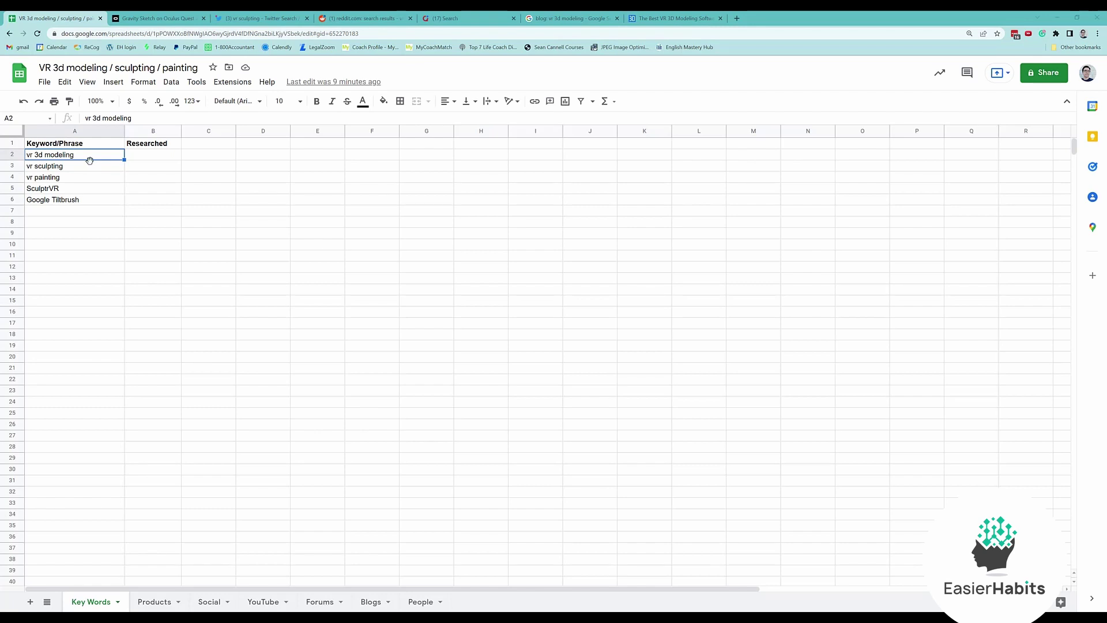
Step: Search Google for "vr sculpting" in a new browser tab
click(736, 17)
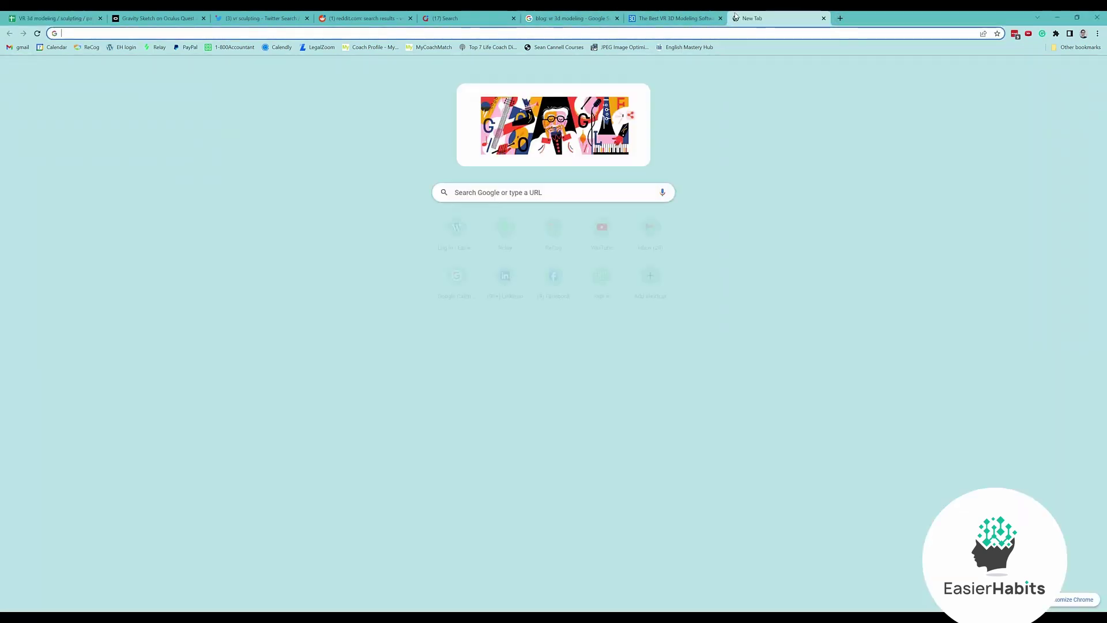
text(google)
key(BackSpace)
key(Return)
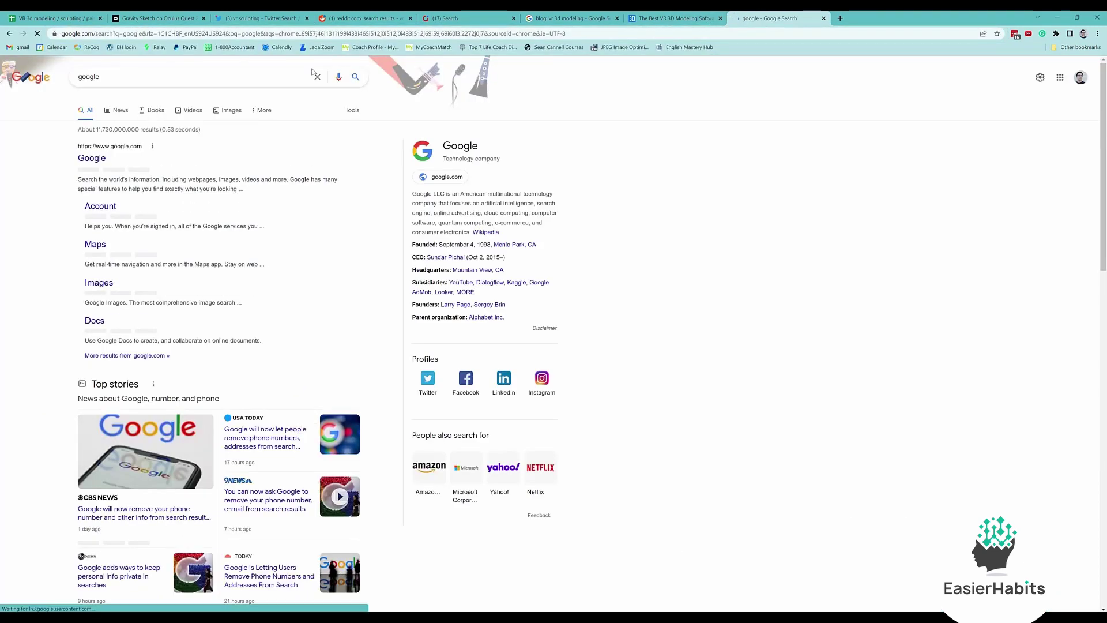
key(slash)
text(vr sculpting)
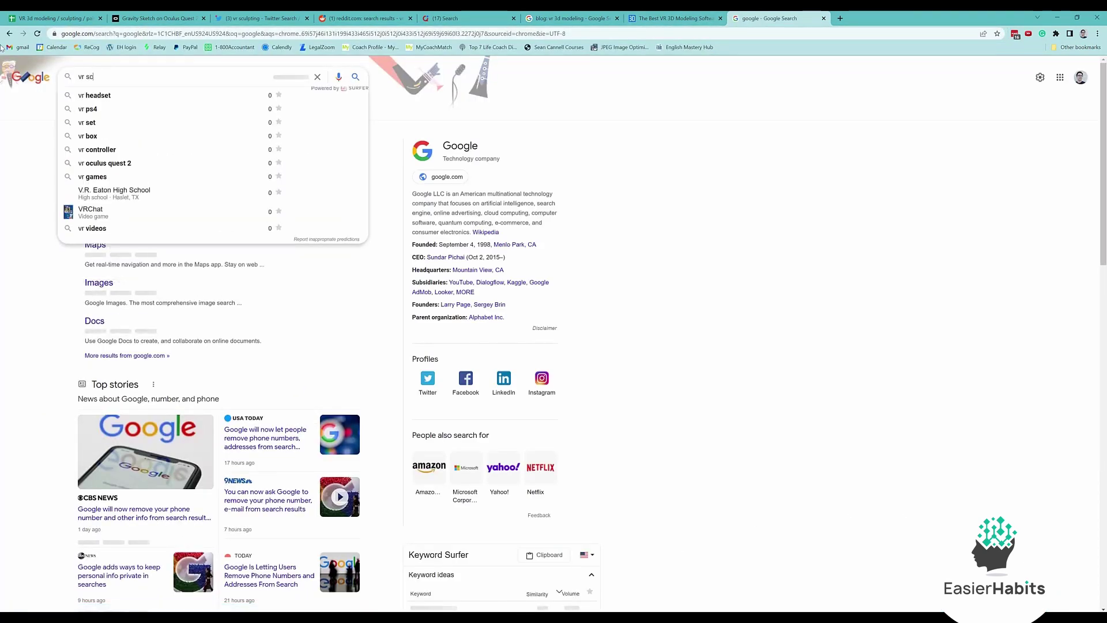
key(Return)
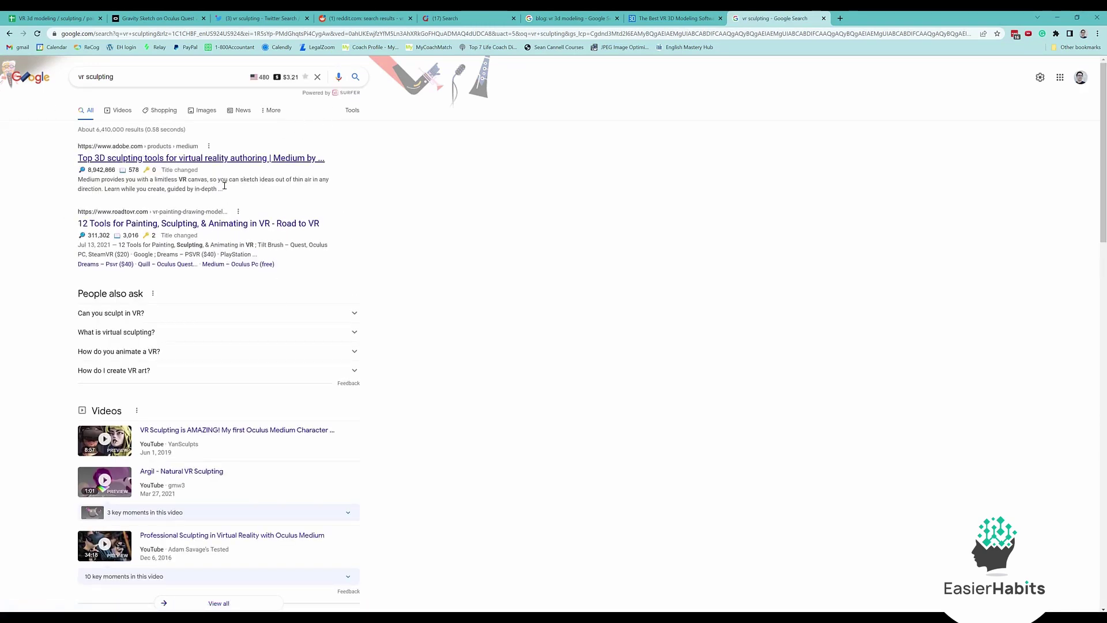
Step: Examine the "vr sculpting" results page, including its videos, images and related searches
scroll(333, 238, down, 10)
scroll(334, 238, down, 9)
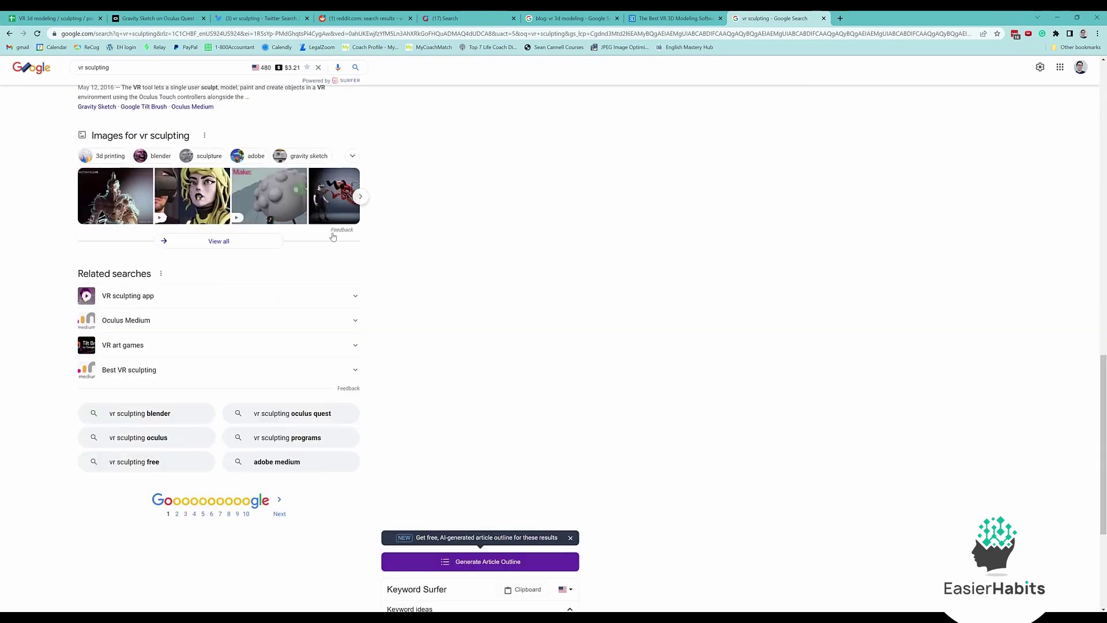
scroll(227, 215, up, 3)
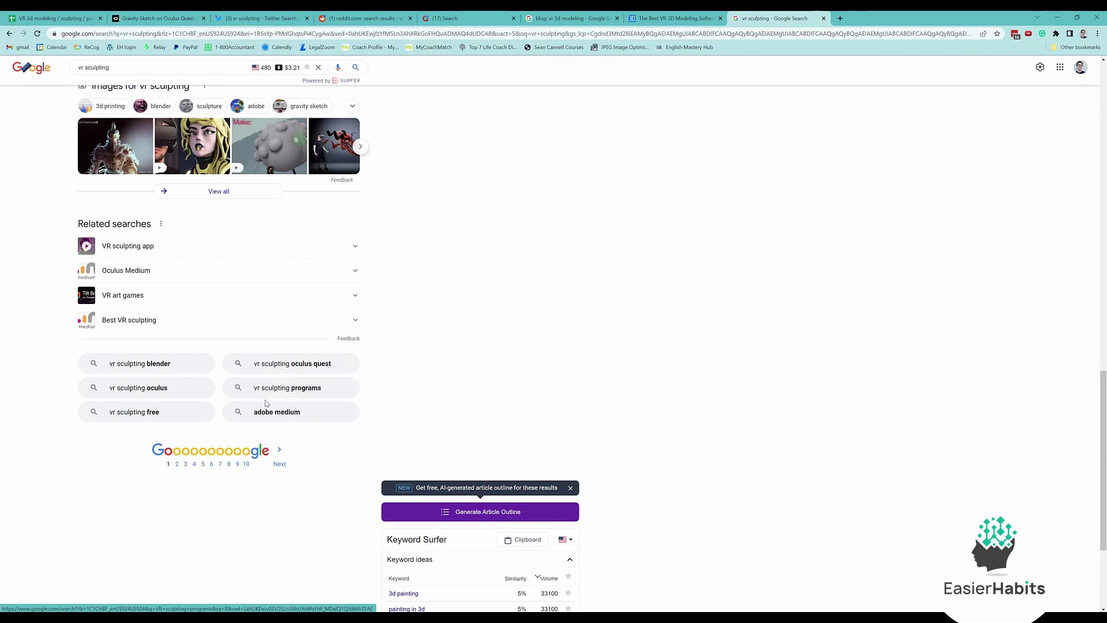
scroll(265, 406, up, 1)
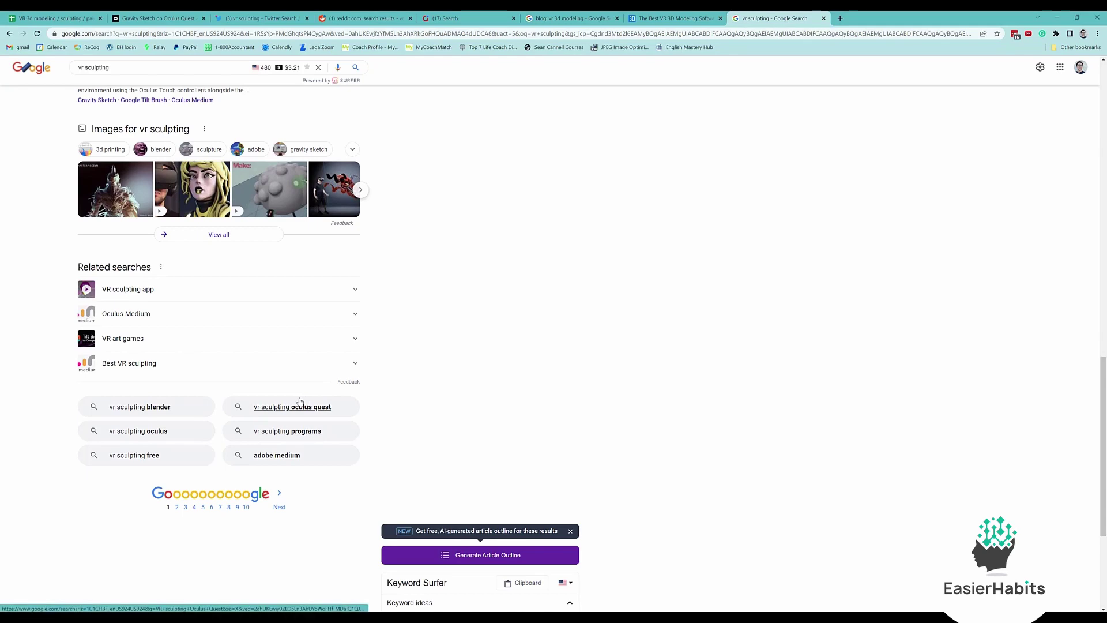
scroll(295, 403, up, 10)
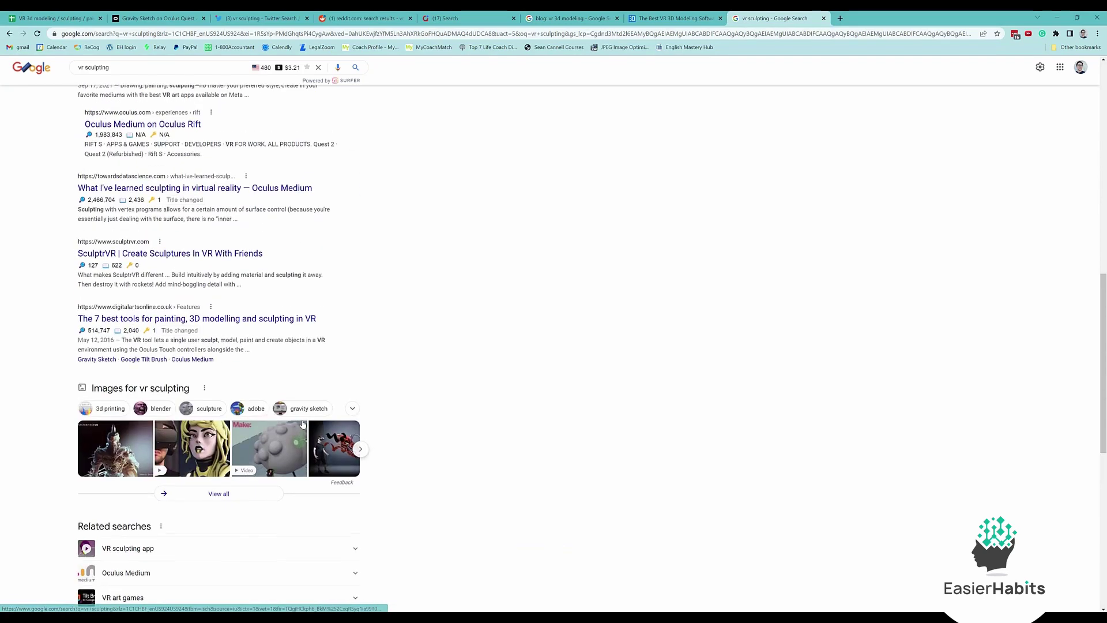
scroll(304, 423, up, 6)
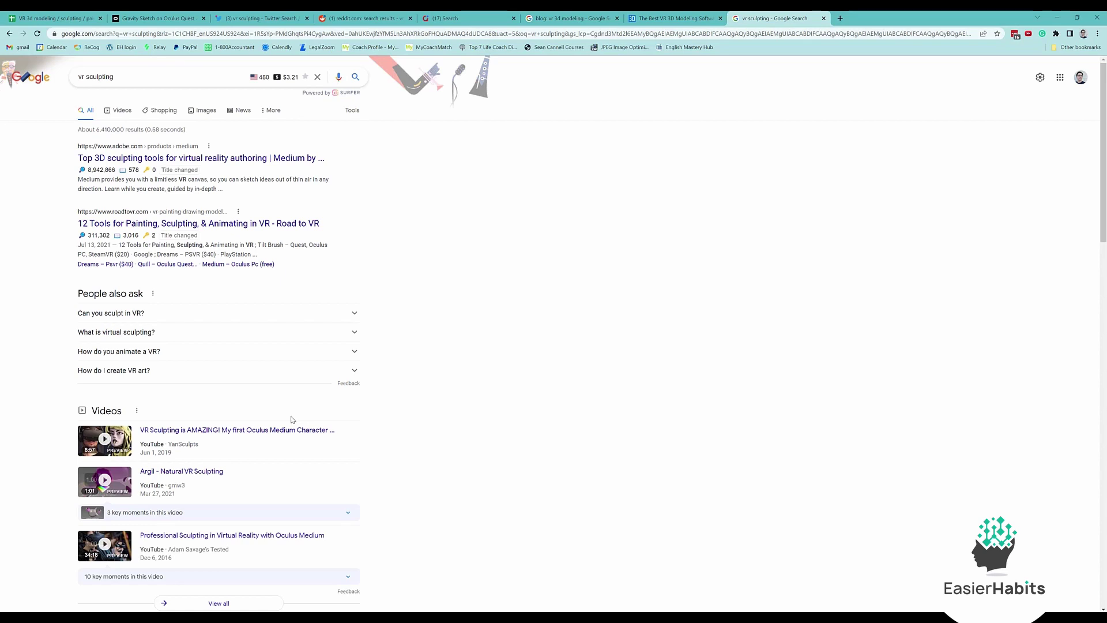
scroll(291, 419, down, 5)
scroll(292, 396, up, 5)
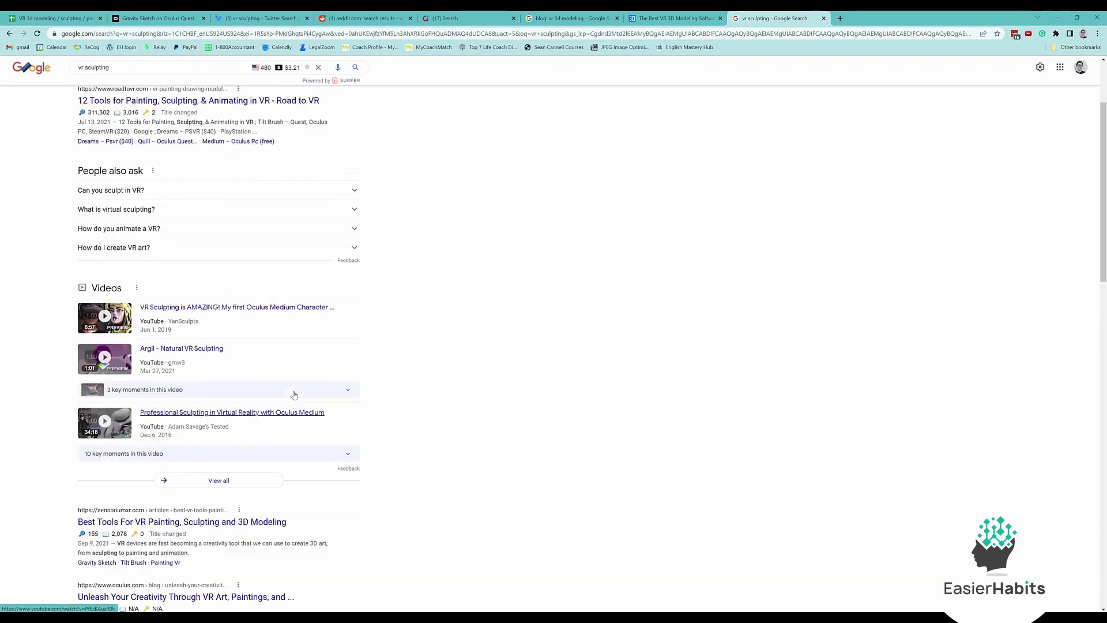
Step: Change the Google search to "vr 3d modeling" and run it
double_click(94, 76)
text(3d modeling)
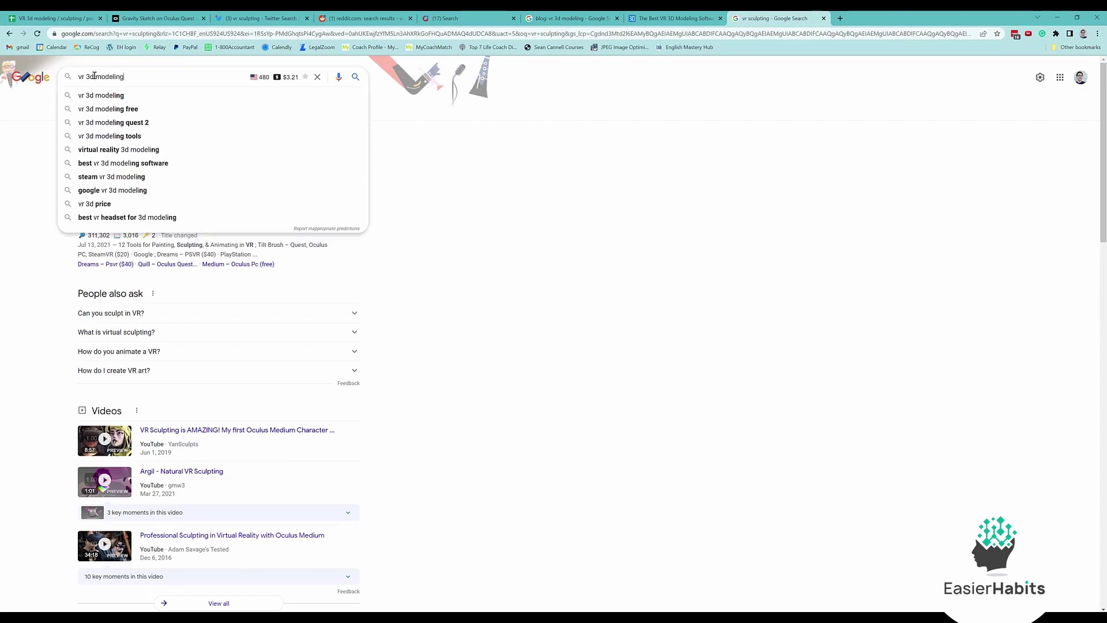
key(Return)
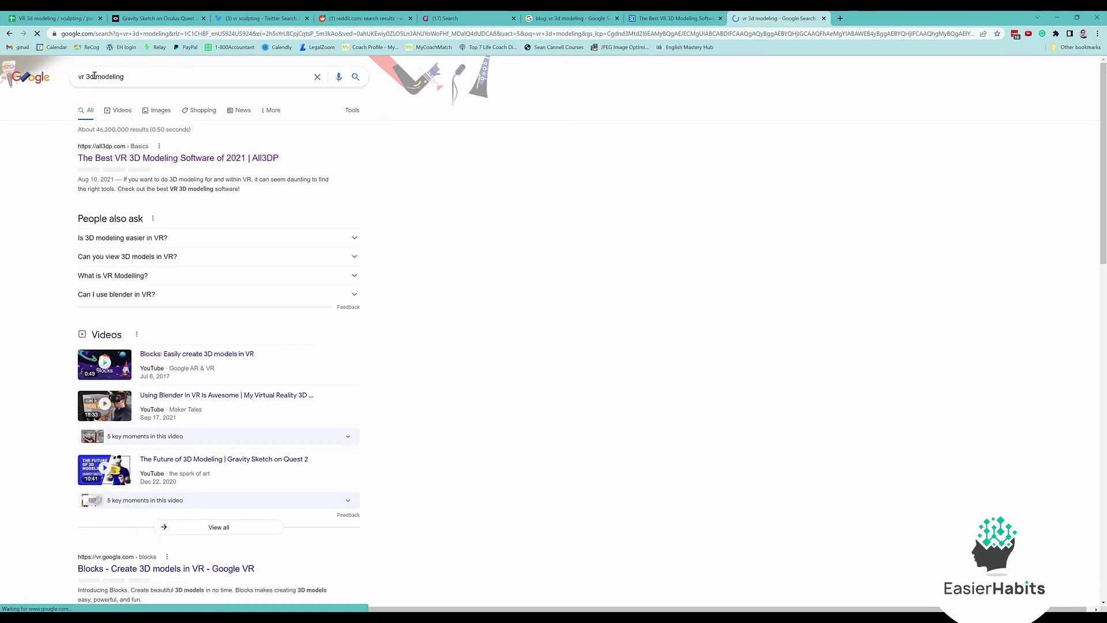
Step: Examine the "vr 3d modeling" results for keyword volume, site traffic figures, related searches and Keyword Surfer ideas
scroll(230, 257, down, 10)
scroll(236, 267, down, 8)
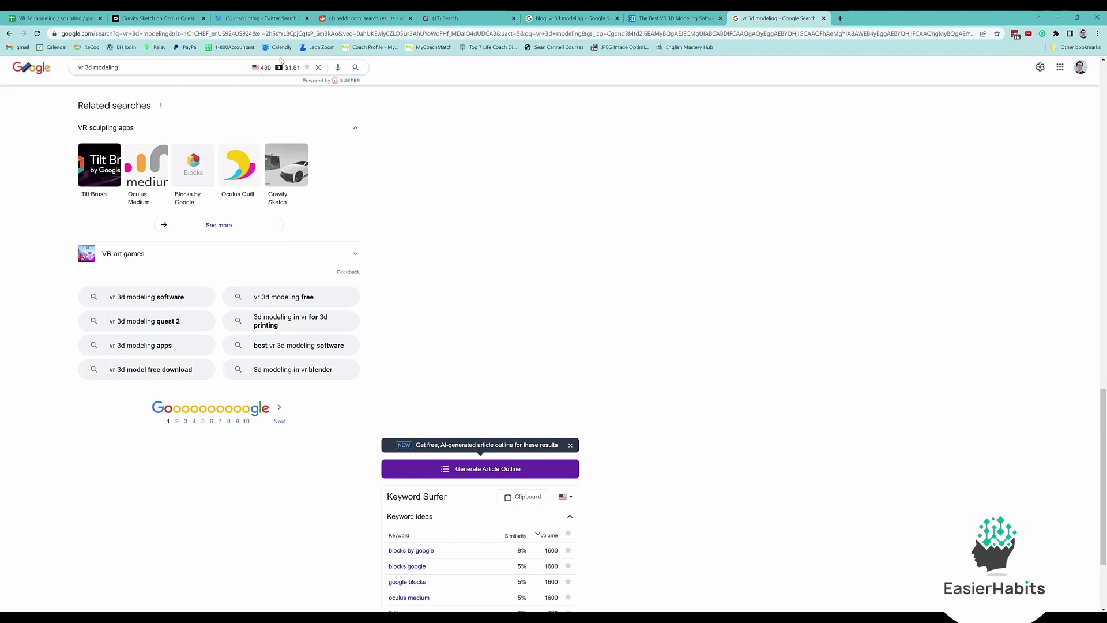
scroll(316, 237, up, 20)
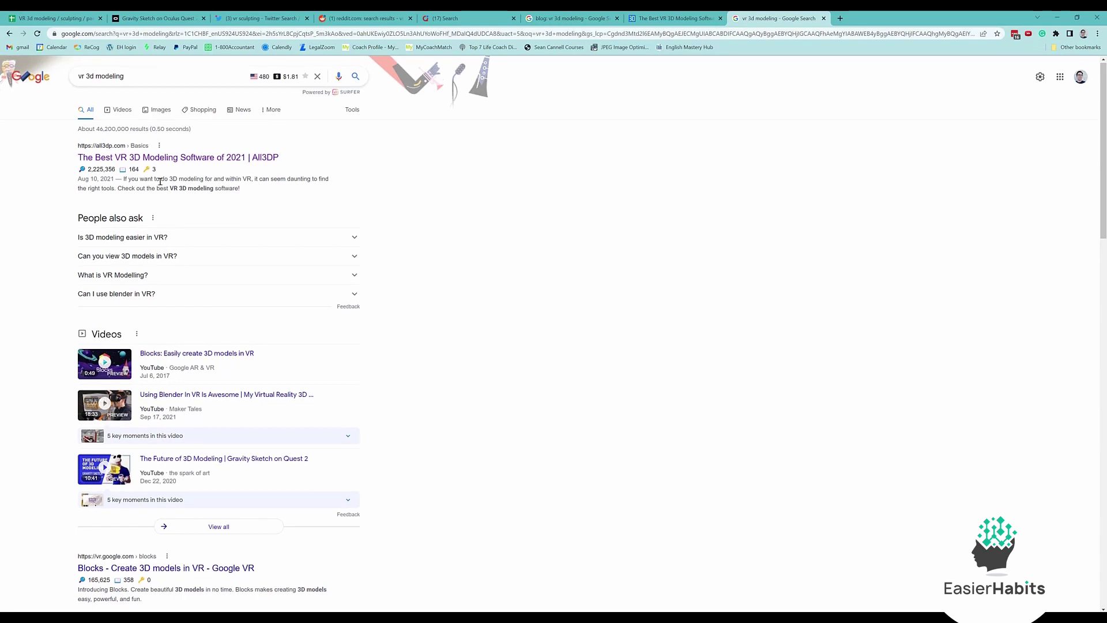
scroll(153, 160, down, 2)
scroll(160, 184, down, 3)
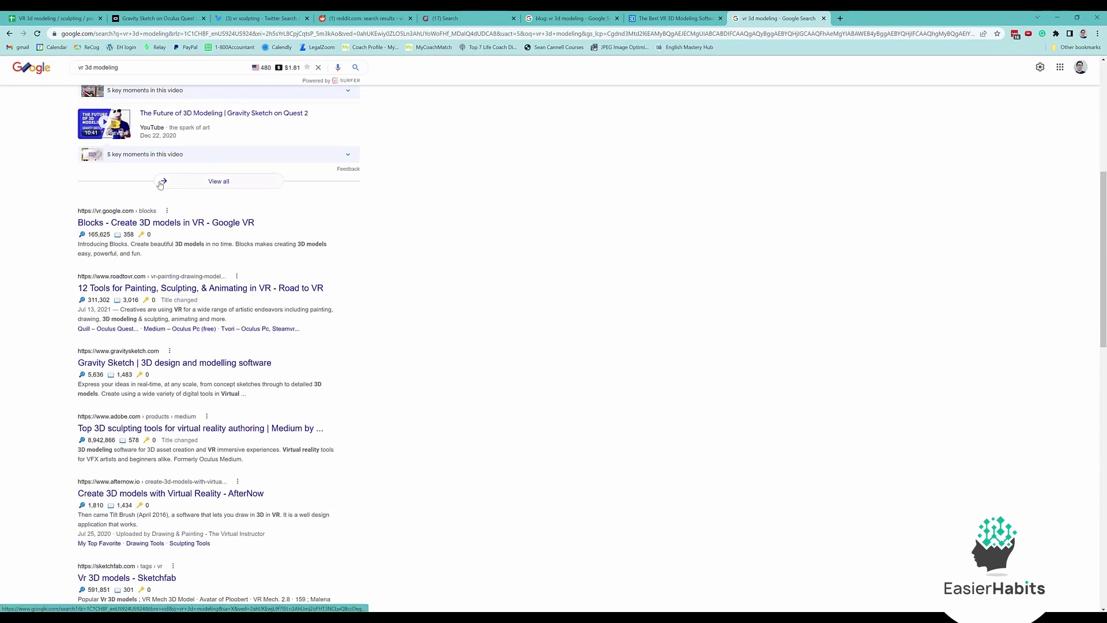
scroll(161, 184, up, 3)
scroll(161, 185, up, 2)
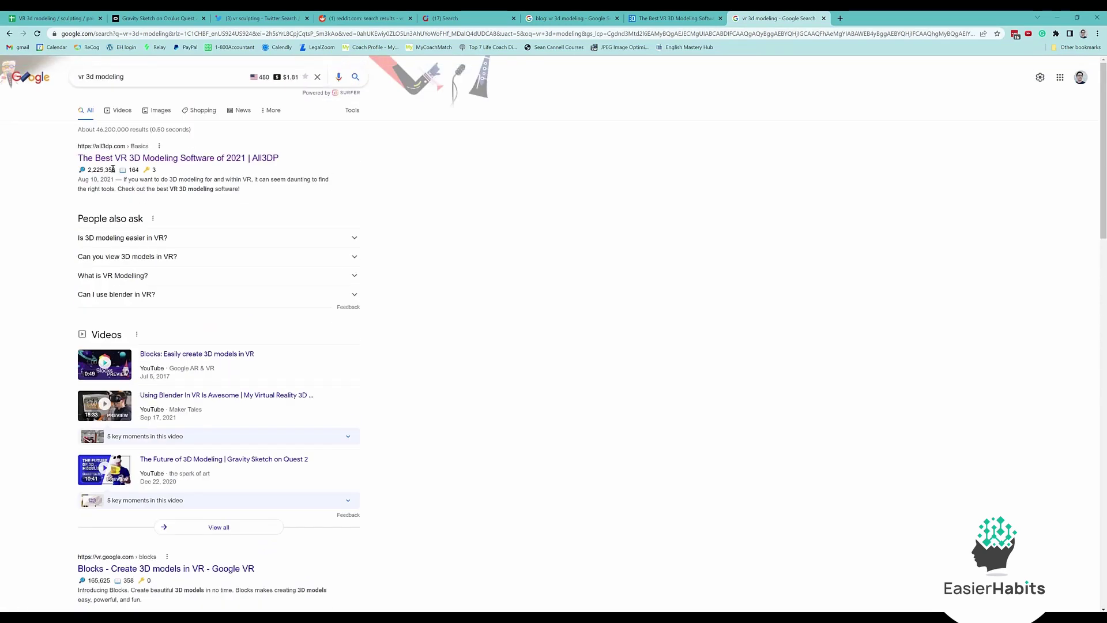
scroll(220, 224, down, 5)
scroll(221, 224, down, 13)
scroll(221, 219, up, 16)
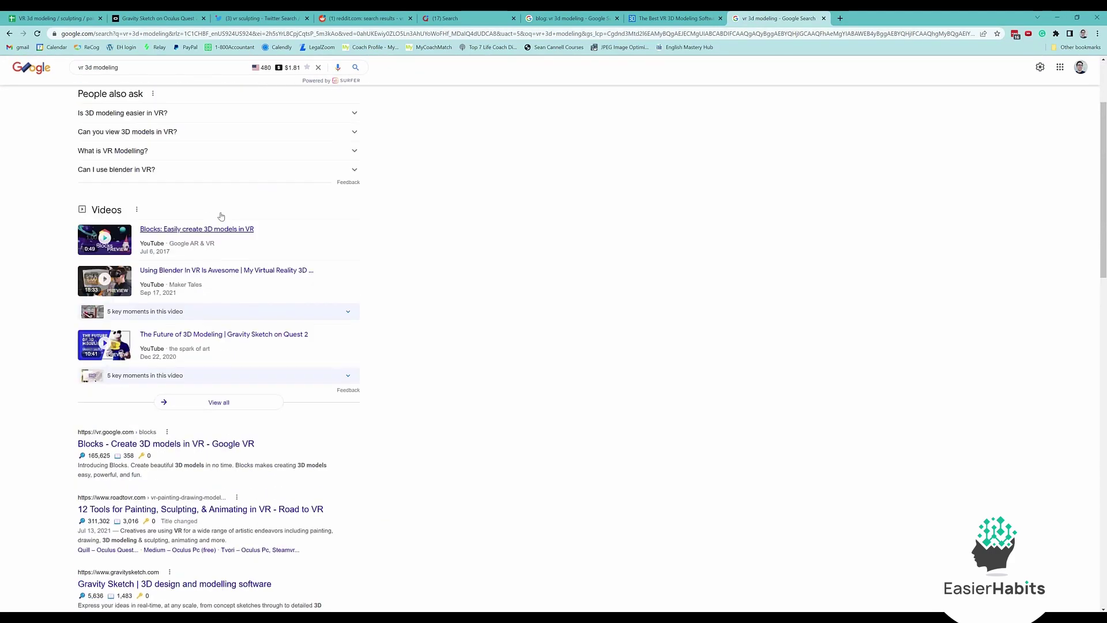
scroll(220, 216, up, 2)
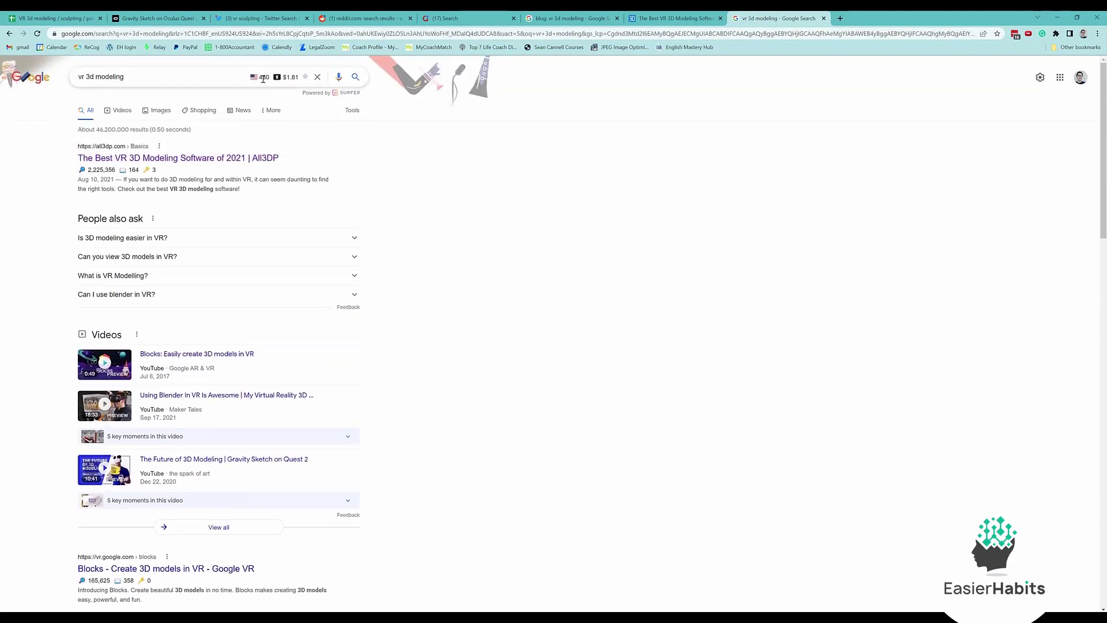
scroll(278, 143, down, 3)
scroll(278, 143, down, 10)
scroll(278, 147, down, 5)
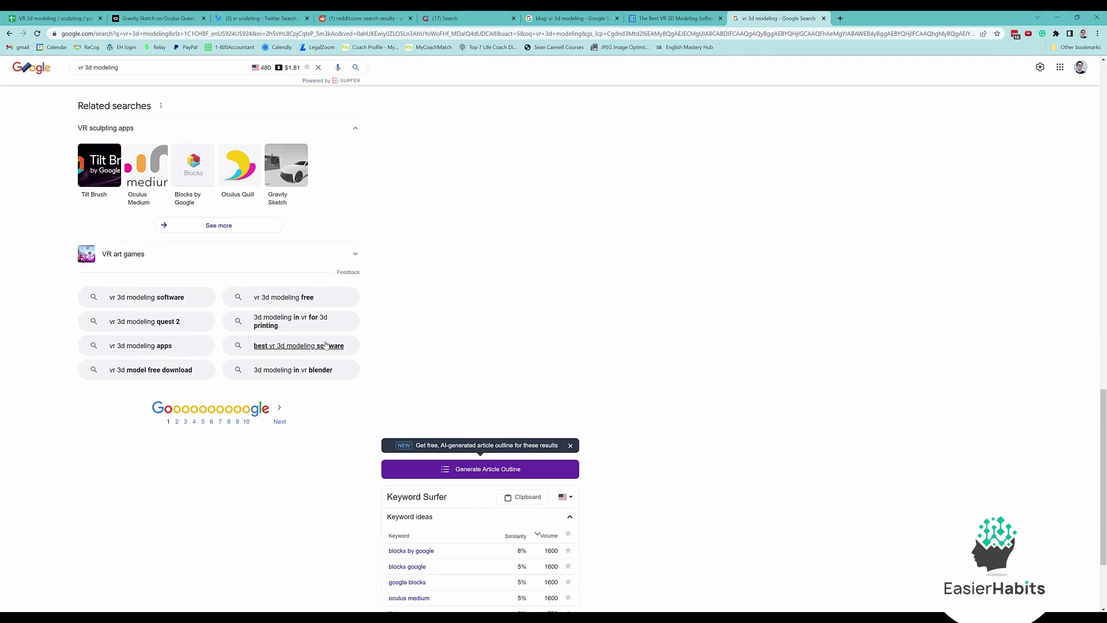
Step: Check the related search "3D modeling in VR for 3D printing" and return to the related searches for "vr 3d modeling"
click(279, 326)
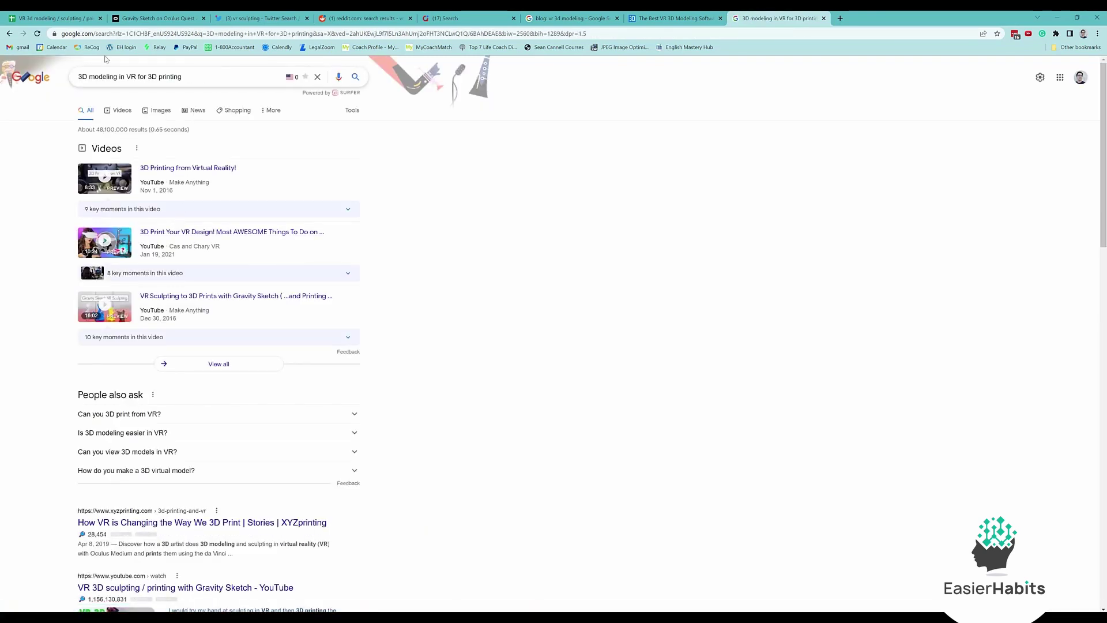
click(9, 36)
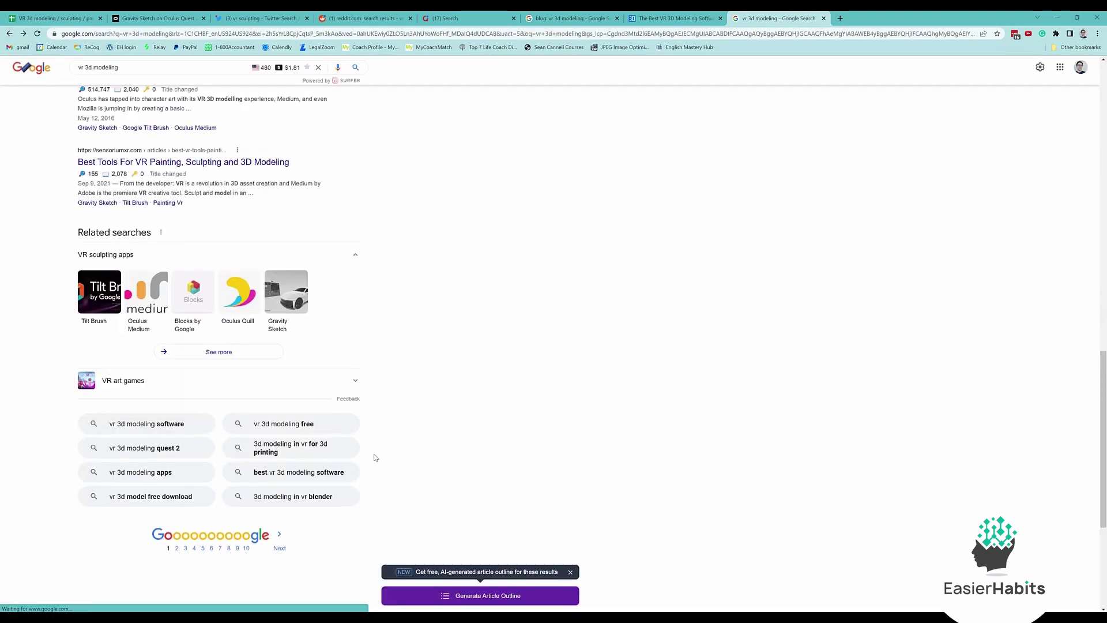
scroll(377, 454, down, 2)
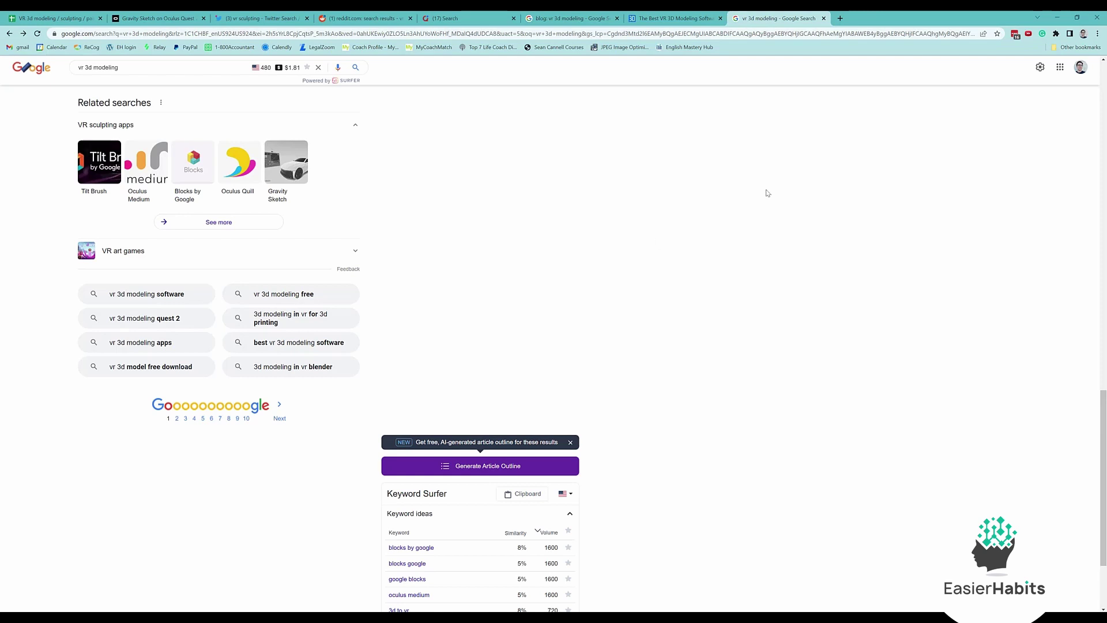
Step: Close the Google search tab and show the Products sheet of the research spreadsheet
click(823, 18)
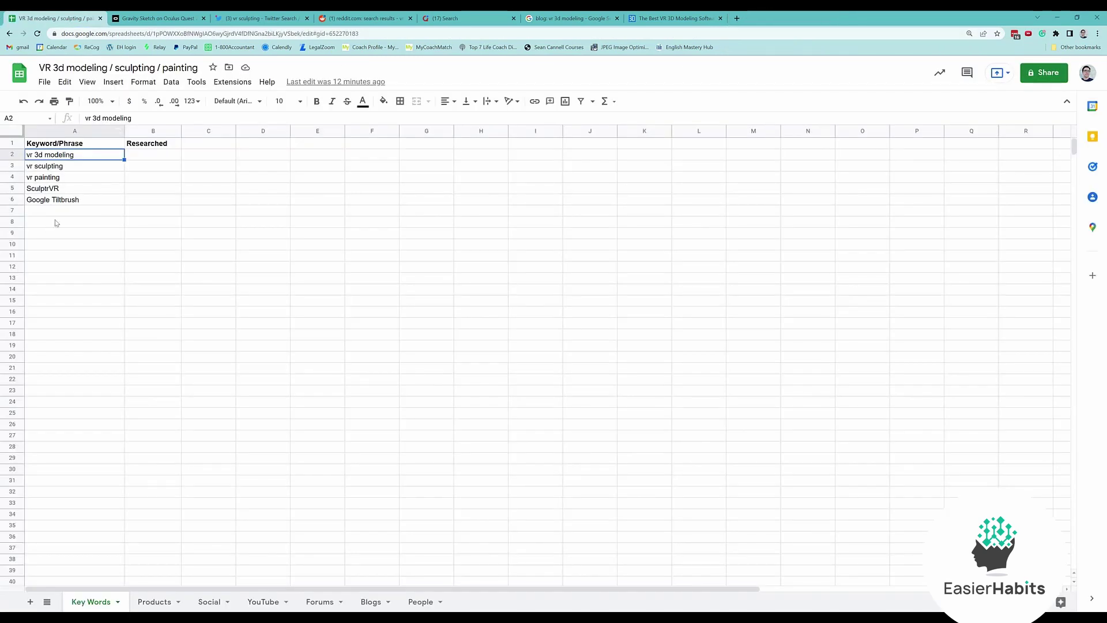
click(159, 604)
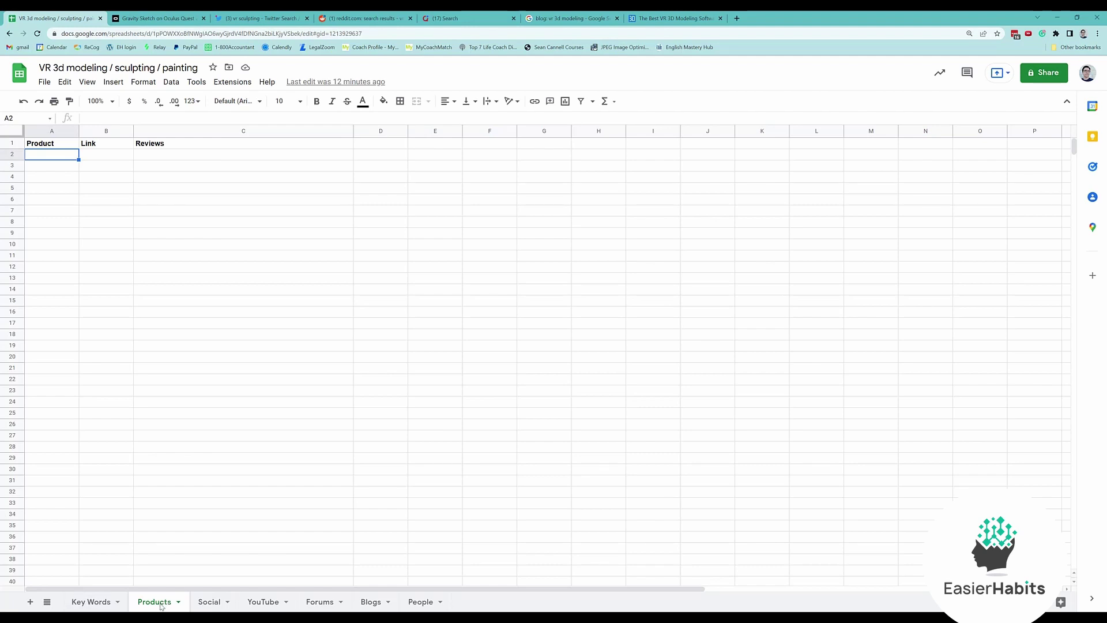
click(109, 605)
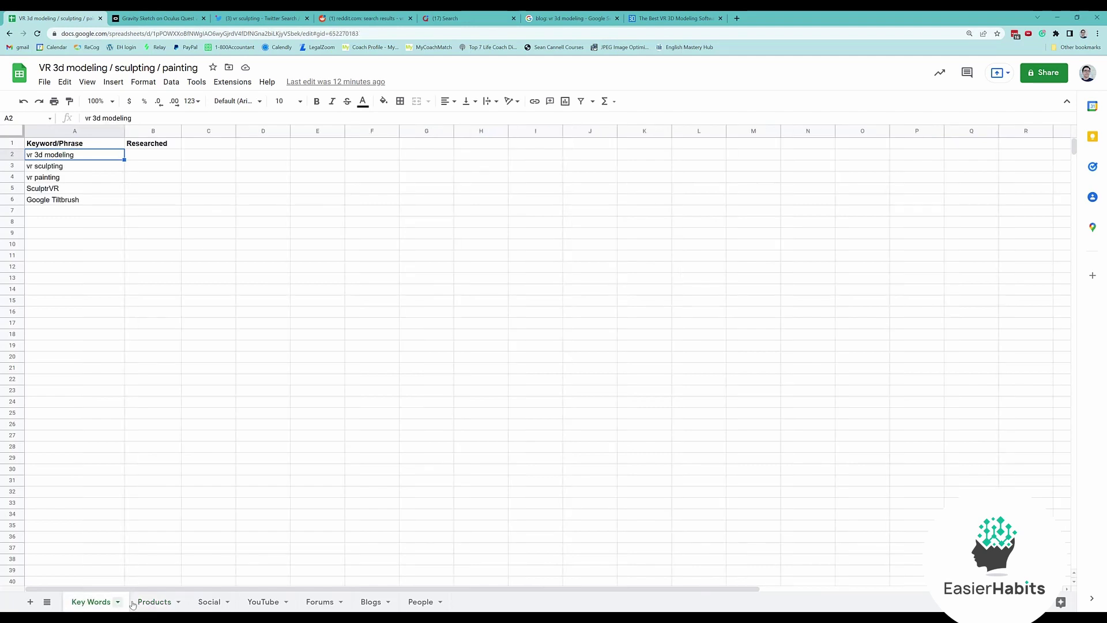
click(163, 604)
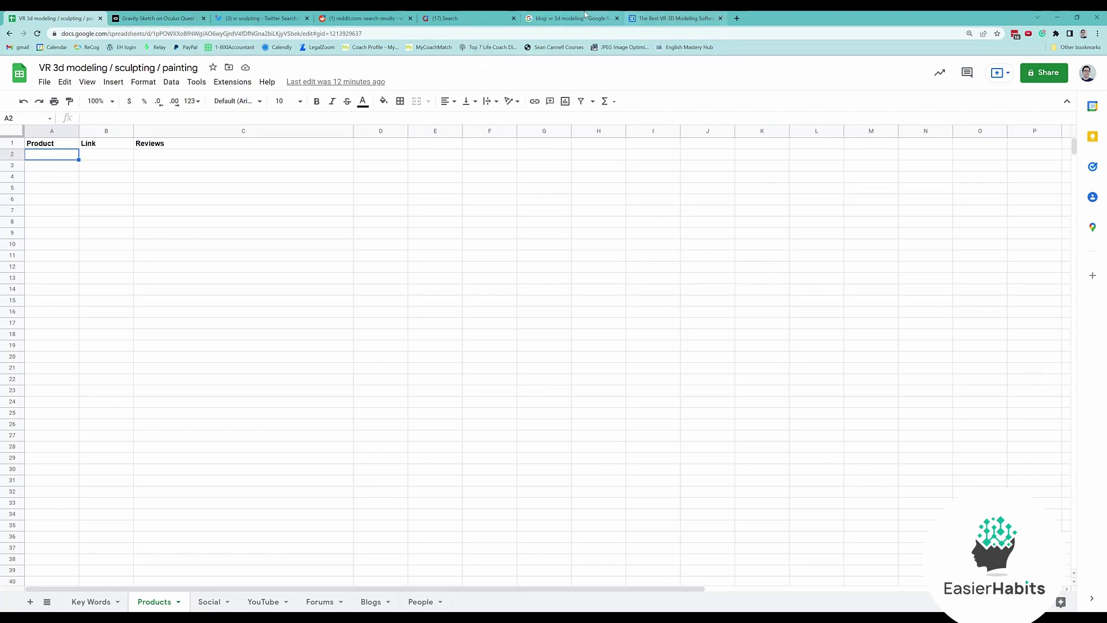
Step: Look through the open Google results for "blog: vr 3d modeling", including the related VR modeling software
click(582, 19)
scroll(470, 247, down, 20)
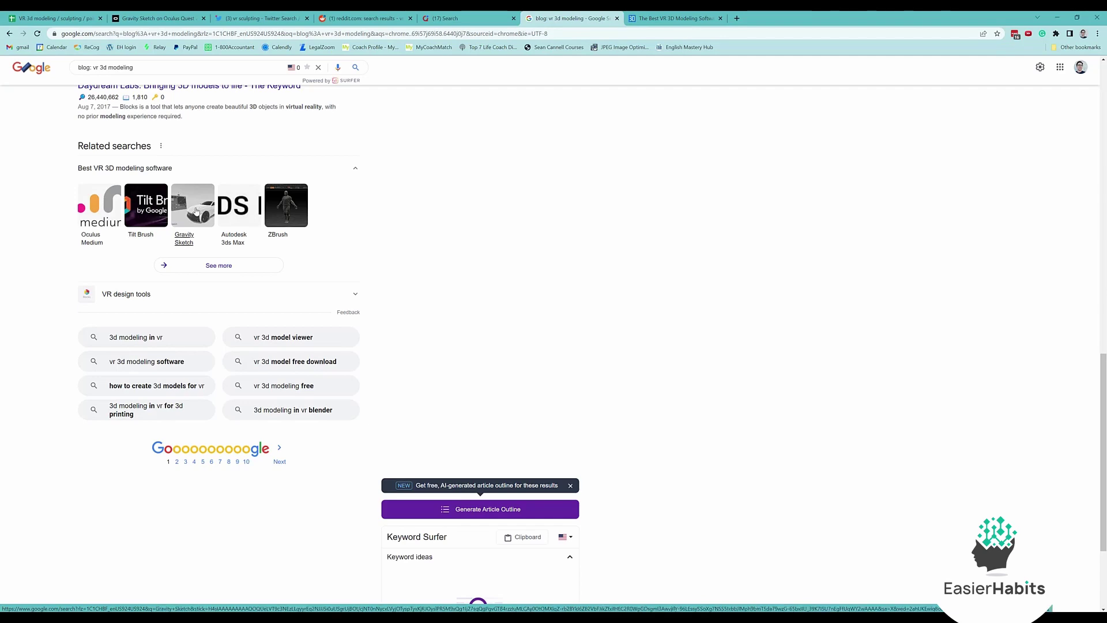
scroll(196, 211, up, 15)
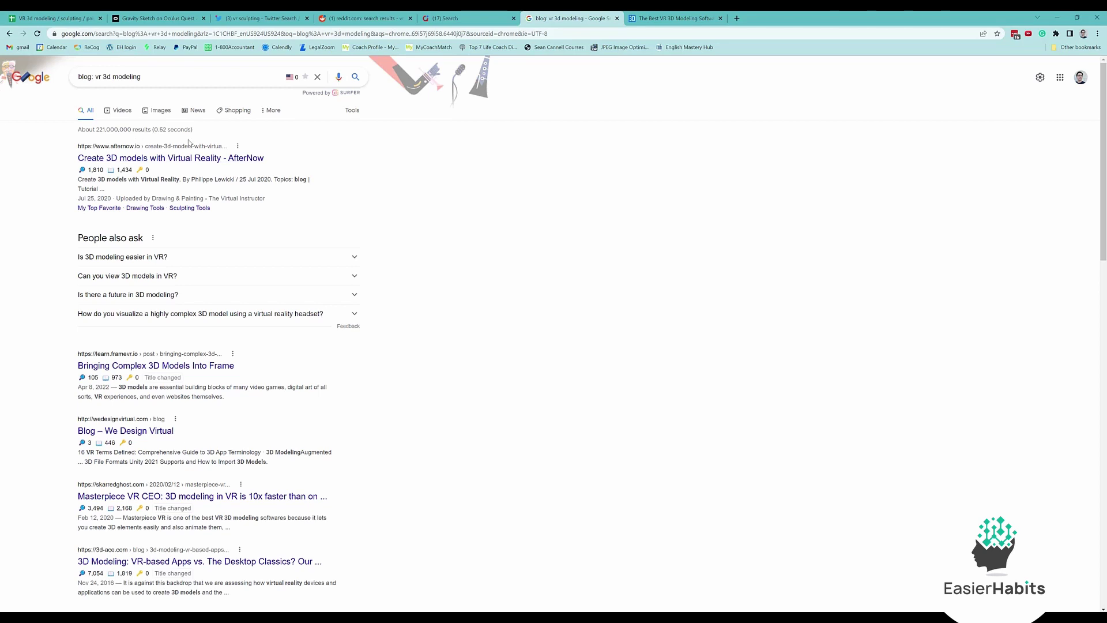
Step: Switch to the open Gravity Sketch page in the Quest store and view its product overview
click(455, 17)
click(351, 17)
click(162, 15)
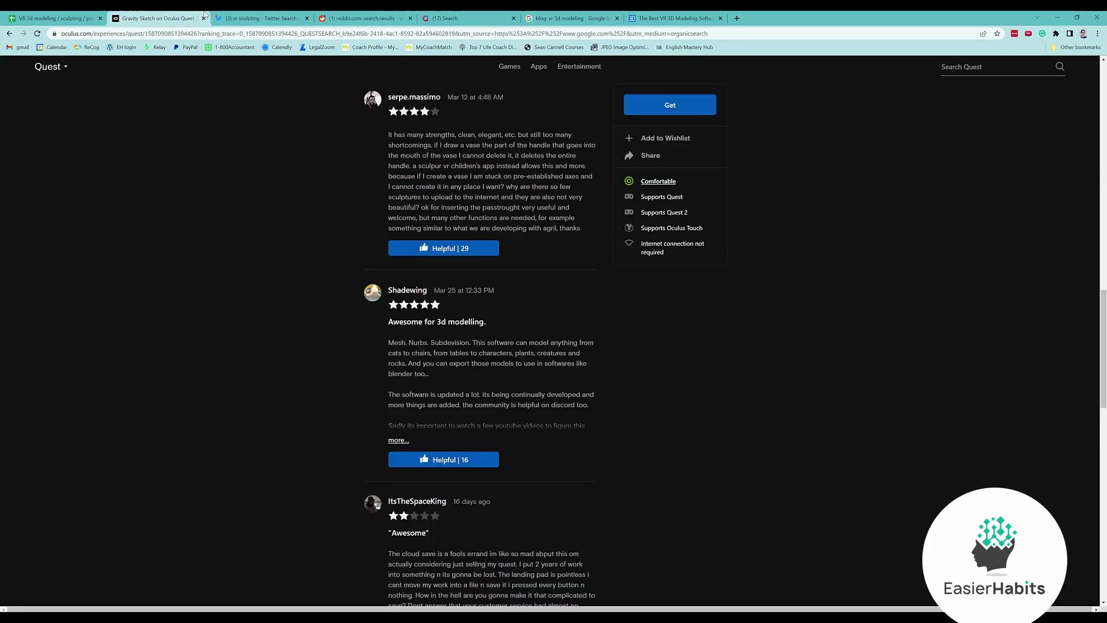
click(72, 17)
click(119, 15)
scroll(241, 139, up, 15)
scroll(146, 173, up, 3)
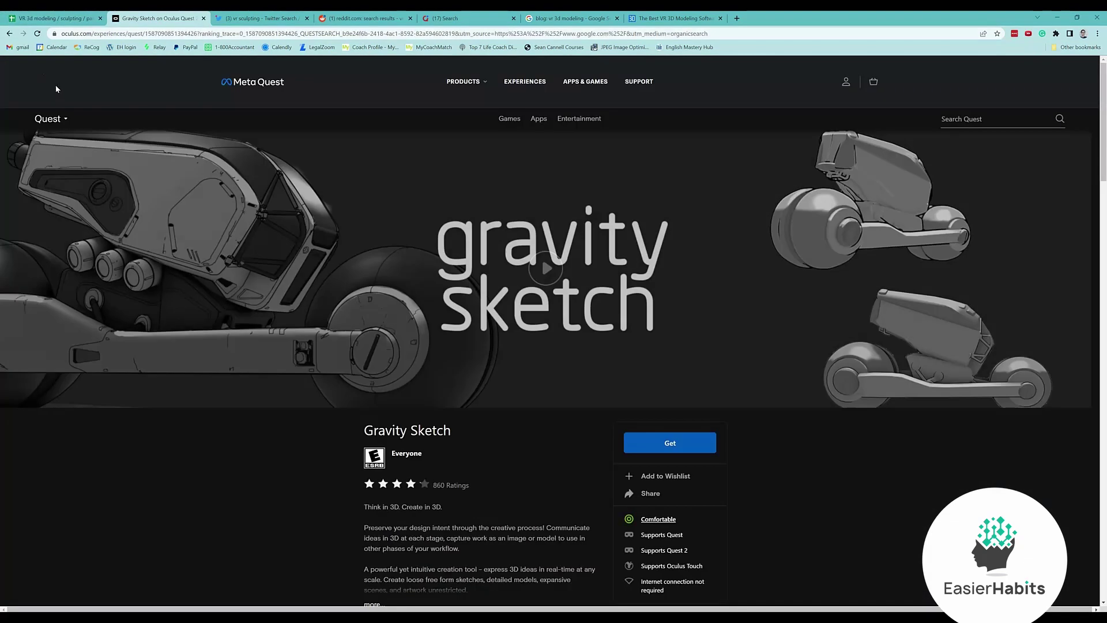
Step: Go back to the Quest store's main pages and search the store for "vr 3d modeling"
click(9, 33)
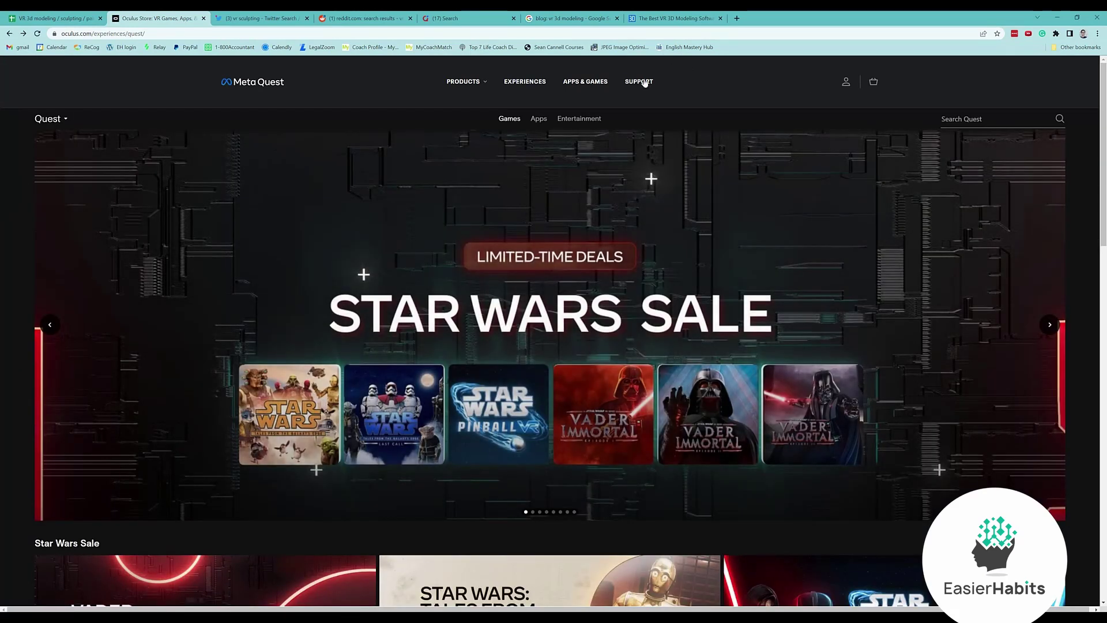
key(alt+Right)
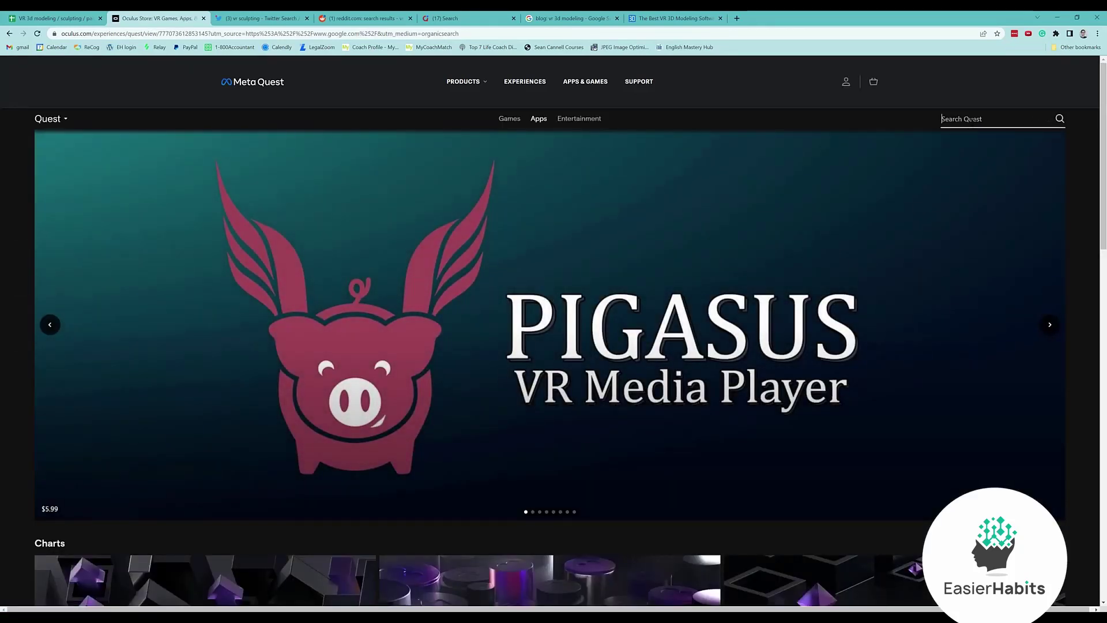
click(972, 119)
text(vr 3d modeling)
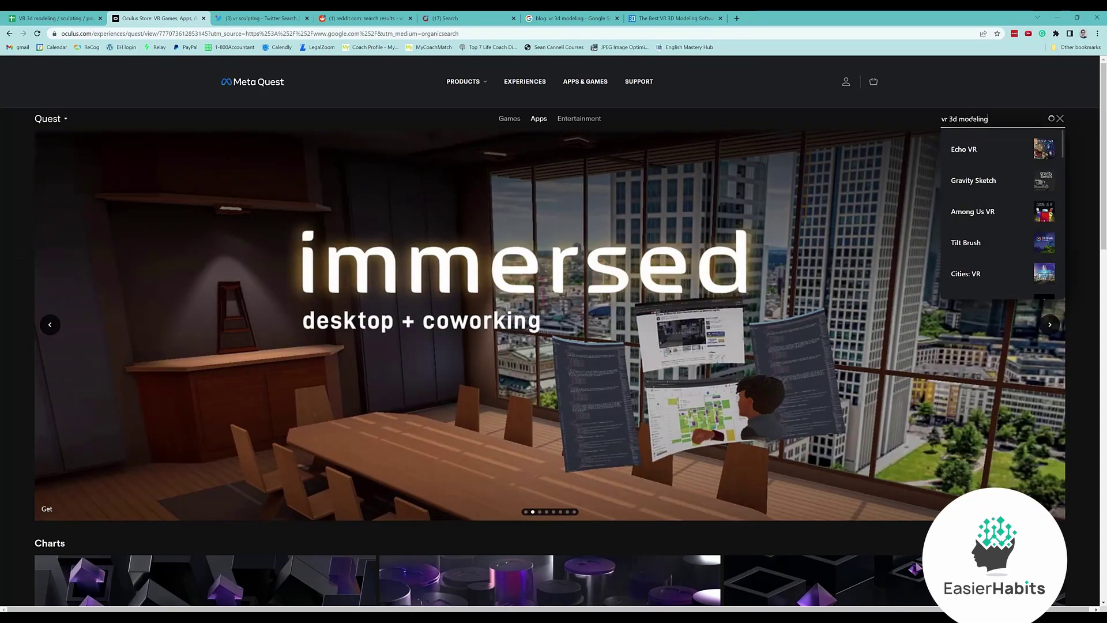
key(Return)
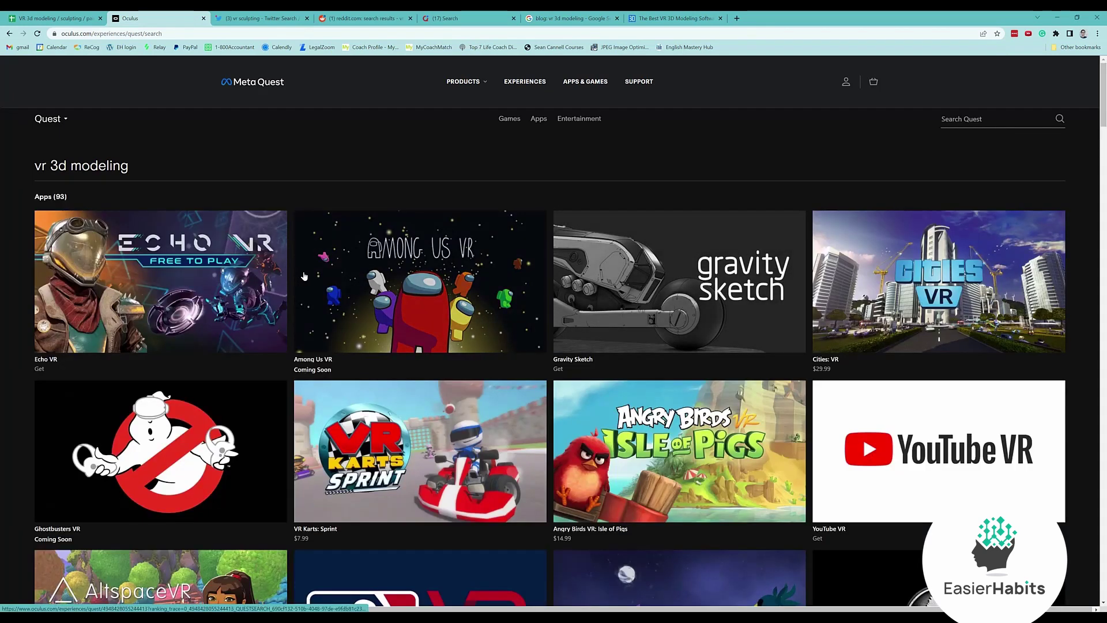
mouse_move(414, 281)
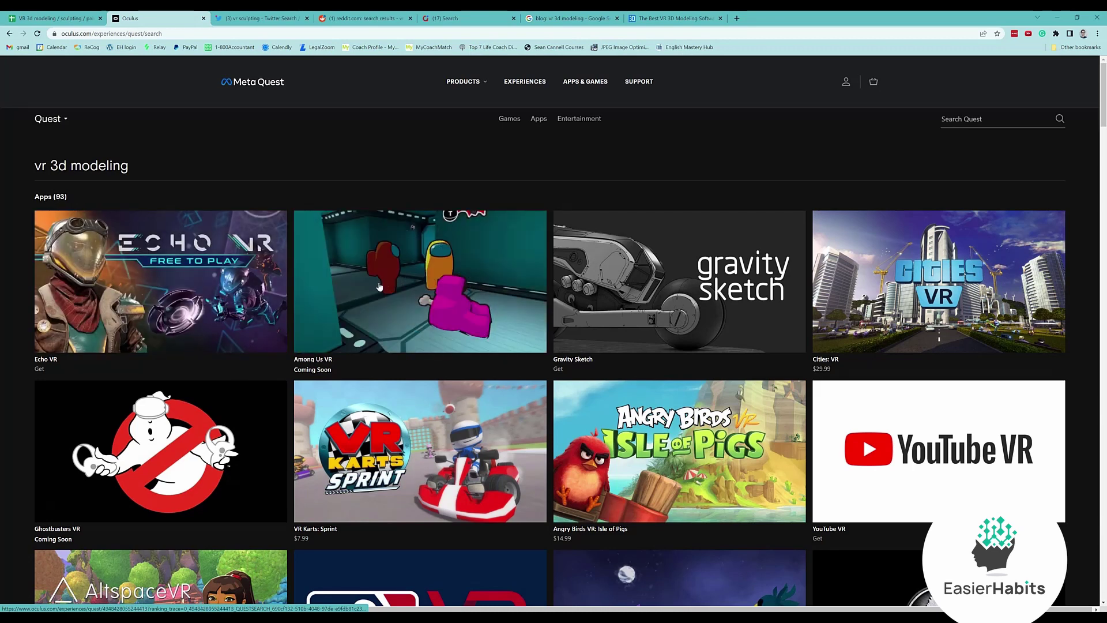
Step: Look through the Quest store results for "vr 3d modeling" for apps related to modeling, sculpting and painting
scroll(384, 283, down, 2)
scroll(372, 318, up, 2)
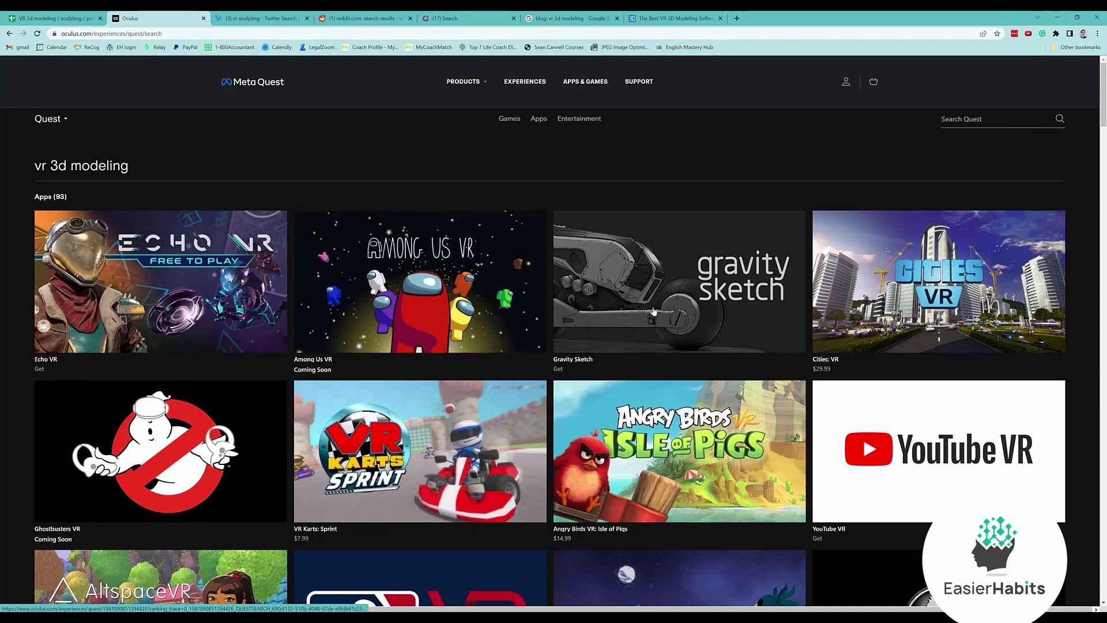
scroll(654, 311, down, 4)
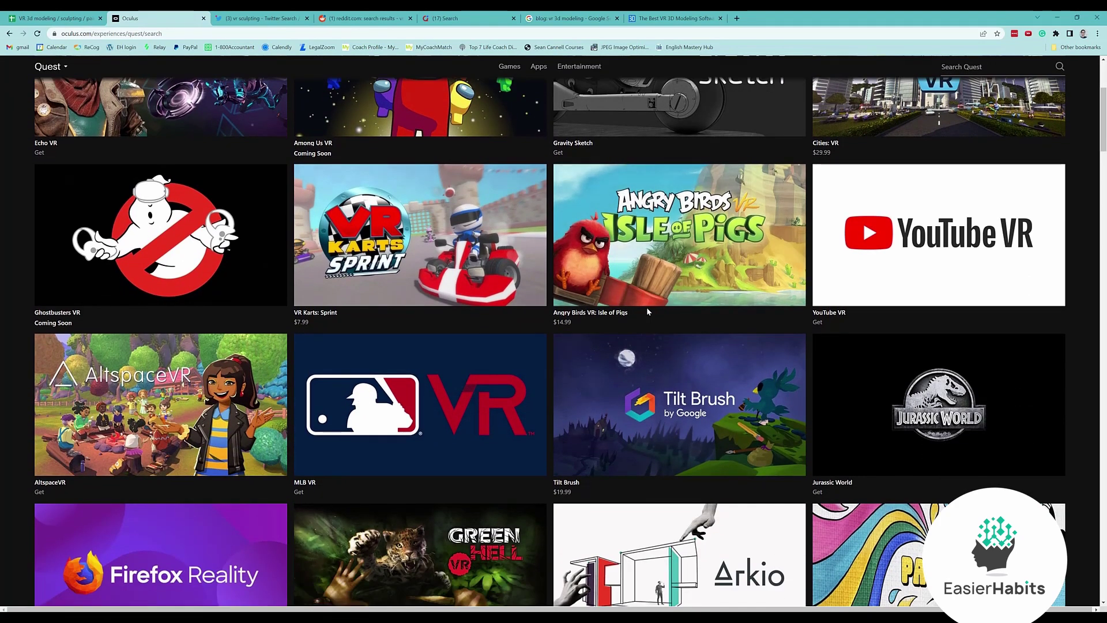
scroll(646, 310, down, 2)
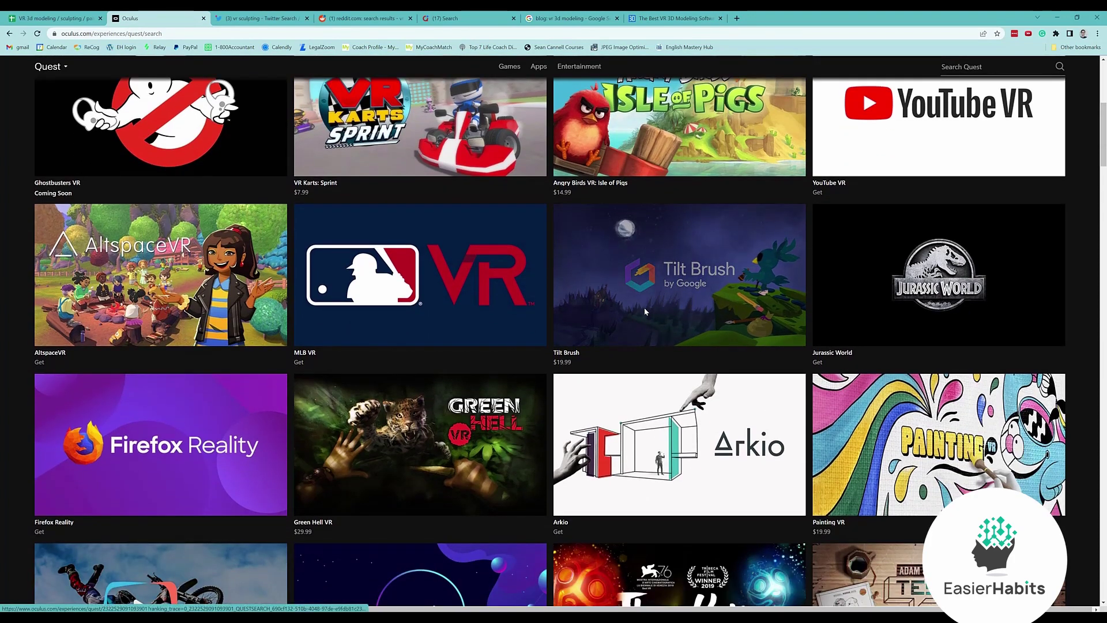
scroll(645, 309, down, 5)
mouse_move(638, 310)
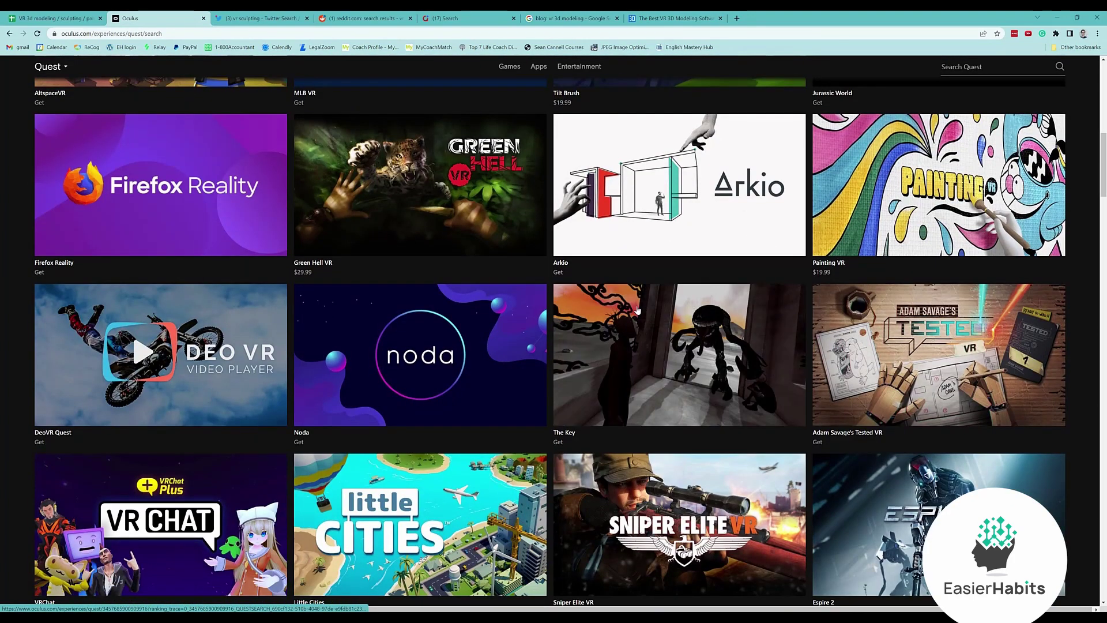
scroll(638, 310, up, 4)
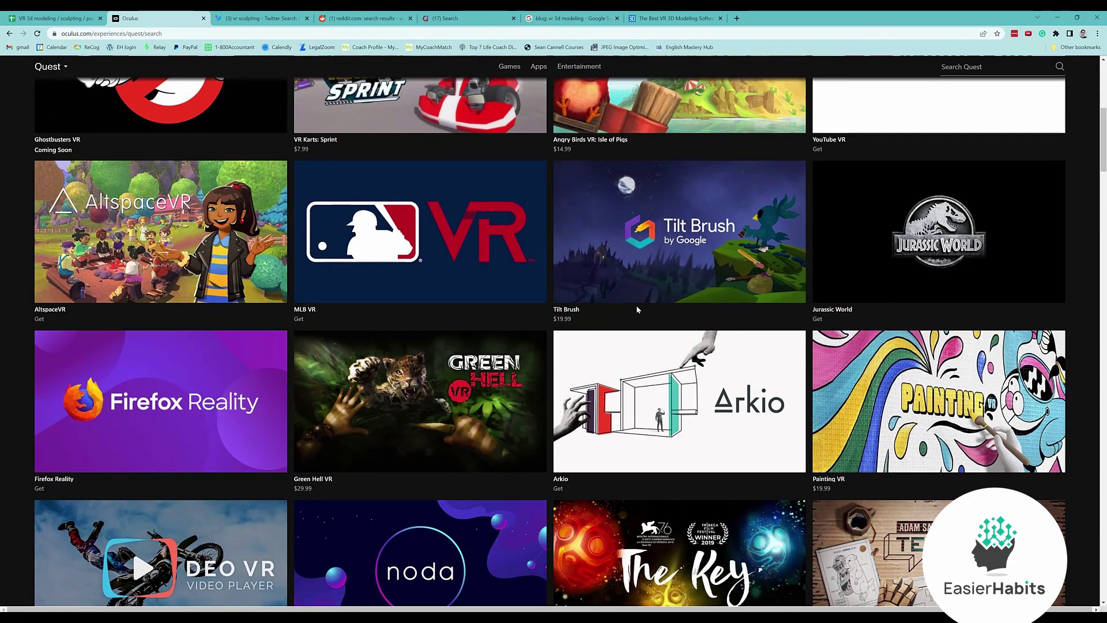
scroll(636, 310, up, 1)
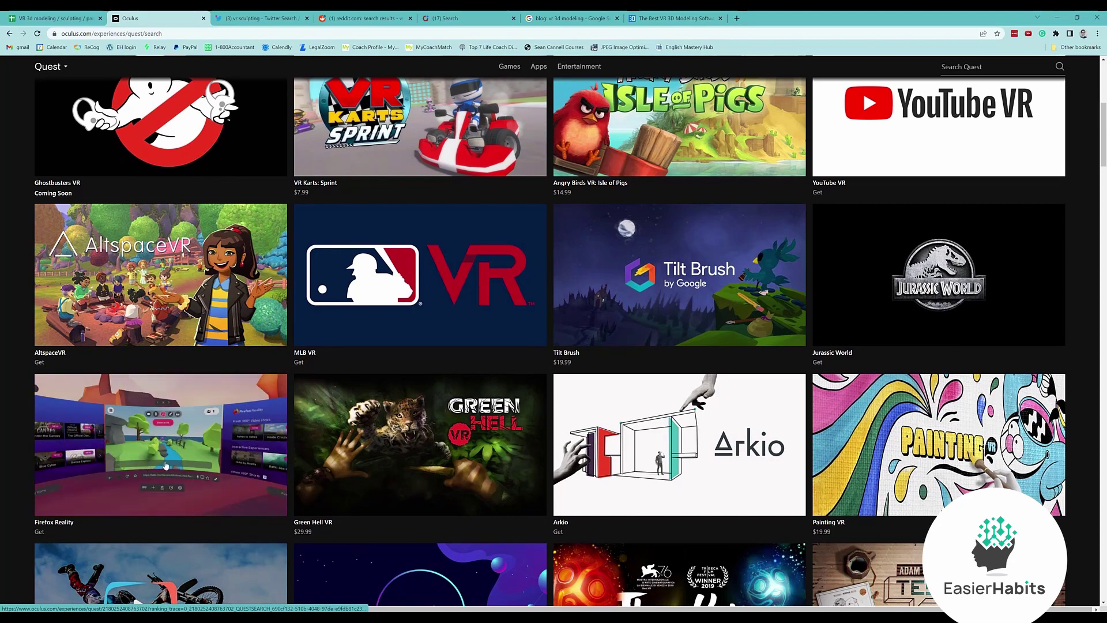
scroll(173, 484, up, 1)
scroll(173, 464, up, 2)
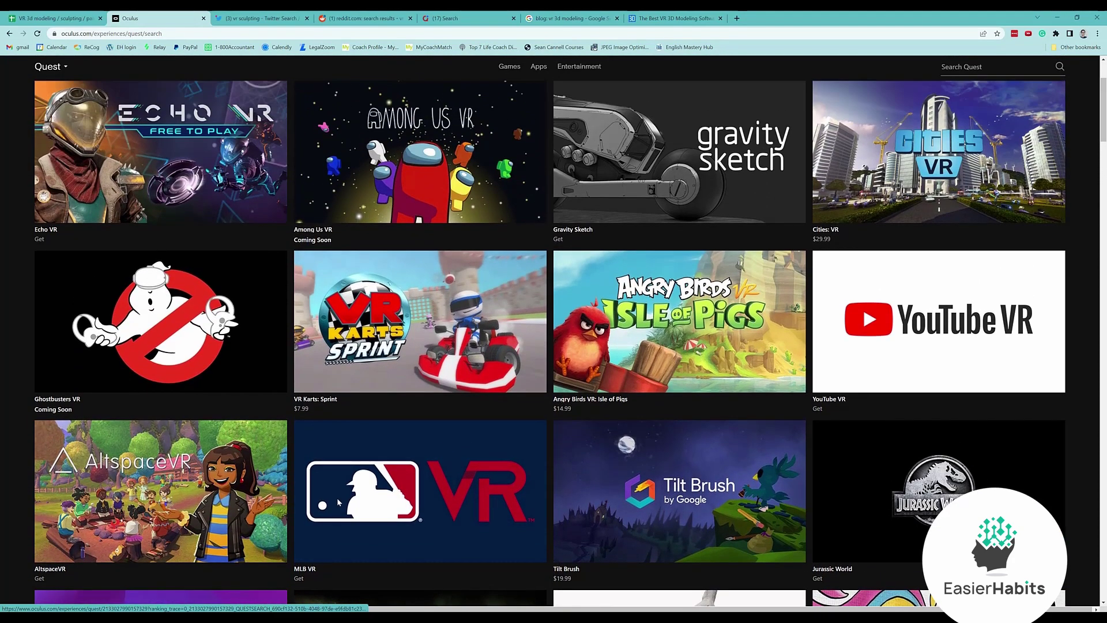
scroll(357, 509, up, 2)
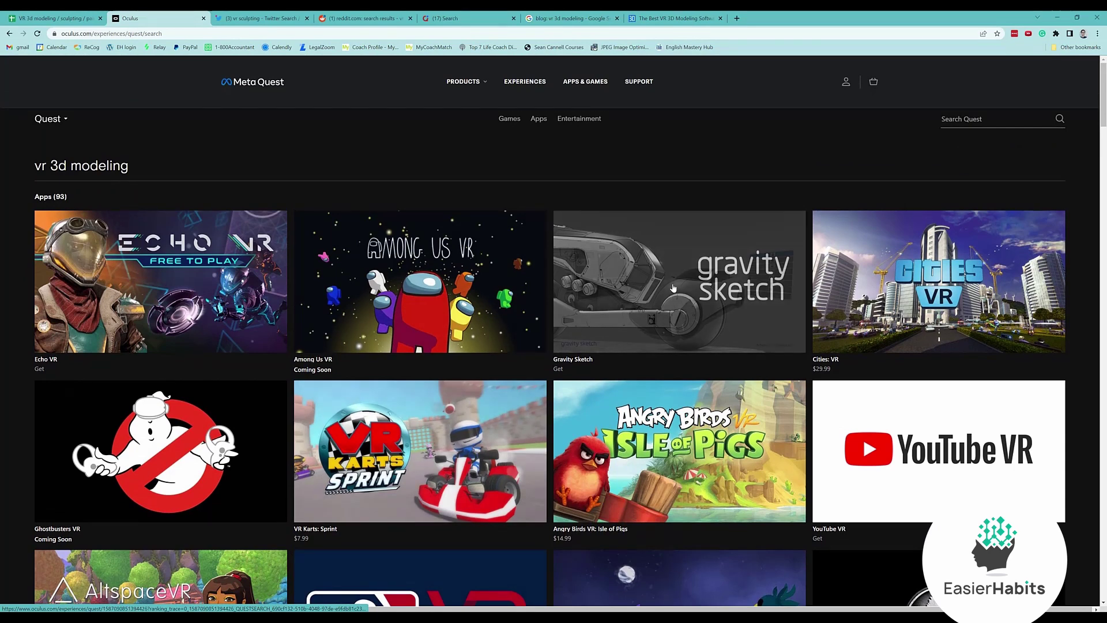
Step: Open the Gravity Sketch product page from the store results and copy its web address
mouse_move(673, 287)
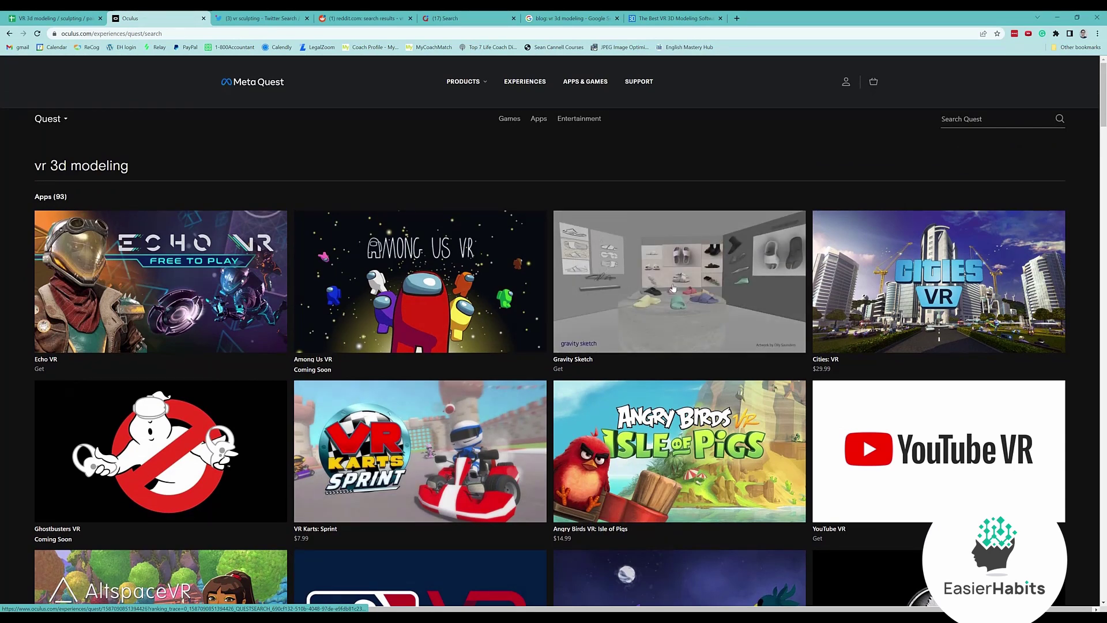
click(663, 294)
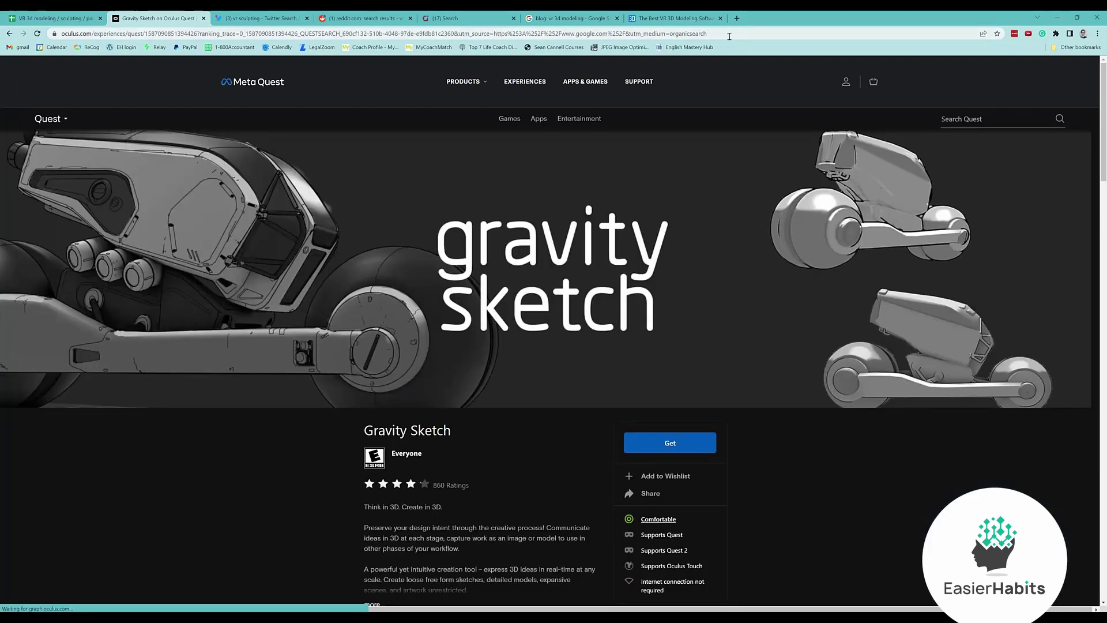
click(732, 36)
key(ctrl+c)
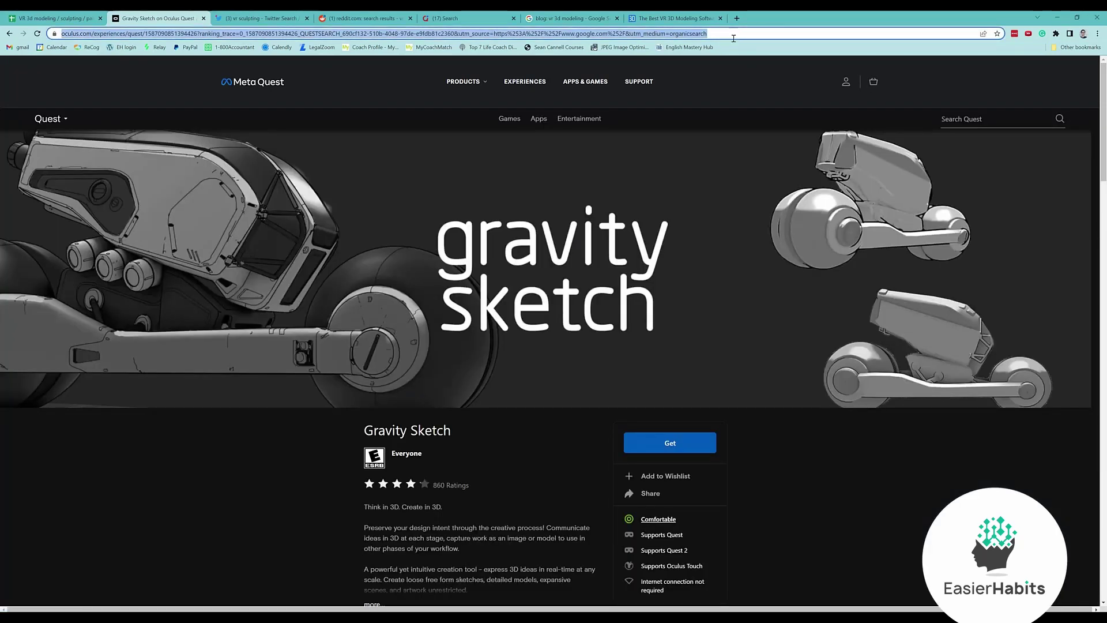
Step: Record "Gravity" as the first product in the research spreadsheet's Products sheet, with the copied store address as its link
click(64, 17)
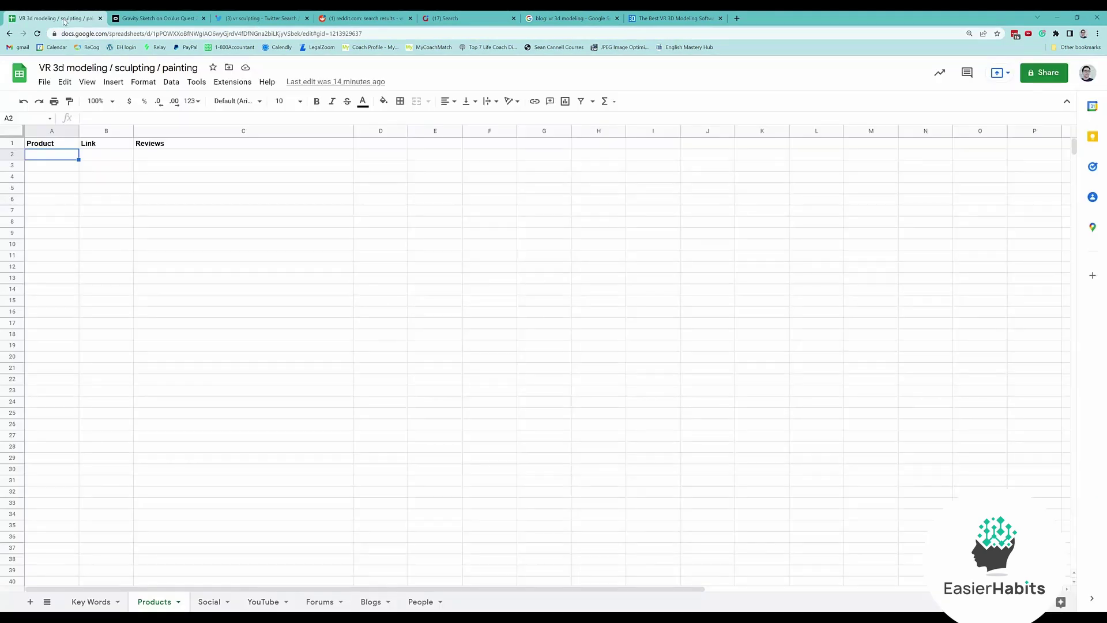
text(Gravity)
key(Tab)
key(ctrl+v)
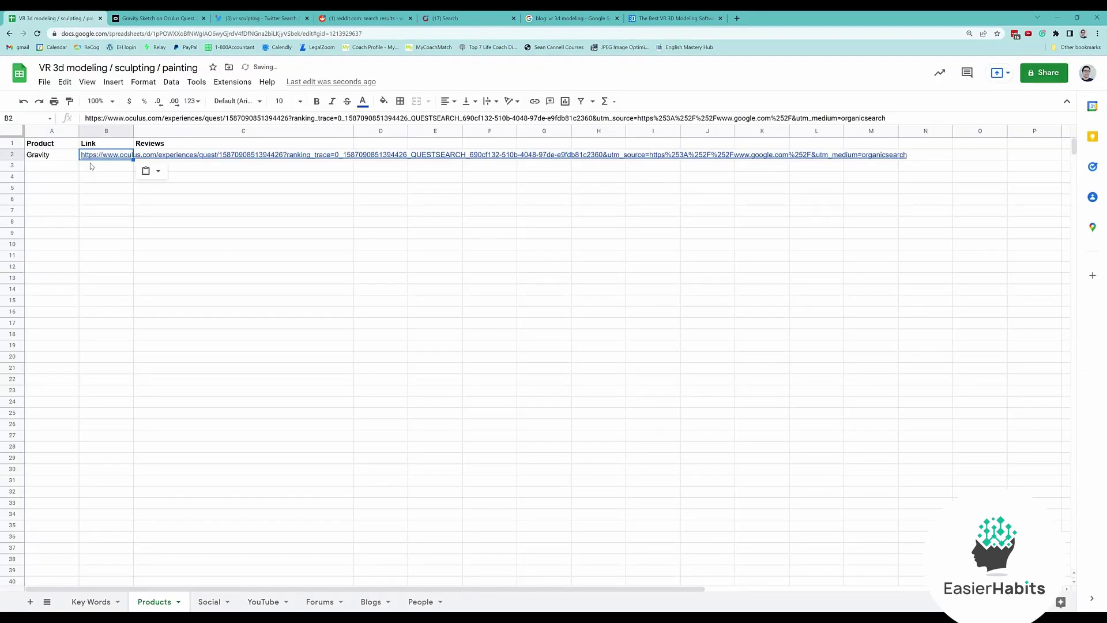
Step: Add a "Notes" heading in cell D1 beside Reviews and widen column D to about three times its width
click(161, 225)
click(201, 159)
click(373, 147)
text(Notes)
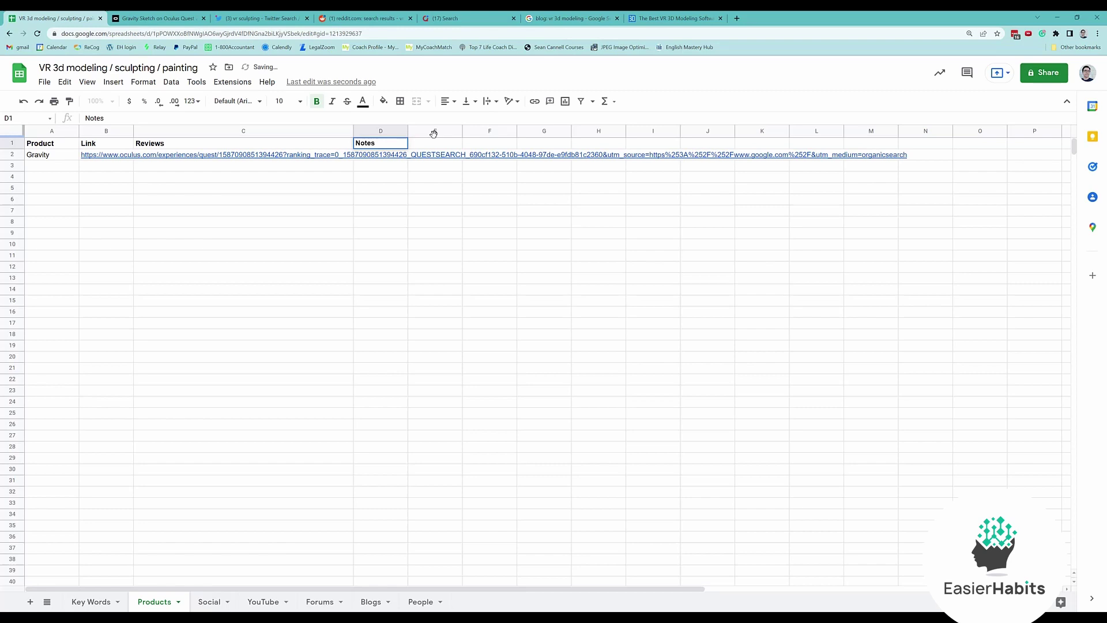
drag(405, 134, 519, 141)
Step: Set the text wrapping of the Notes heading cell to Wrap
click(144, 82)
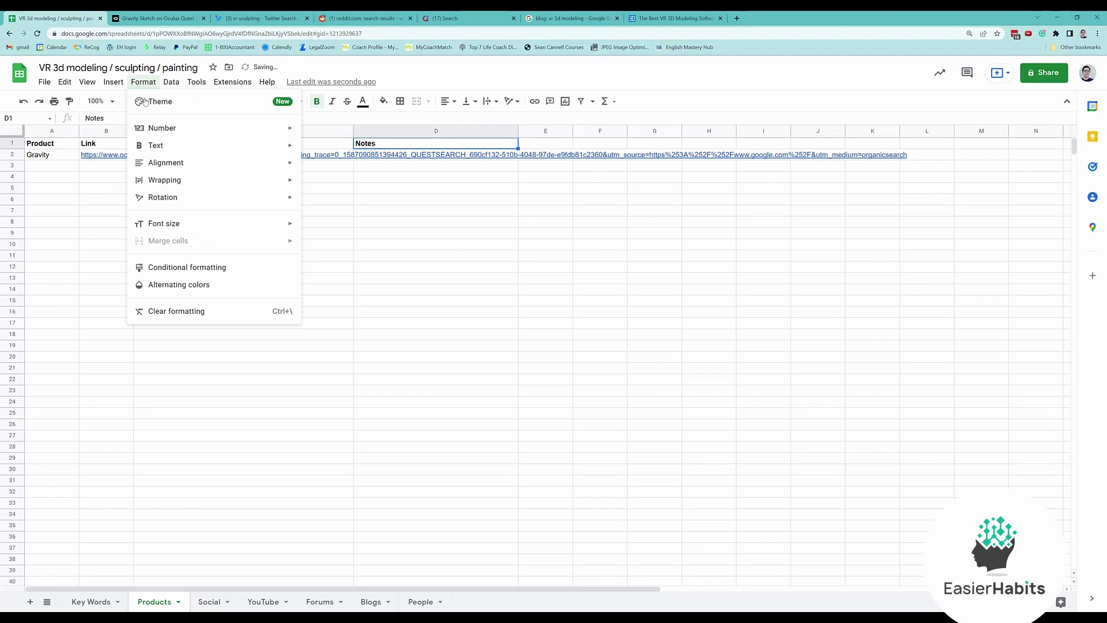
mouse_move(172, 85)
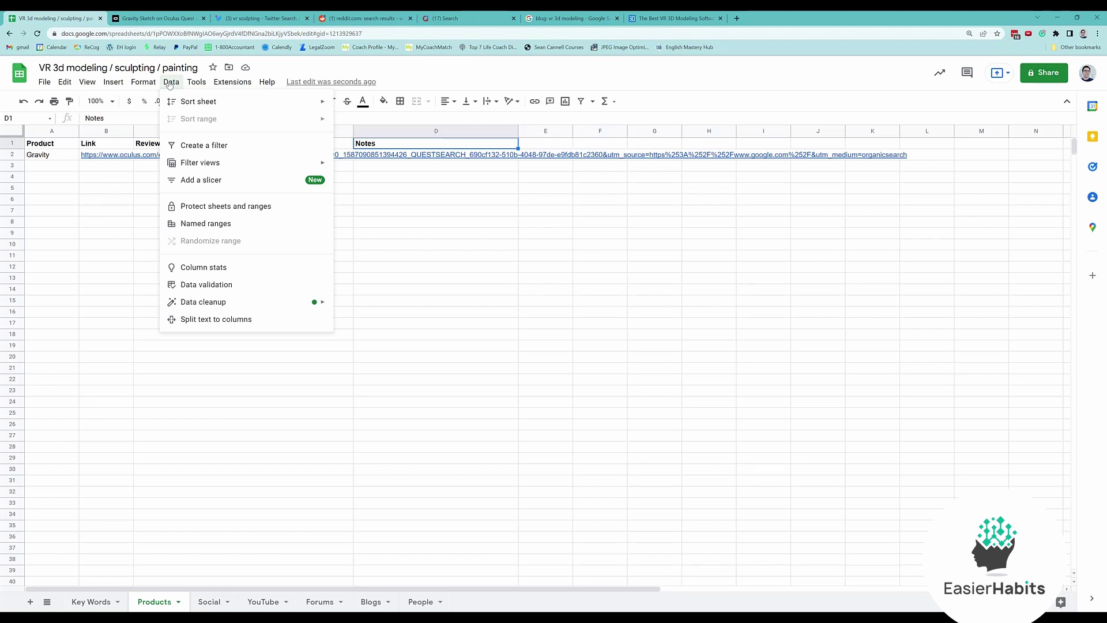
mouse_move(167, 181)
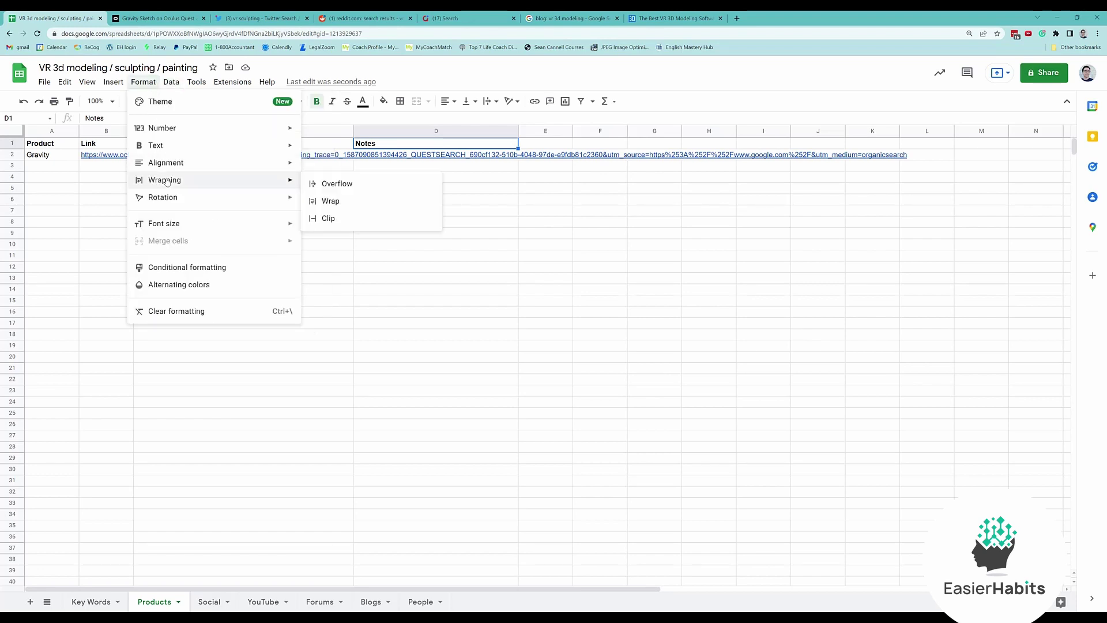
click(352, 204)
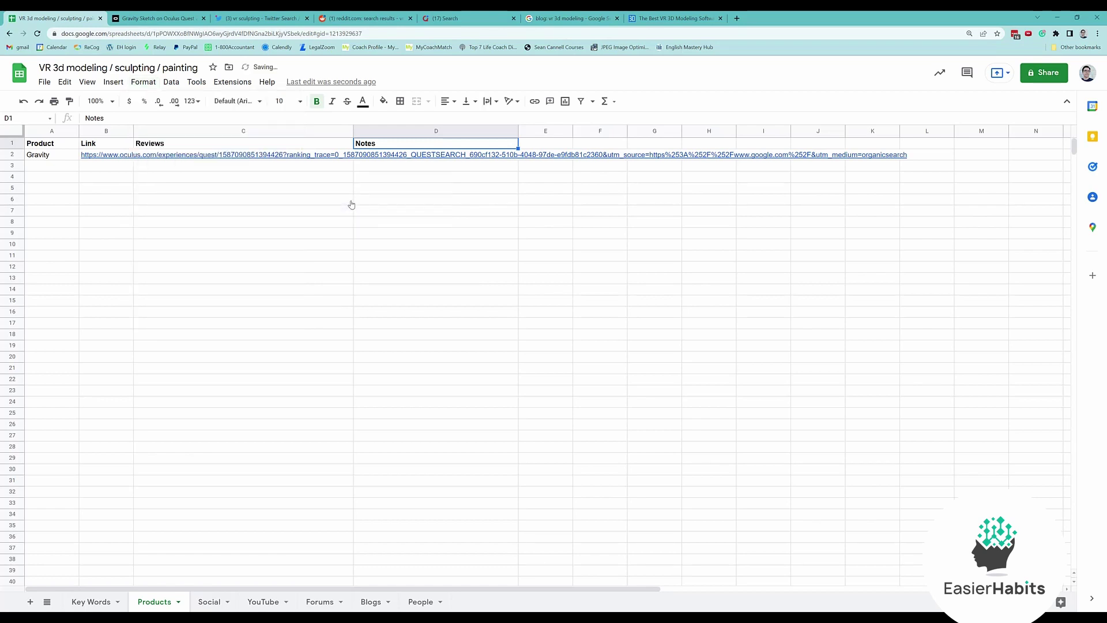
Step: Set the text wrapping of the whole Link column to Clip, and select the Reviews cell of the Gravity row
click(115, 132)
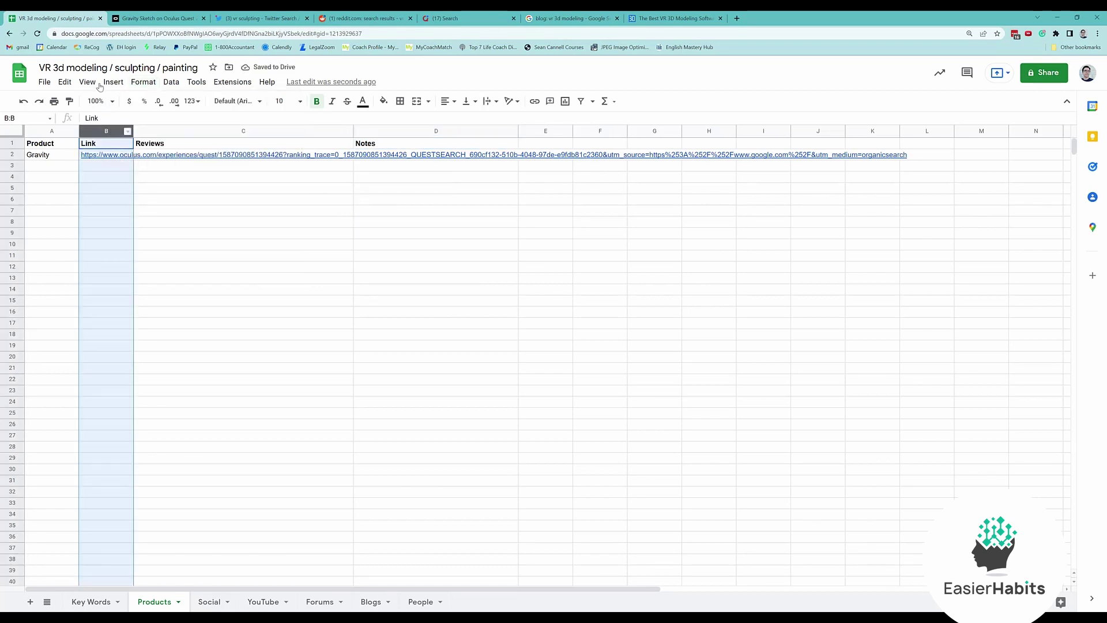
click(137, 83)
mouse_move(167, 179)
click(332, 219)
click(192, 222)
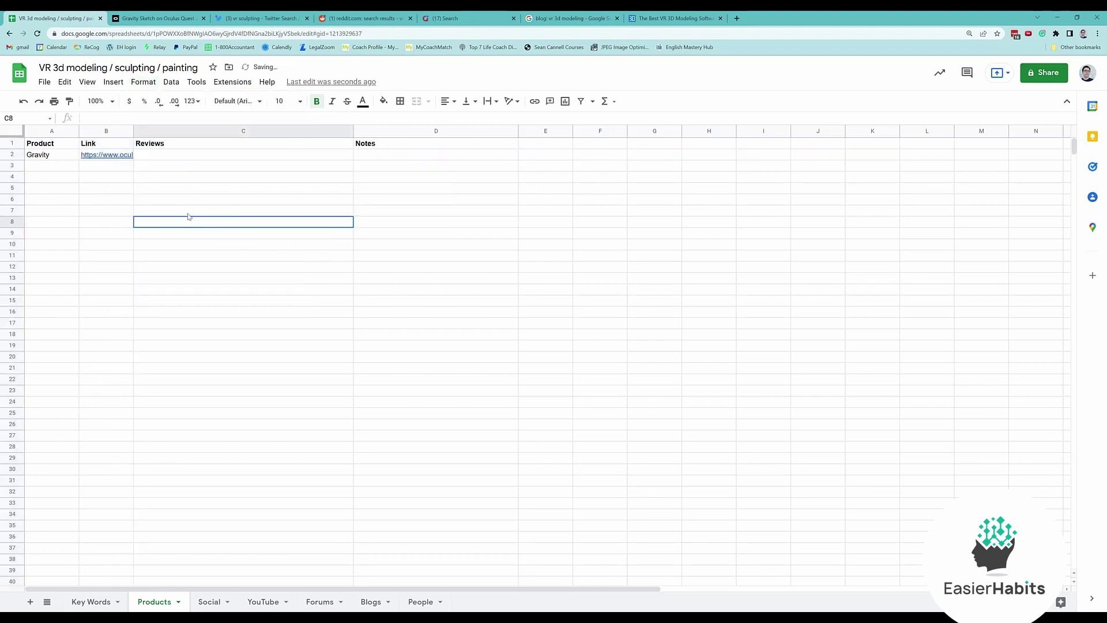
click(181, 155)
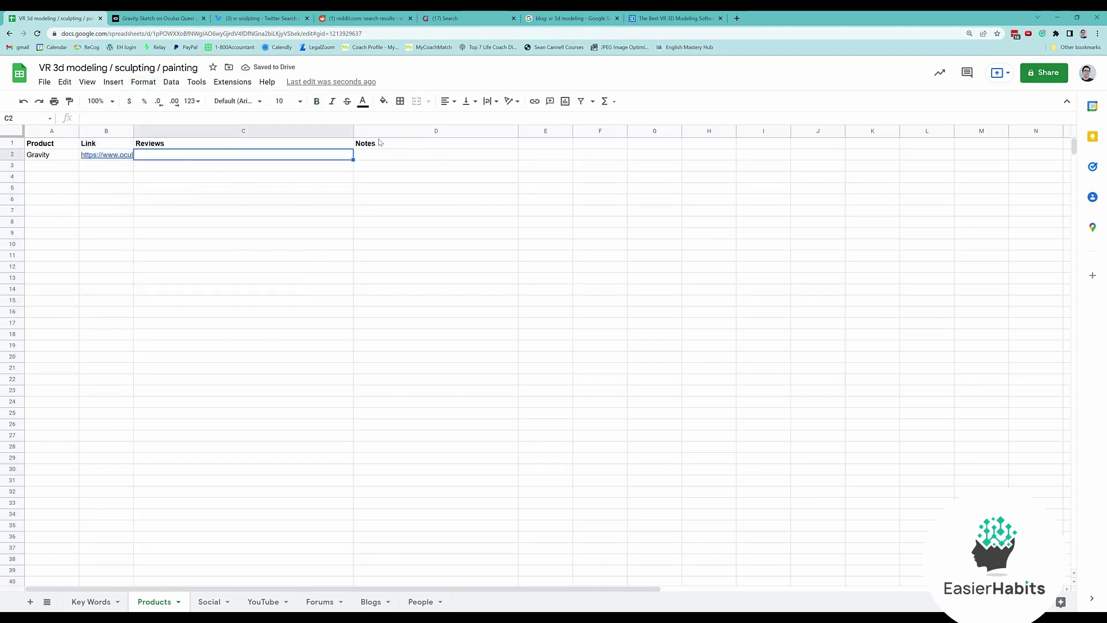
Step: Read the full Gravity Sketch description on its Quest store page, including its features and additional details
click(156, 18)
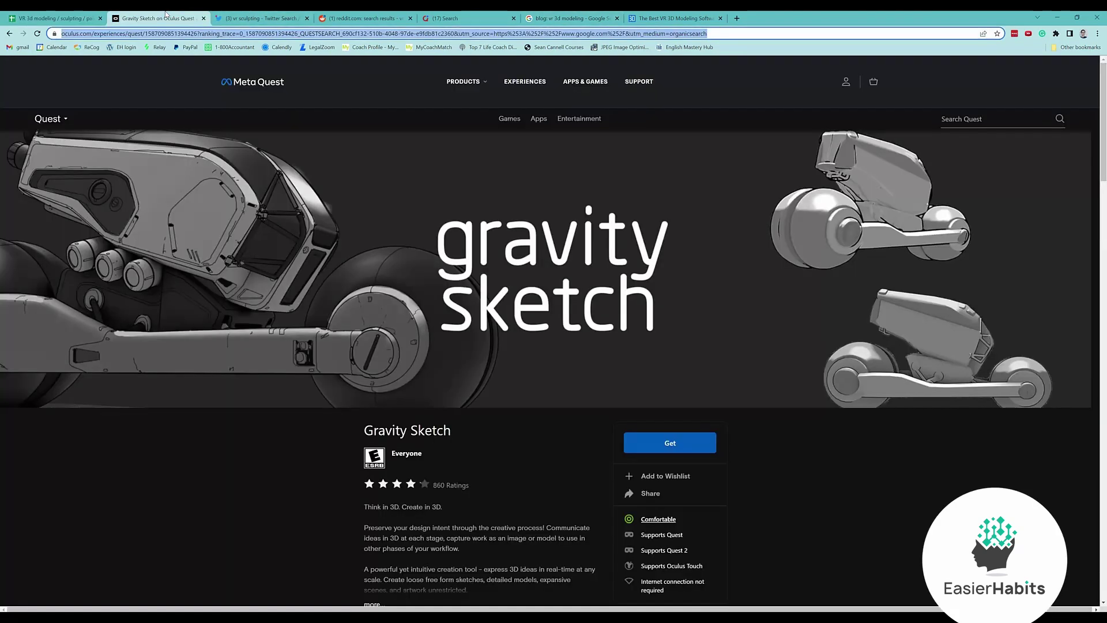
scroll(426, 331, down, 3)
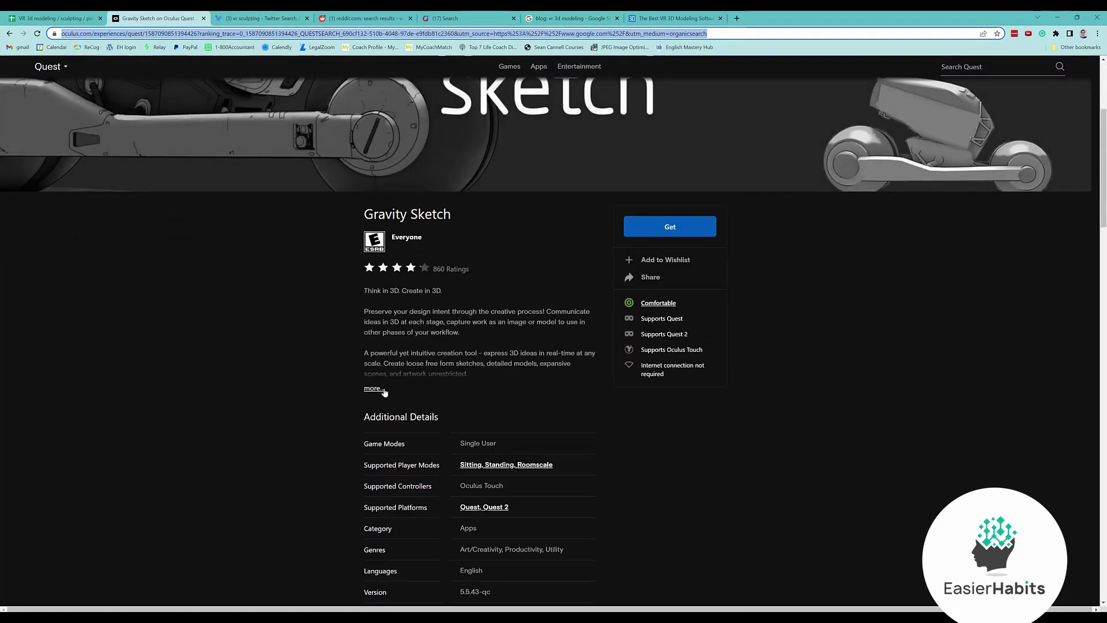
click(376, 389)
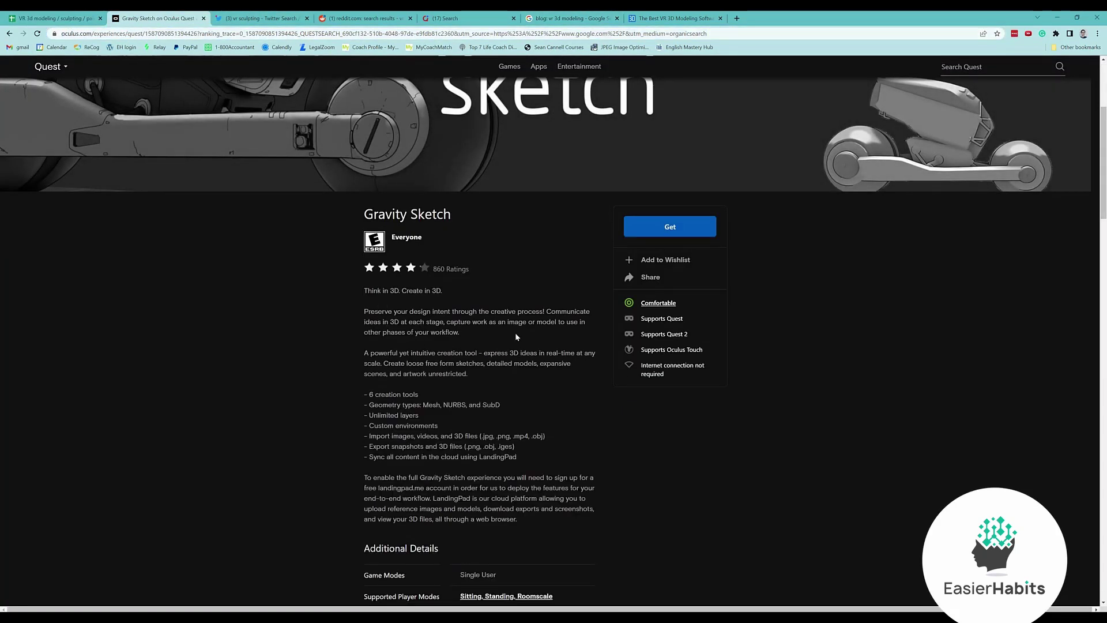
drag(377, 309, 591, 331)
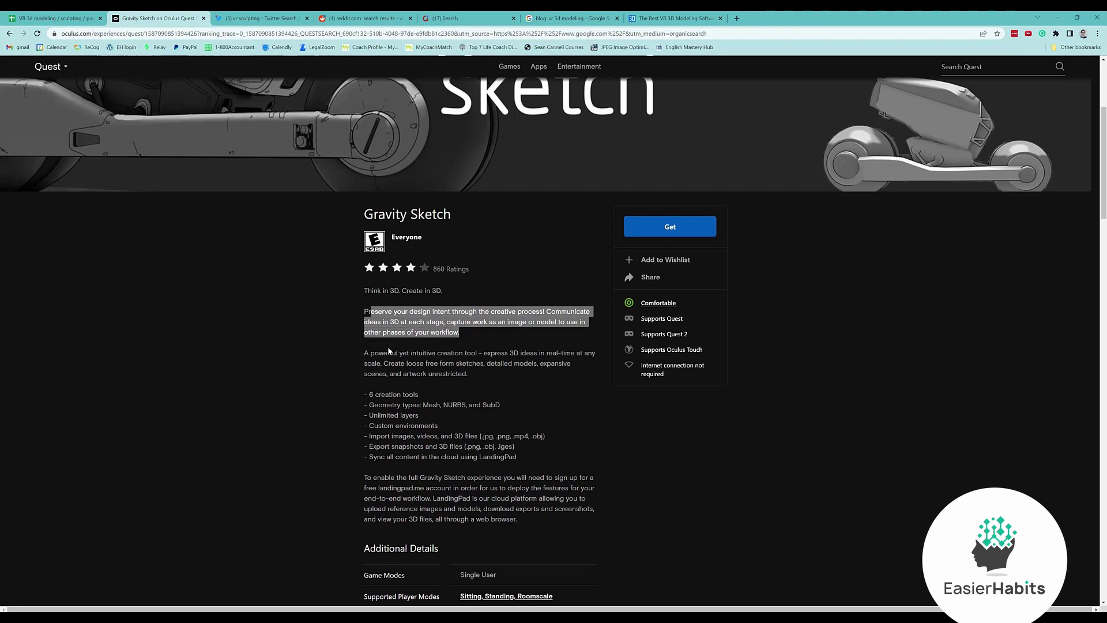
drag(364, 353, 590, 369)
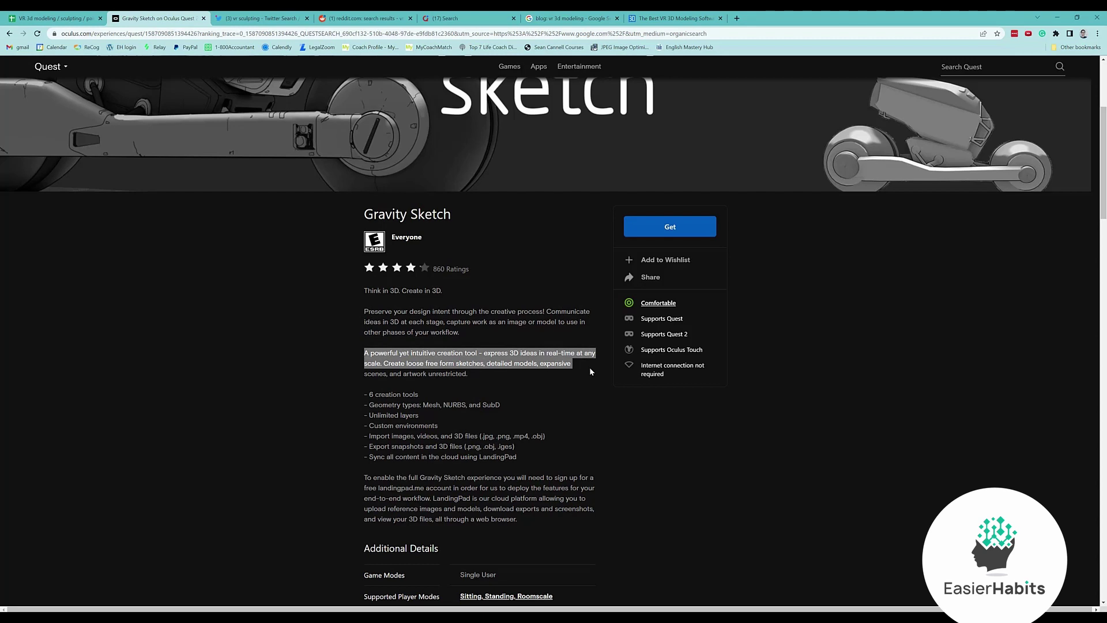
drag(590, 371, 585, 380)
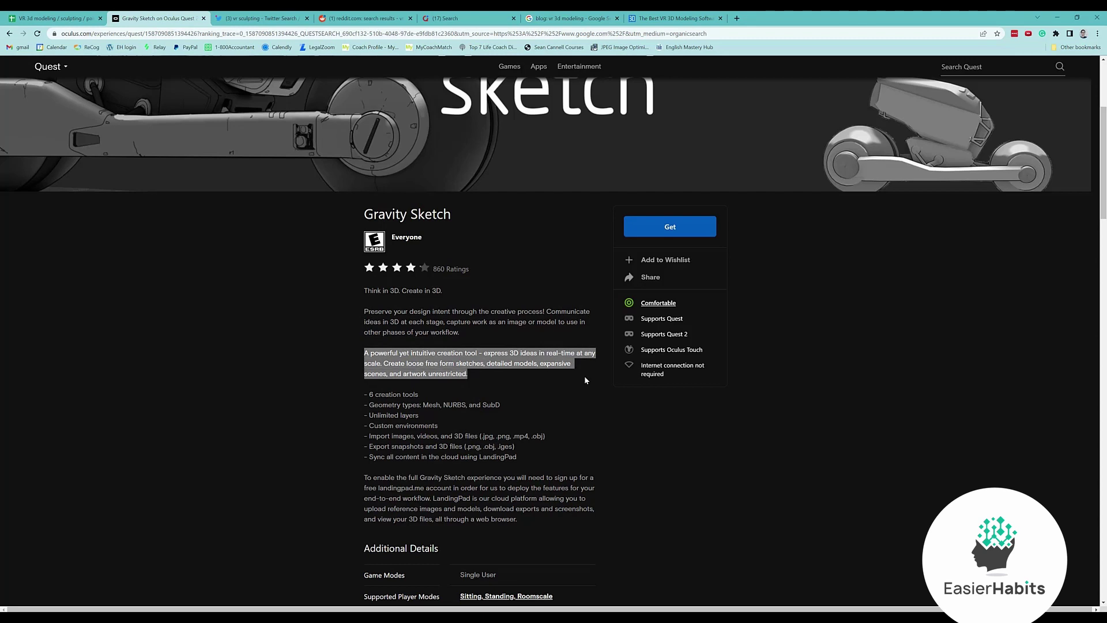
click(409, 373)
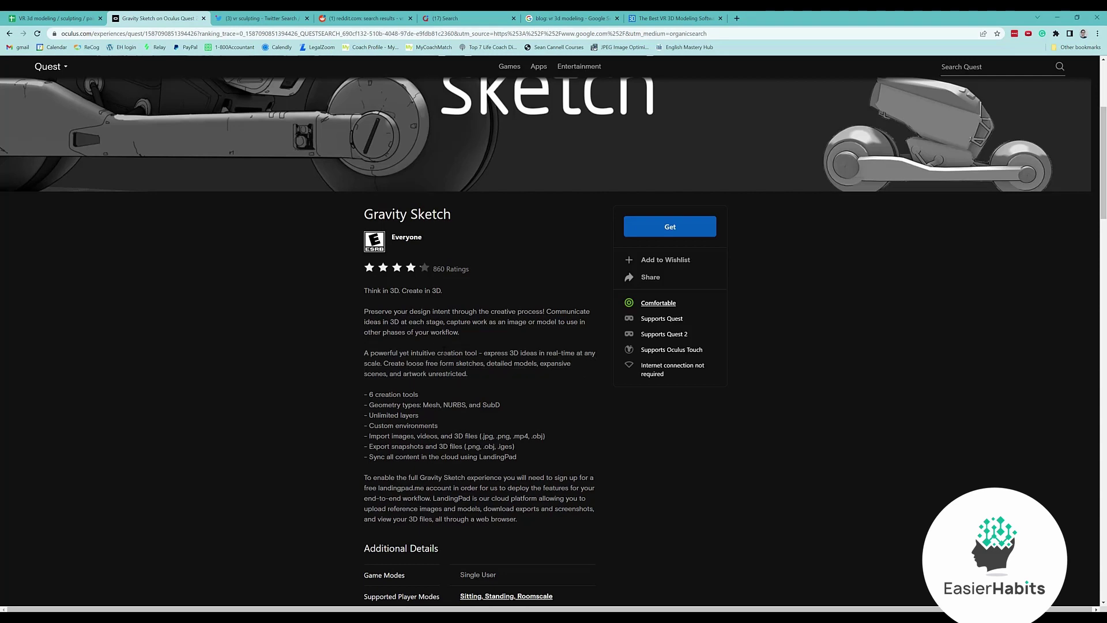
scroll(522, 336, up, 4)
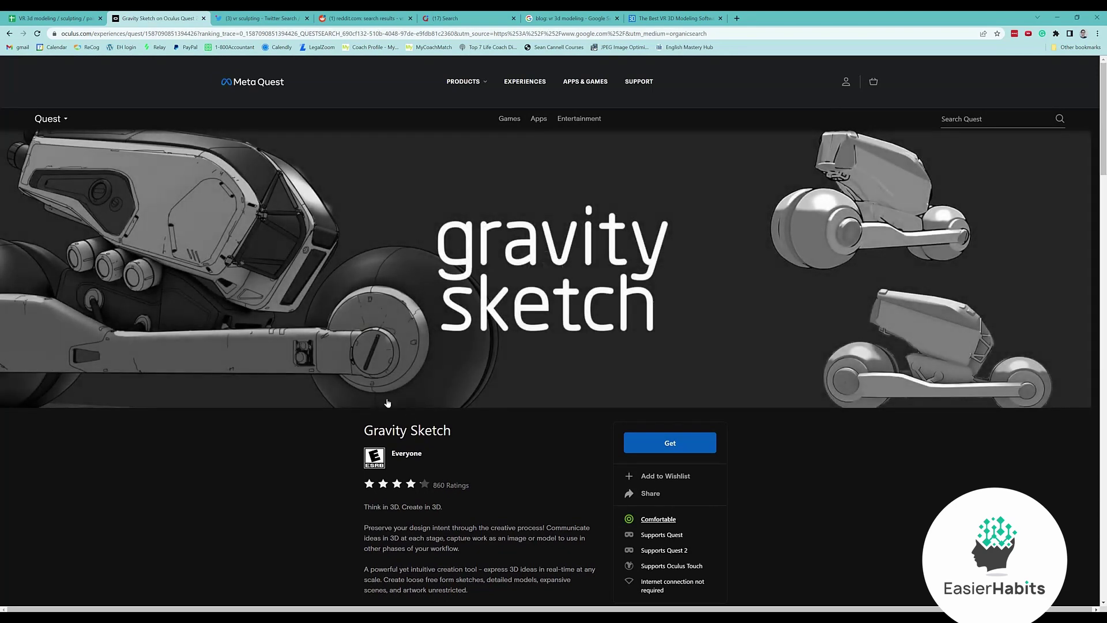
mouse_move(211, 355)
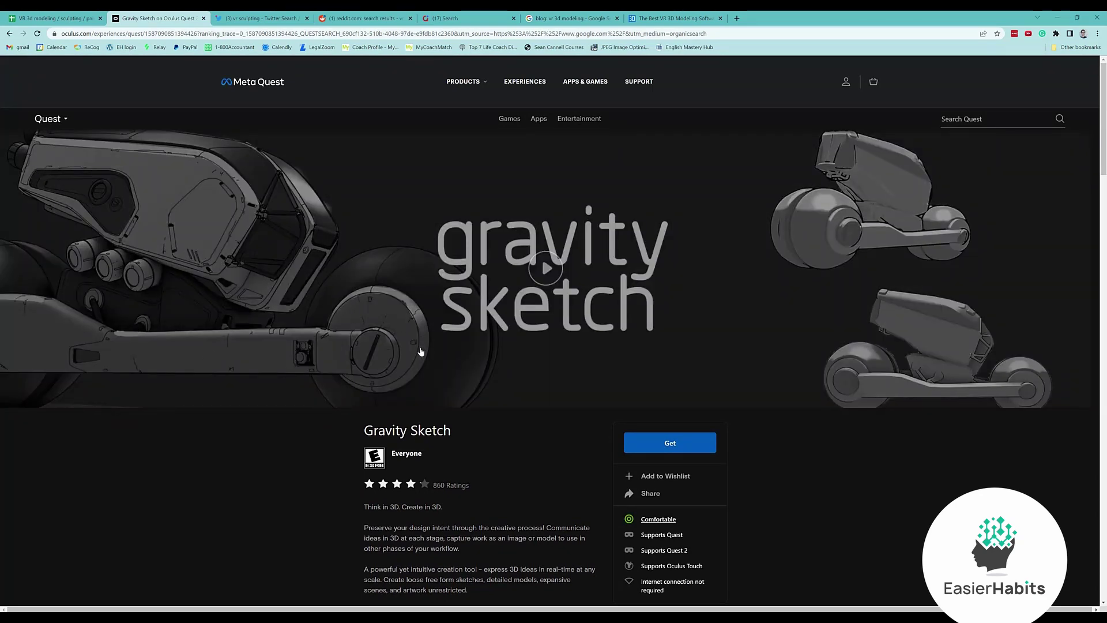
scroll(422, 351, down, 7)
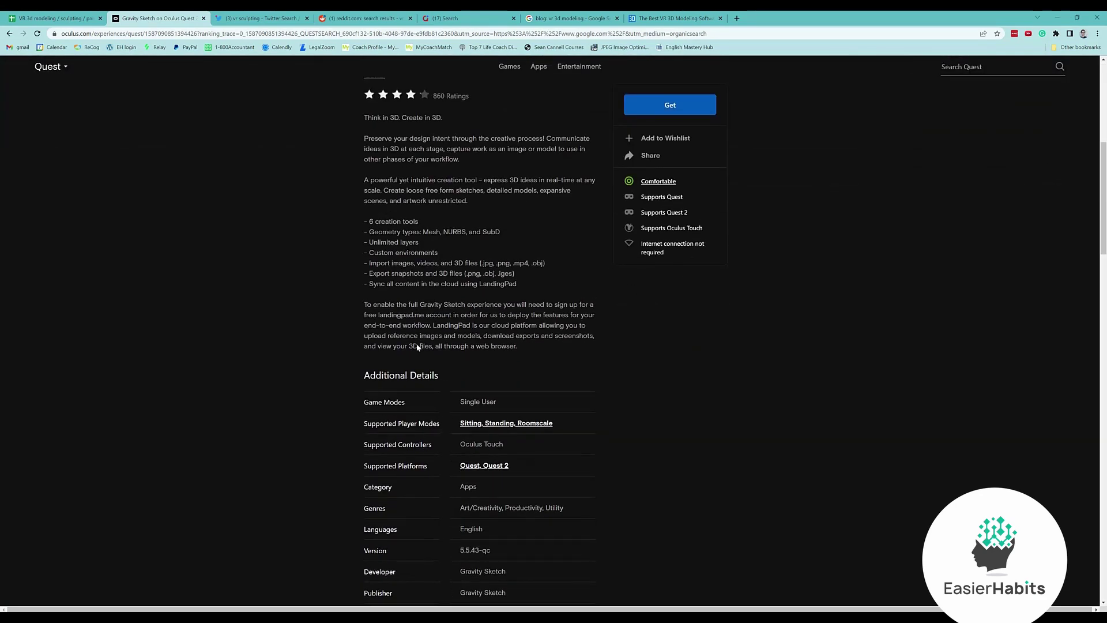
scroll(417, 346, up, 3)
scroll(417, 344, down, 2)
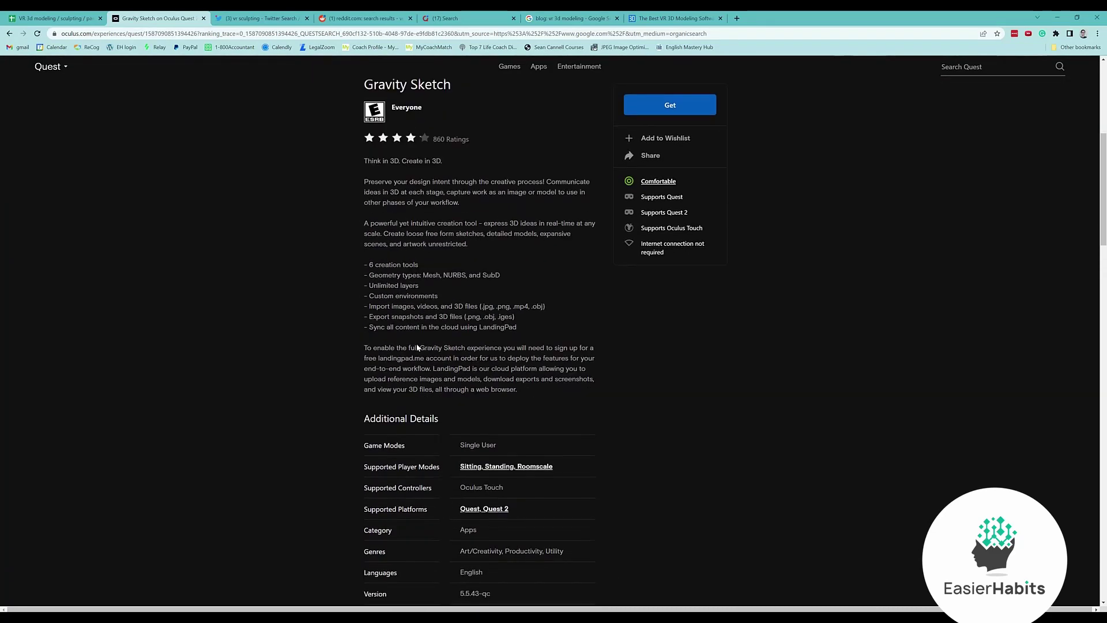
scroll(418, 347, down, 2)
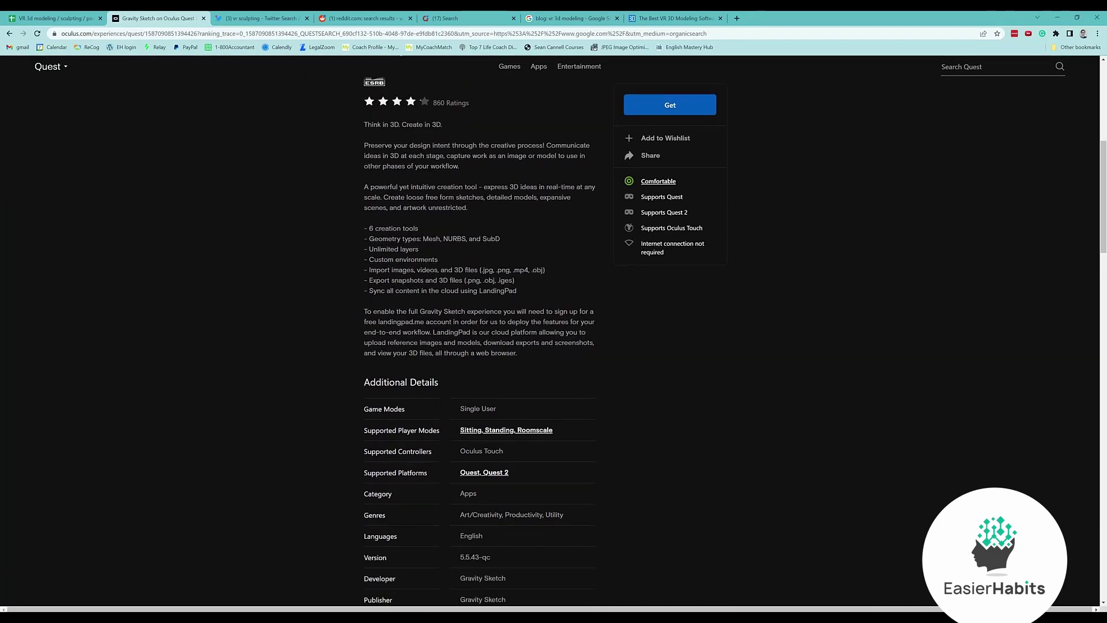
scroll(404, 340, up, 8)
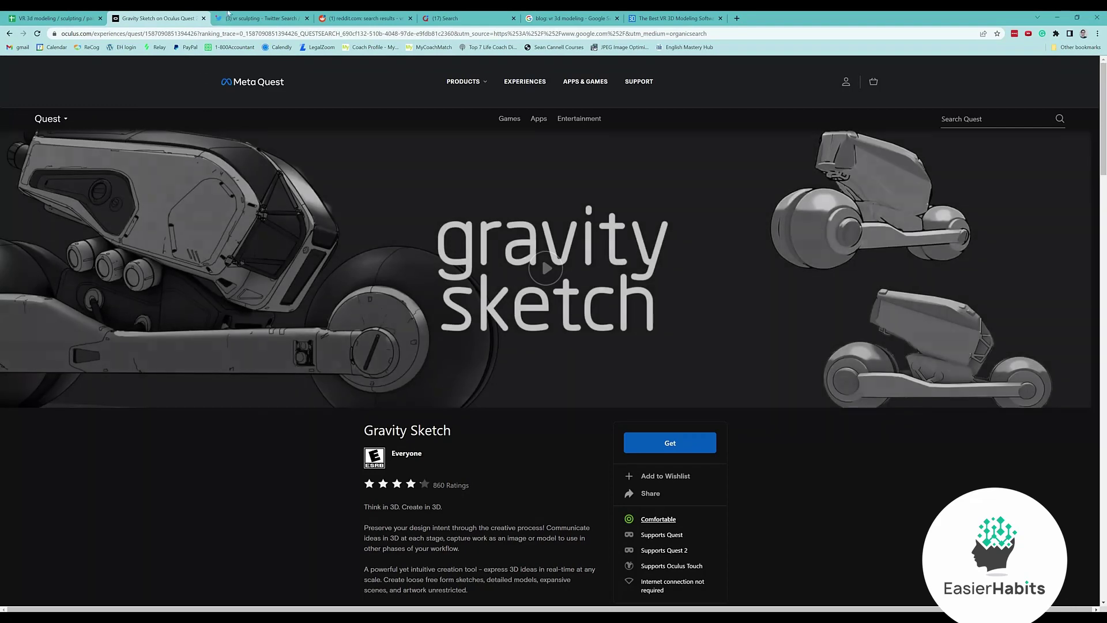
Step: Switch back to the Products sheet of the research spreadsheet
click(254, 17)
click(190, 17)
click(97, 16)
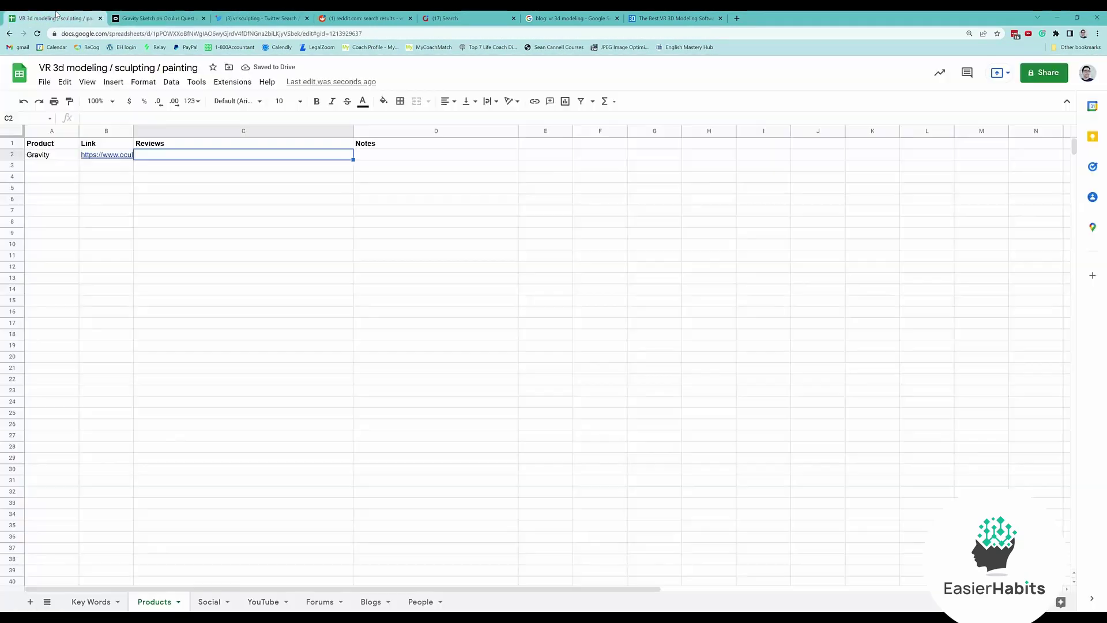
Step: Enter "3d modeling, product design" as the notes for the Gravity row
click(414, 153)
text(3d modeling, product design)
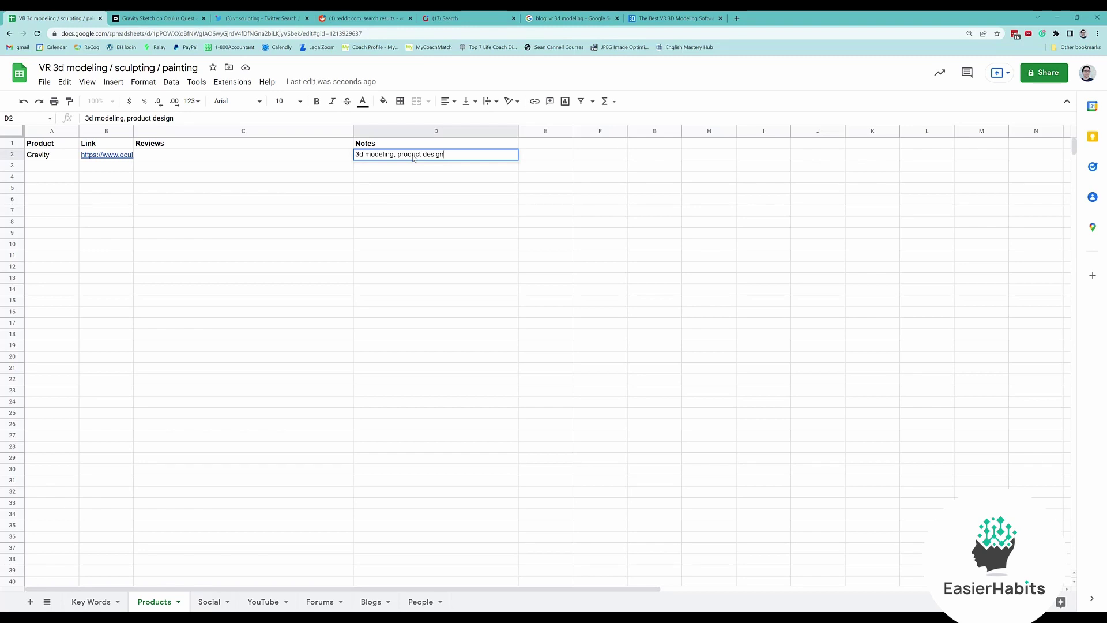
Step: Review the Gravity Sketch description and additional details on its Quest store page
click(173, 17)
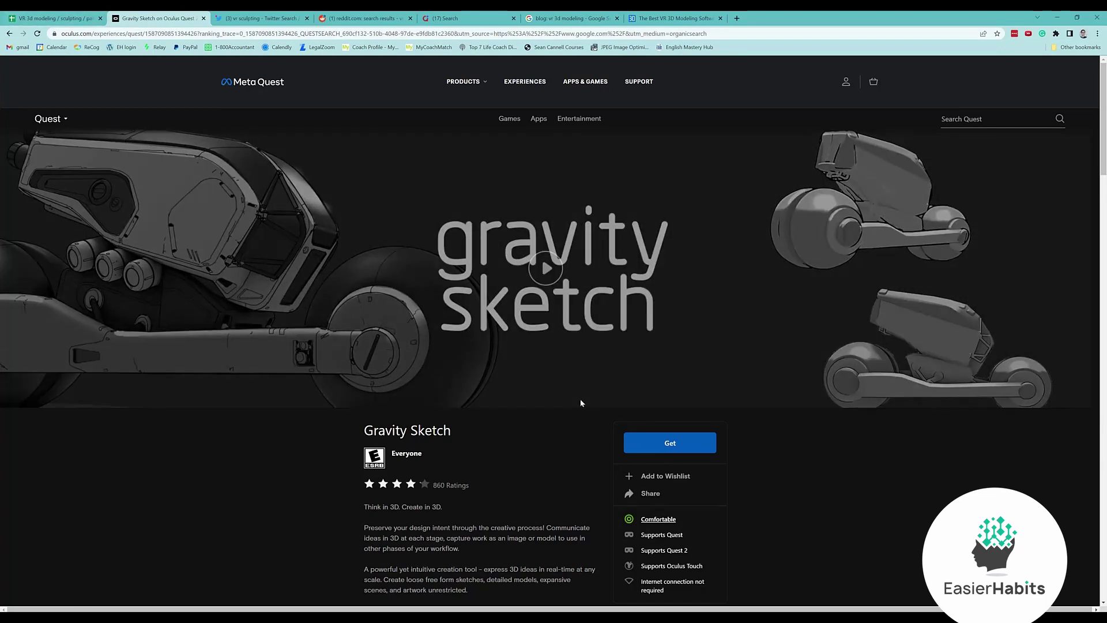
scroll(582, 410, down, 3)
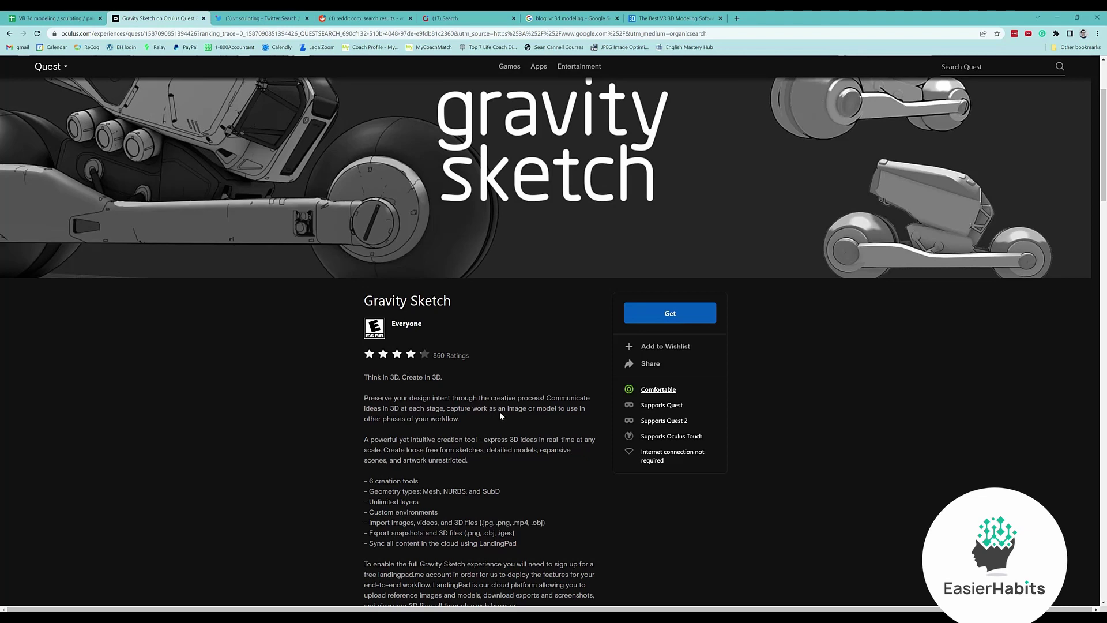
scroll(492, 504, down, 5)
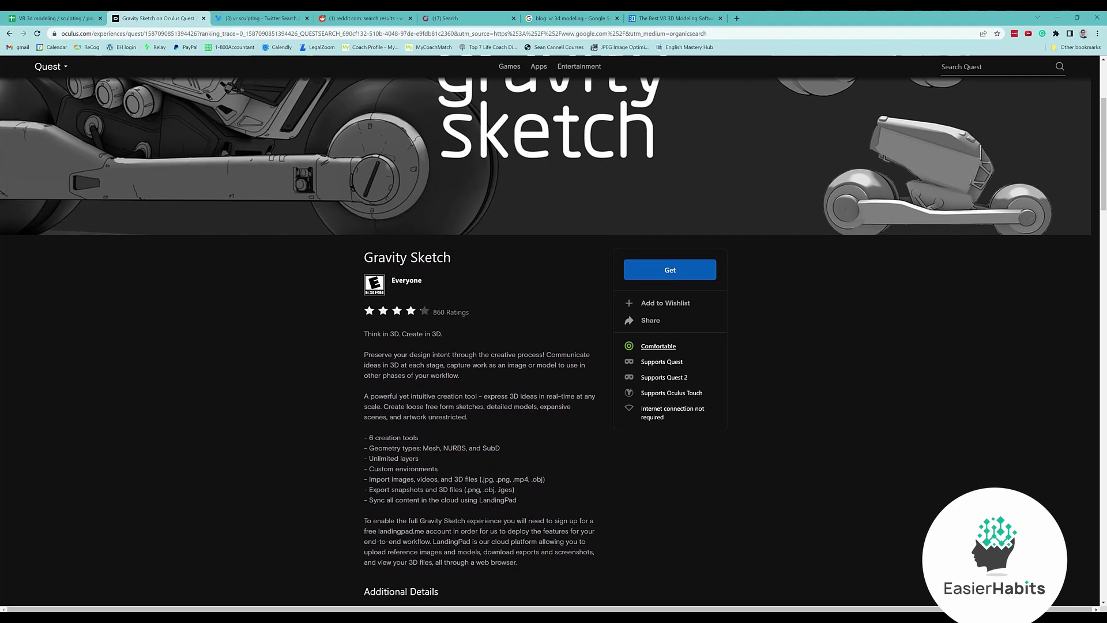
scroll(493, 497, down, 4)
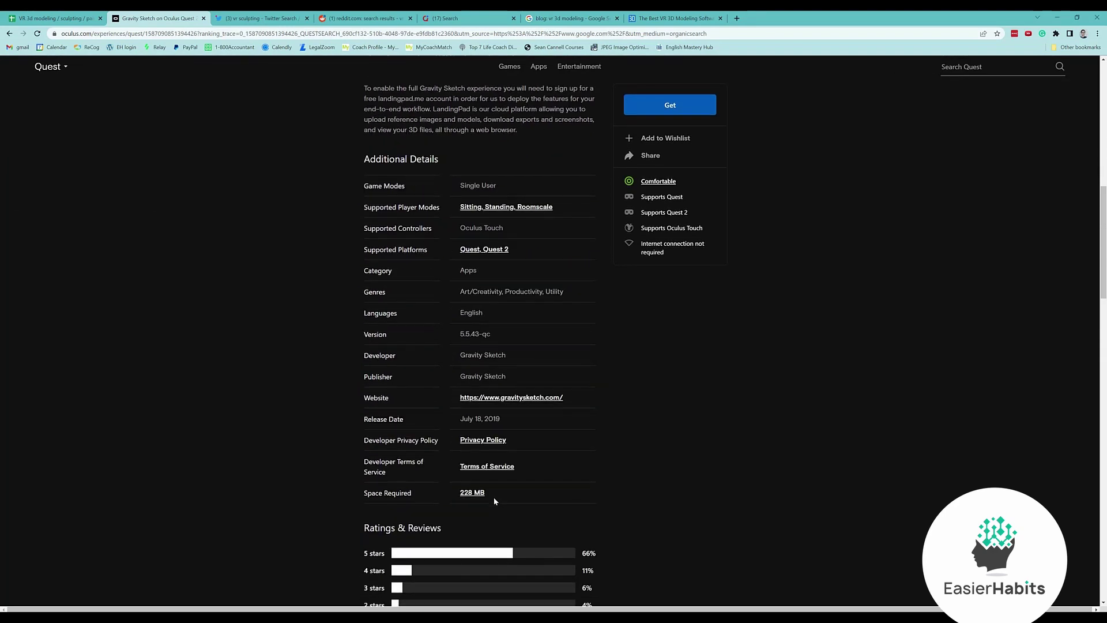
click(255, 18)
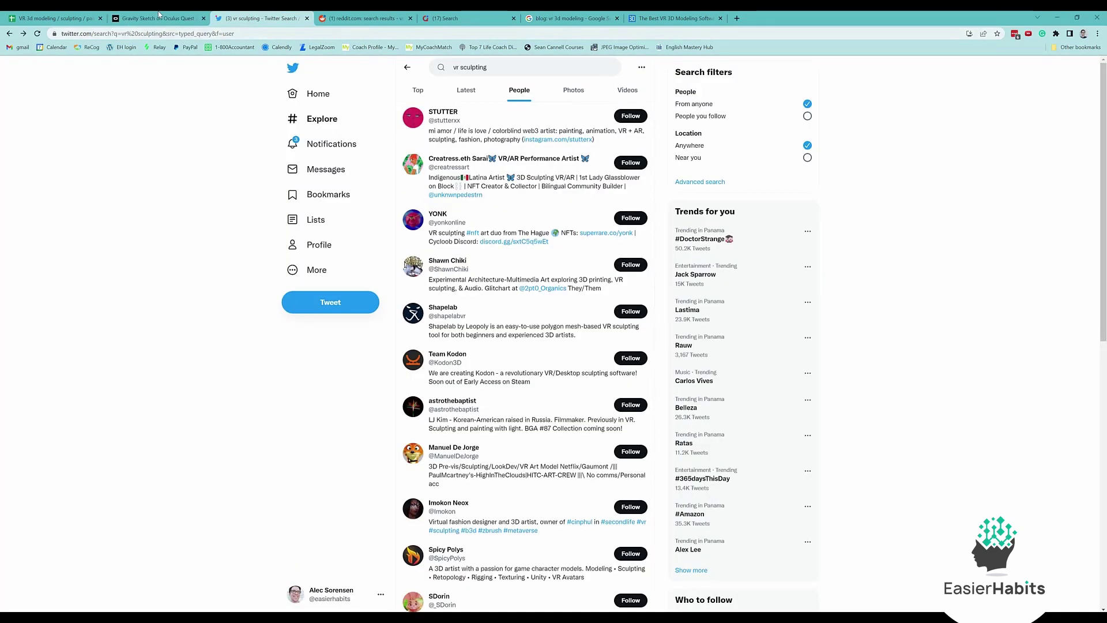
click(159, 15)
Step: Extend the Gravity row's notes in the research spreadsheet to read "3d modeling, product design, expansive scene?"
click(62, 16)
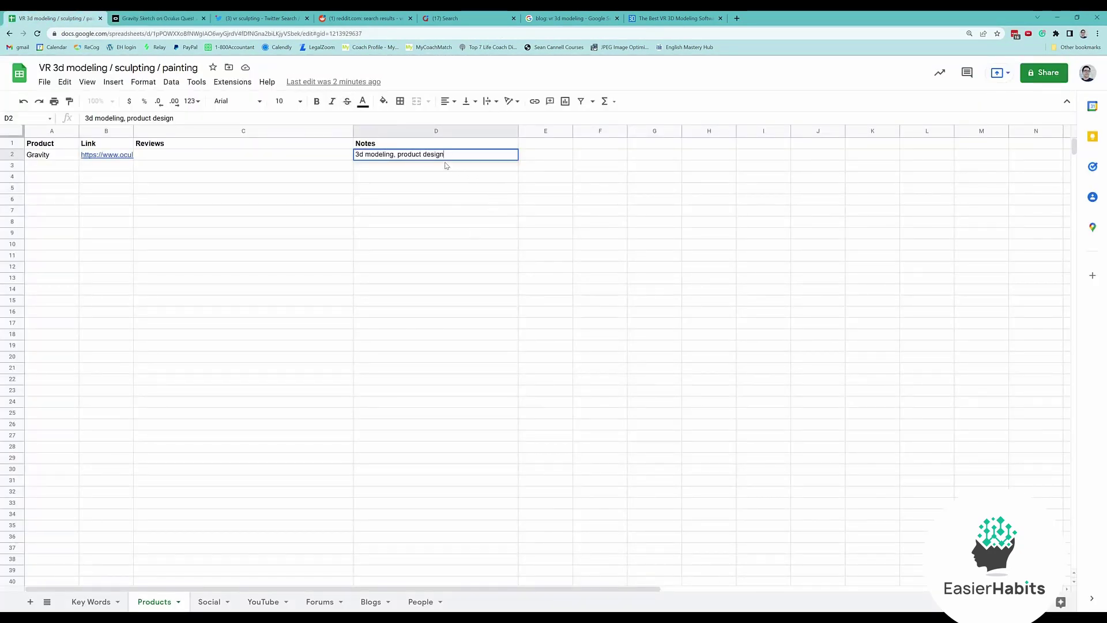
click(145, 15)
click(86, 19)
text(, )
text(a)
key(BackSpace)
key(BackSpace)
text(expansive scene?)
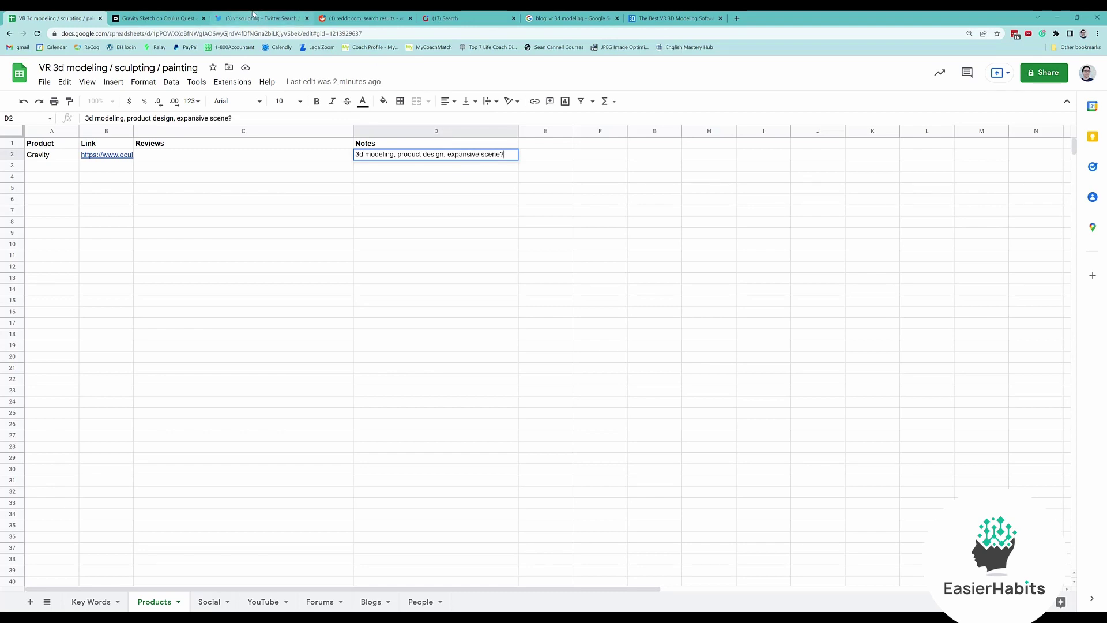
Step: Read the rating breakdown and the first four-star customer review on the Gravity Sketch store page
click(253, 14)
click(152, 18)
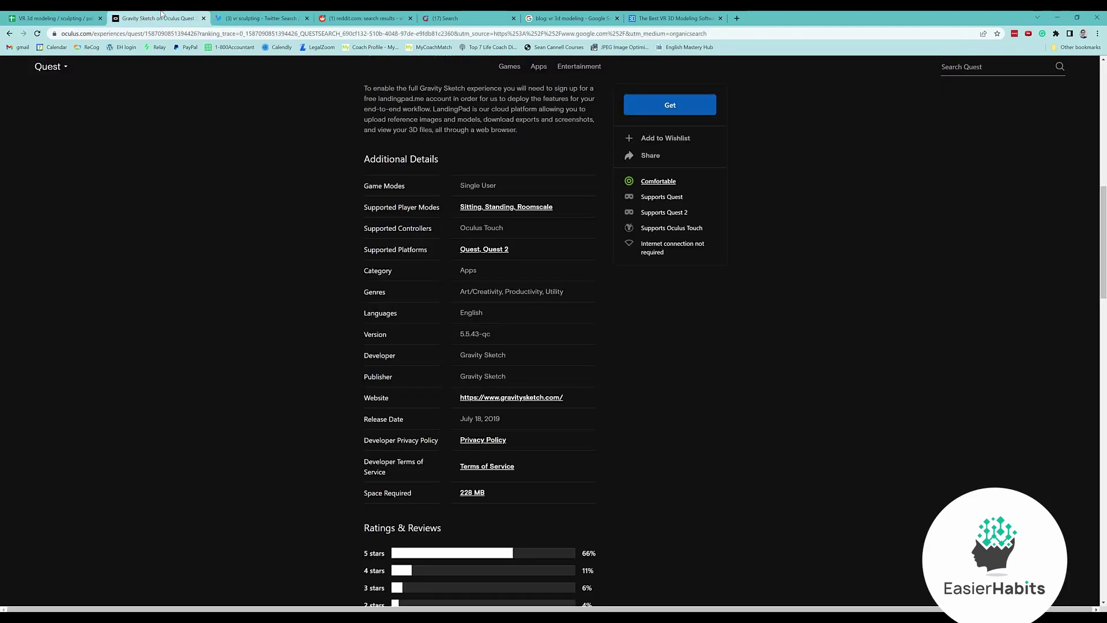
scroll(169, 143, up, 15)
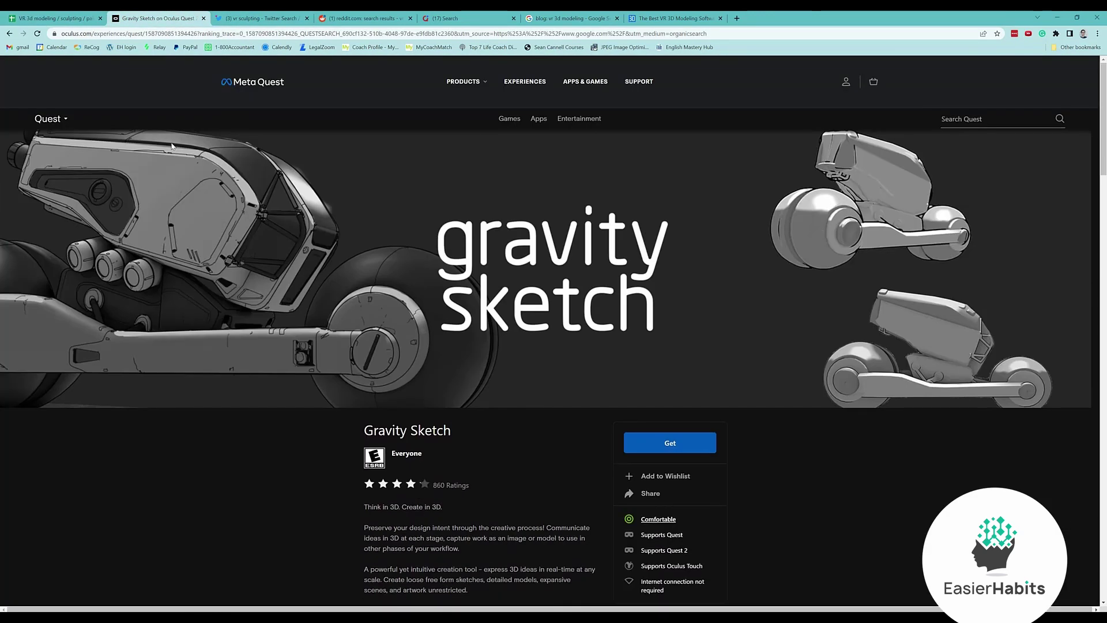
scroll(188, 216, down, 5)
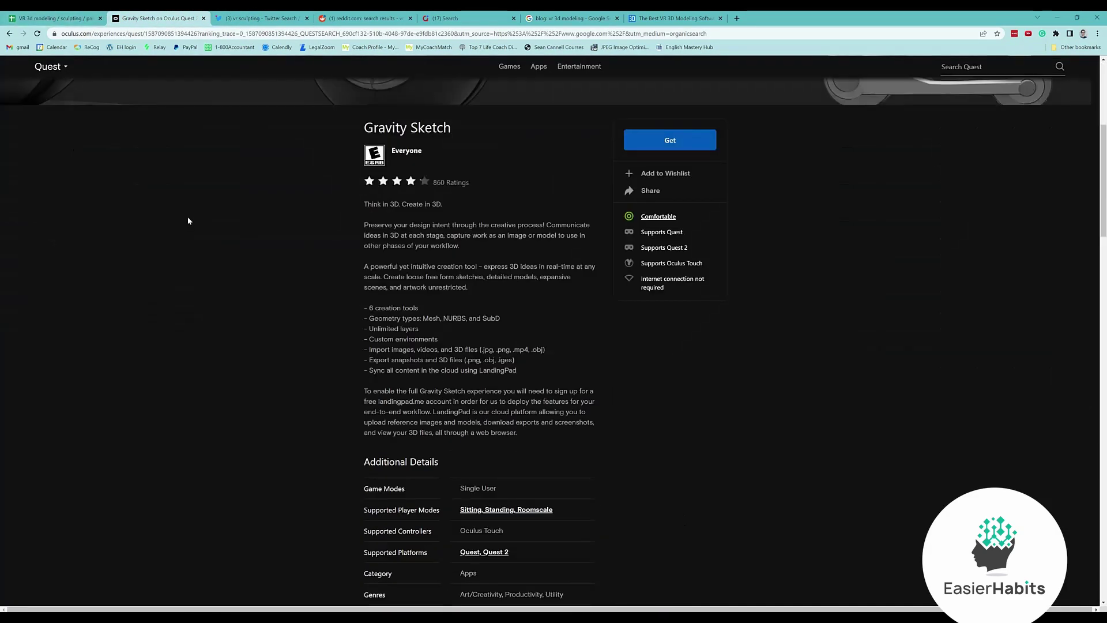
scroll(451, 186, down, 13)
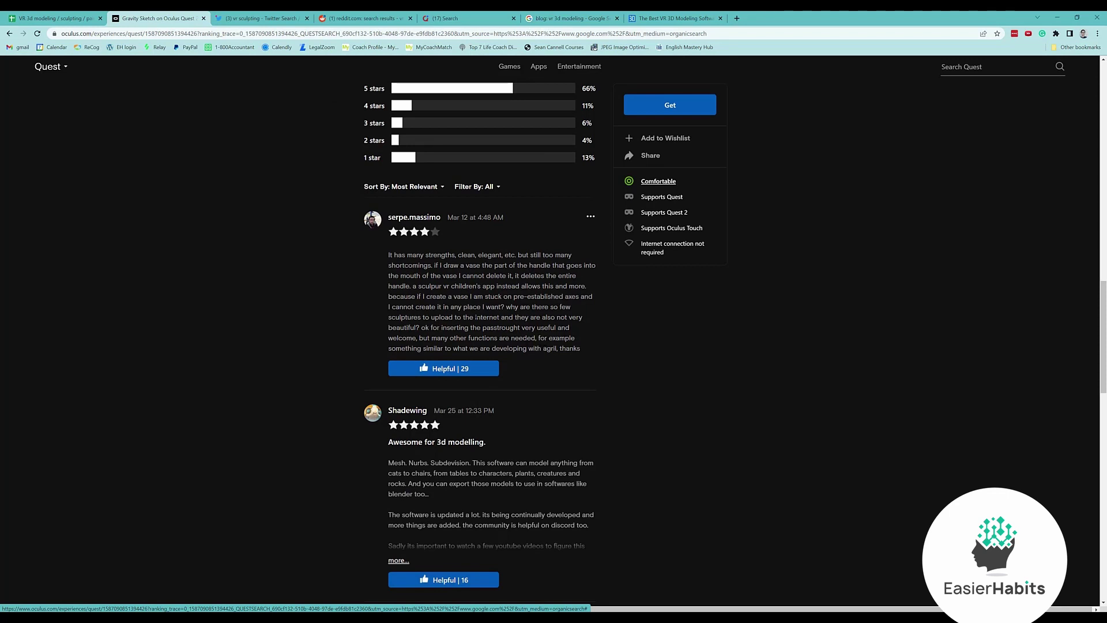
drag(393, 255, 579, 261)
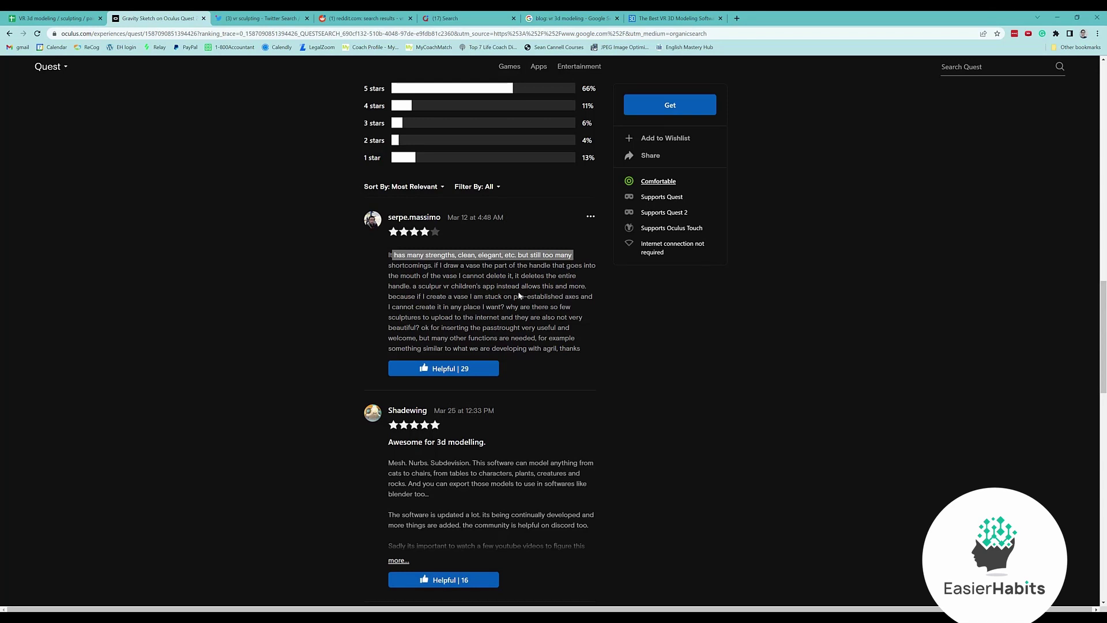
mouse_move(440, 266)
mouse_down()
mouse_move(585, 266)
mouse_move(593, 297)
mouse_up()
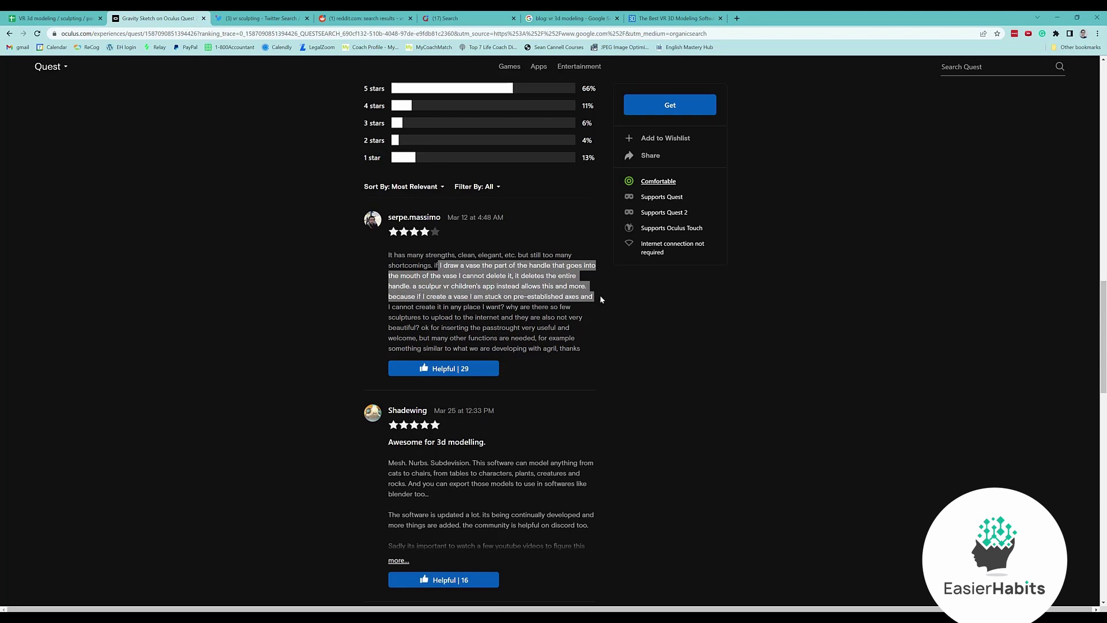
mouse_move(600, 298)
mouse_down()
mouse_move(595, 324)
mouse_move(582, 286)
mouse_move(554, 318)
mouse_move(586, 313)
mouse_move(586, 337)
mouse_up()
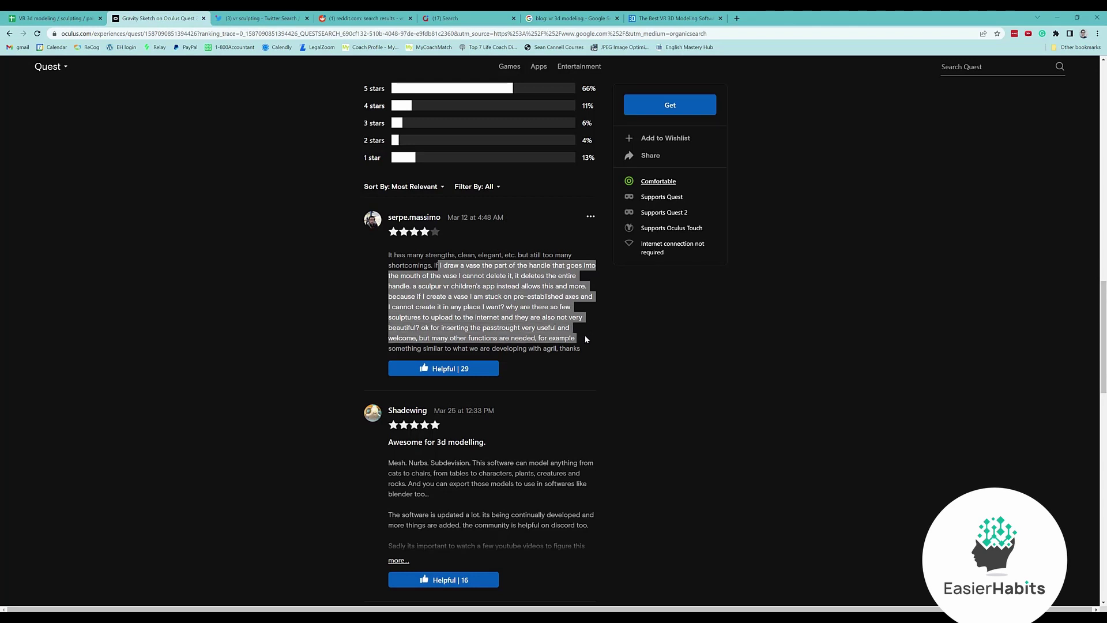
Step: Enter "Could simpler," in the Reviews cell of the Gravity row in the spreadsheet
click(94, 14)
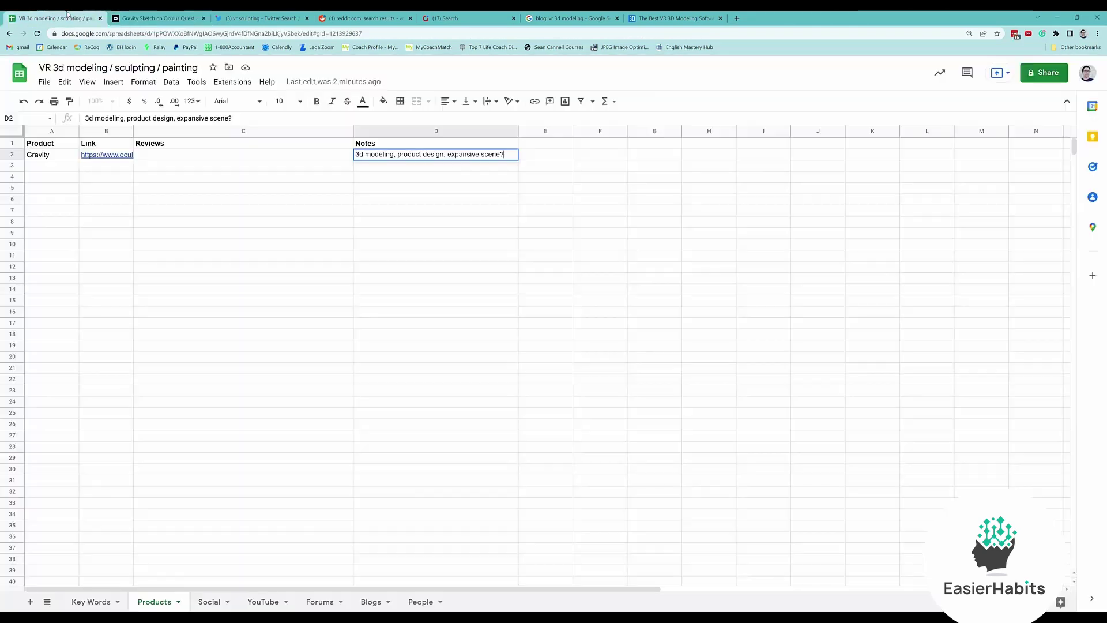
click(234, 158)
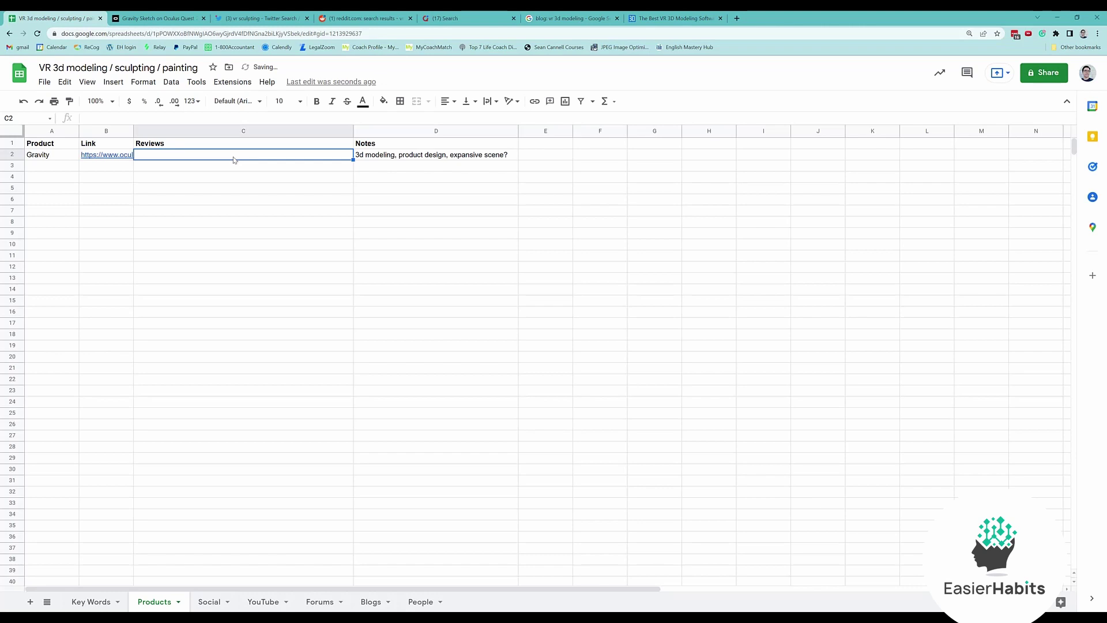
text(Could simpler,)
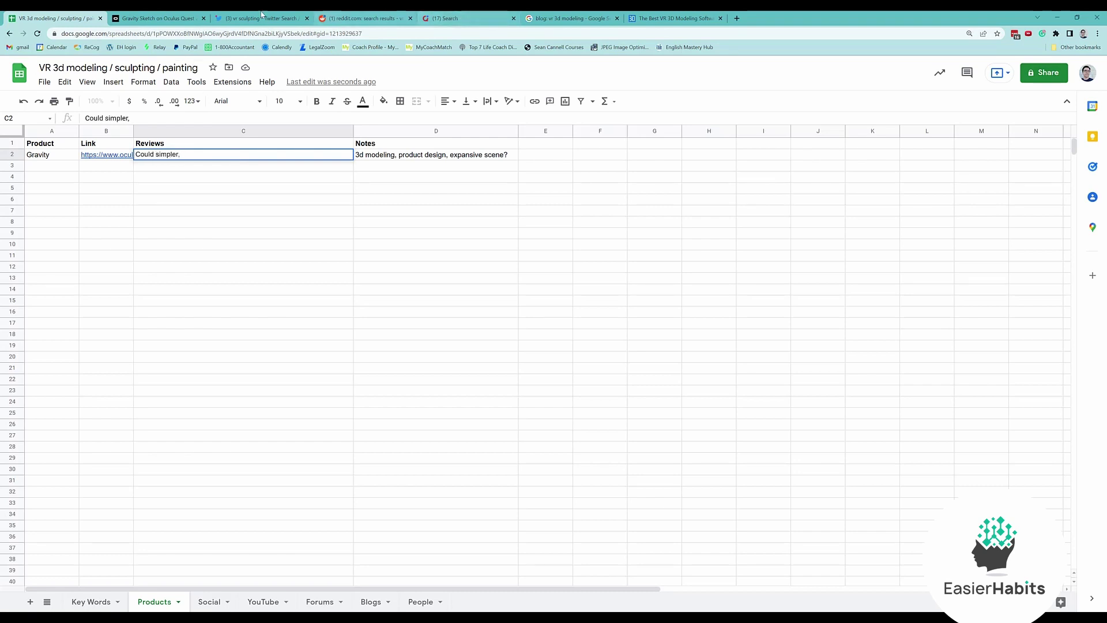
Step: Reread the first Gravity Sketch review's remarks about the sculptures and the passthrough feature
click(242, 17)
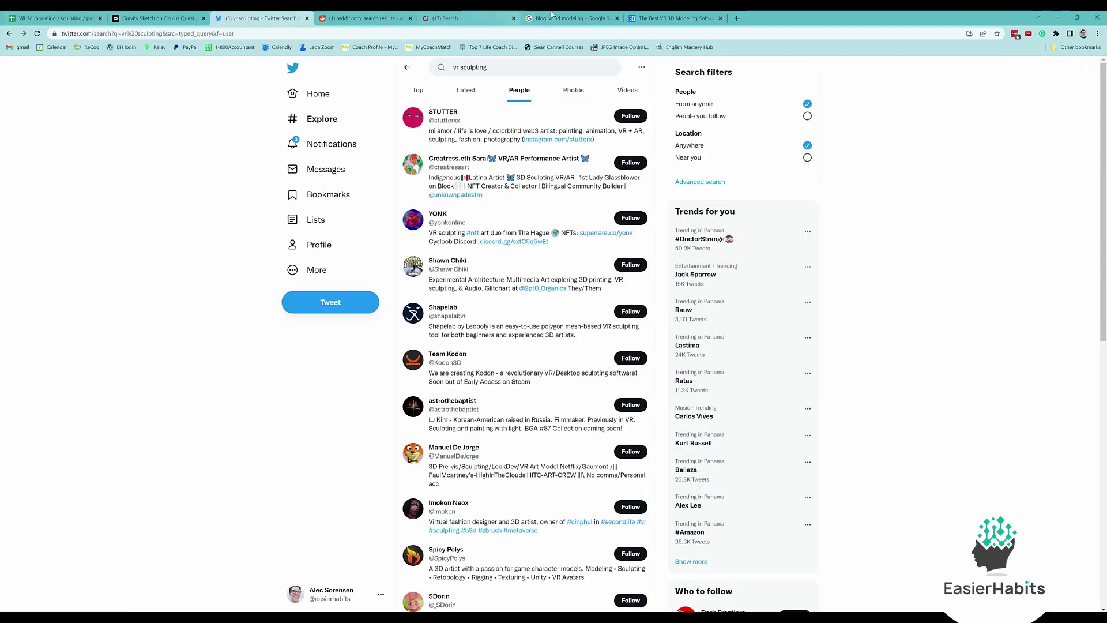
click(154, 18)
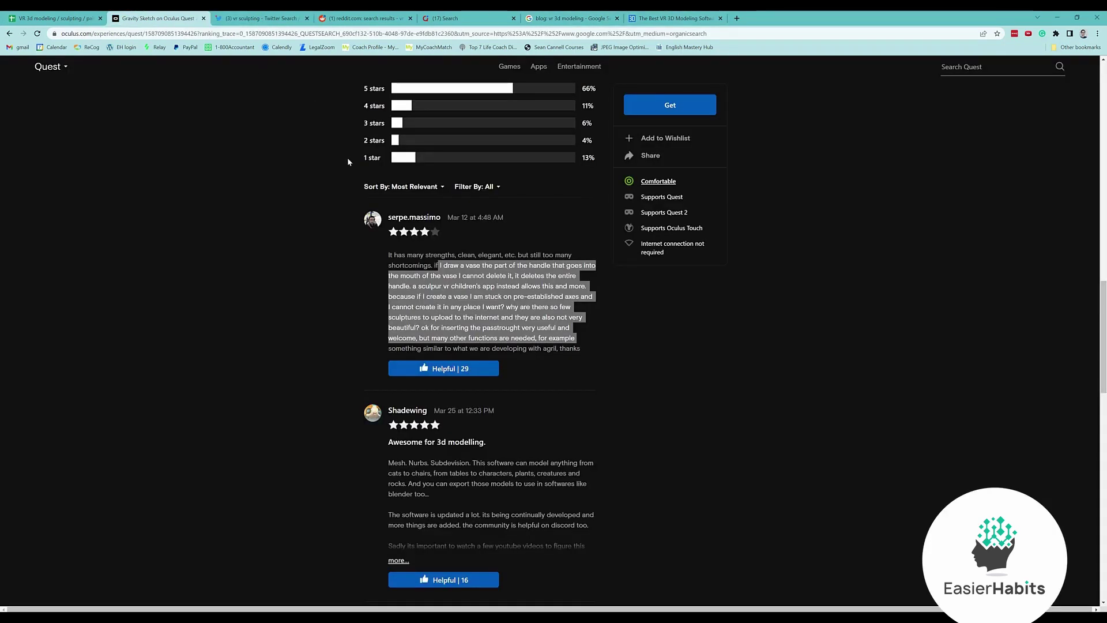
click(513, 338)
drag(554, 307, 586, 327)
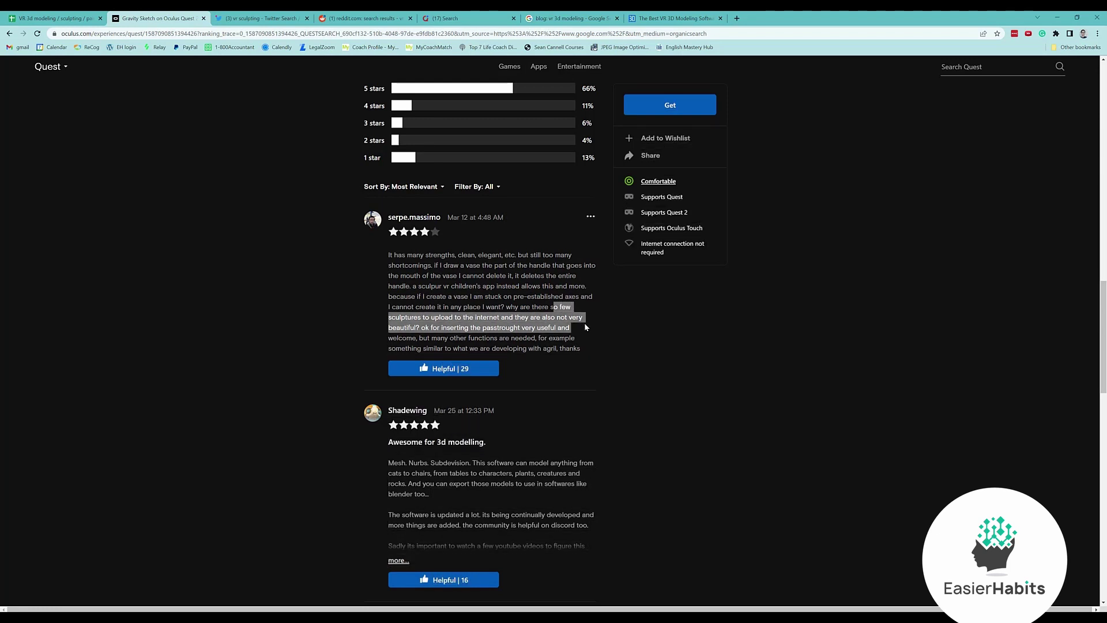
scroll(584, 327, down, 5)
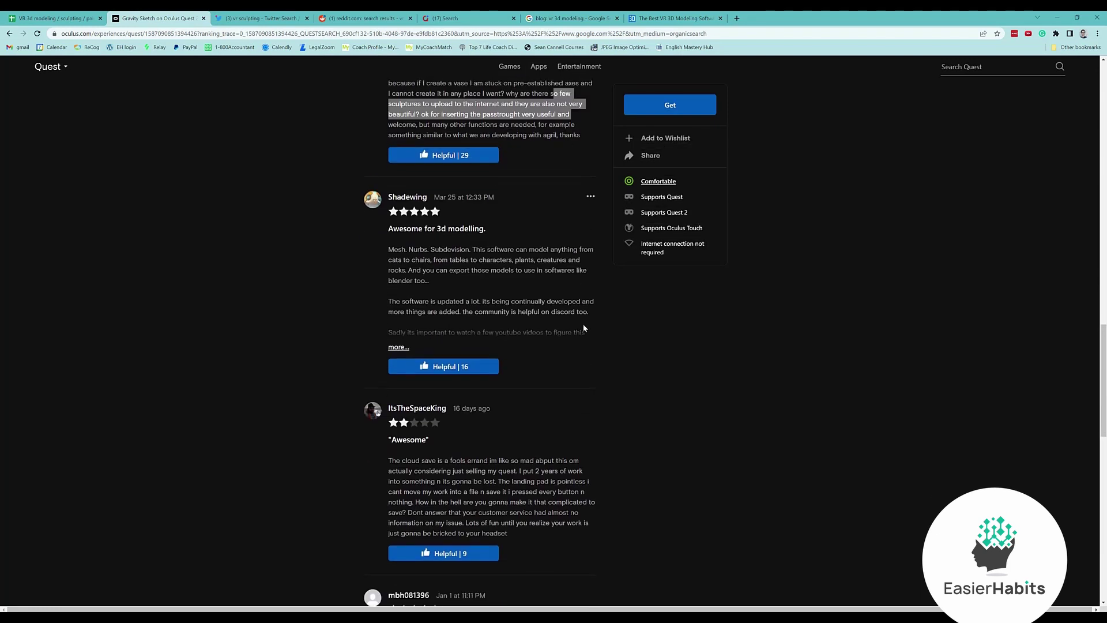
scroll(581, 327, up, 5)
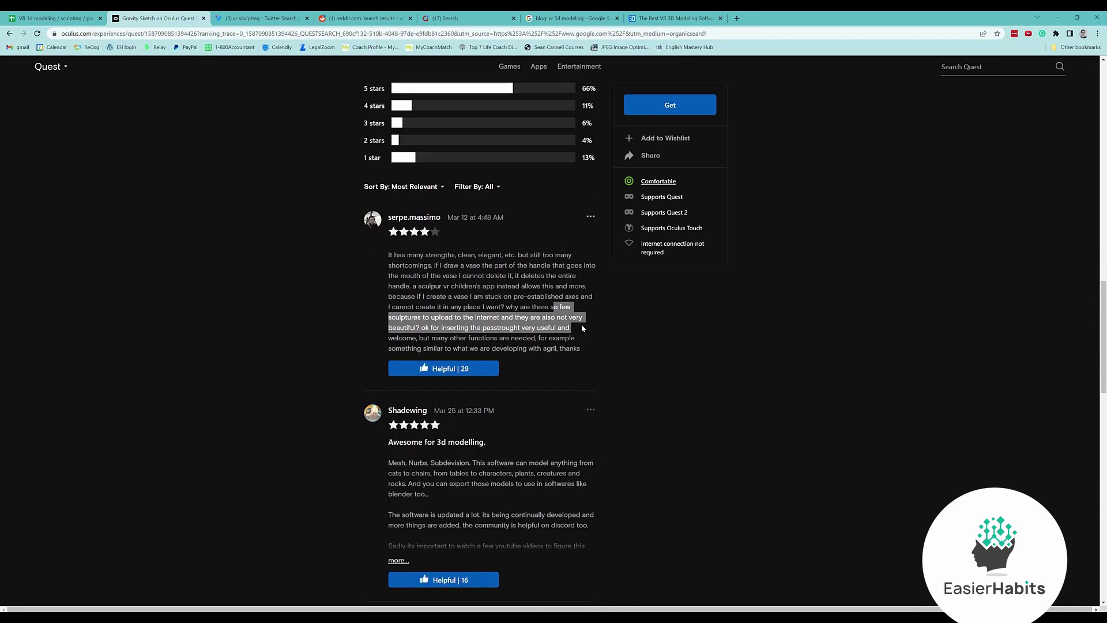
Step: Read the full five-star review "Awesome for 3d modelling.", including its expanded closing paragraph on learning the software
scroll(580, 326, down, 3)
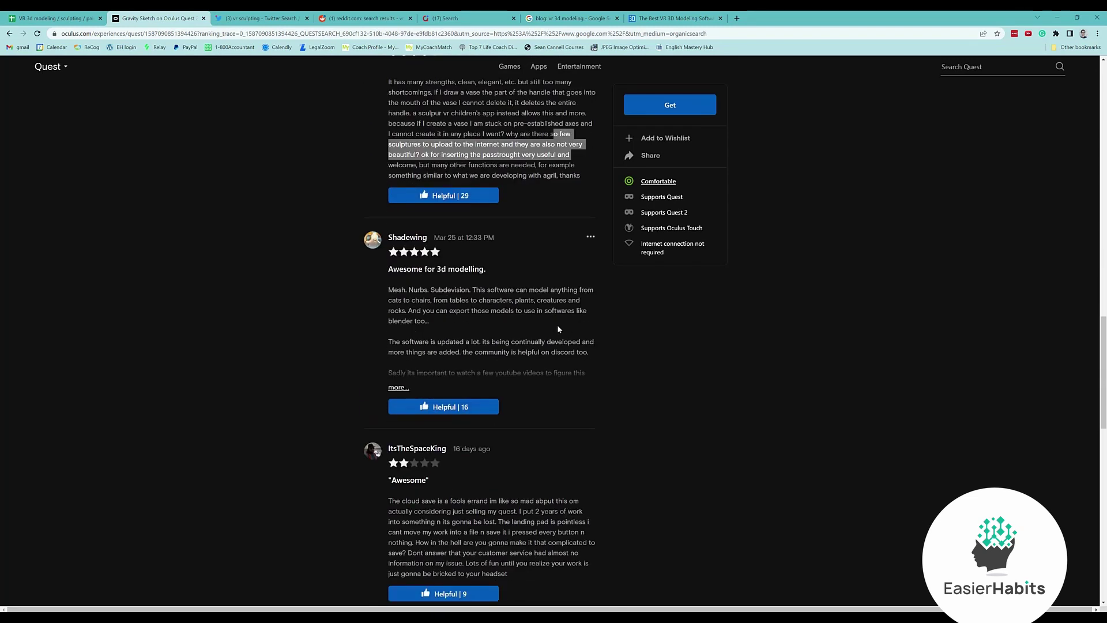
drag(396, 286, 443, 290)
double_click(418, 290)
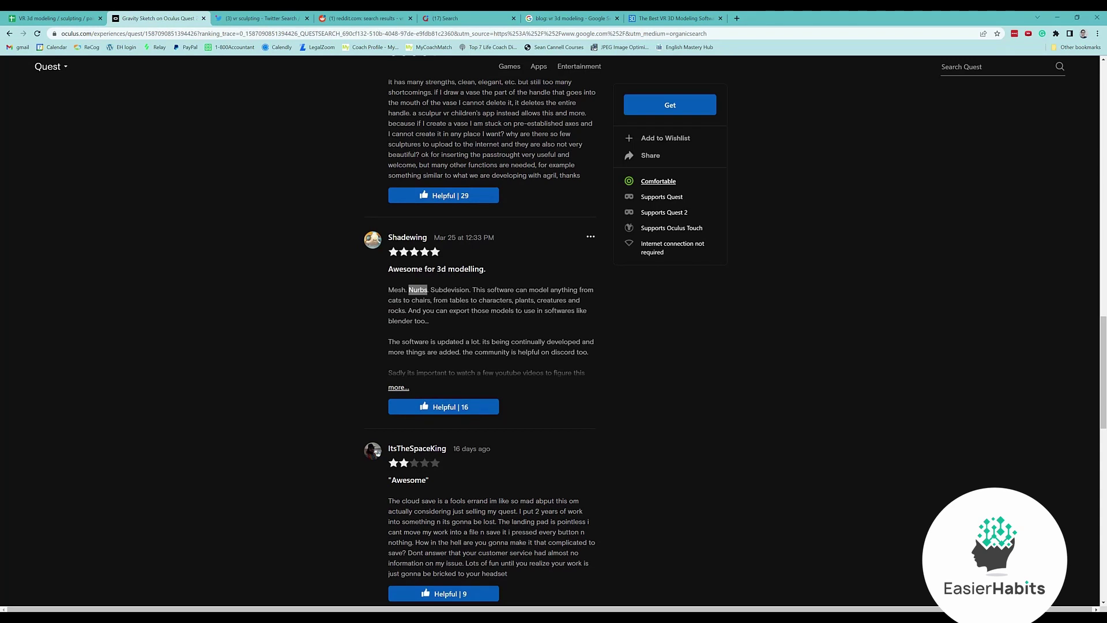
drag(486, 290, 588, 299)
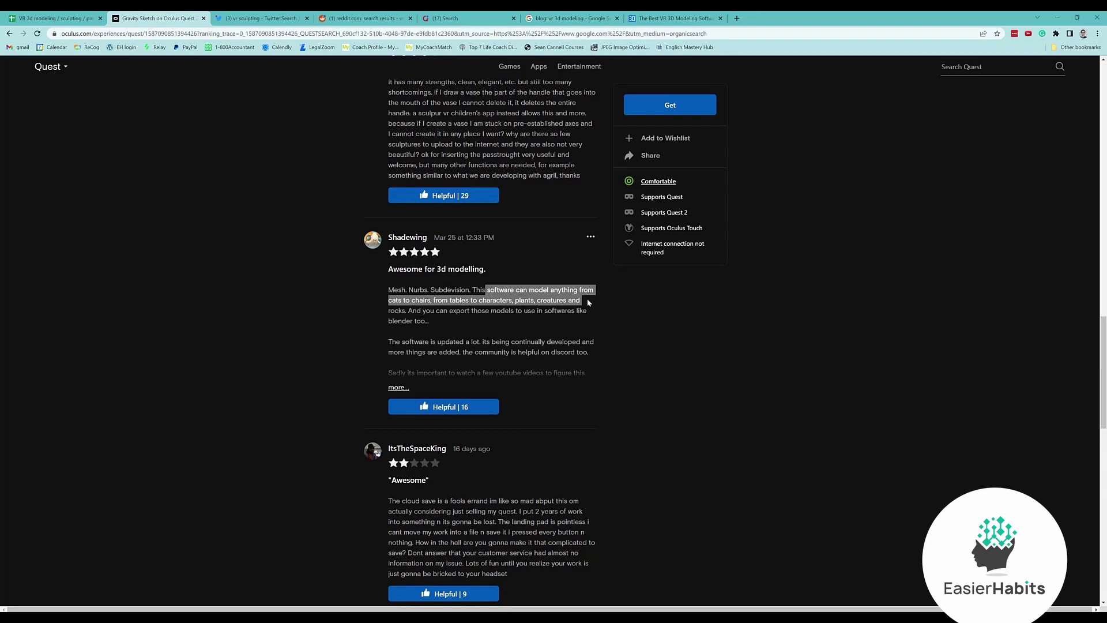
click(398, 308)
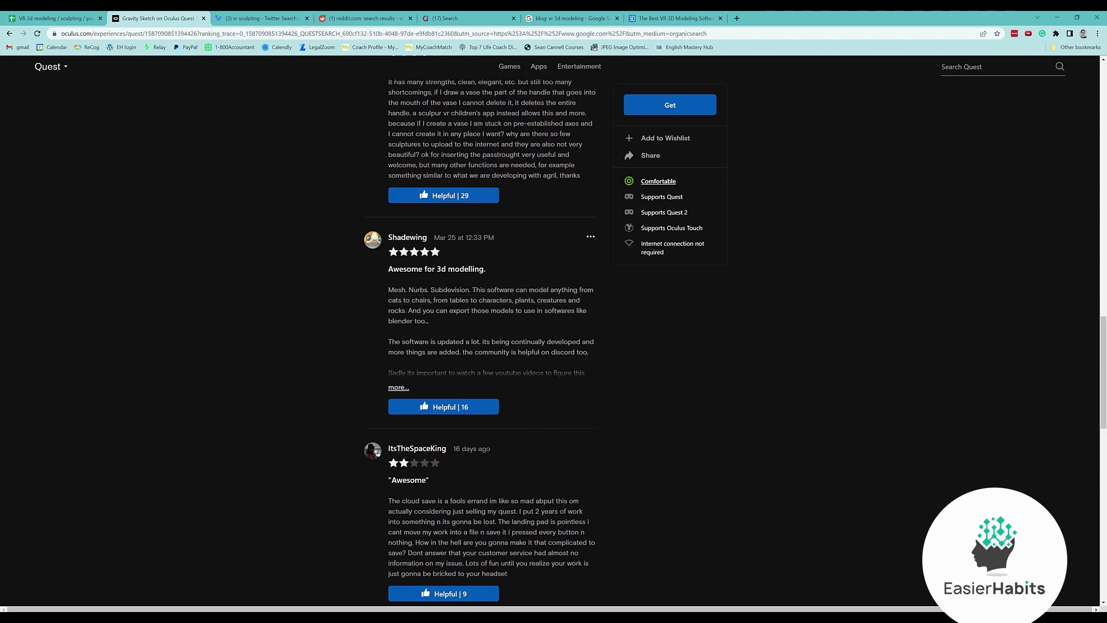
drag(405, 311, 362, 293)
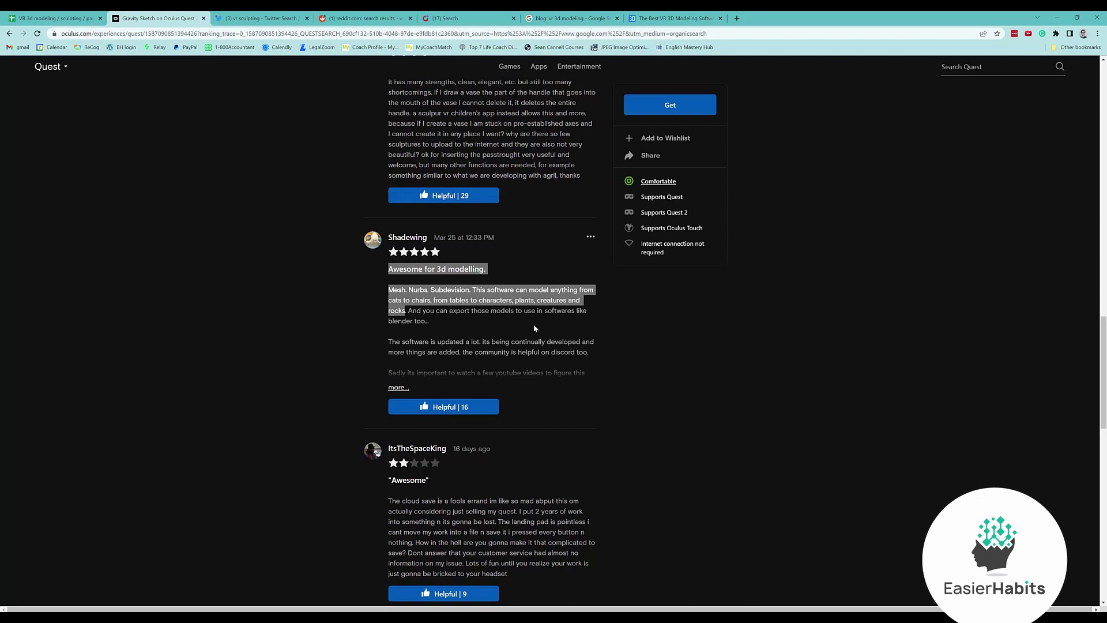
click(398, 388)
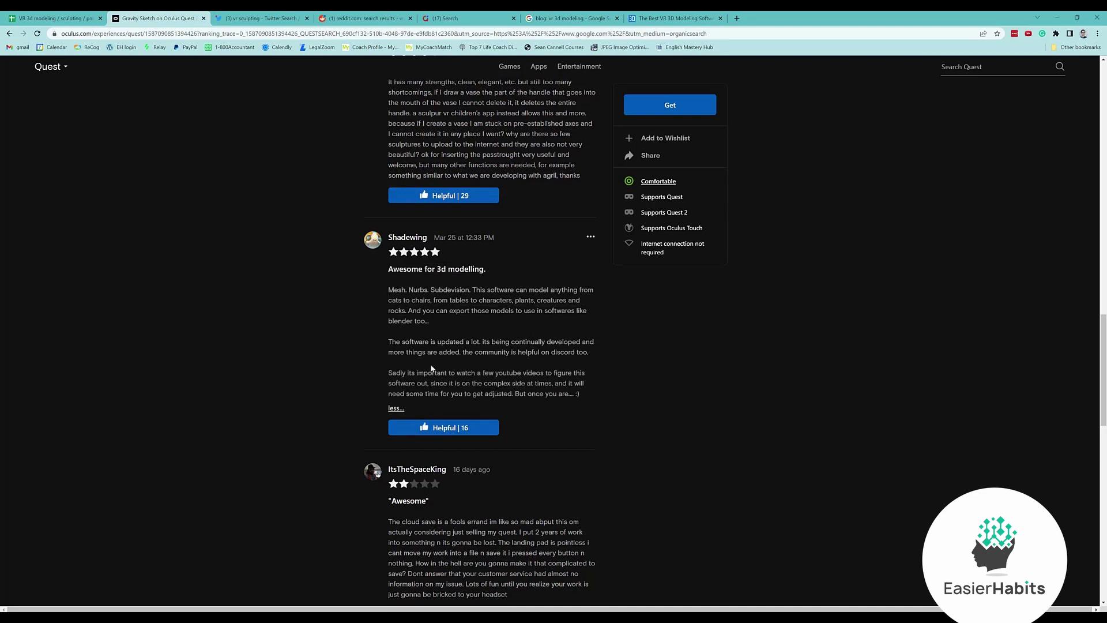
drag(392, 373, 591, 393)
Step: Replace the Reviews text in the spreadsheet's Gravity row with "Complex"
click(54, 18)
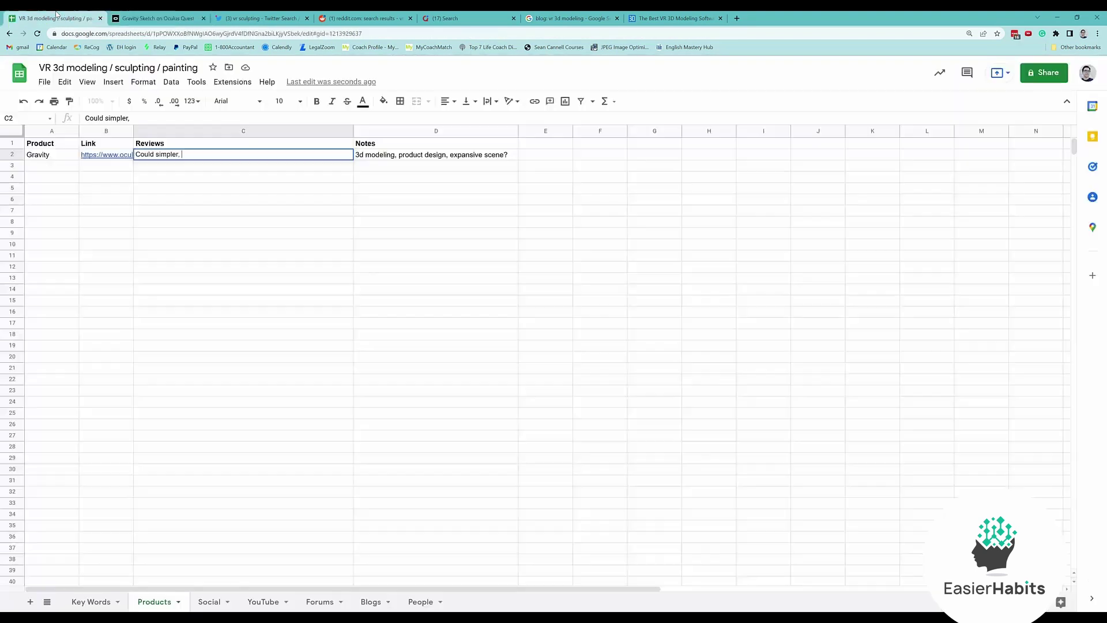
key(ctrl+a)
text(Complex)
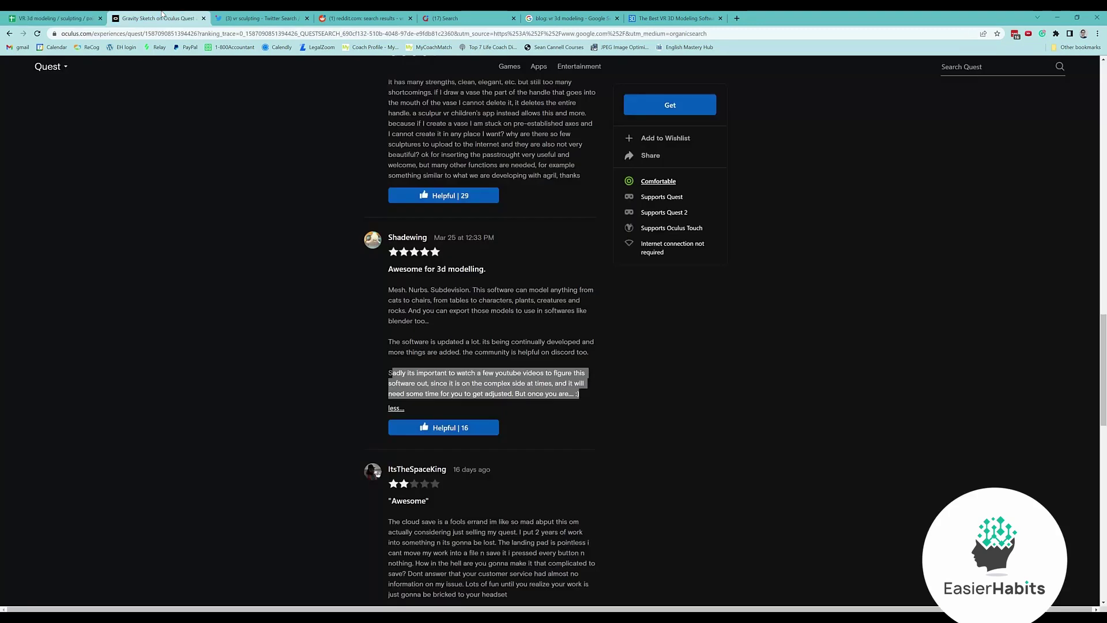
Step: Examine the remaining Gravity Sketch reviews on this page, focusing on the two-star "Awesome" review's complaint about cloud saving
click(159, 18)
scroll(457, 371, down, 1)
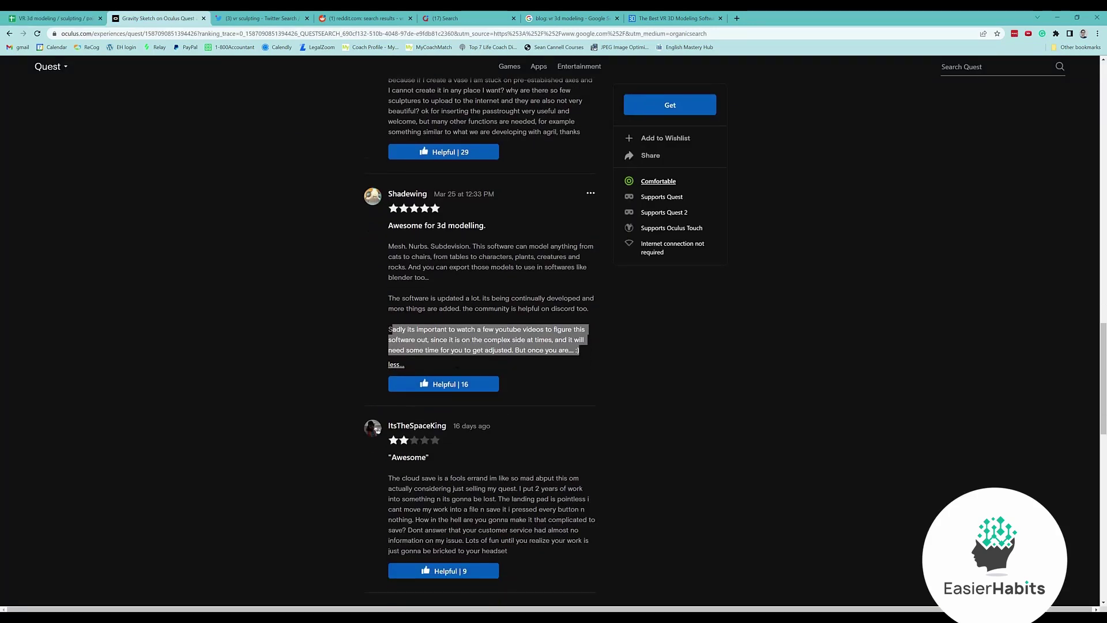
scroll(457, 371, down, 3)
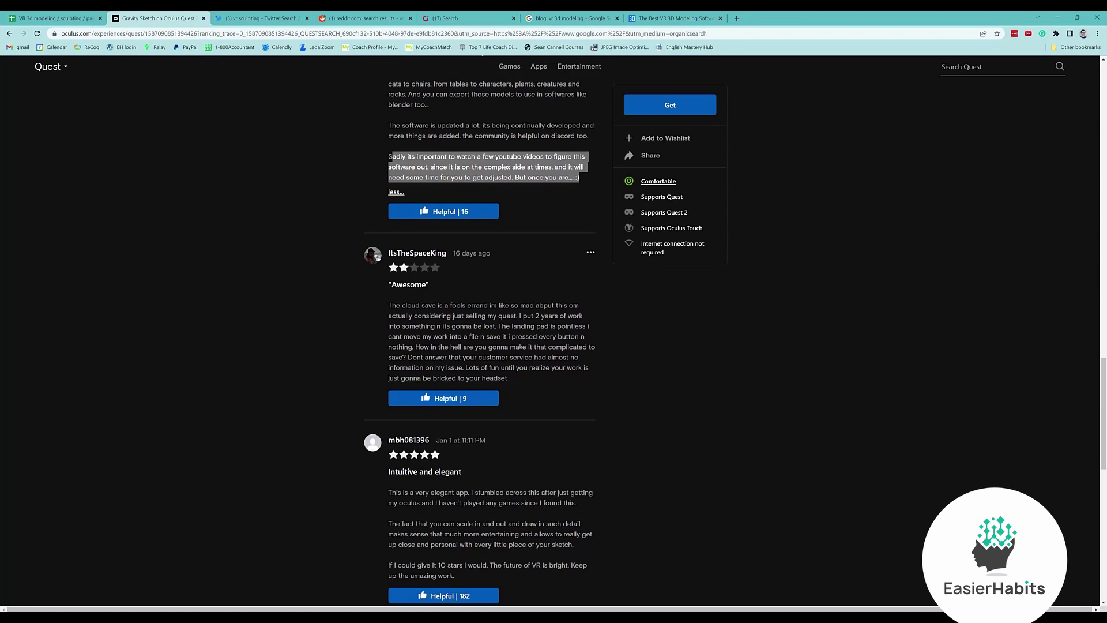
scroll(521, 347, up, 4)
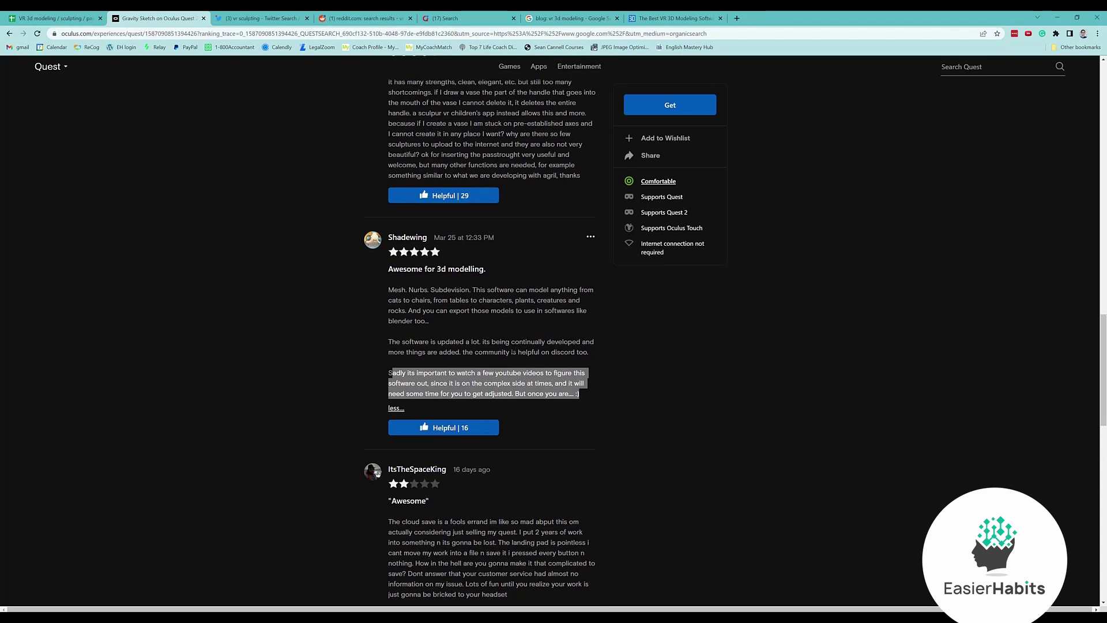
scroll(521, 347, down, 4)
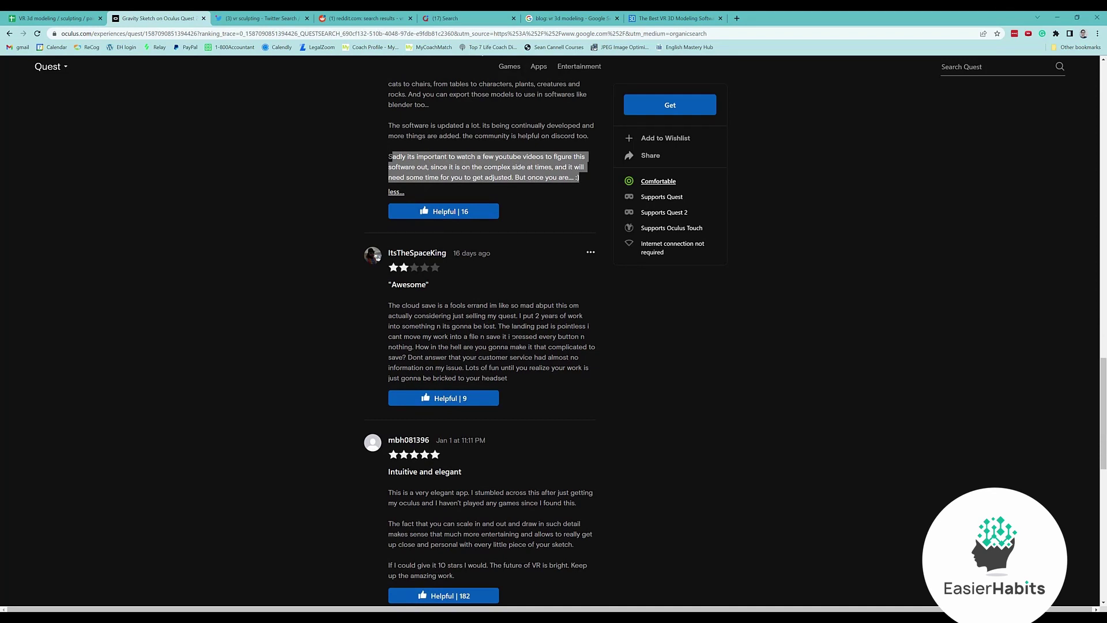
scroll(509, 340, down, 3)
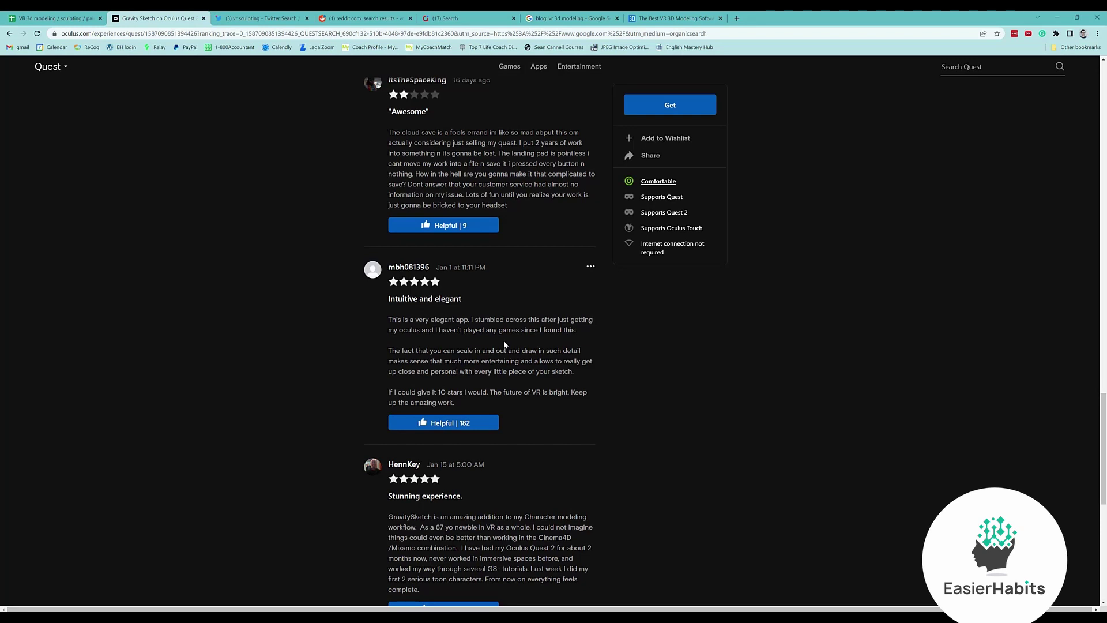
scroll(504, 344, up, 2)
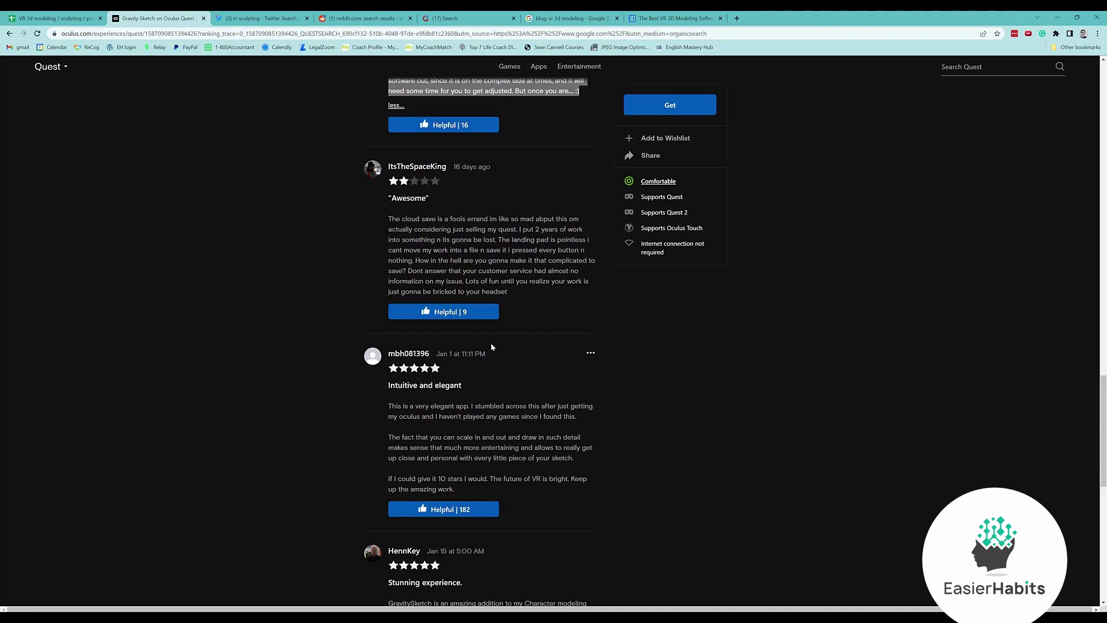
scroll(507, 428, down, 3)
scroll(508, 428, up, 2)
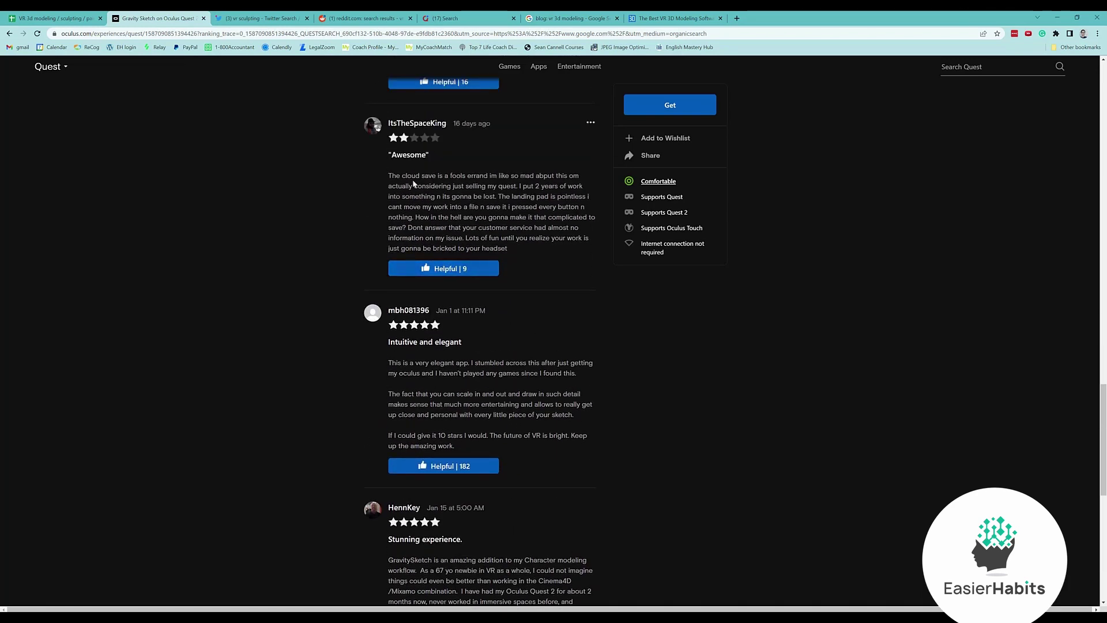
drag(391, 175, 580, 185)
drag(555, 186, 518, 185)
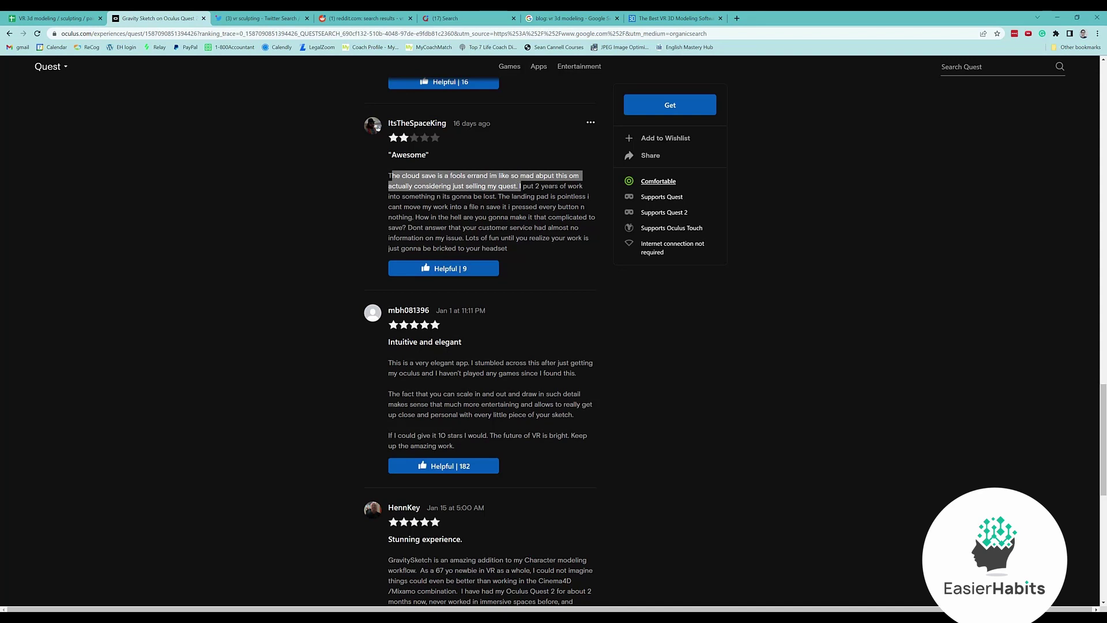
Step: Open the second page of Gravity Sketch reviews and read through it for complaints
scroll(473, 404, down, 3)
click(472, 466)
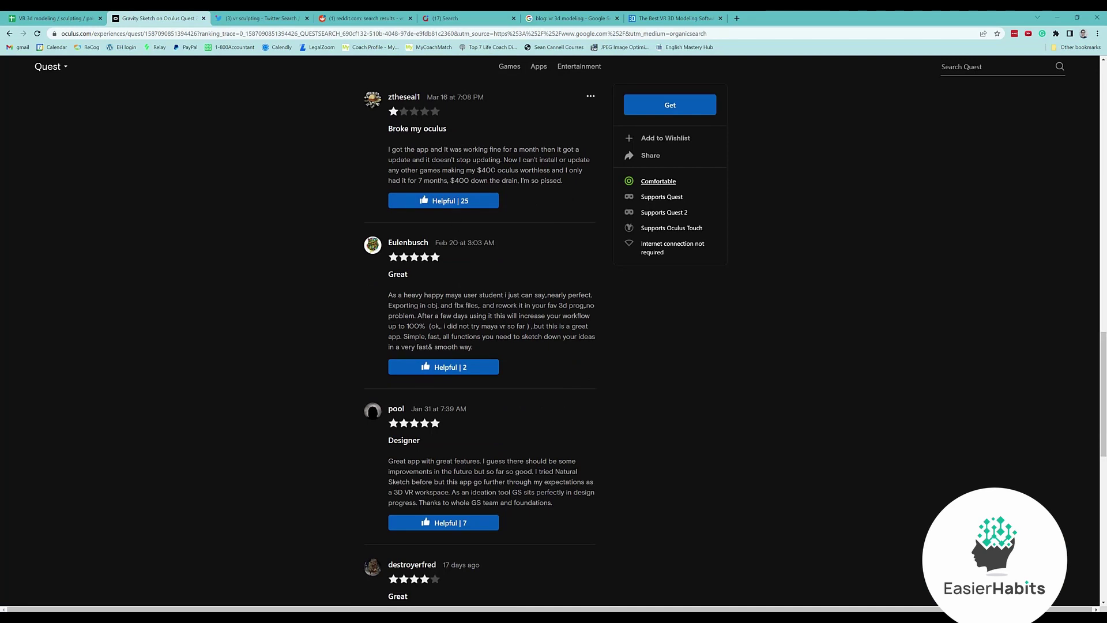
scroll(490, 346, down, 3)
scroll(490, 346, up, 3)
scroll(473, 461, down, 5)
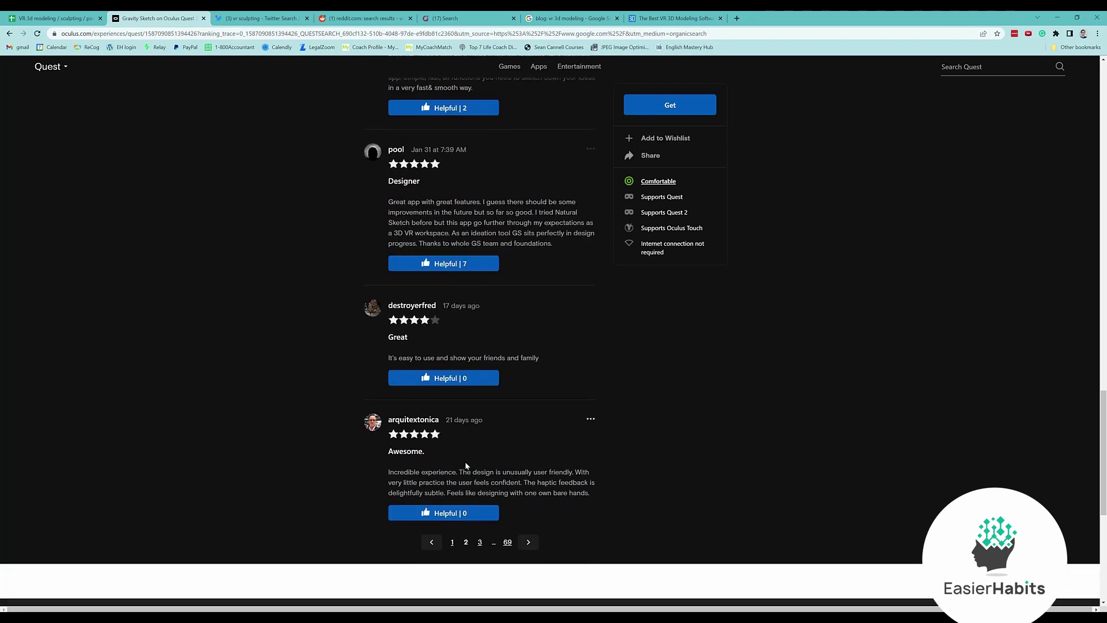
Step: Open the third page of reviews and read the three-star review about personal info and login verification
click(480, 499)
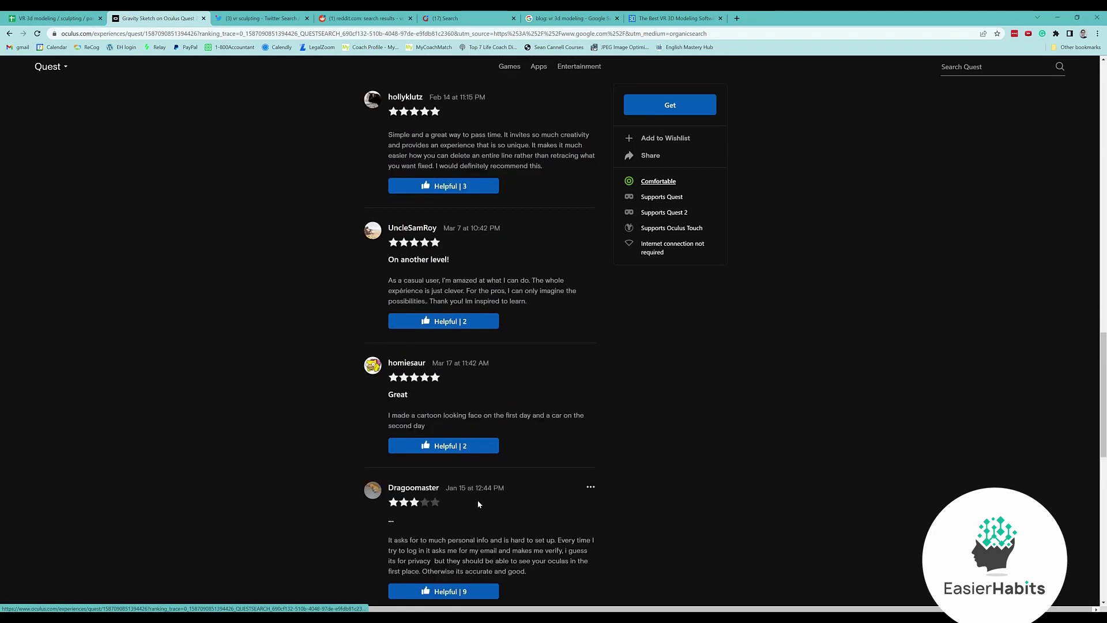
scroll(469, 429, down, 2)
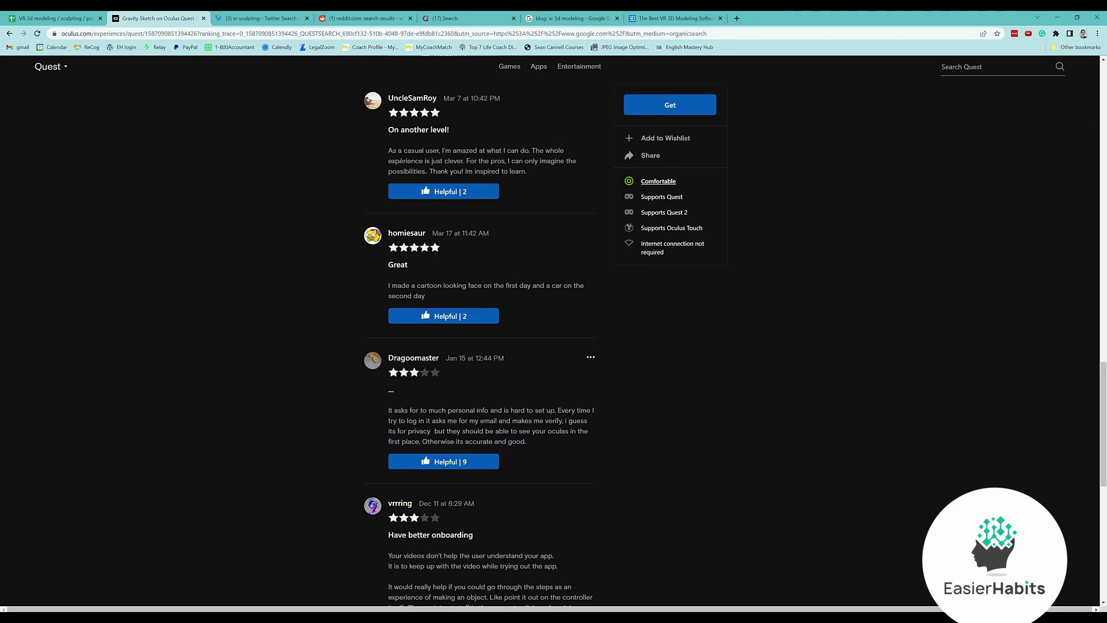
drag(562, 411, 605, 422)
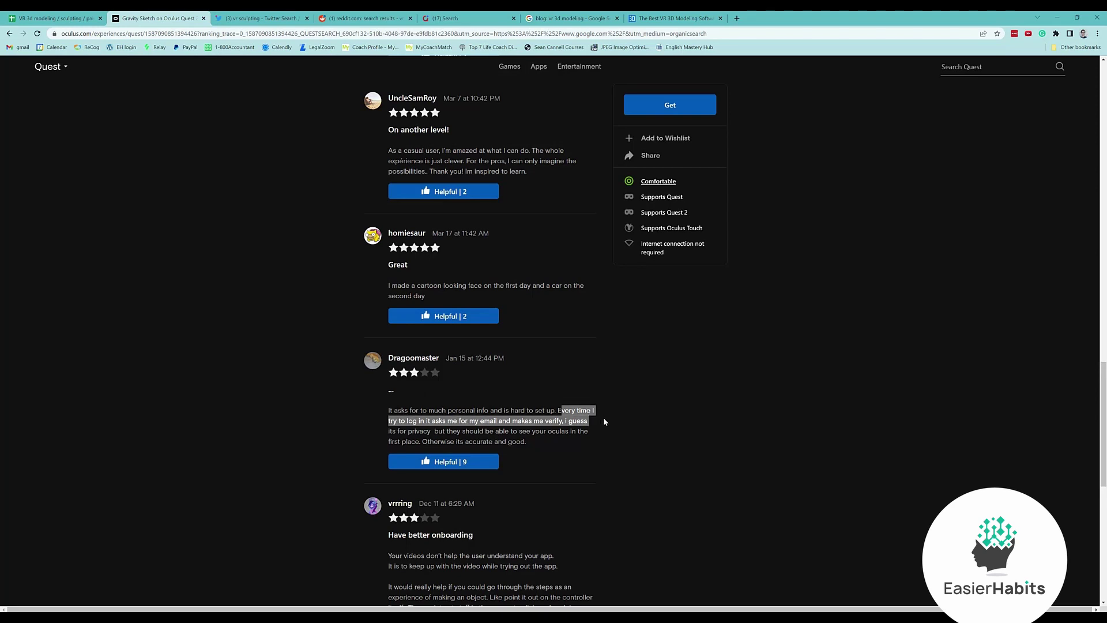
click(586, 422)
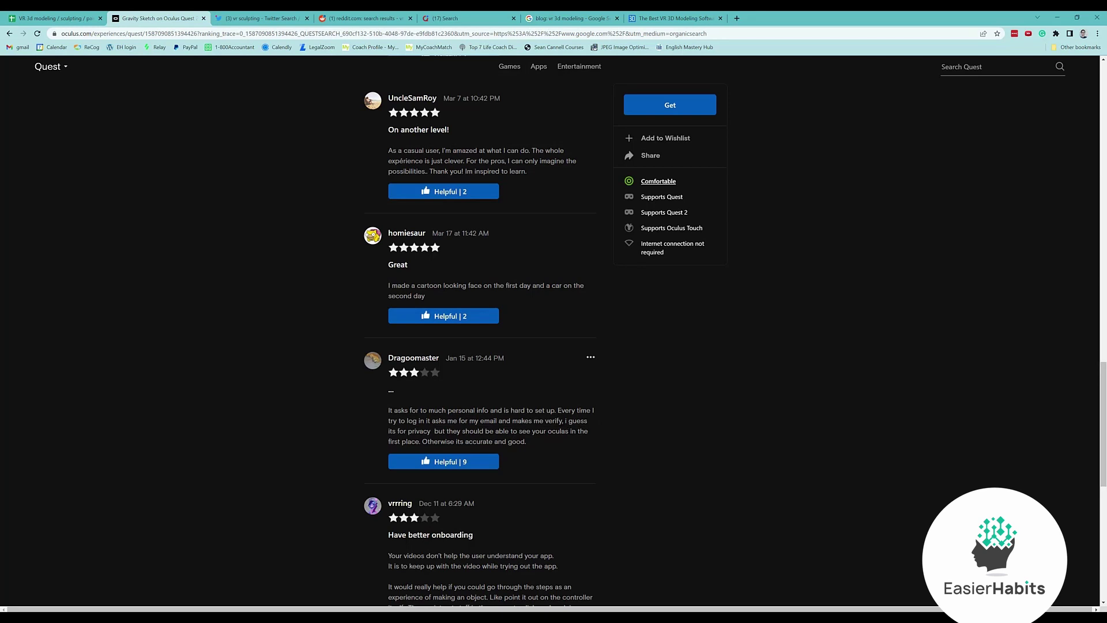
drag(600, 421, 598, 431)
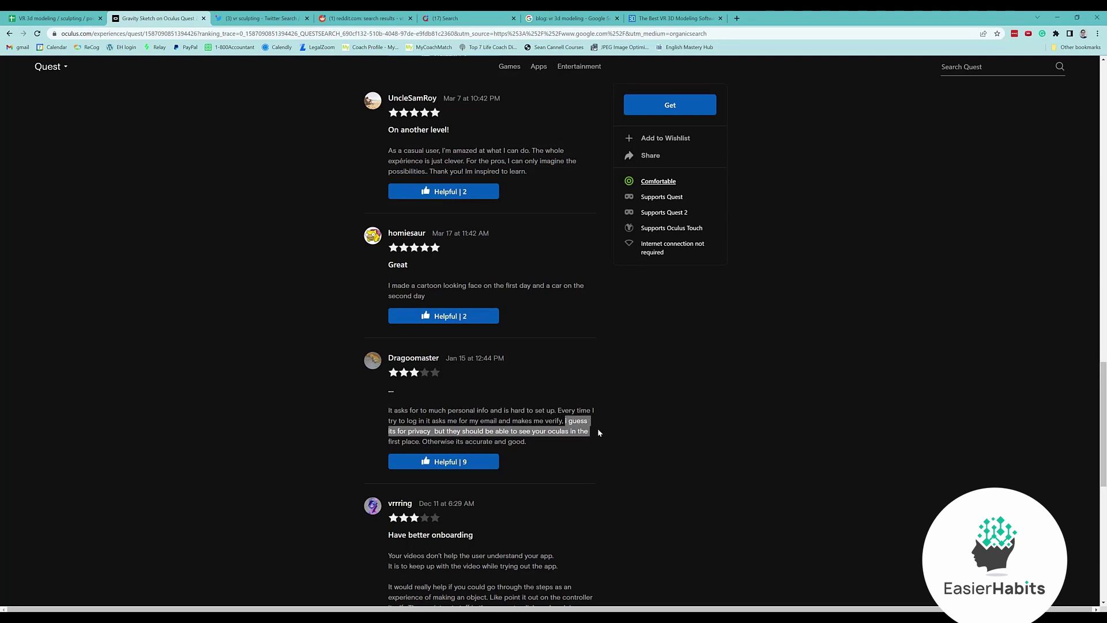
click(550, 447)
Step: Read the three-star review "Have better onboarding", including its suggestions for walking through making an object
scroll(547, 448, down, 3)
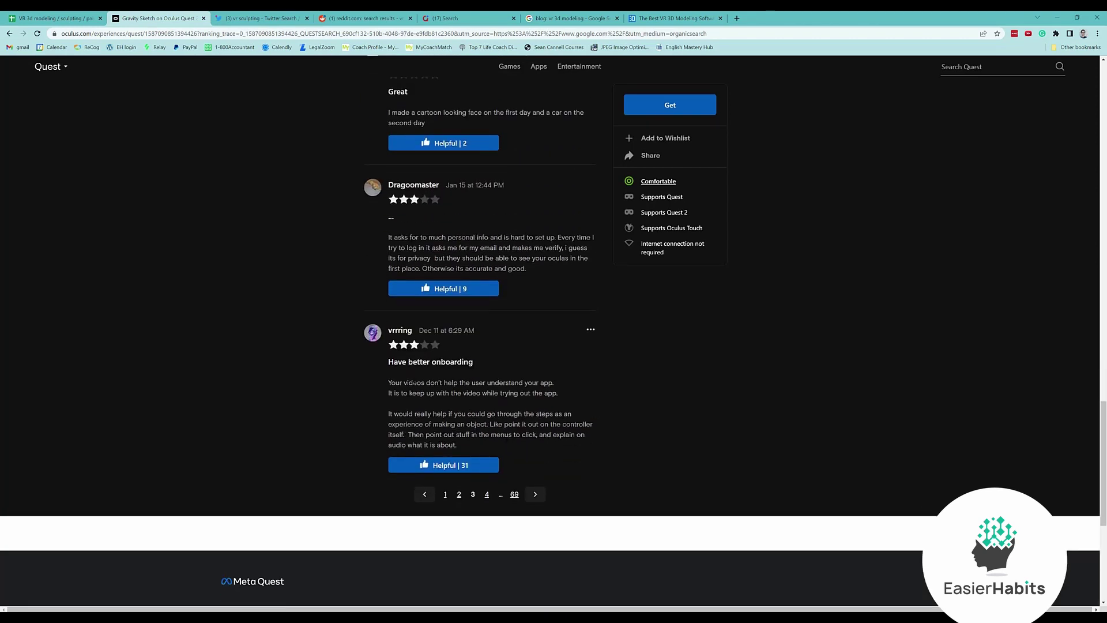
drag(403, 382, 572, 392)
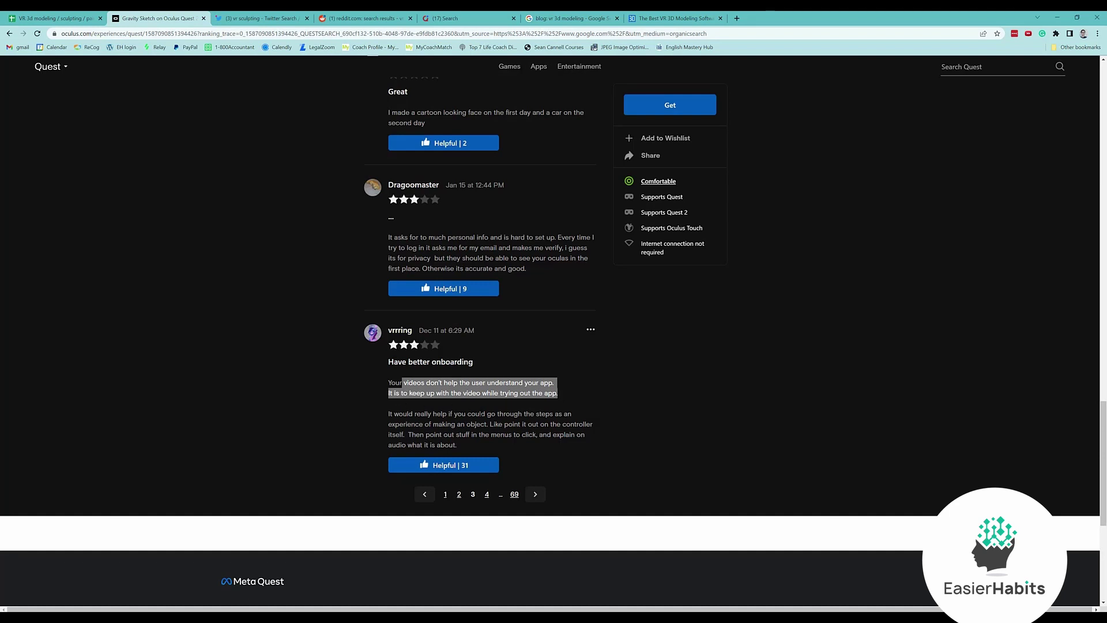
drag(386, 414, 584, 443)
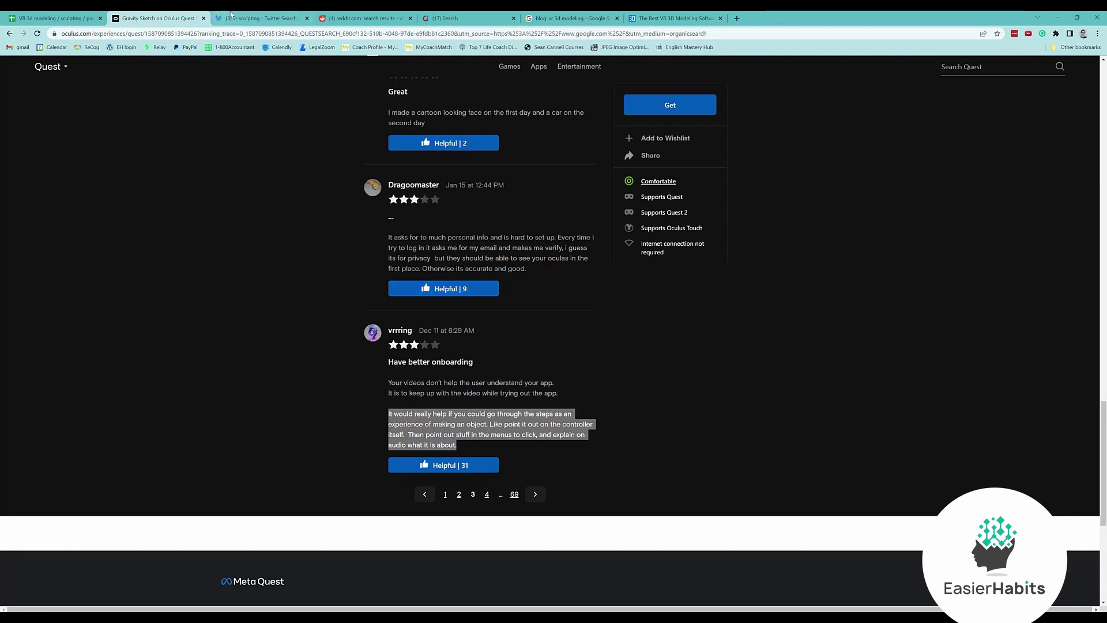
Step: Append ", needs better tutorials" to the Reviews text in the spreadsheet's Gravity row
click(48, 14)
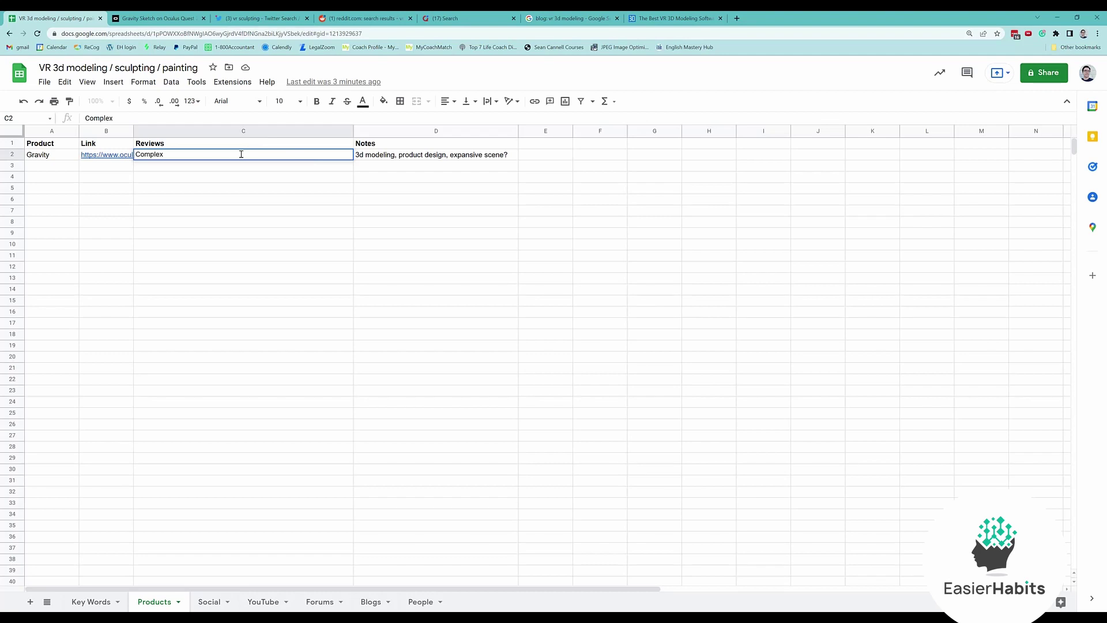
text(, needs bett)
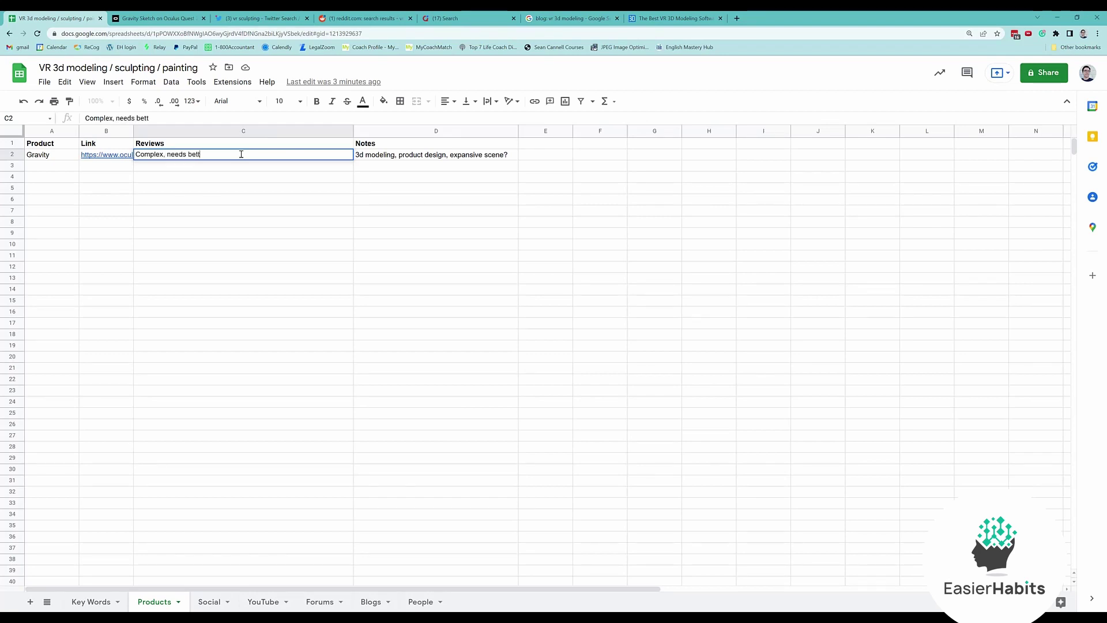
text(er tutorials)
click(257, 168)
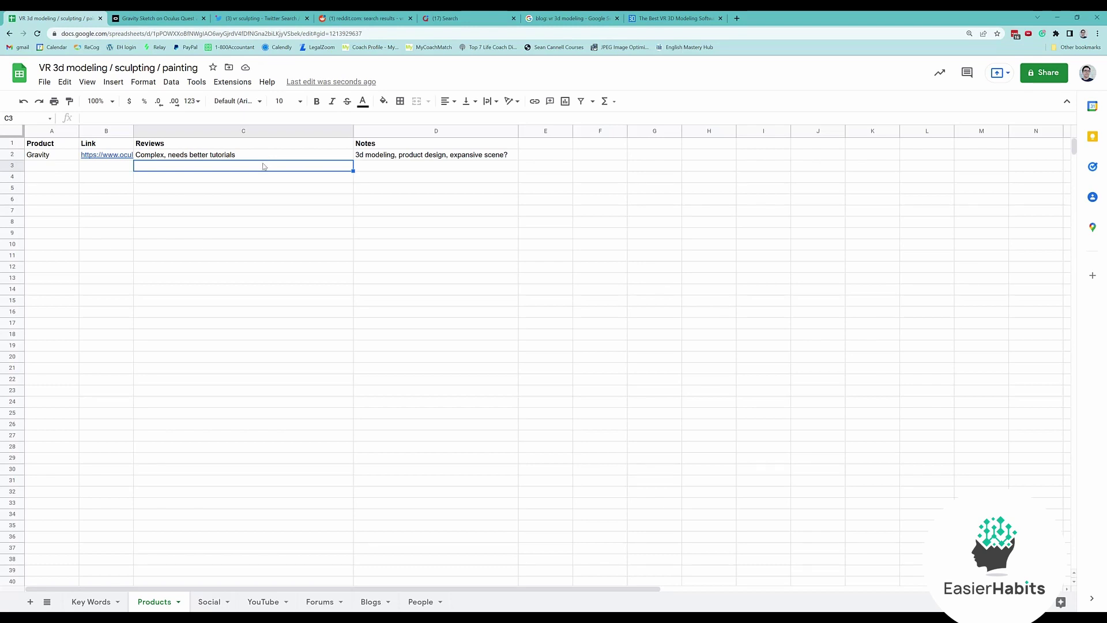
click(265, 156)
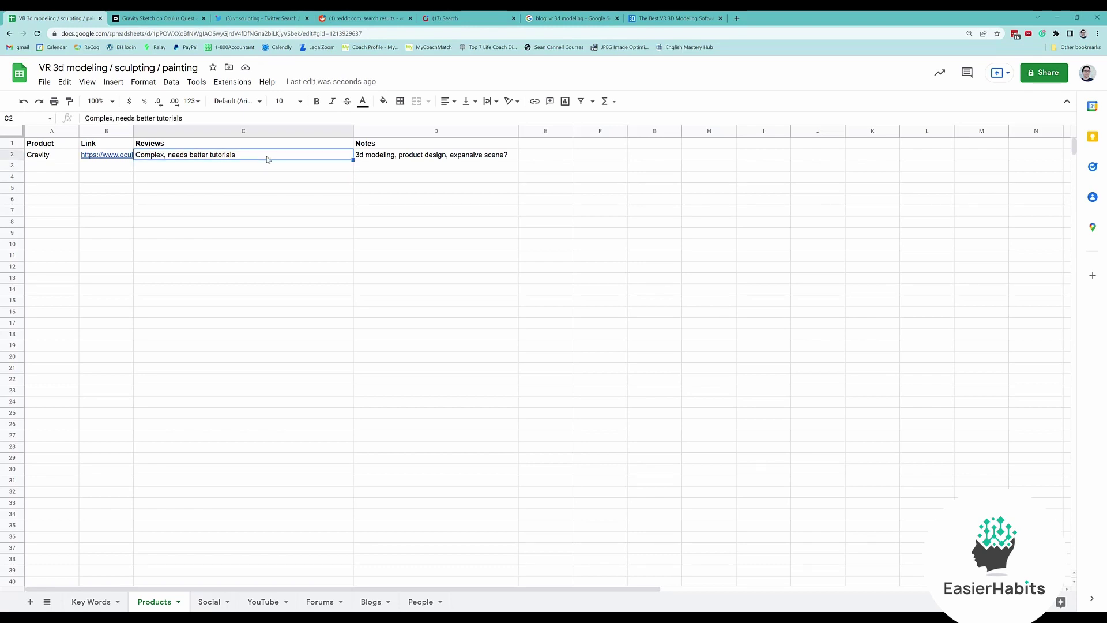
click(406, 157)
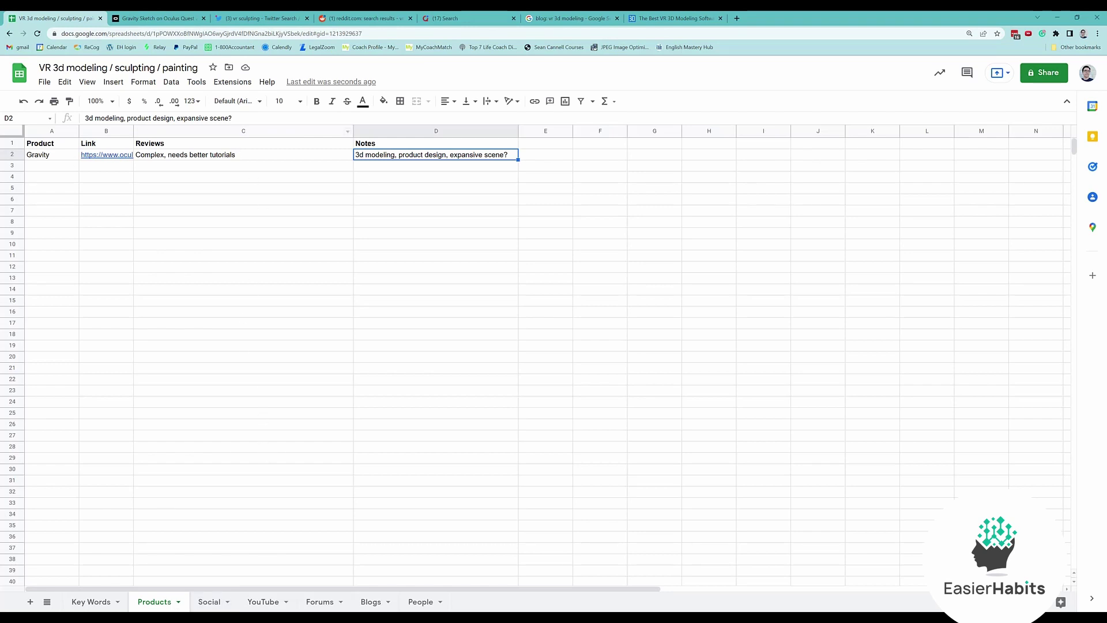
Step: Switch to Twitter and replace the search query with "vr 3d modeling"
click(238, 17)
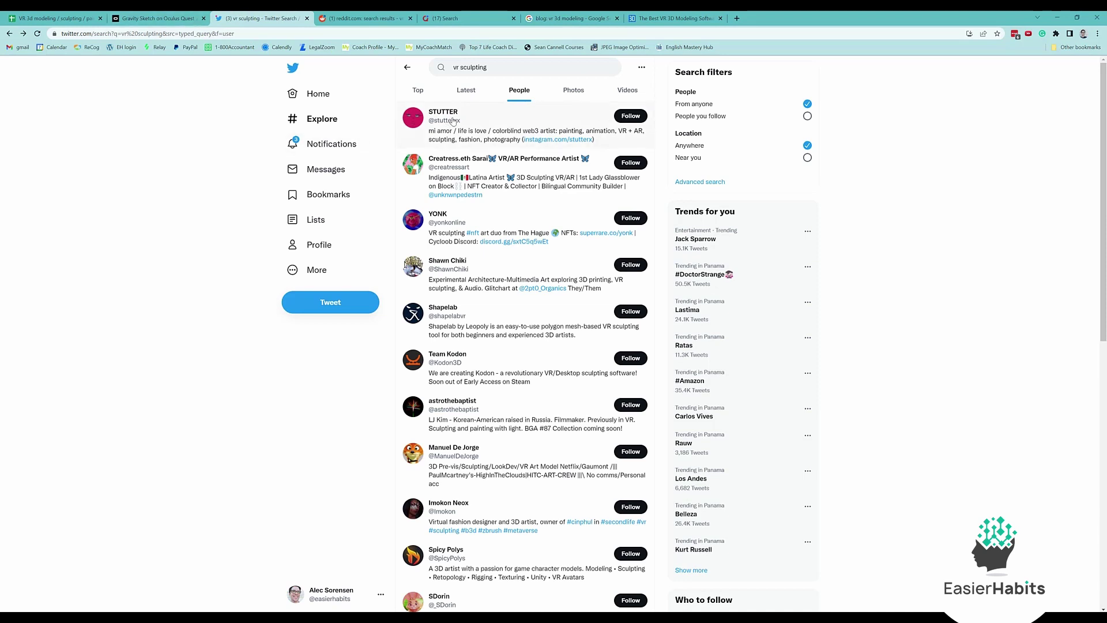
click(494, 71)
drag(488, 68, 421, 69)
text(vr)
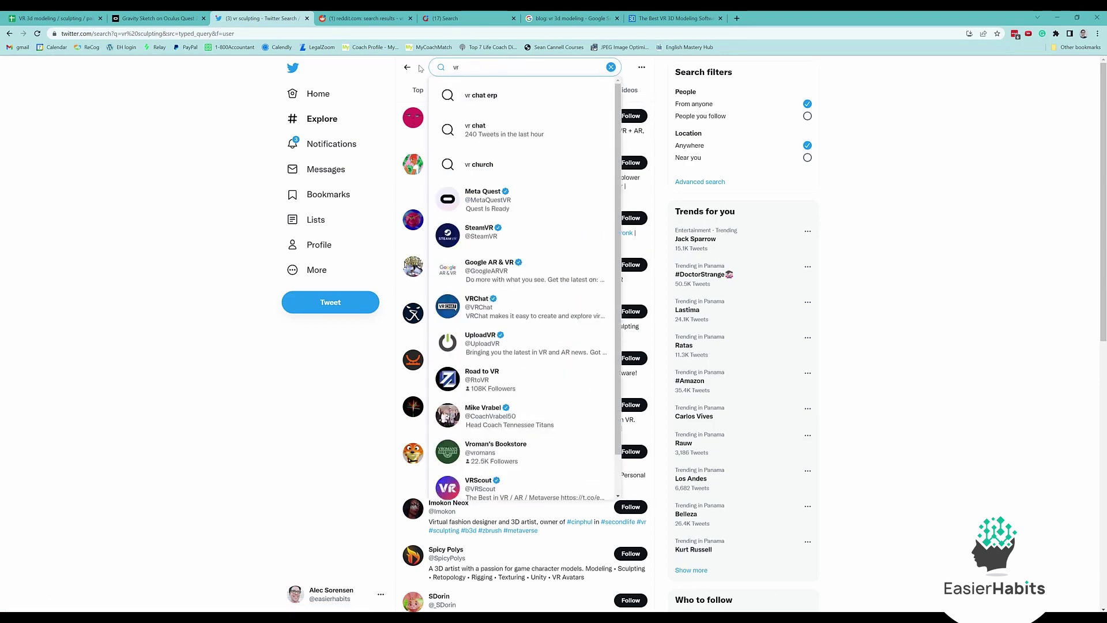
text( 3d modeling)
key(Return)
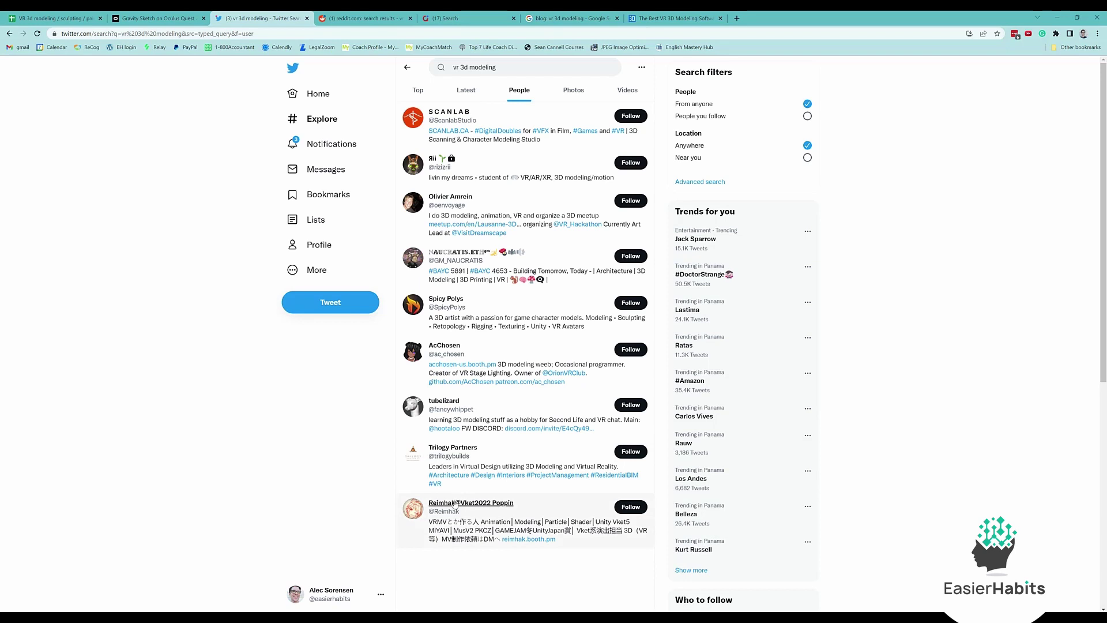
Step: Look over the top tweets for the search and return to the people results
click(420, 89)
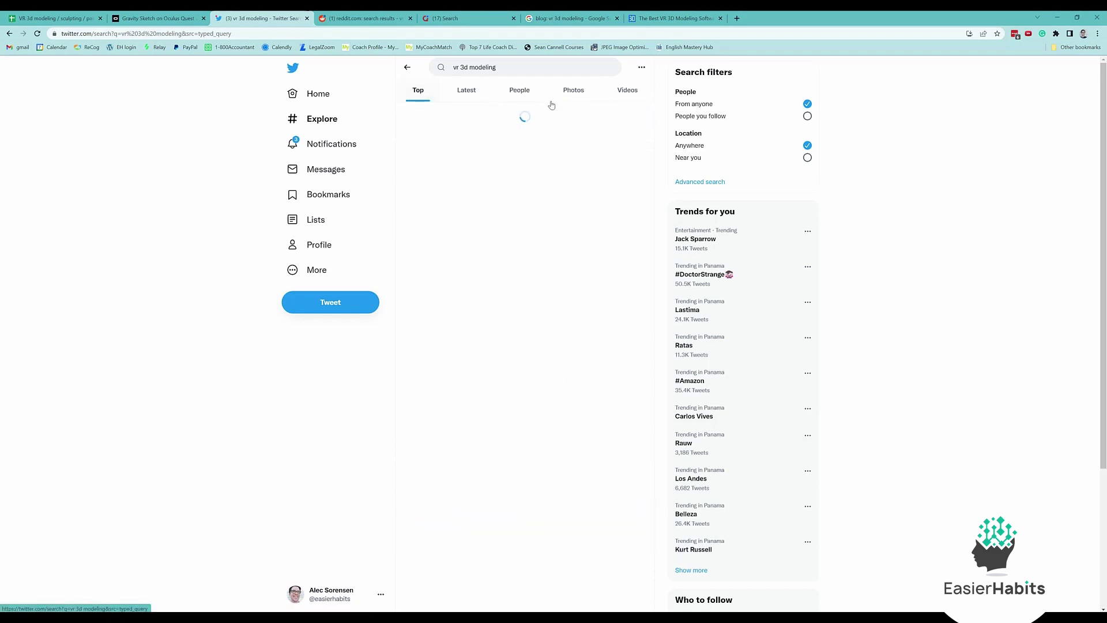
click(515, 96)
click(419, 90)
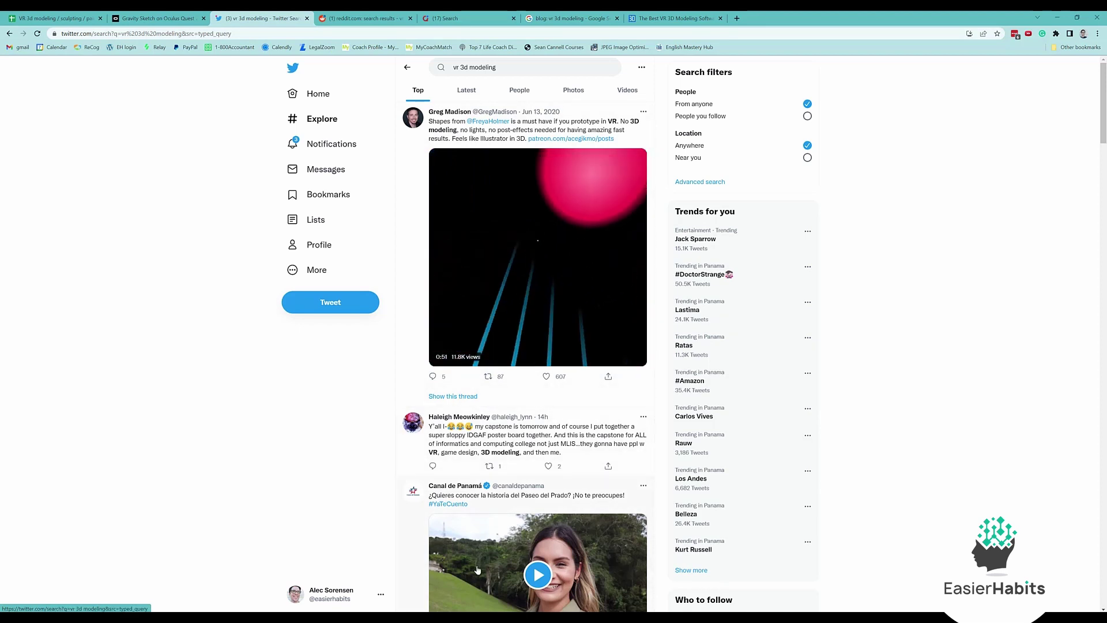
click(519, 92)
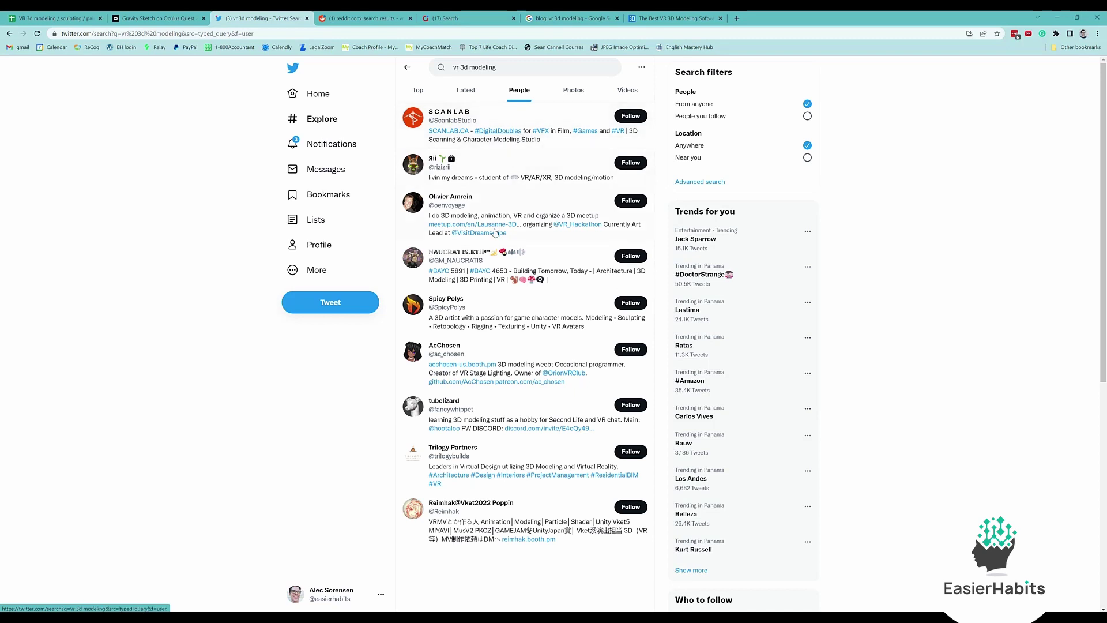
Step: Preview accounts in the people results, open the BAYC-themed architecture and 3D modeling account's profile, and copy its web address
mouse_move(460, 199)
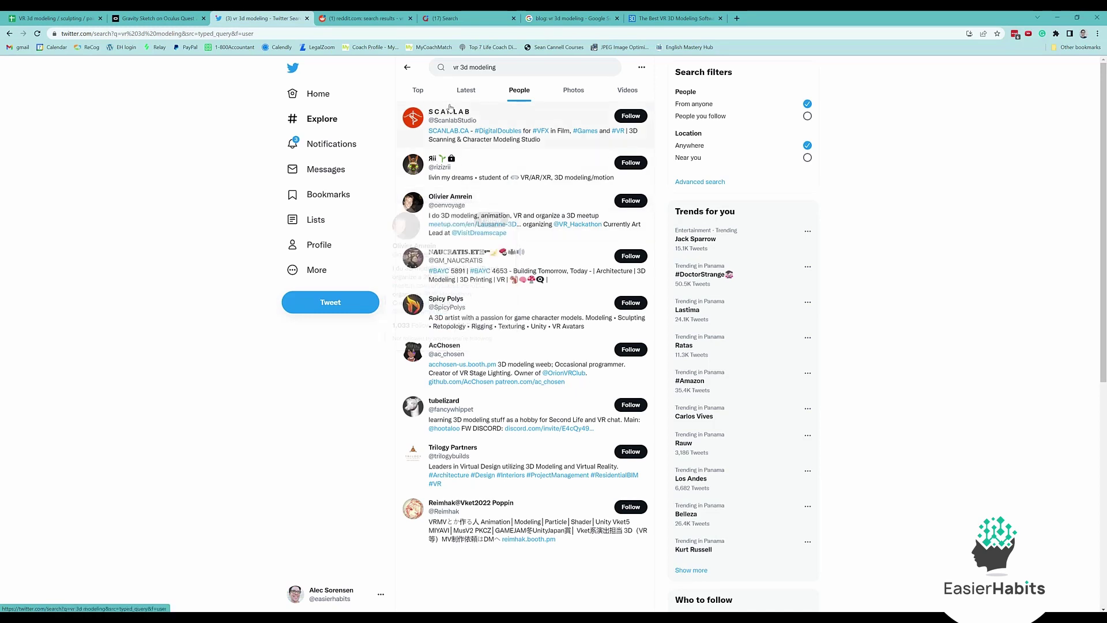
mouse_move(450, 115)
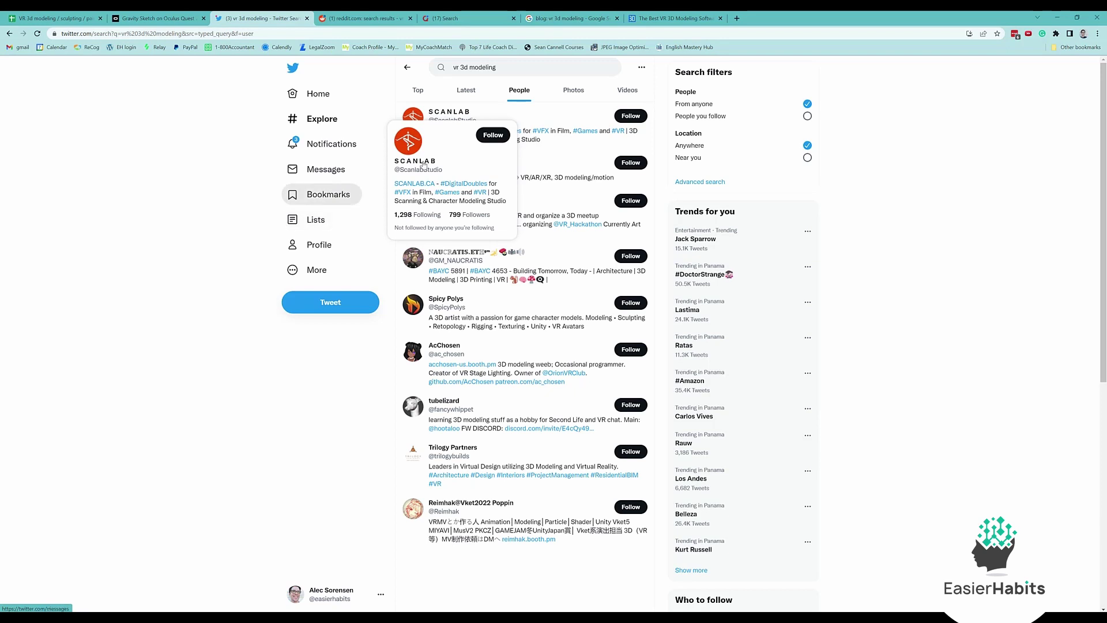
mouse_move(438, 161)
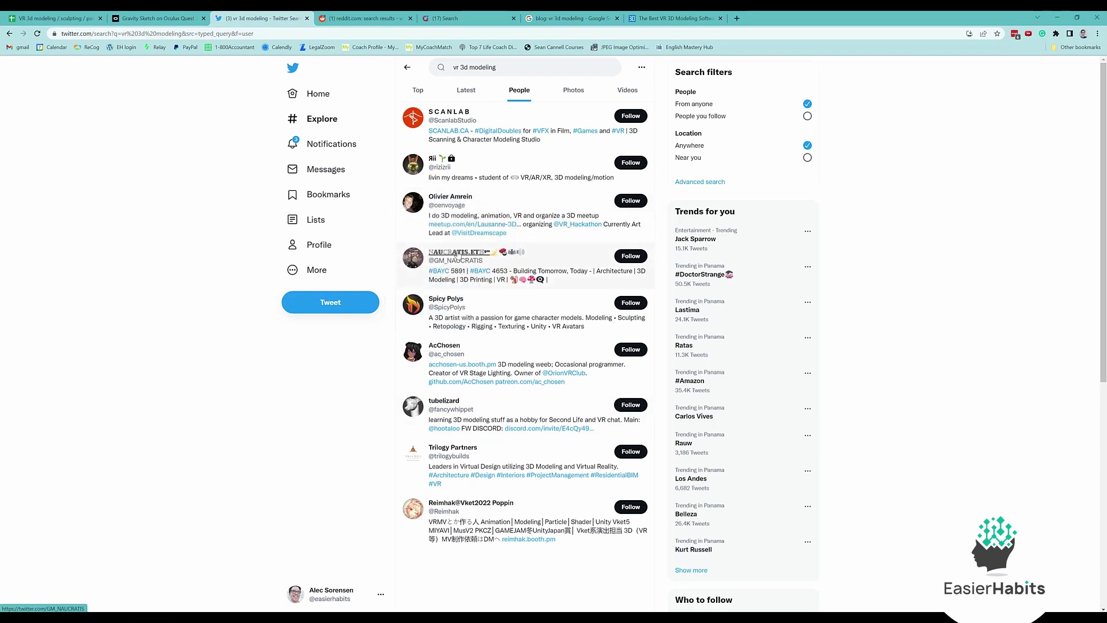
mouse_move(457, 254)
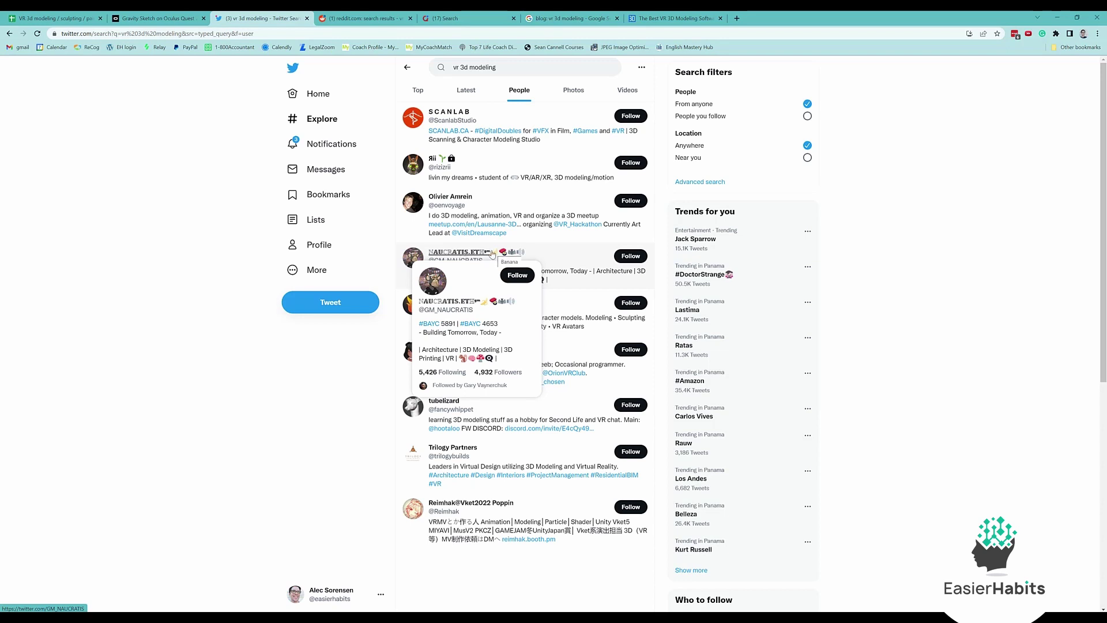
click(470, 252)
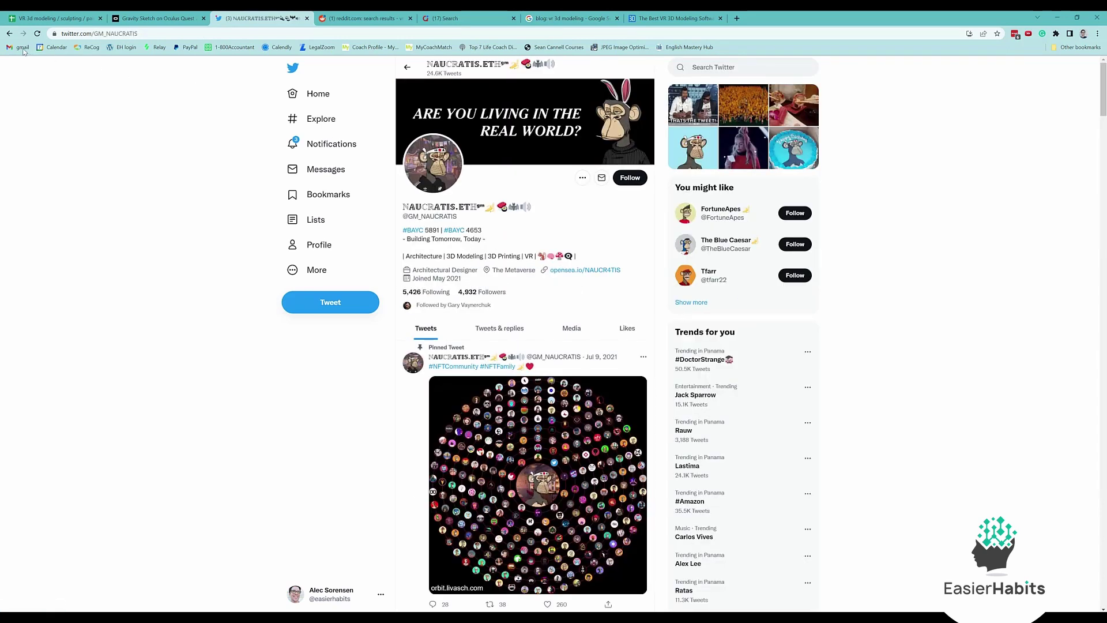
click(175, 35)
key(ctrl+c)
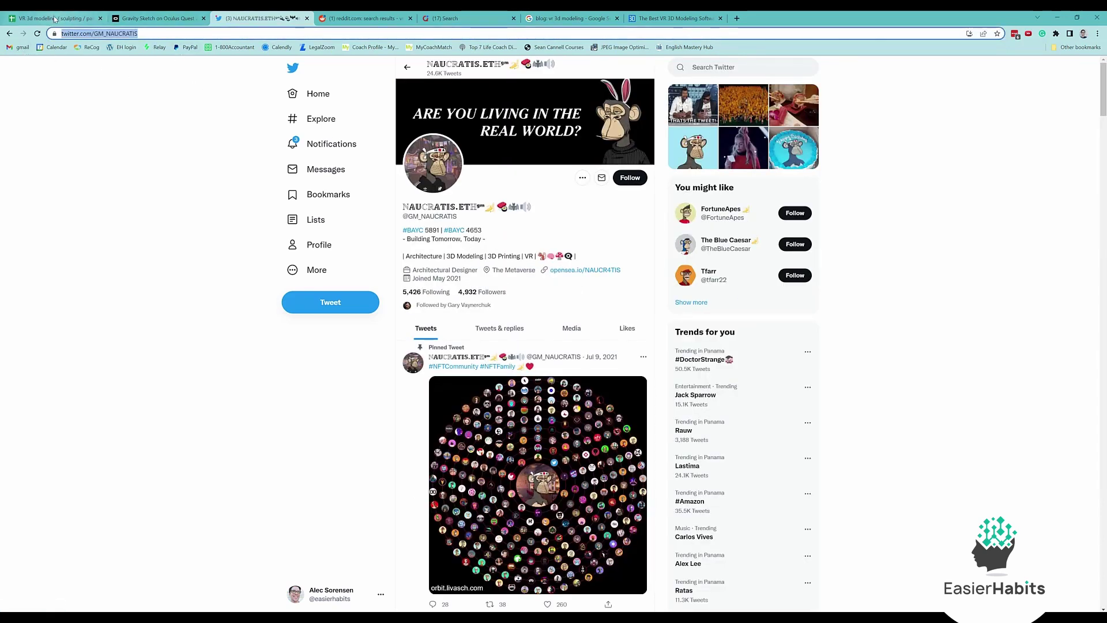
Step: In the spreadsheet's Social sheet, enter the BAYC-themed account's name as the first Group entry and paste its profile address as the Link
click(98, 18)
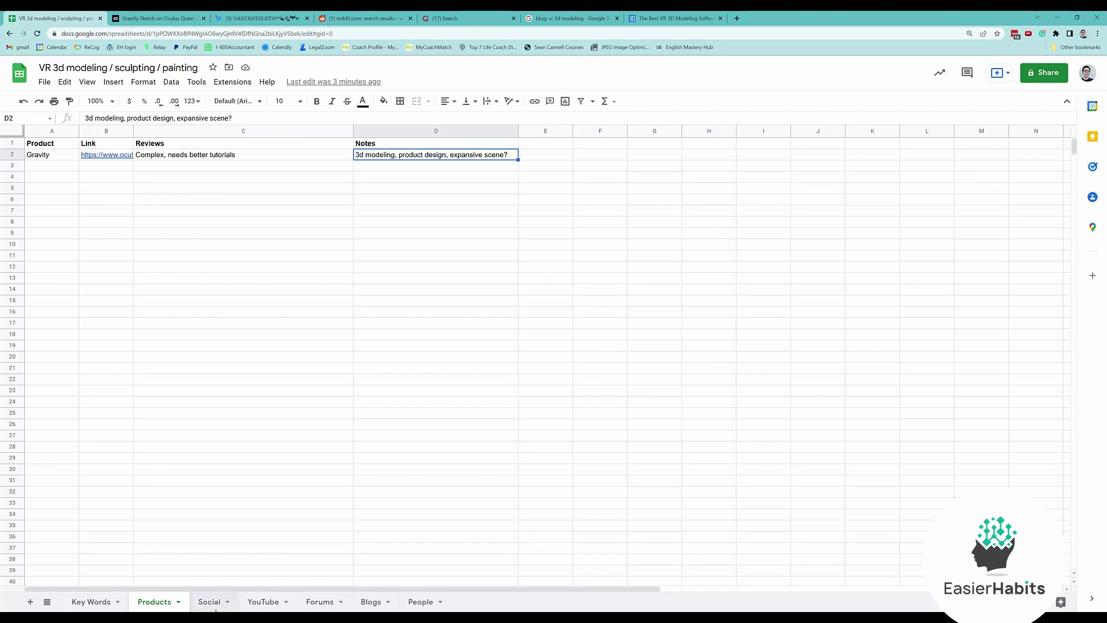
key(ctrl+shift+Page_Down)
click(55, 156)
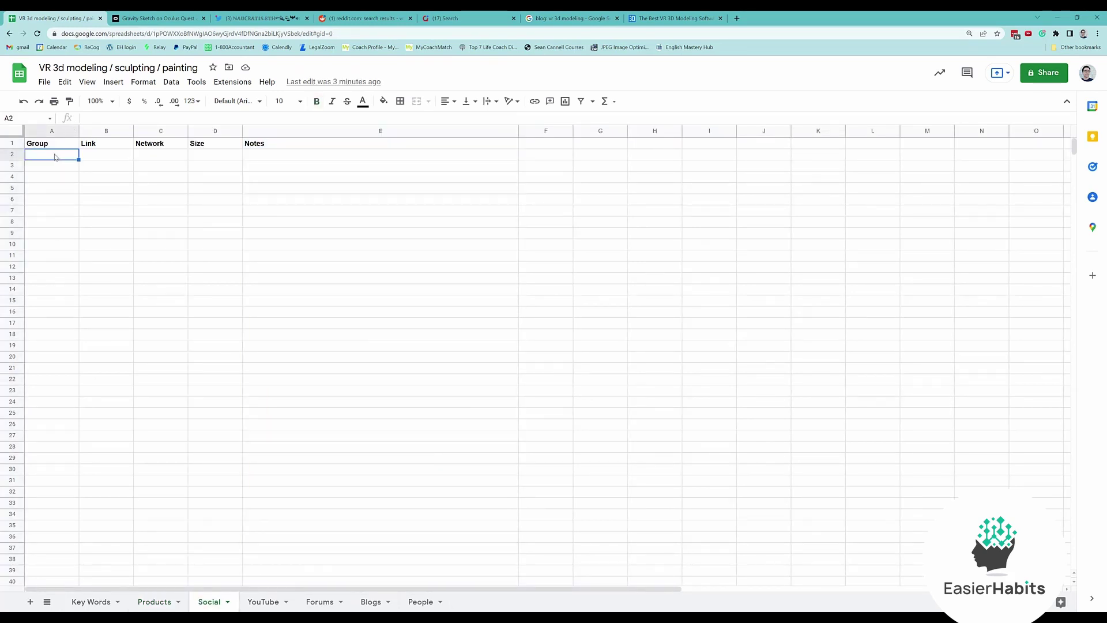
click(173, 18)
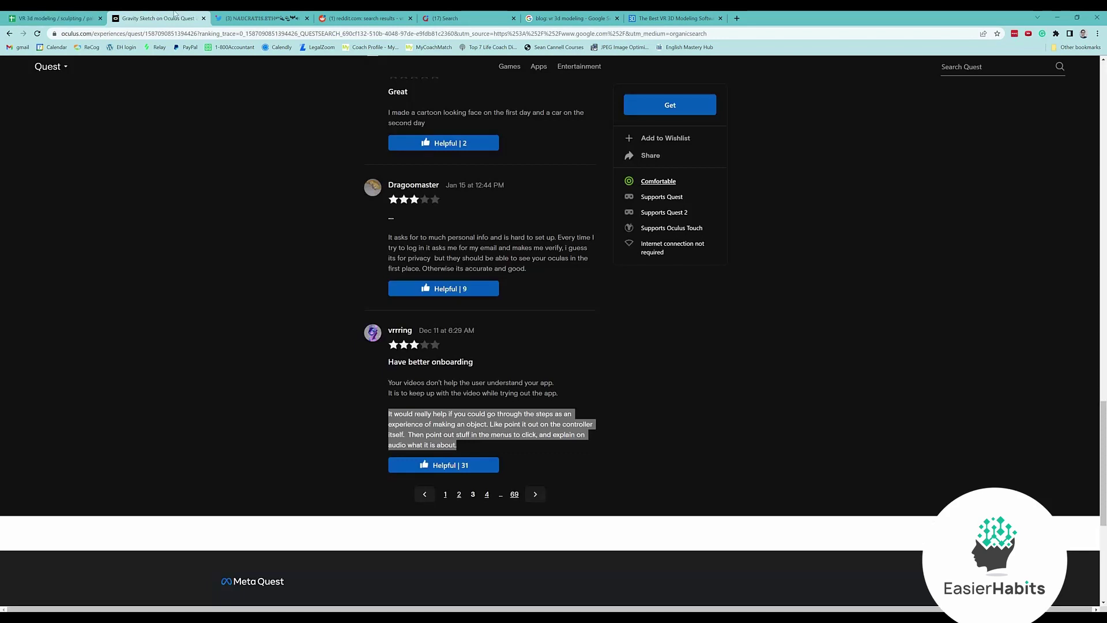
click(236, 17)
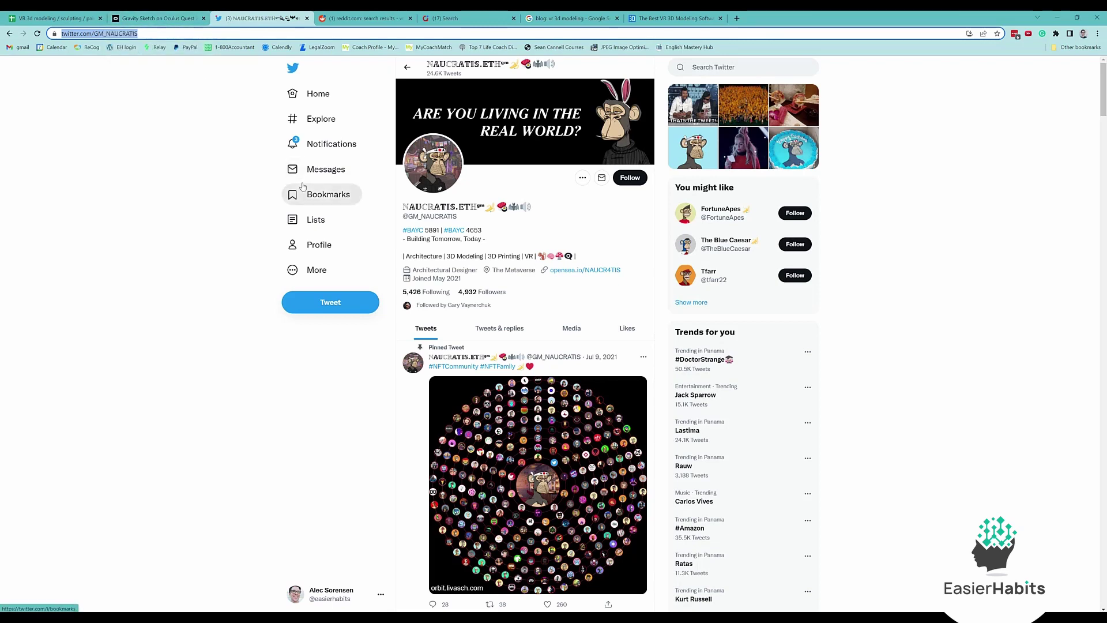
click(30, 15)
text(N)
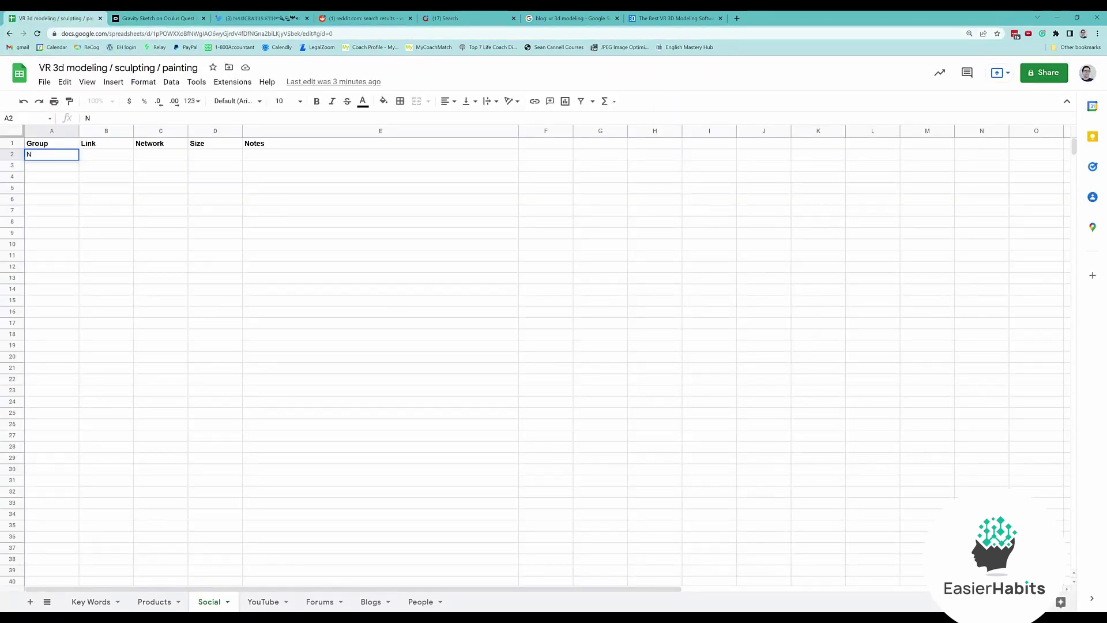
text(aucratis)
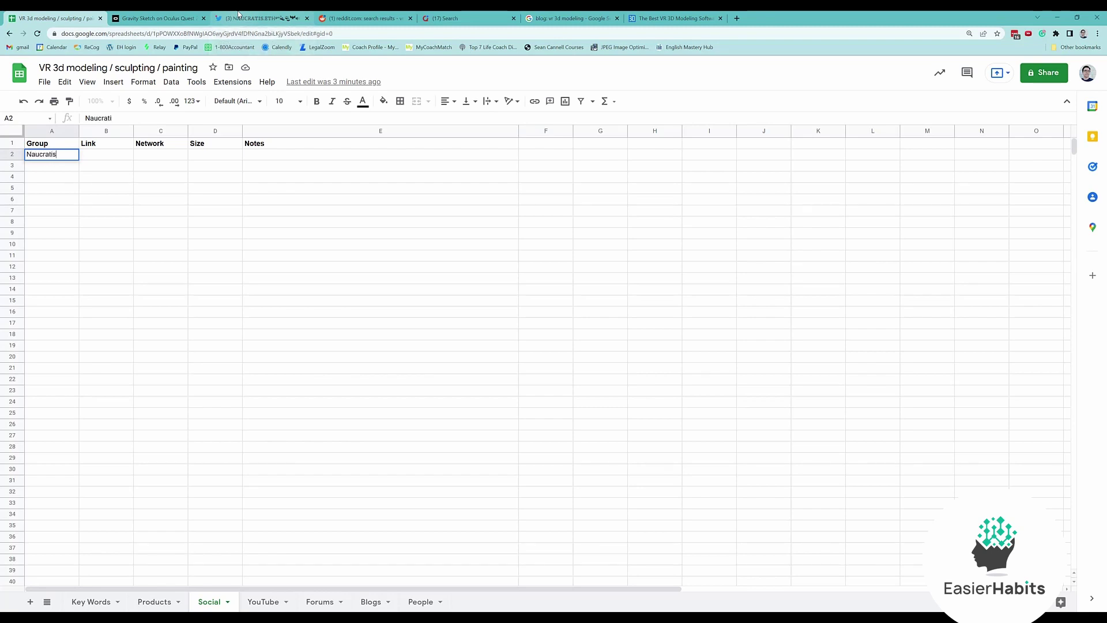
key(Tab)
key(ctrl+v)
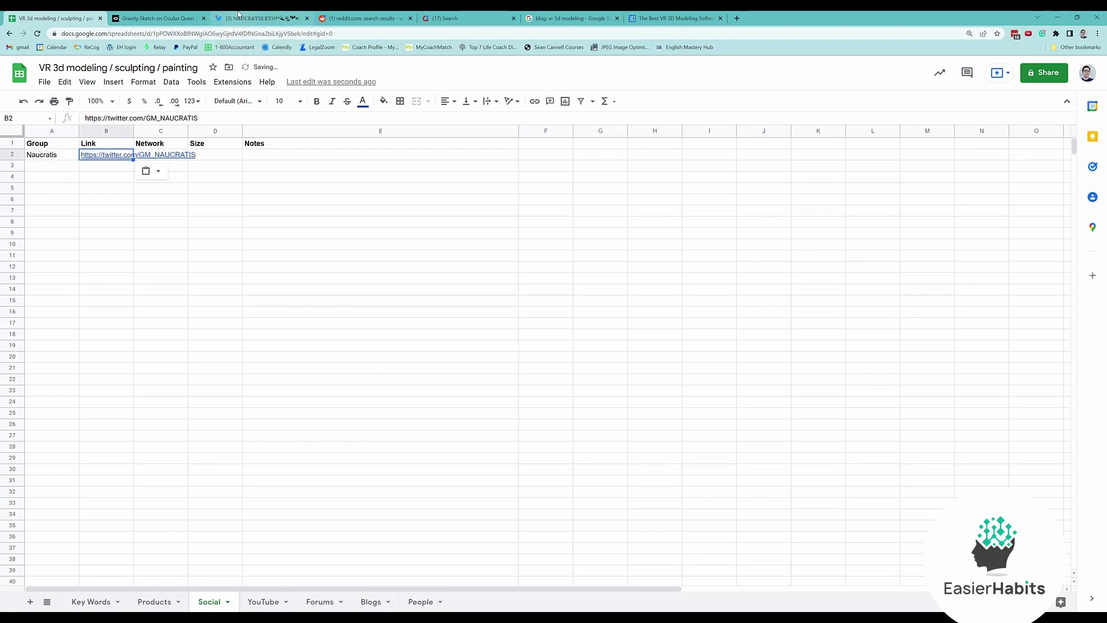
Step: Set the account row's Network to Twitter and its Size to the profile's follower count, 4,932
key(Tab)
text(Twi)
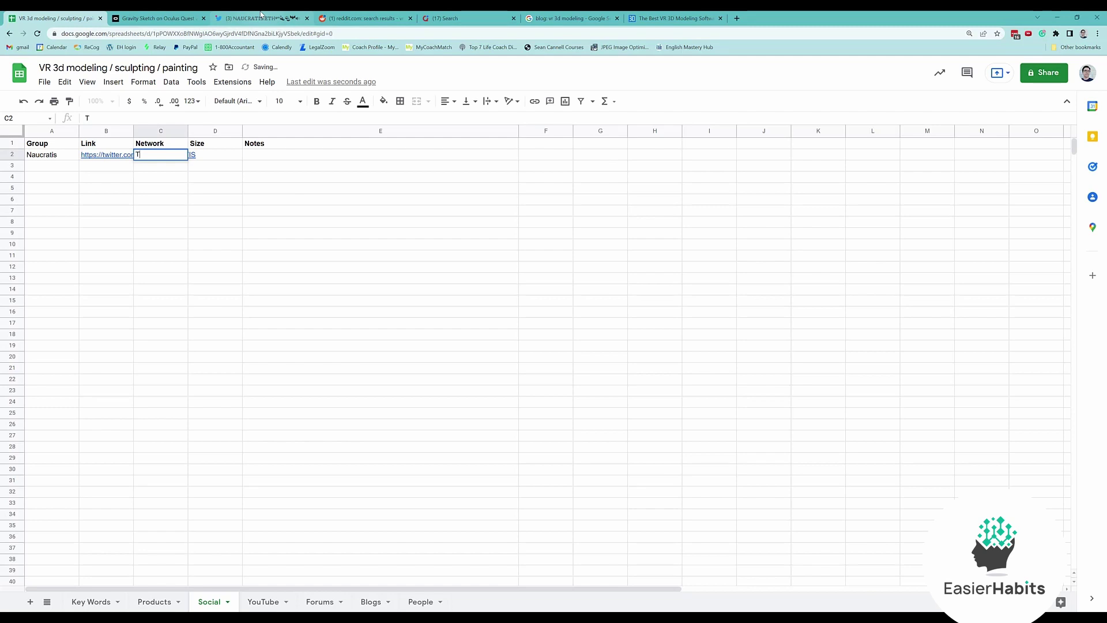
key(Tab)
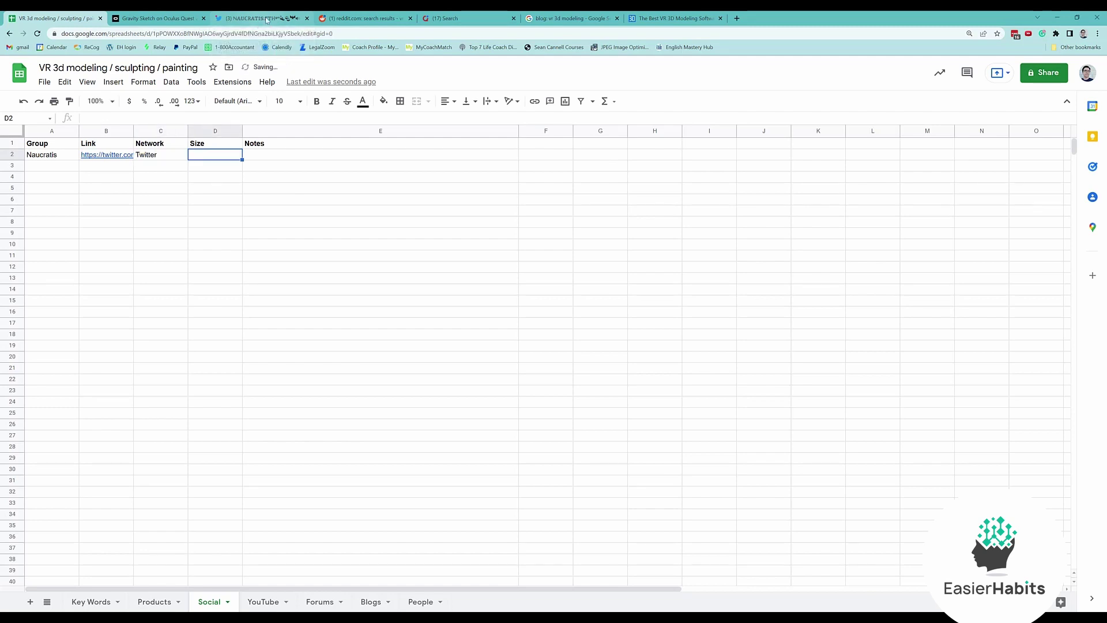
click(258, 23)
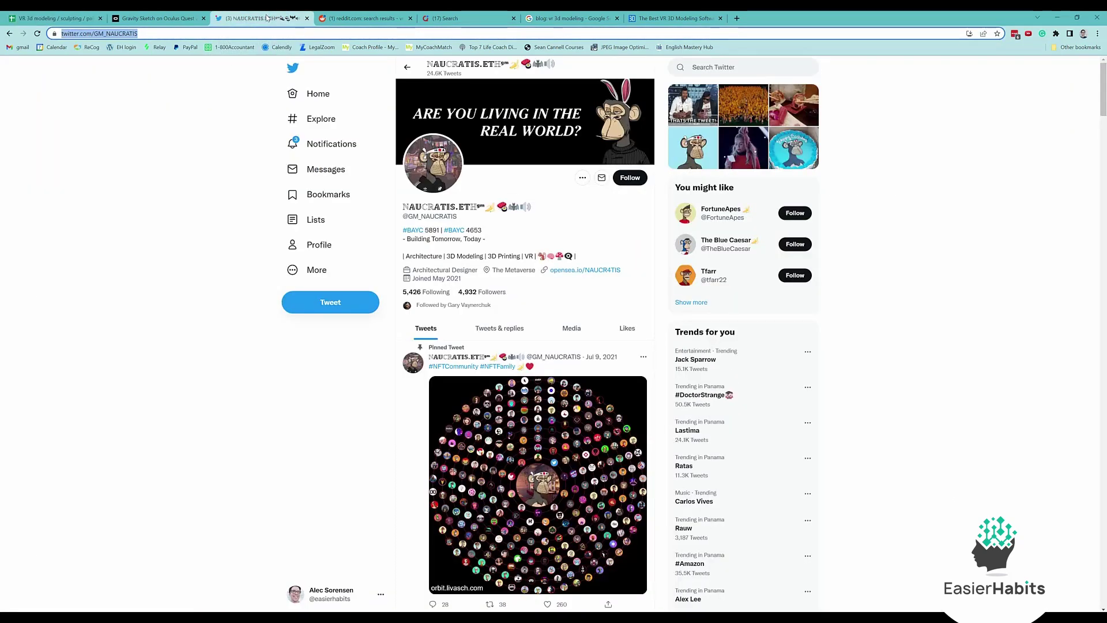
click(55, 18)
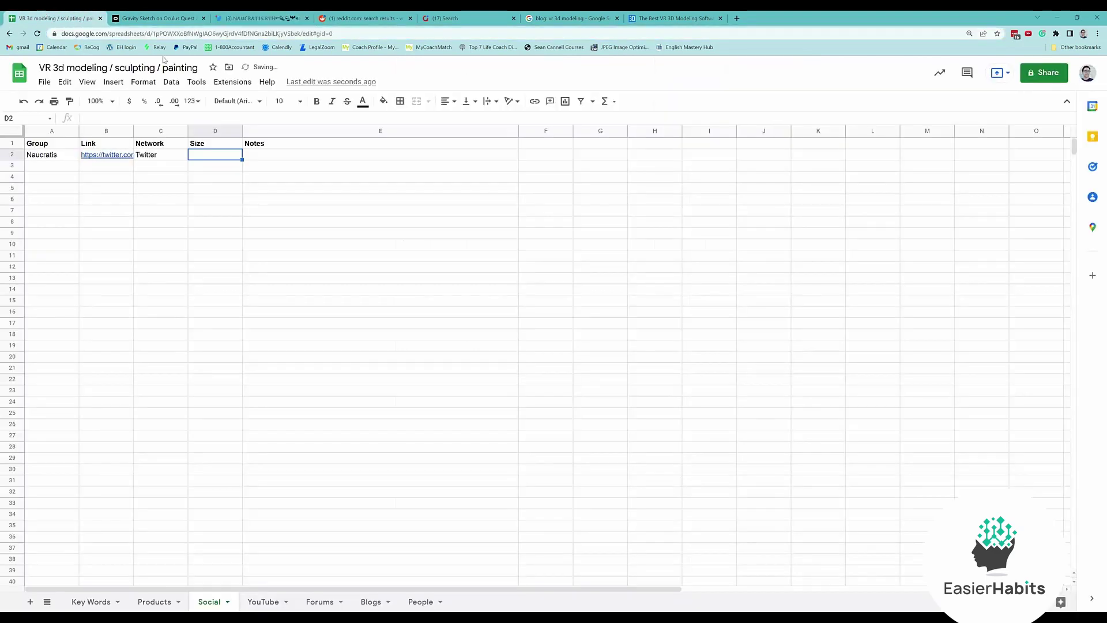
text(4,932)
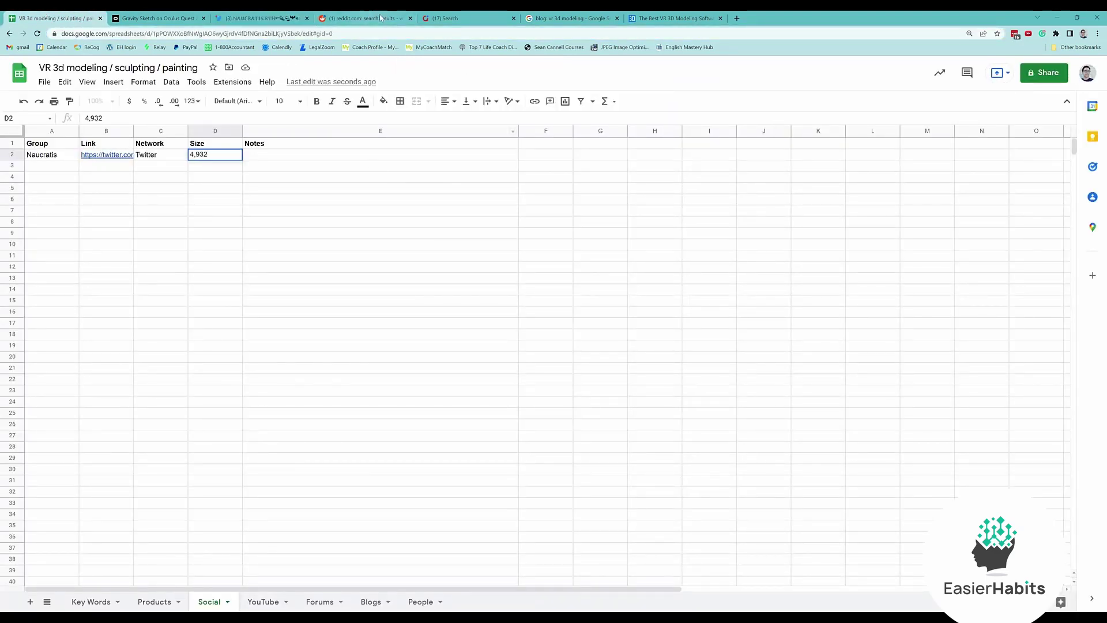
Step: Switch back to Twitter and examine the account's bio, pinned tweet and retweets for relevance to VR 3D modeling
click(258, 18)
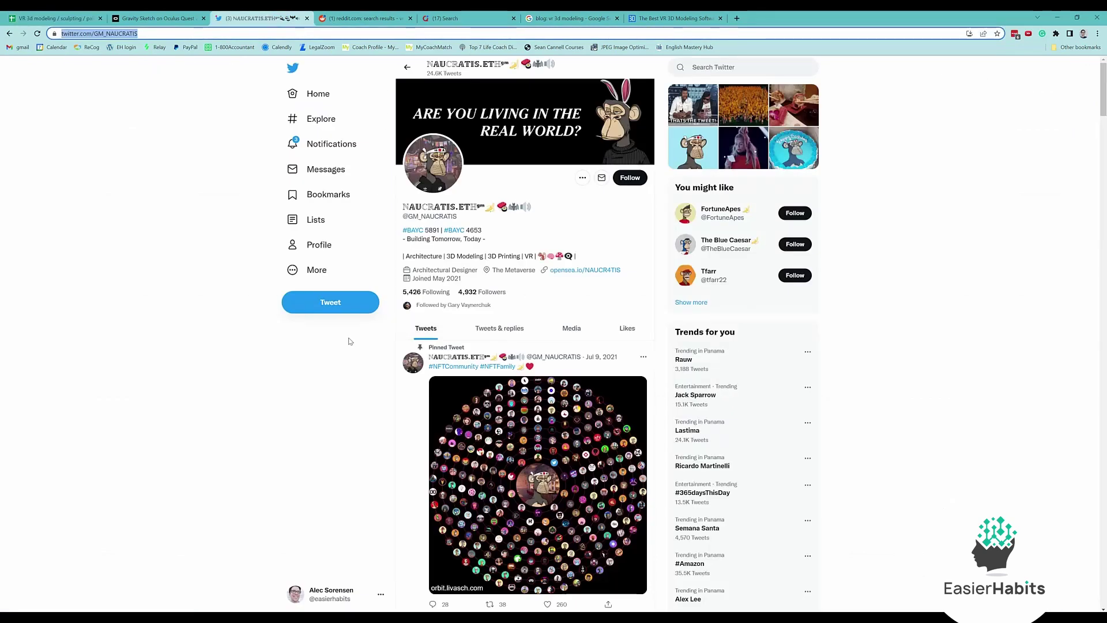
scroll(571, 369, down, 2)
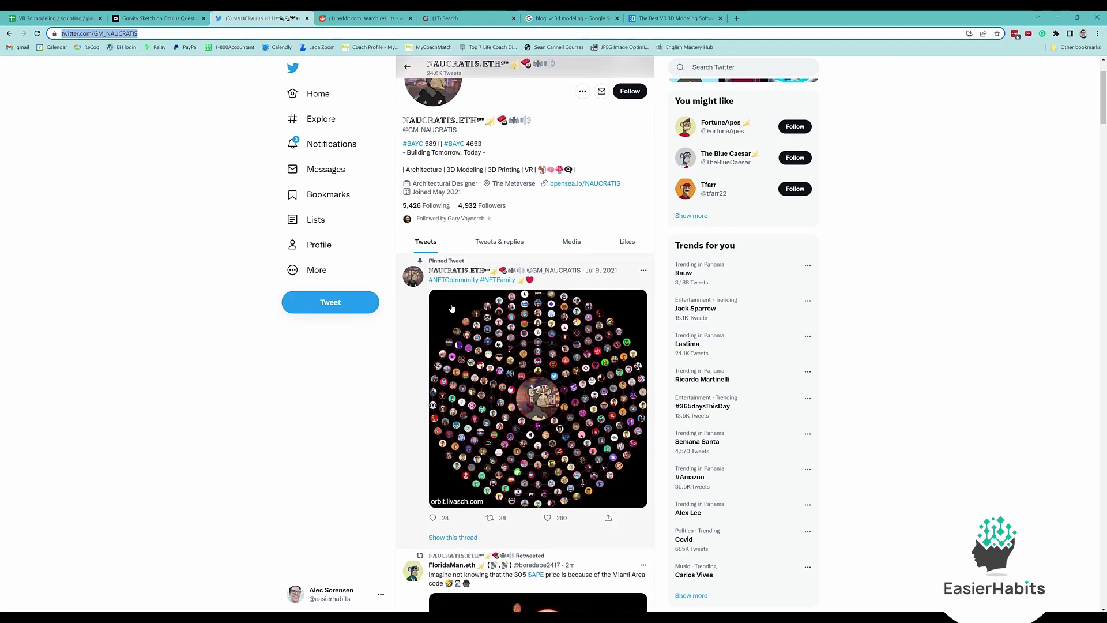
scroll(529, 312, down, 1)
scroll(529, 312, down, 4)
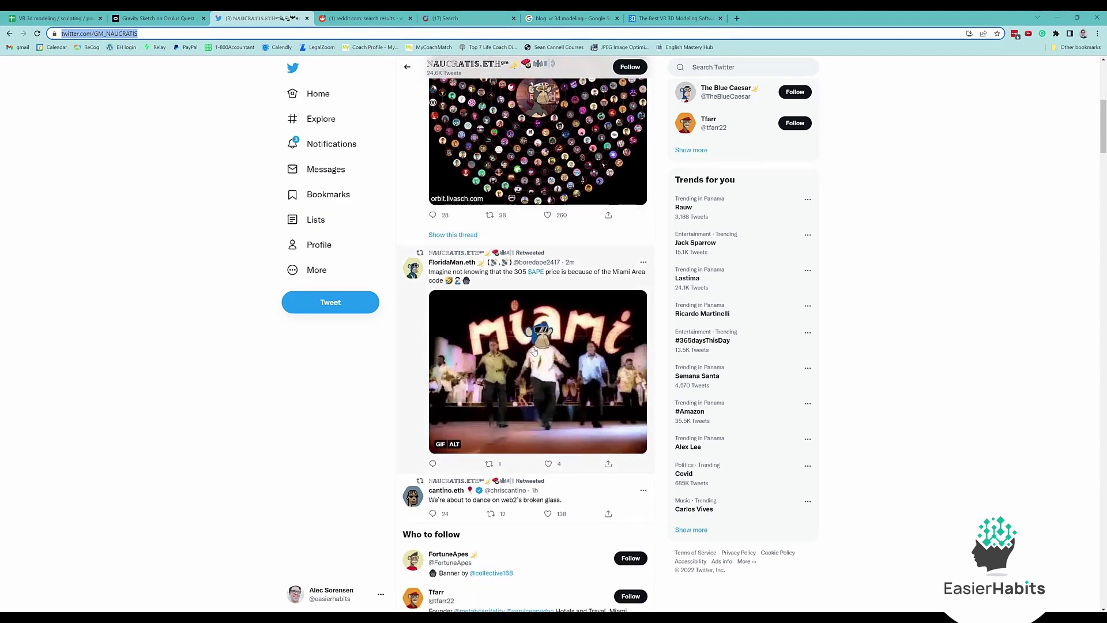
scroll(536, 340, down, 3)
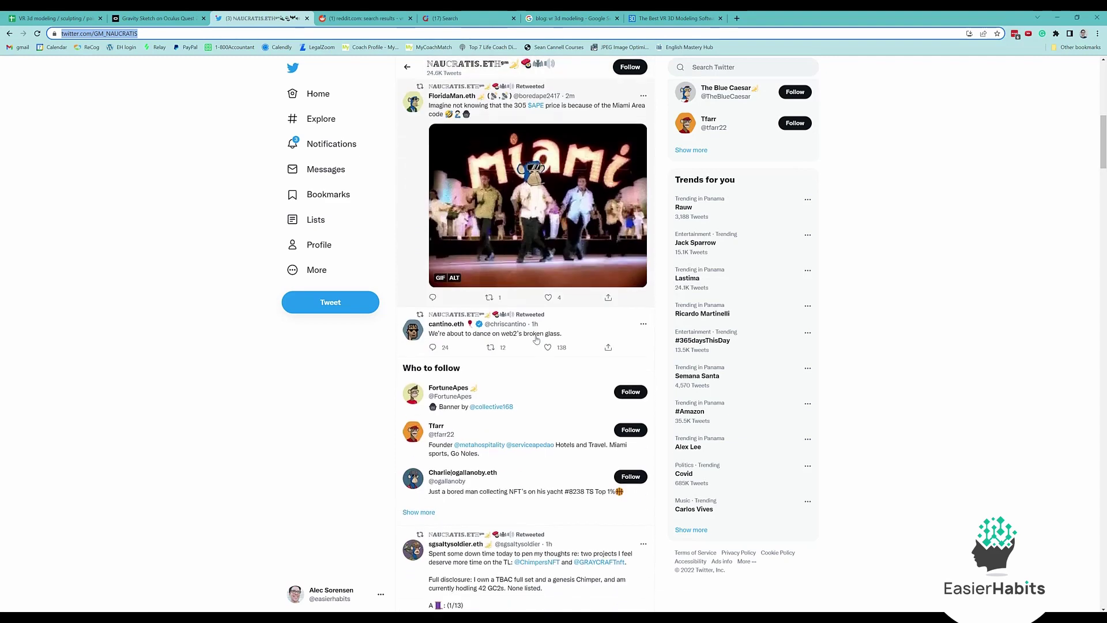
scroll(535, 339, up, 3)
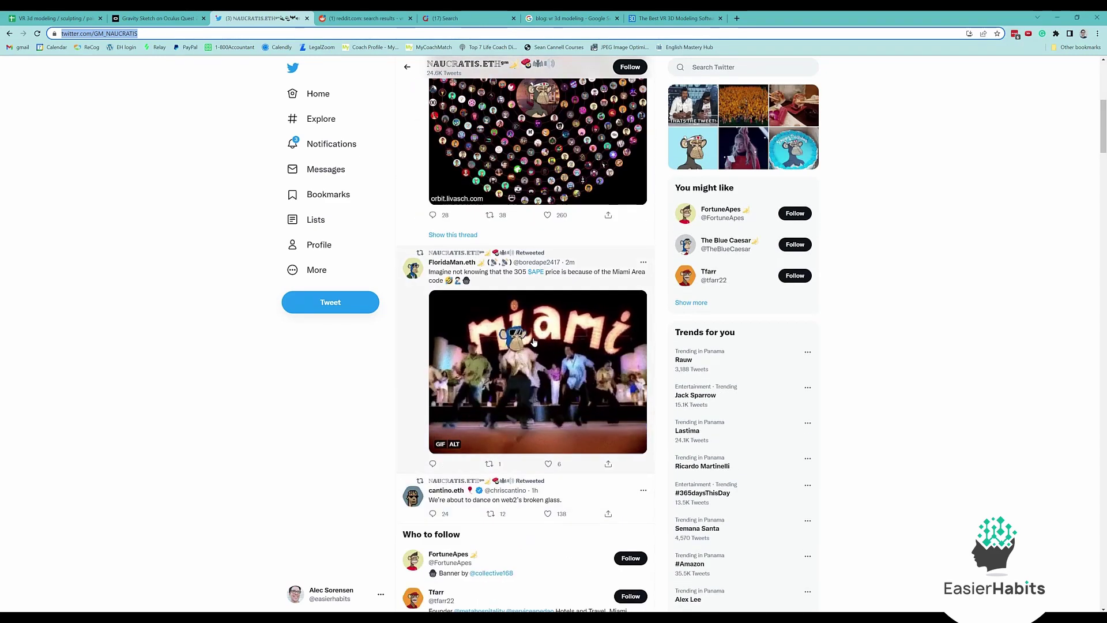
scroll(535, 340, down, 4)
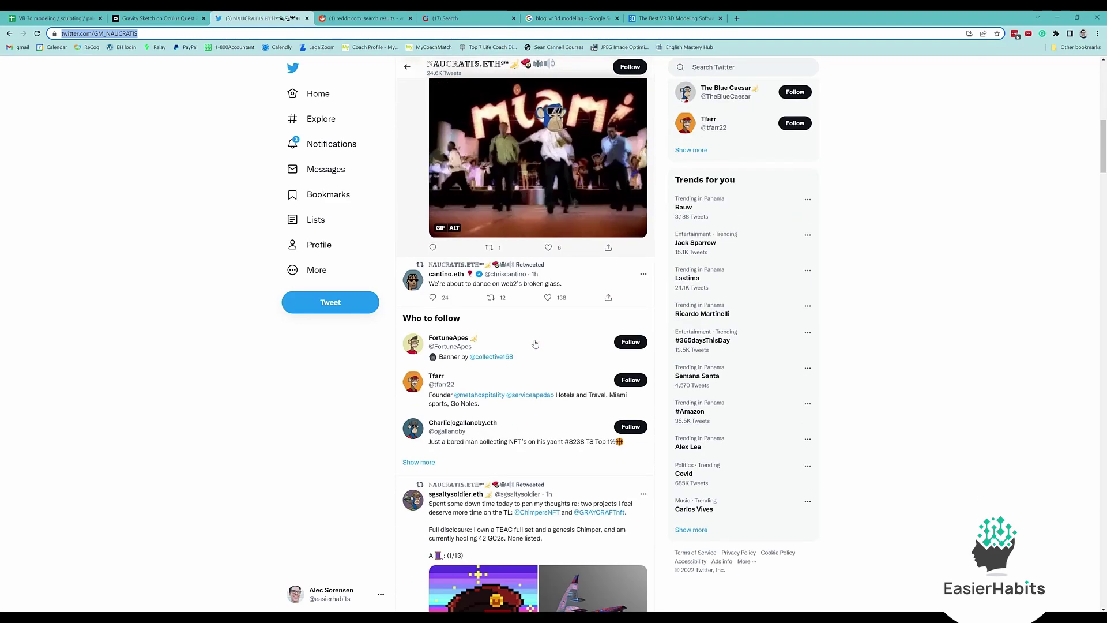
scroll(535, 345, down, 2)
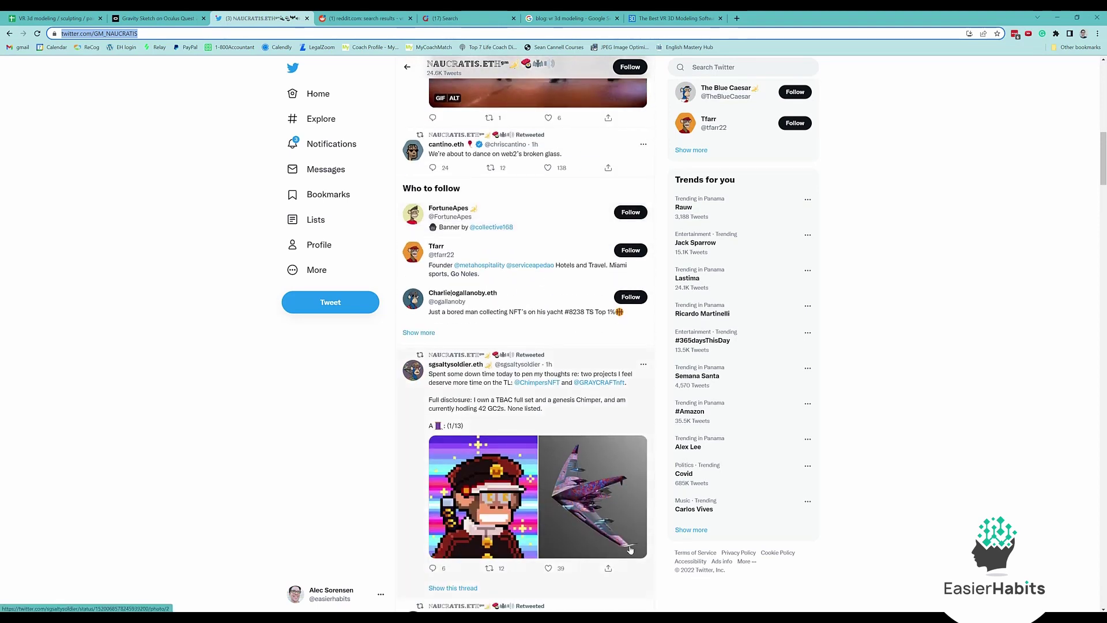
scroll(630, 550, down, 3)
scroll(639, 531, down, 7)
scroll(624, 546, down, 3)
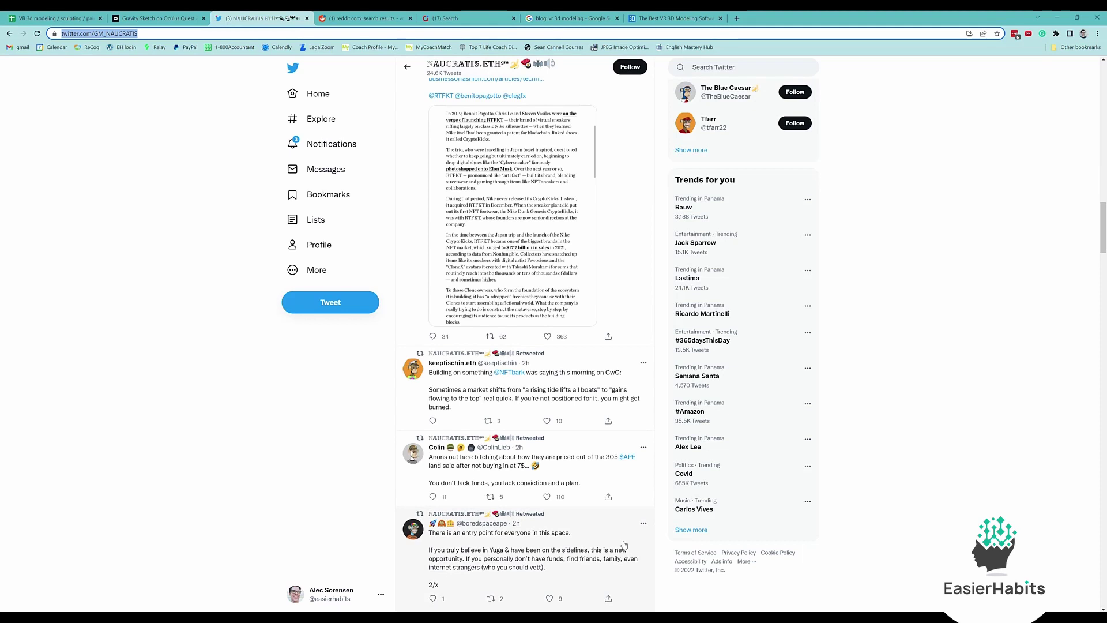
scroll(624, 544, down, 4)
scroll(624, 543, down, 4)
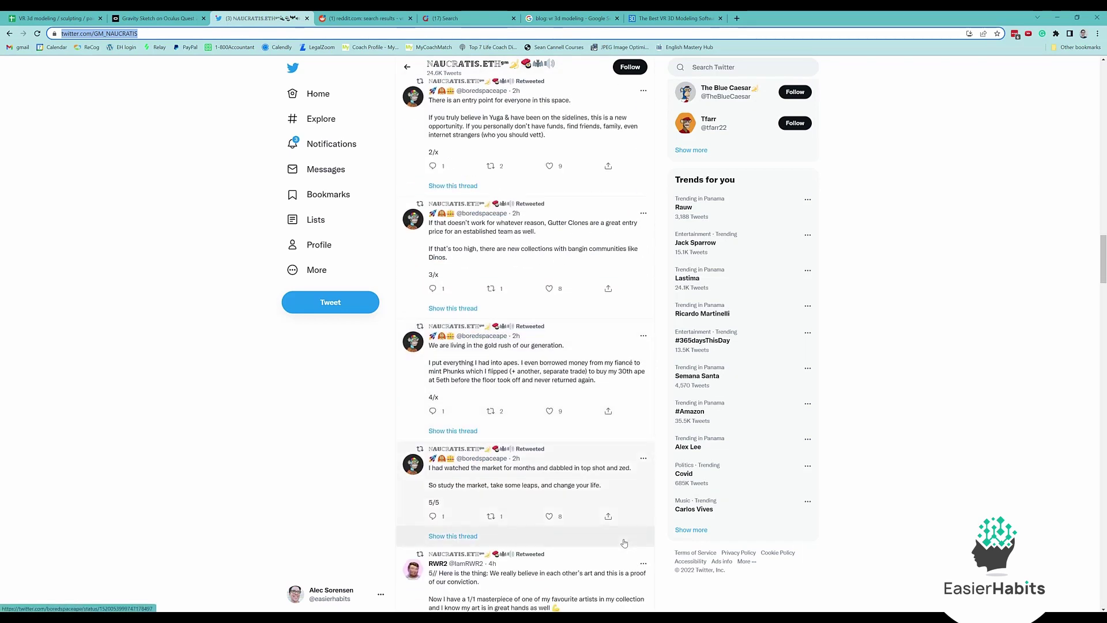
scroll(624, 543, down, 3)
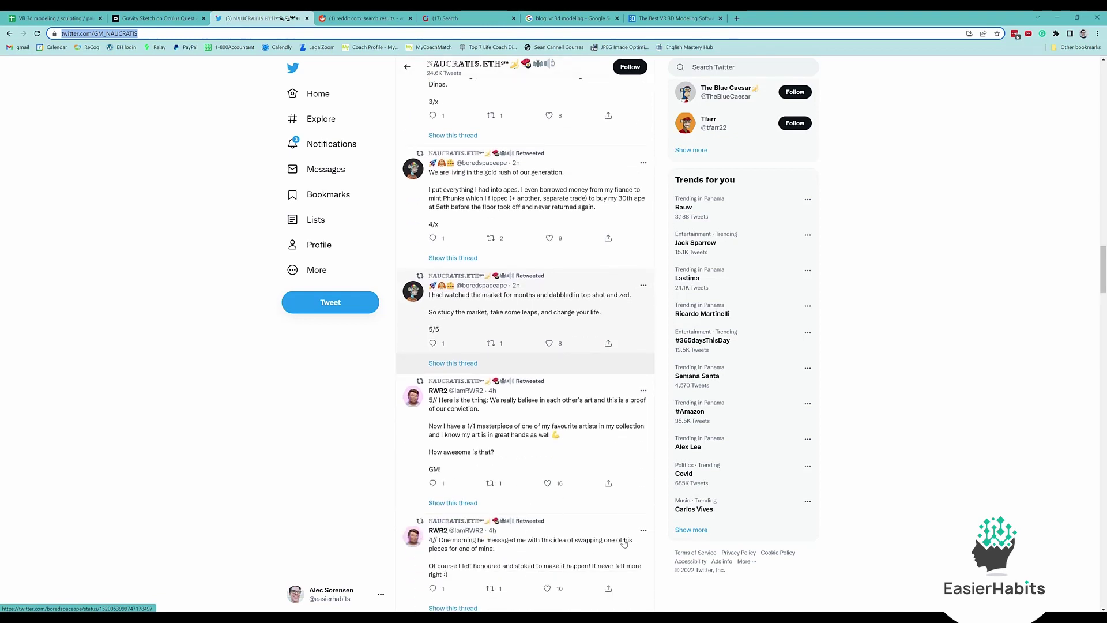
scroll(624, 543, down, 6)
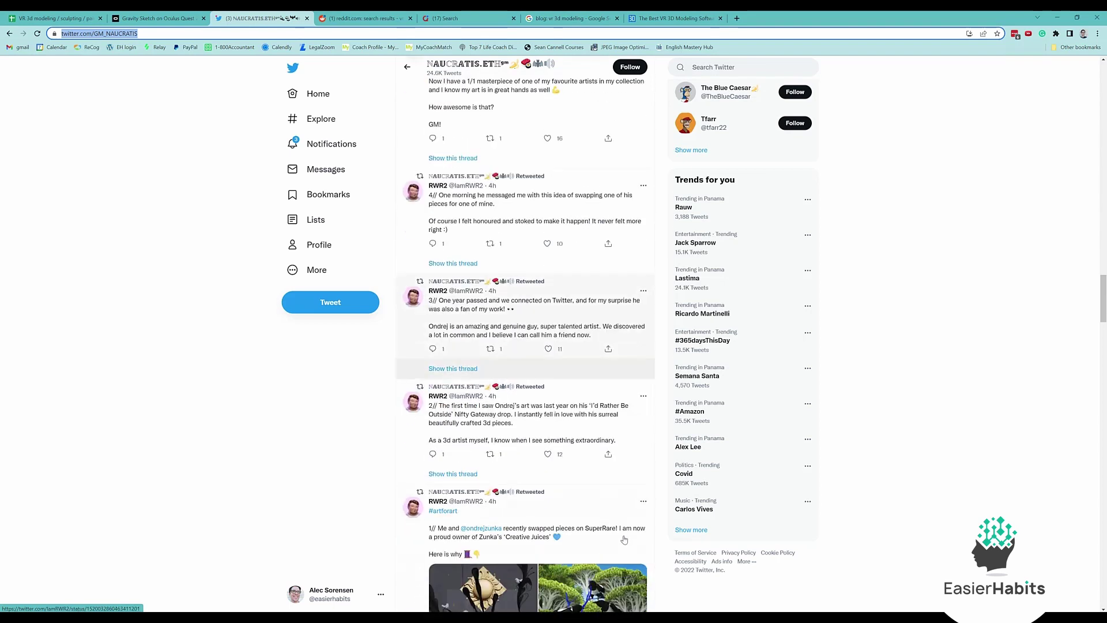
scroll(624, 539, down, 2)
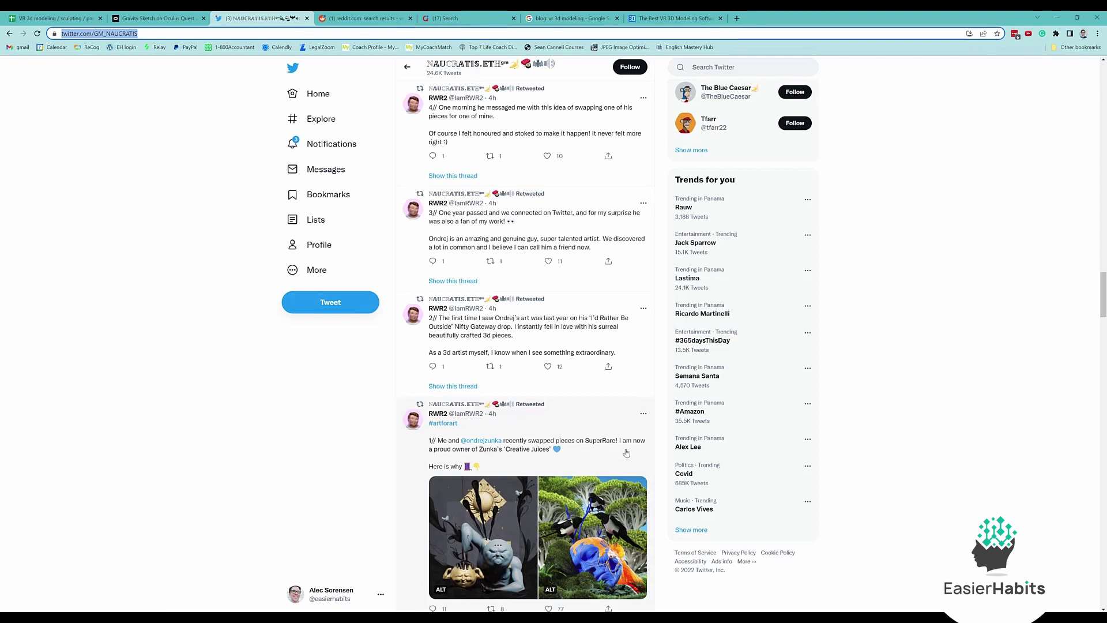
scroll(622, 454, down, 1)
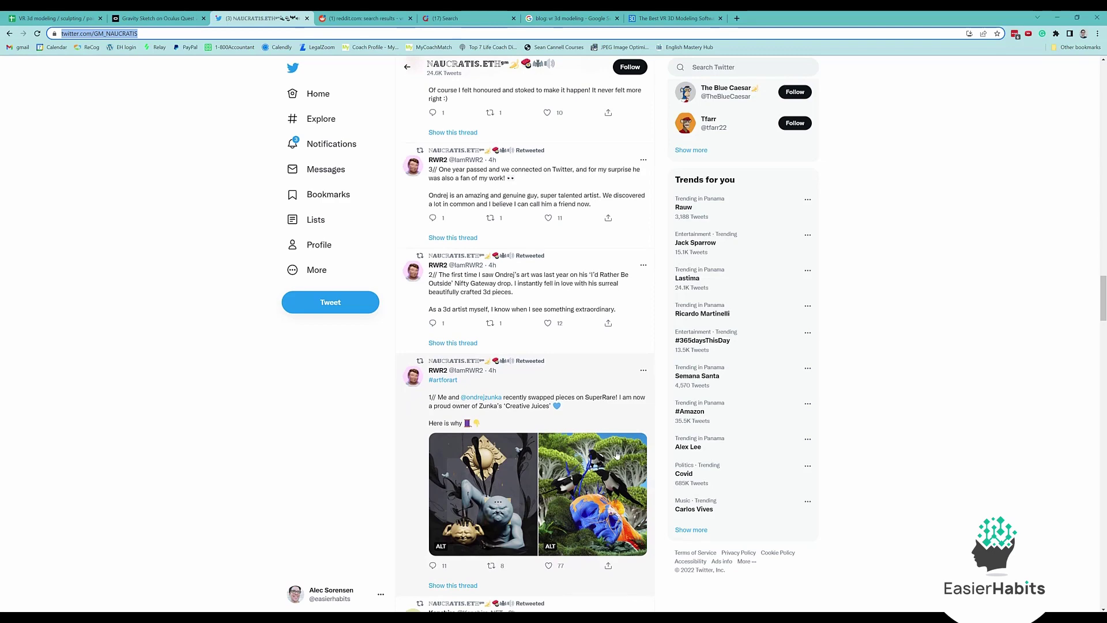
scroll(614, 456, down, 3)
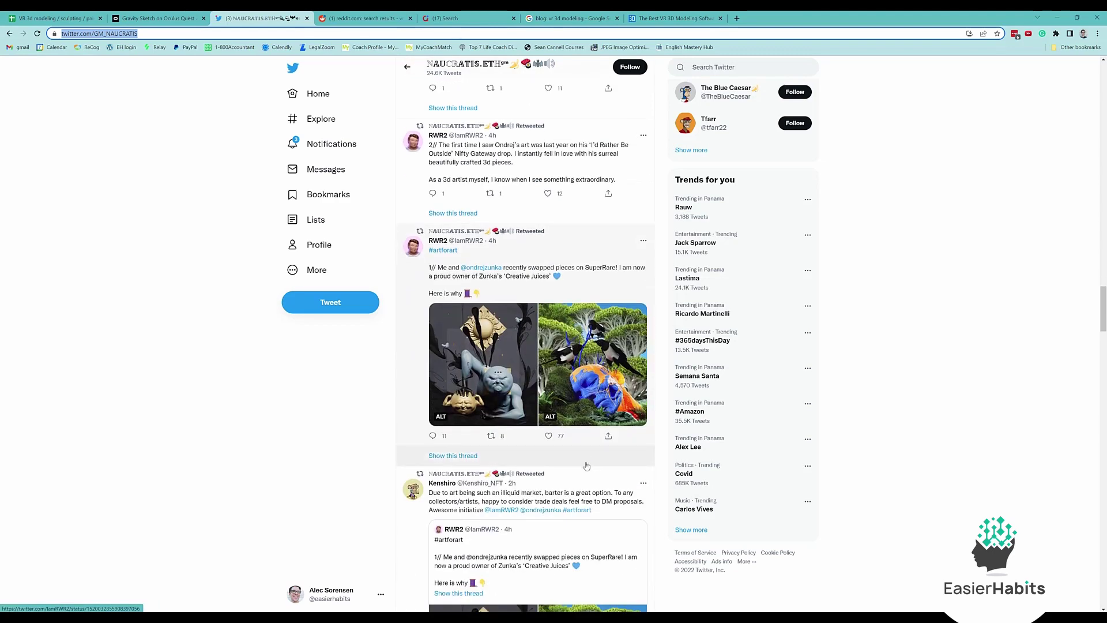
scroll(587, 466, down, 2)
scroll(587, 461, down, 4)
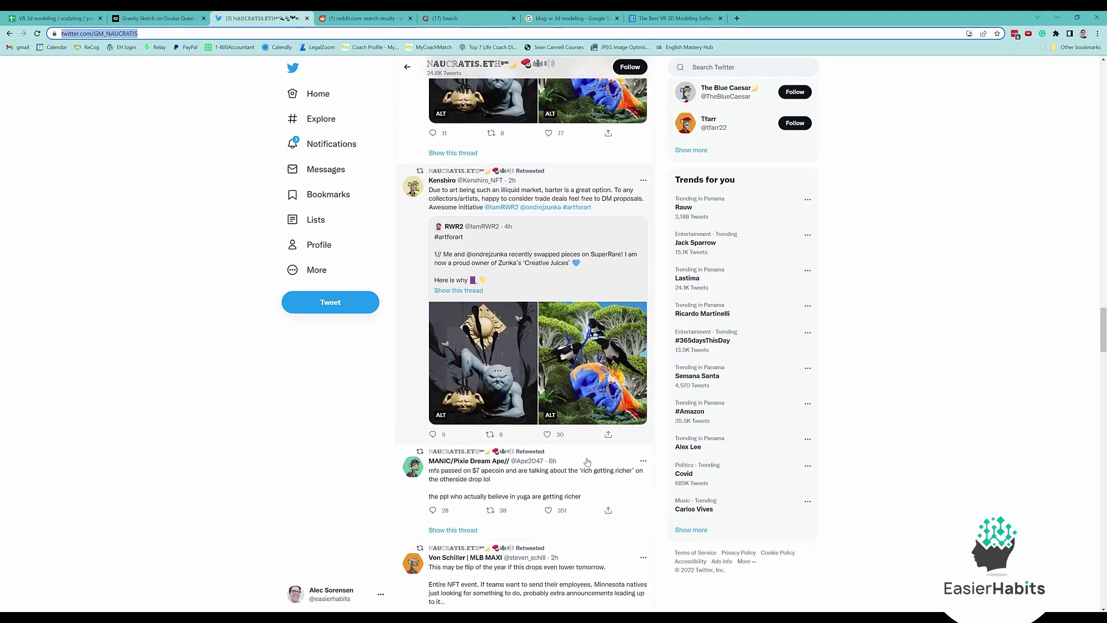
scroll(587, 462, down, 15)
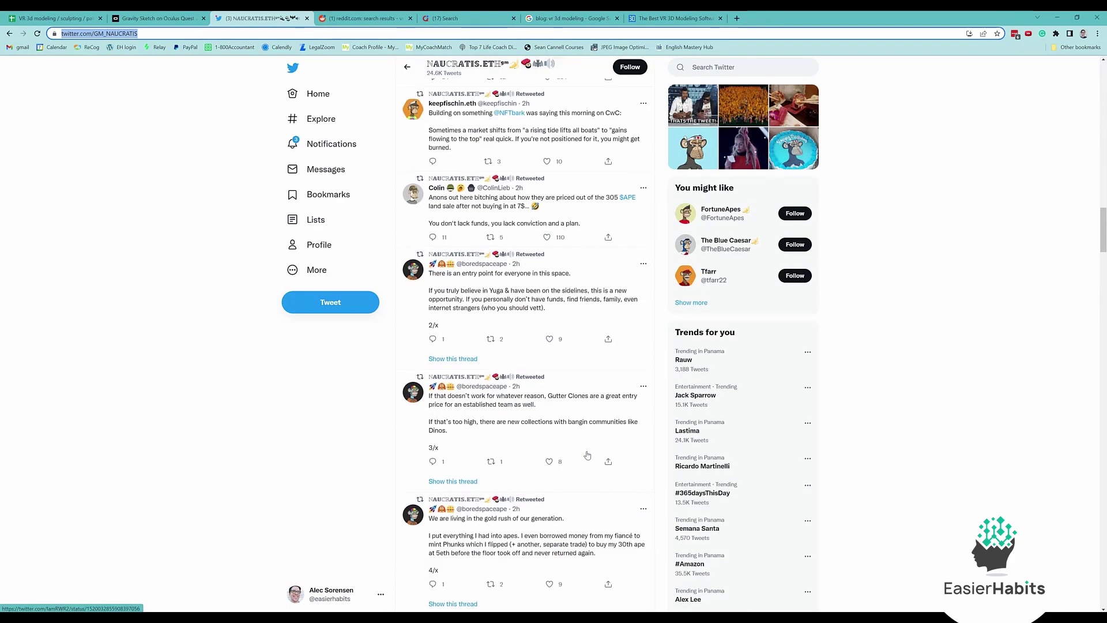
scroll(587, 456, up, 15)
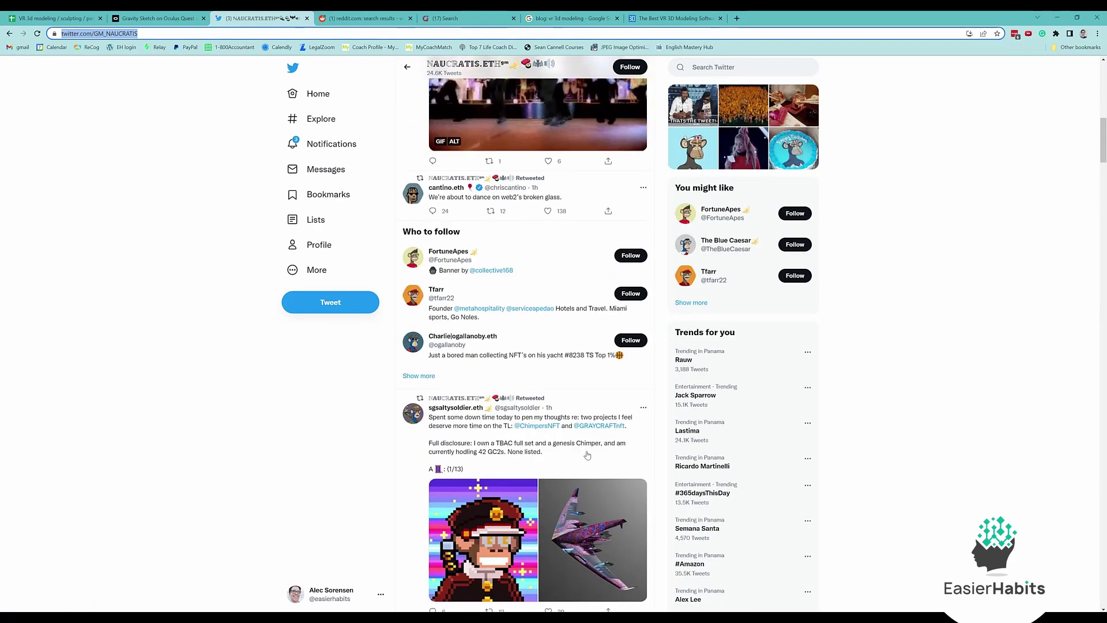
scroll(586, 455, up, 6)
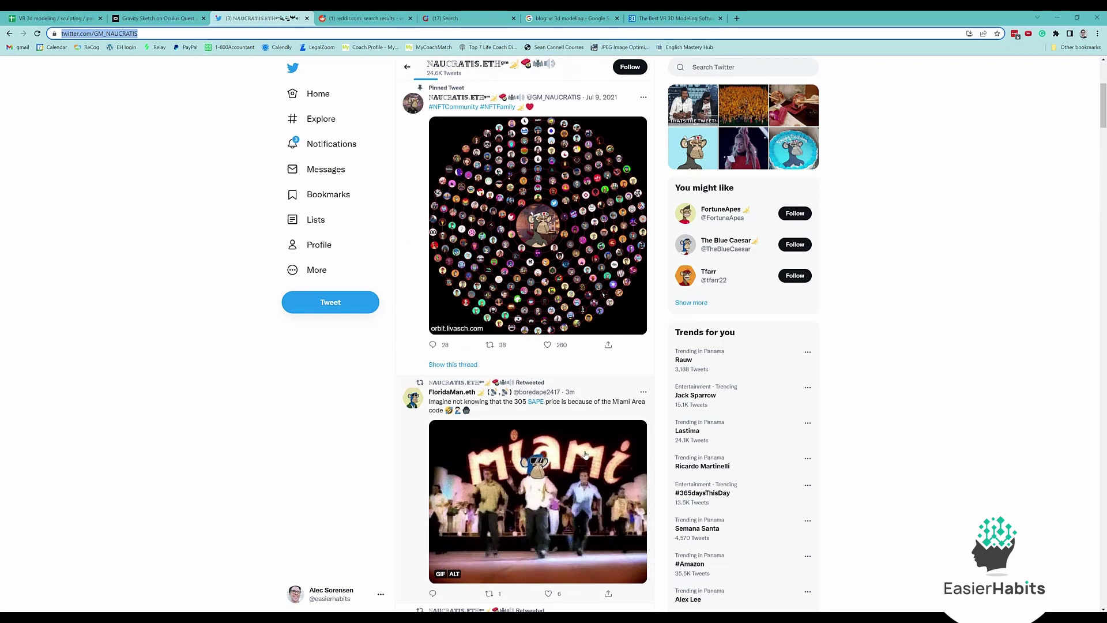
scroll(585, 455, up, 2)
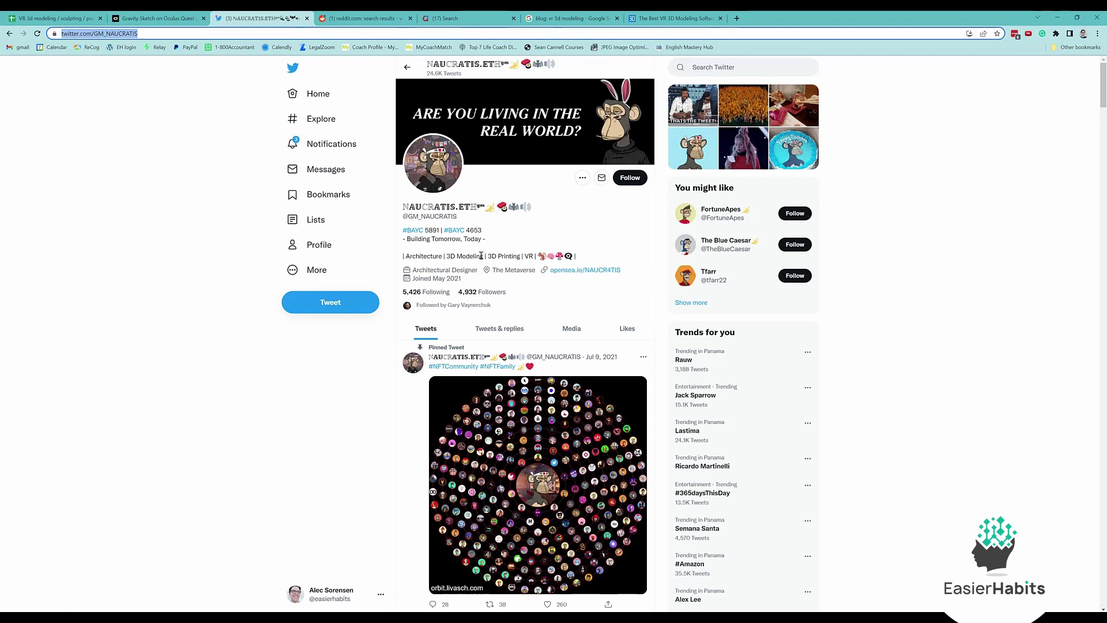
scroll(521, 370, down, 3)
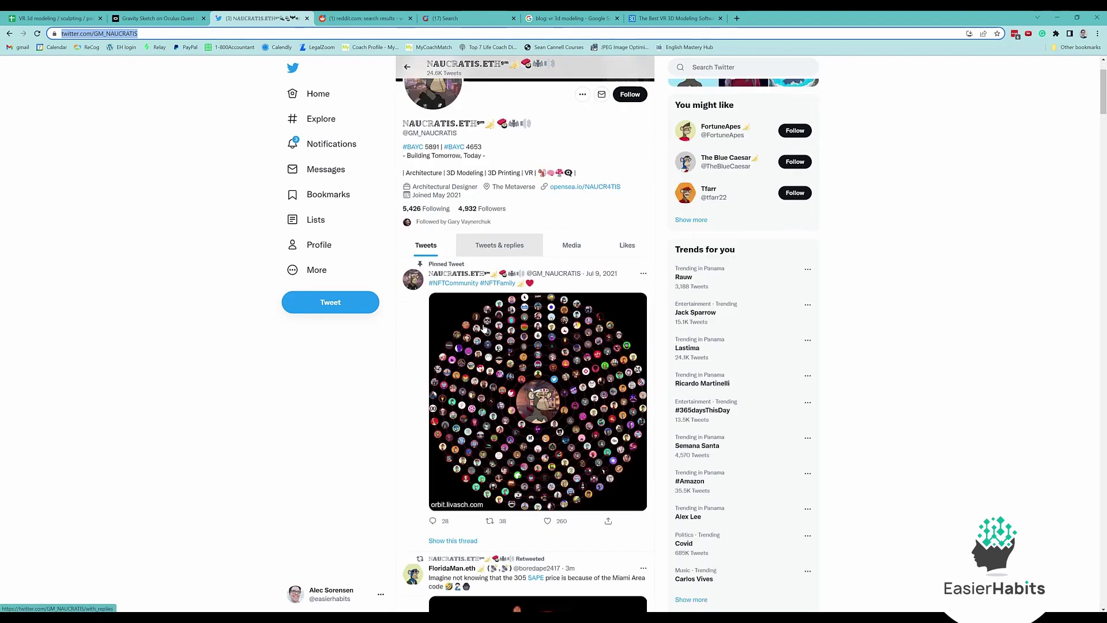
scroll(521, 371, up, 3)
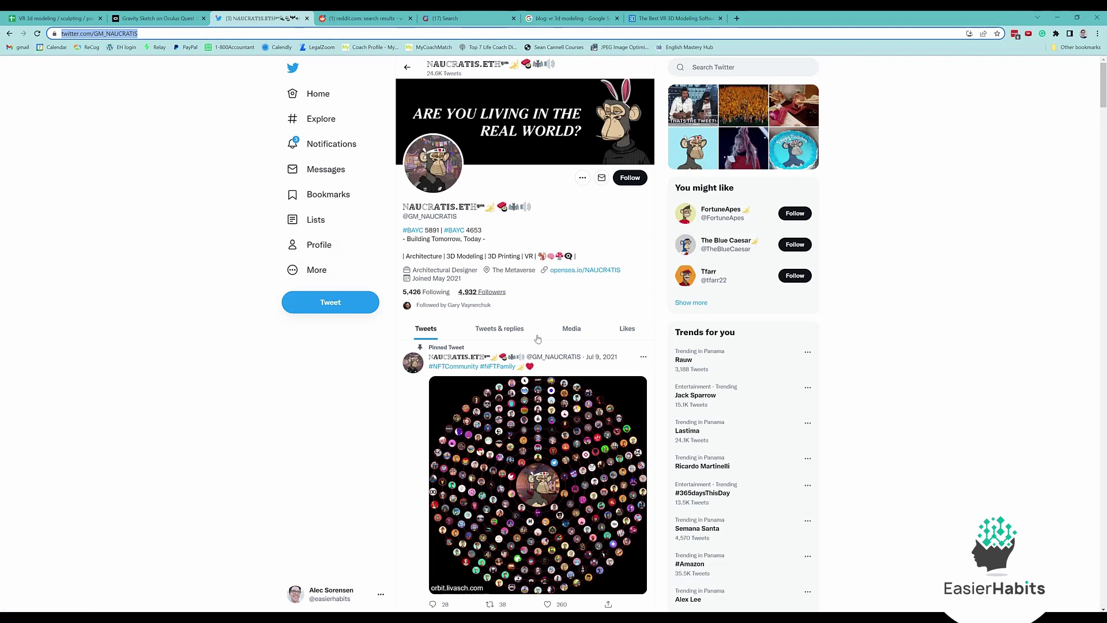
Step: Return to the Twitter people results for vr 3d modeling, preview the remaining accounts, and open the Trilogy Partners profile
click(8, 34)
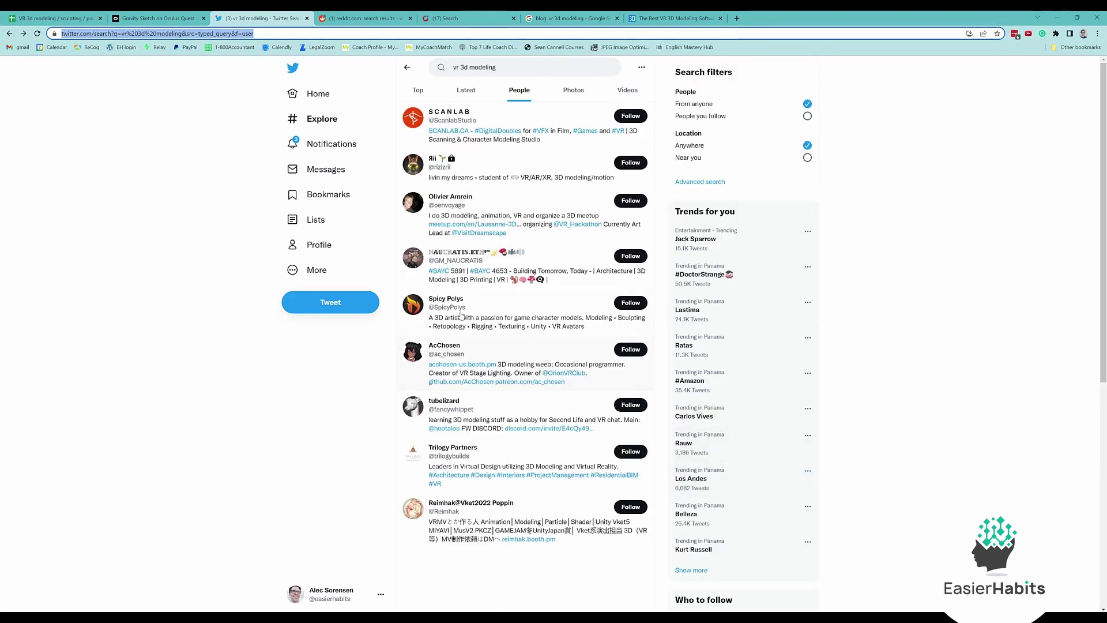
mouse_move(447, 302)
mouse_move(449, 348)
mouse_move(435, 400)
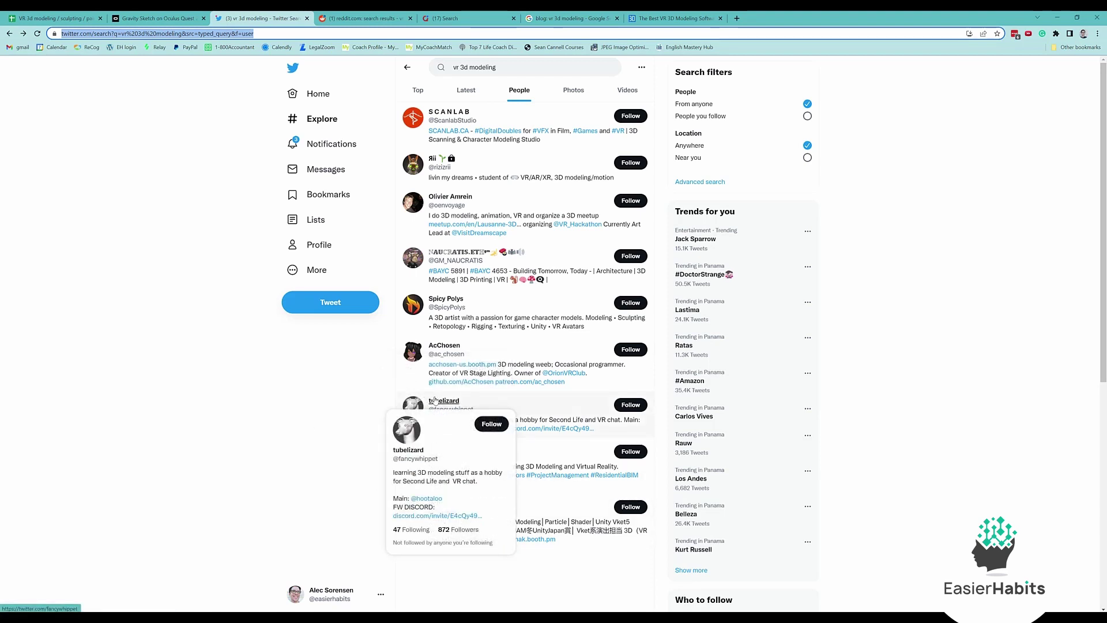
mouse_move(447, 451)
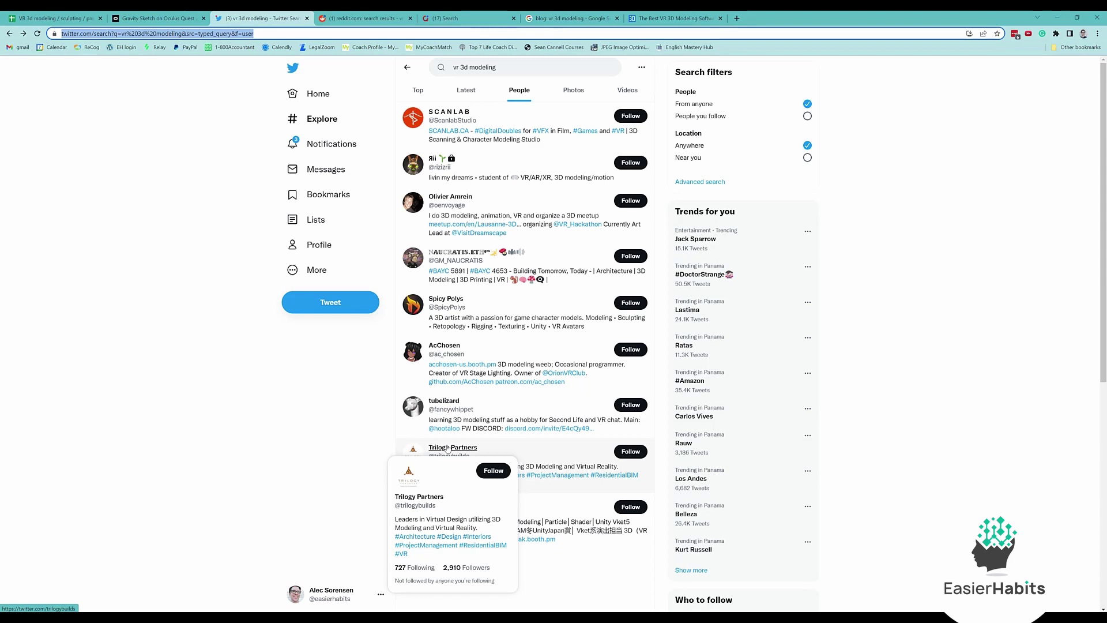
click(448, 448)
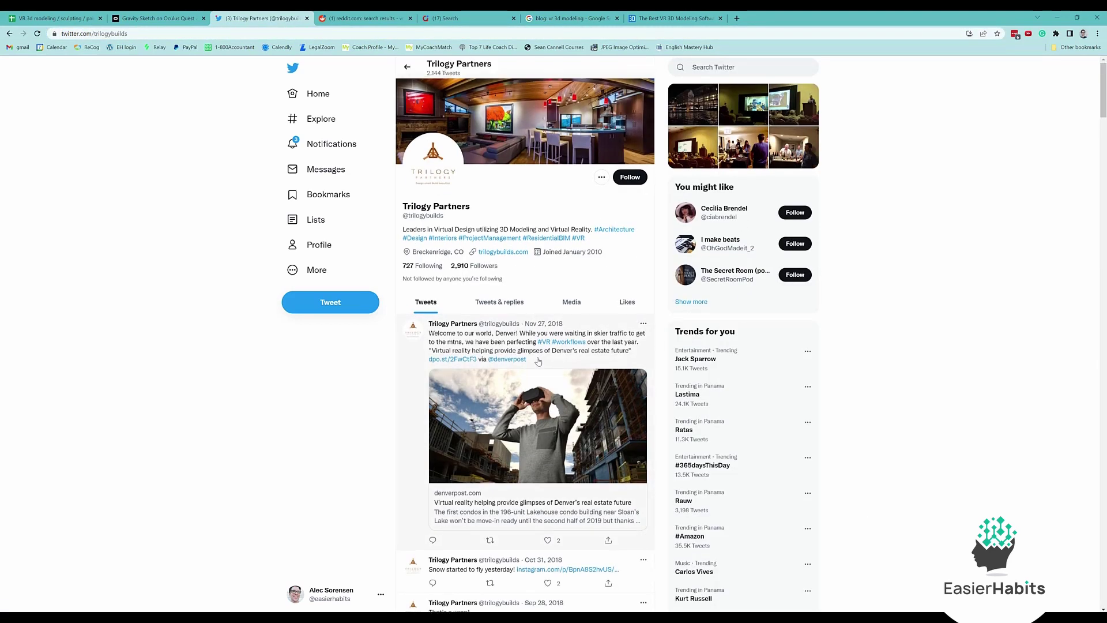
Step: Examine Trilogy Partners' bio and tweets for activity and relevance to VR 3D modeling
scroll(538, 361, down, 6)
scroll(538, 363, down, 4)
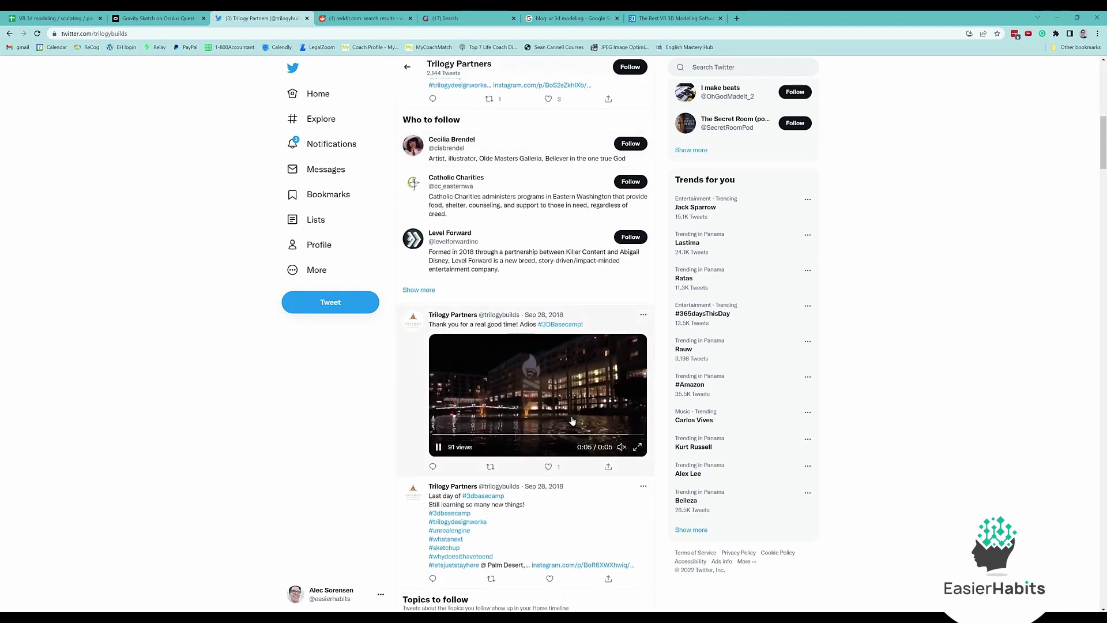
scroll(573, 422, down, 2)
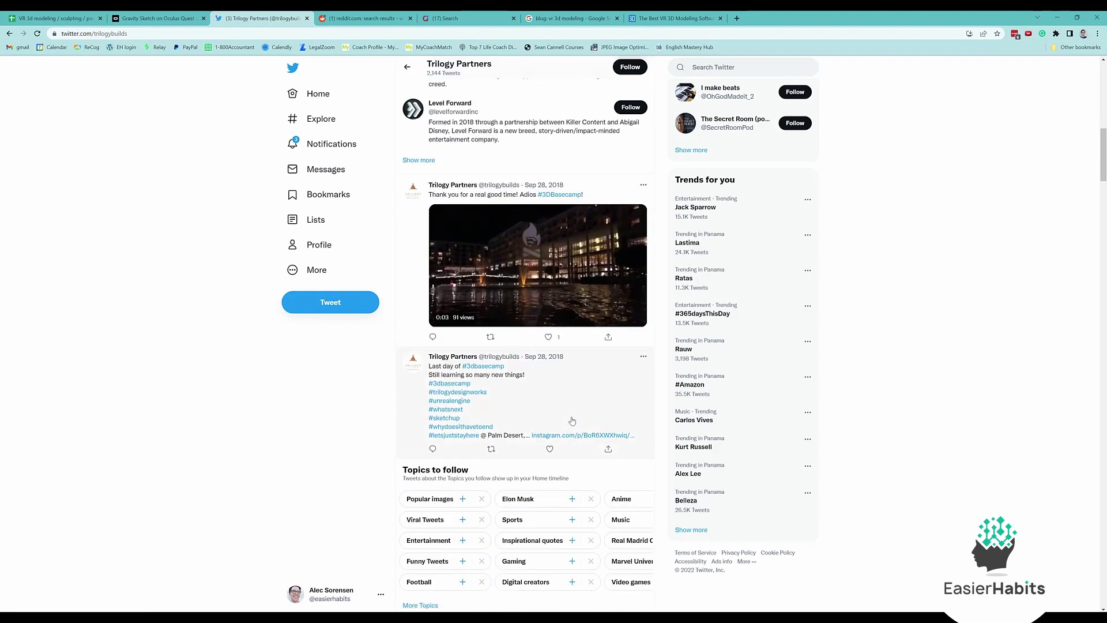
scroll(573, 421, down, 2)
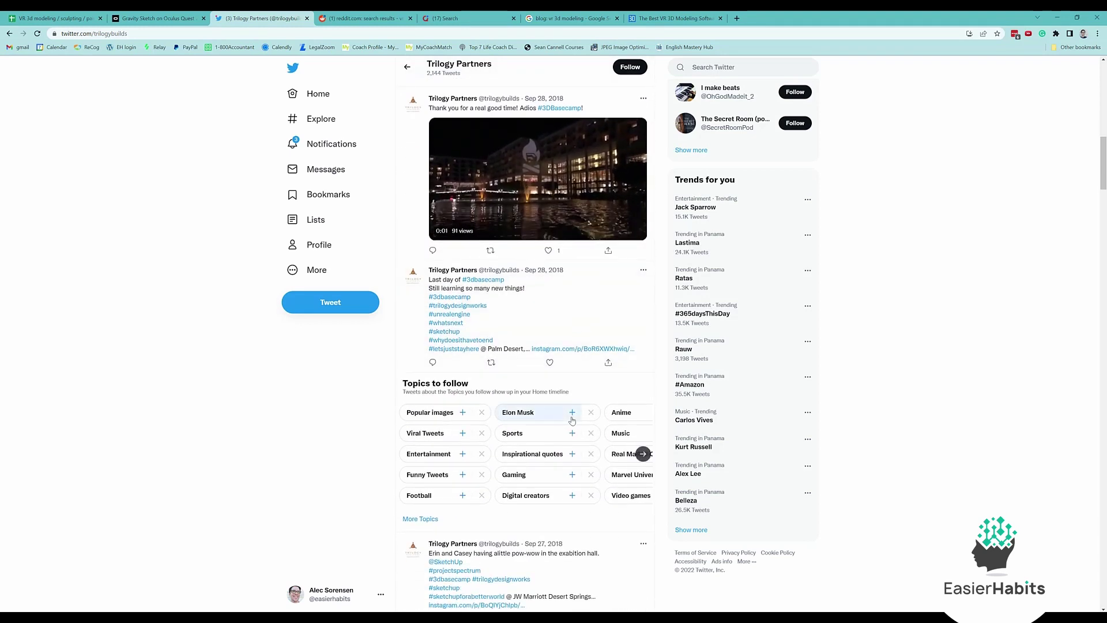
scroll(573, 422, up, 4)
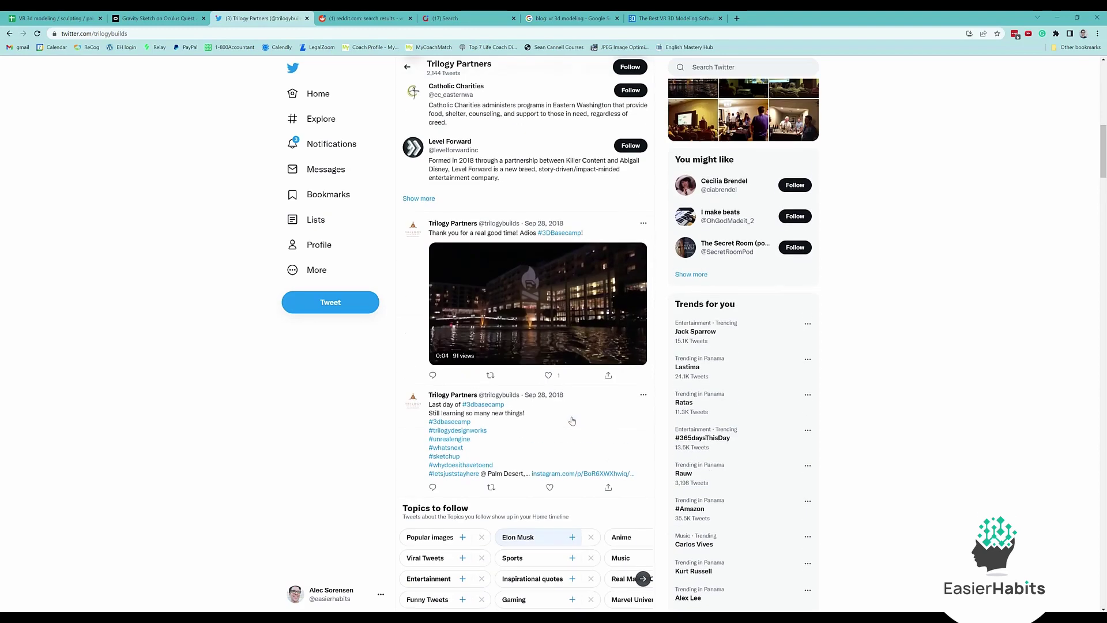
scroll(560, 255, up, 2)
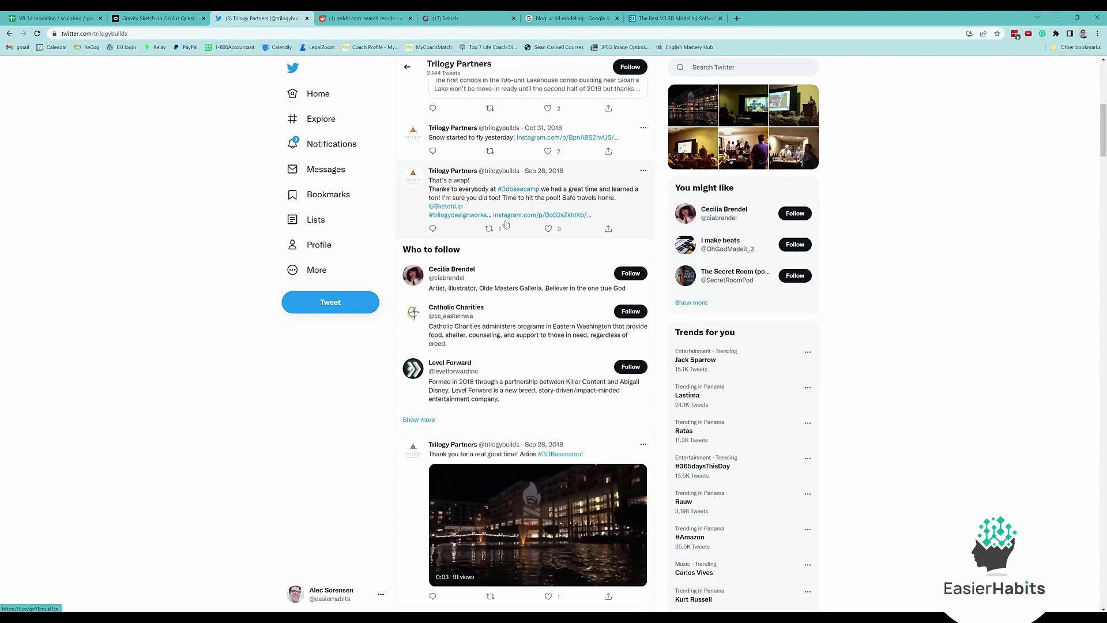
scroll(511, 218, up, 2)
scroll(510, 251, up, 5)
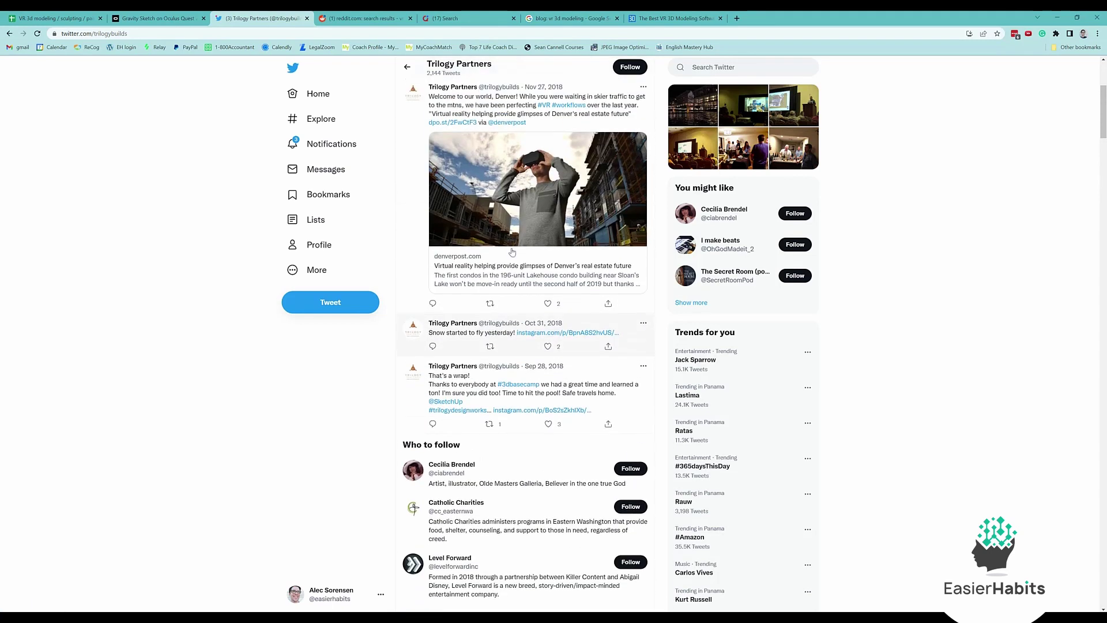
scroll(512, 251, up, 2)
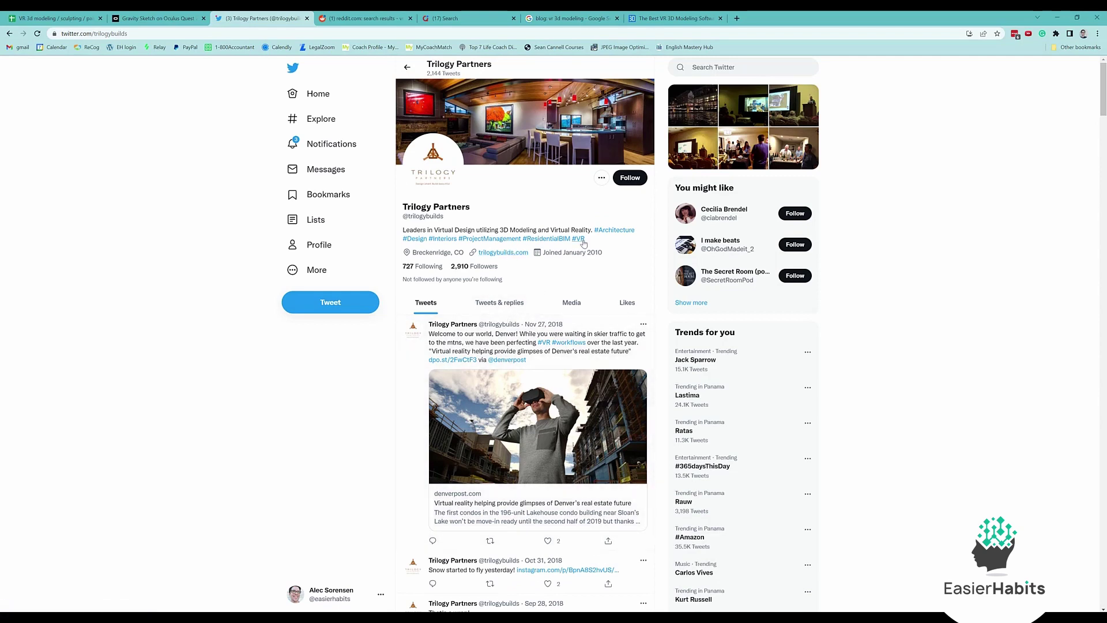
scroll(551, 278, down, 10)
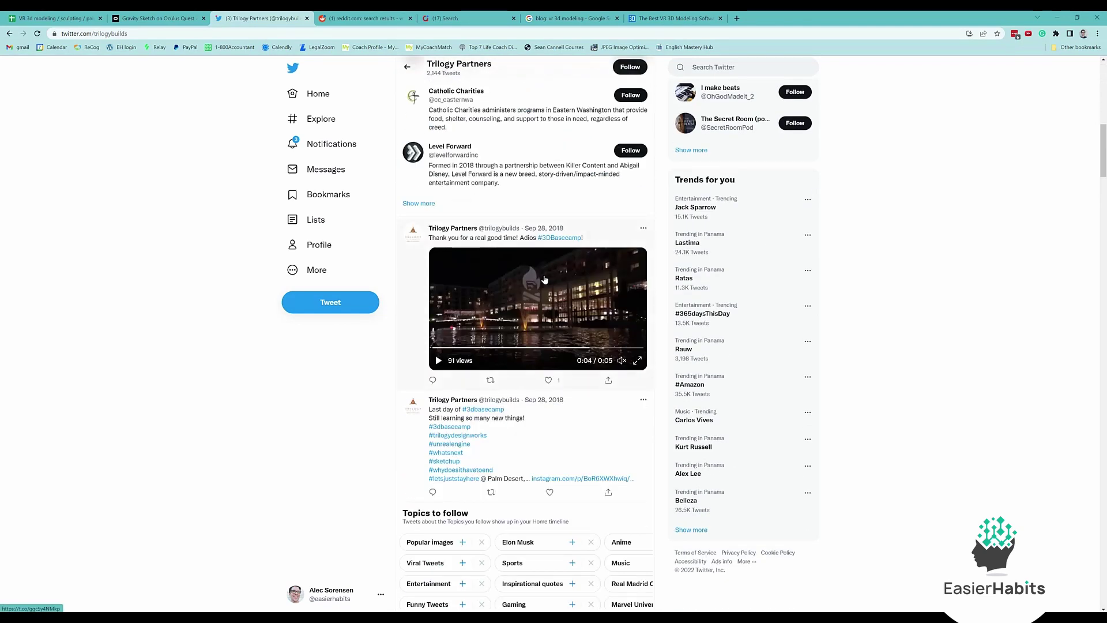
scroll(543, 278, up, 10)
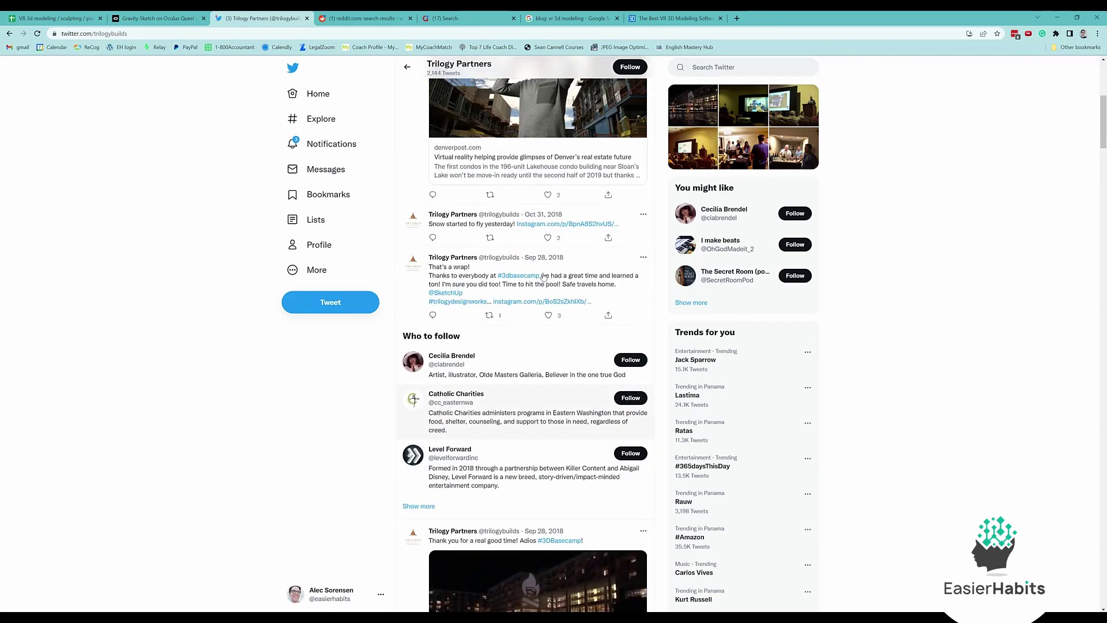
scroll(544, 277, up, 2)
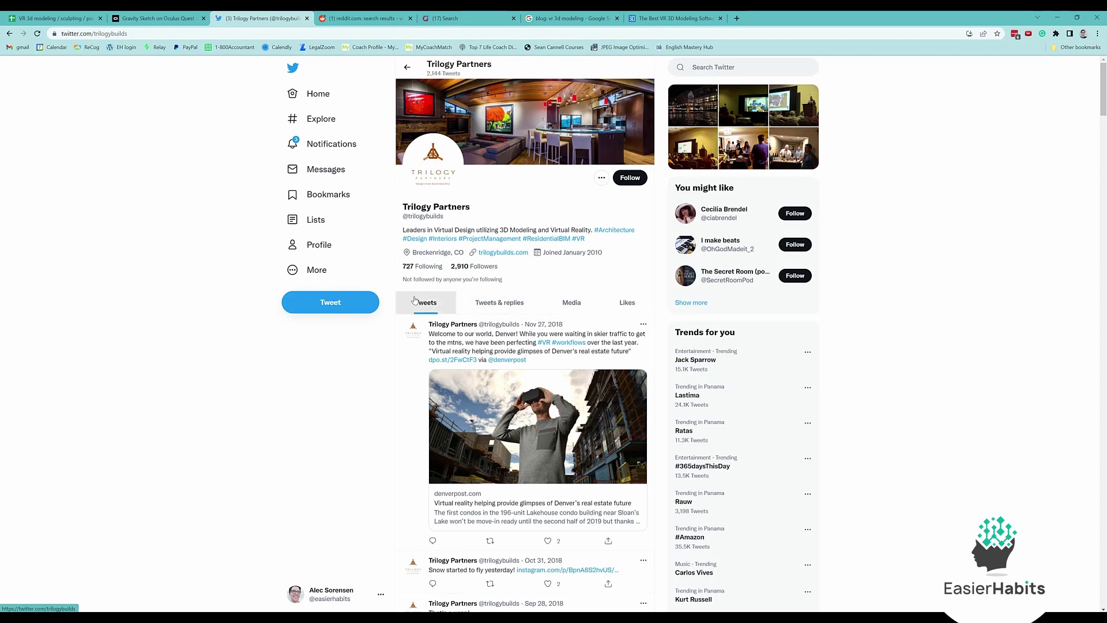
Step: Look through the tweets liked by Trilogy Partners, preview the accounts there, and open SketchUp's profile
click(615, 309)
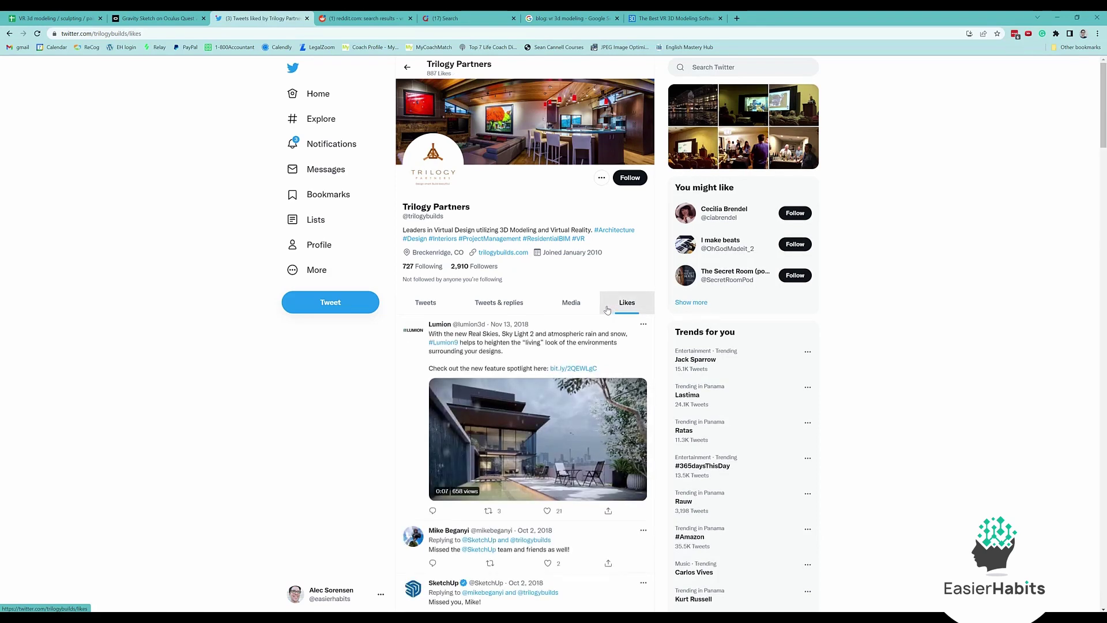
scroll(577, 373, down, 4)
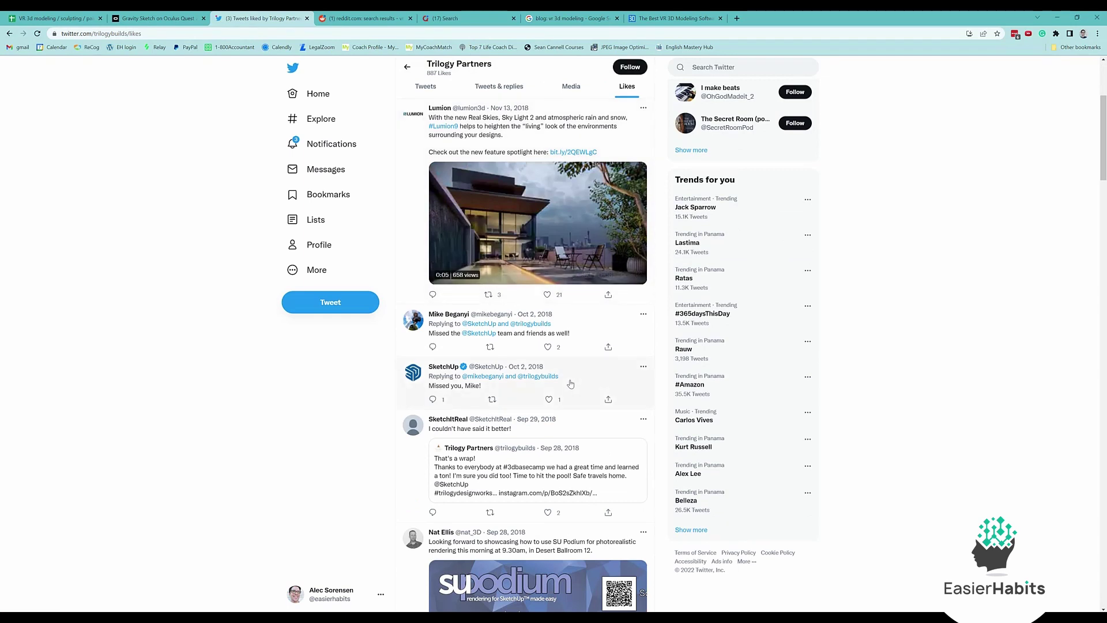
mouse_move(434, 366)
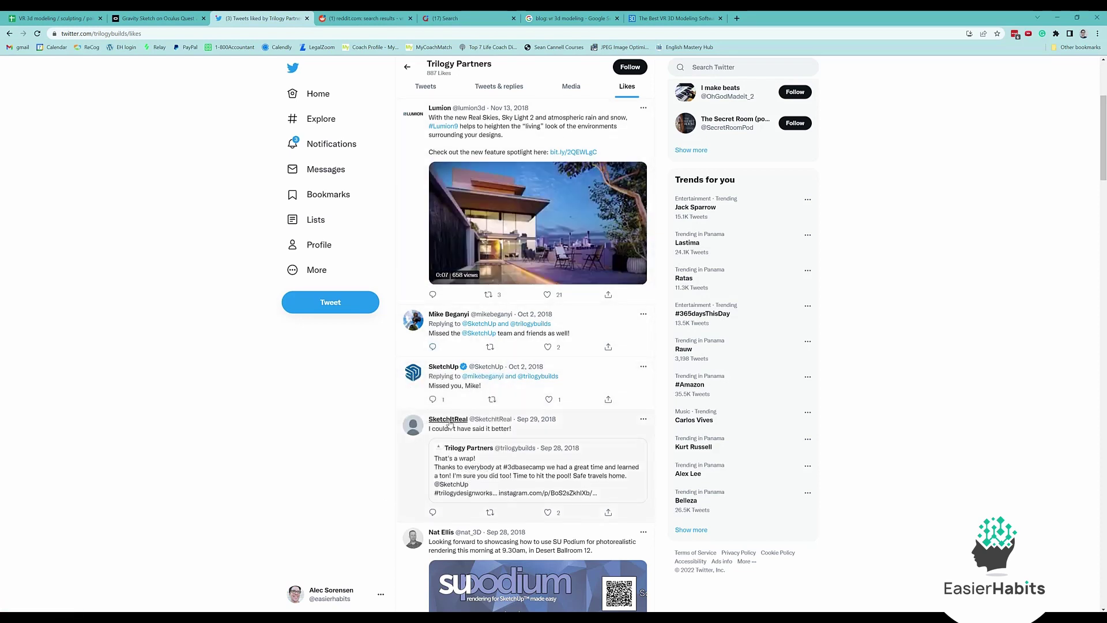
mouse_move(449, 423)
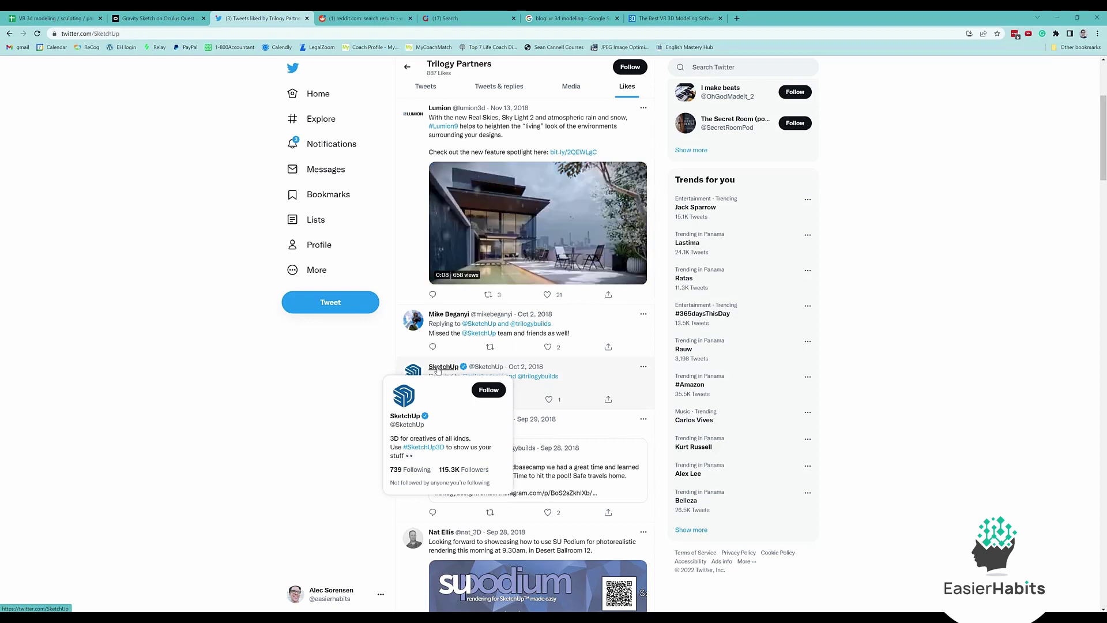
click(438, 371)
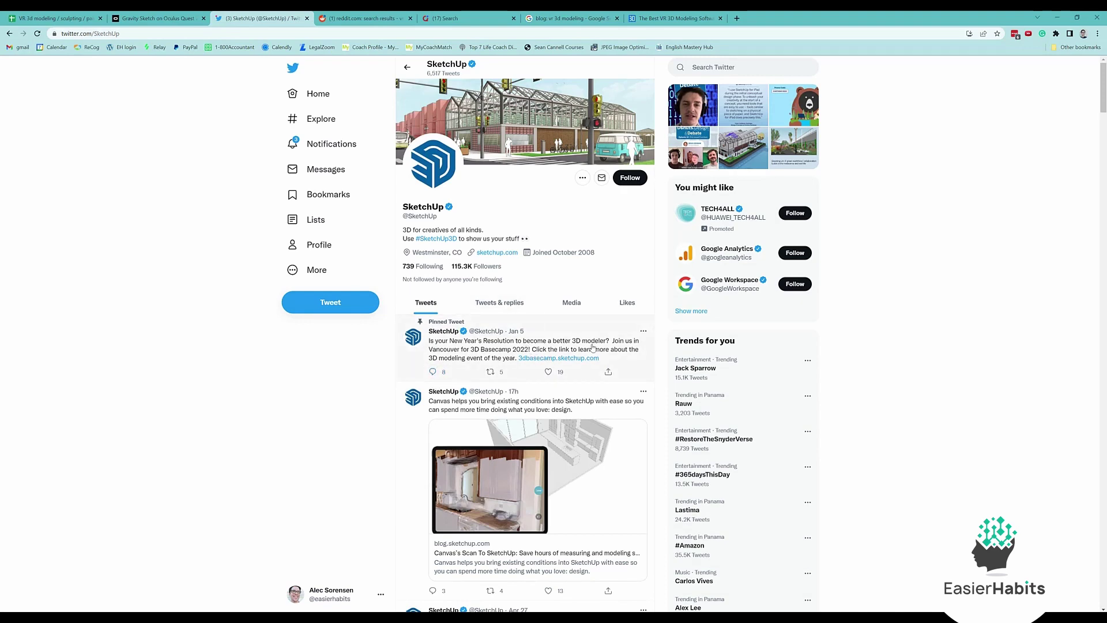
Step: Examine SketchUp's recent tweets and their engagement for relevance to 3D modeling
scroll(568, 354, down, 2)
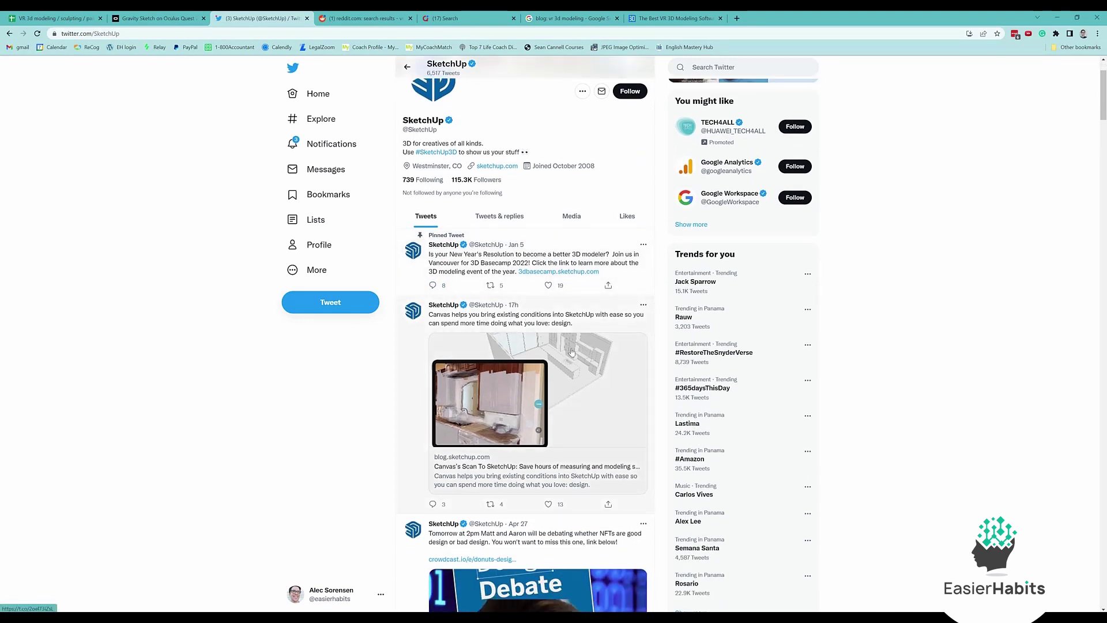
scroll(569, 352, down, 3)
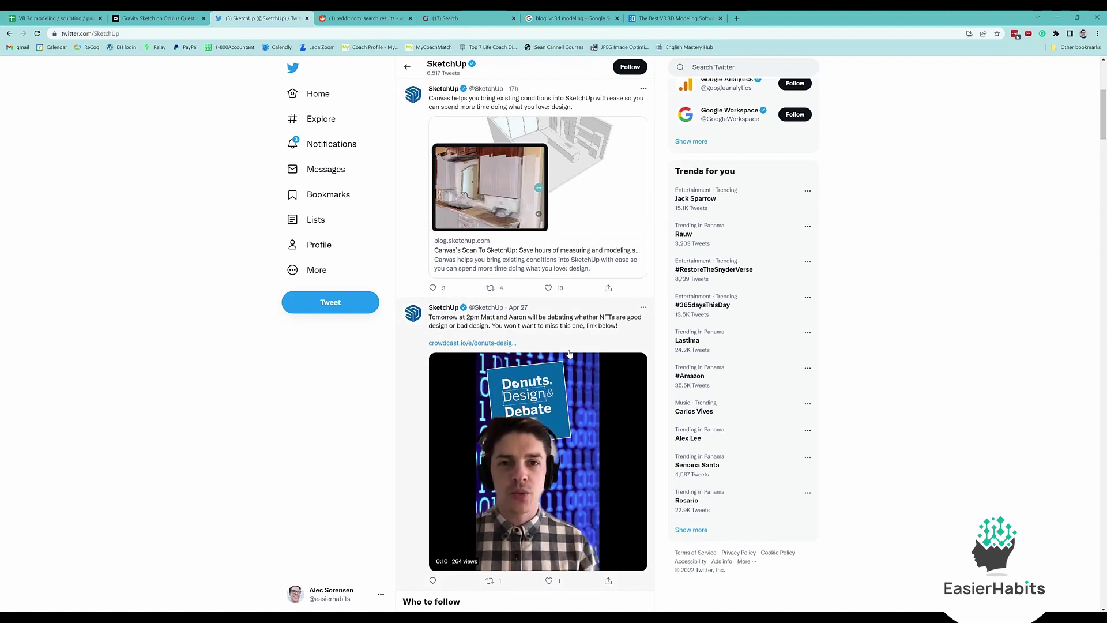
scroll(581, 404, down, 3)
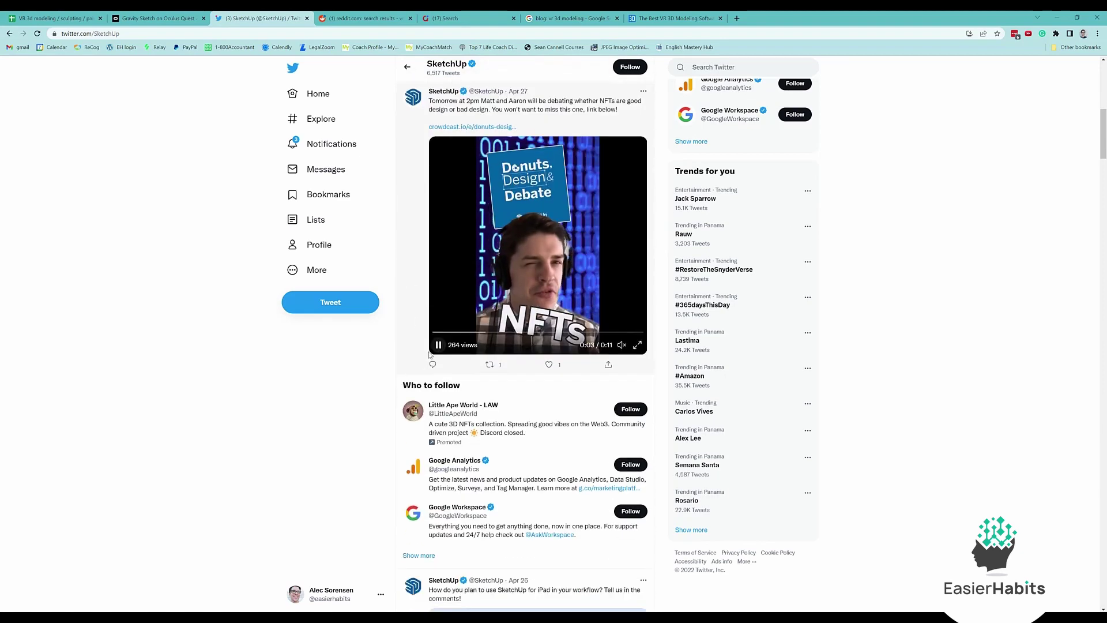
scroll(579, 432, down, 2)
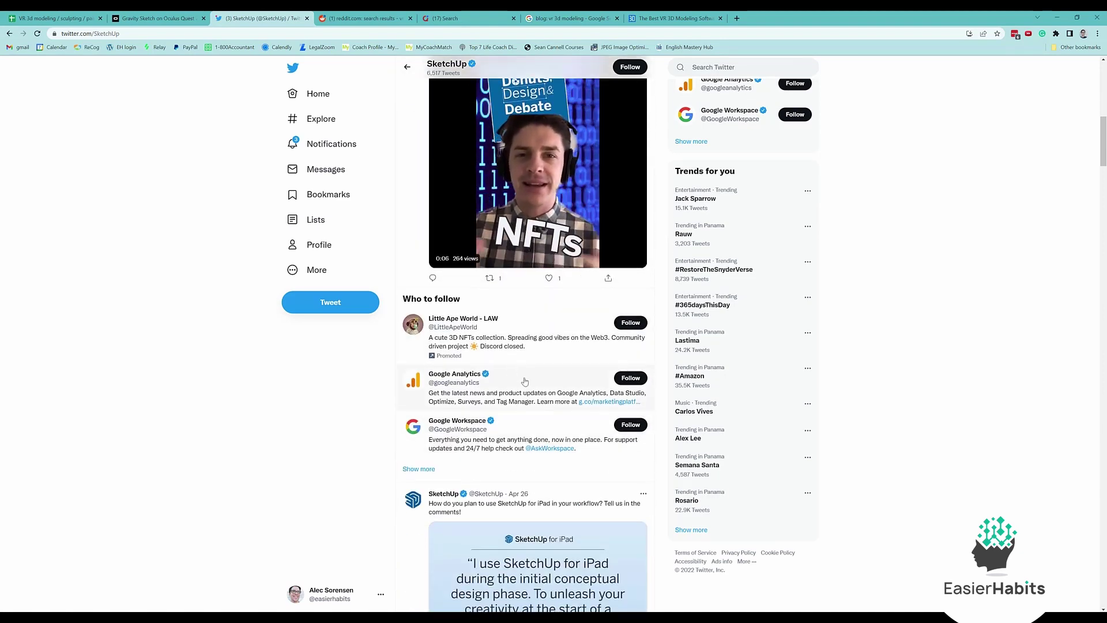
scroll(521, 383, down, 3)
scroll(529, 411, down, 2)
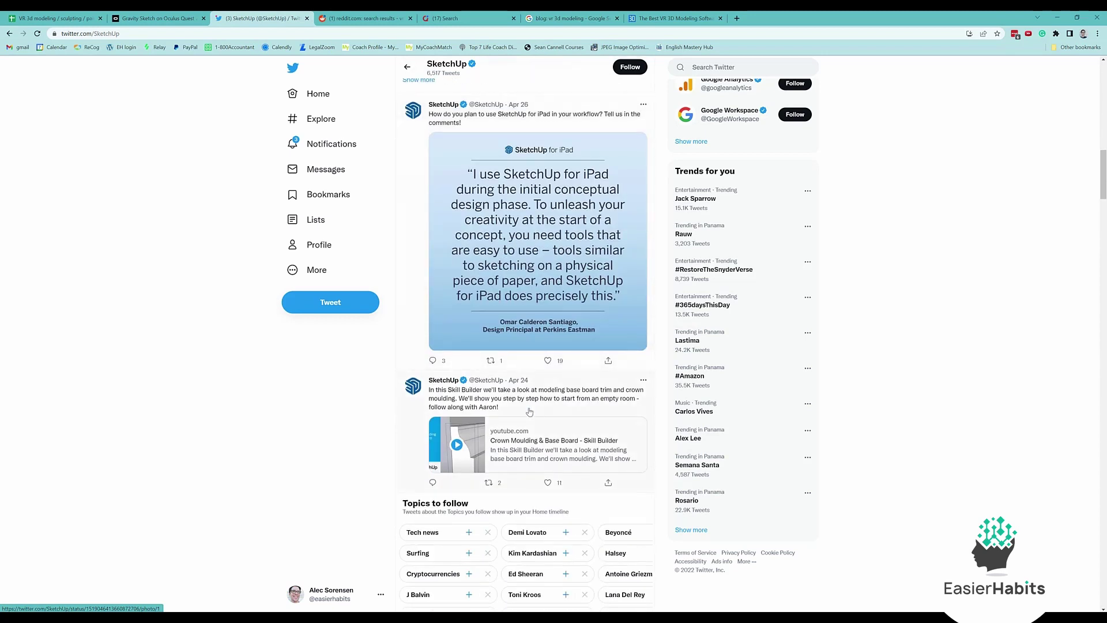
scroll(541, 431, down, 1)
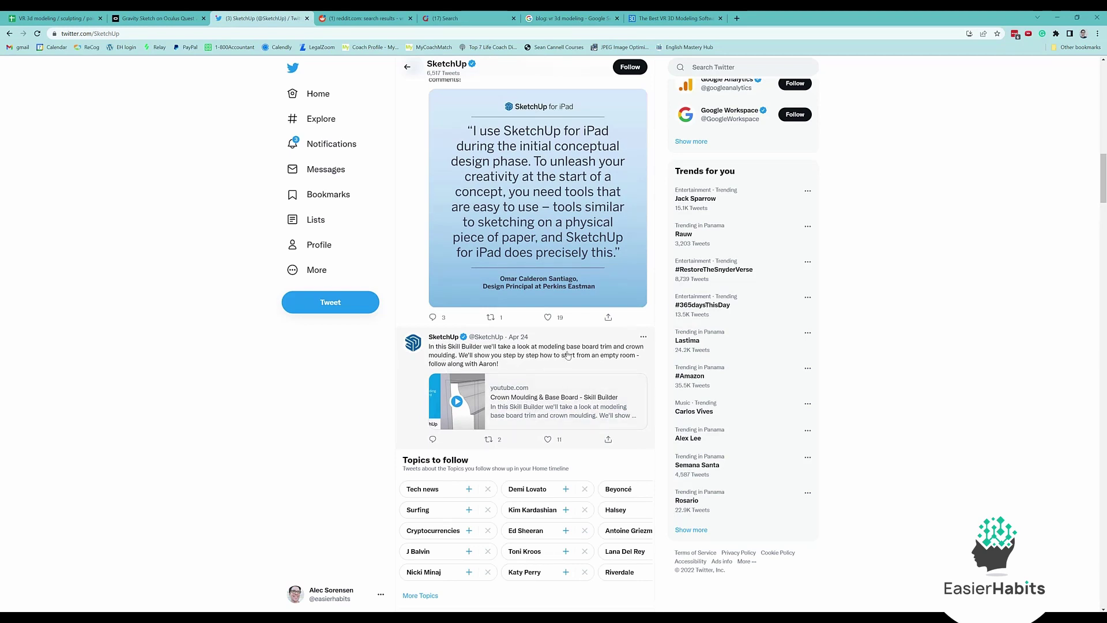
scroll(522, 382, down, 6)
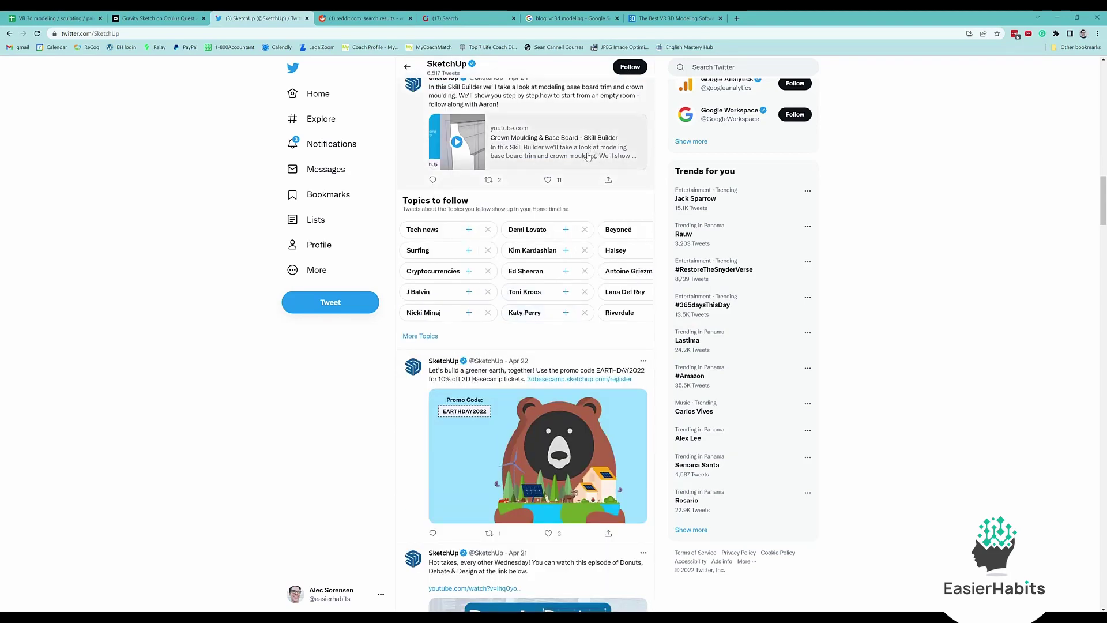
scroll(584, 163, up, 15)
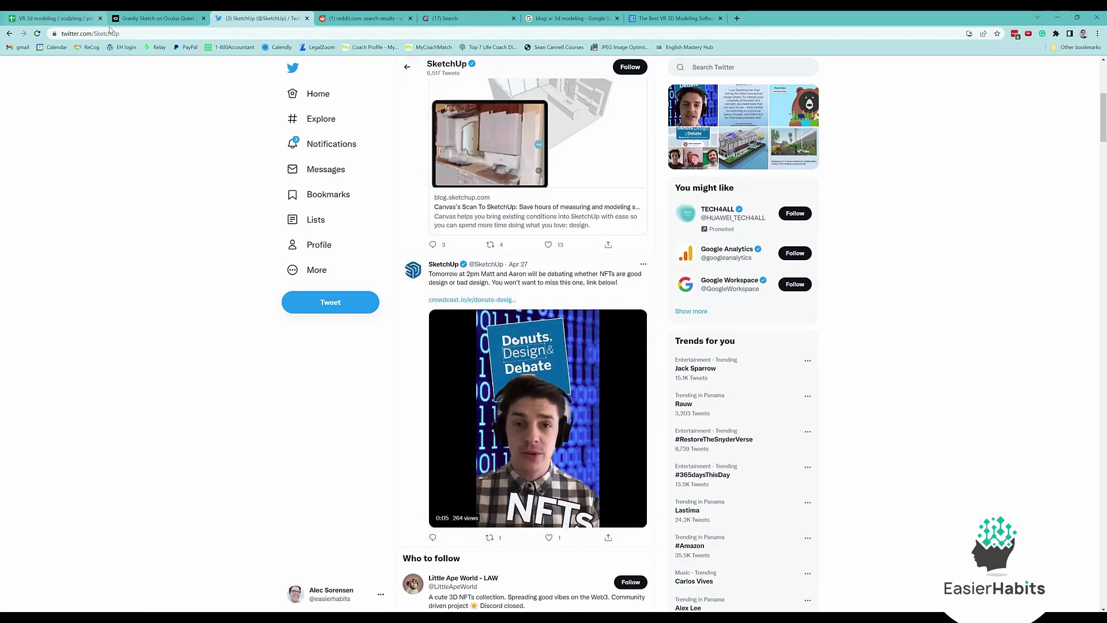
Step: Copy SketchUp's profile address and replace the first Group entry in the spreadsheet's Social sheet with SketchUp
click(128, 34)
key(ctrl+c)
scroll(591, 248, up, 5)
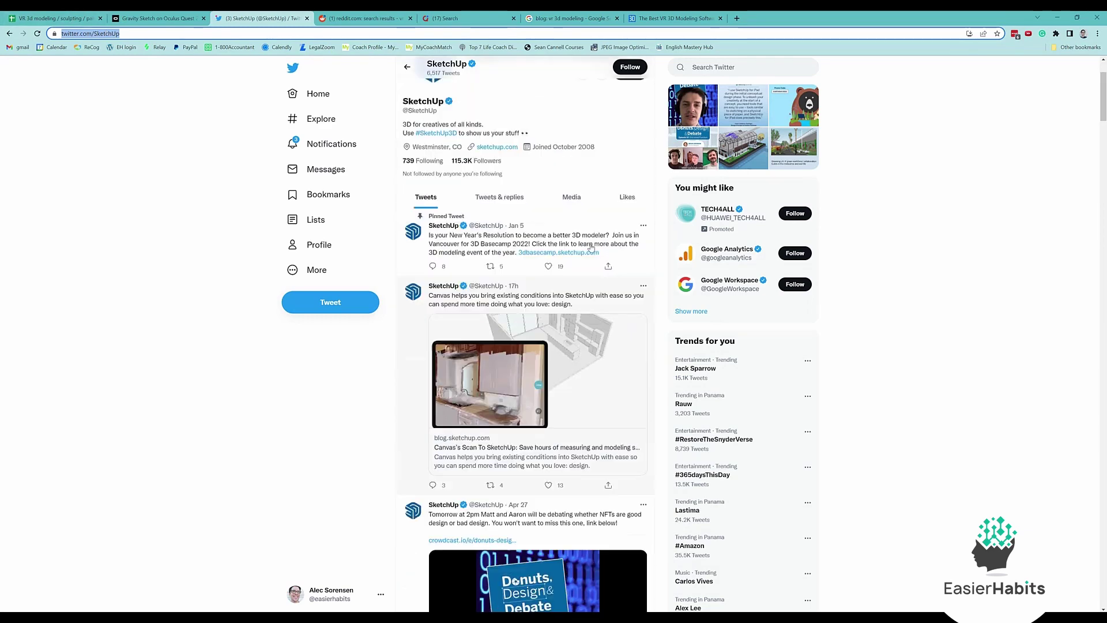
click(53, 18)
click(60, 155)
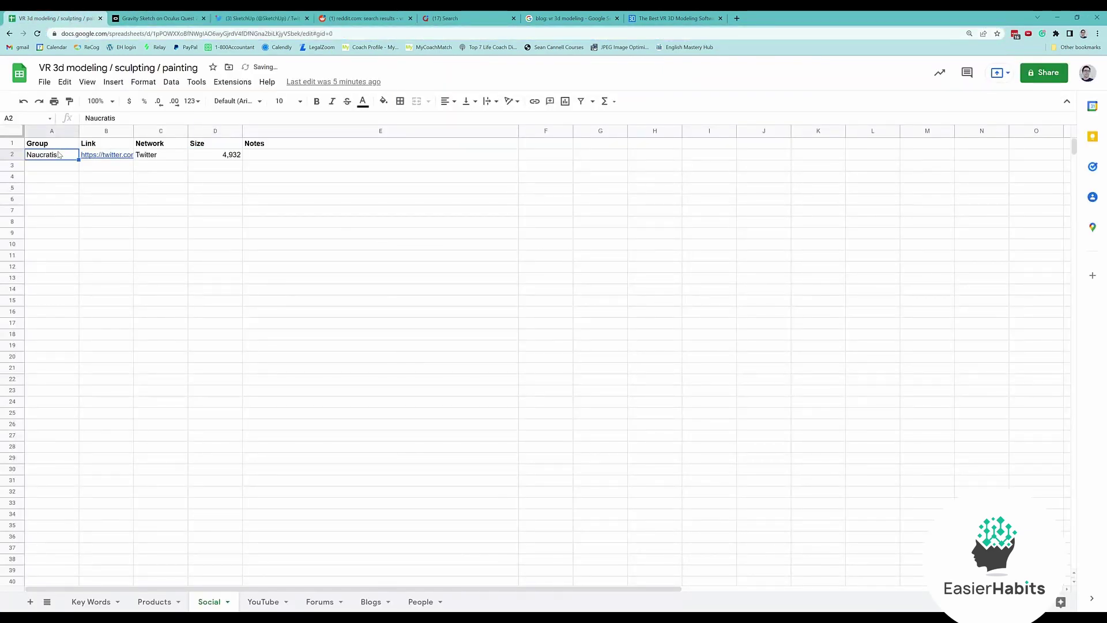
key(ctrl+v)
key(ctrl+z)
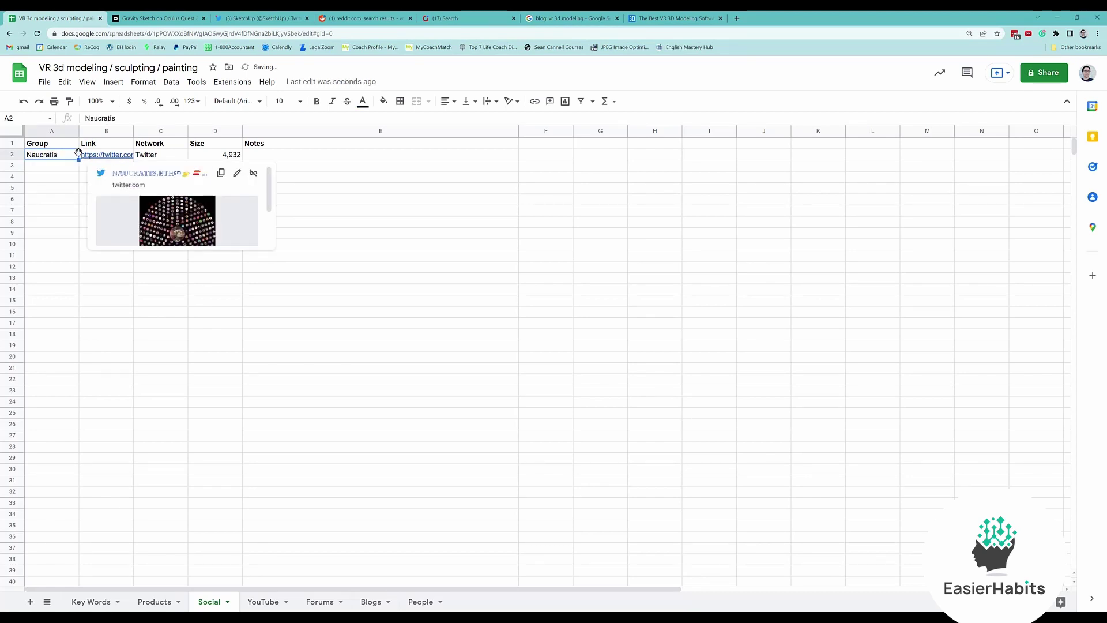
text(SketchUp)
key(Tab)
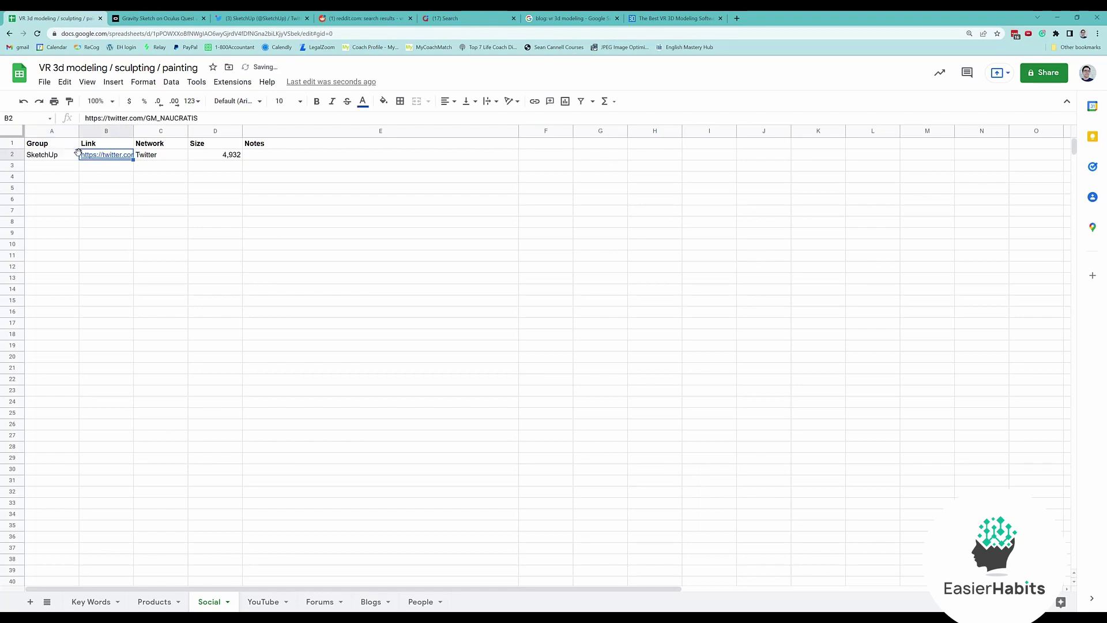
Step: Replace the SketchUp row's Link with the copied Twitter profile address and widen the Link column to fit it
key(ctrl+v)
drag(132, 132, 199, 132)
click(228, 158)
click(293, 168)
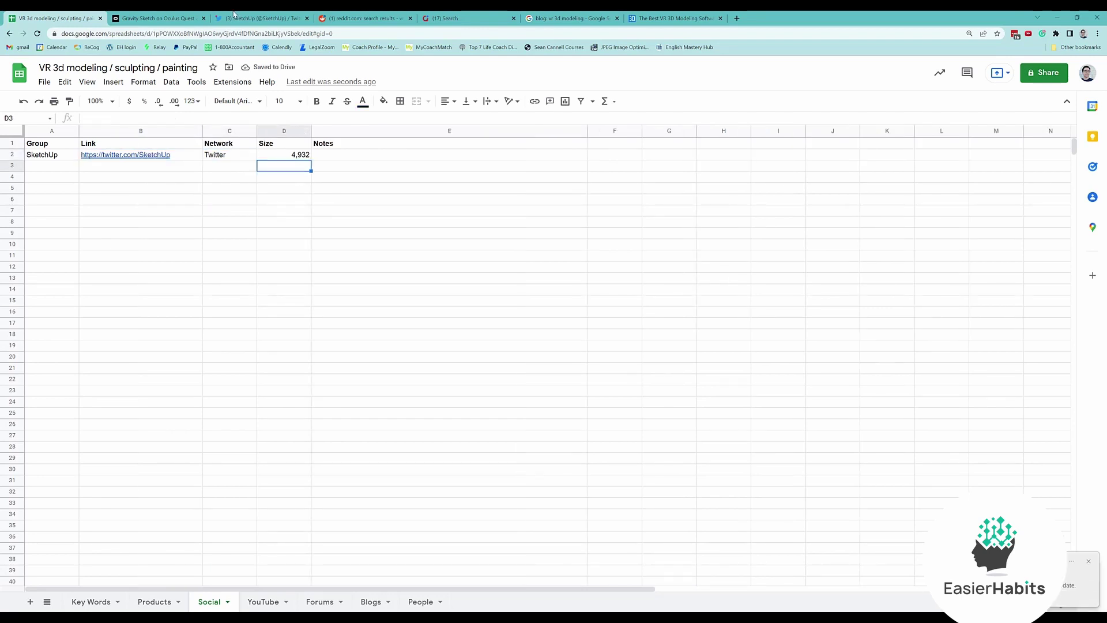
Step: Check SketchUp's follower count on its Twitter profile and set the SketchUp row's Size to 115K in the Social sheet
click(260, 18)
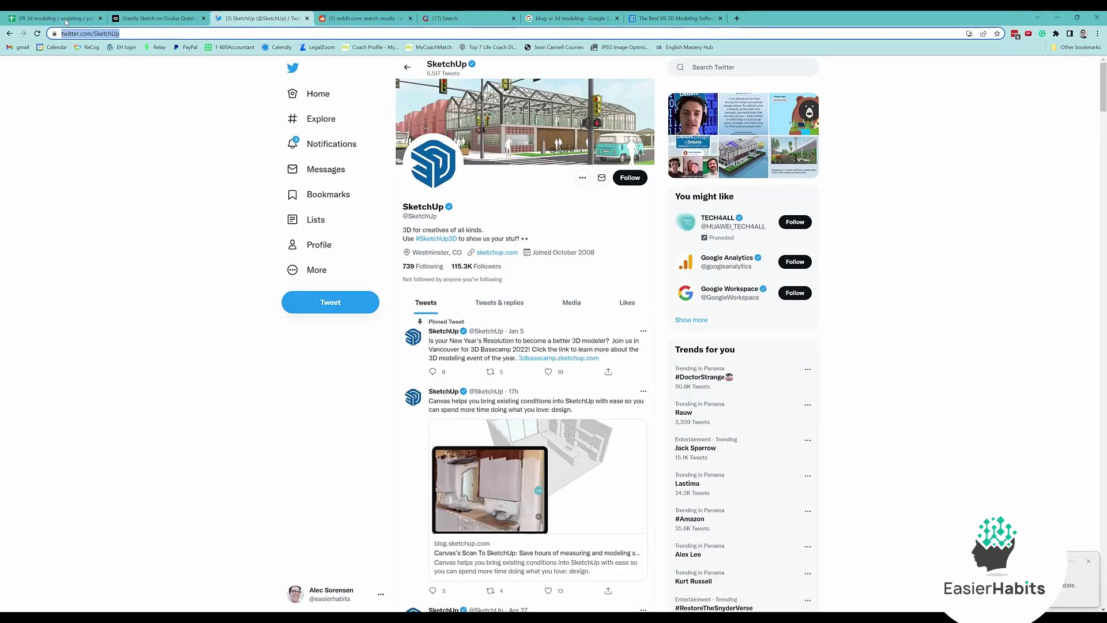
click(67, 19)
click(287, 154)
text(")
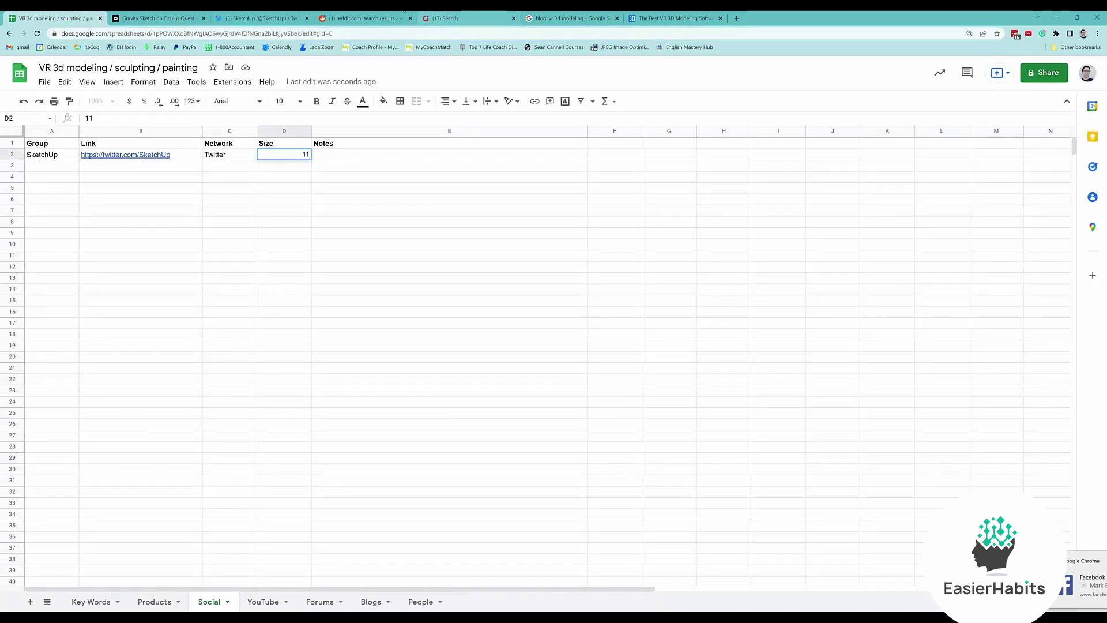
click(274, 18)
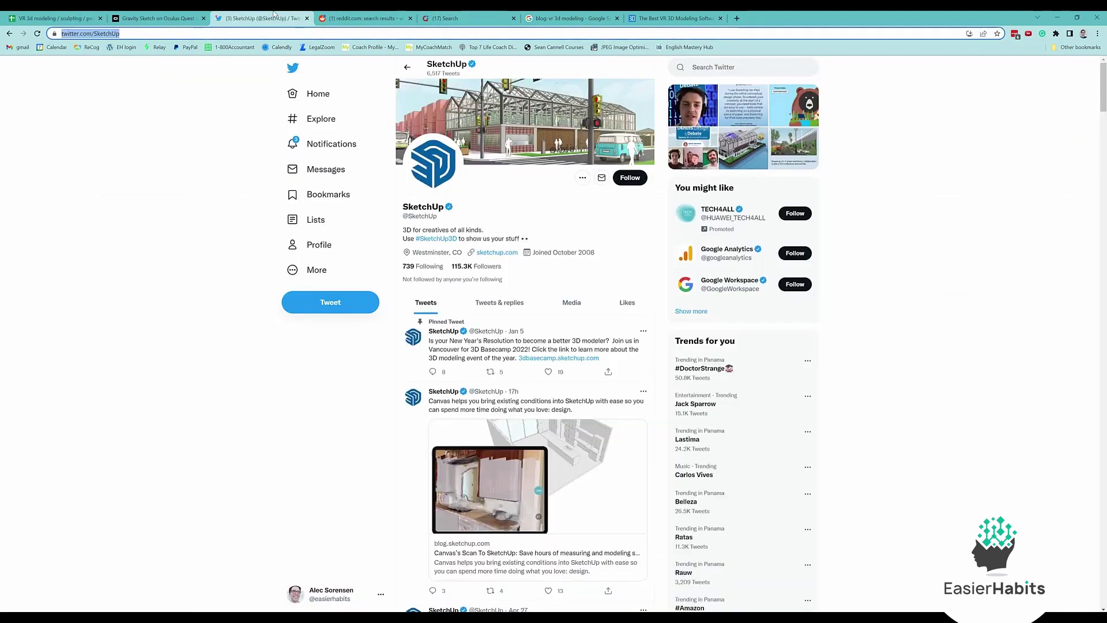
click(64, 16)
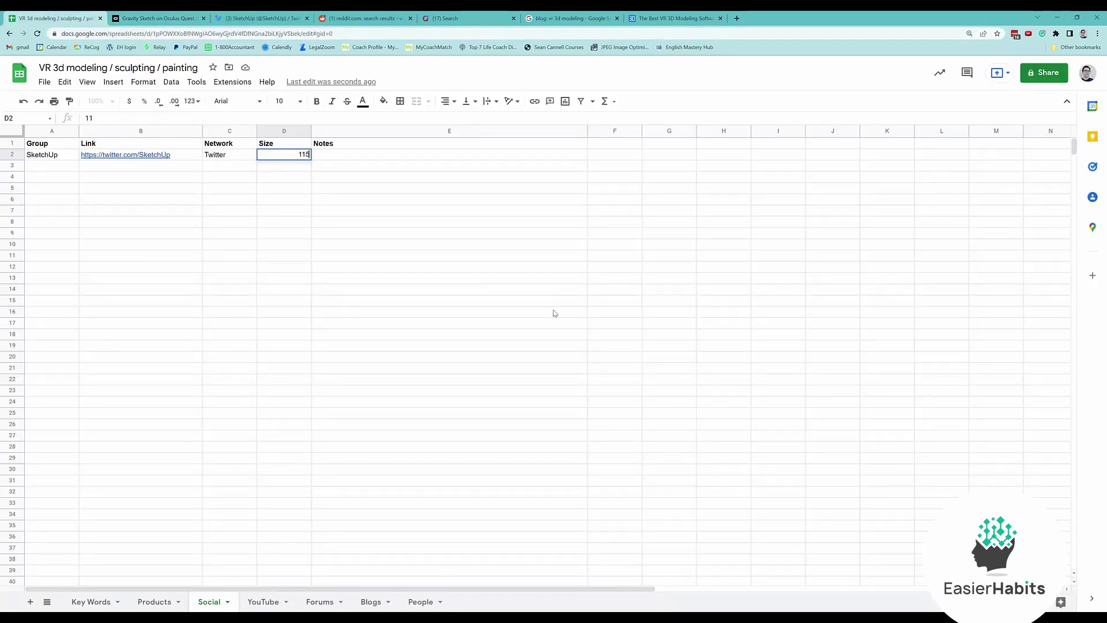
key(Tab)
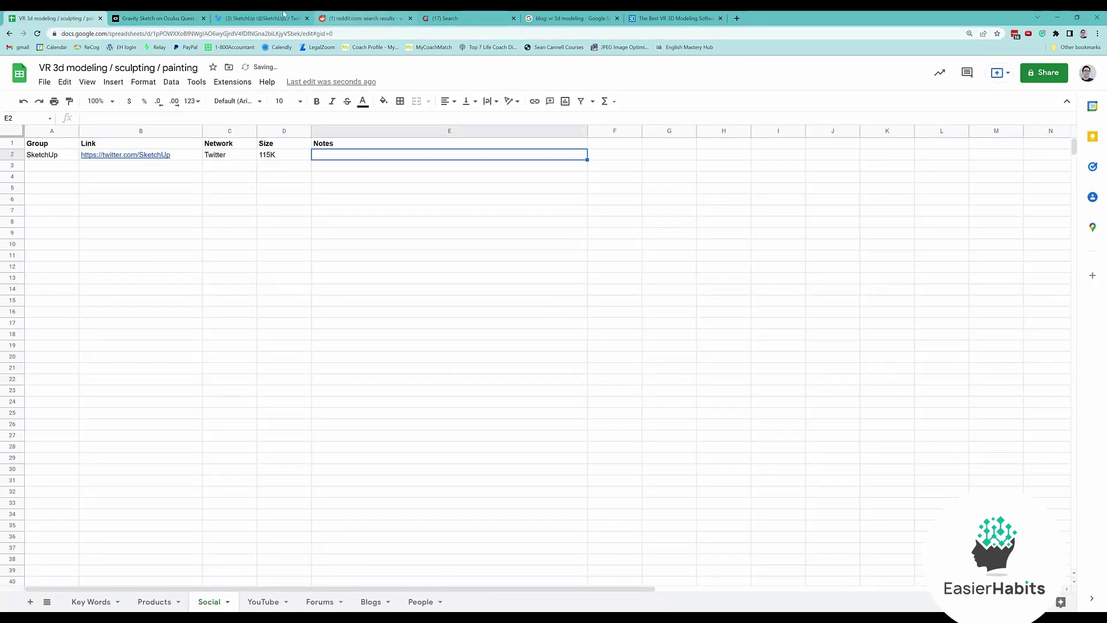
Step: Check SketchUp's Twitter posts and enter "All the 3d people are into NFTs," in the SketchUp row's Notes
click(262, 18)
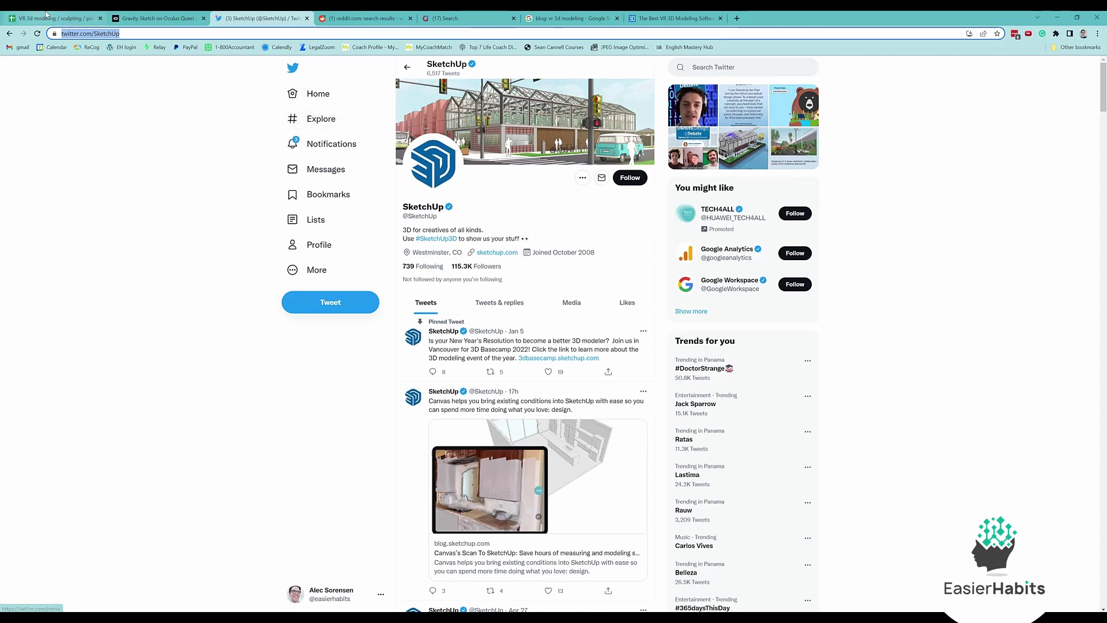
click(46, 15)
text(EV)
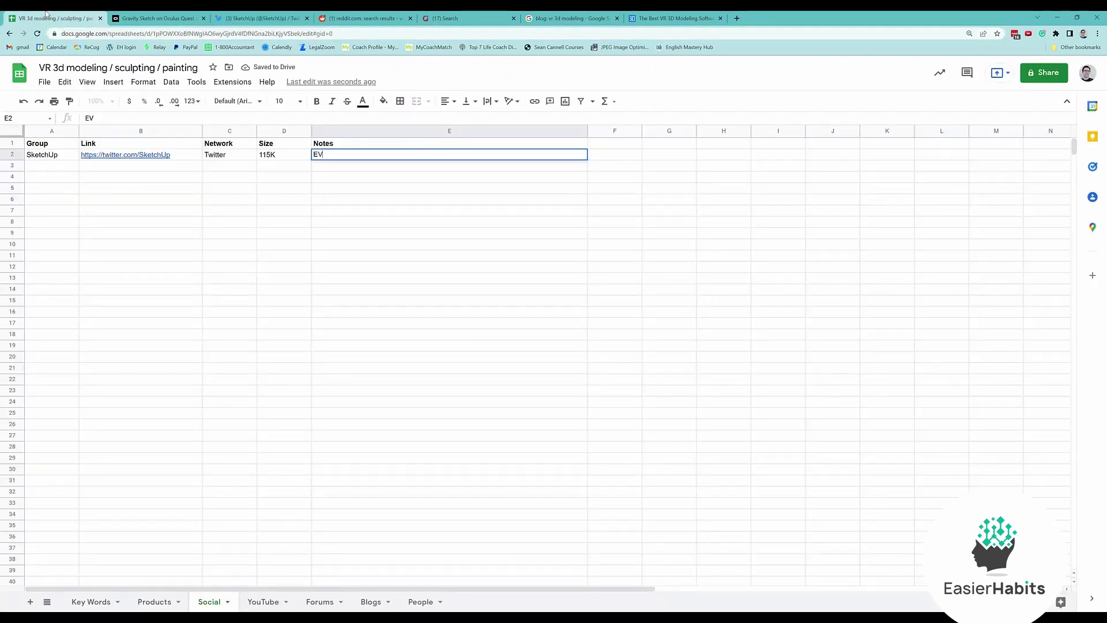
text(all the)
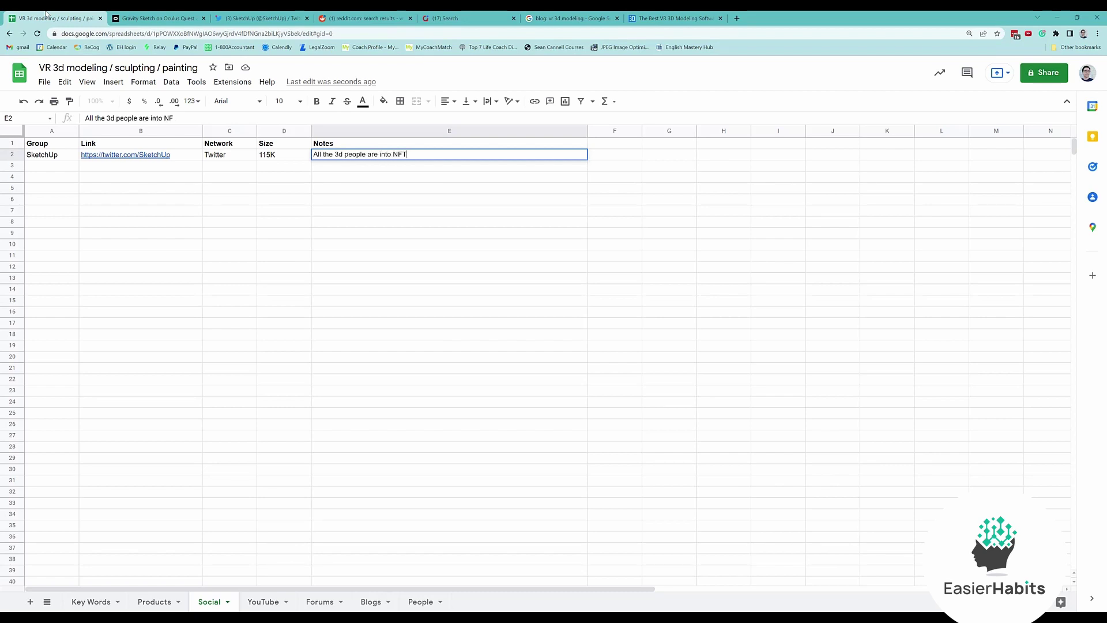
text(3d people are into NFTs)
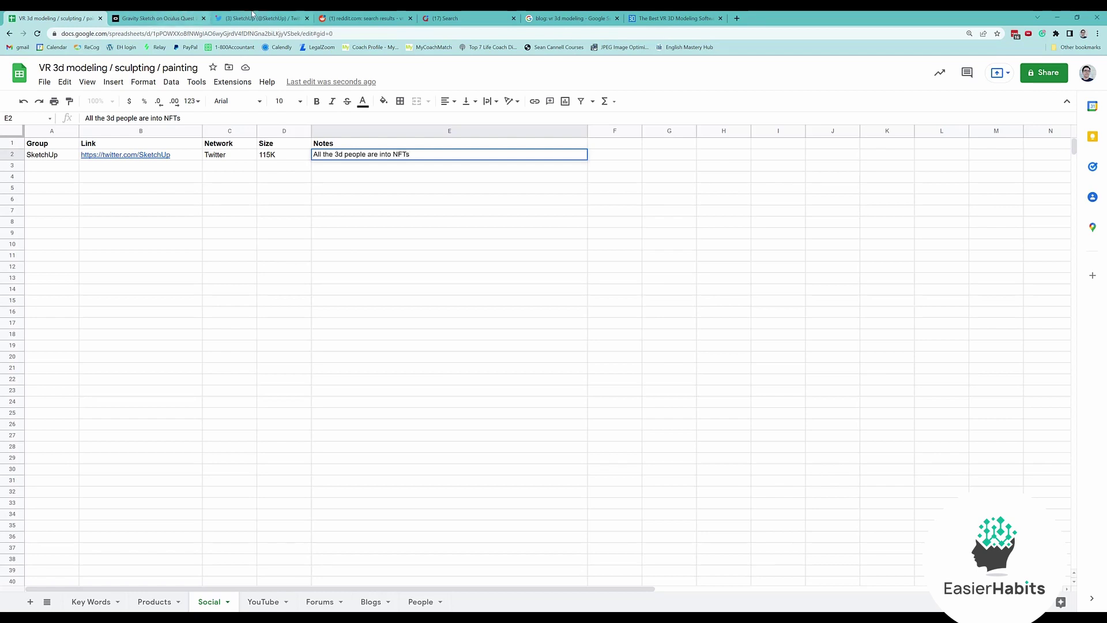
click(268, 18)
scroll(557, 283, down, 2)
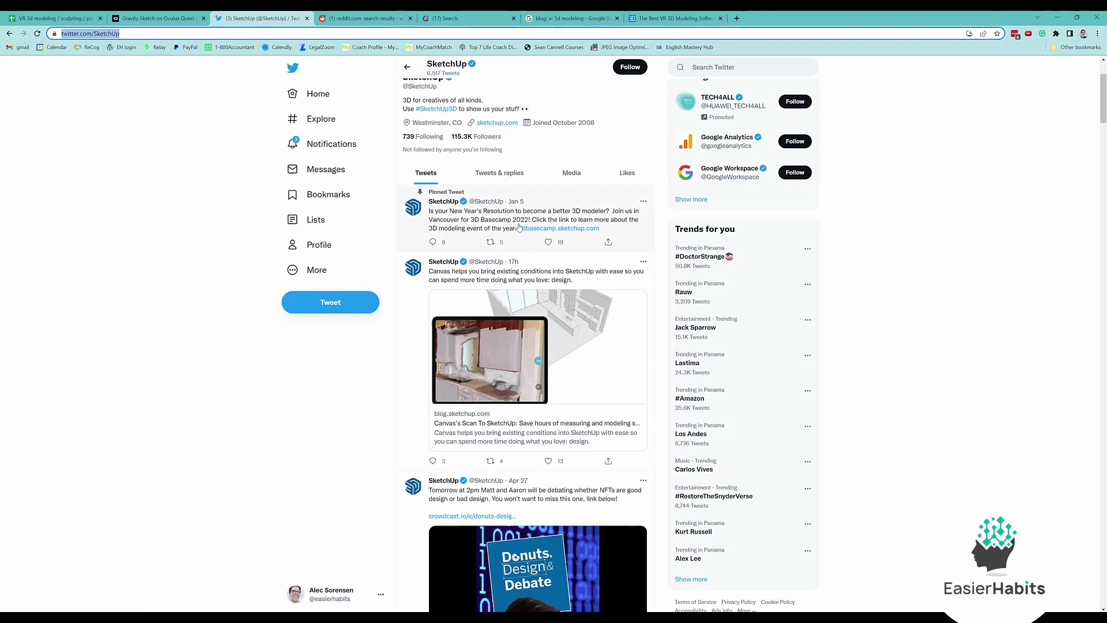
click(160, 14)
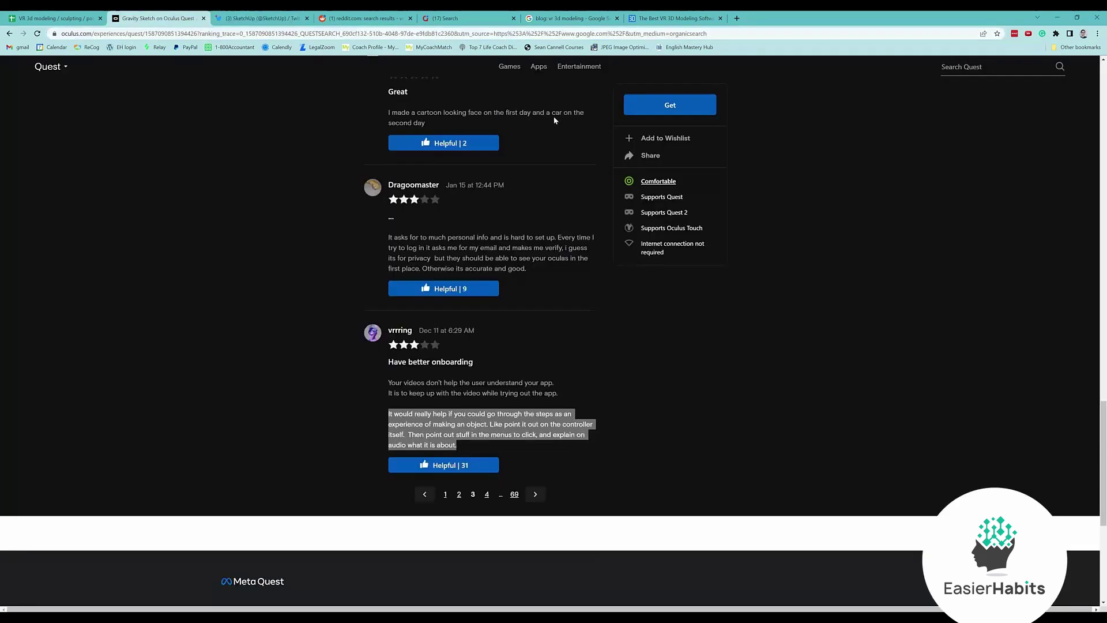
click(55, 18)
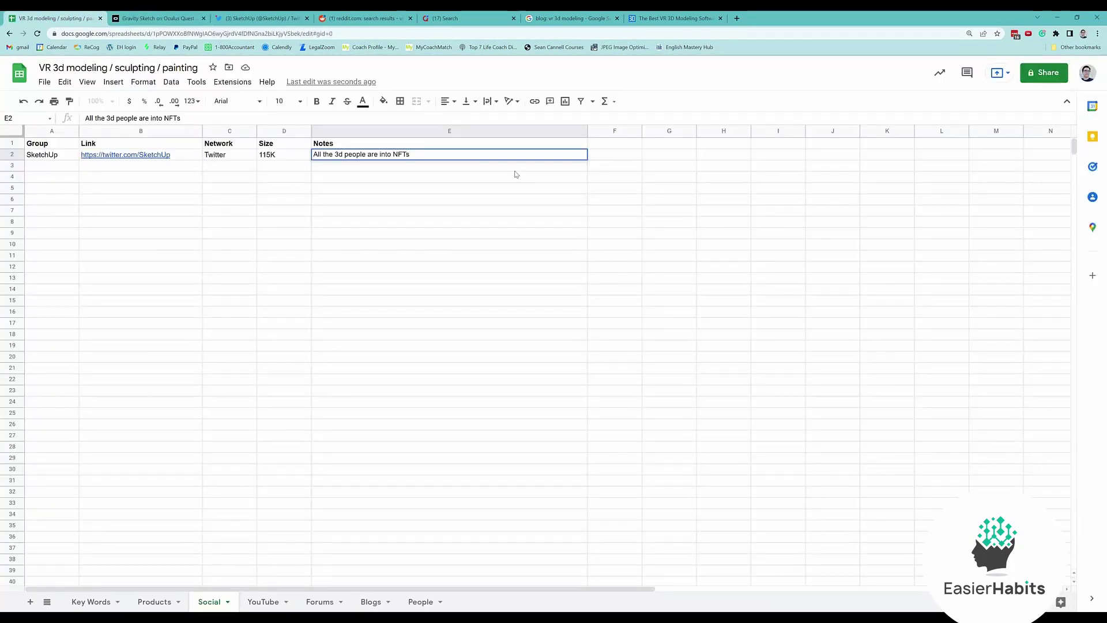
text(#D)
key(BackSpace)
key(BackSpace)
Step: Add a new sheet after the People sheet and name it Conferences
click(30, 602)
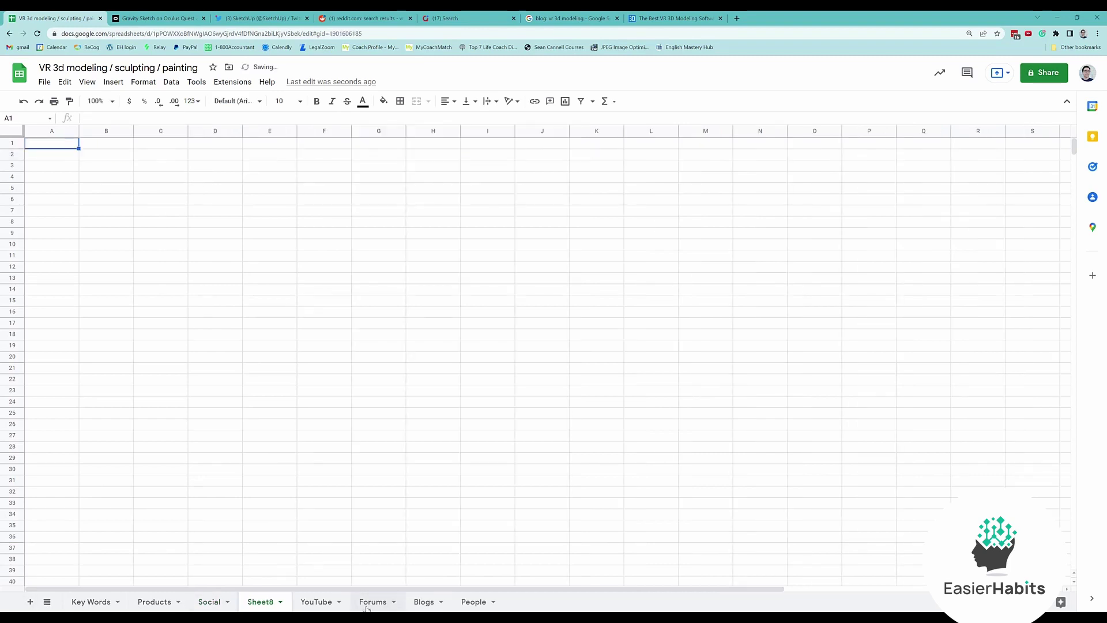
drag(271, 606, 486, 604)
double_click(486, 604)
text(Confe)
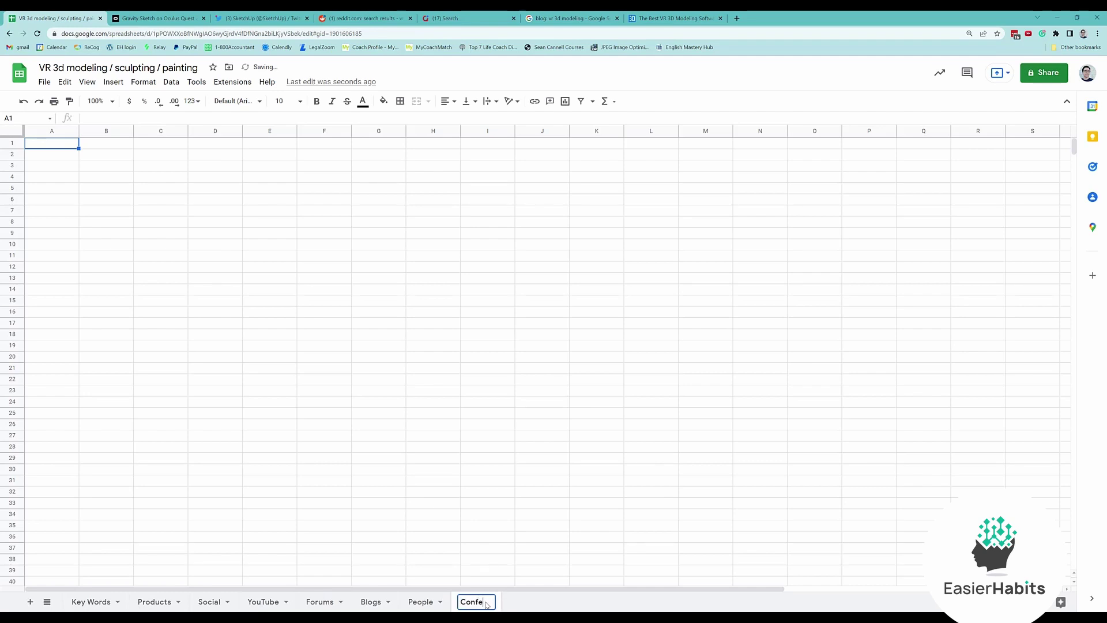
text(rences)
key(Return)
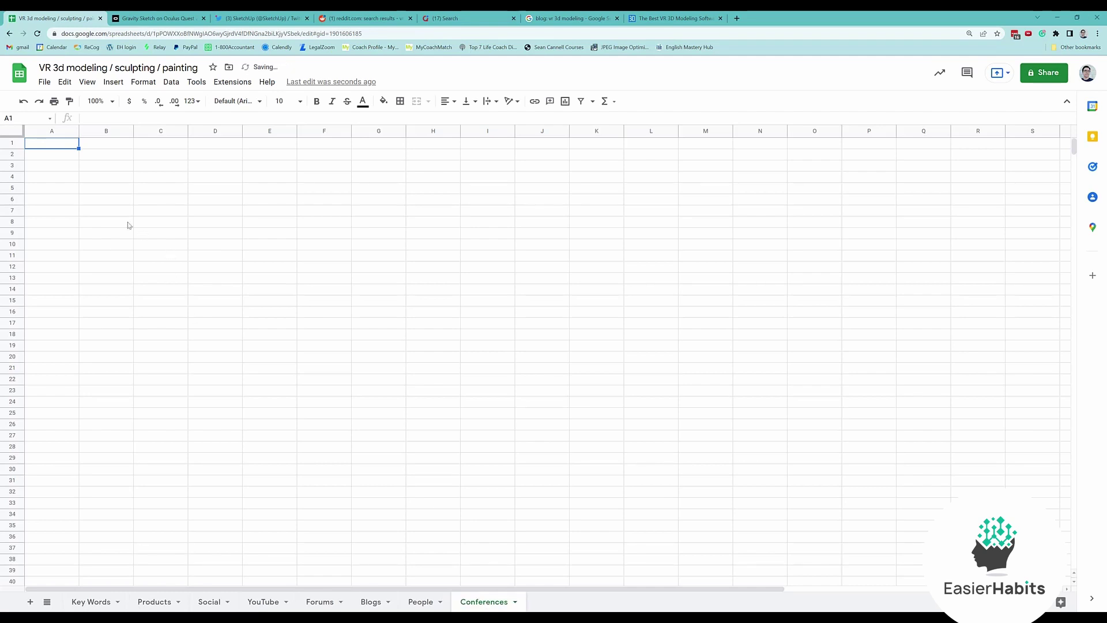
Step: Enter 3d Basecamp in cell A2 as the first entry of the Conferences sheet
click(66, 154)
key(ctrl+v)
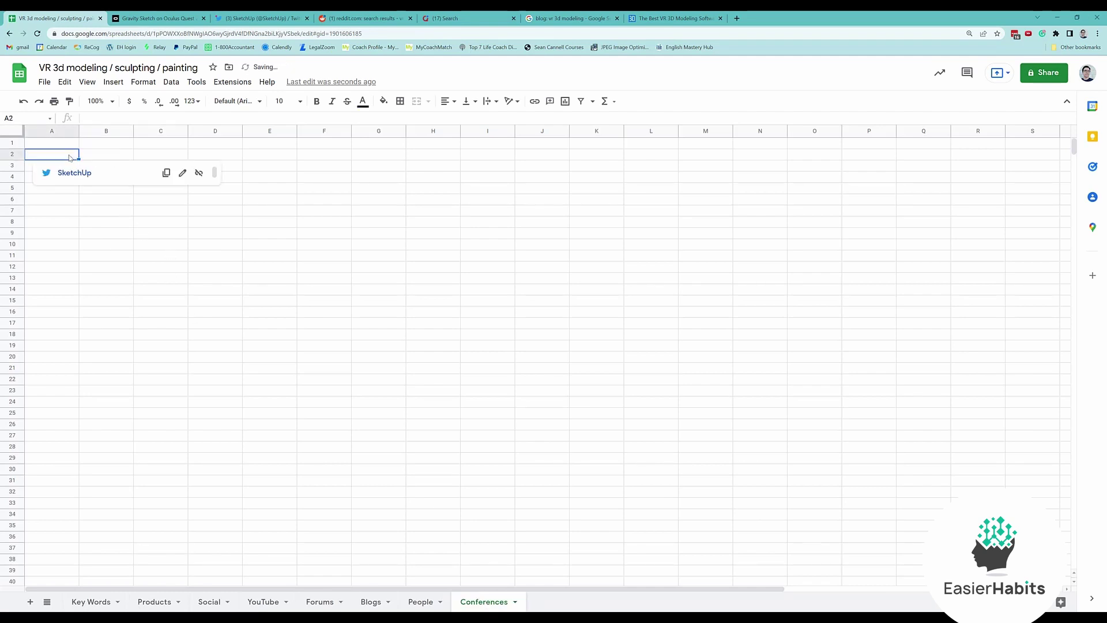
text(3d Basecampe)
click(70, 157)
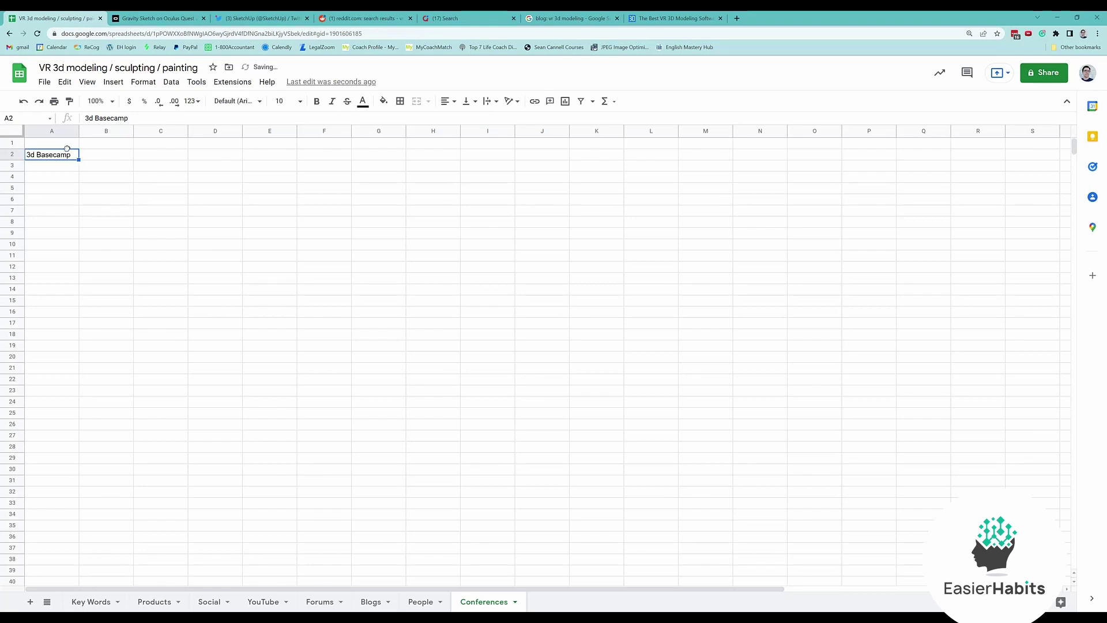
Step: Add the bold column headers Conference, Link and Notes in row 1 of the Conferences sheet
click(66, 143)
key(ctrl+b)
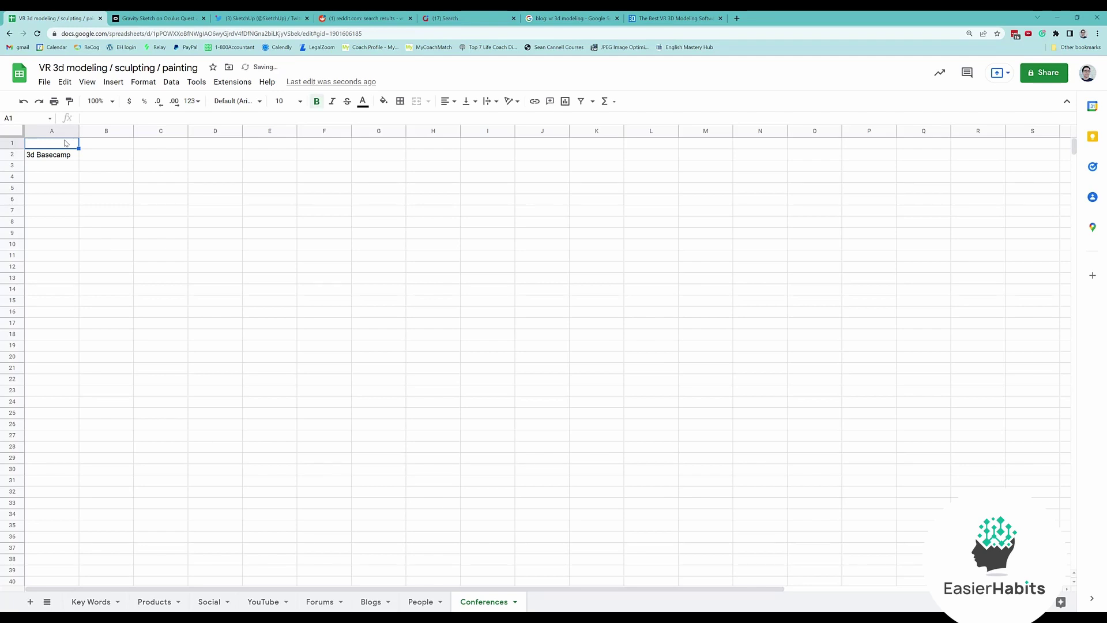
text(Conference)
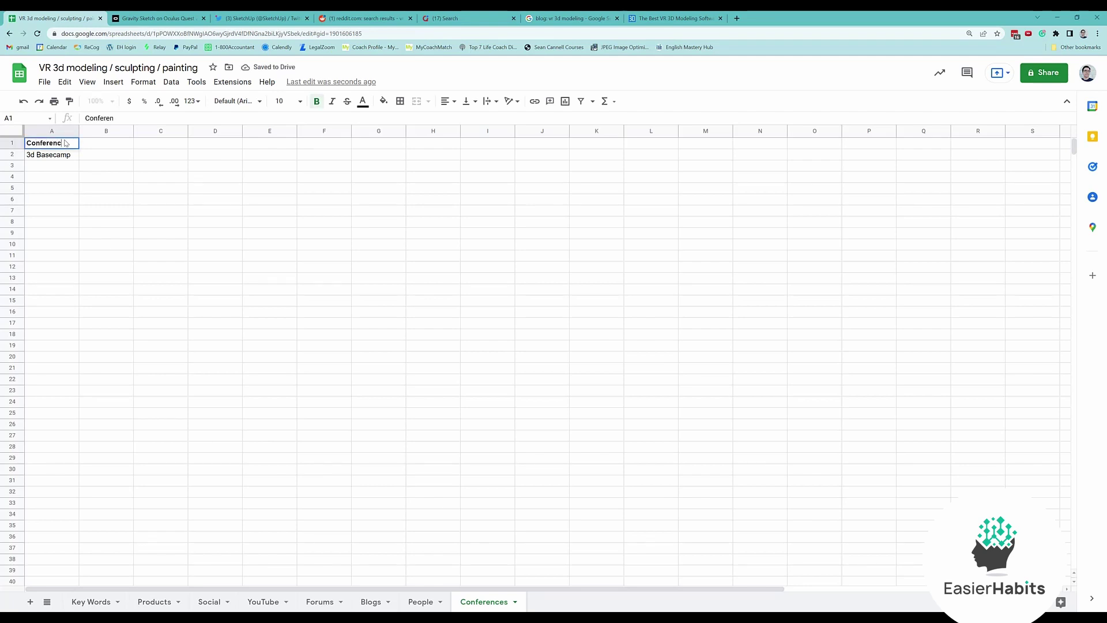
key(Tab)
text(Link)
key(BackSpace)
key(BackSpace)
key(BackSpace)
key(BackSpace)
key(ctrl+b)
text(Link)
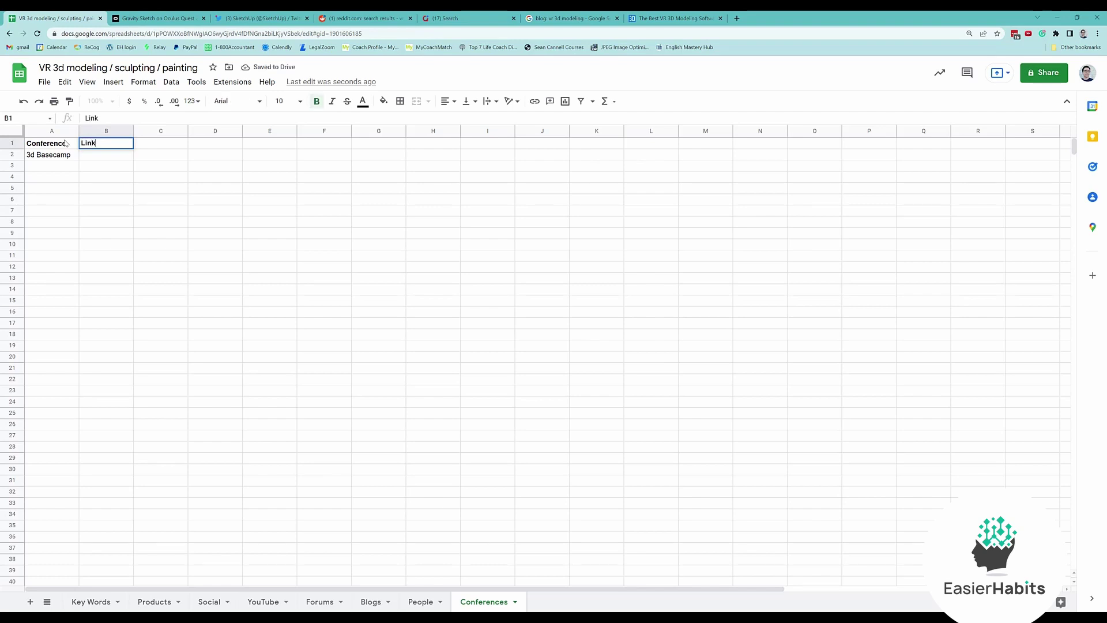
key(ctrl+b)
key(Tab)
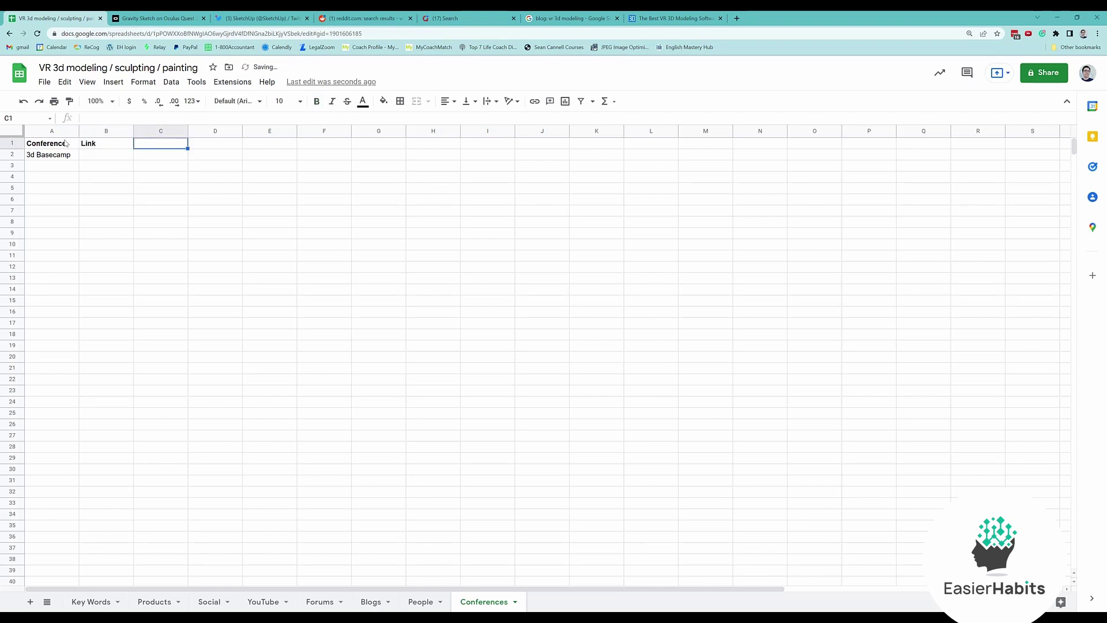
key(ctrl+b)
text(Notes)
click(186, 292)
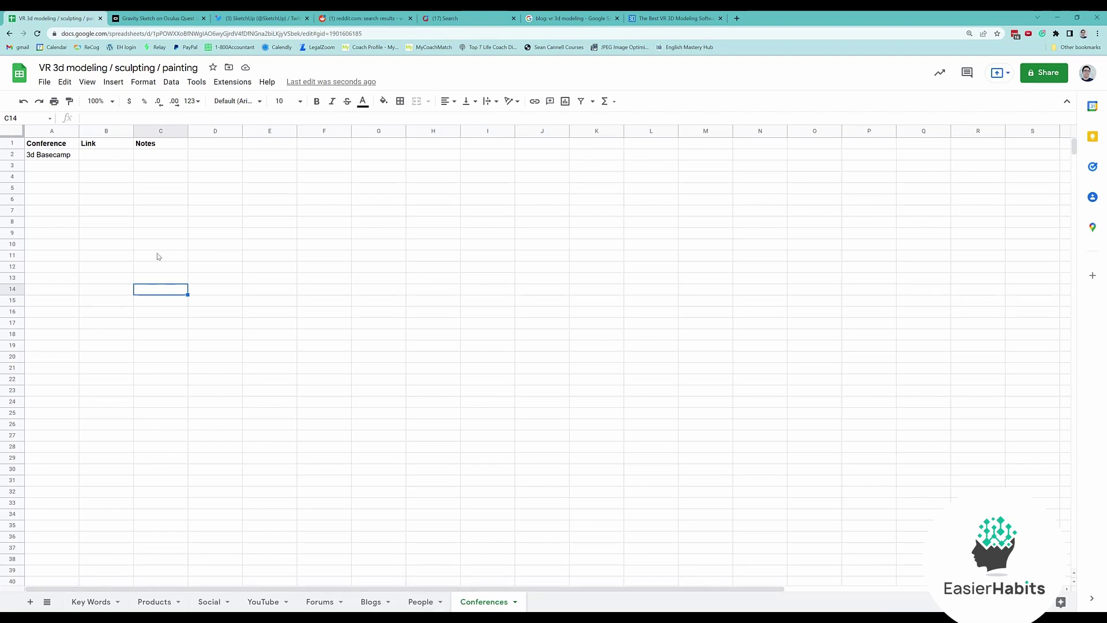
Step: Enter "Look up keynote speakers at 3d Basecamp" in the Notes cell of the 3d Basecamp row
click(145, 158)
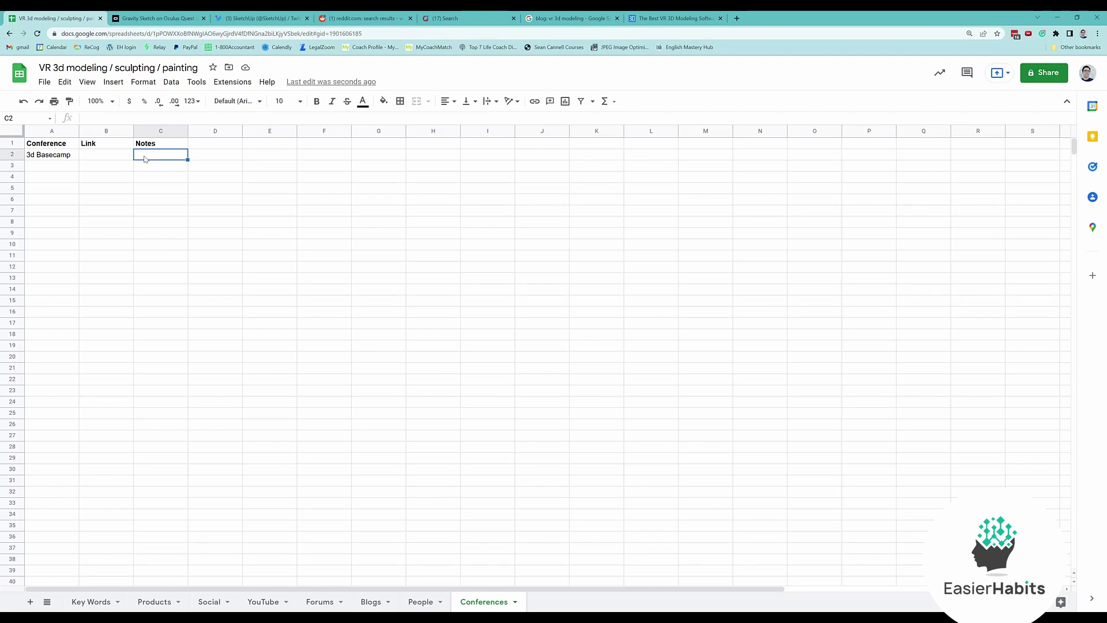
text(Look )
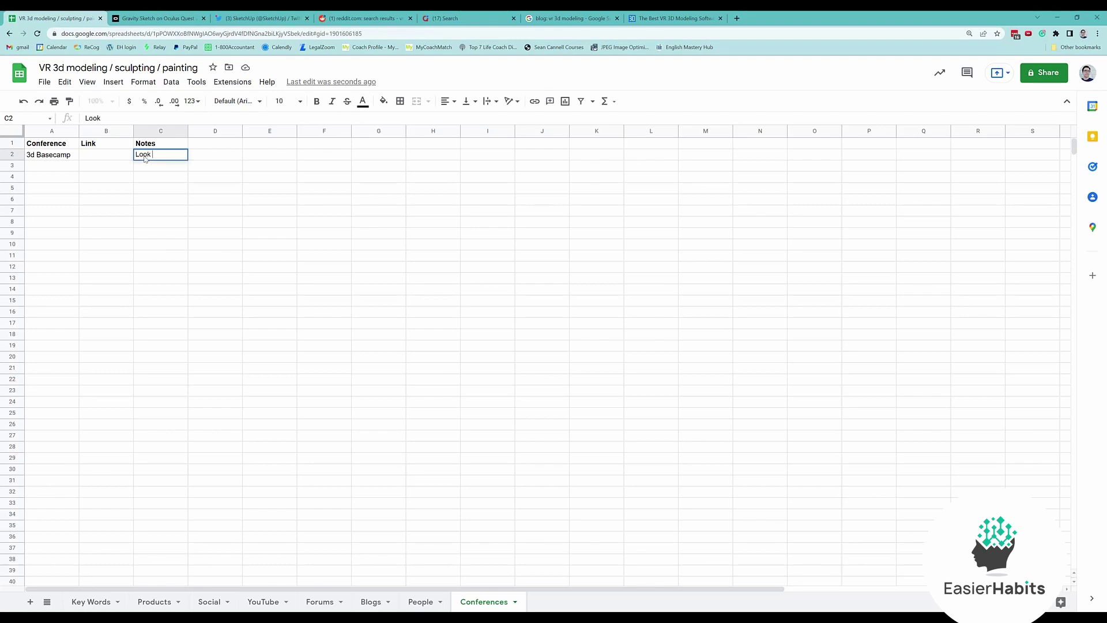
text(up keynote )
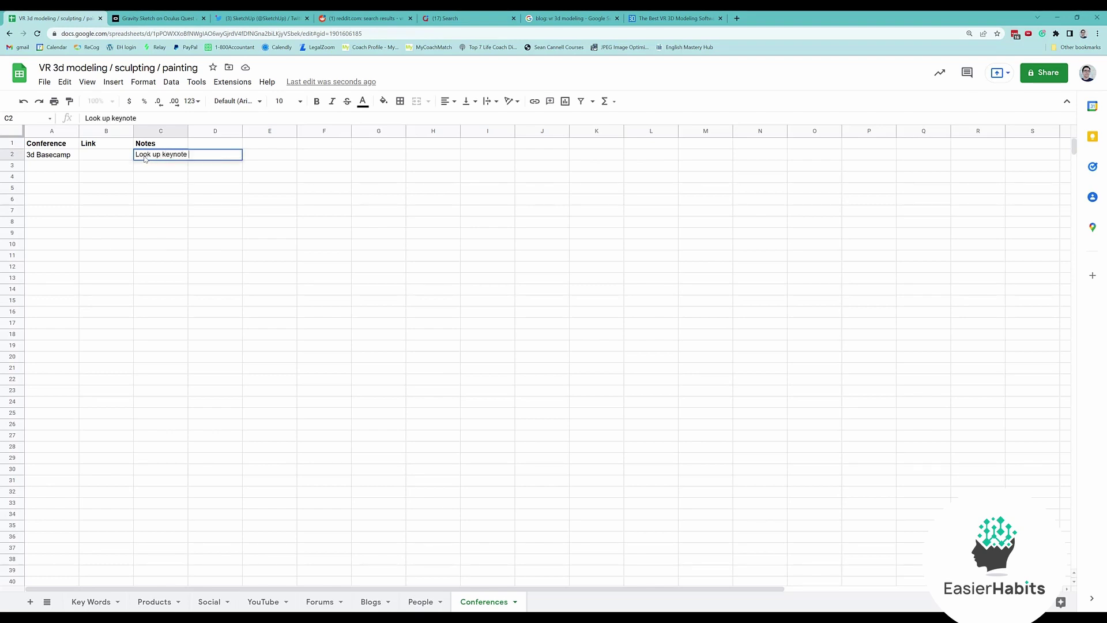
text(speaker)
text(s at 3d B)
text(asecampe)
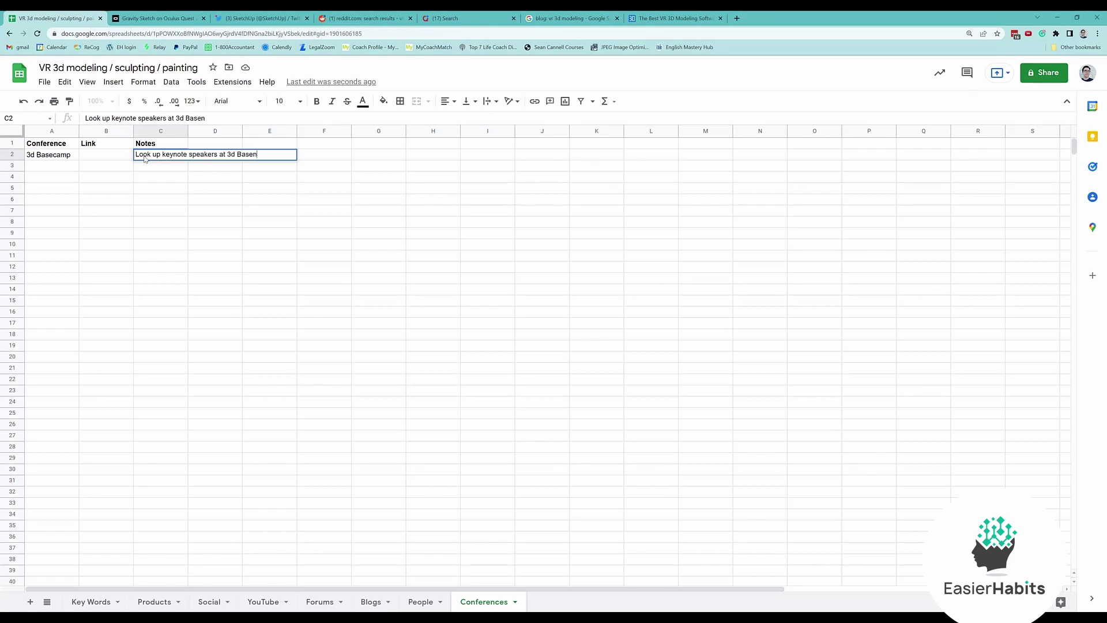
key(BackSpace)
click(198, 253)
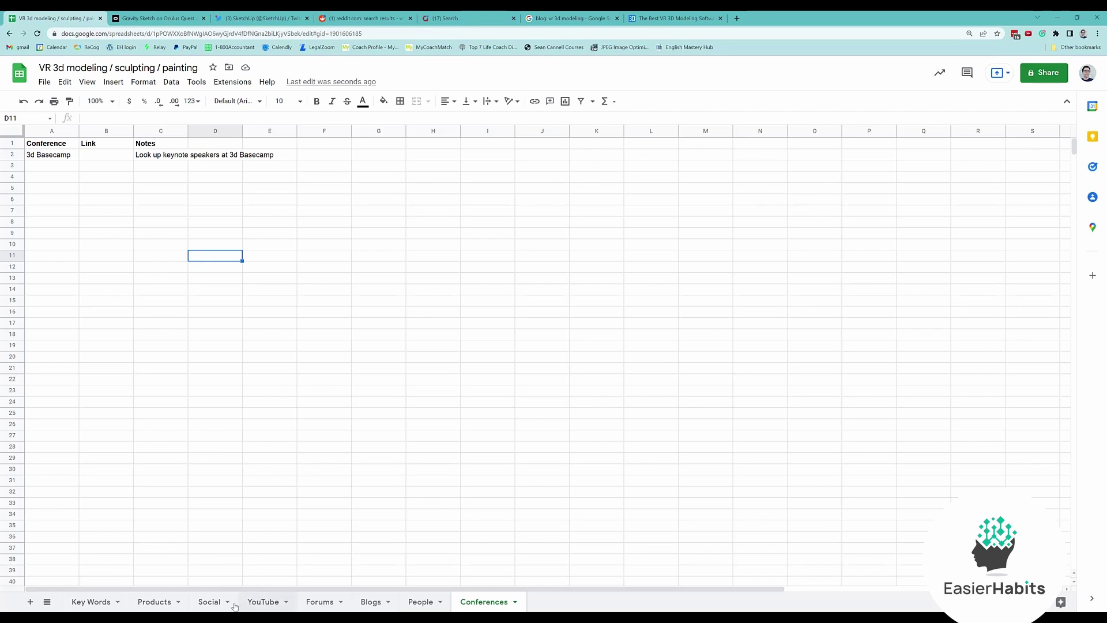
Step: Review the Key Words, Products, Social and YouTube sheets for the research gathered, ending on the Social sheet
click(93, 606)
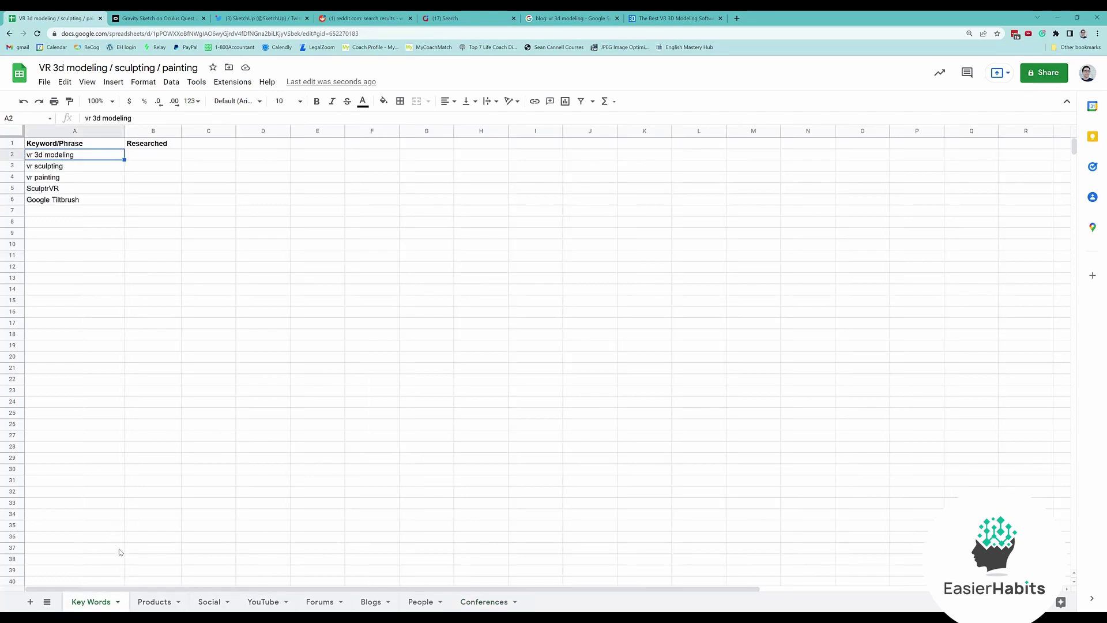
click(167, 603)
click(213, 603)
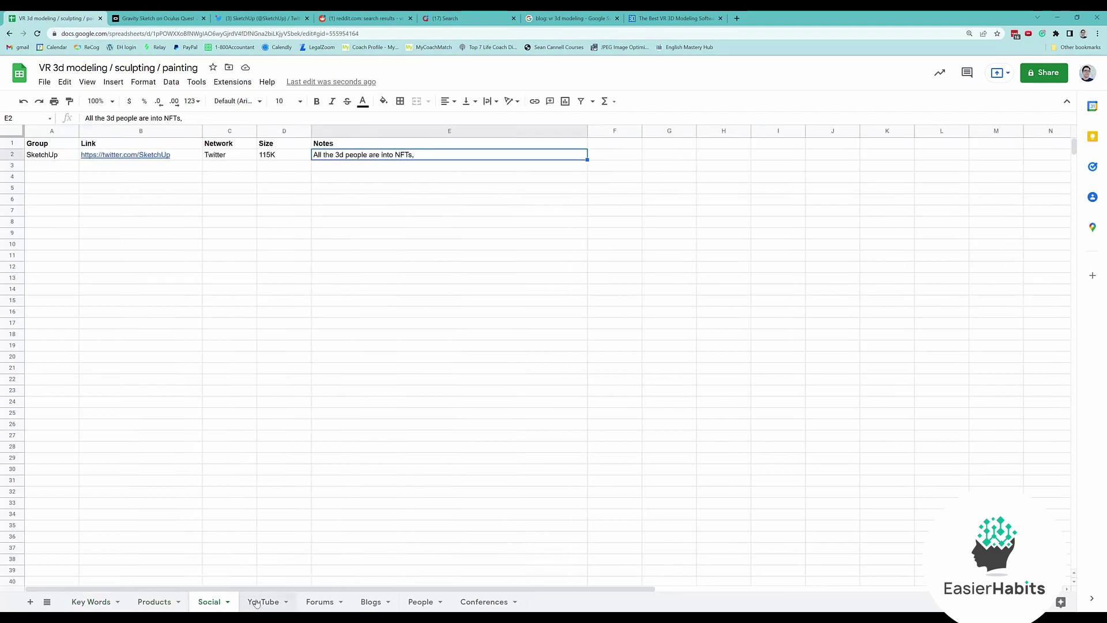
click(258, 604)
click(81, 601)
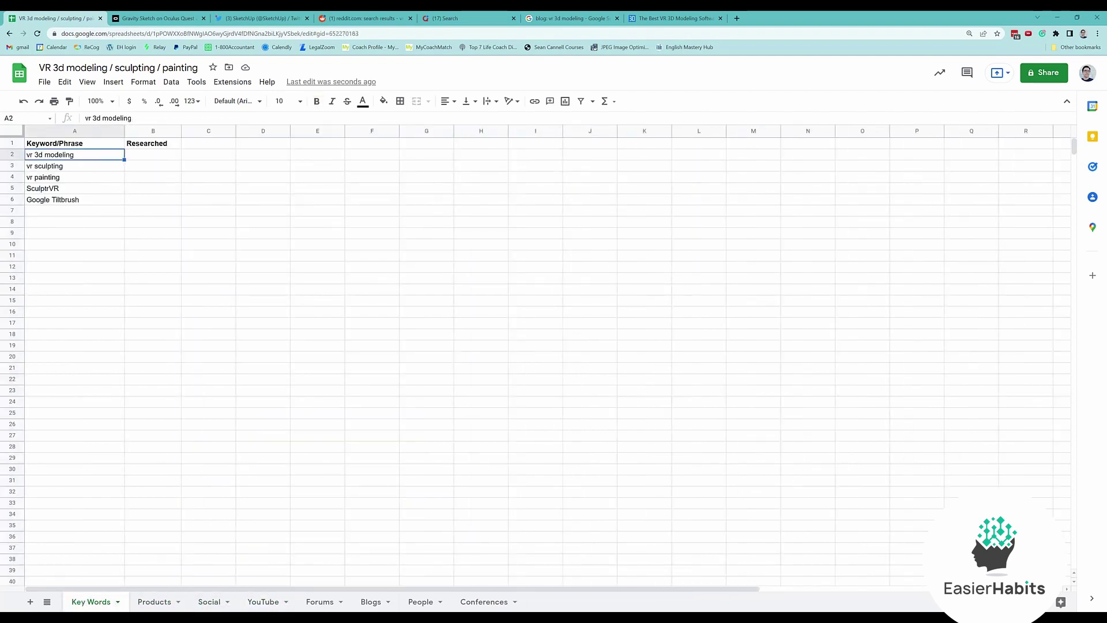
click(224, 603)
click(254, 603)
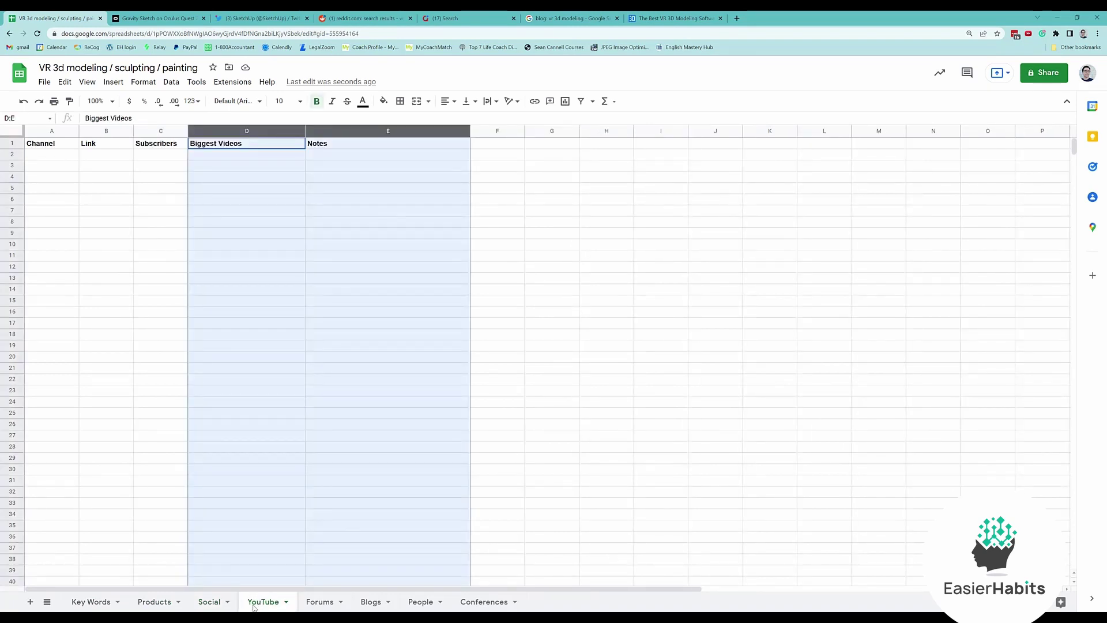
click(211, 602)
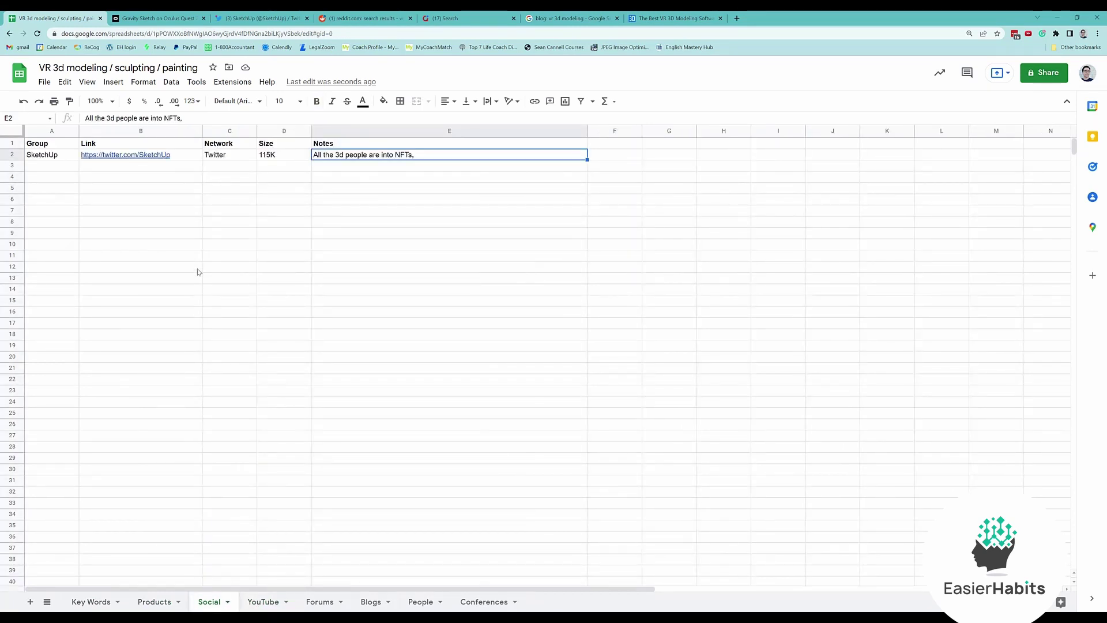
click(170, 211)
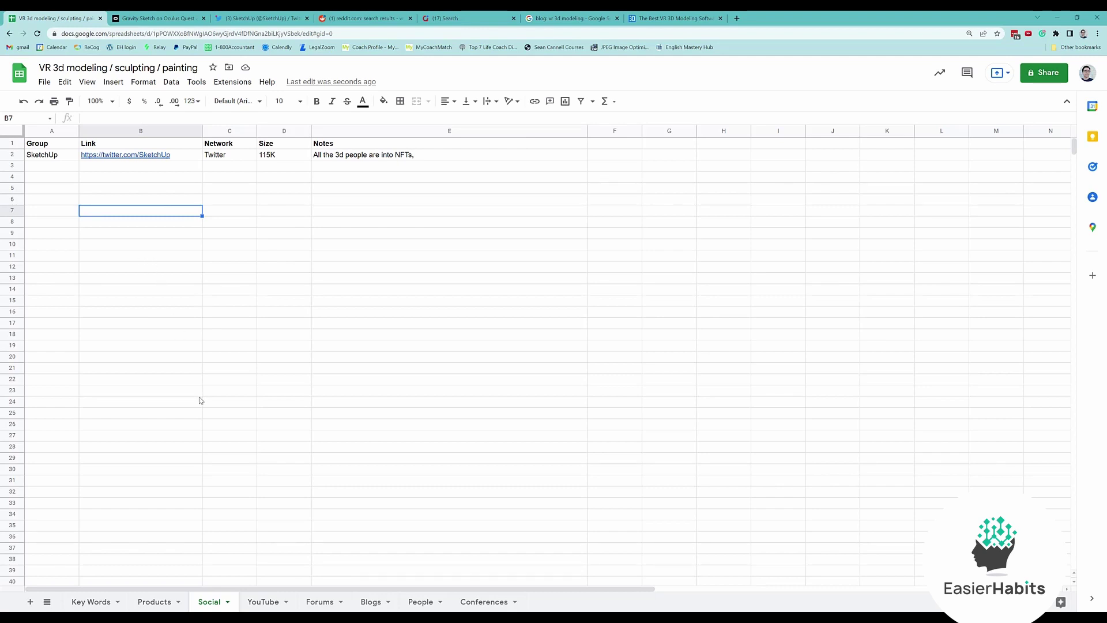
click(179, 607)
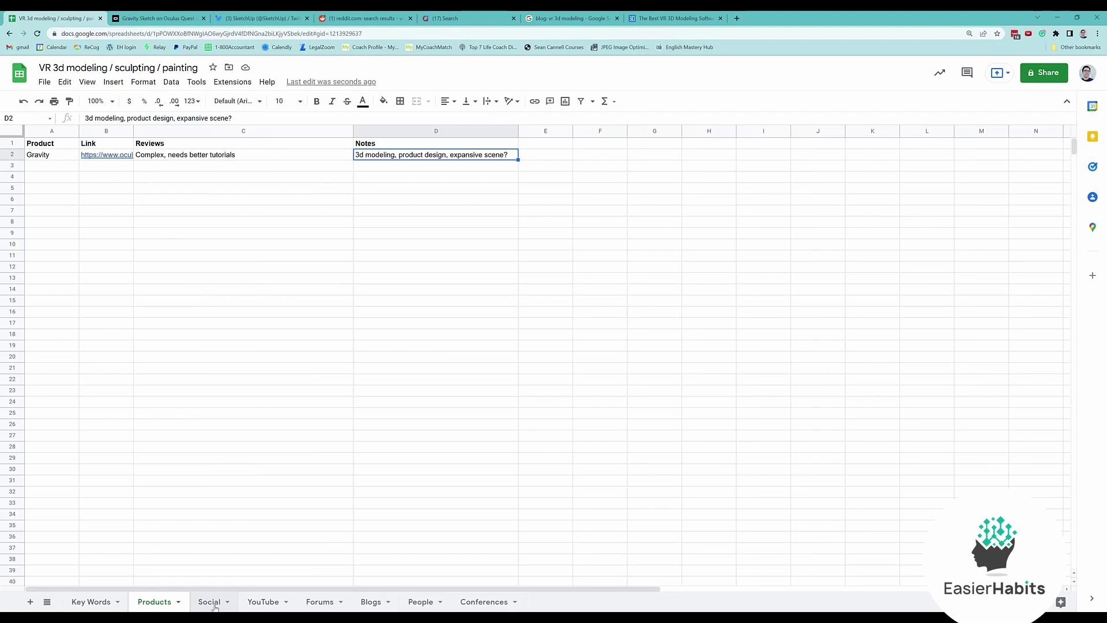
click(212, 604)
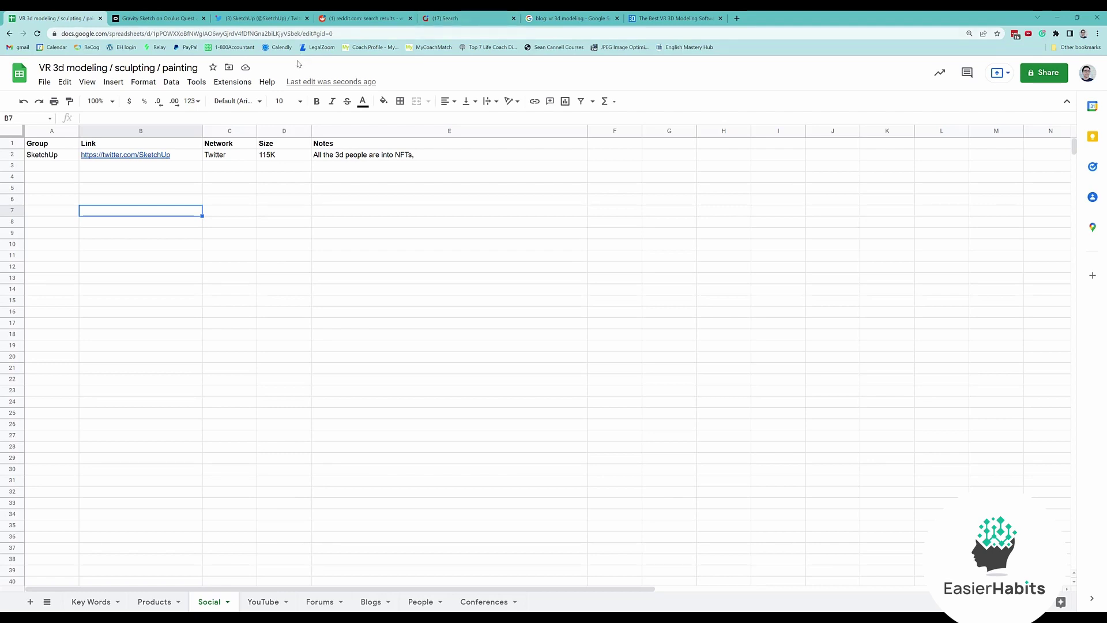
Step: Return from the SketchUp Twitter profile to the people results for "vr 3d modeling" and review the listed accounts
click(283, 16)
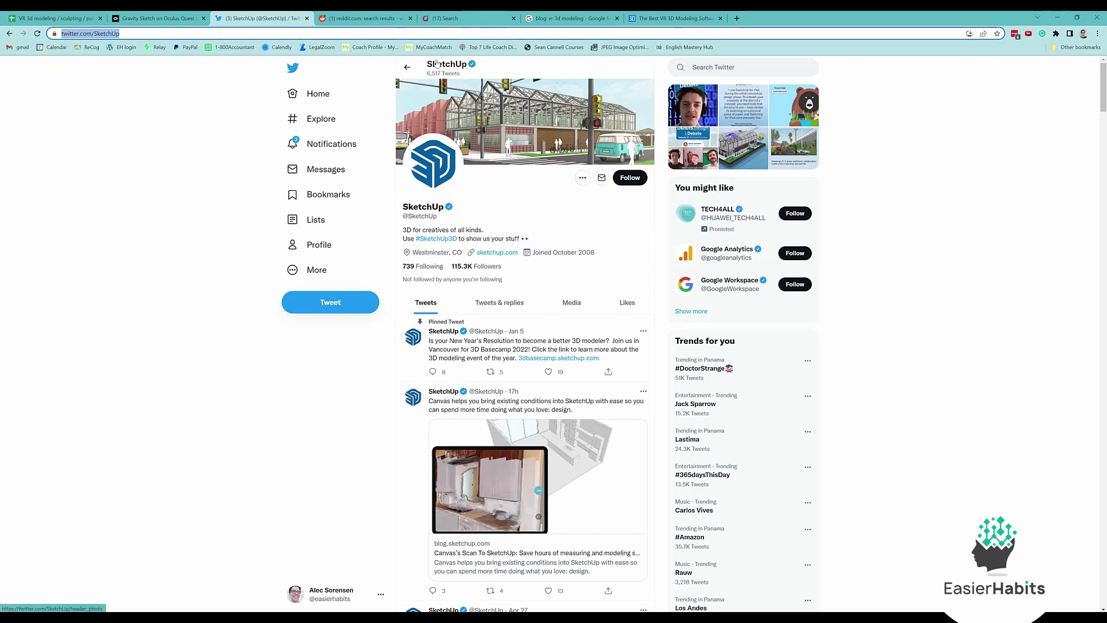
click(407, 67)
click(407, 68)
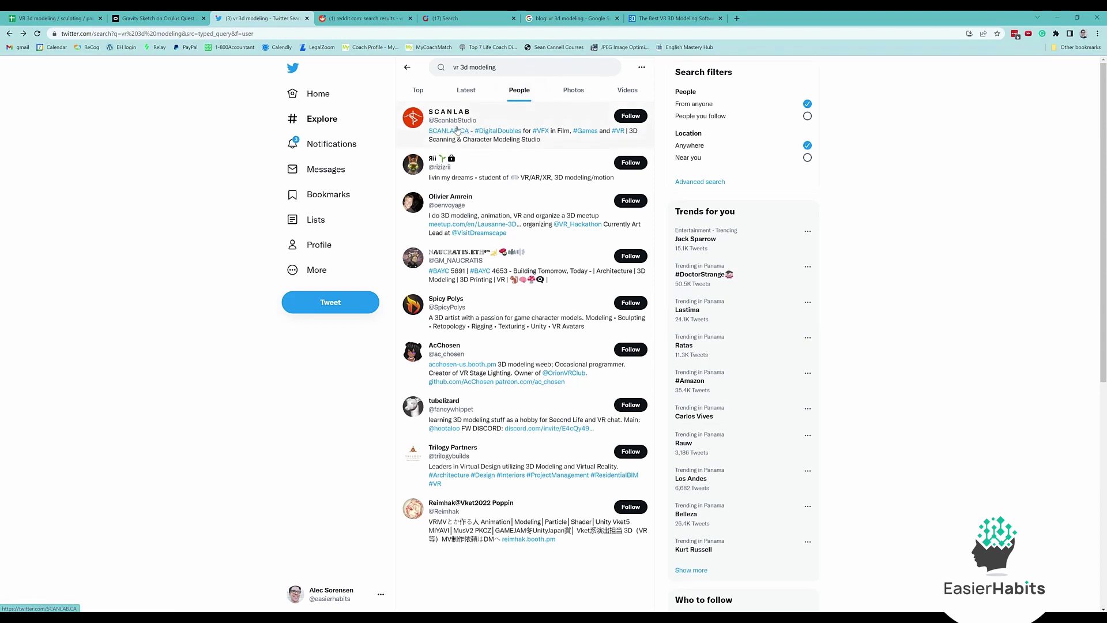
mouse_move(438, 118)
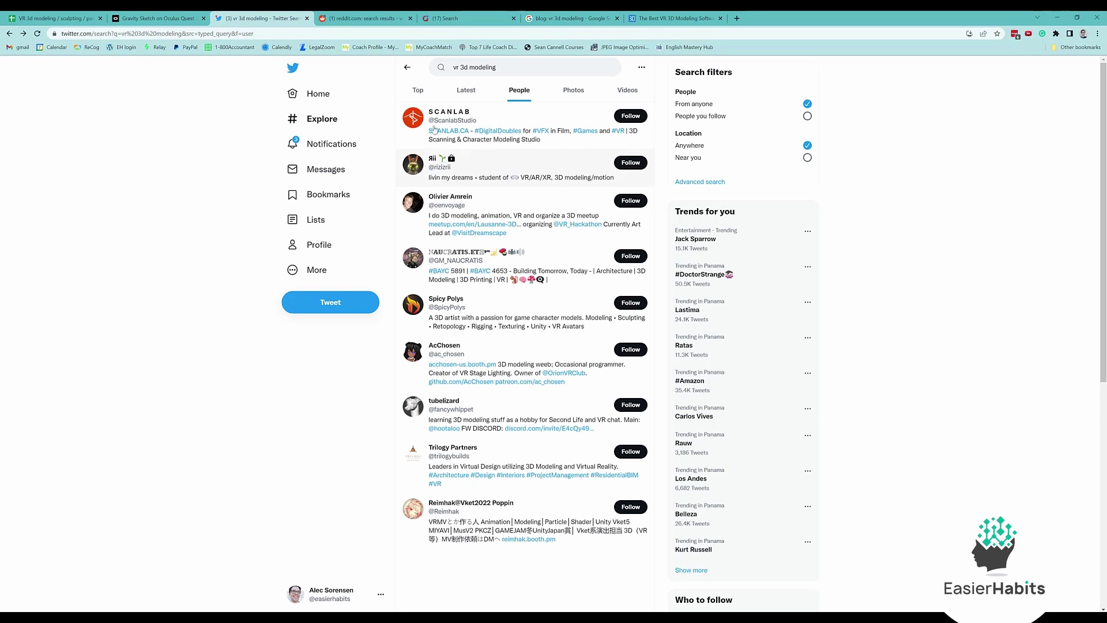
click(176, 16)
click(260, 18)
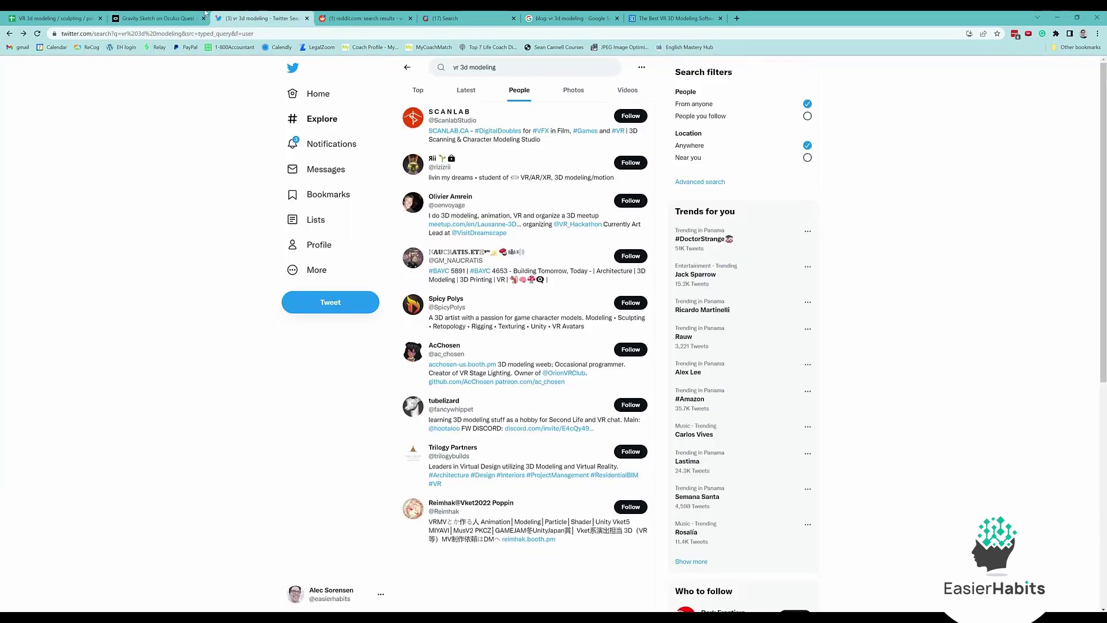
Step: Switch the spreadsheet to the YouTube sheet and open youtube.com in a new browser tab placed after the Twitter one
click(64, 16)
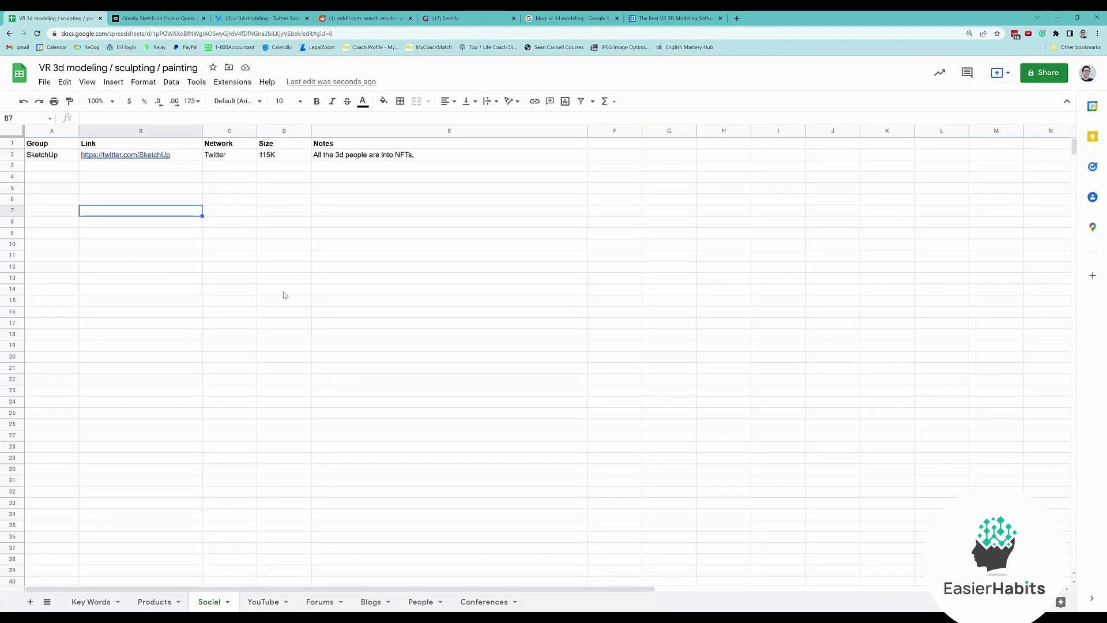
click(261, 601)
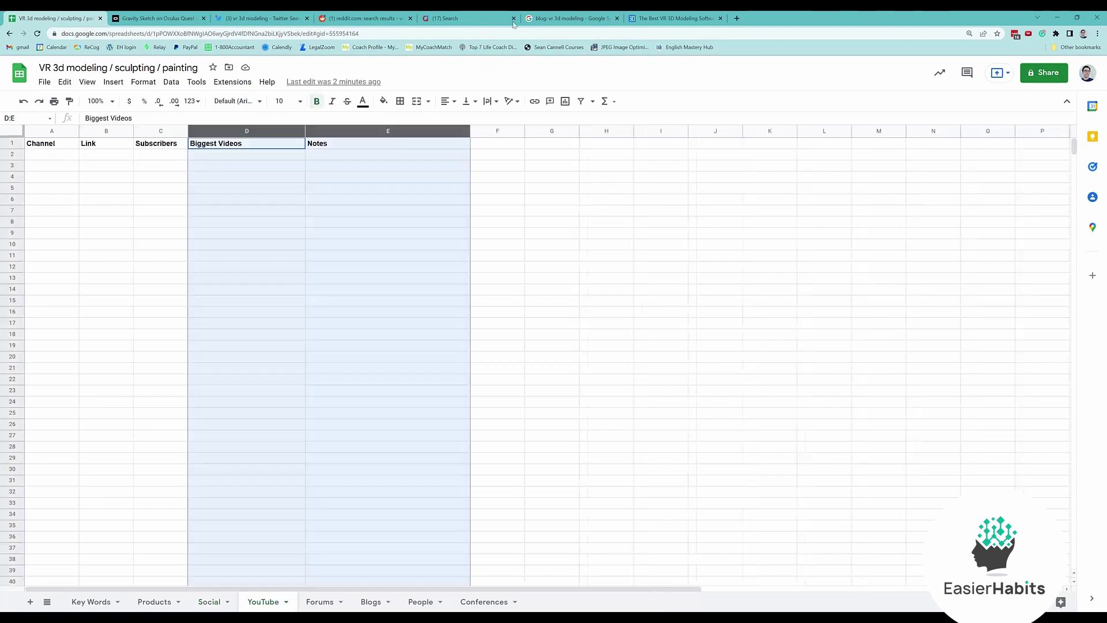
click(735, 18)
text(You)
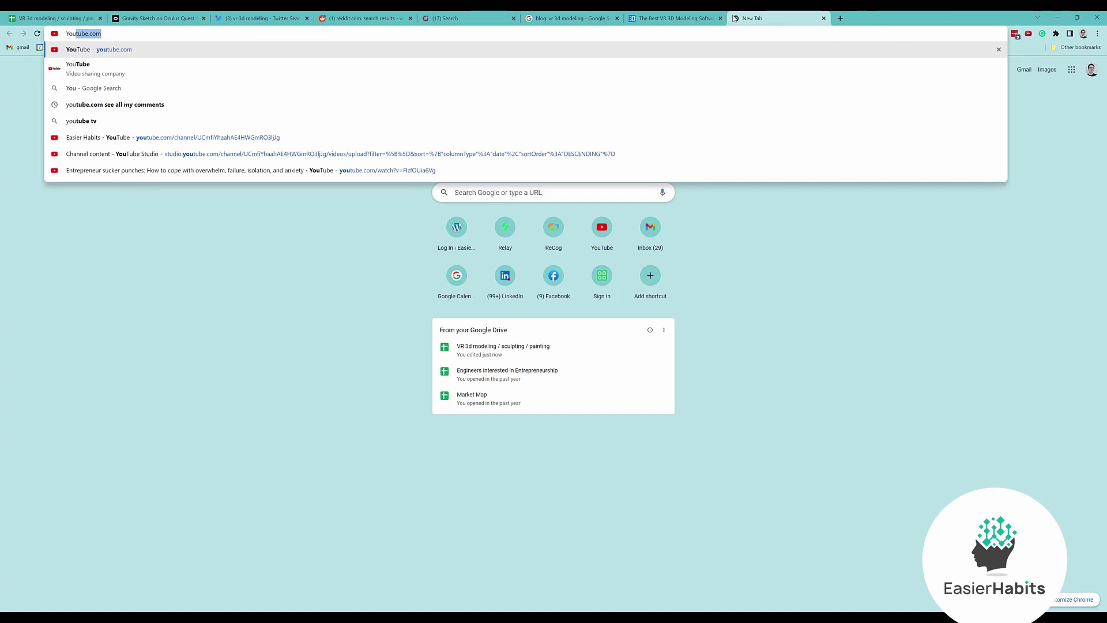
key(Return)
drag(734, 19, 357, 14)
Step: Browse the recommended videos on the YouTube home page for content related to VR modeling
click(444, 68)
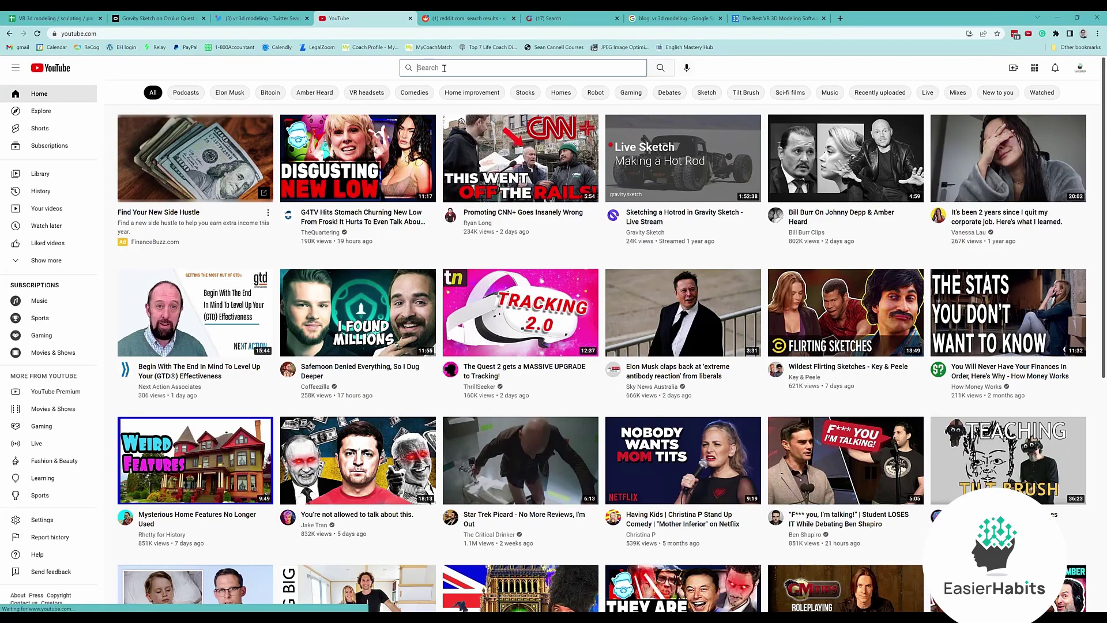
scroll(454, 143, down, 3)
scroll(455, 143, down, 3)
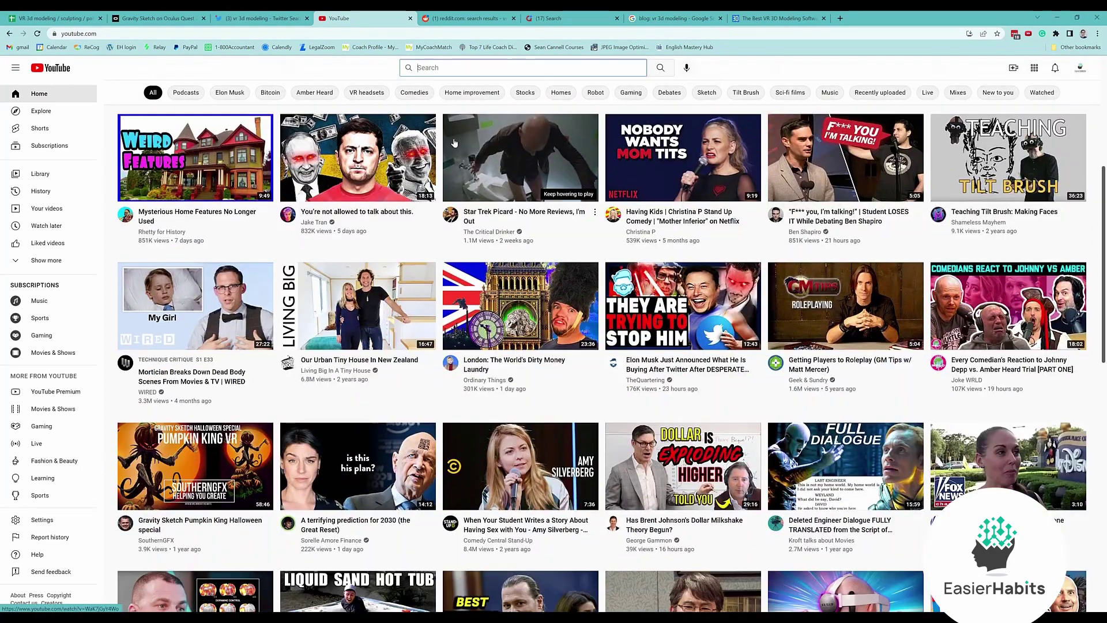
mouse_move(455, 144)
scroll(454, 143, down, 2)
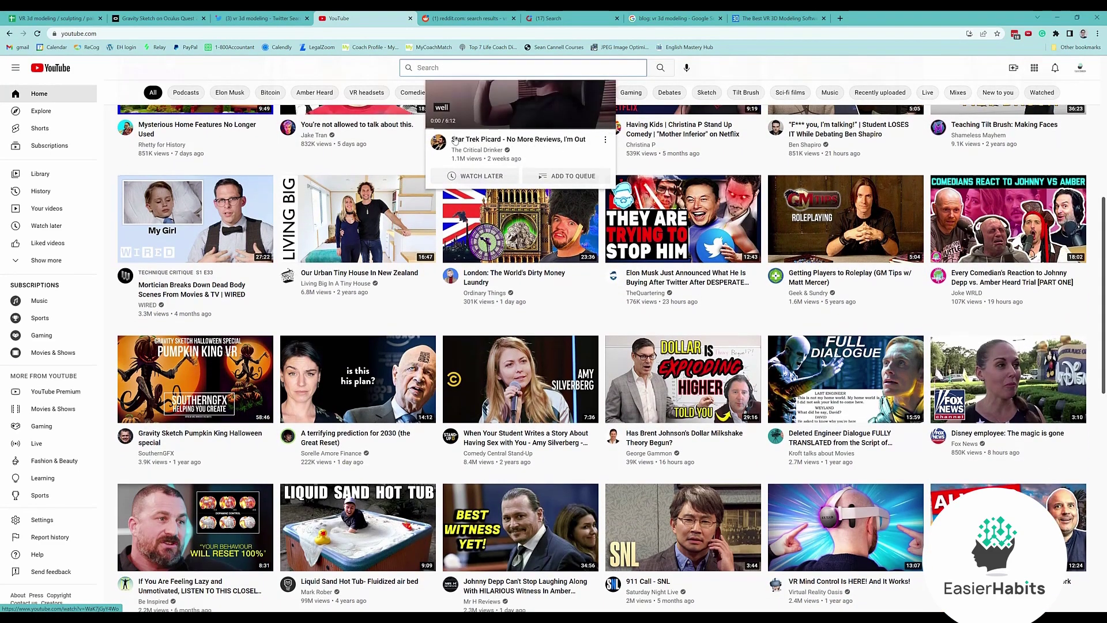
scroll(455, 141, down, 3)
scroll(455, 140, up, 8)
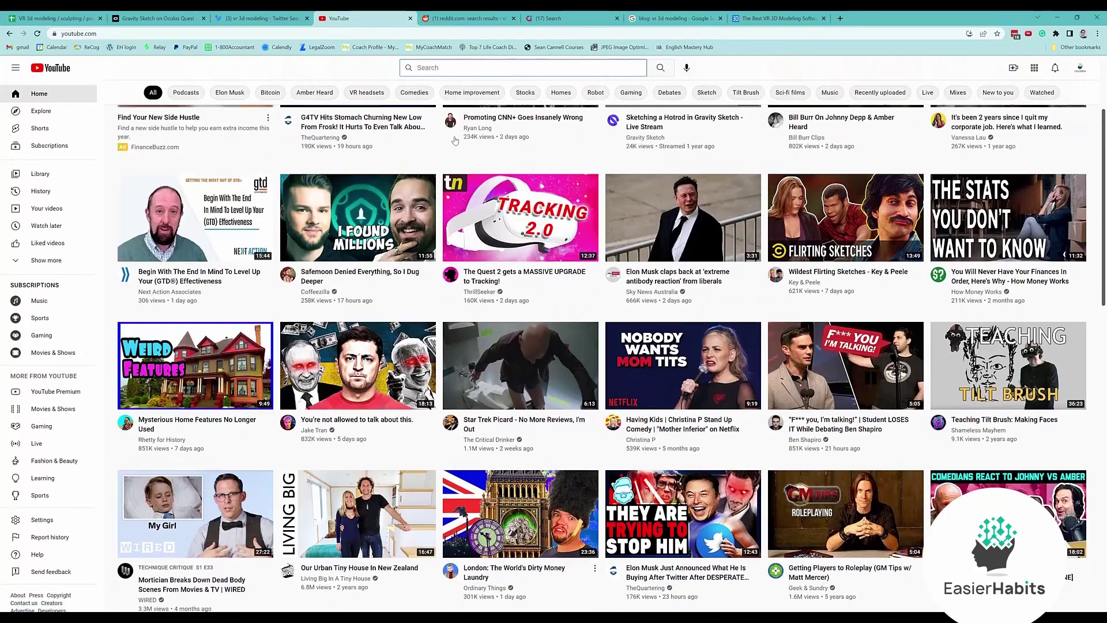
scroll(455, 141, up, 2)
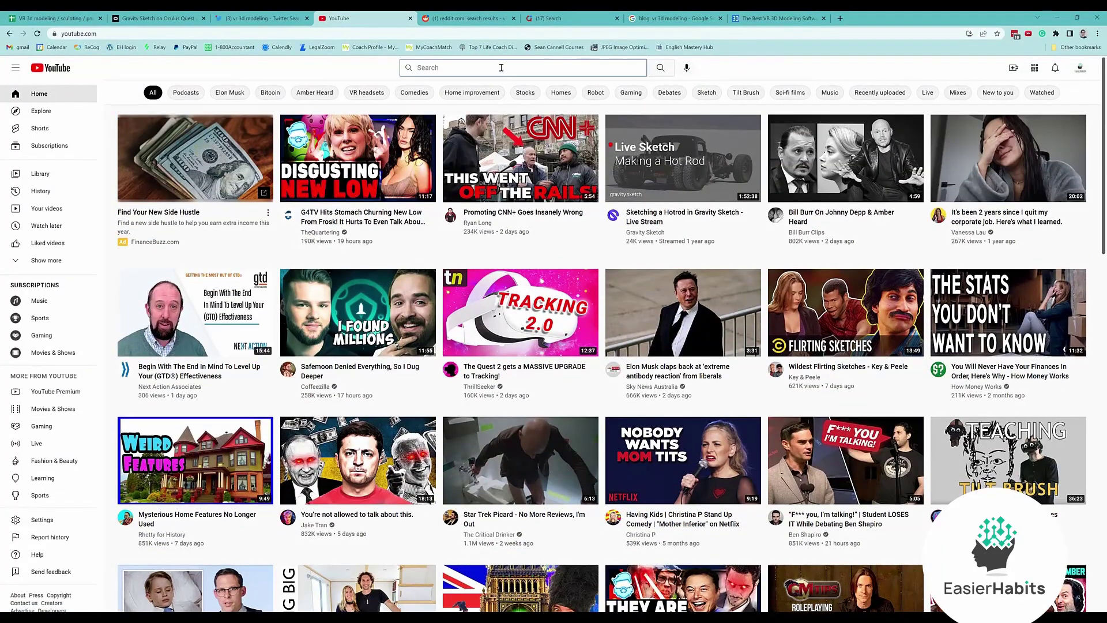
Step: Search YouTube for "vr 3d modeling"
text(v)
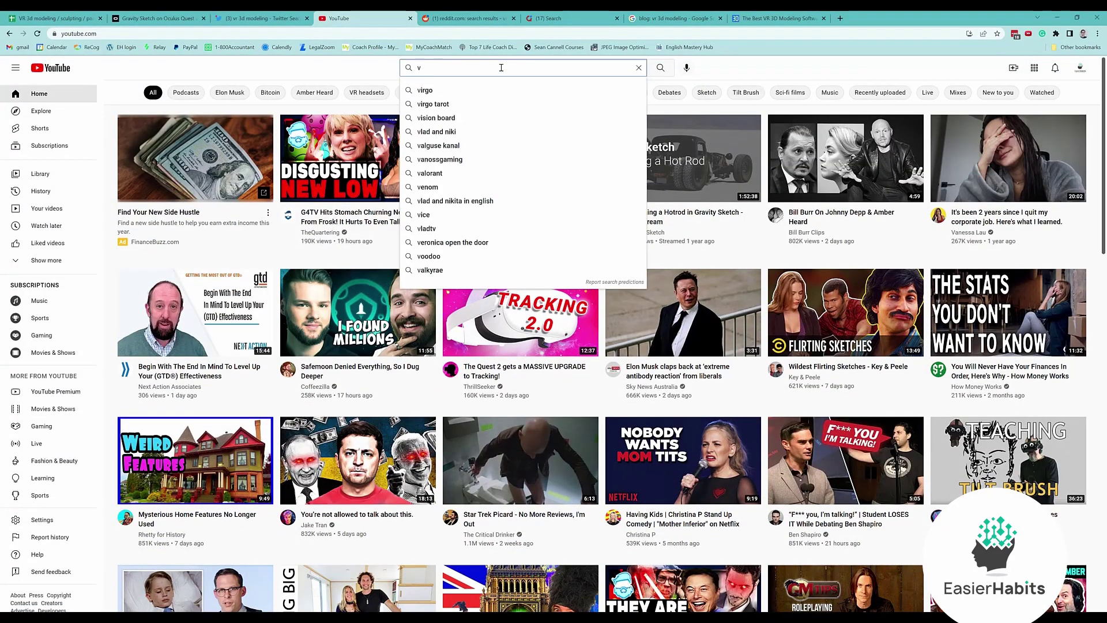
key(BackSpace)
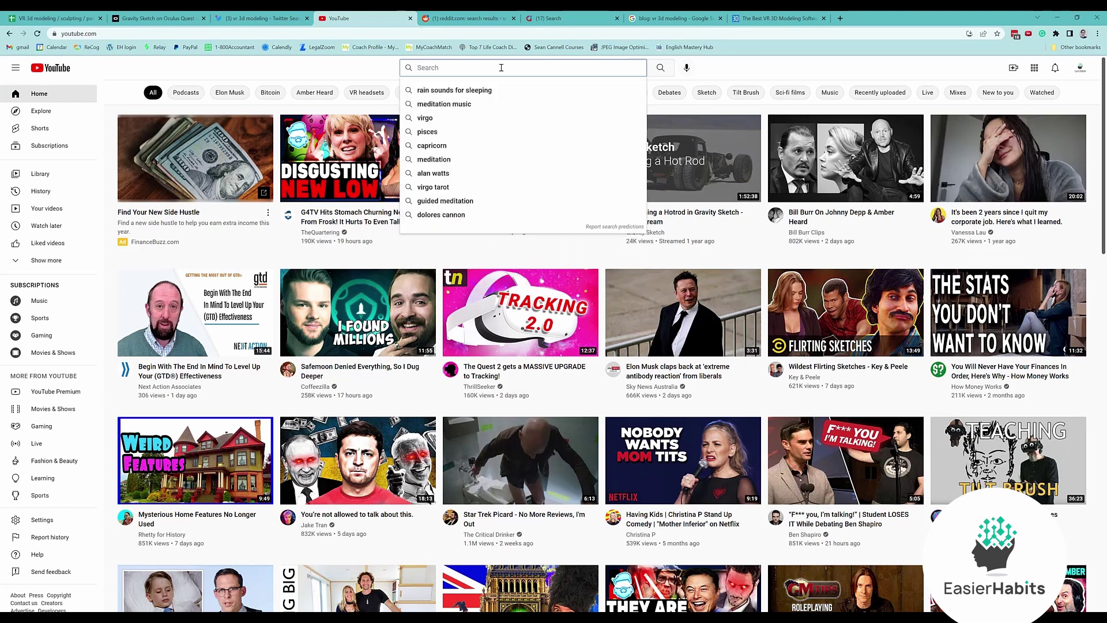
text(3)
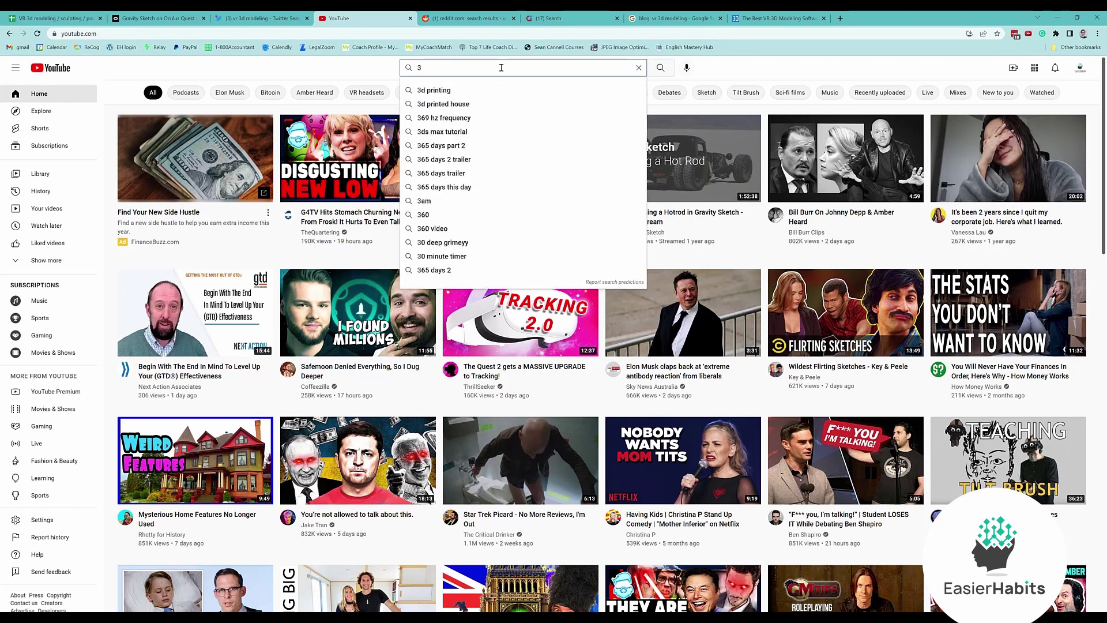
key(BackSpace)
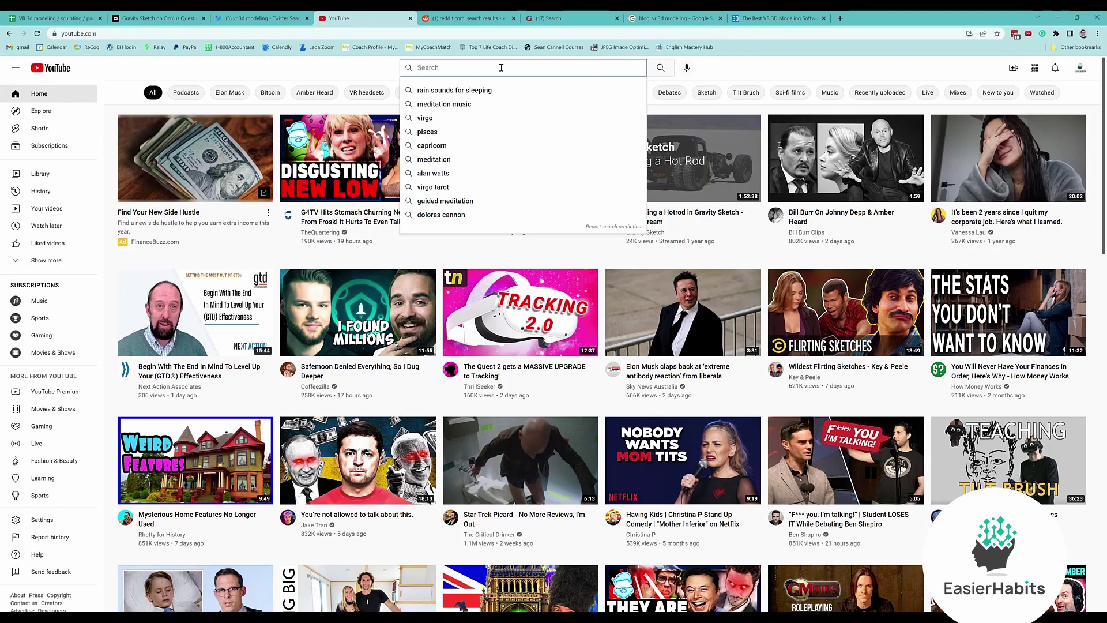
text(vr 3)
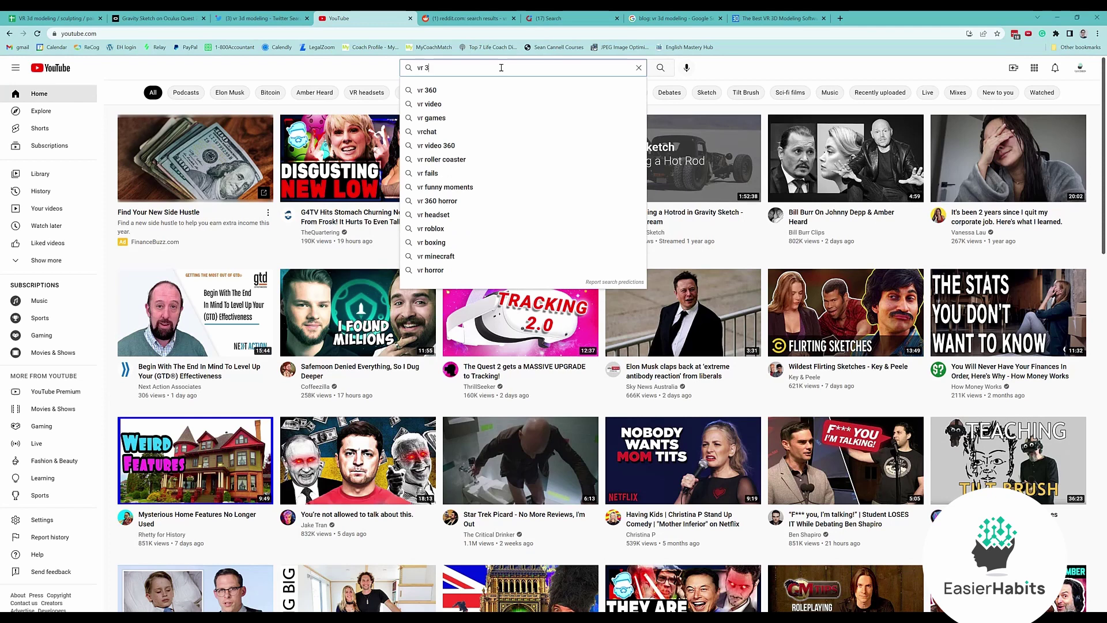
text(d modeling)
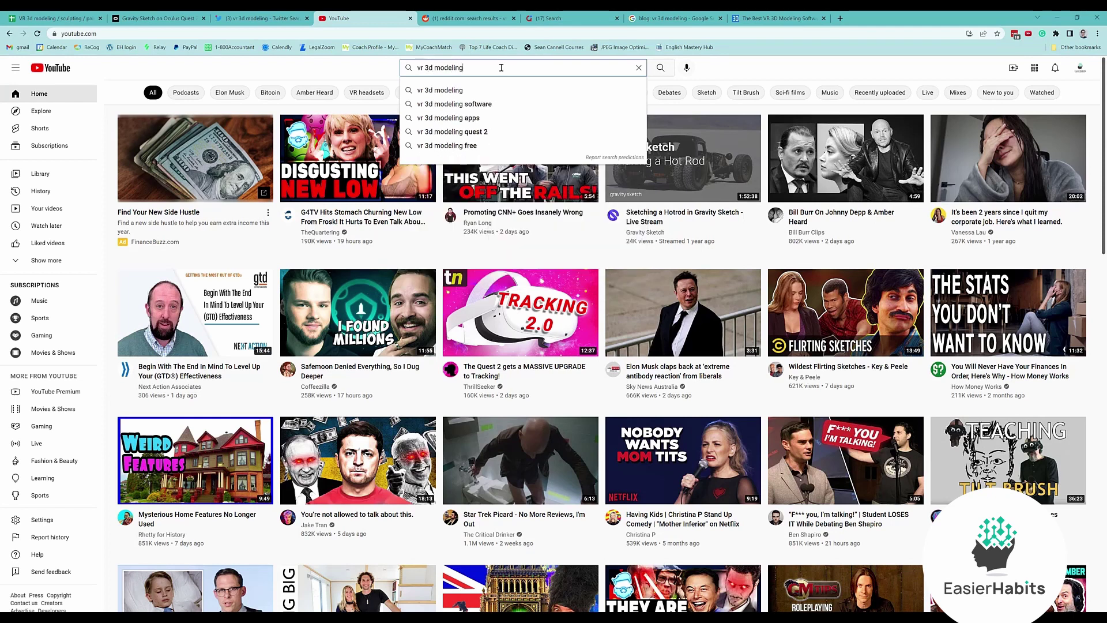
key(BackSpace)
key(BackSpace)
key(Return)
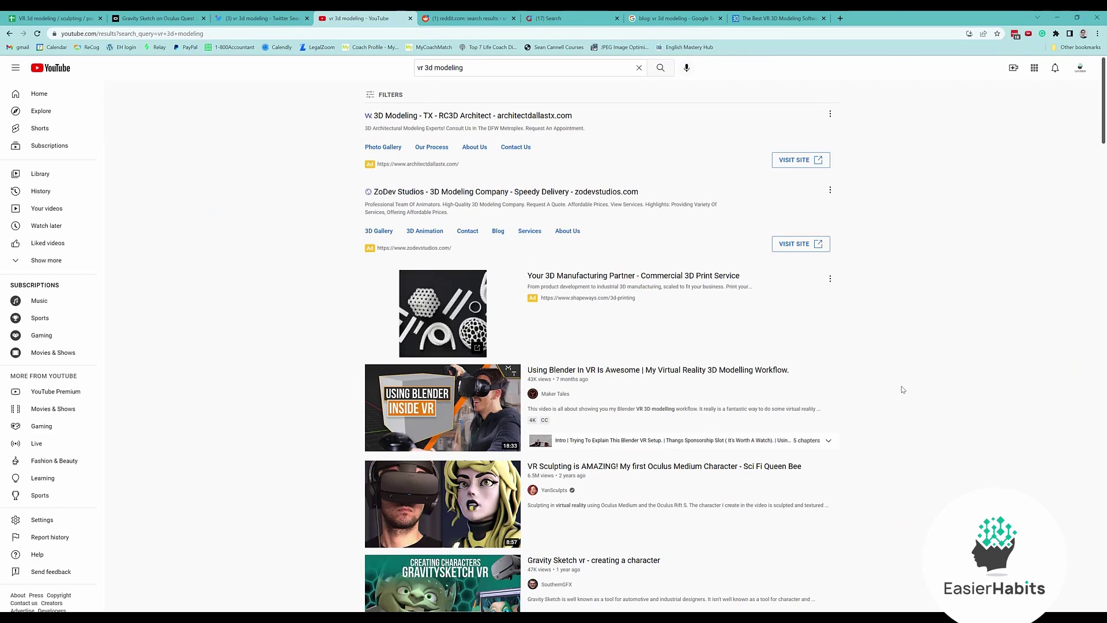
Step: Examine the YouTube results for "vr 3d modeling", comparing titles, channels and view counts against the columns of the YouTube sheet
click(57, 18)
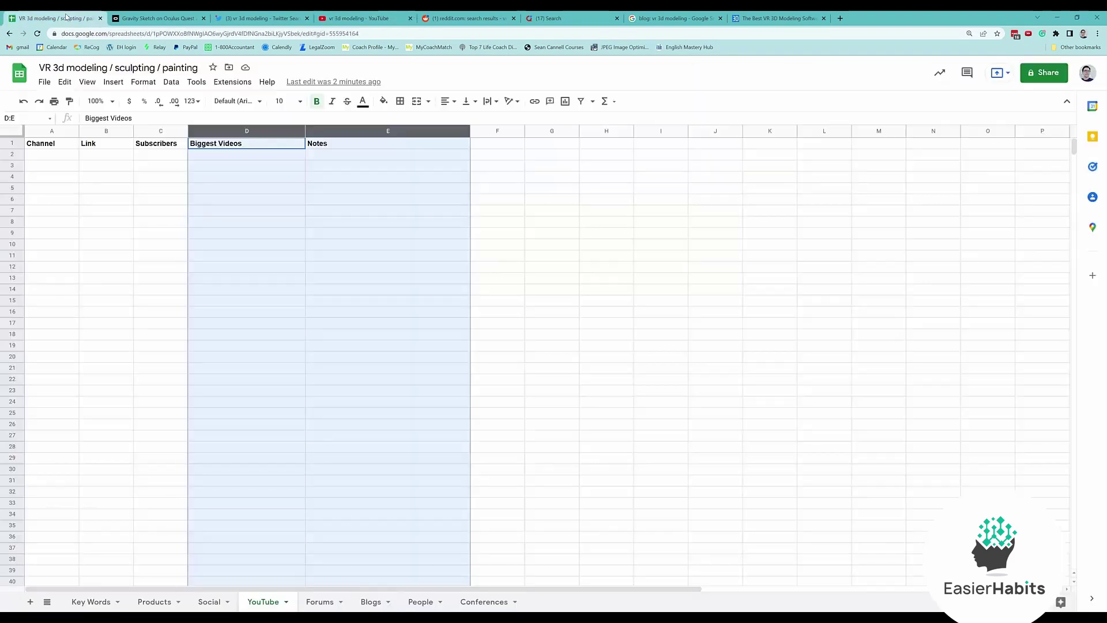
click(382, 18)
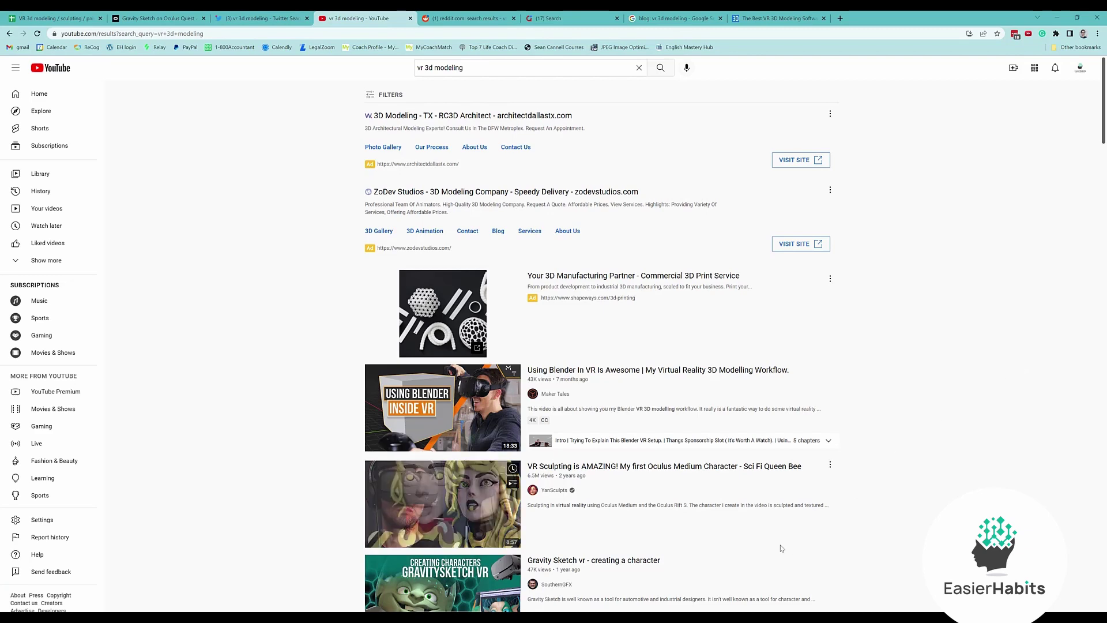
scroll(842, 488, down, 3)
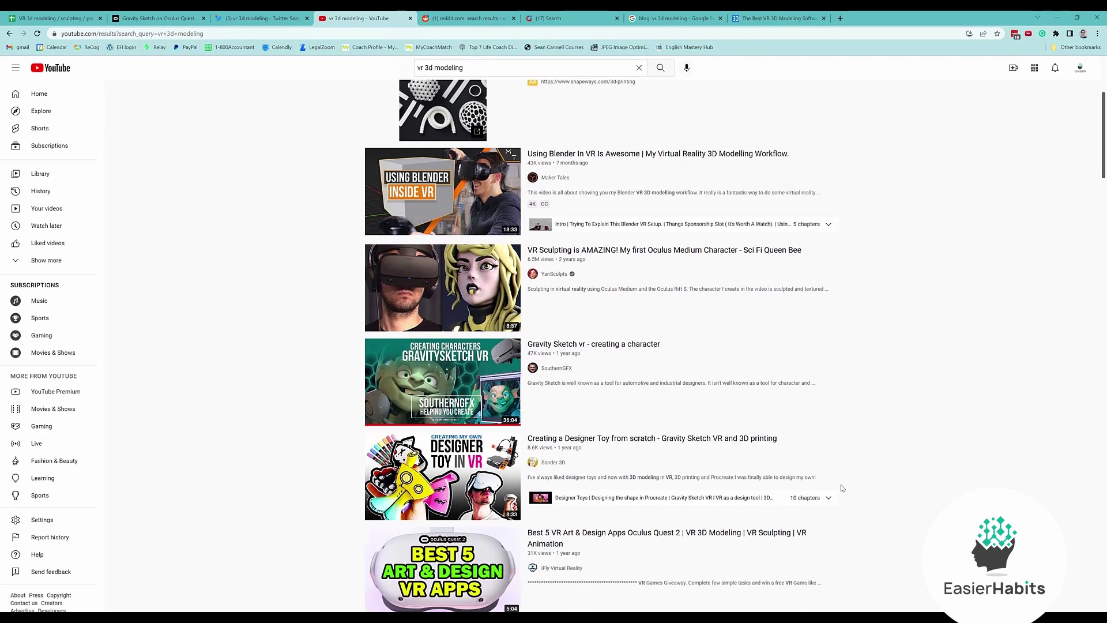
scroll(841, 491, up, 4)
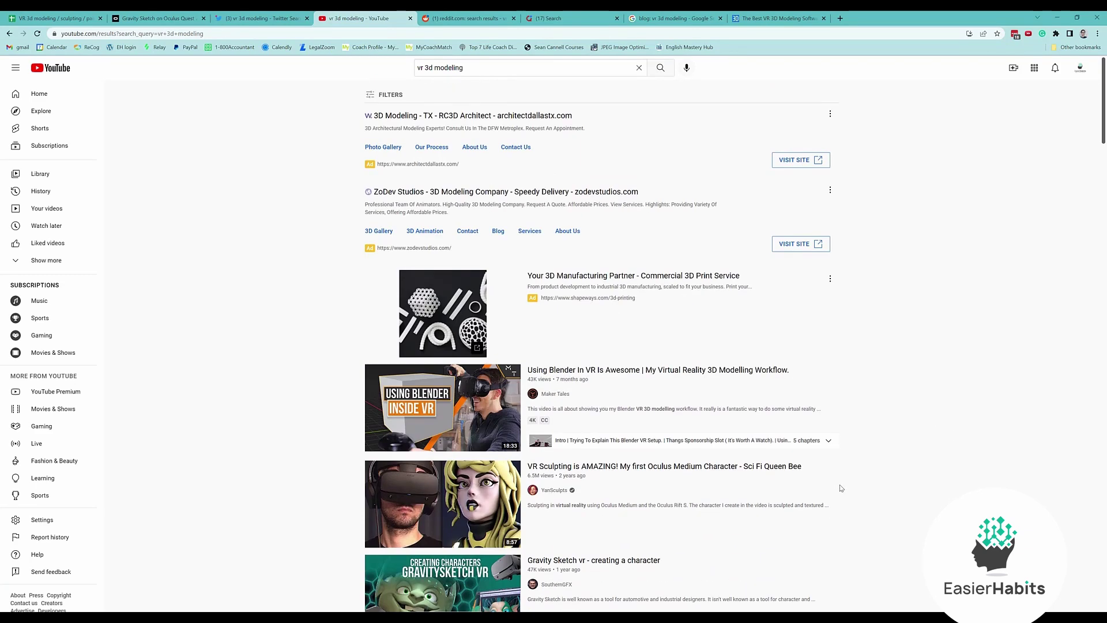
click(387, 95)
click(386, 94)
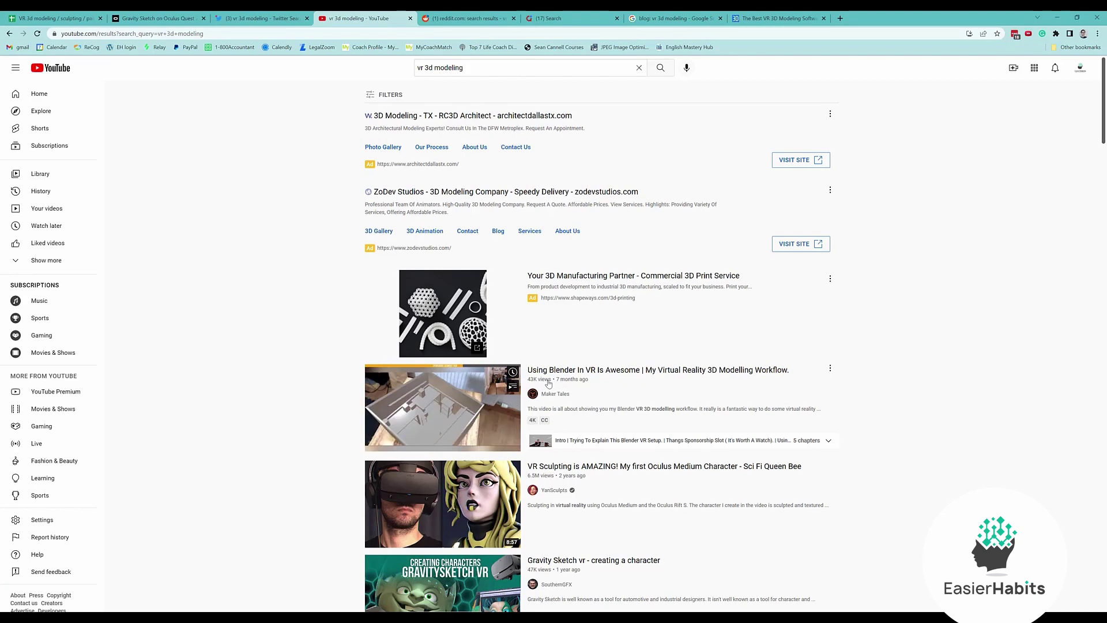
scroll(548, 384, down, 2)
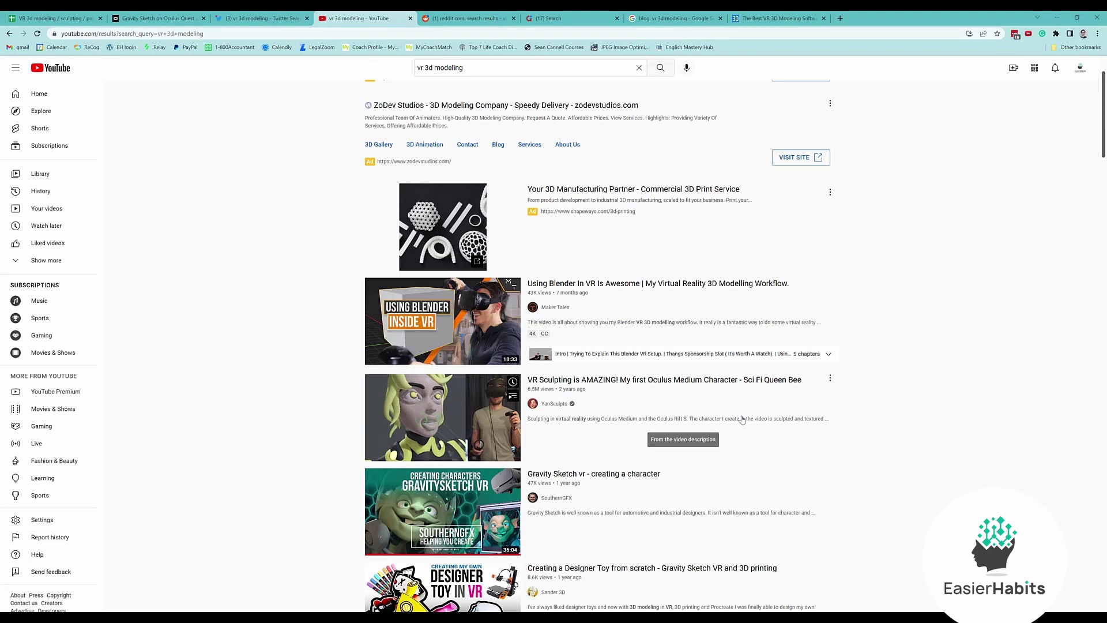
scroll(743, 419, down, 4)
scroll(743, 419, up, 3)
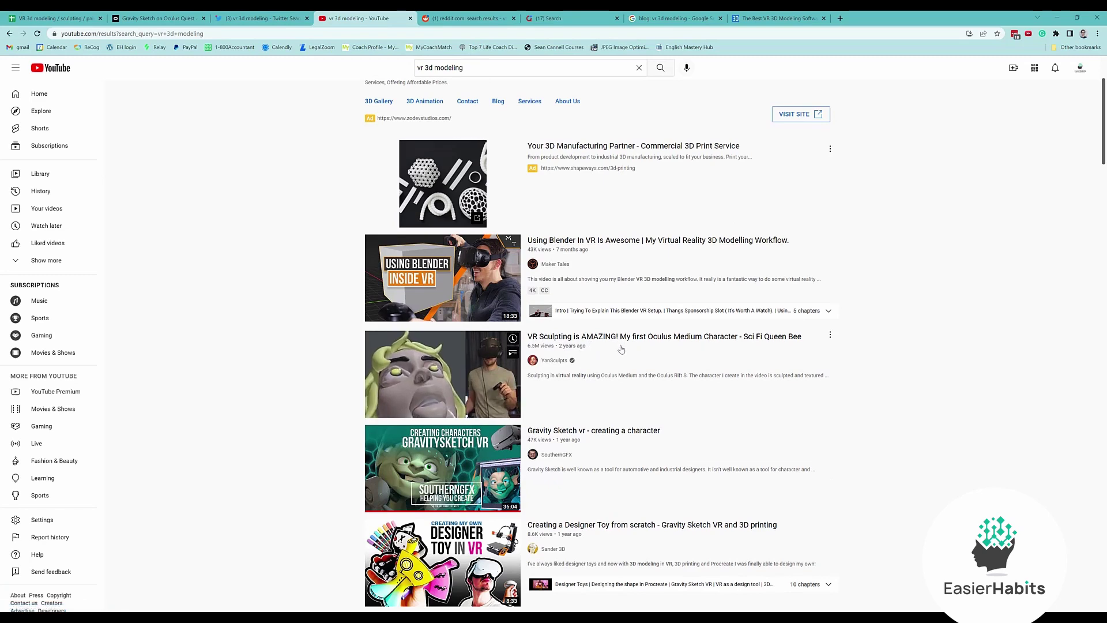
scroll(893, 385, down, 6)
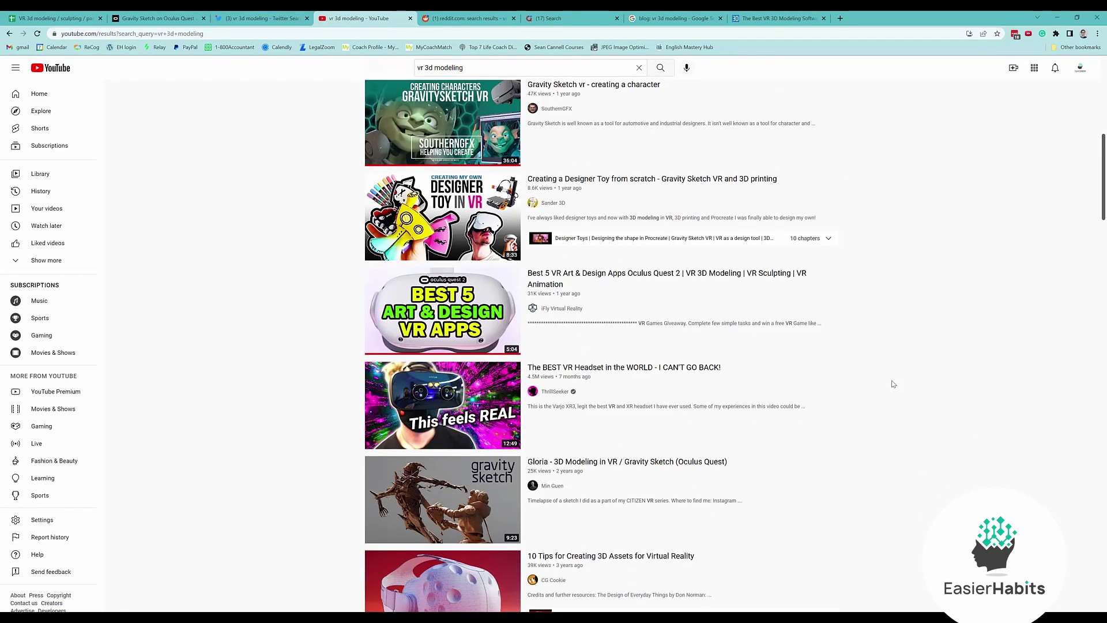
scroll(893, 384, down, 2)
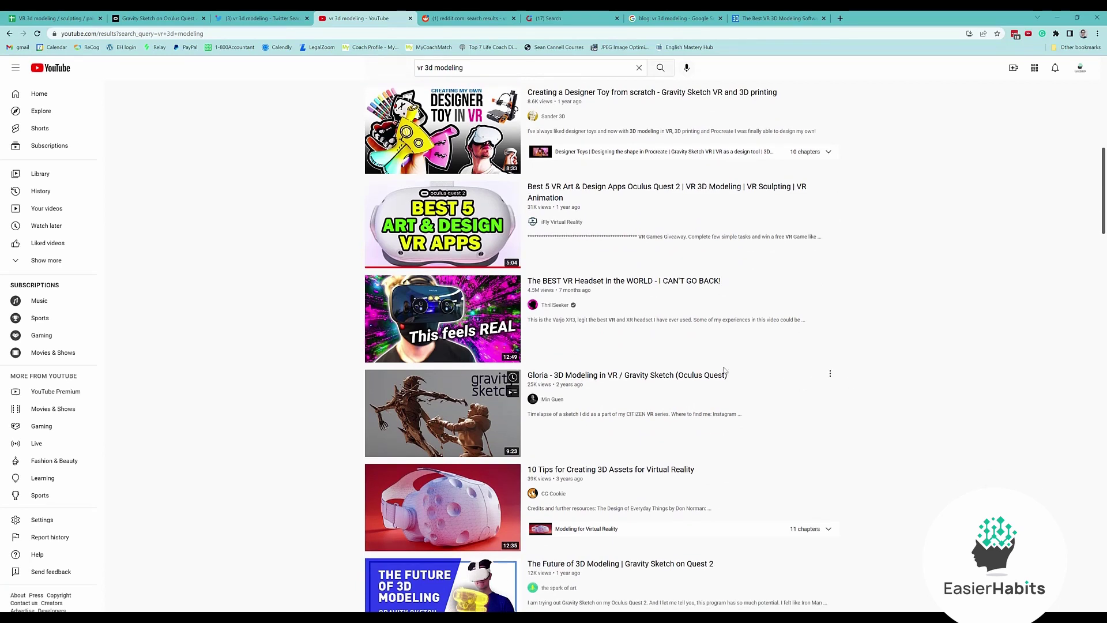
mouse_move(669, 382)
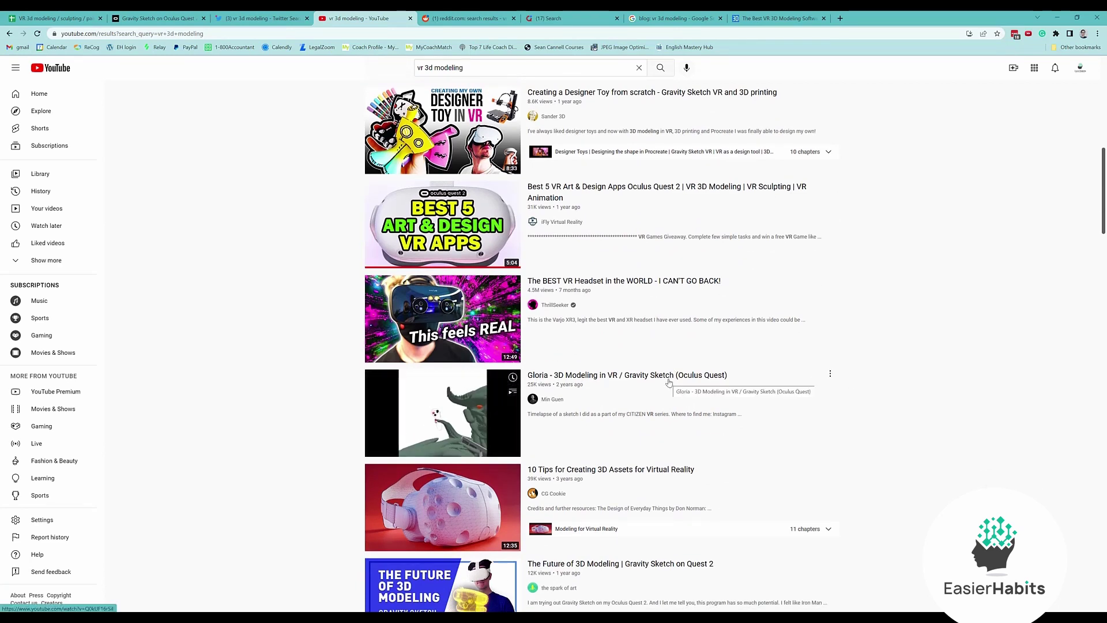
scroll(860, 425, down, 6)
scroll(861, 423, down, 1)
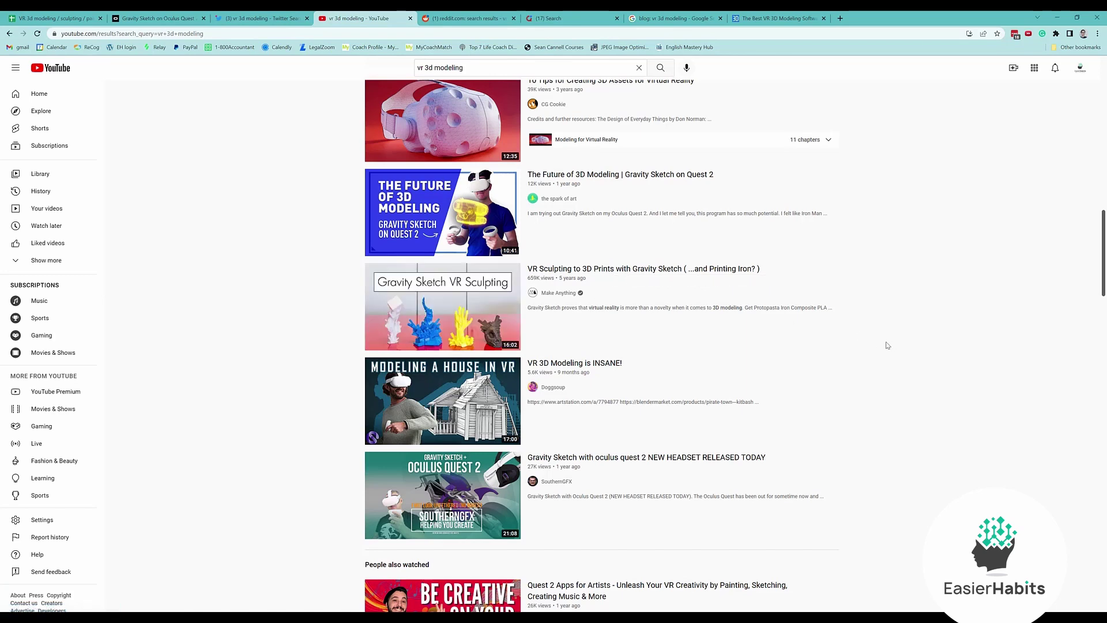
Step: Switch to the spreadsheet and add the phrase "VR 3d printing" to the Key Words sheet below Google Tiltbrush
click(55, 18)
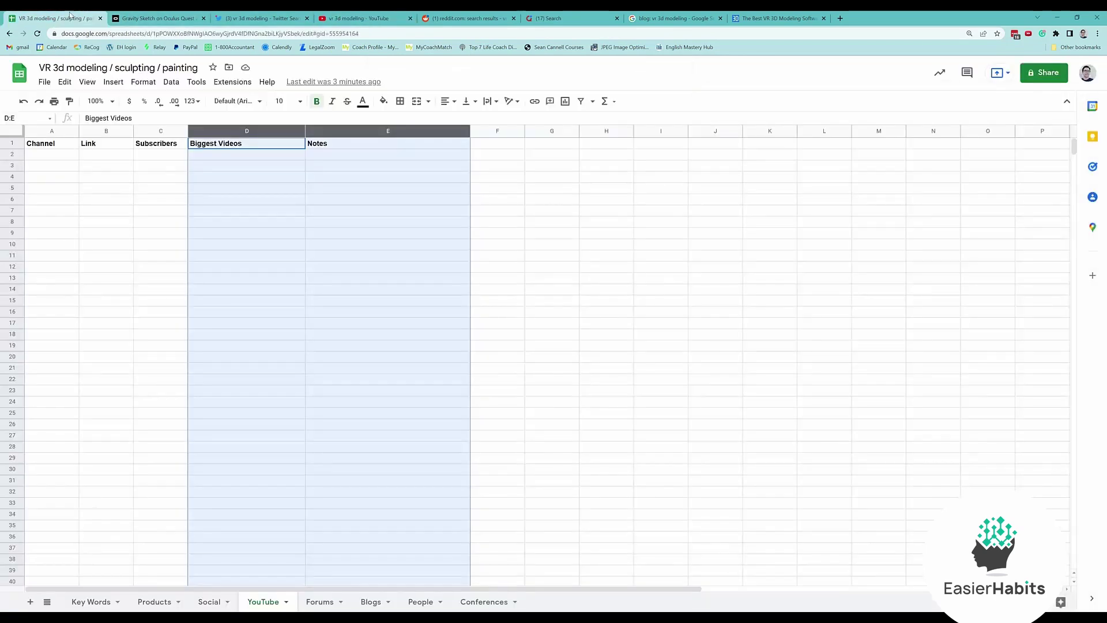
click(343, 155)
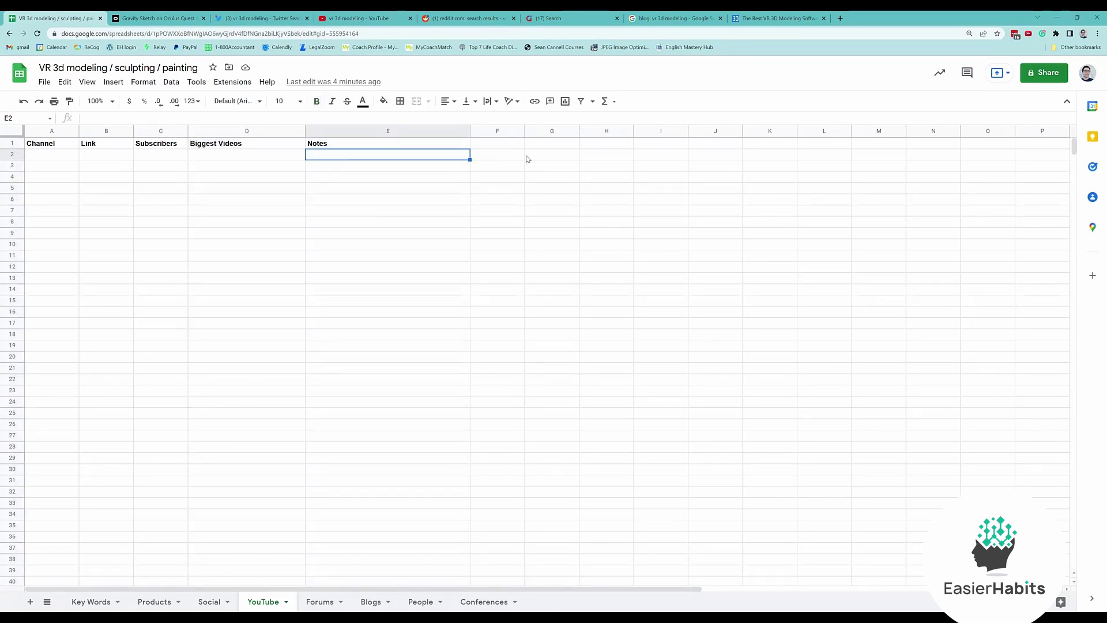
text(3d)
click(92, 601)
click(46, 212)
text(3d)
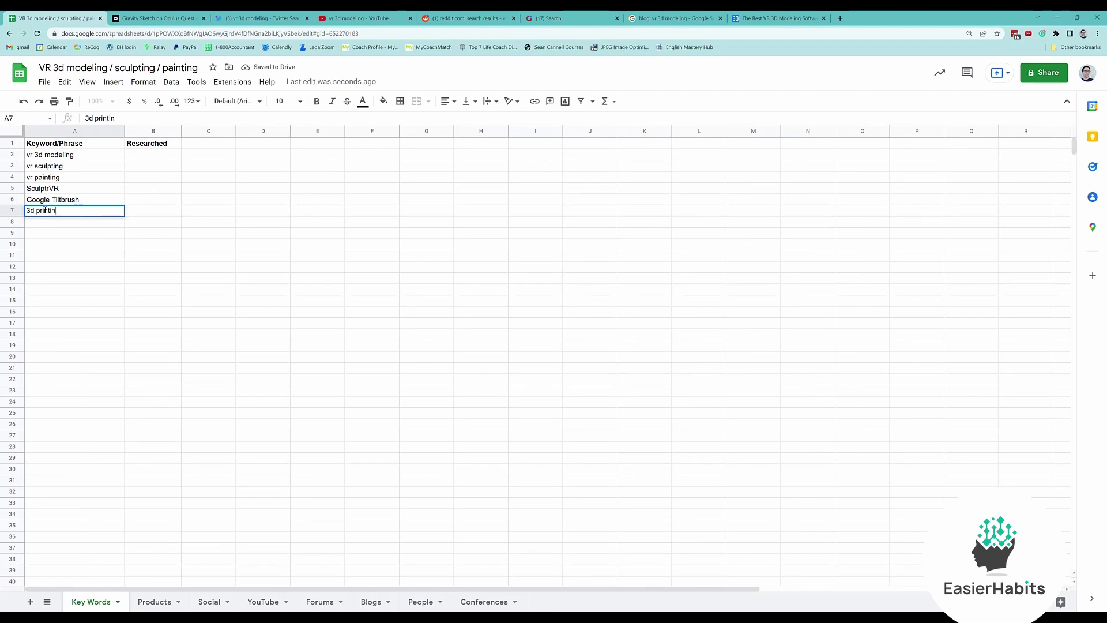
key(ctrl+Return)
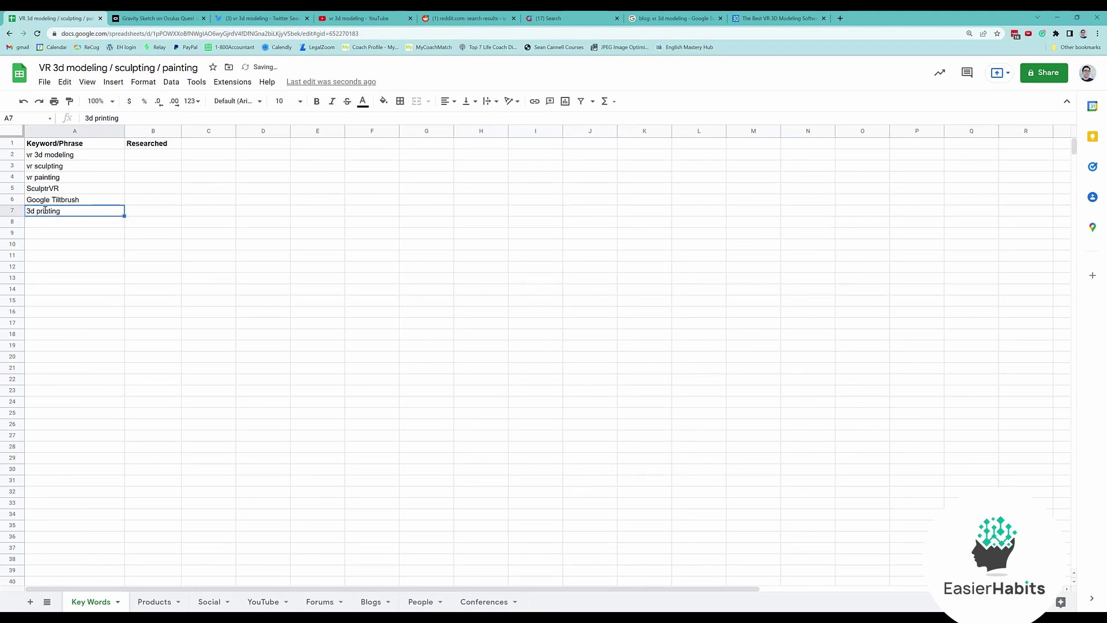
double_click(45, 211)
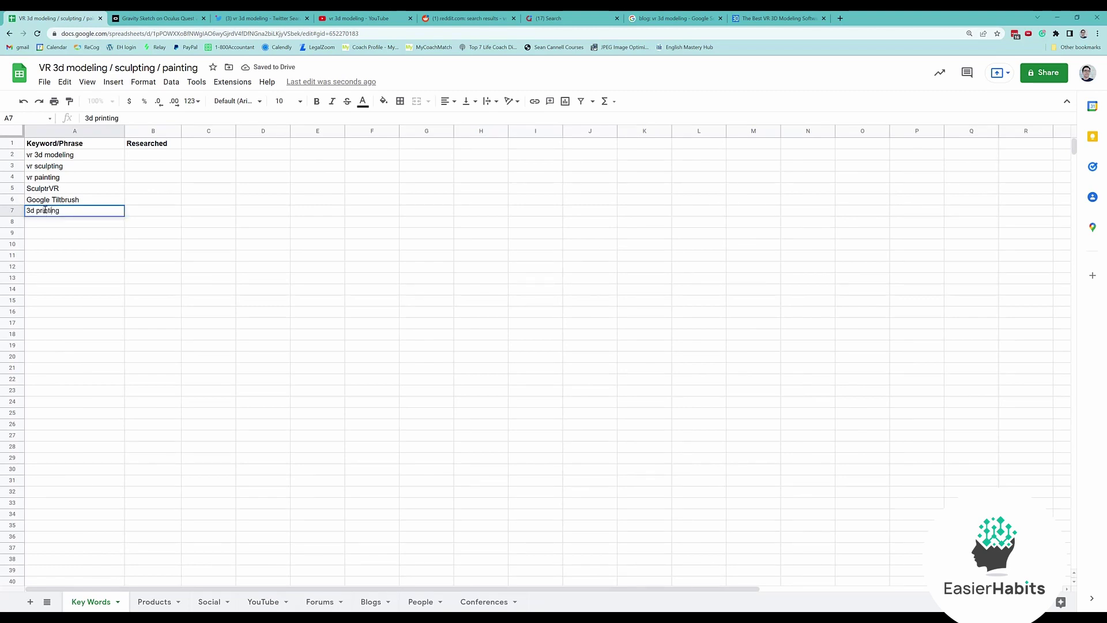
text(VR)
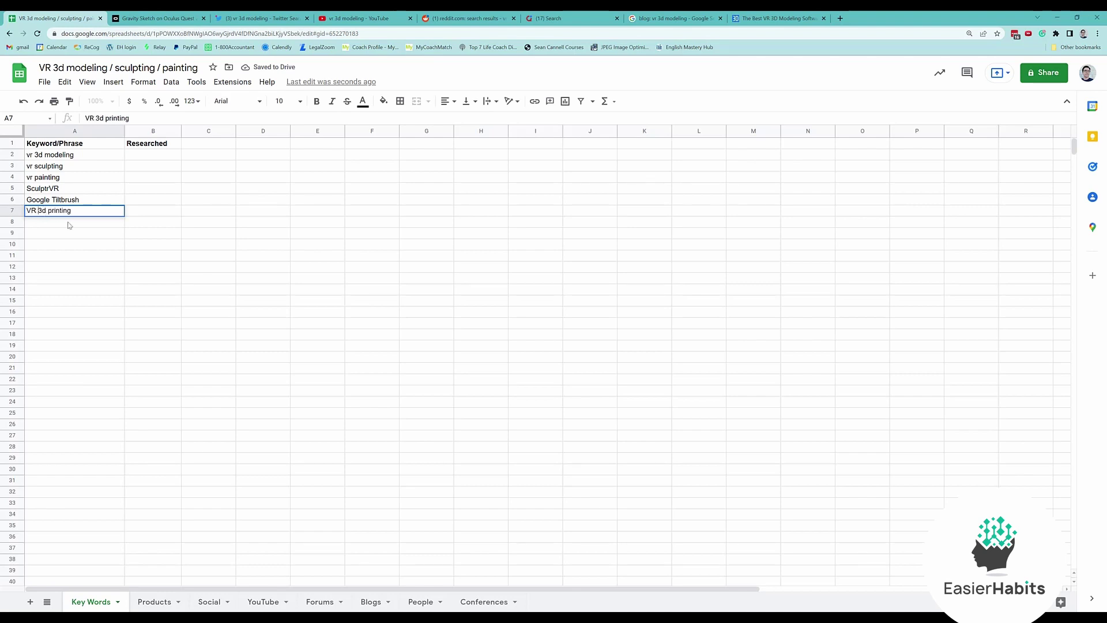
click(290, 13)
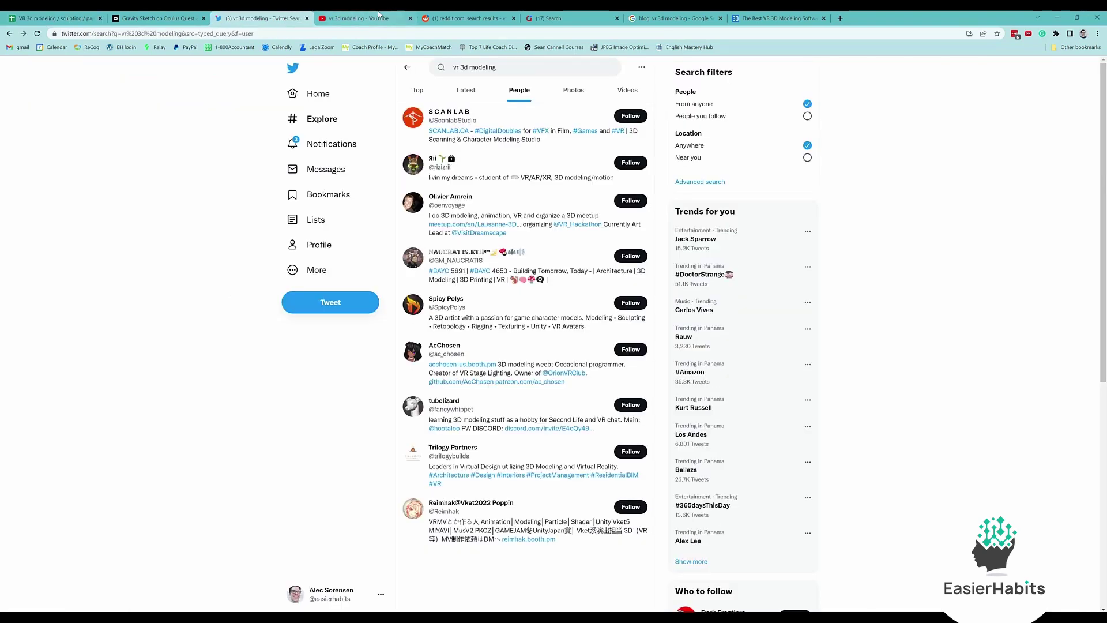
click(379, 15)
click(562, 15)
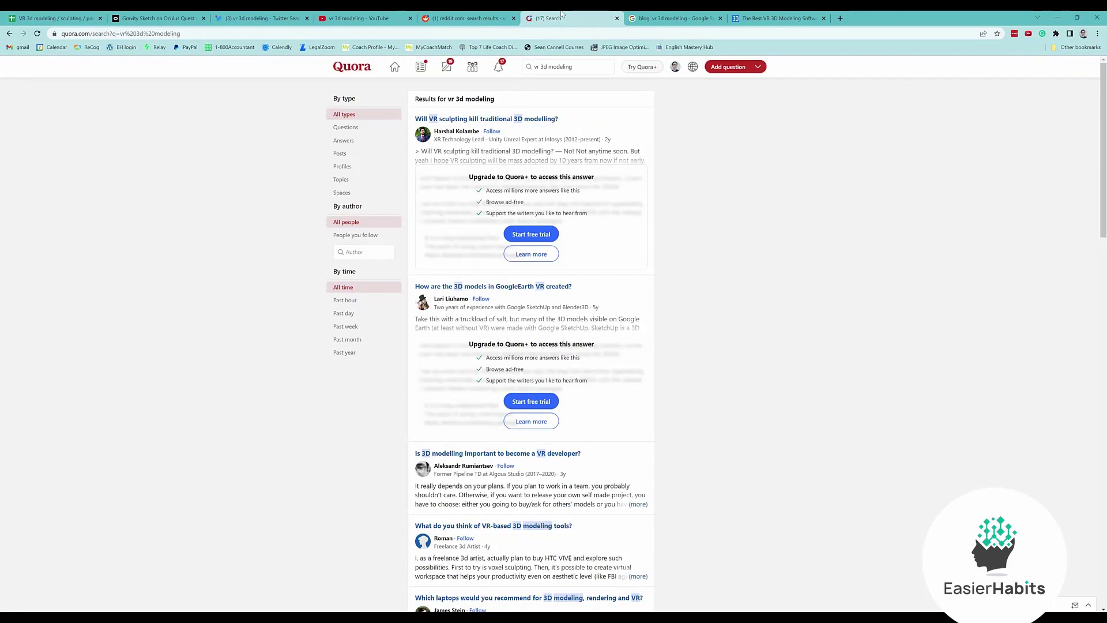
click(441, 16)
click(369, 16)
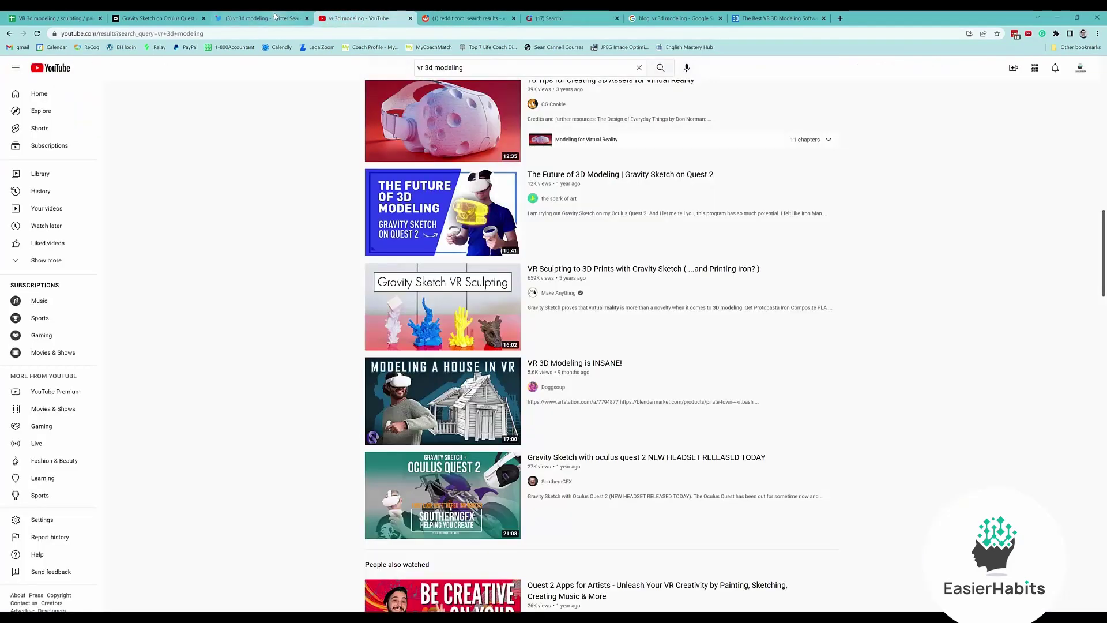
click(275, 16)
Step: Return to the YouTube results for "vr 3d modeling", open the YanSculpts channel and pause its trailer
click(363, 17)
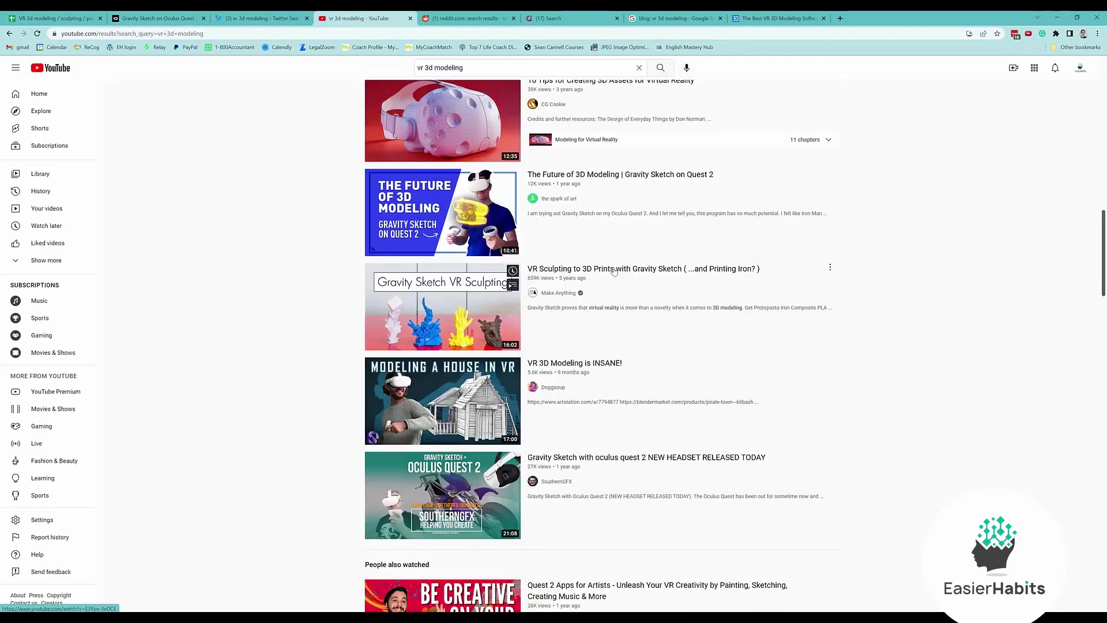
scroll(737, 307, up, 7)
scroll(737, 307, up, 10)
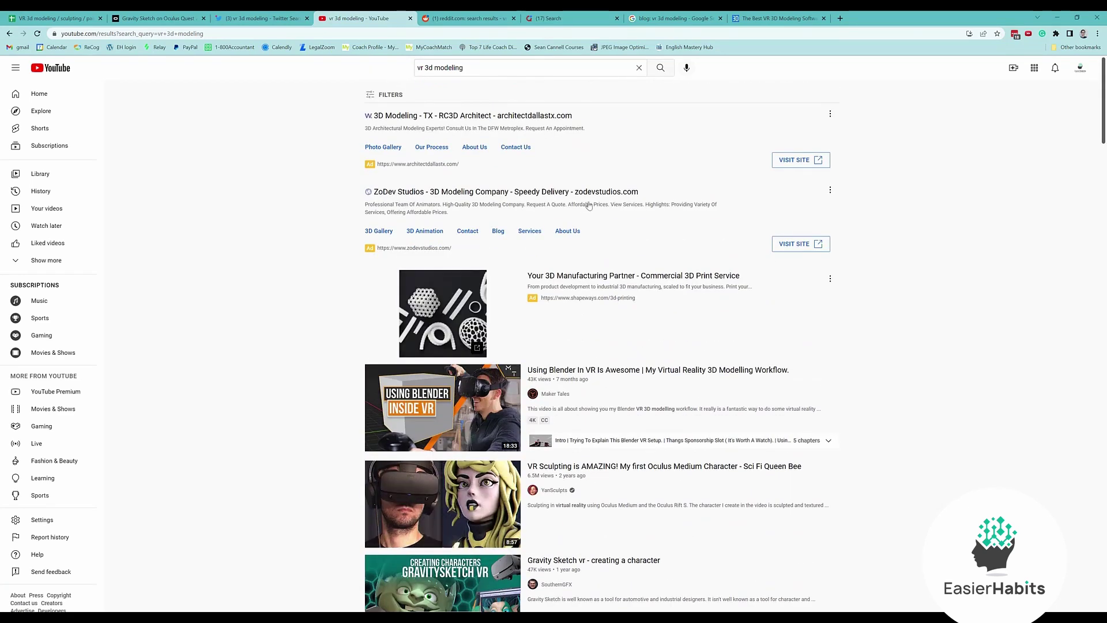
mouse_move(640, 545)
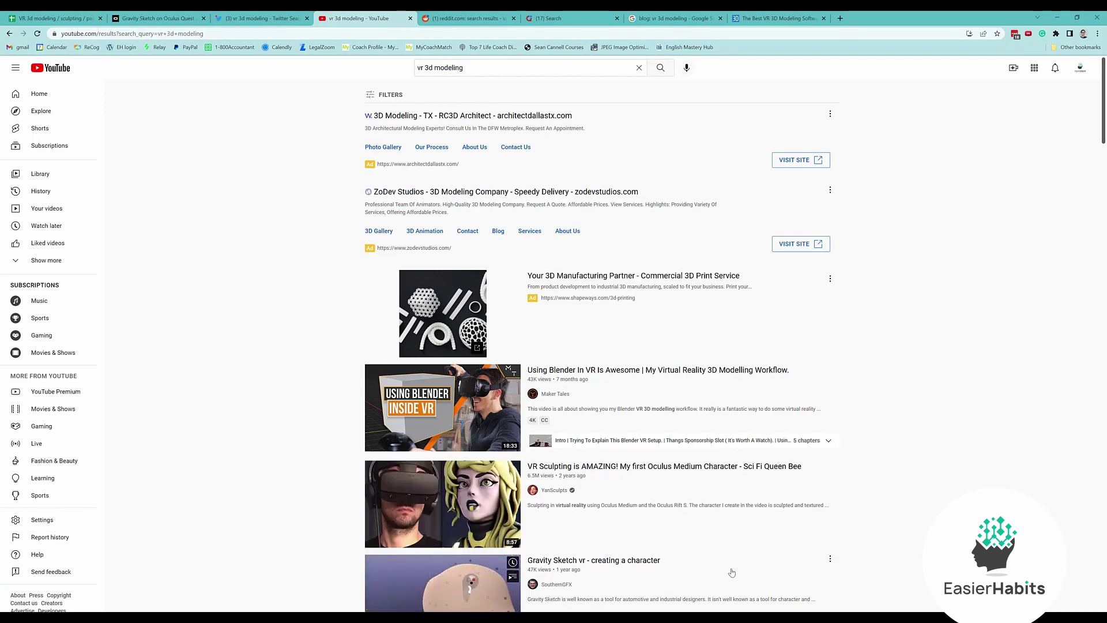
click(553, 490)
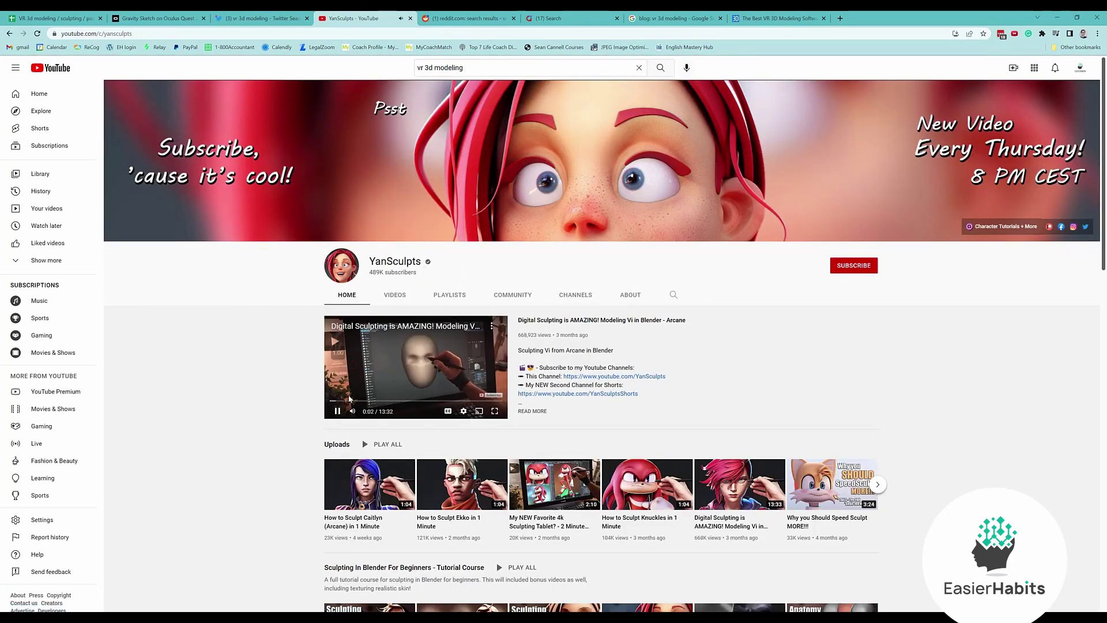
click(338, 411)
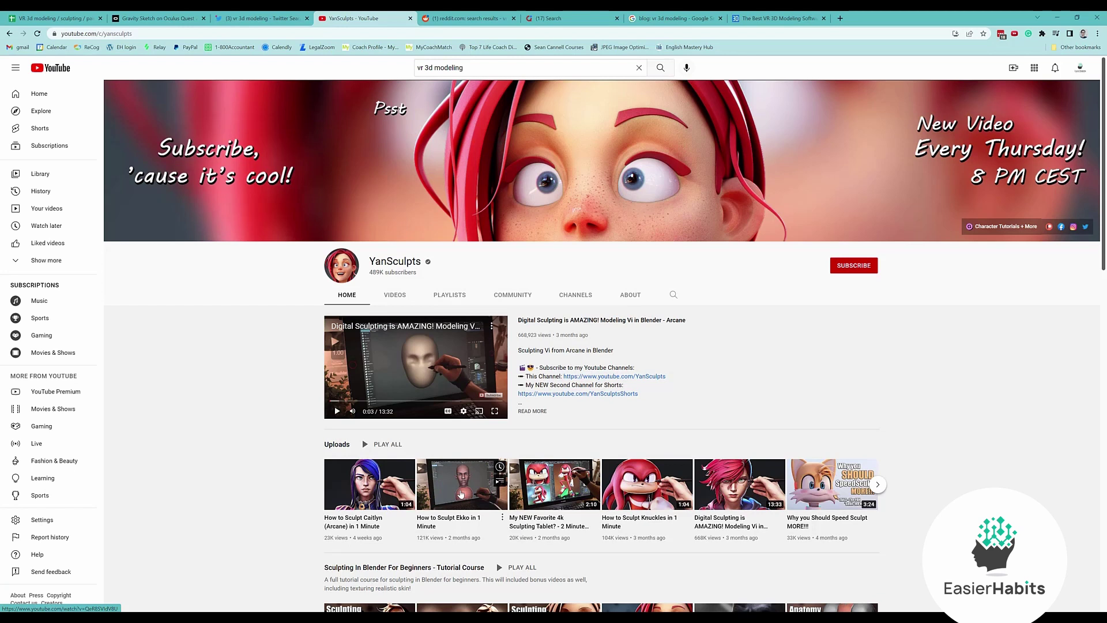
Step: Save "How to Sculpt Ekko in 1 Minute" to Watch later and examine the channel's uploads, Blender tutorial course and popular uploads
click(499, 466)
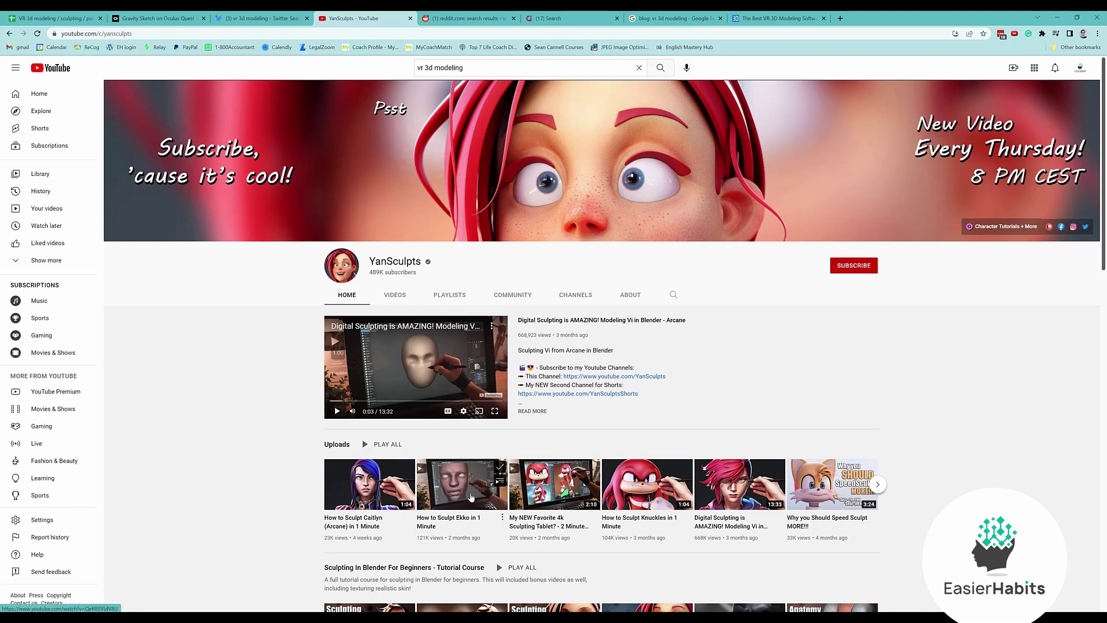
scroll(471, 497, down, 1)
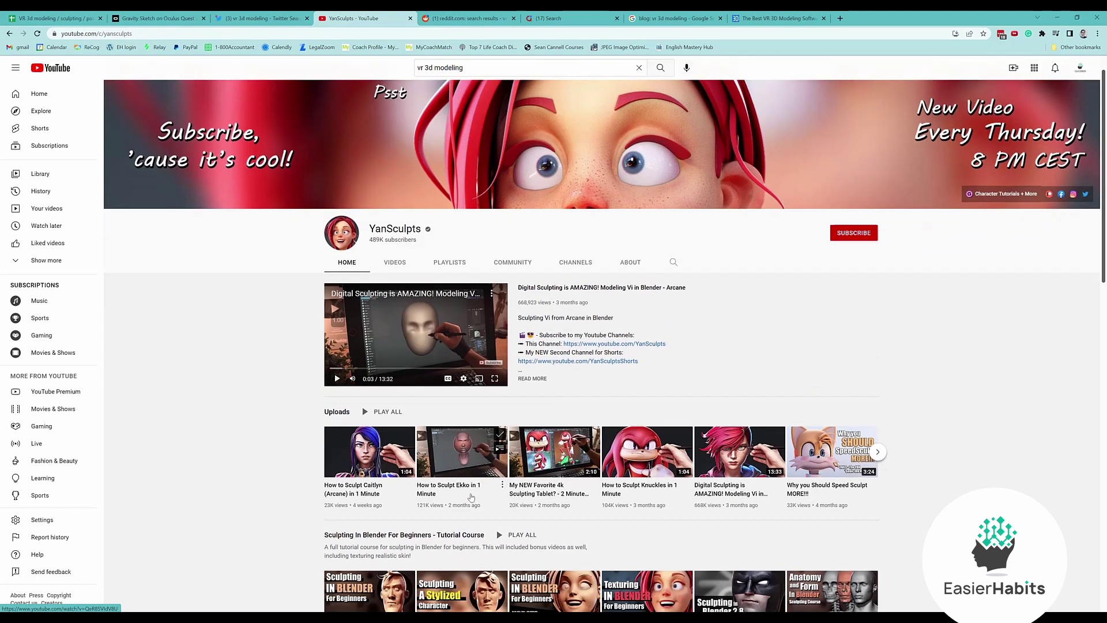
scroll(472, 497, down, 1)
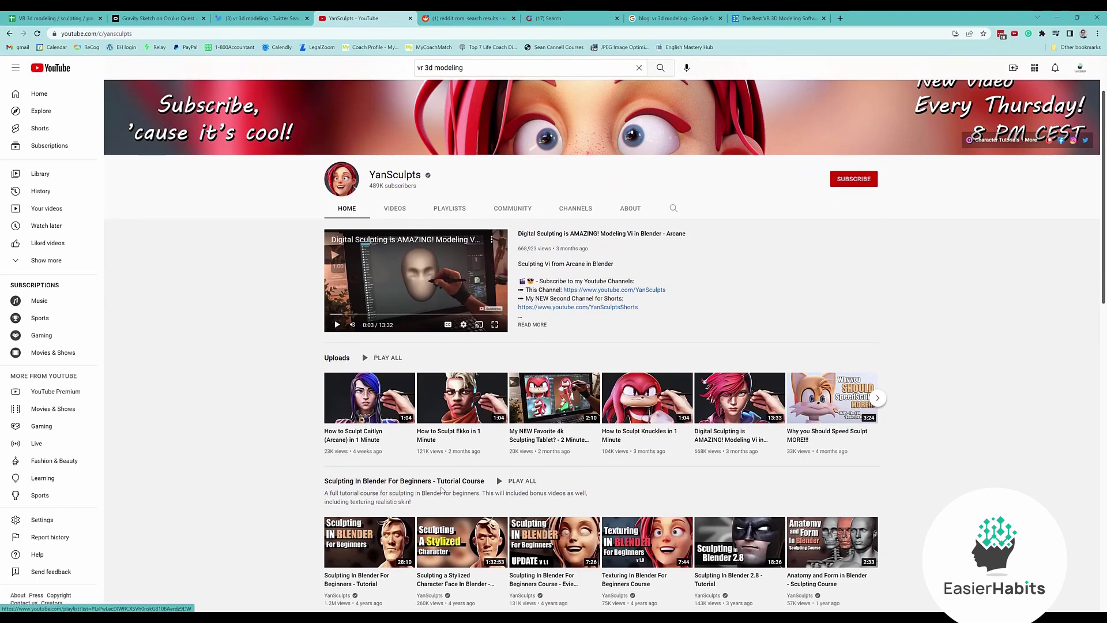
scroll(442, 491, down, 4)
scroll(442, 491, up, 1)
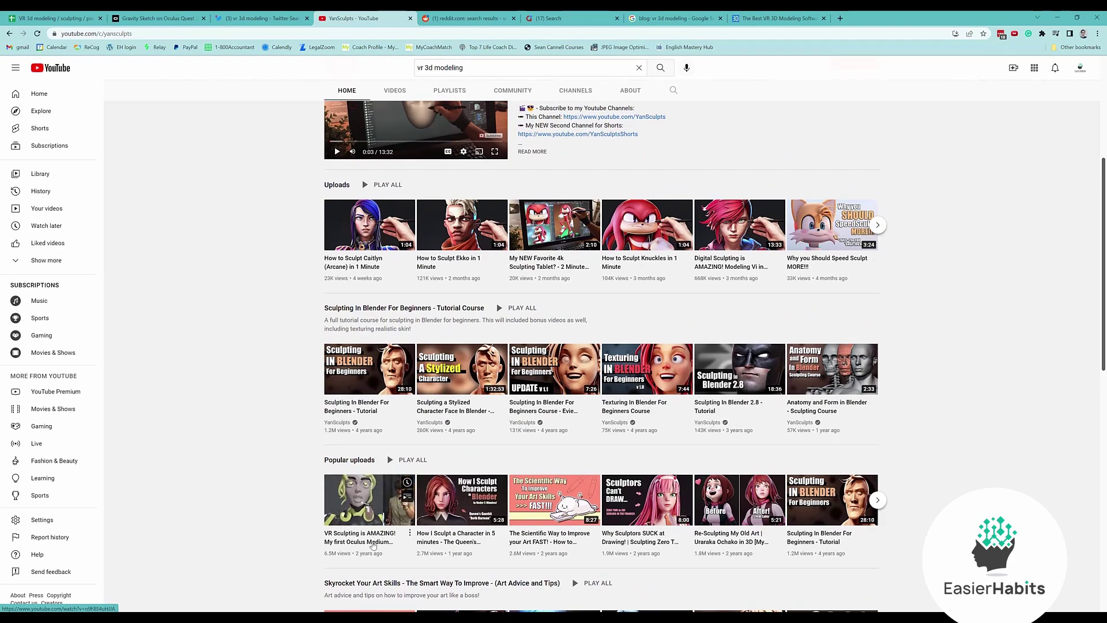
scroll(371, 546, up, 5)
scroll(405, 384, down, 4)
scroll(496, 346, up, 4)
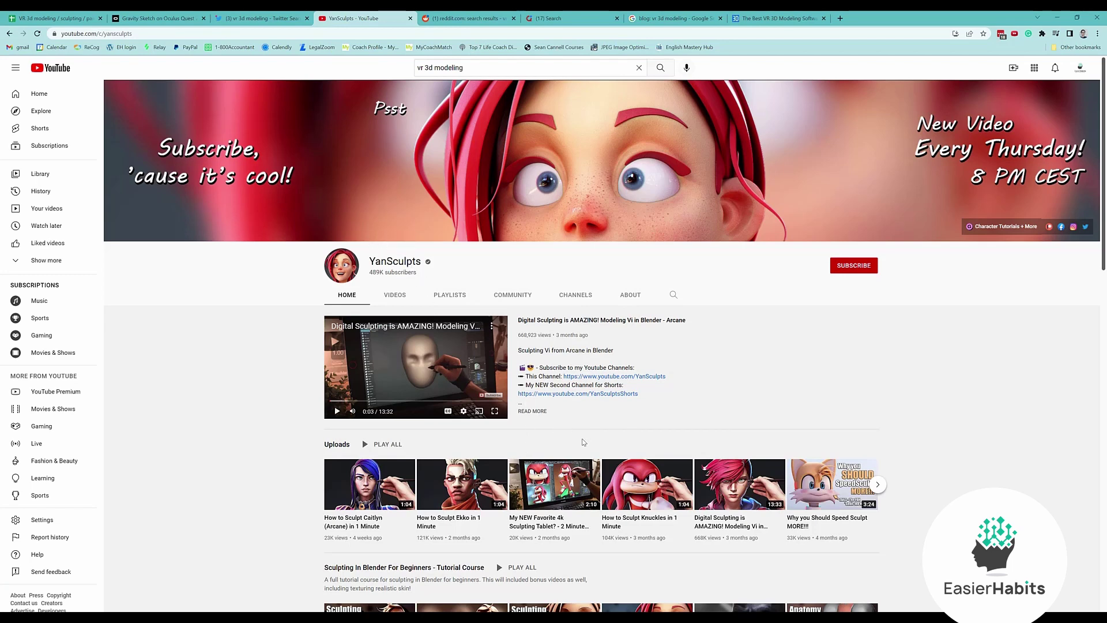
scroll(583, 443, down, 2)
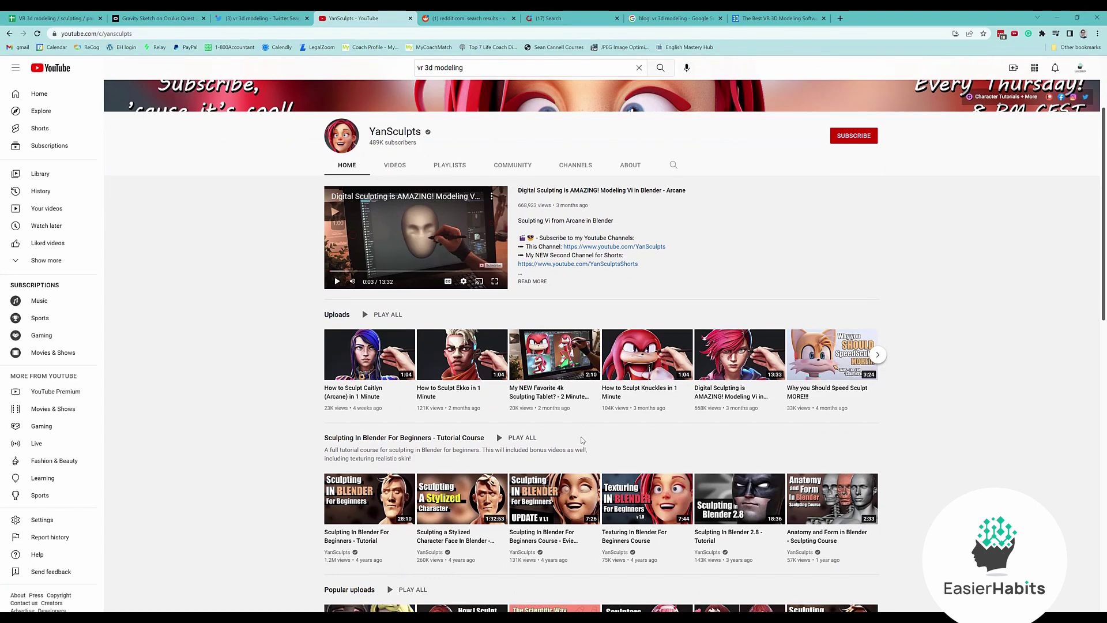
Step: Review the YanSculpts channel's home page, including its uploads, the Blender tutorial course and the popular uploads
scroll(582, 441, down, 2)
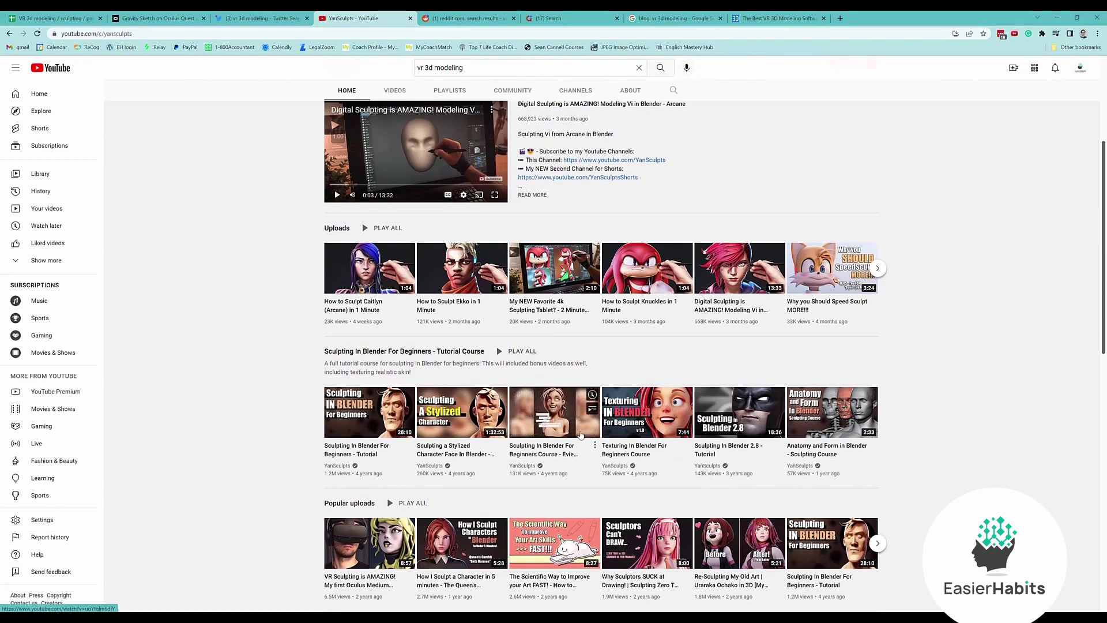
scroll(581, 436, down, 2)
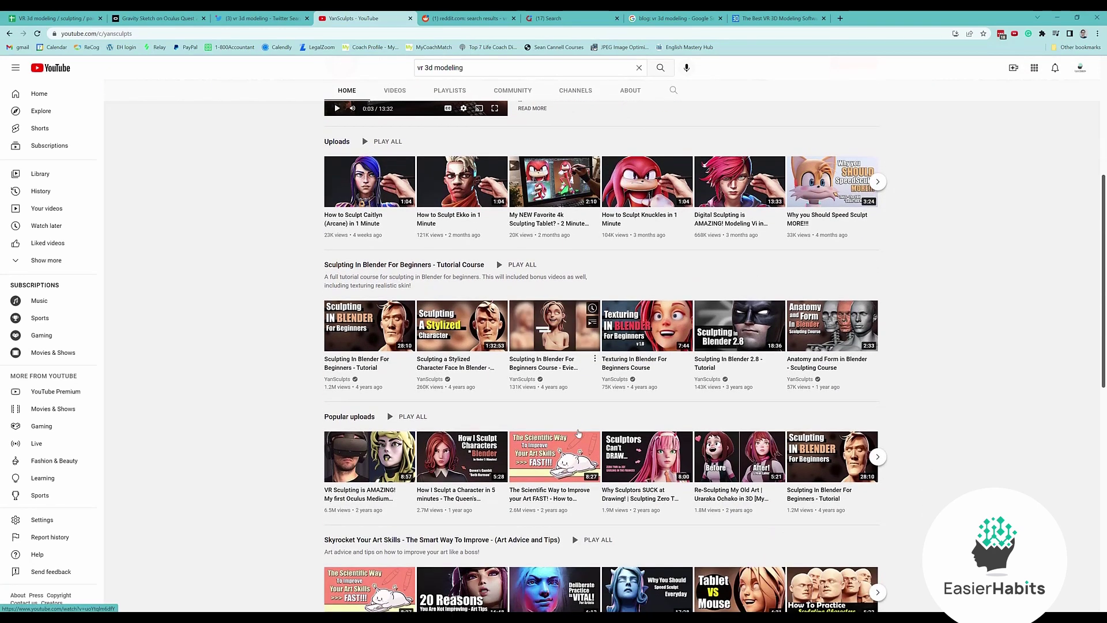
scroll(578, 433, up, 2)
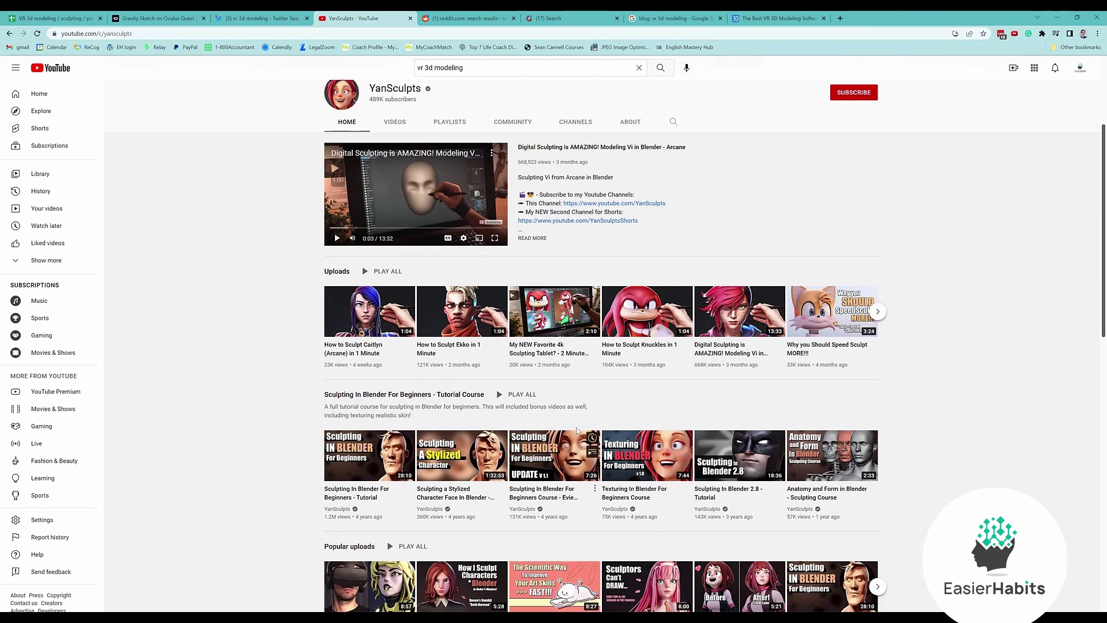
mouse_move(372, 329)
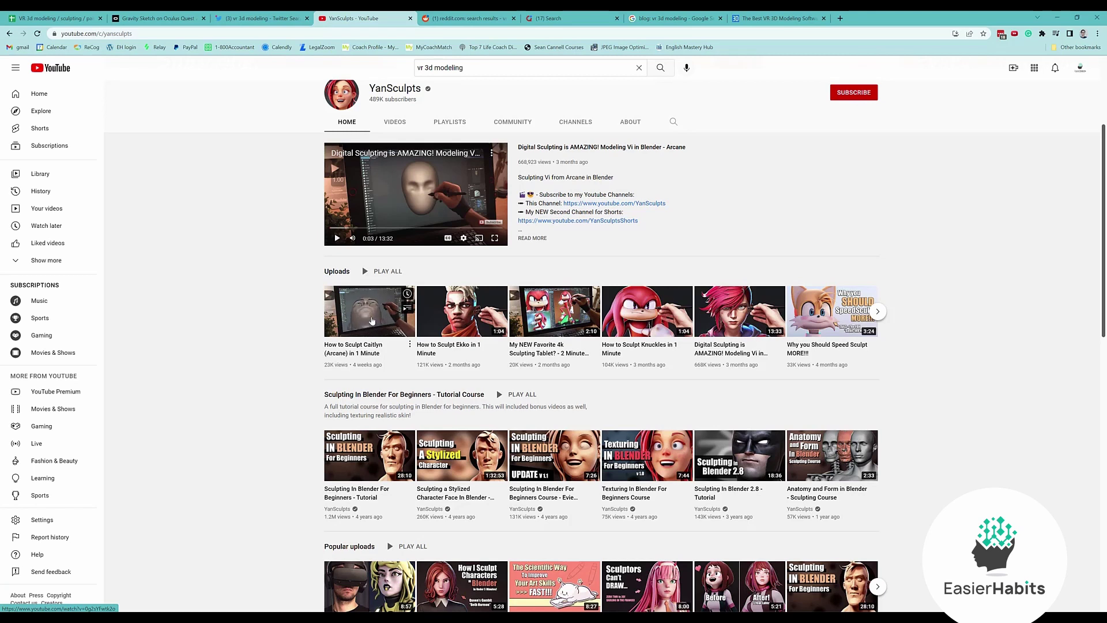
mouse_move(442, 313)
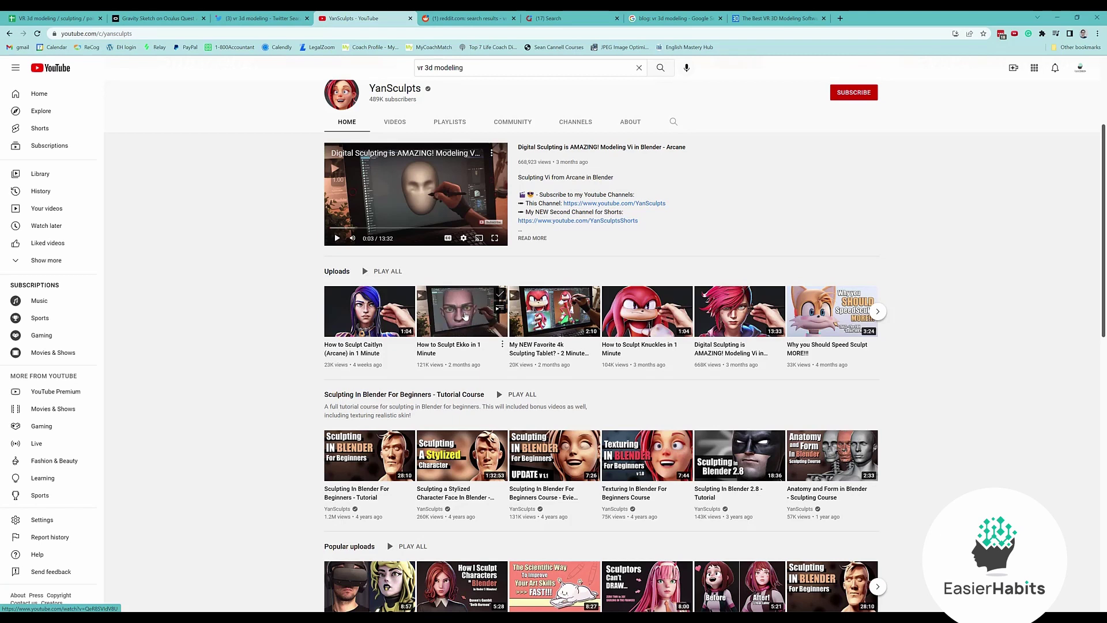
click(143, 33)
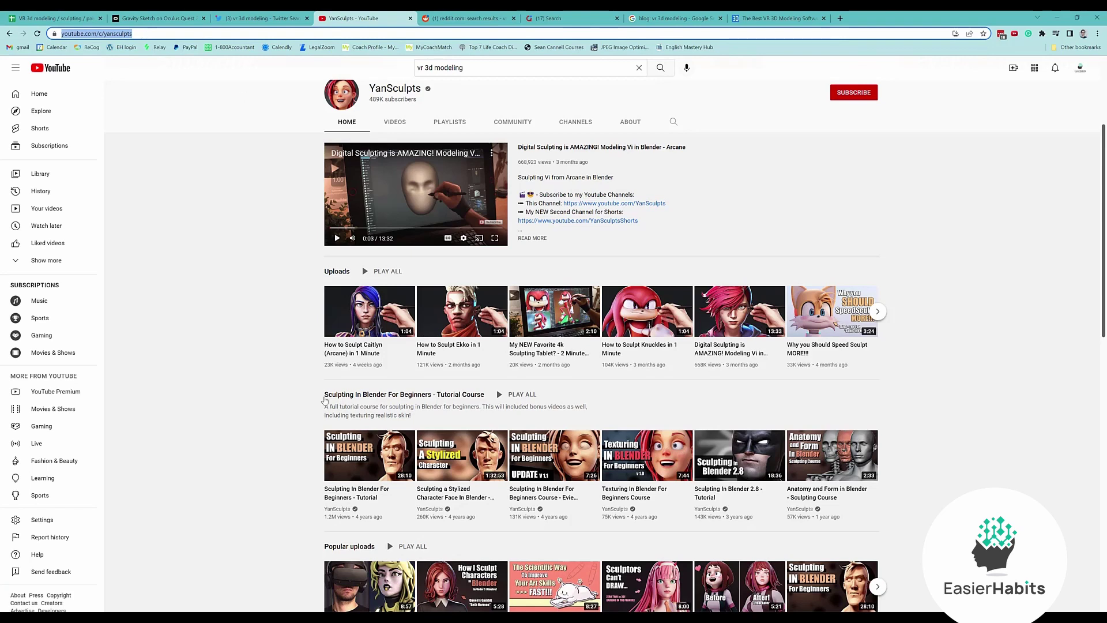
scroll(374, 404, down, 2)
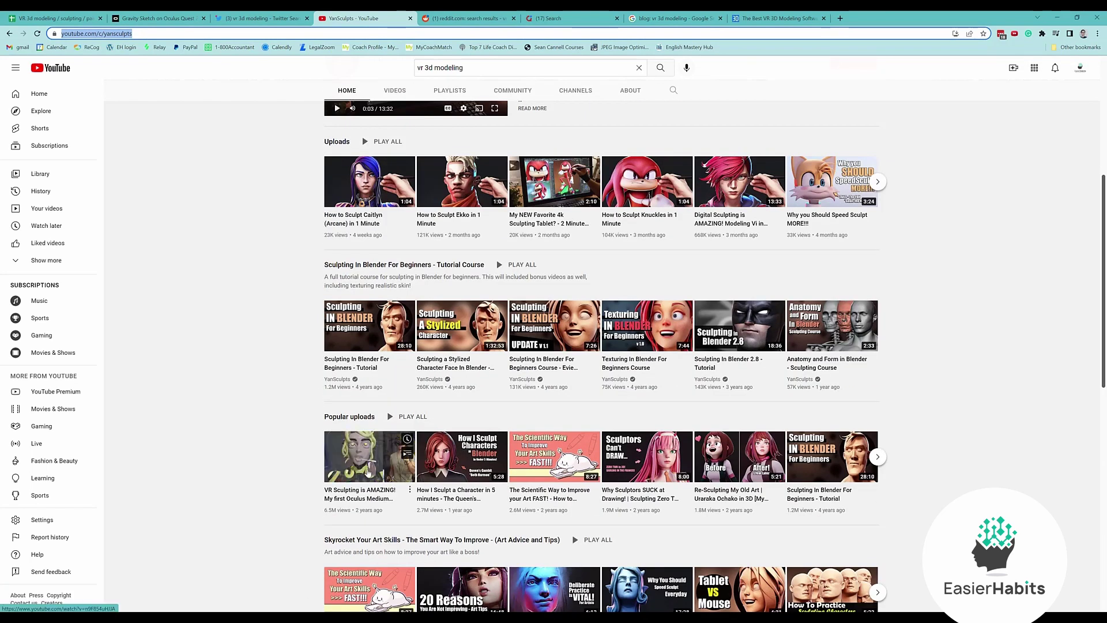
scroll(379, 452, up, 4)
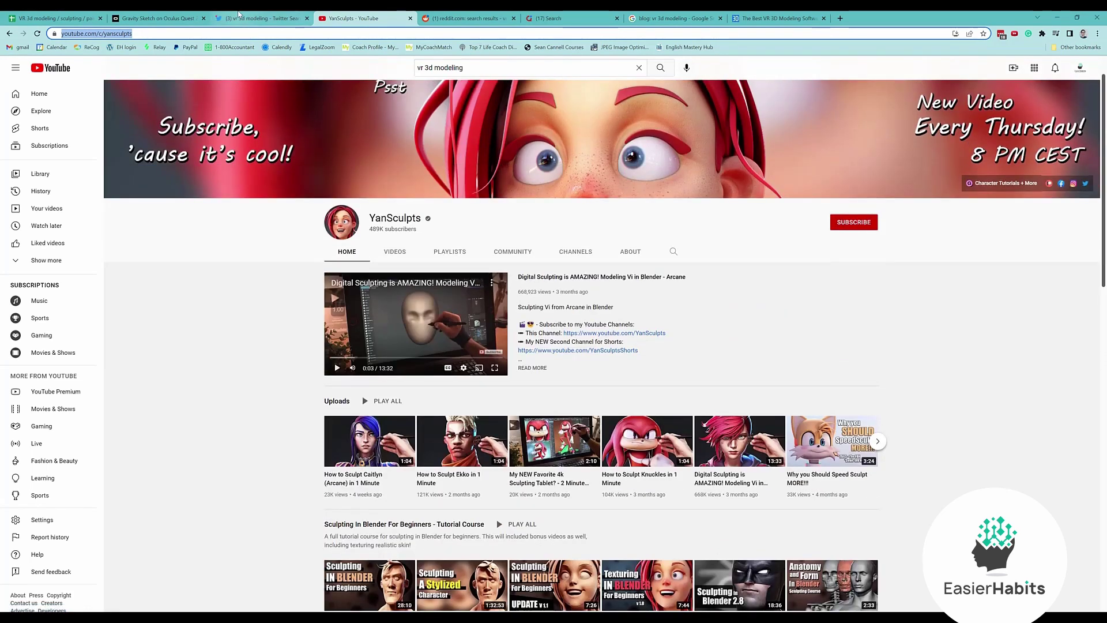
Step: Copy the web address of the YanSculpts channel page
click(239, 18)
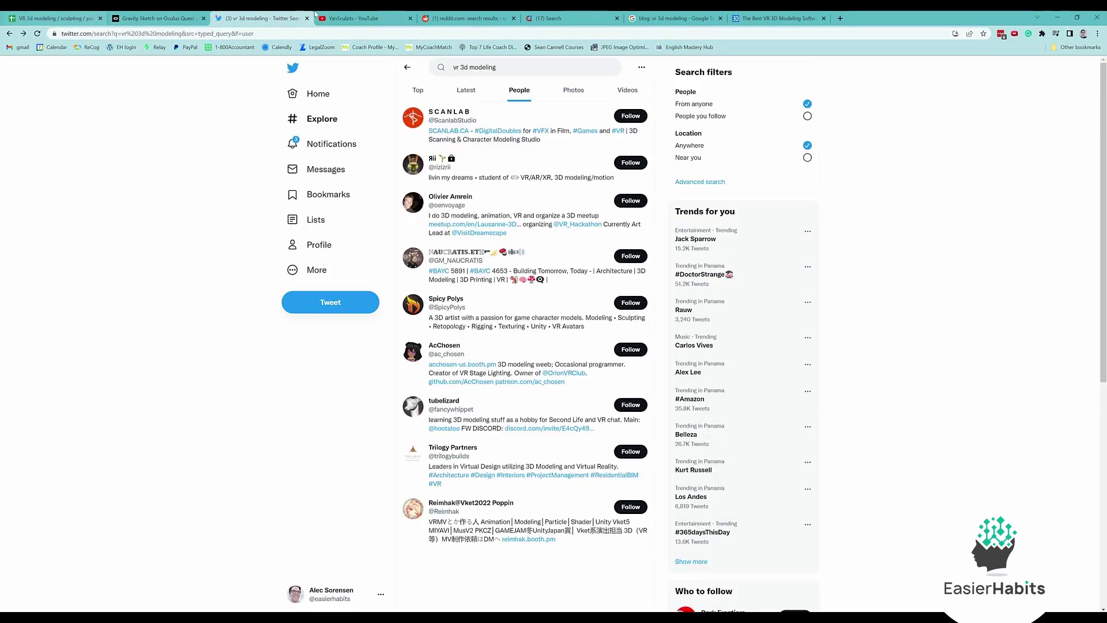
click(316, 15)
click(113, 34)
key(ctrl+c)
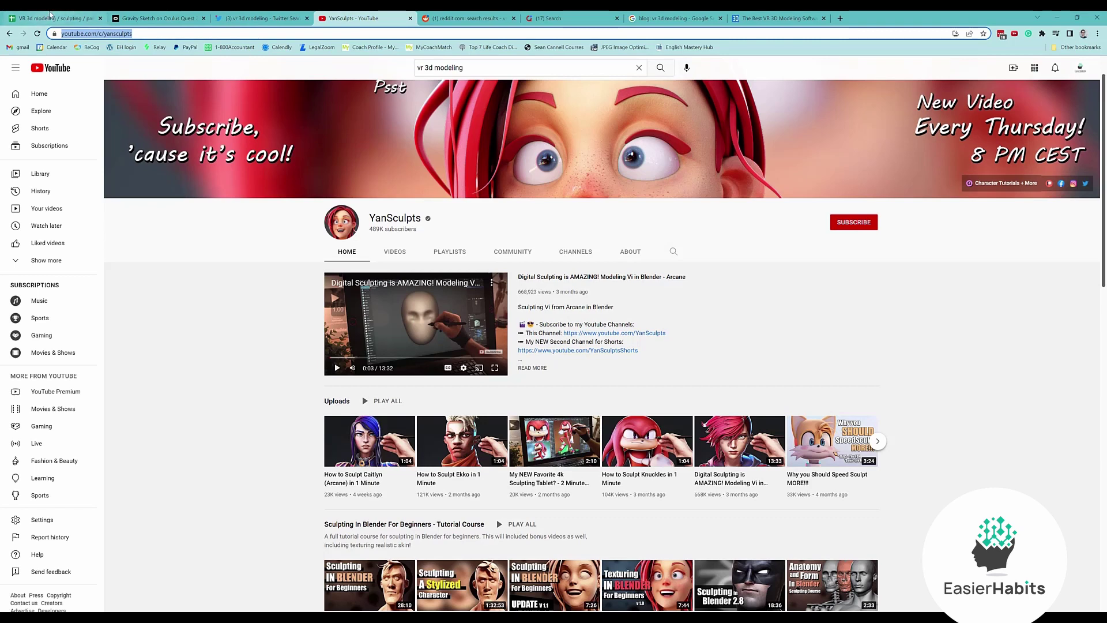
Step: In the research spreadsheet's YouTube sheet, enter the channel Yan Sculpts and its copied link in row 2
click(51, 15)
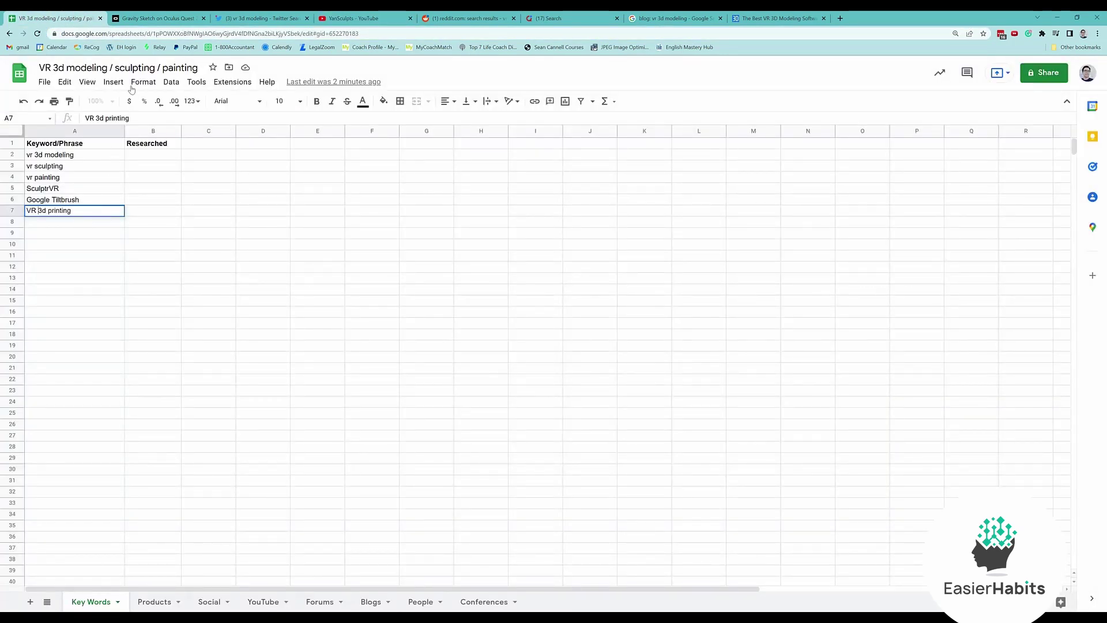
click(263, 602)
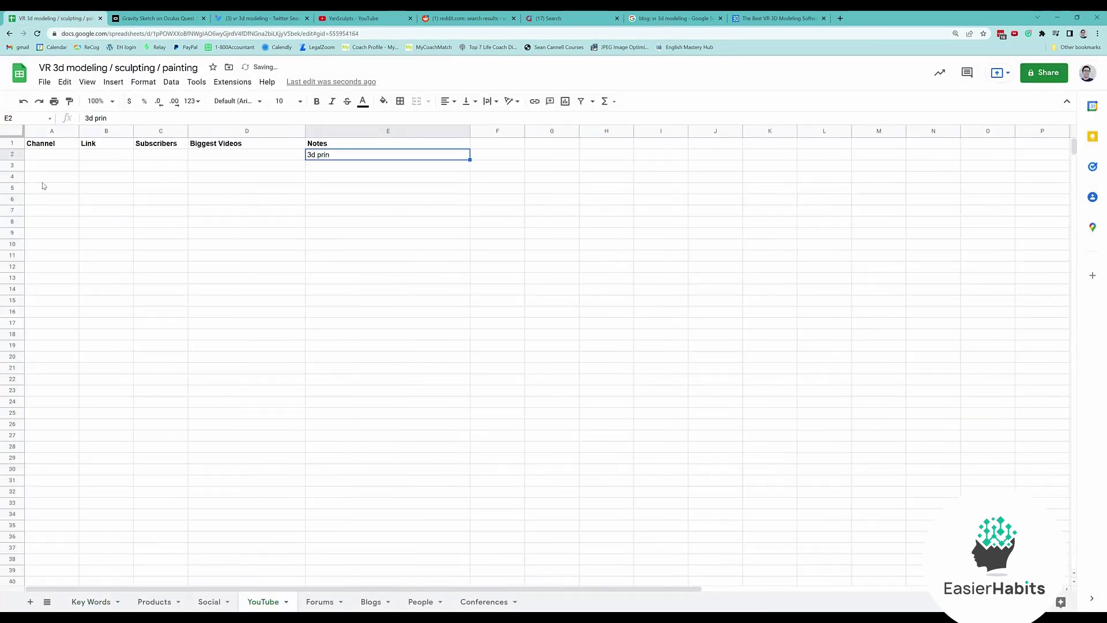
click(55, 156)
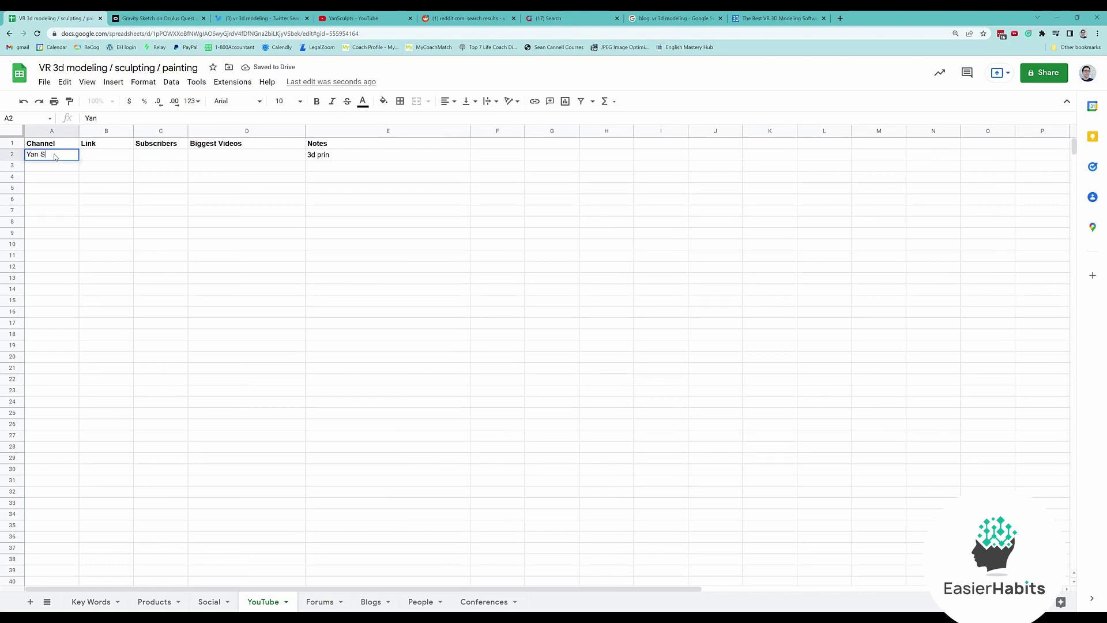
text(Yan Sculpts)
key(Tab)
key(ctrl+v)
key(Tab)
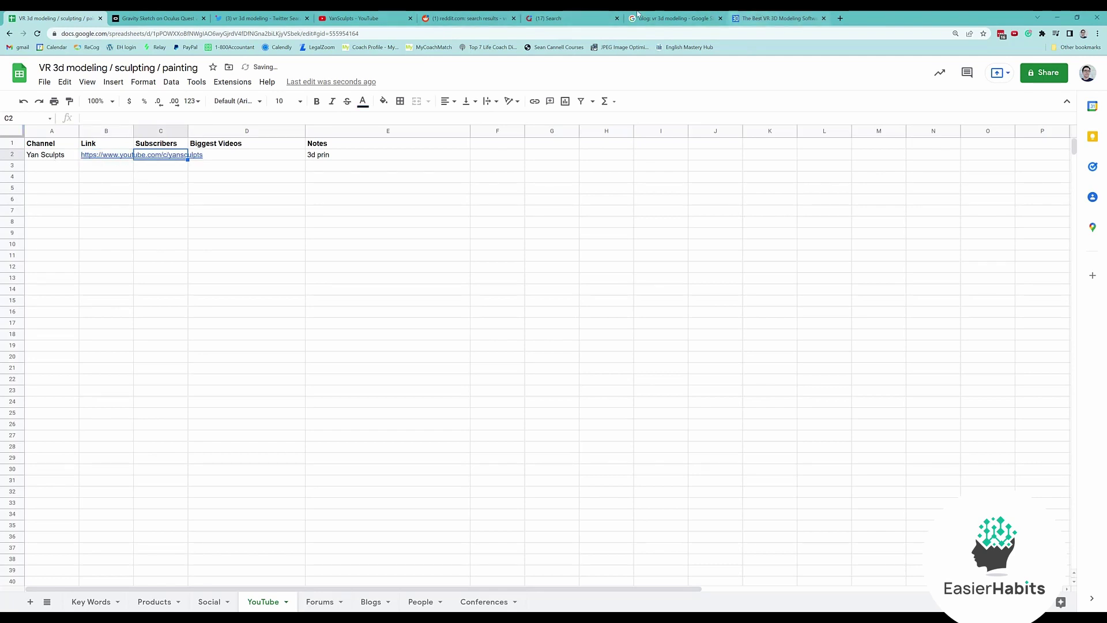
Step: Look up the channel's subscriber count on YouTube and enter 489K in the Subscribers cell for Yan Sculpts
click(344, 17)
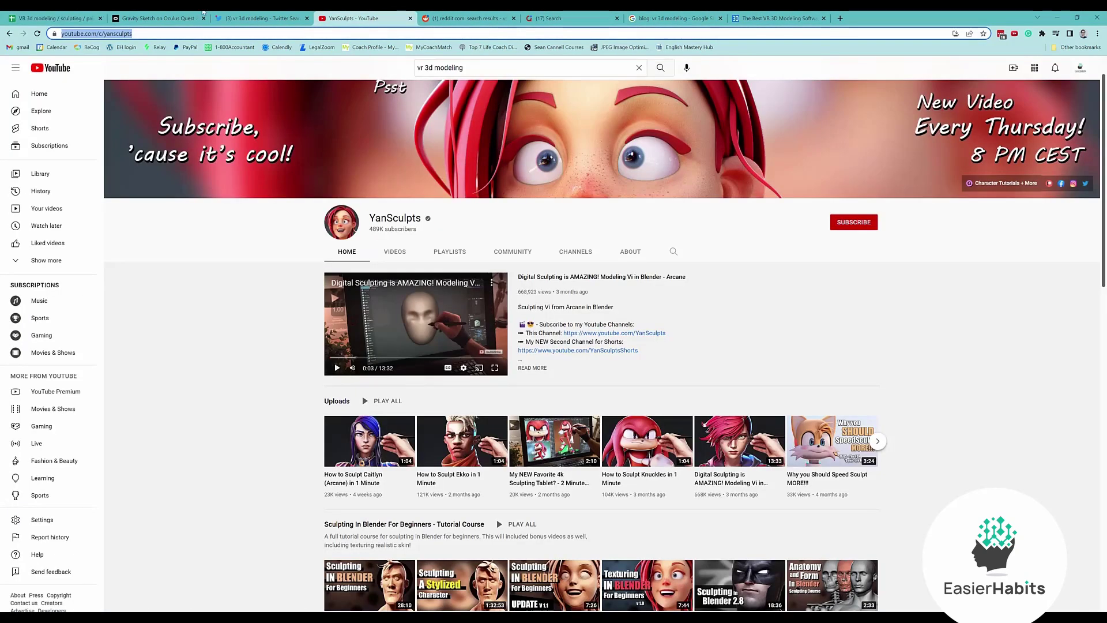
click(60, 15)
text(489K)
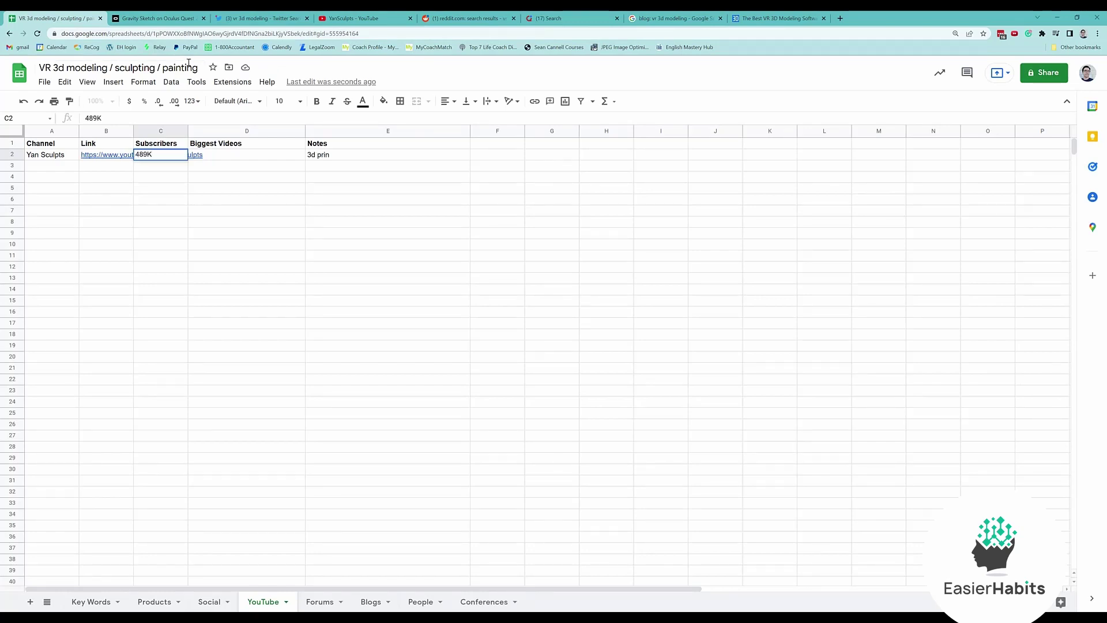
key(Tab)
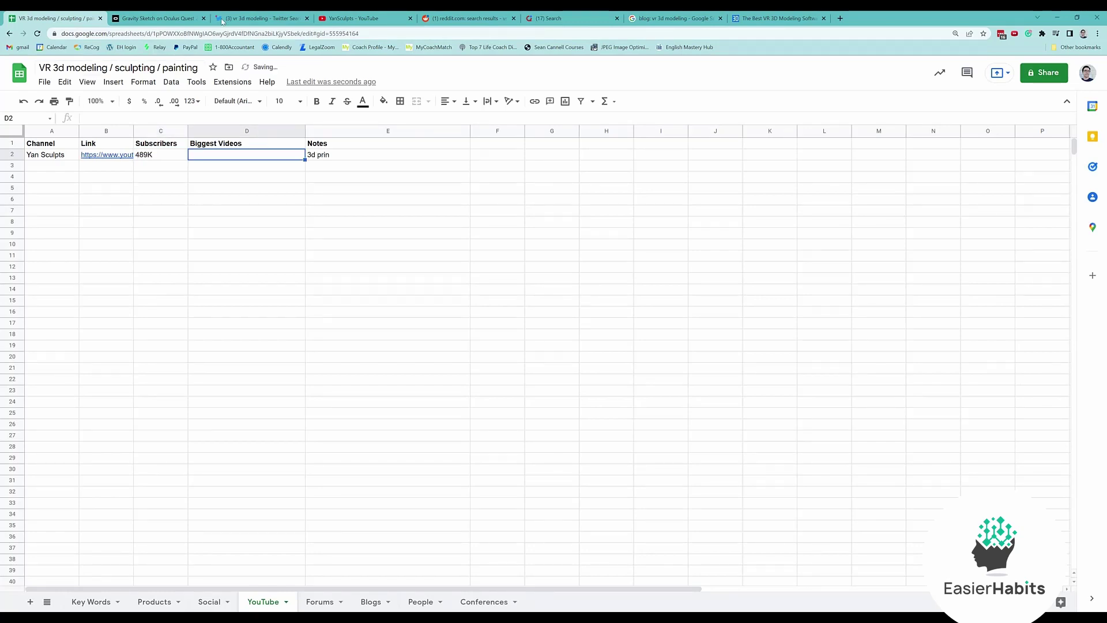
Step: Browse the YanSculpts channel's full video list on YouTube and open the video "Why Sculptors SUCK at Drawing!"
click(375, 17)
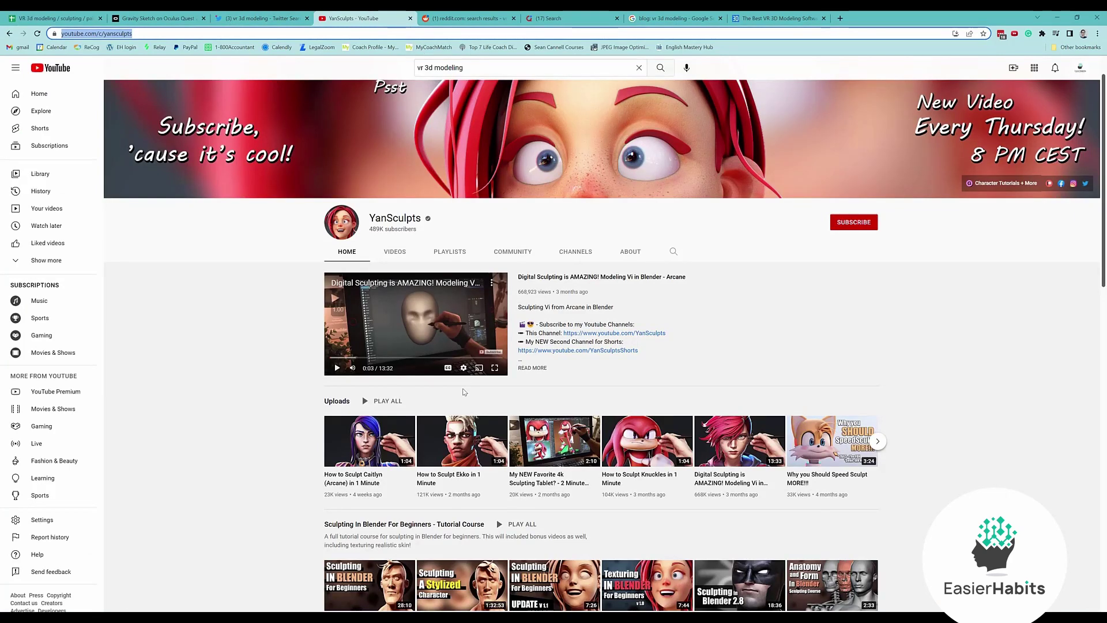
click(396, 253)
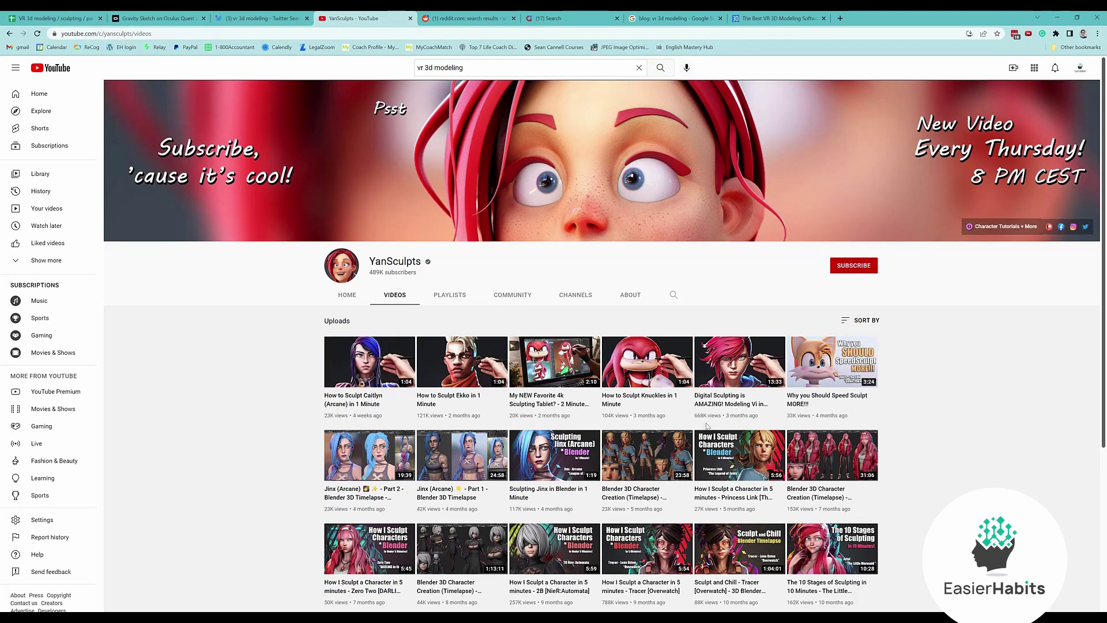
scroll(804, 423, down, 2)
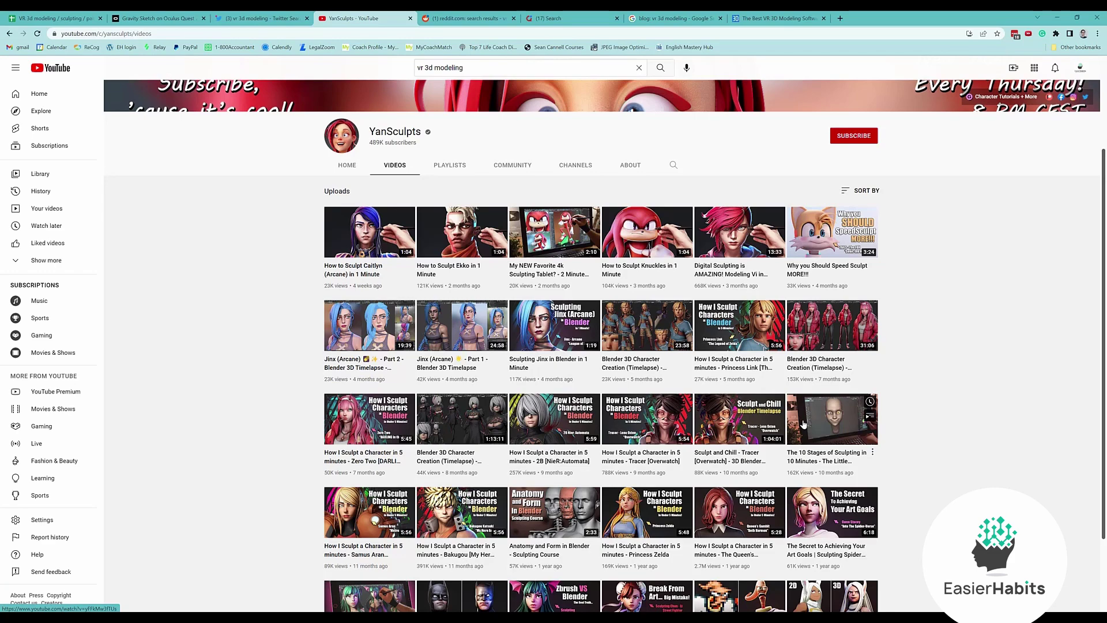
scroll(804, 423, down, 2)
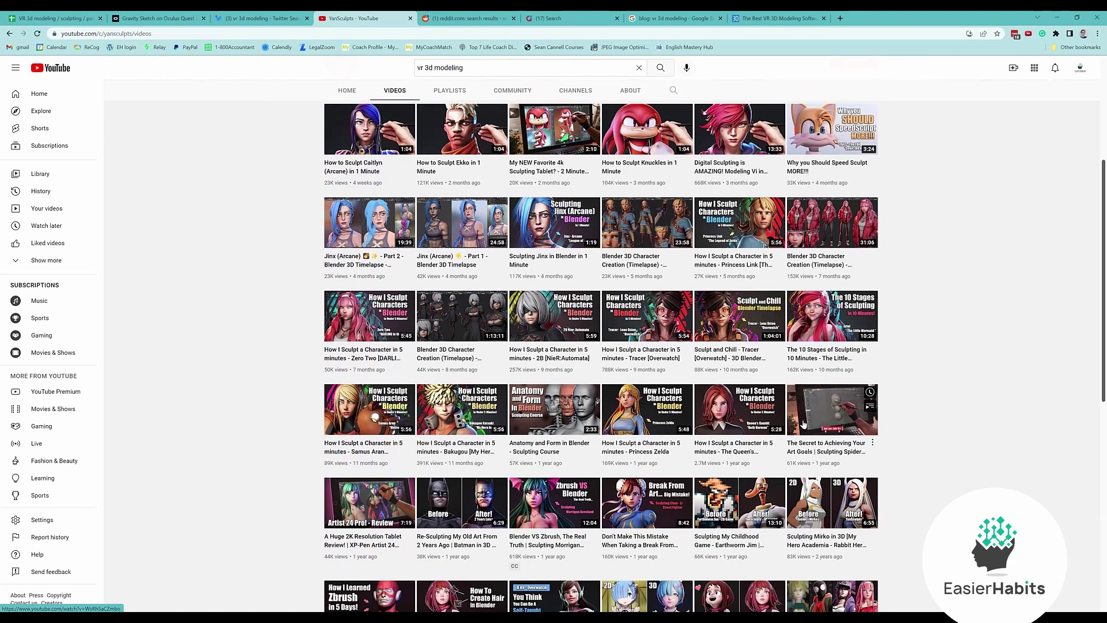
scroll(805, 423, down, 3)
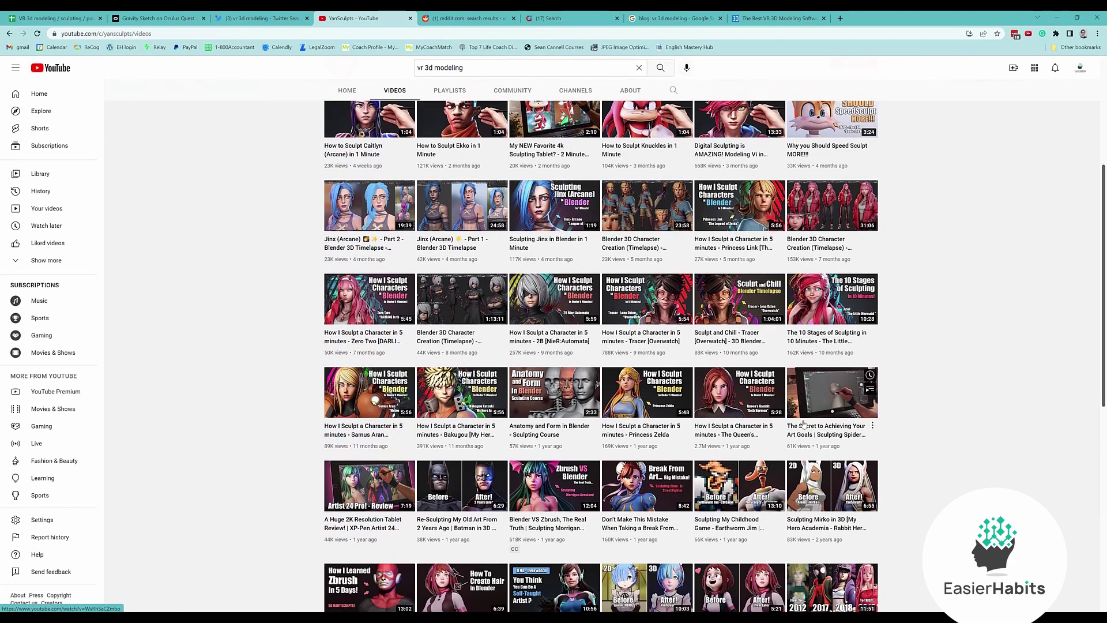
scroll(802, 424, down, 2)
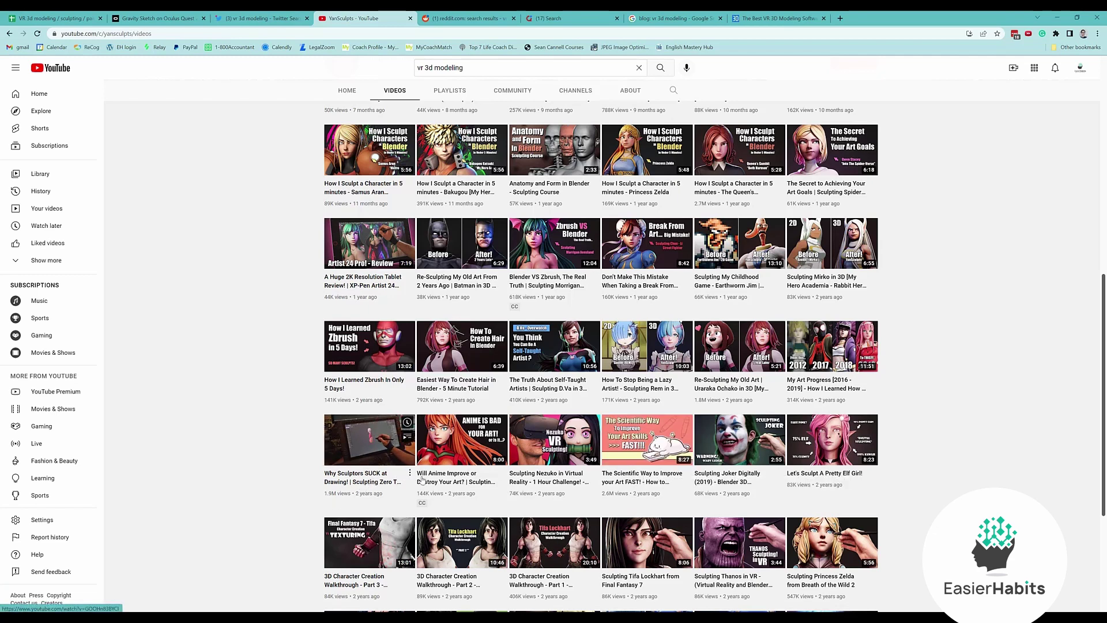
click(376, 490)
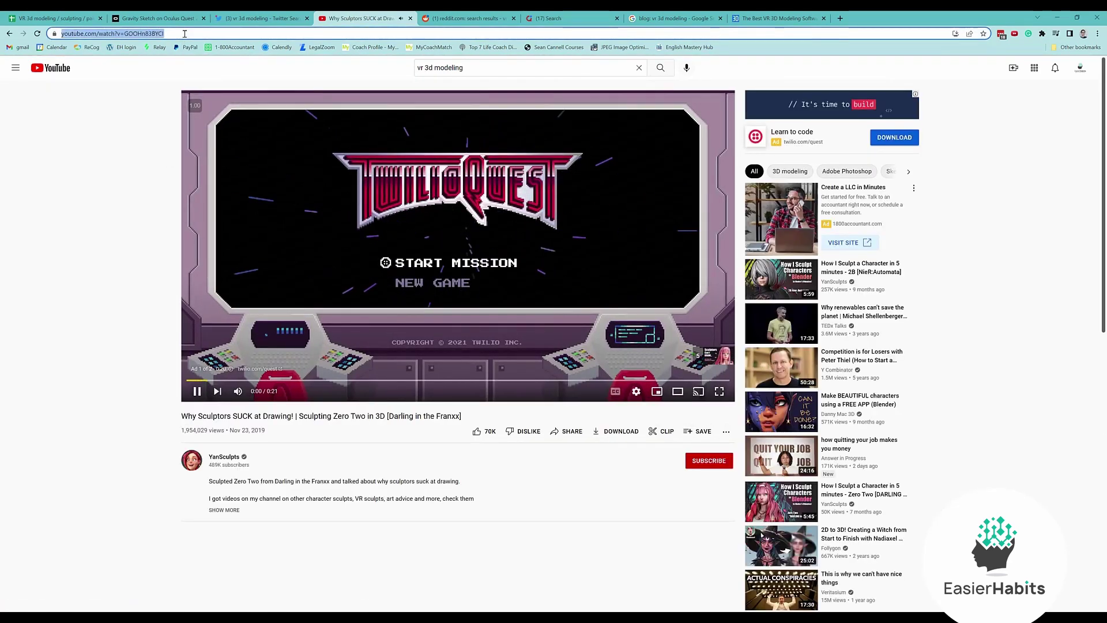
Step: Put the address of the "Why Sculptors SUCK at Drawing!" video in the spreadsheet's Biggest Videos cell for Yan Sculpts
click(261, 18)
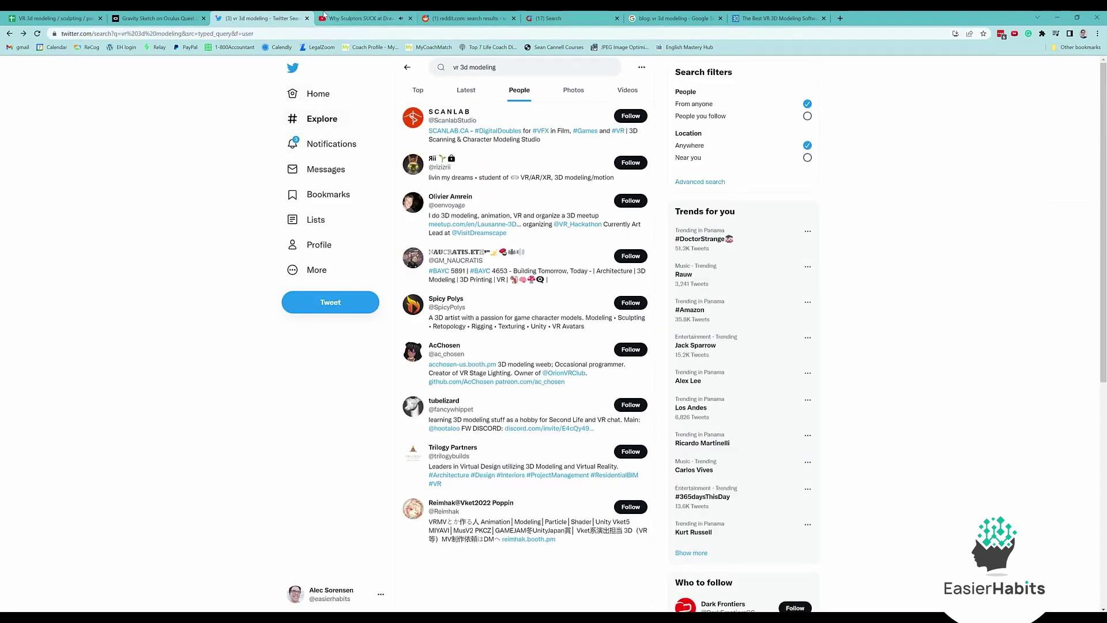
click(340, 18)
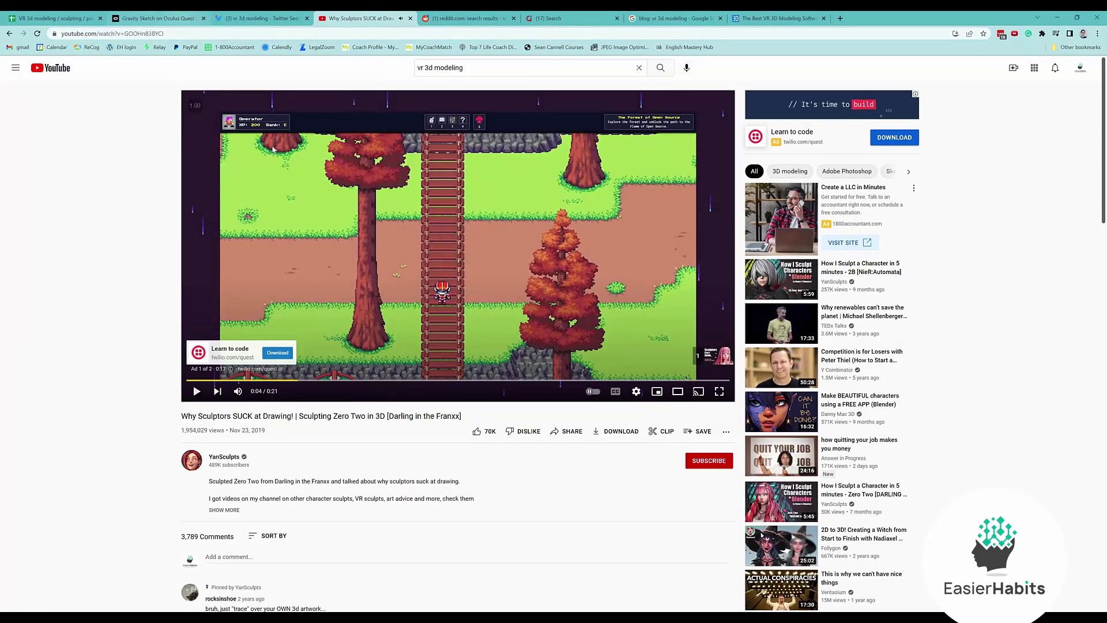
click(160, 17)
click(228, 16)
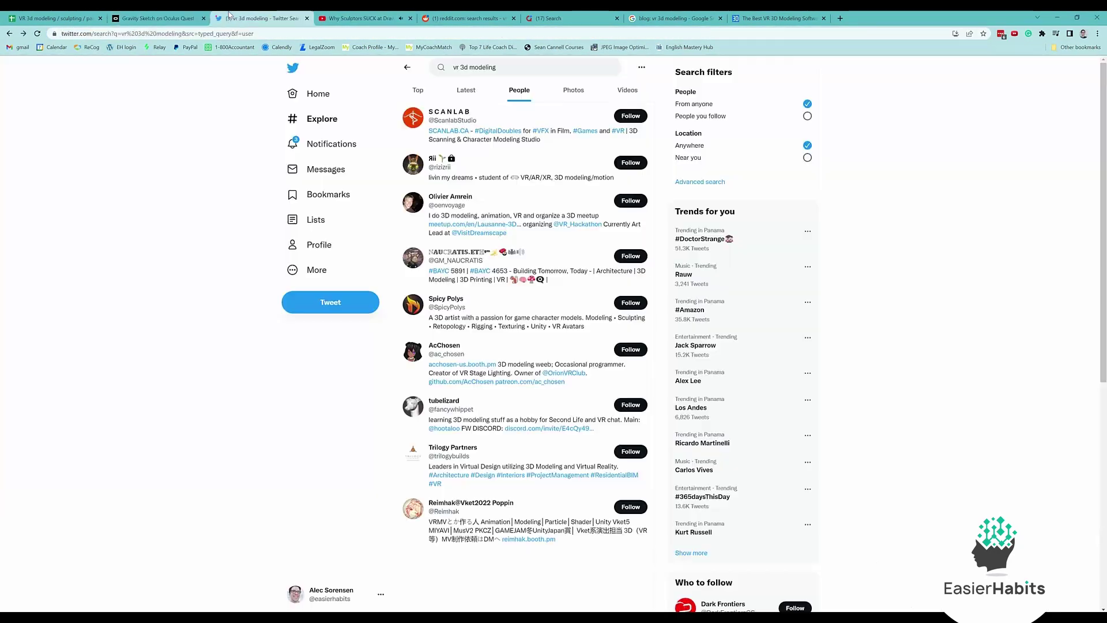
click(75, 18)
text(https://www.youtube.com/watch?v=GOOHn83BYCI)
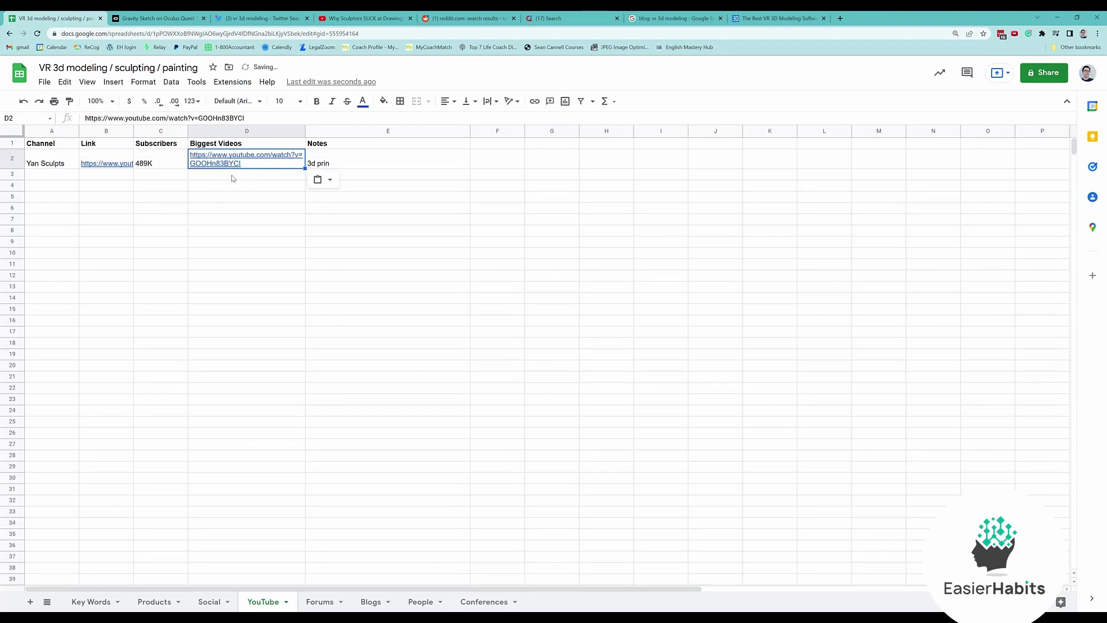
Step: Open the Biggest Videos cell for Yan Sculpts for editing
double_click(245, 166)
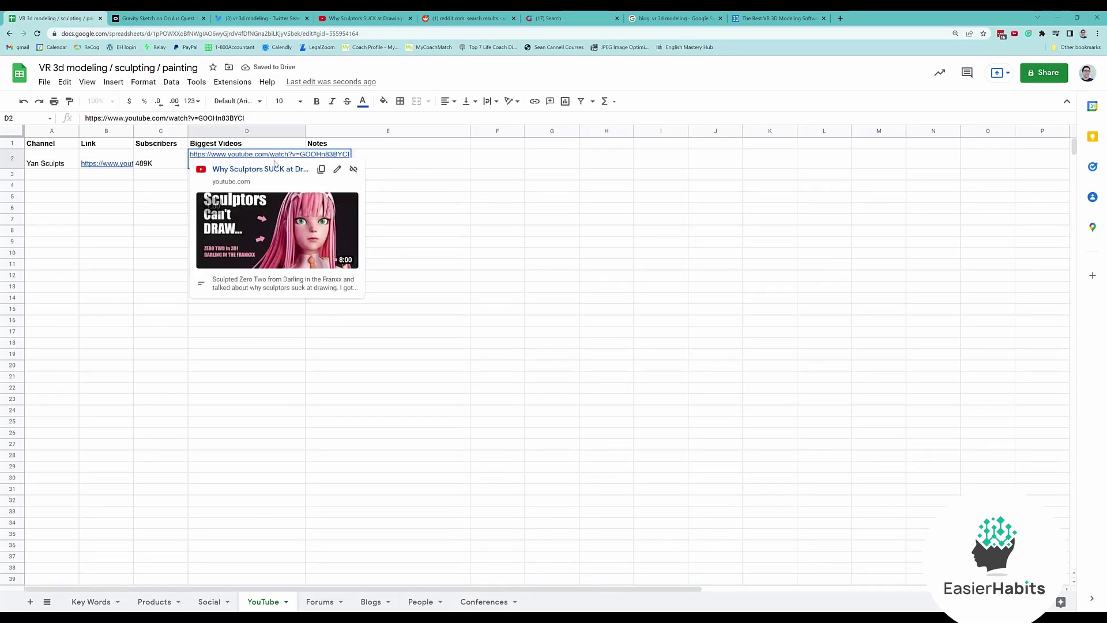
key(Return)
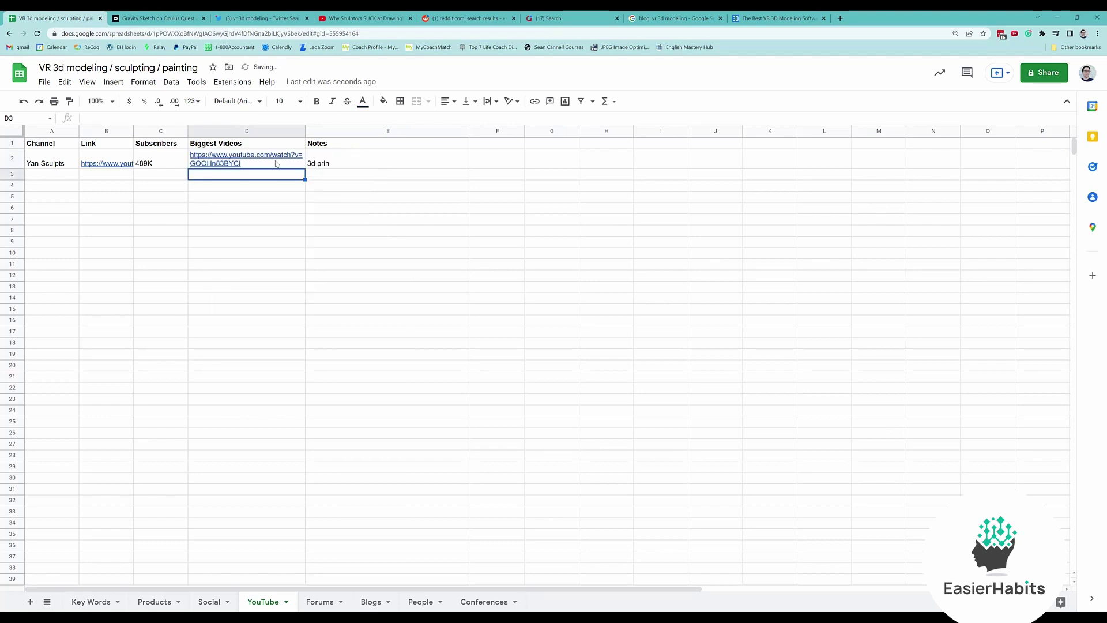
double_click(277, 166)
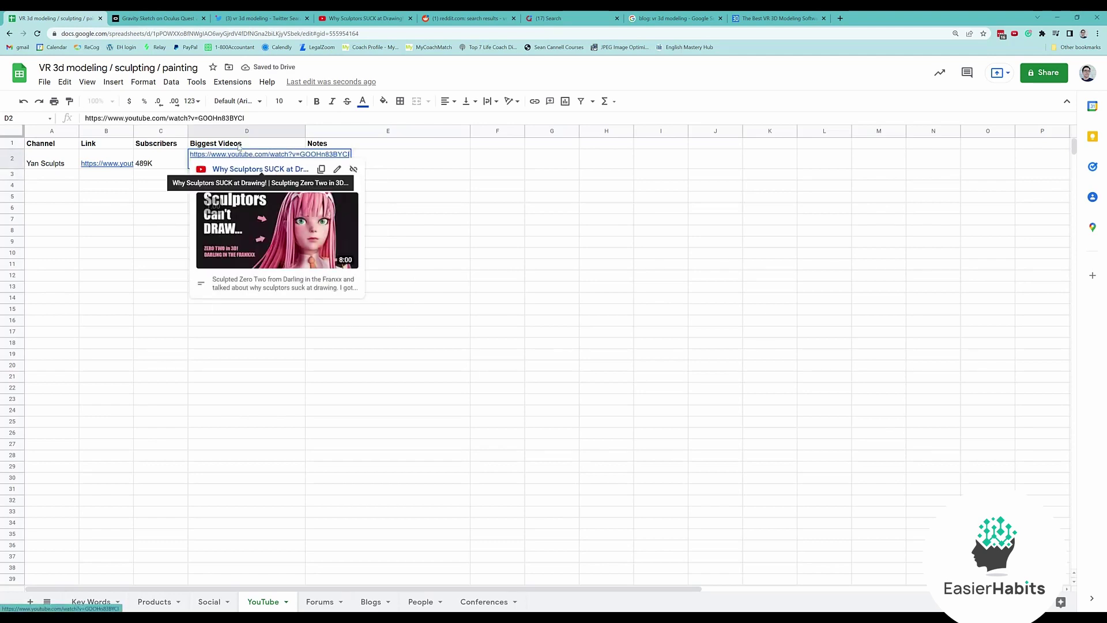
click(283, 143)
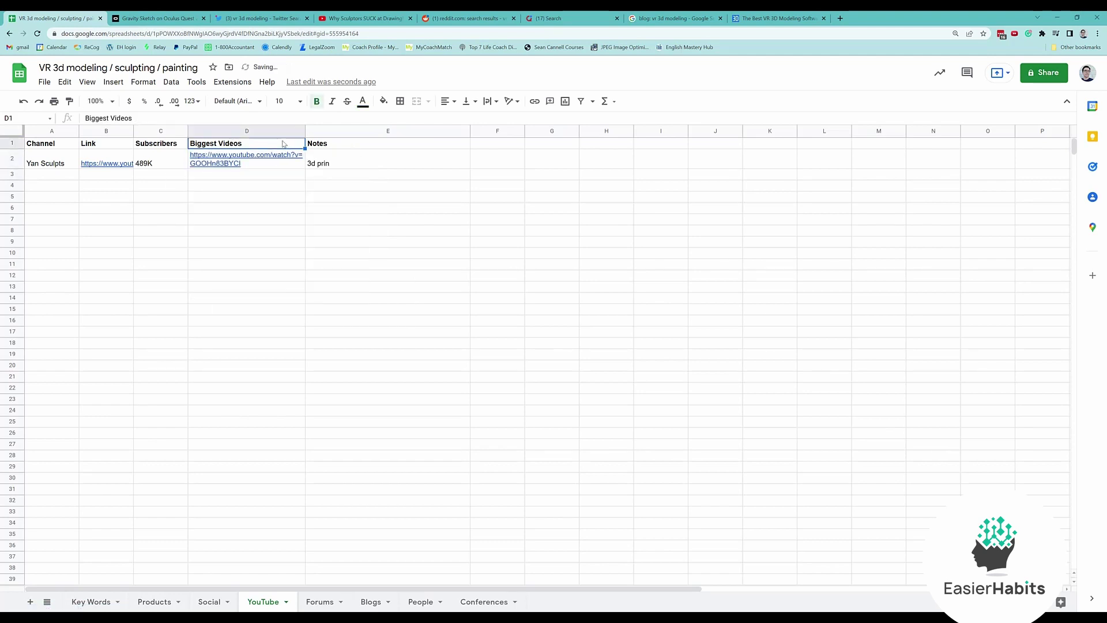
click(276, 166)
double_click(275, 166)
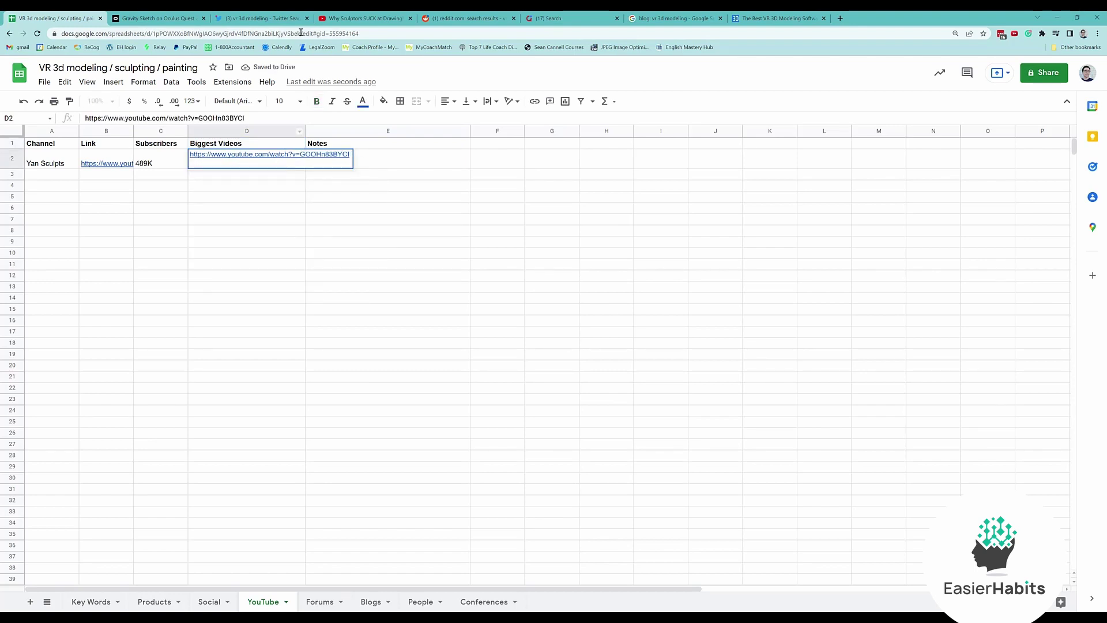
Step: Return to the YanSculpts video list on YouTube and open "VR Sculpting is AMAZING! My first Oculus Medium Character - Sci Fi Queen Bee"
click(350, 18)
click(262, 18)
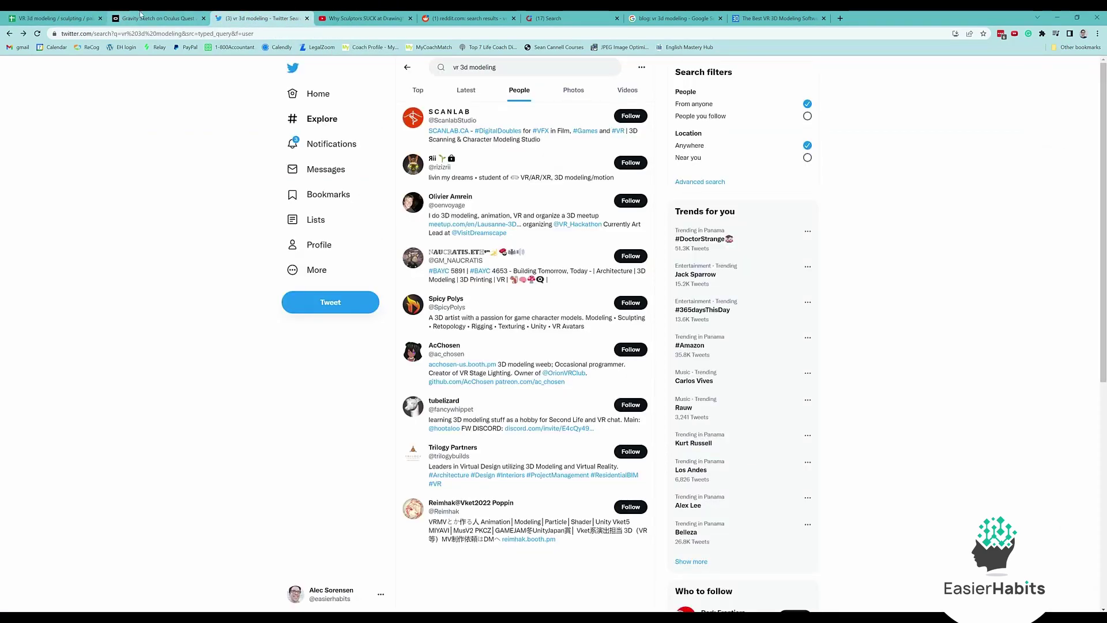
click(364, 18)
scroll(287, 319, down, 1)
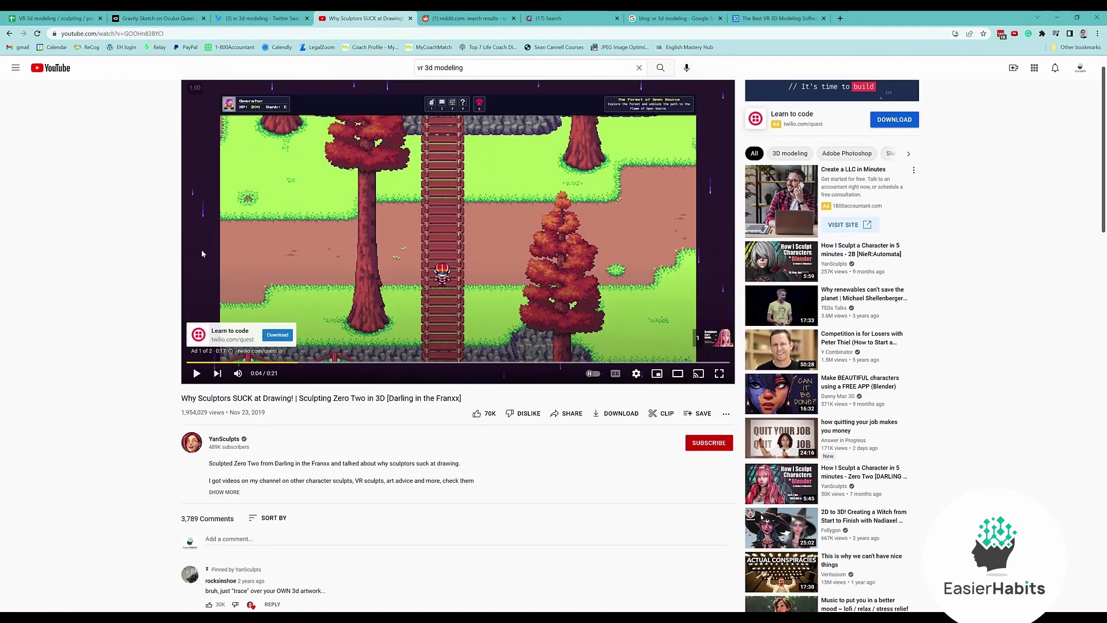
key(alt+Left)
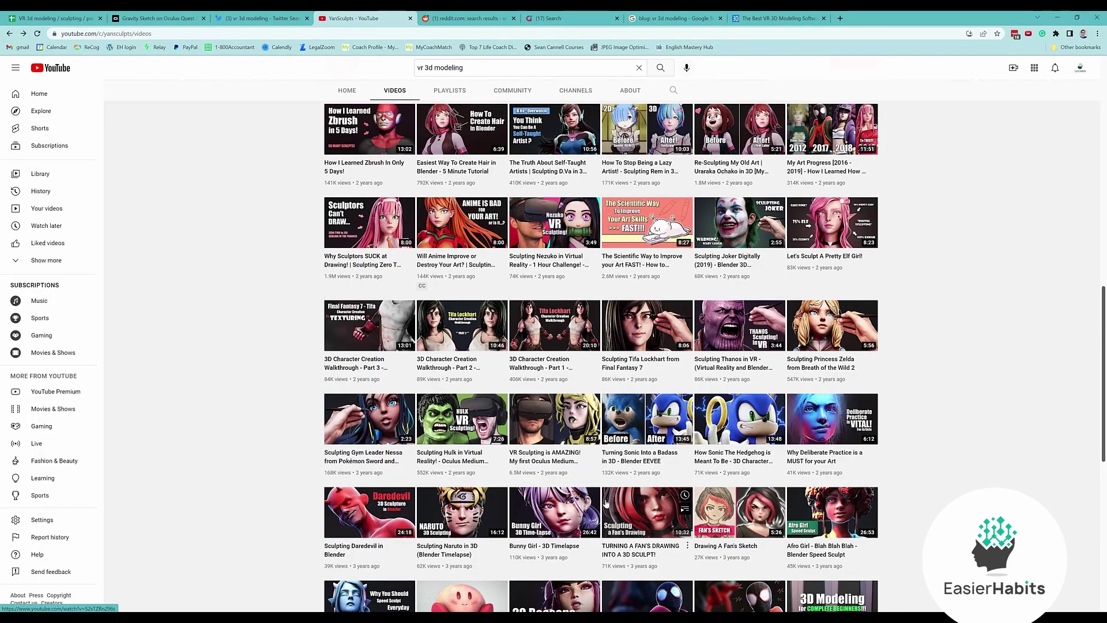
click(541, 458)
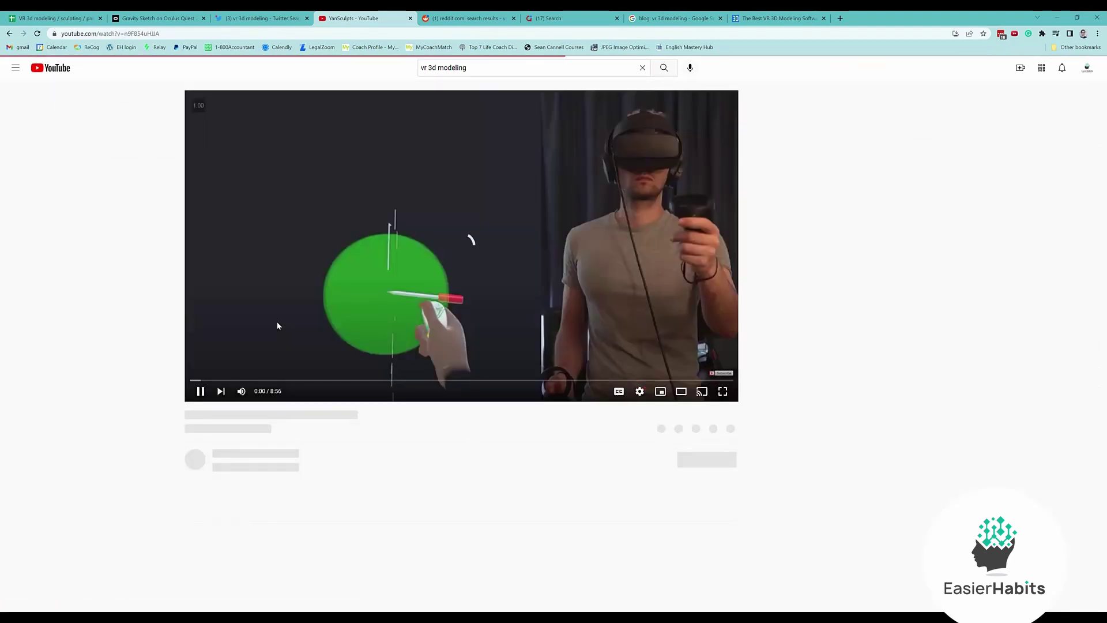
click(388, 144)
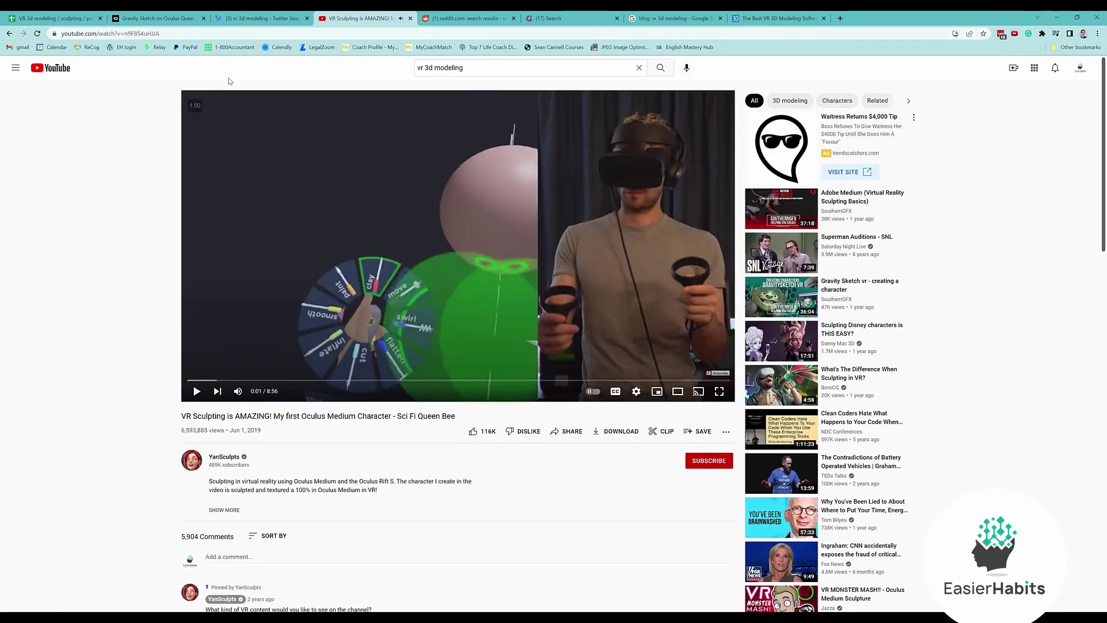
Step: Add the address of the "VR Sculpting is AMAZING!" video above the existing link in the spreadsheet's Biggest Videos cell for Yan Sculpts
click(253, 18)
click(52, 18)
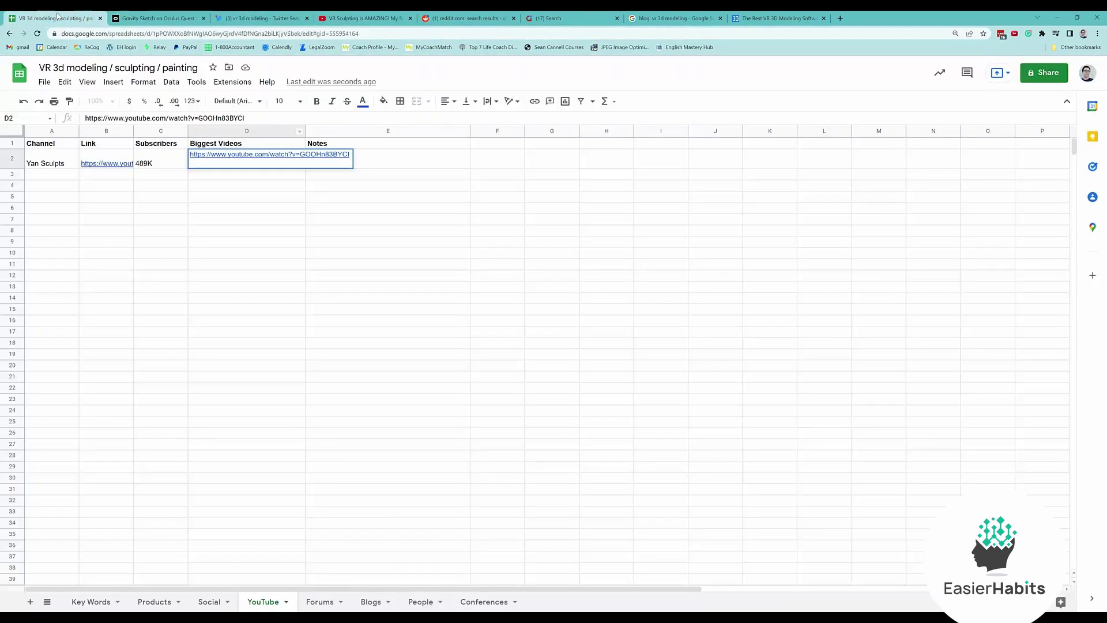
click(248, 151)
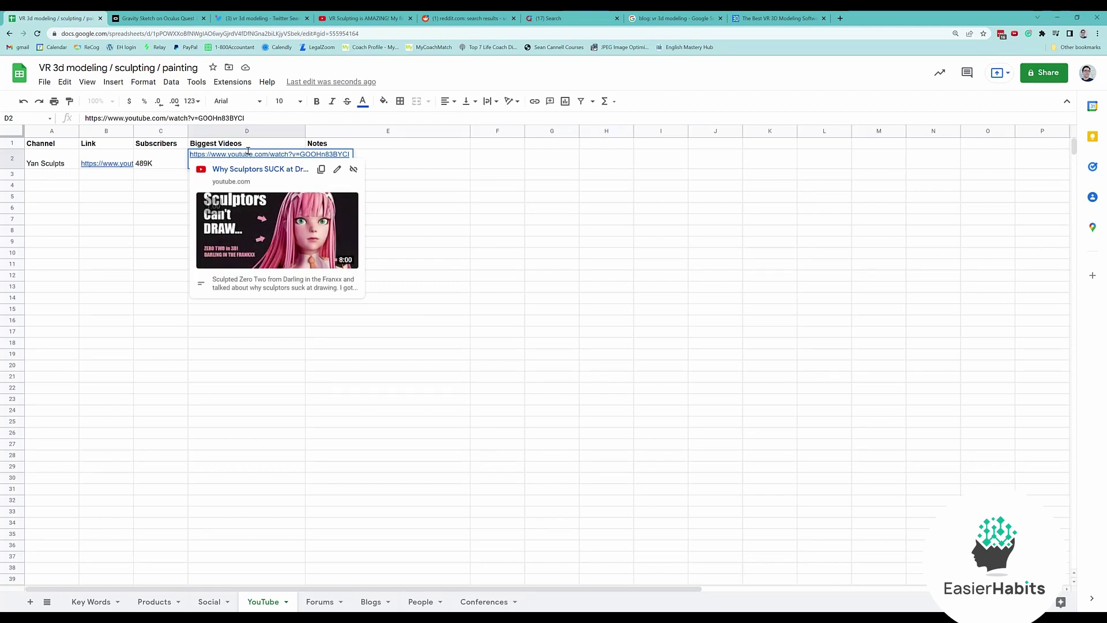
click(248, 146)
click(230, 160)
double_click(224, 164)
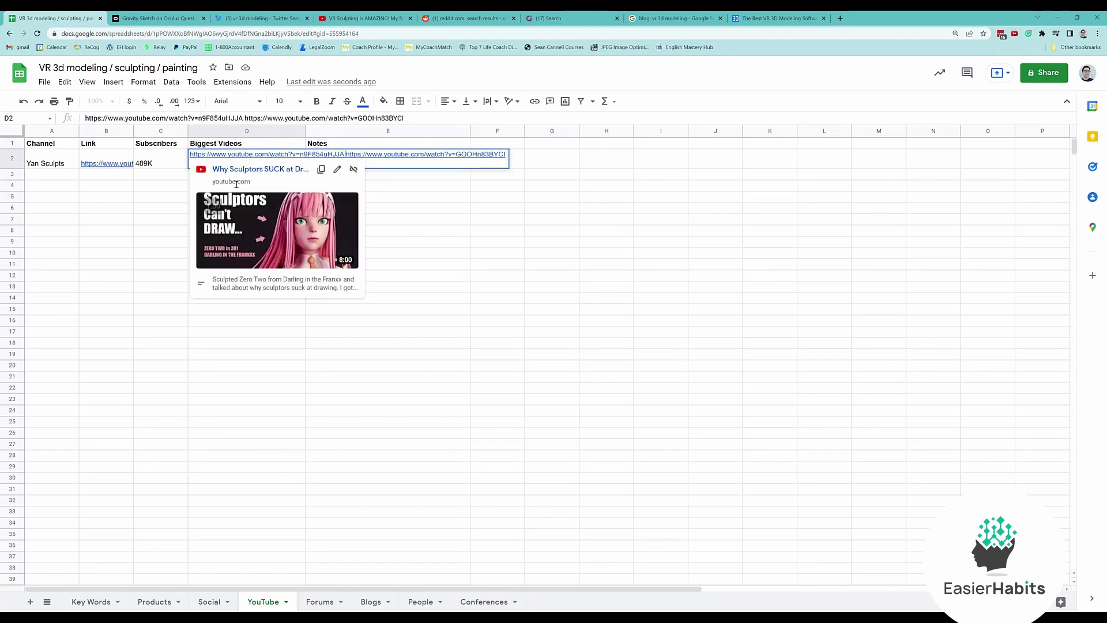
key(Return)
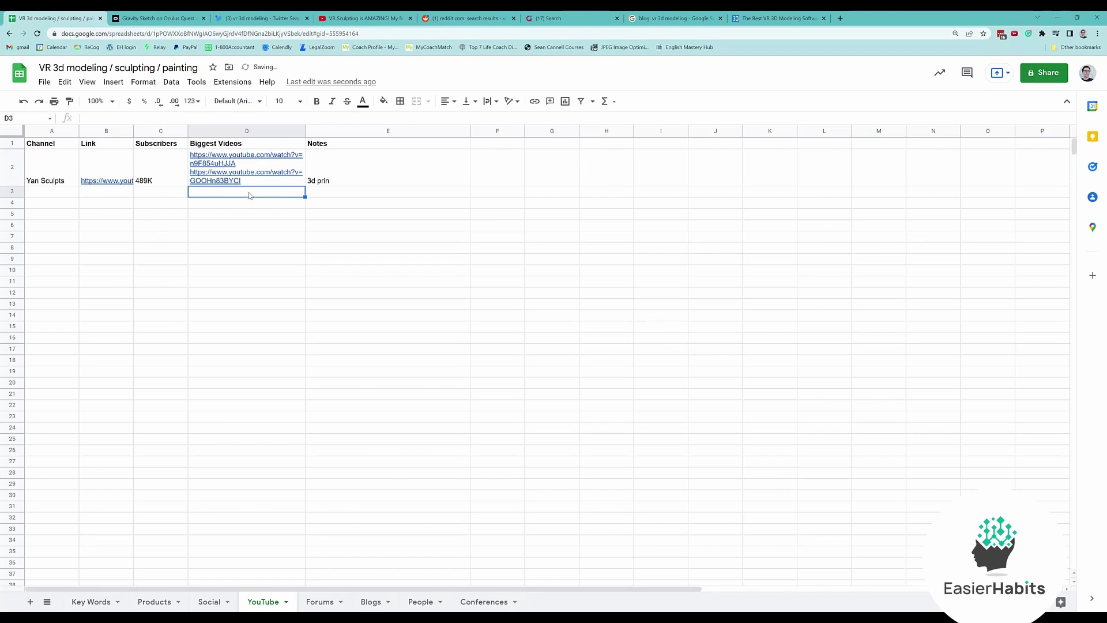
mouse_move(276, 176)
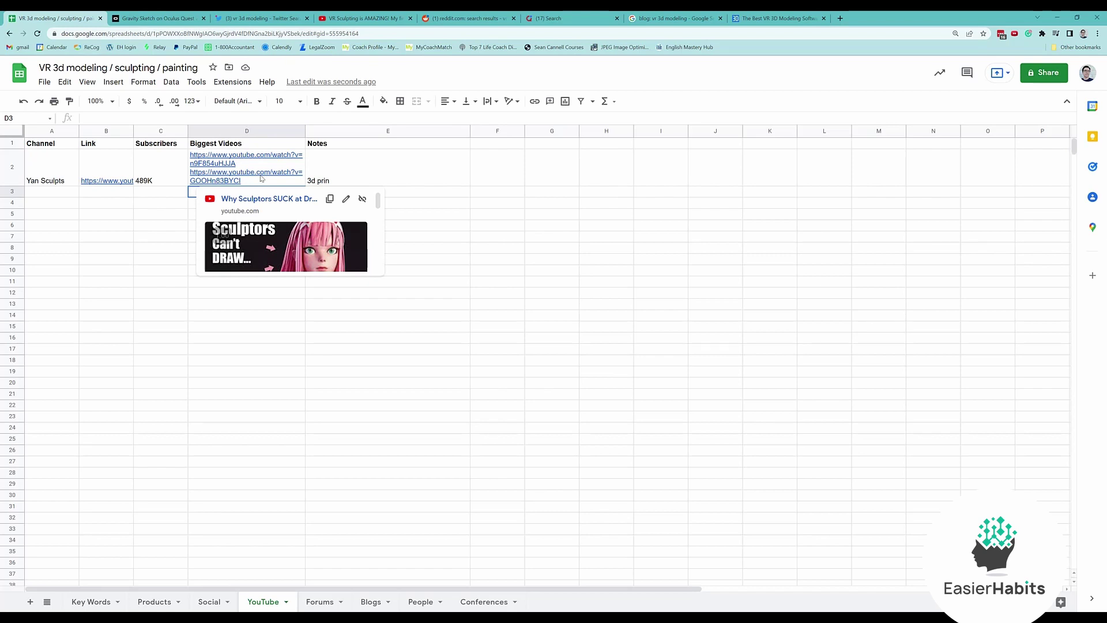
click(263, 183)
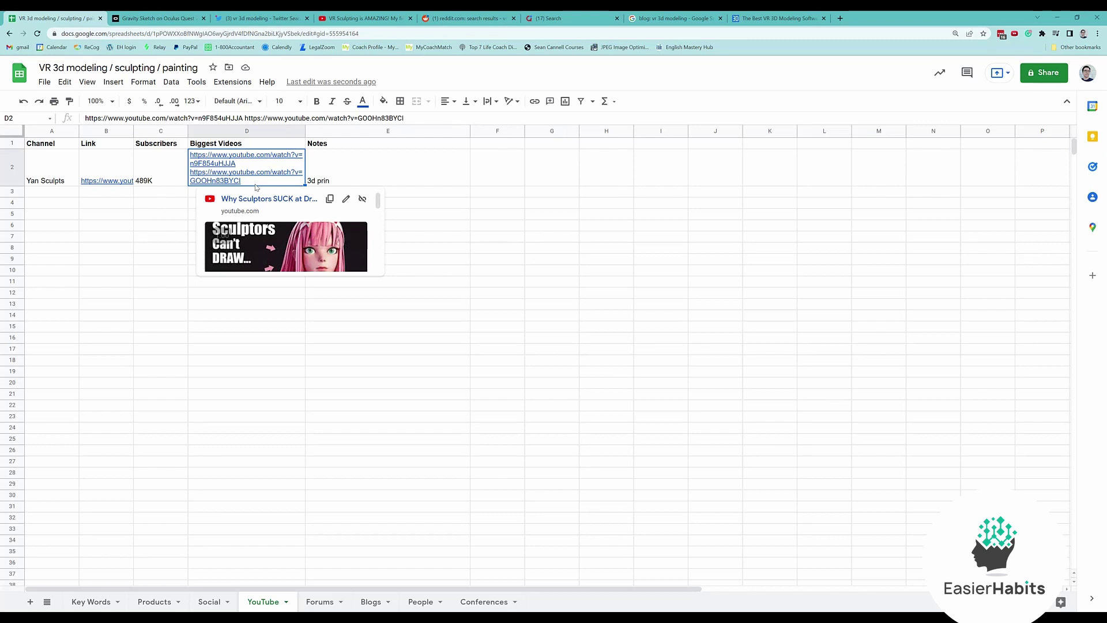
Step: Replace the Notes entry for Yan Sculpts with "Focus on character models... maybe search environment 3d modeling"
click(409, 176)
double_click(409, 176)
key(ctrl+a)
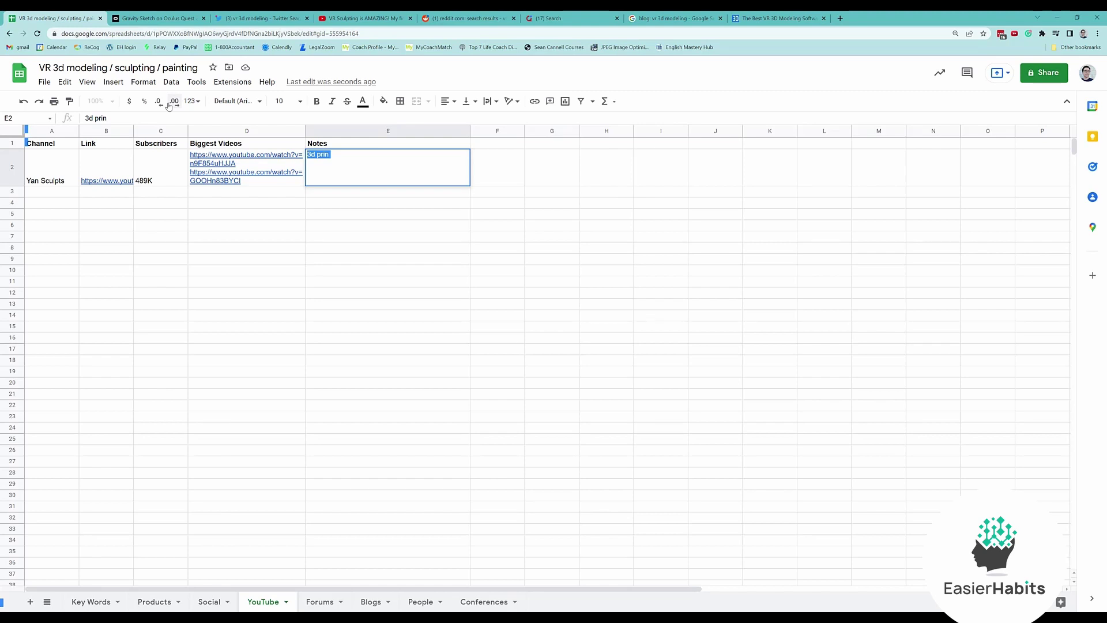
key(Return)
double_click(324, 174)
key(BackSpace)
key(BackSpace)
key(BackSpace)
key(BackSpace)
key(BackSpace)
key(BackSpace)
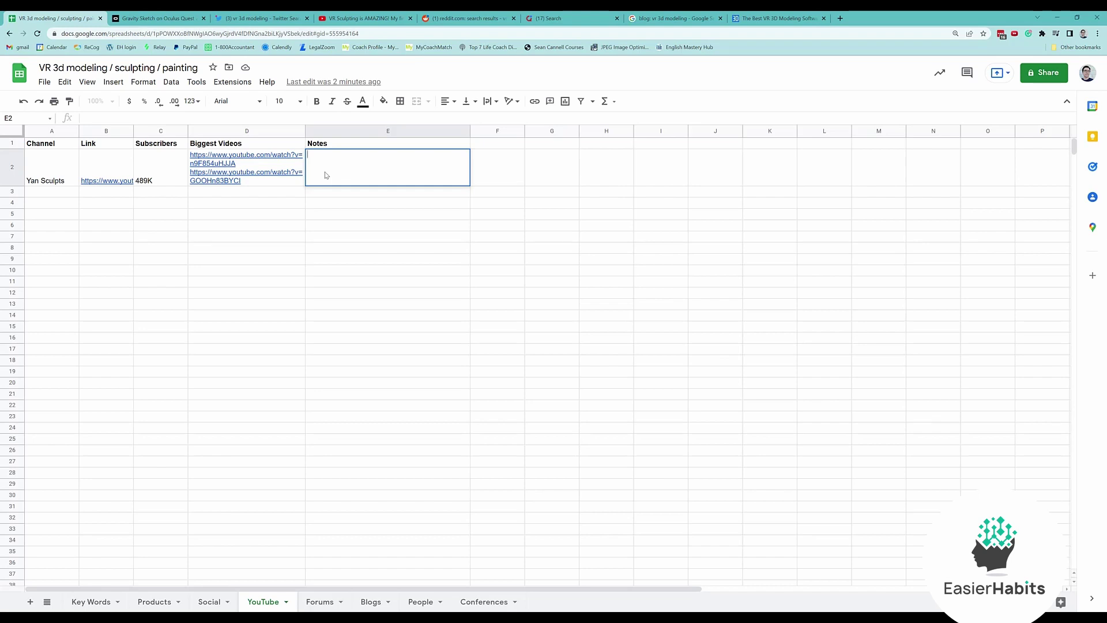
text(Focus on character models... mab)
key(BackSpace)
text(ybe )
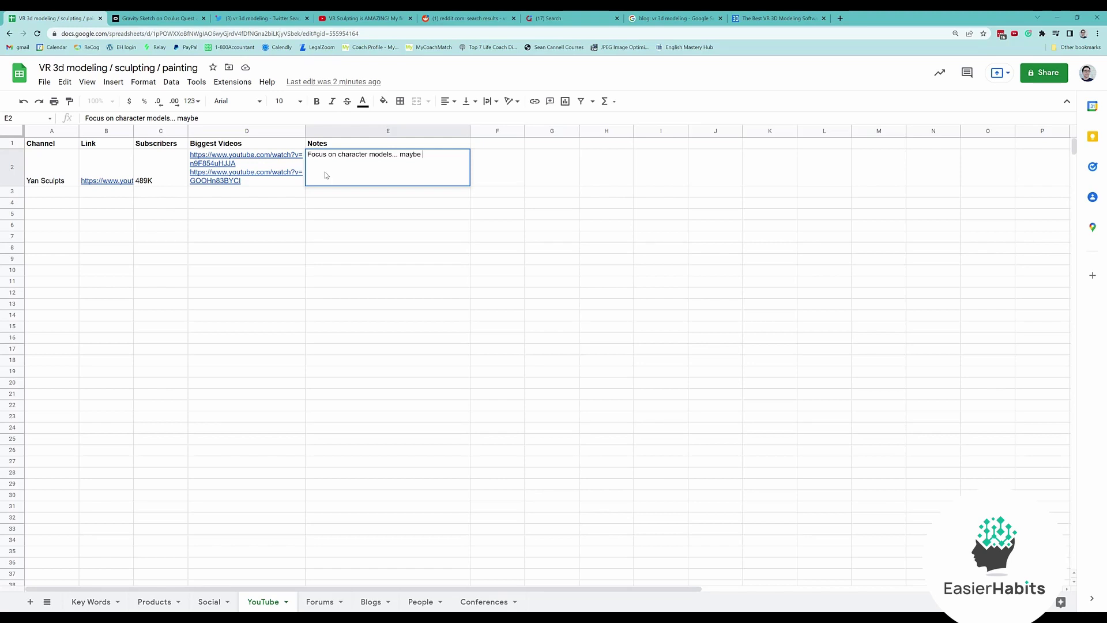
text(search environment 3d modeling)
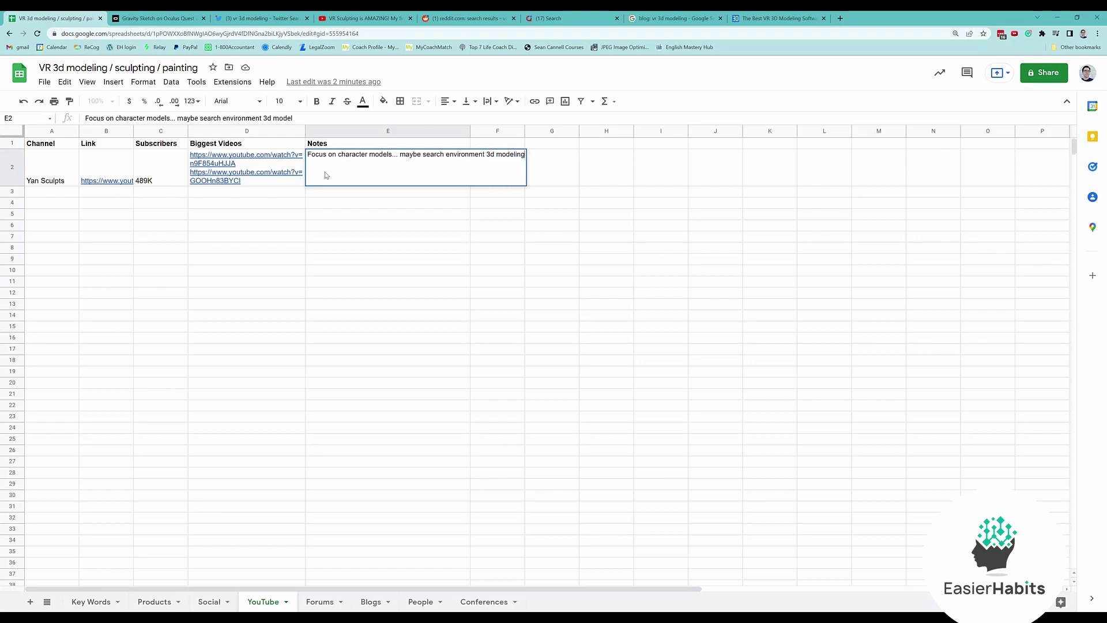
key(Return)
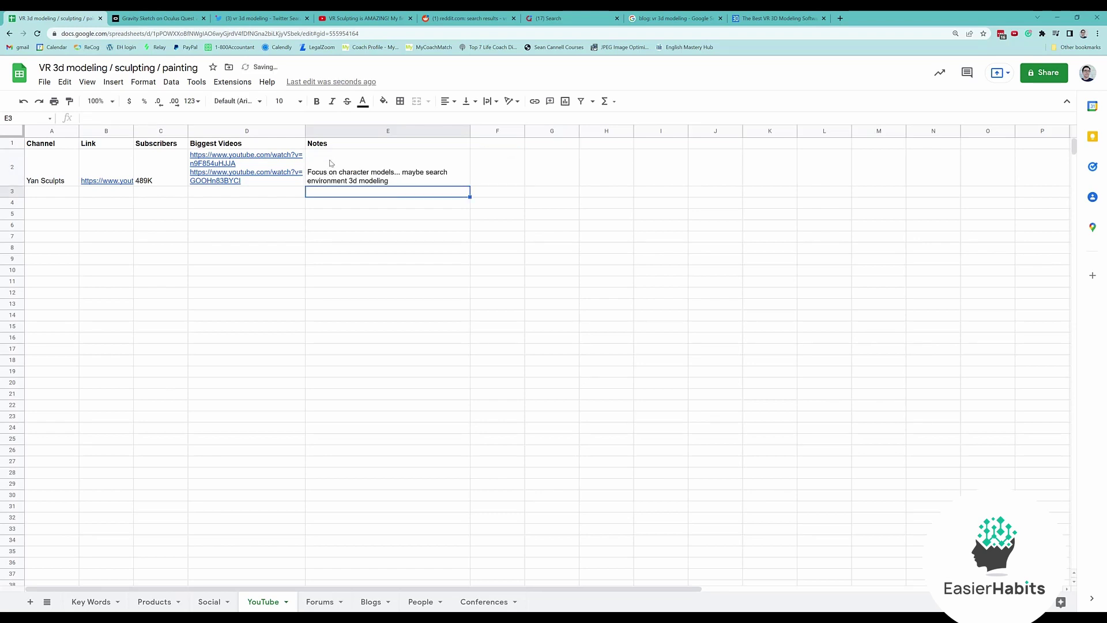
click(331, 162)
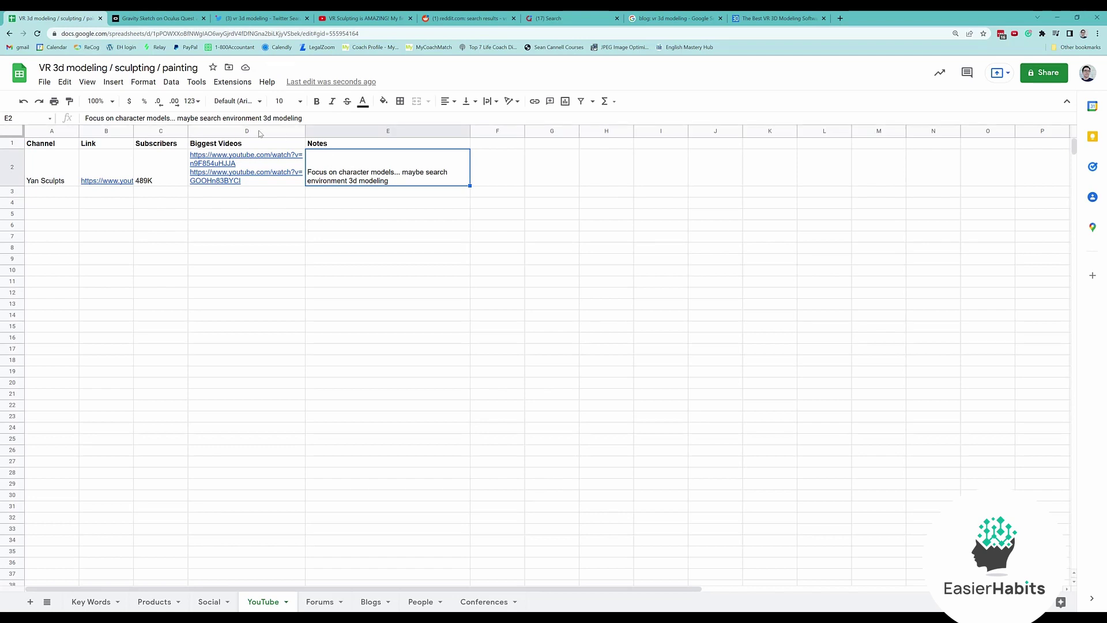
click(168, 173)
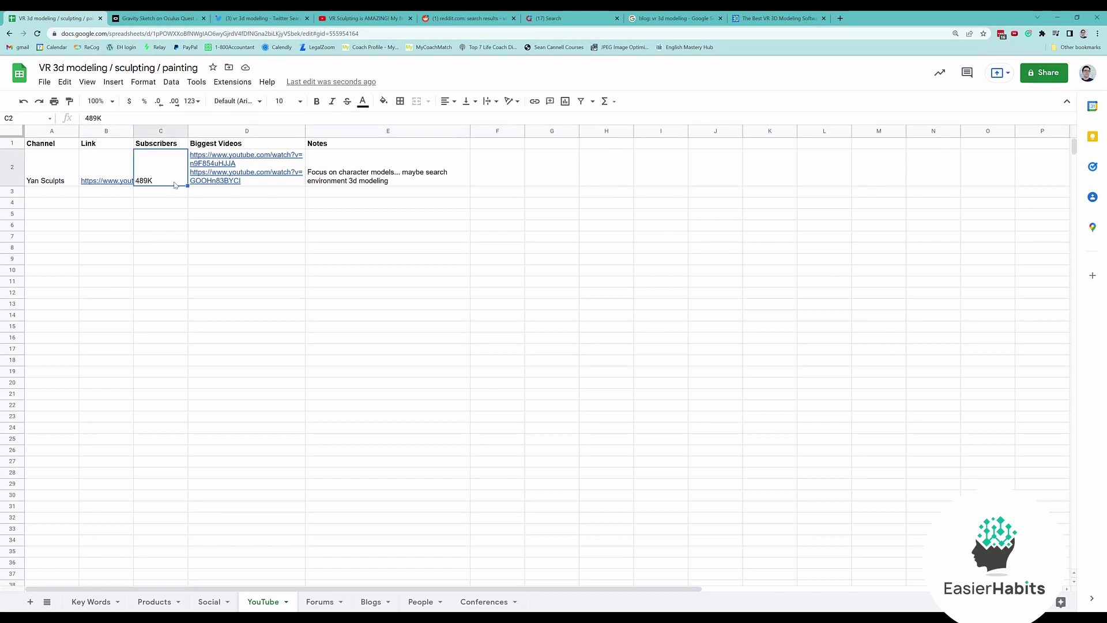
click(365, 184)
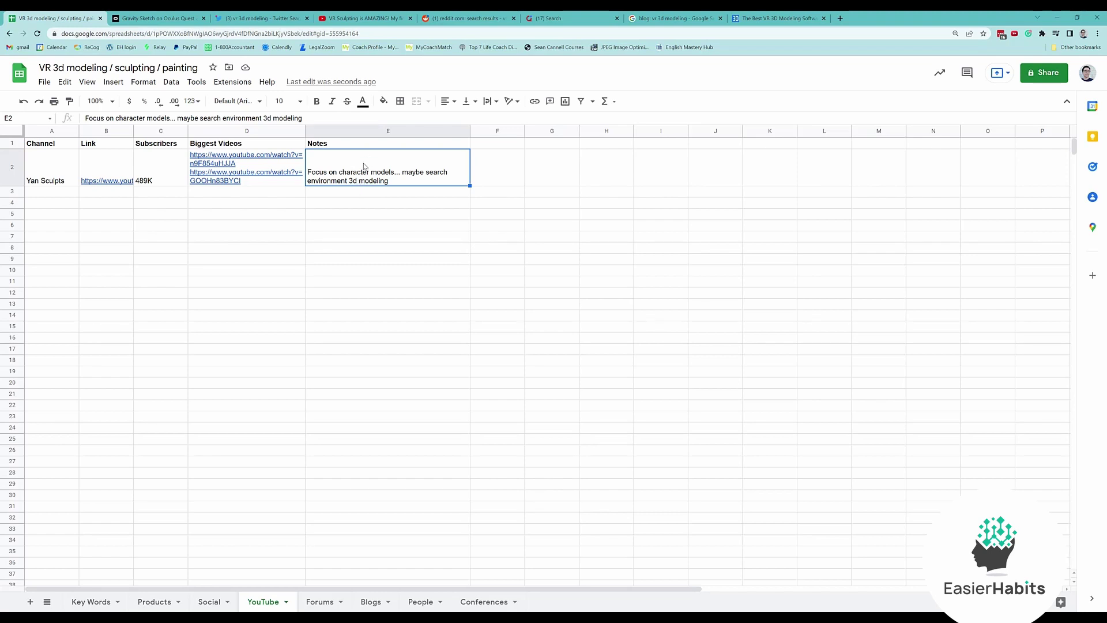
double_click(142, 175)
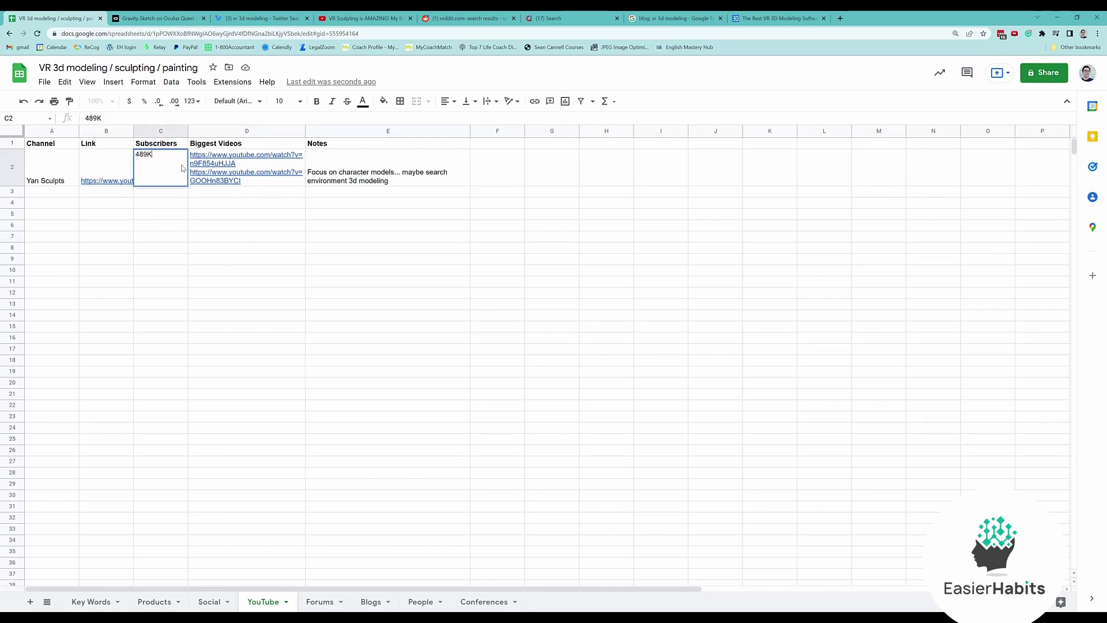
click(366, 176)
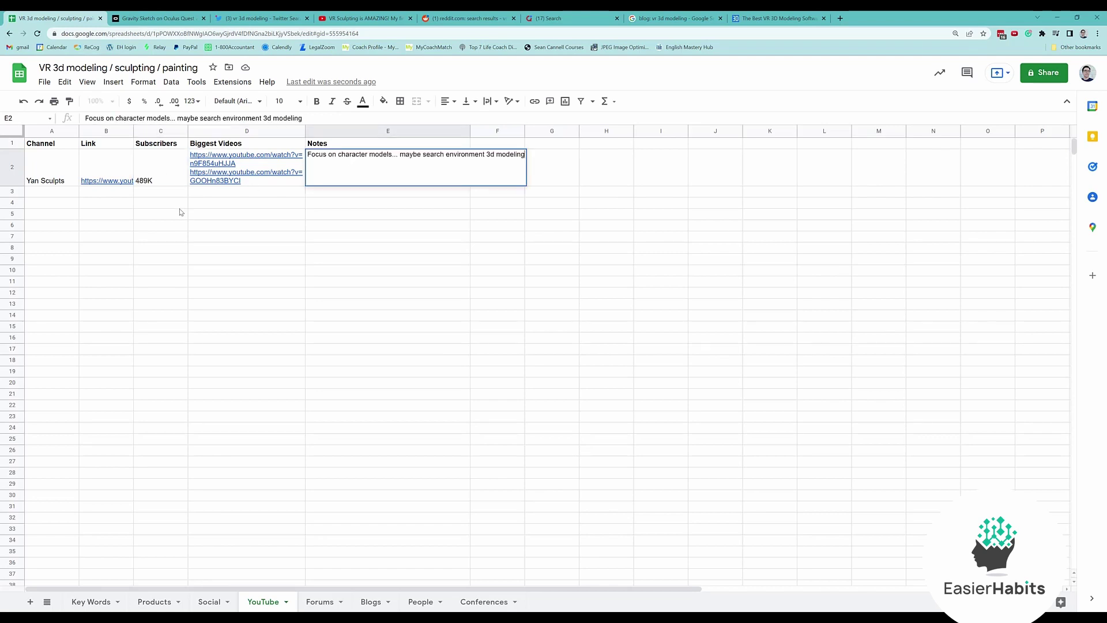
click(180, 207)
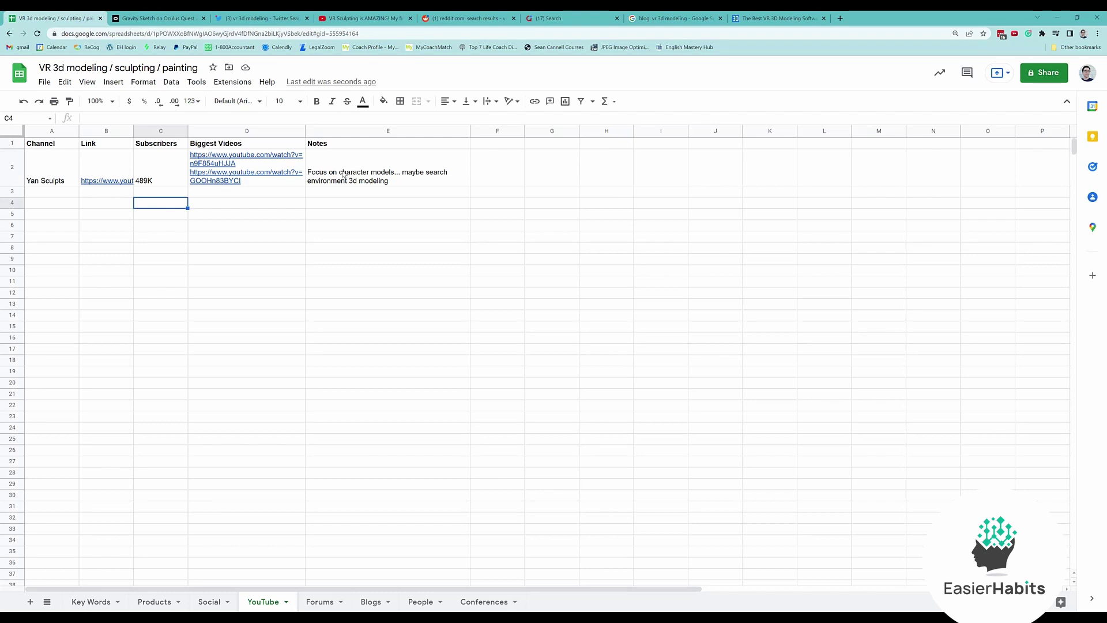
Step: Check YouTube's search suggestions for "vr 3d modeling" and add Quill below Gravity in the spreadsheet's Products sheet
click(271, 17)
click(363, 18)
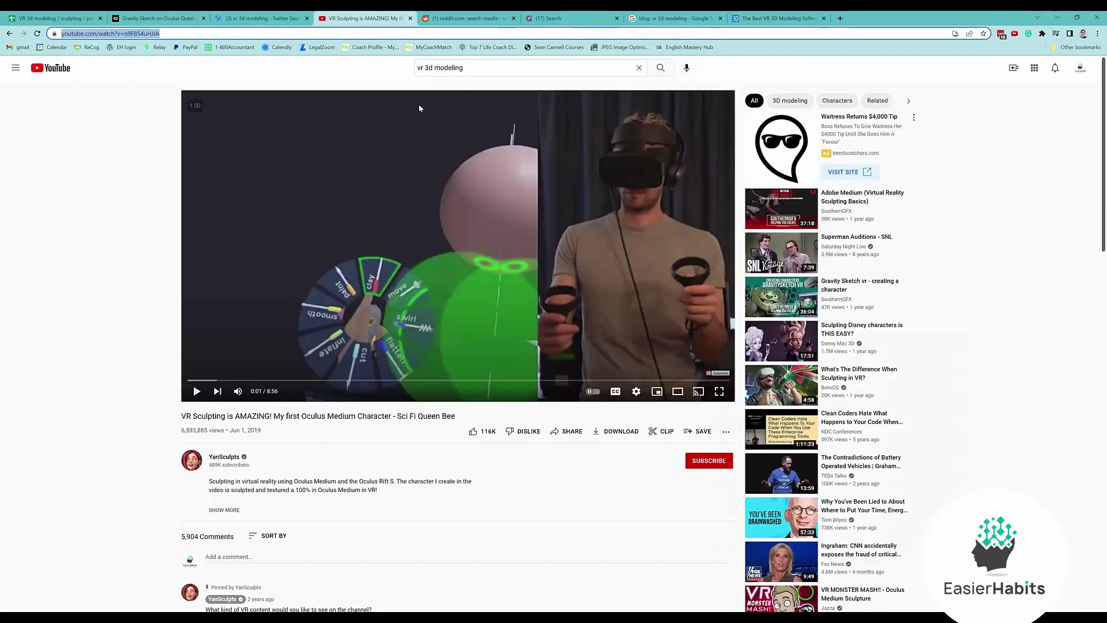
click(582, 67)
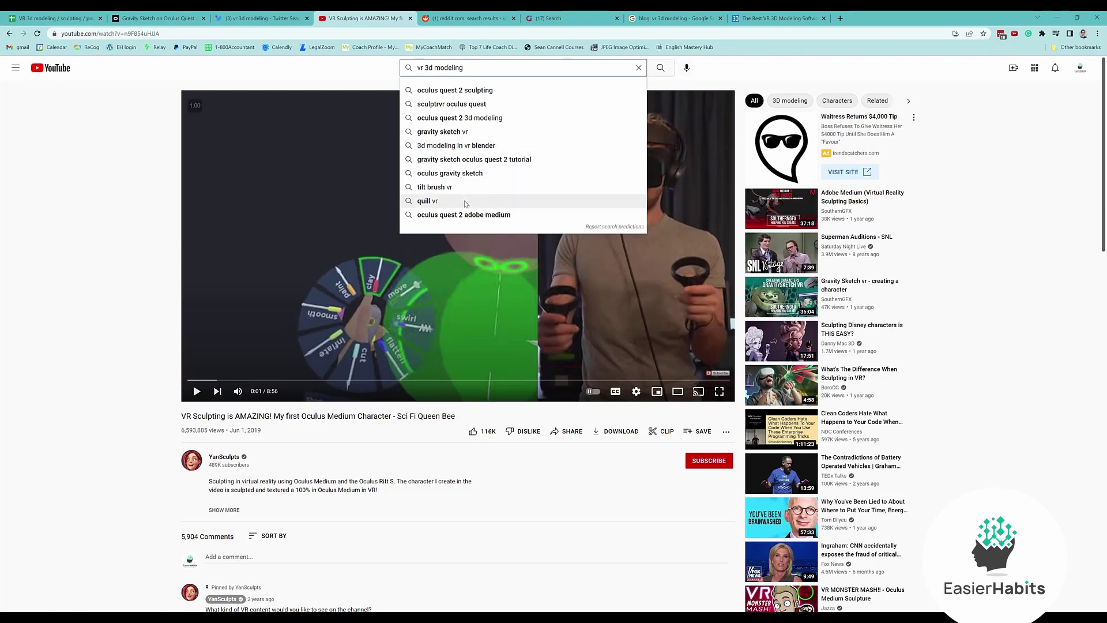
click(55, 18)
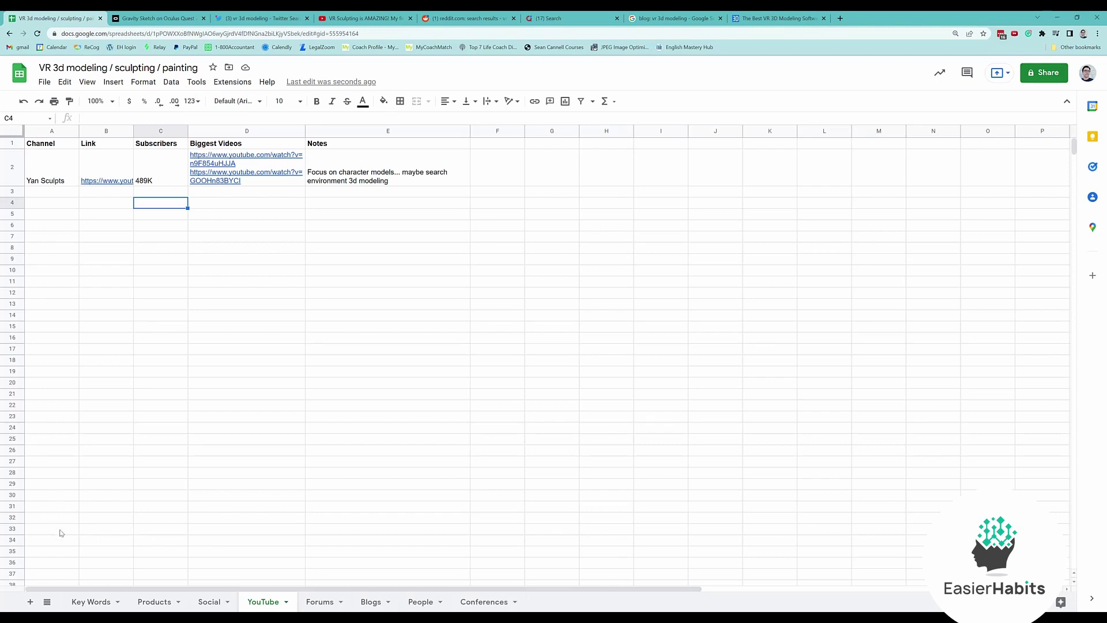
click(154, 602)
click(44, 168)
text(Quill)
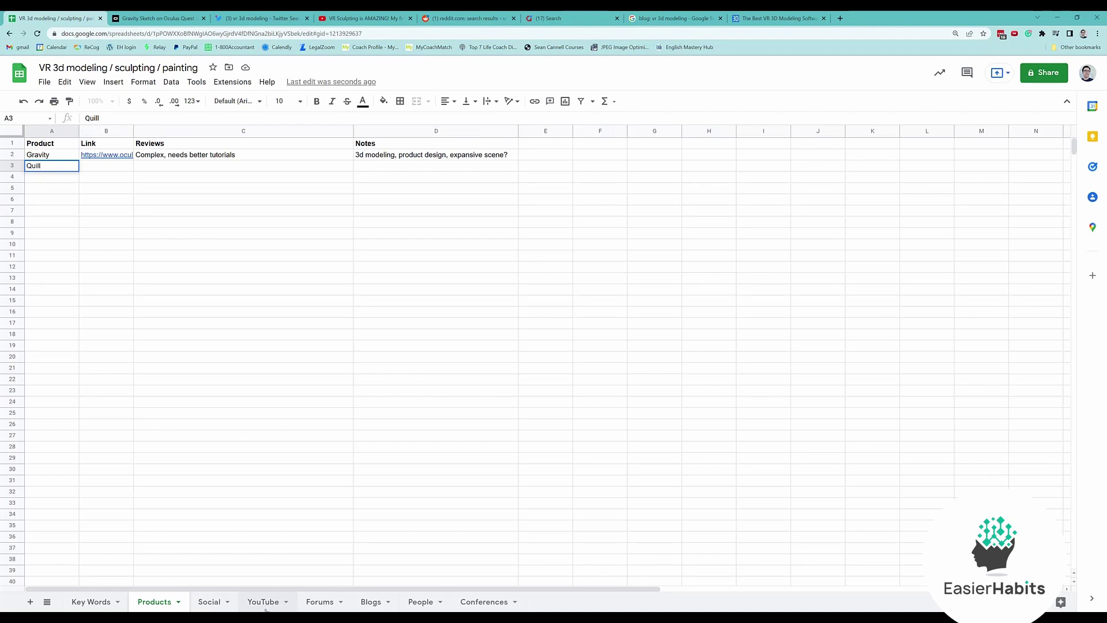
Step: Return to YouTube, search for "vr 3d modeling" and filter the results to channels only
click(266, 606)
click(369, 16)
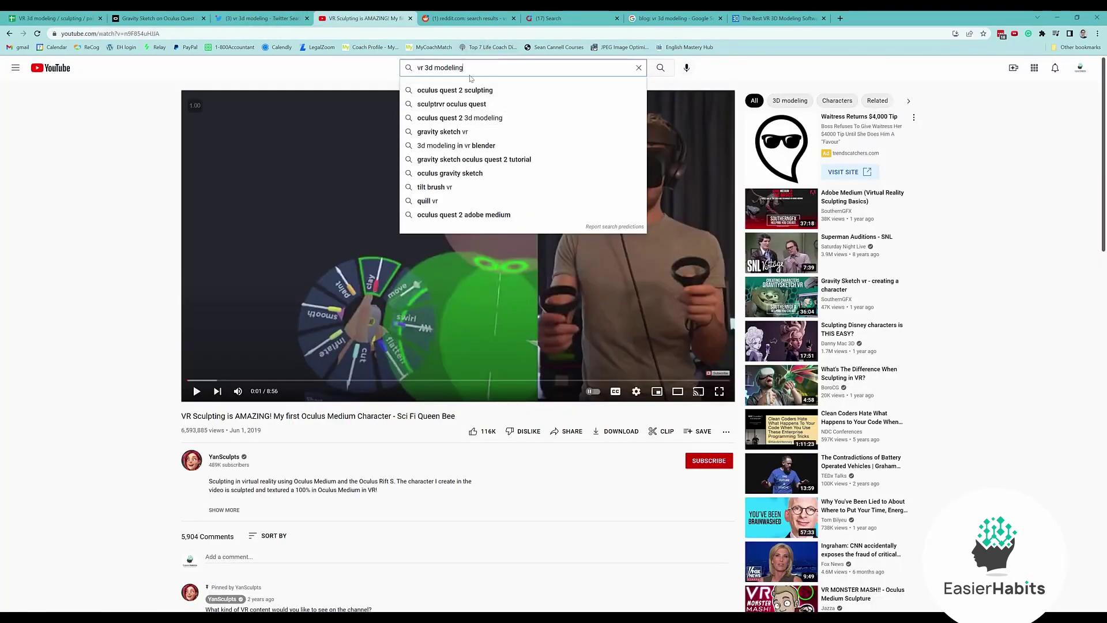
key(Return)
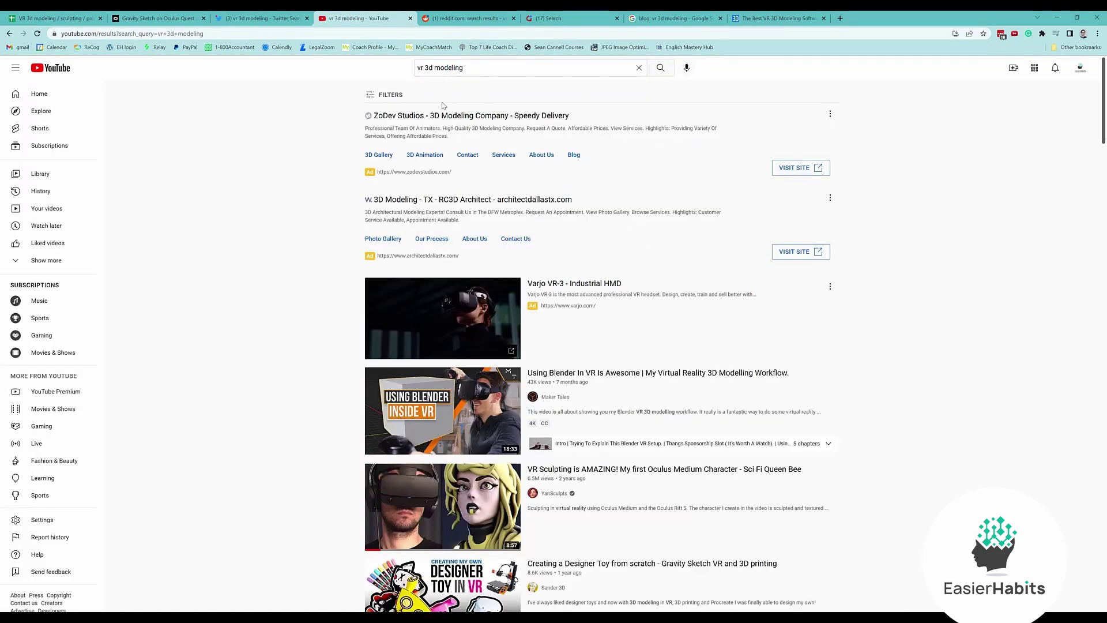
click(397, 96)
click(470, 152)
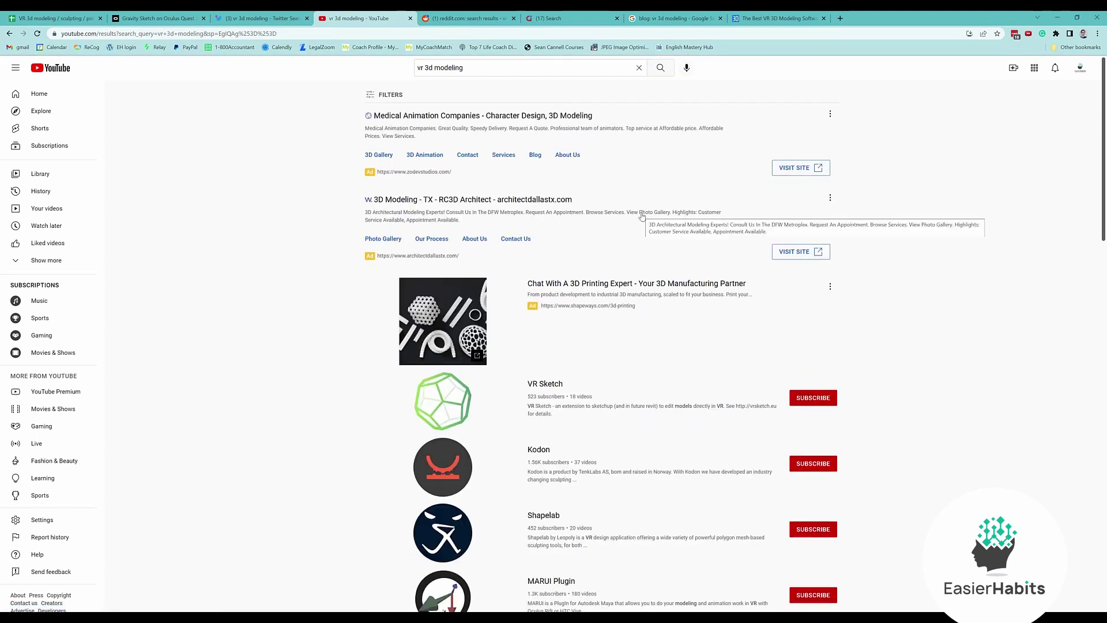
Step: Look through the channel results for "vr 3d modeling", examining each channel's subscriber count and description
scroll(167, 514, down, 2)
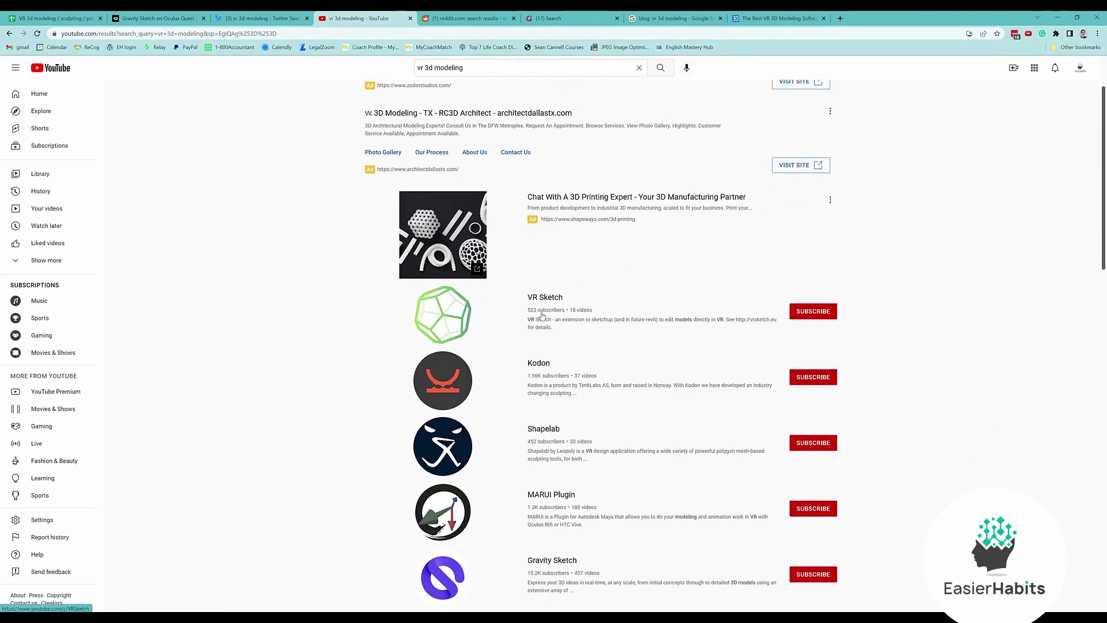
scroll(554, 369, down, 2)
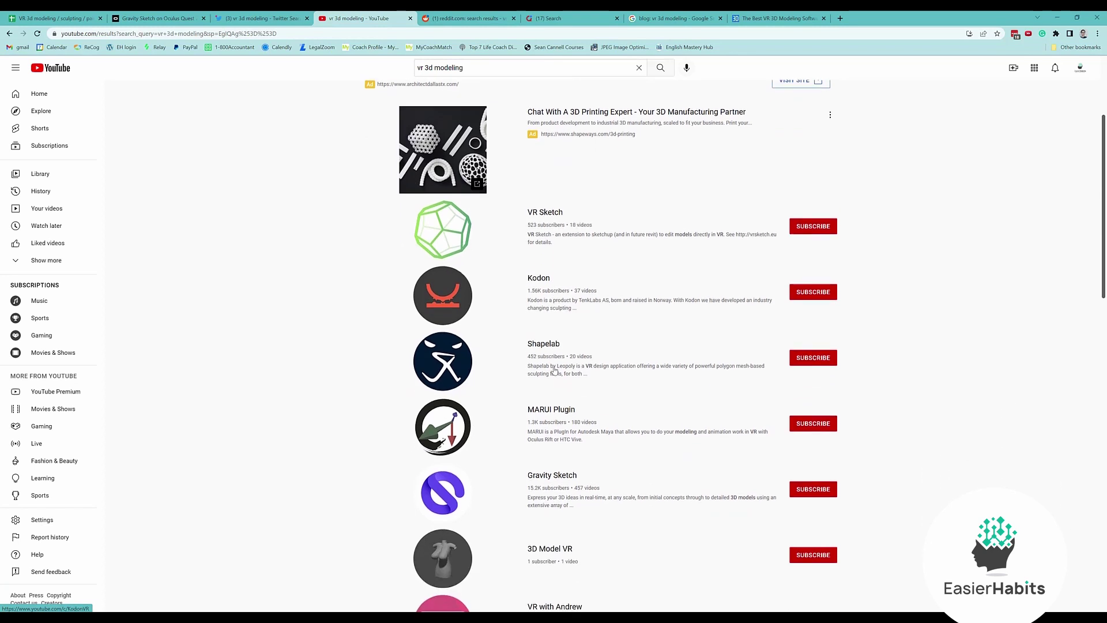
scroll(604, 347, down, 3)
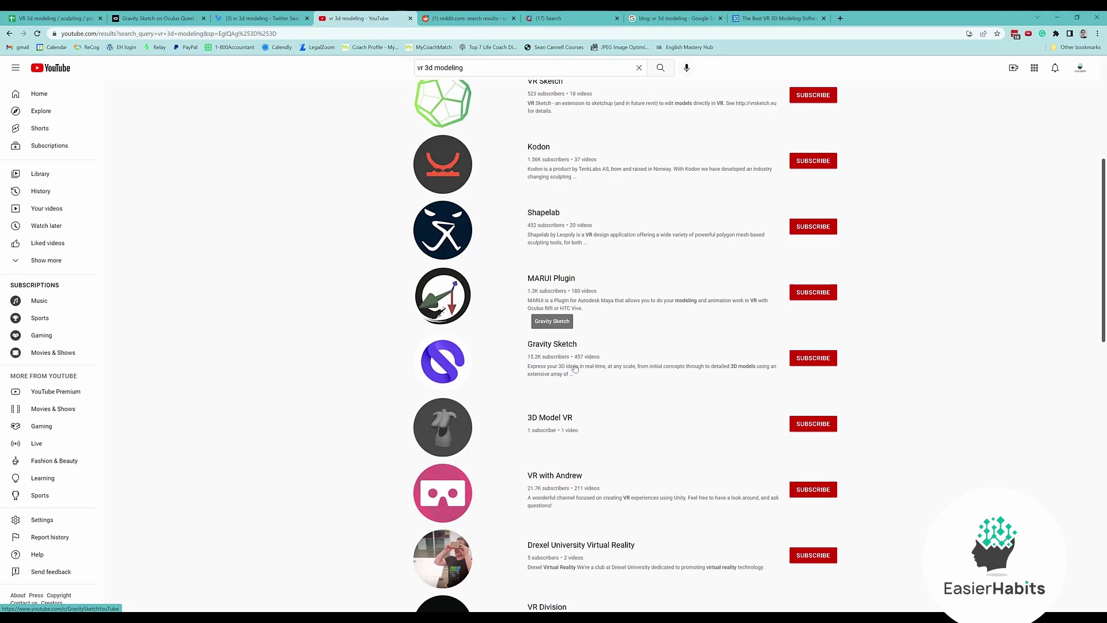
scroll(567, 375, up, 1)
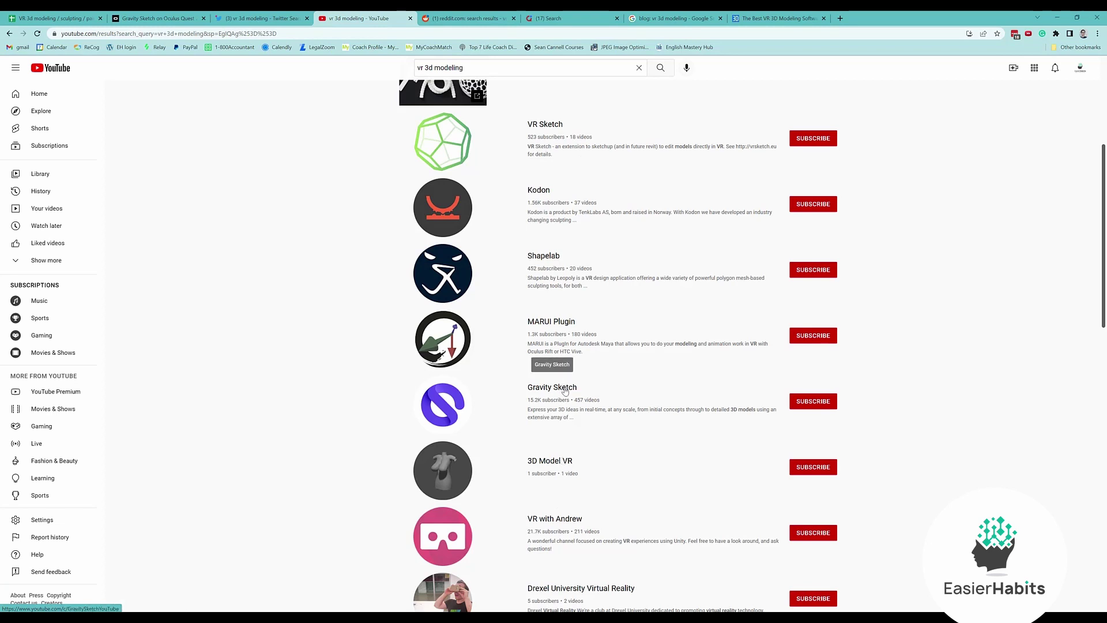
scroll(565, 392, down, 3)
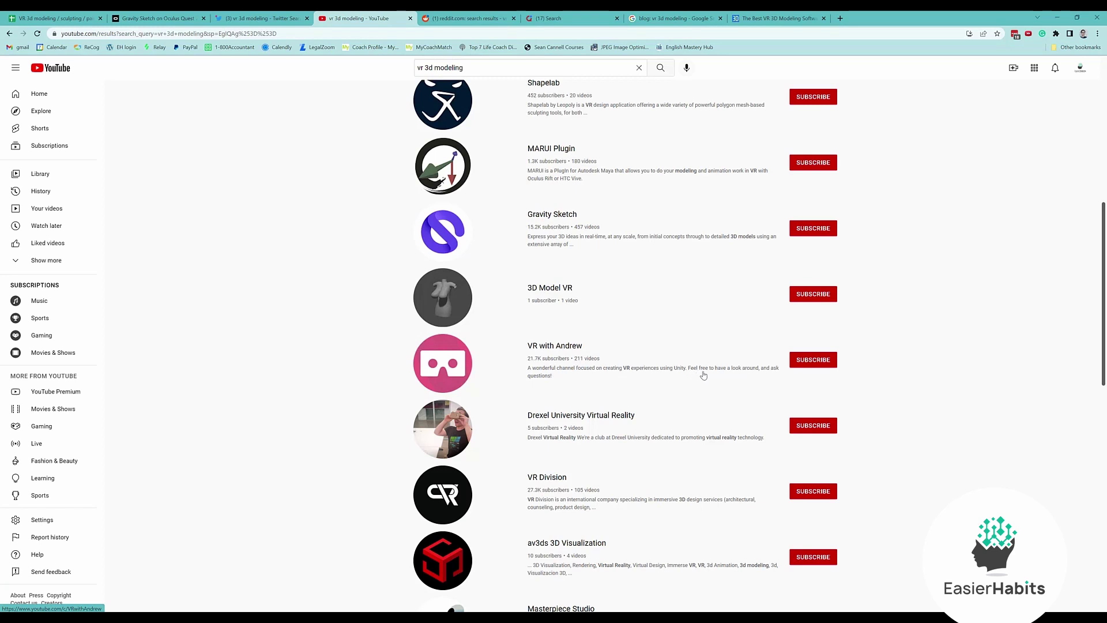
scroll(558, 358, down, 2)
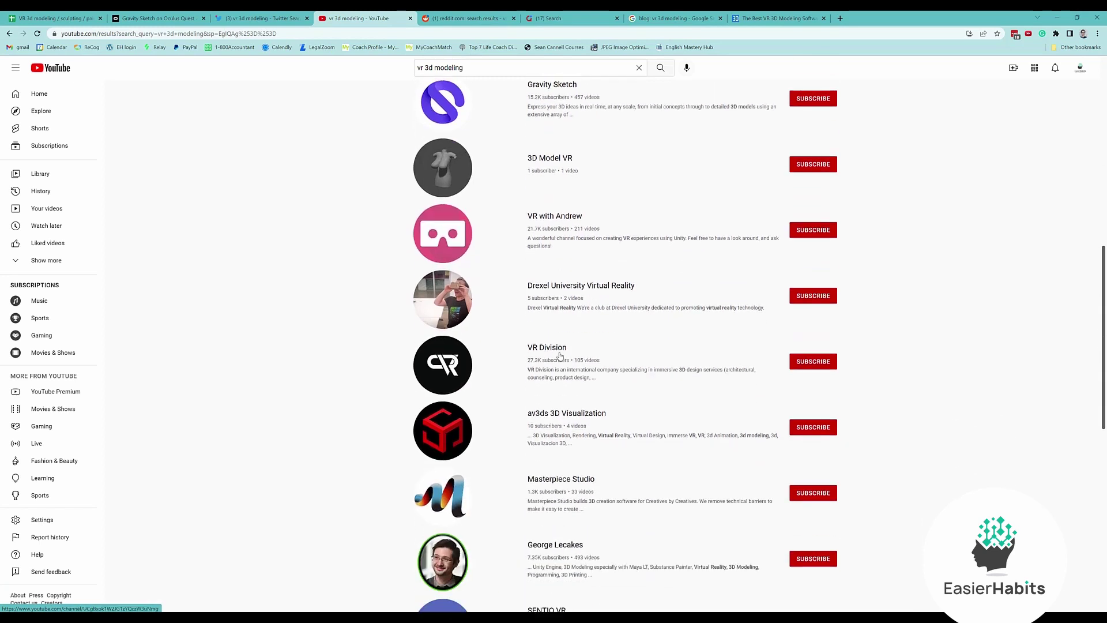
scroll(583, 293, down, 2)
scroll(582, 293, down, 2)
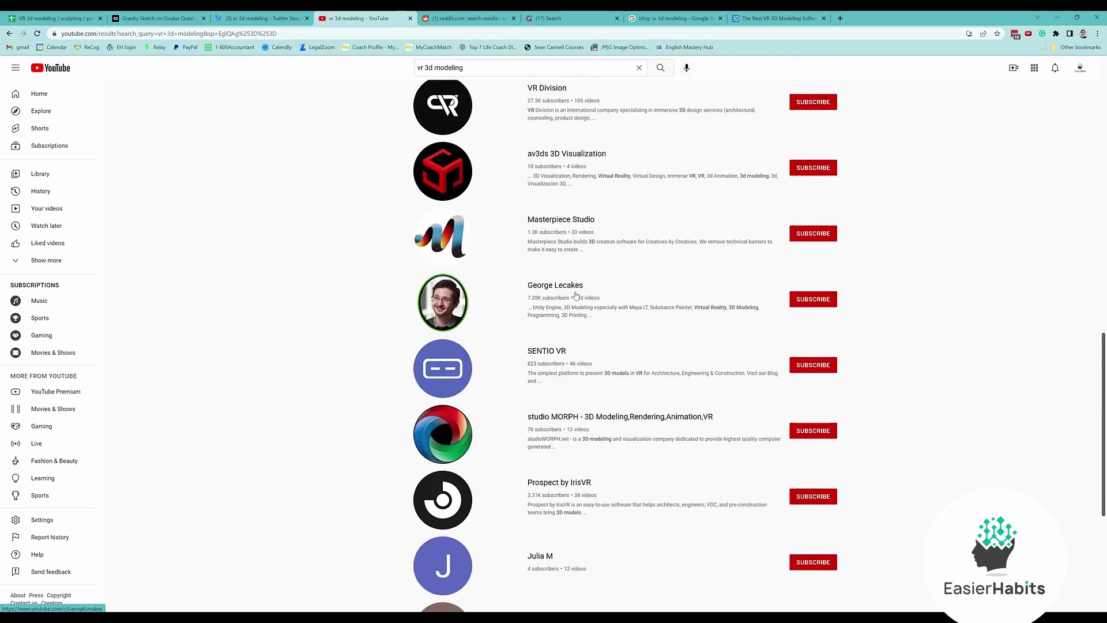
scroll(575, 295, down, 4)
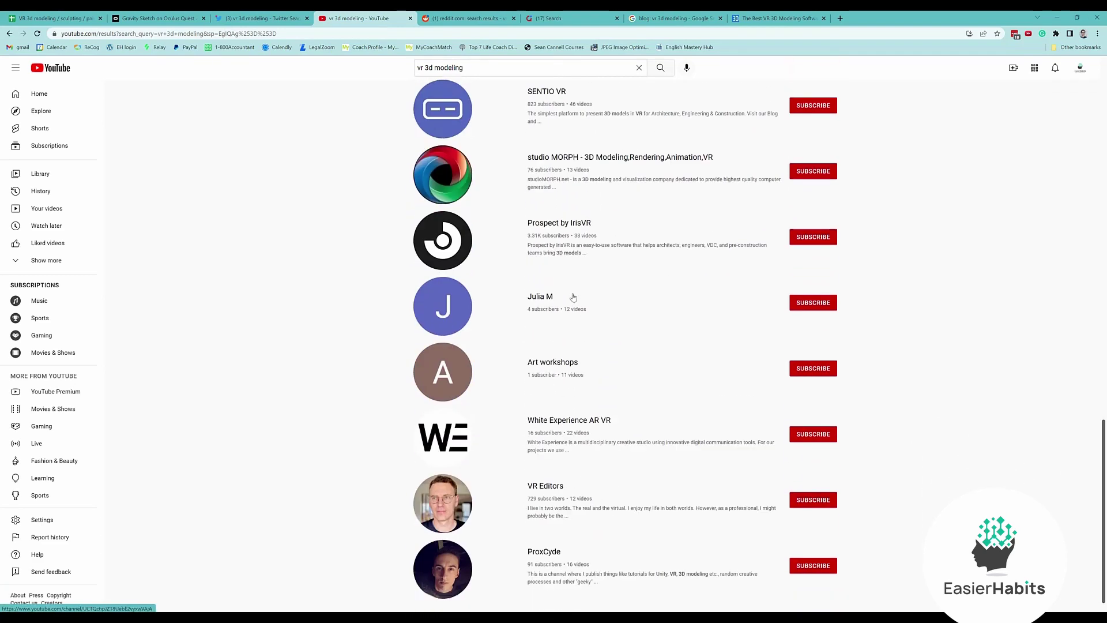
scroll(574, 297, up, 18)
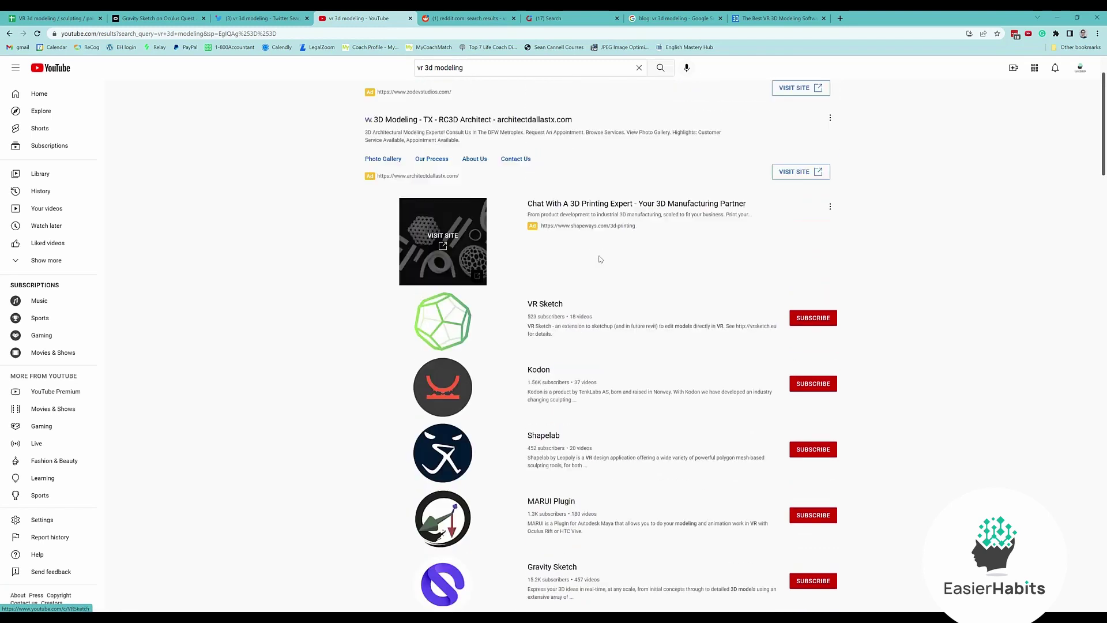
Step: Open the Gravity Sketch channel from the YouTube results, copy its address and pause the channel's intro video
click(55, 18)
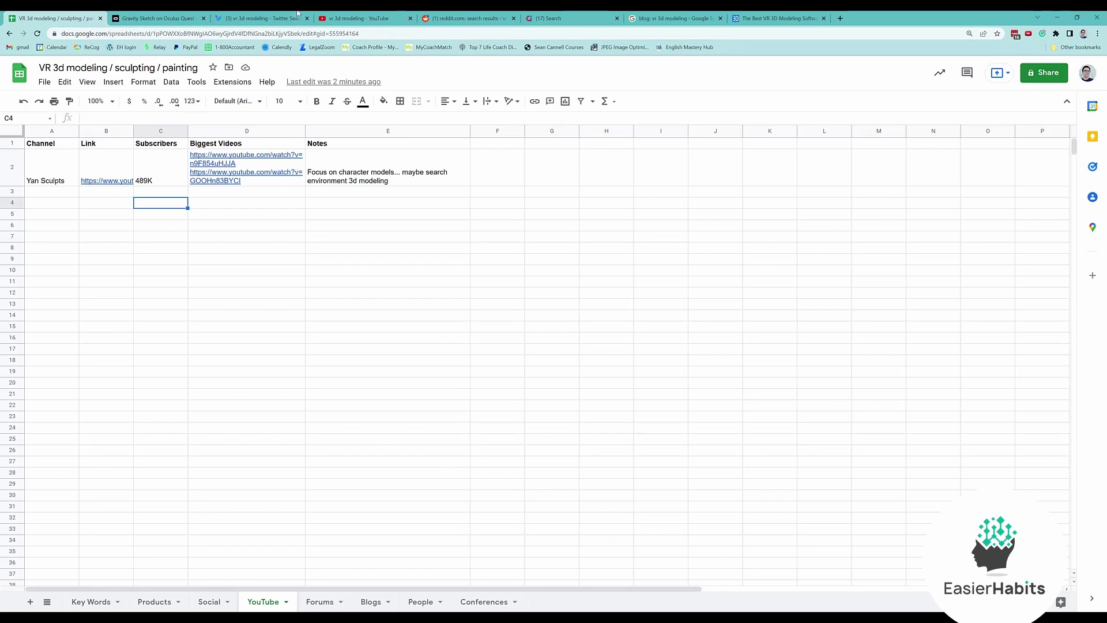
click(347, 15)
scroll(496, 411, down, 3)
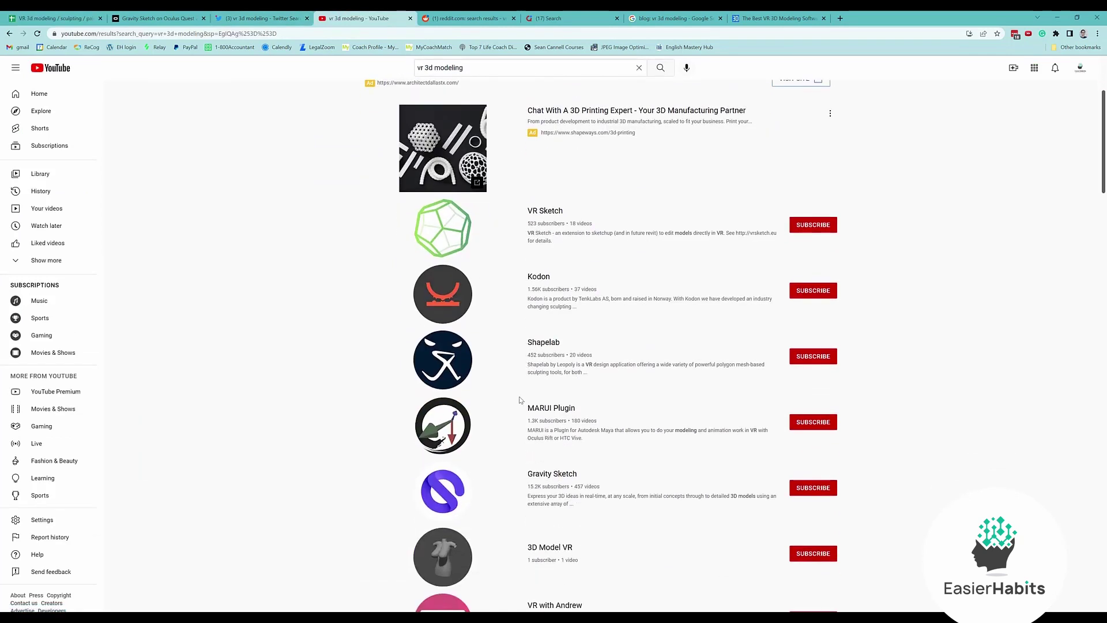
scroll(507, 408, down, 2)
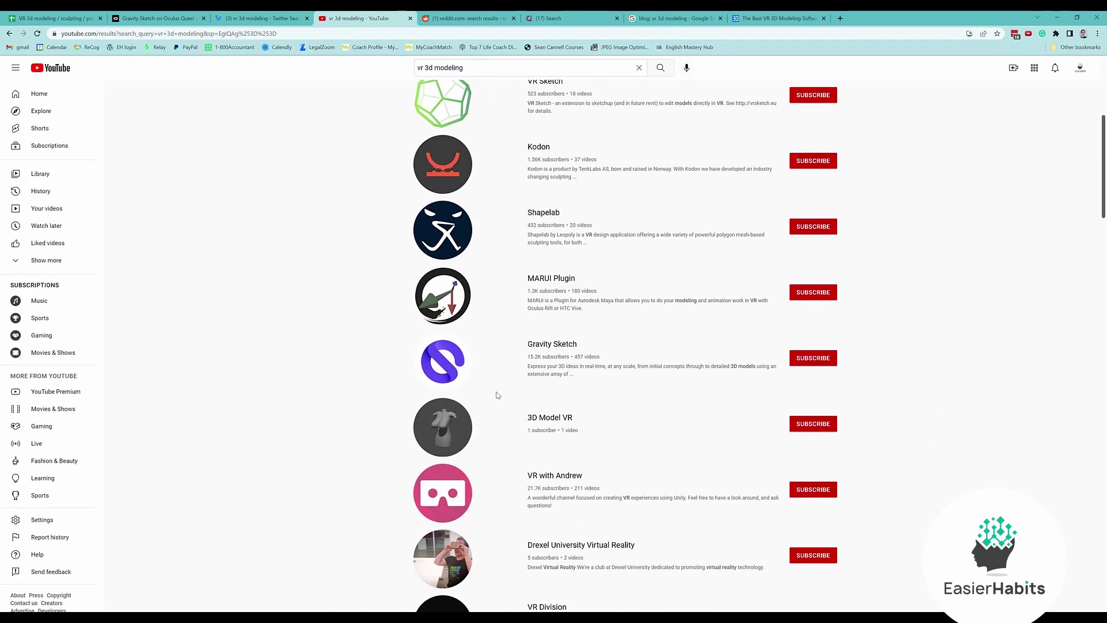
click(443, 362)
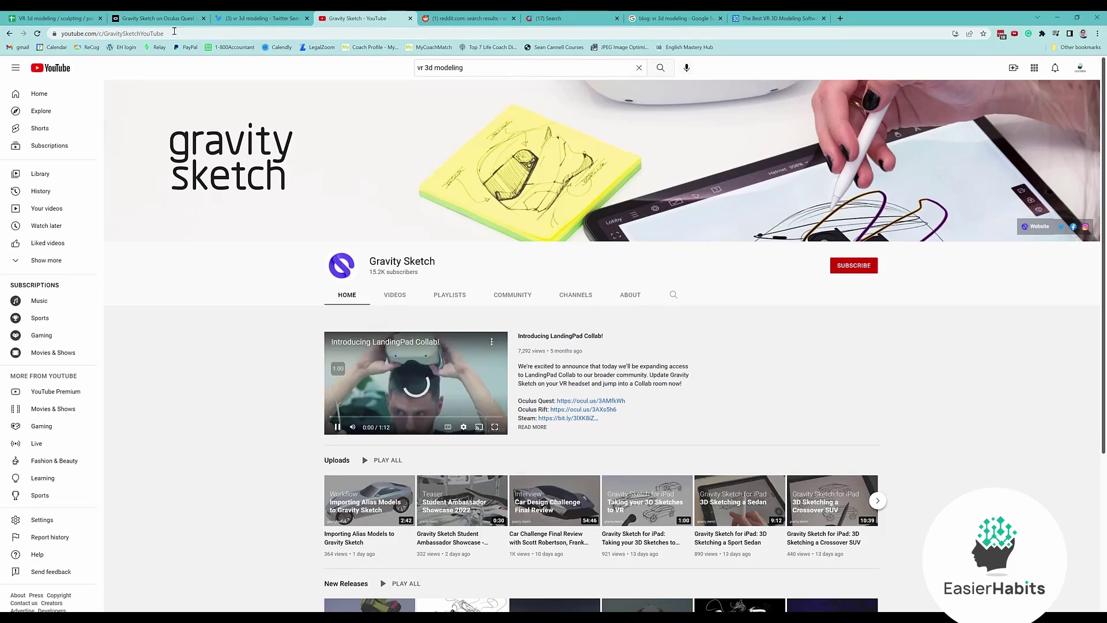
click(87, 34)
key(ctrl+c)
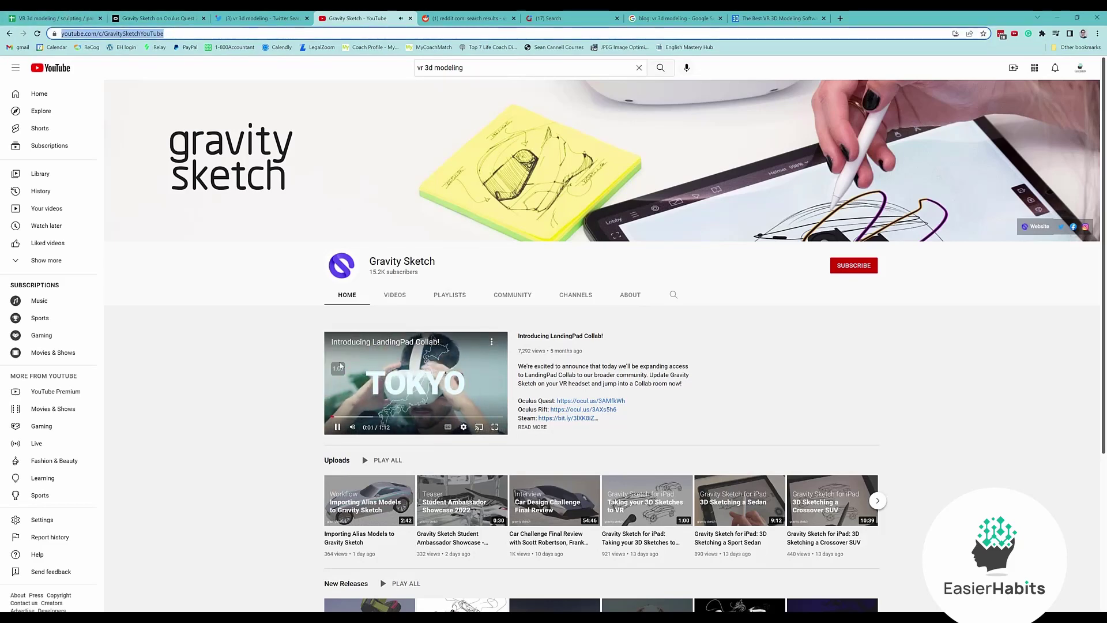
click(369, 395)
Step: Add Gravity Sketch as a channel in row 3 of the spreadsheet's YouTube sheet and paste its address under Link
click(74, 18)
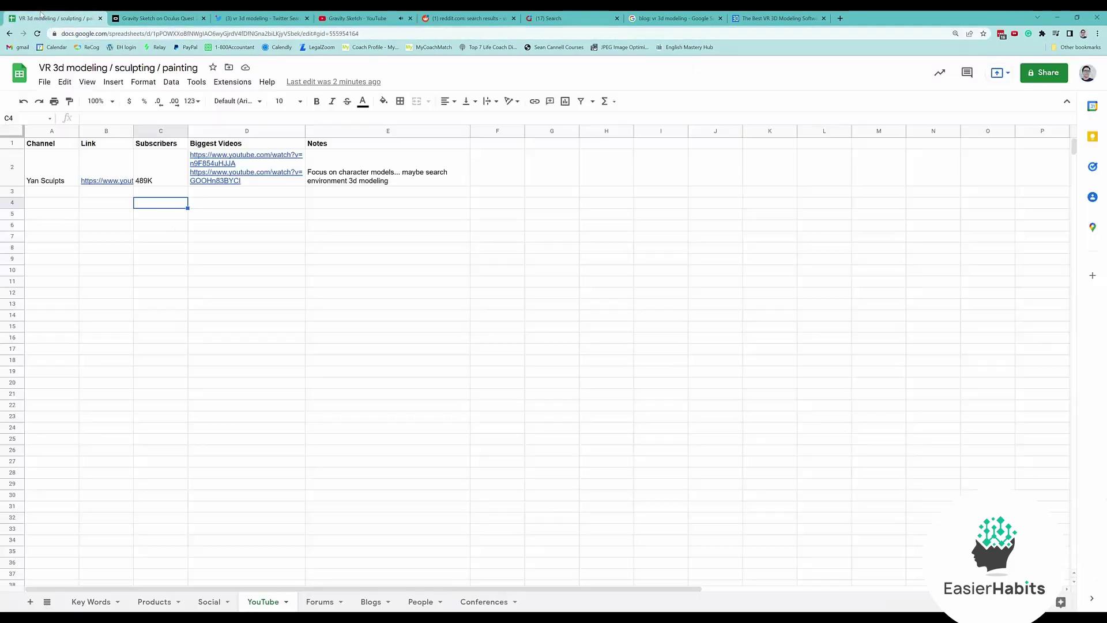
click(65, 194)
text(Gravity Sketch)
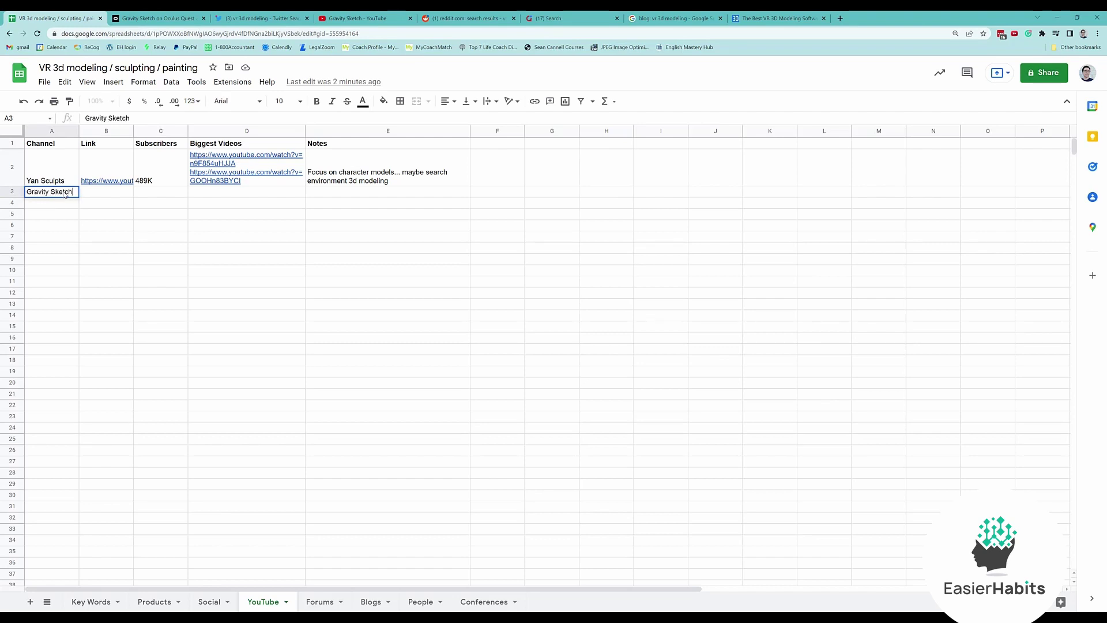
key(Tab)
key(ctrl+v)
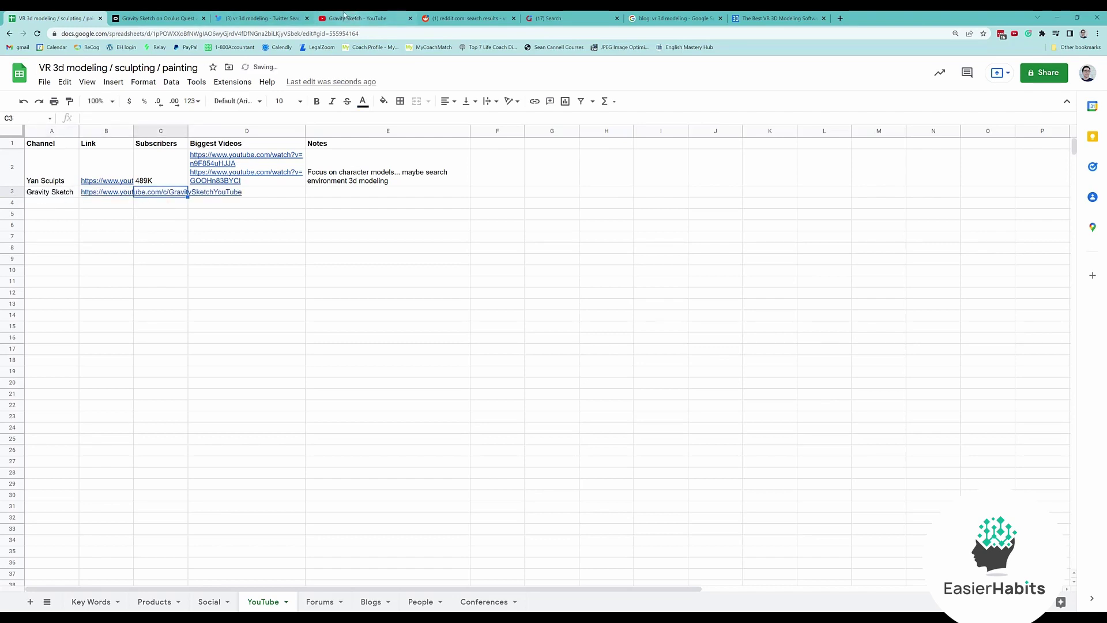
Step: Check Gravity Sketch's subscriber count on YouTube, then enter 15K in cell D3 and "Product creator channel" under Notes in the spreadsheet
click(352, 18)
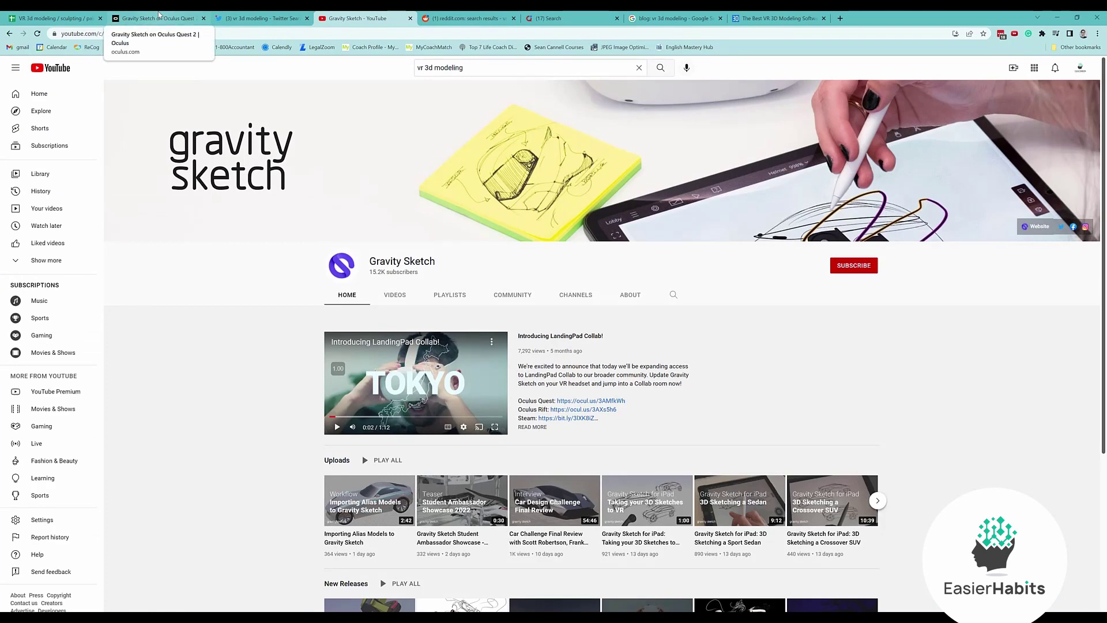
click(68, 15)
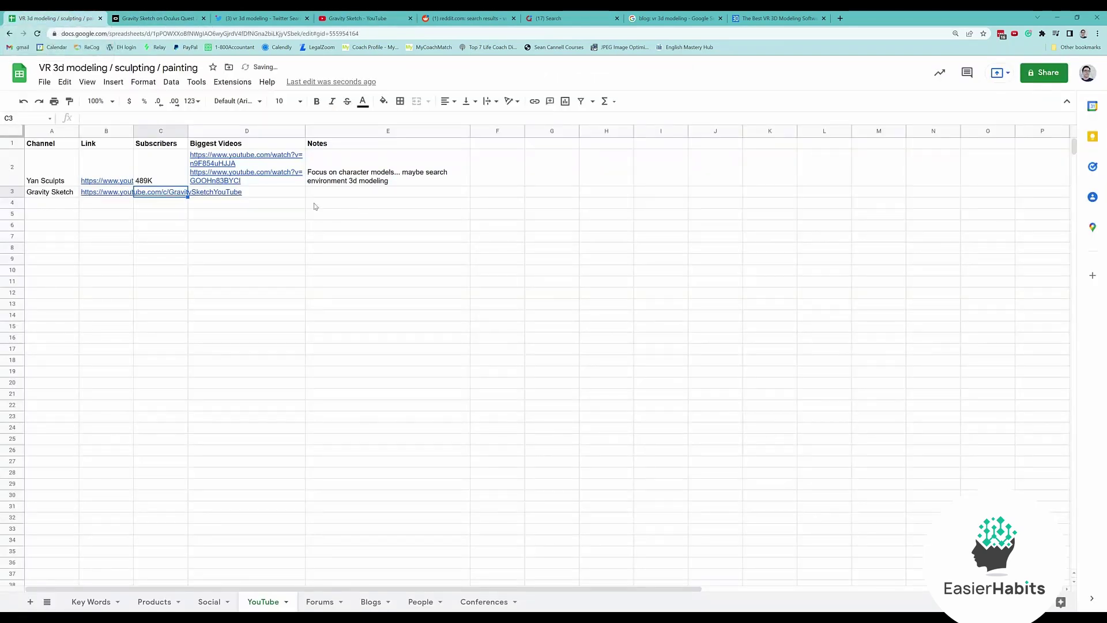
click(243, 194)
text(15)
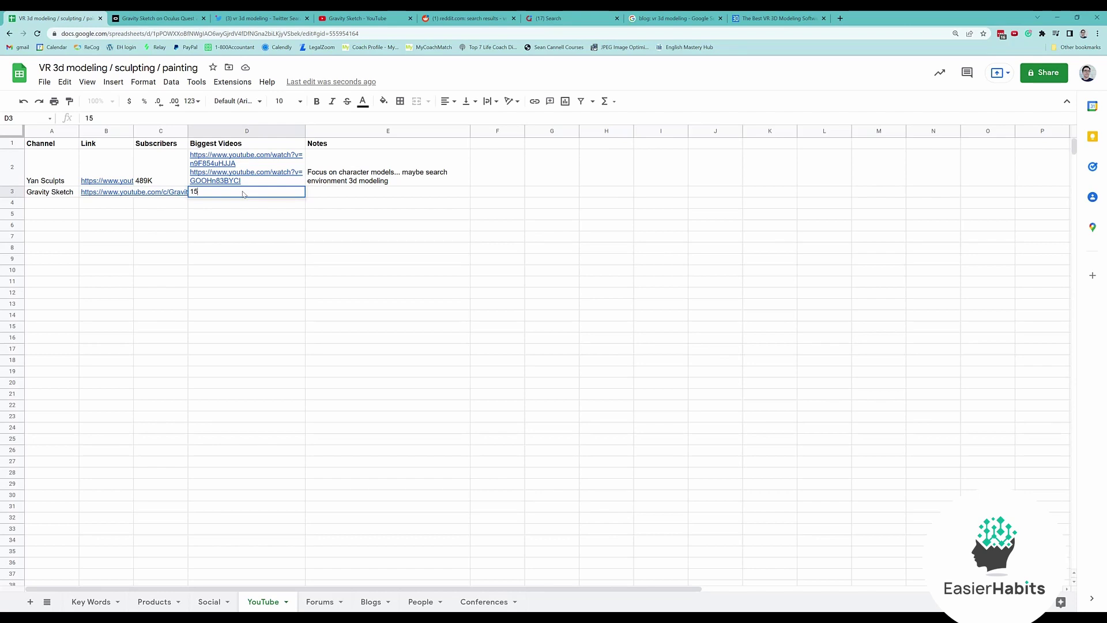
text(K)
key(Tab)
text(Gor)
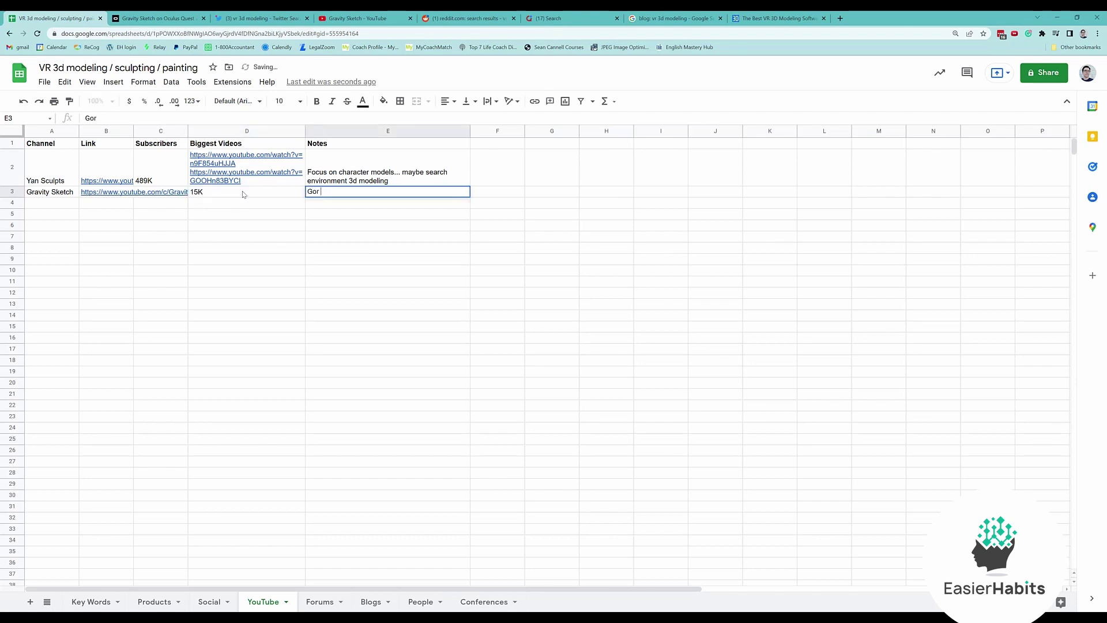
key(BackSpace)
text(Product creator channel)
key(Return)
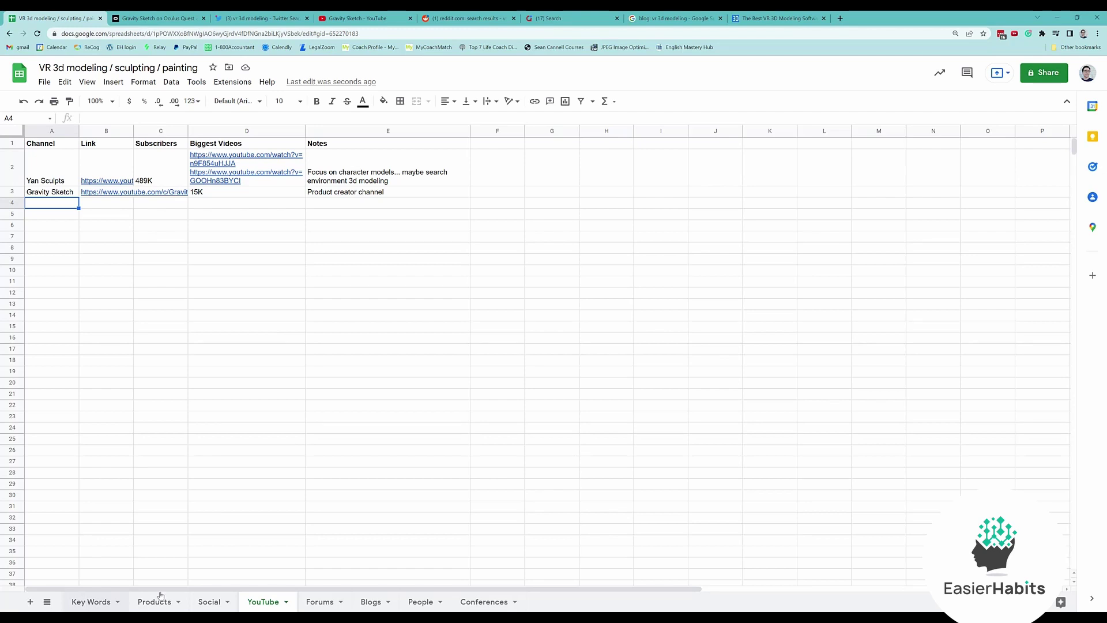
Step: Review the spreadsheet's Key Words list, the YouTube channel rows and the column headings of the Forums sheet
click(86, 603)
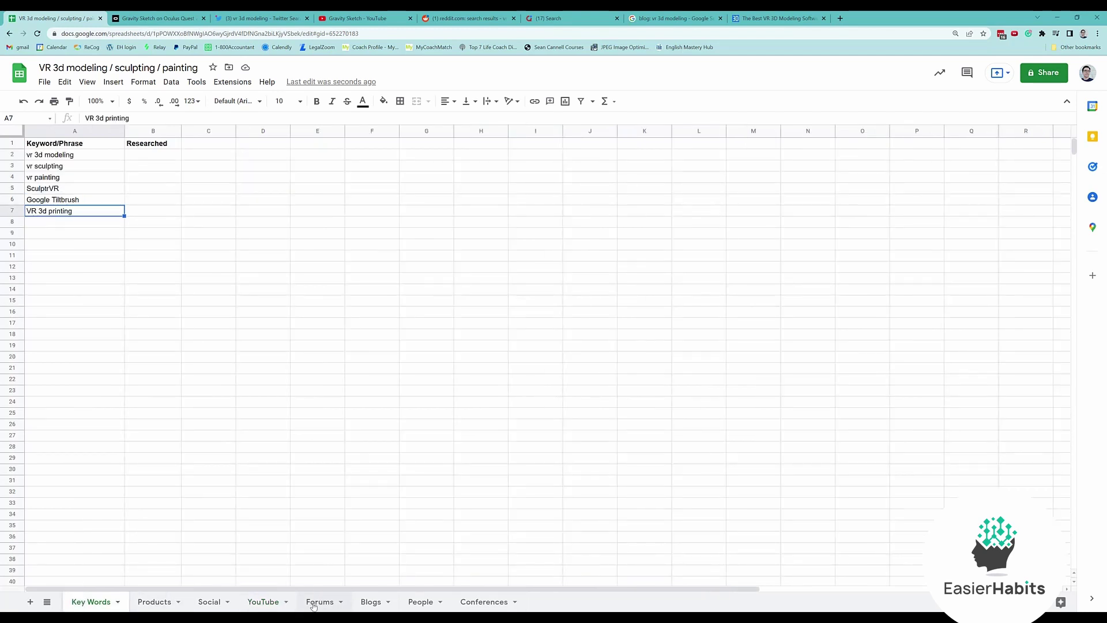
click(313, 603)
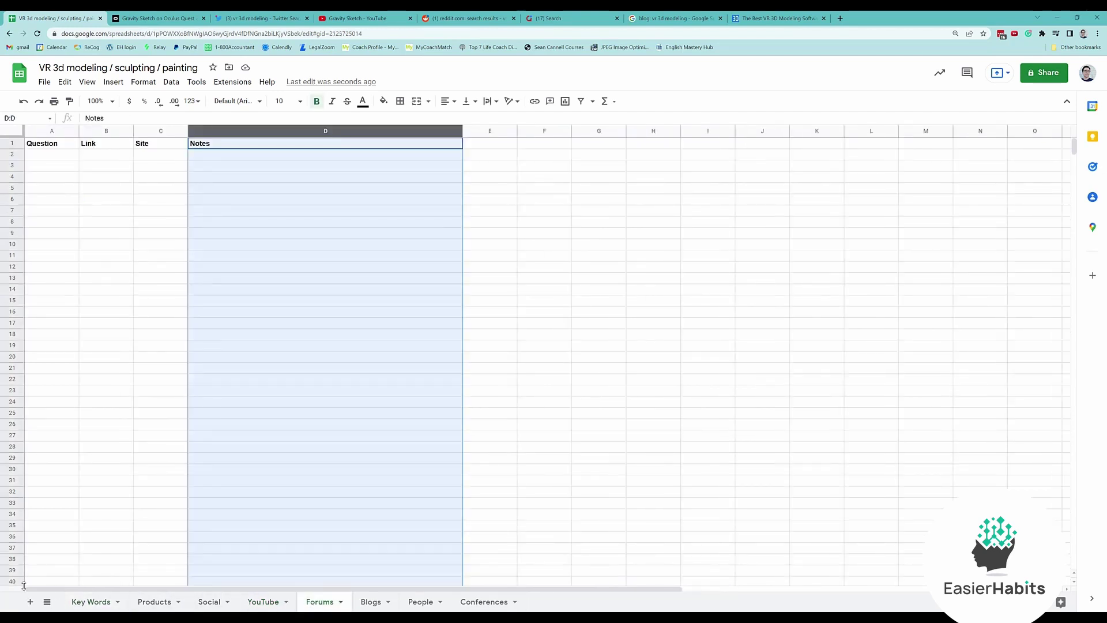
click(255, 602)
click(82, 603)
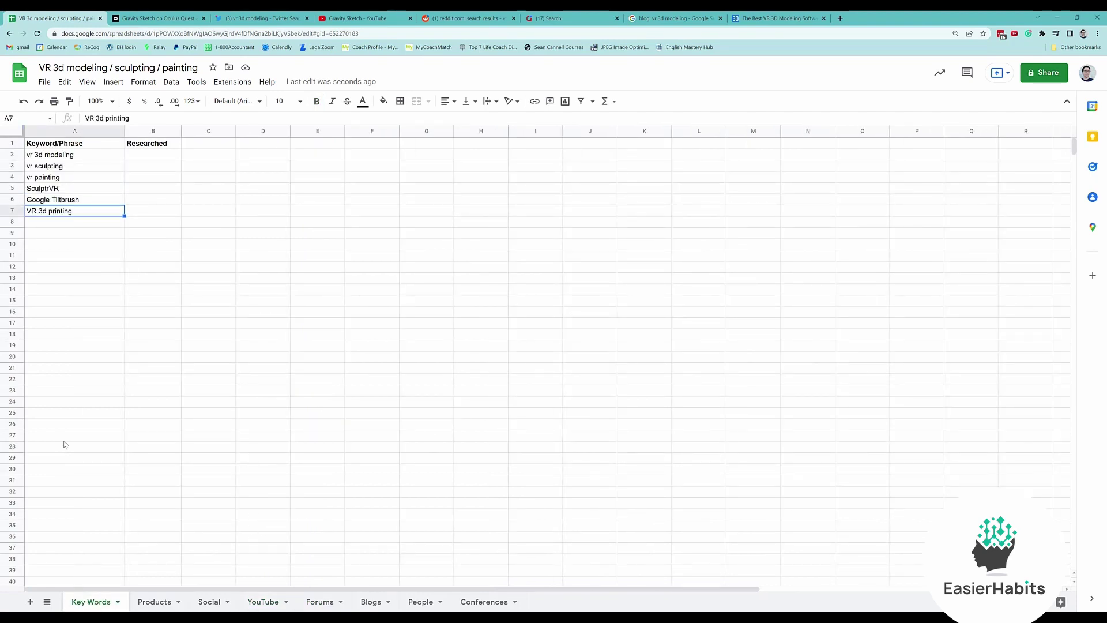
click(258, 602)
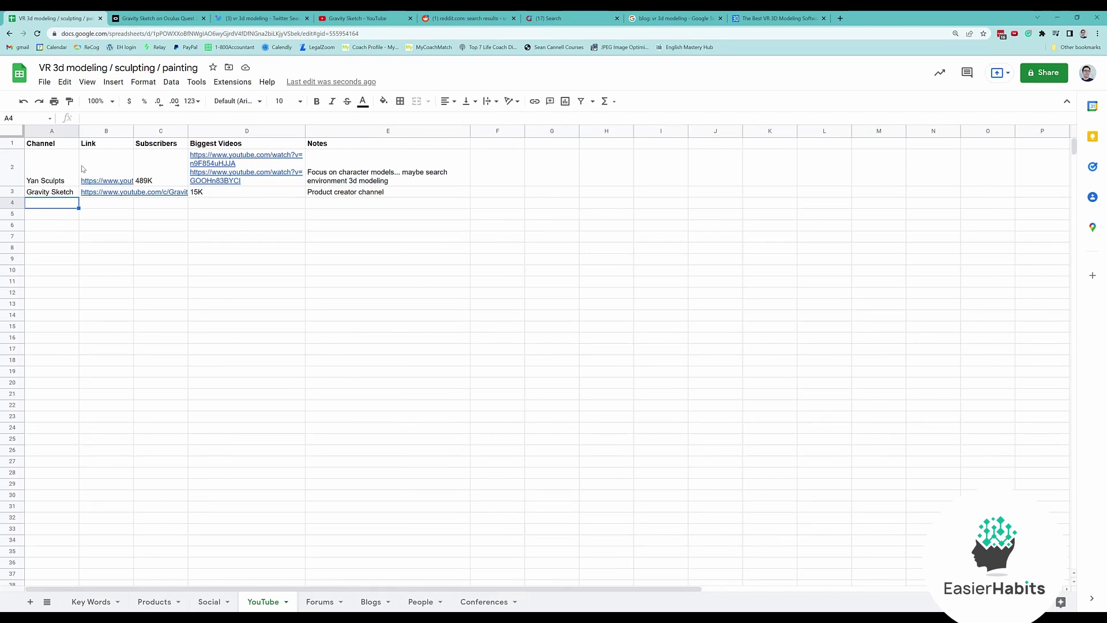
mouse_move(84, 161)
click(9, 192)
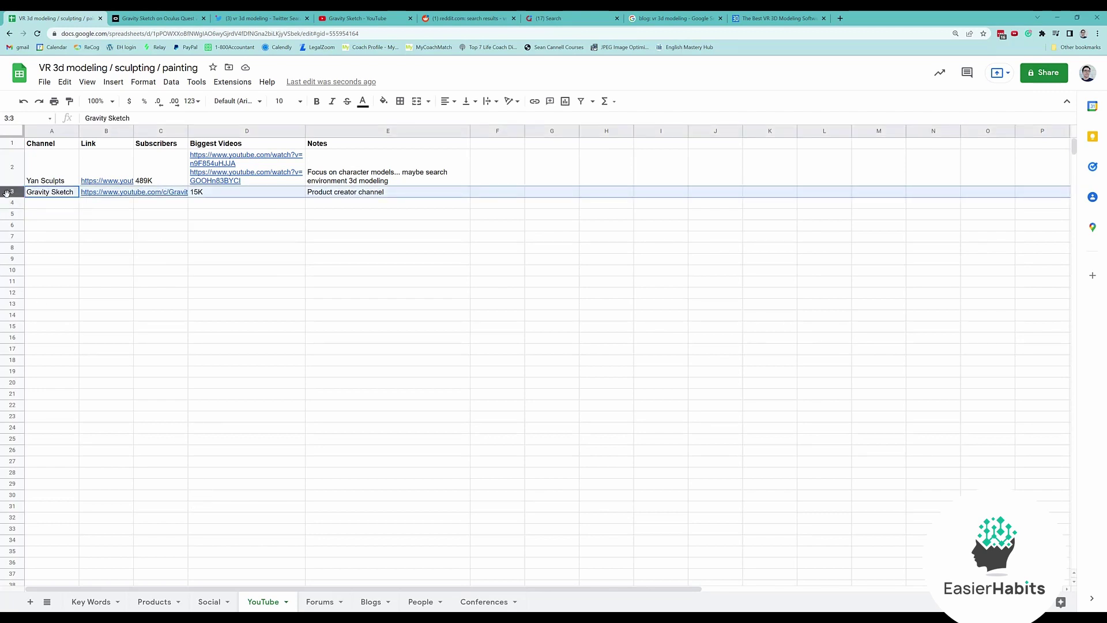
click(8, 203)
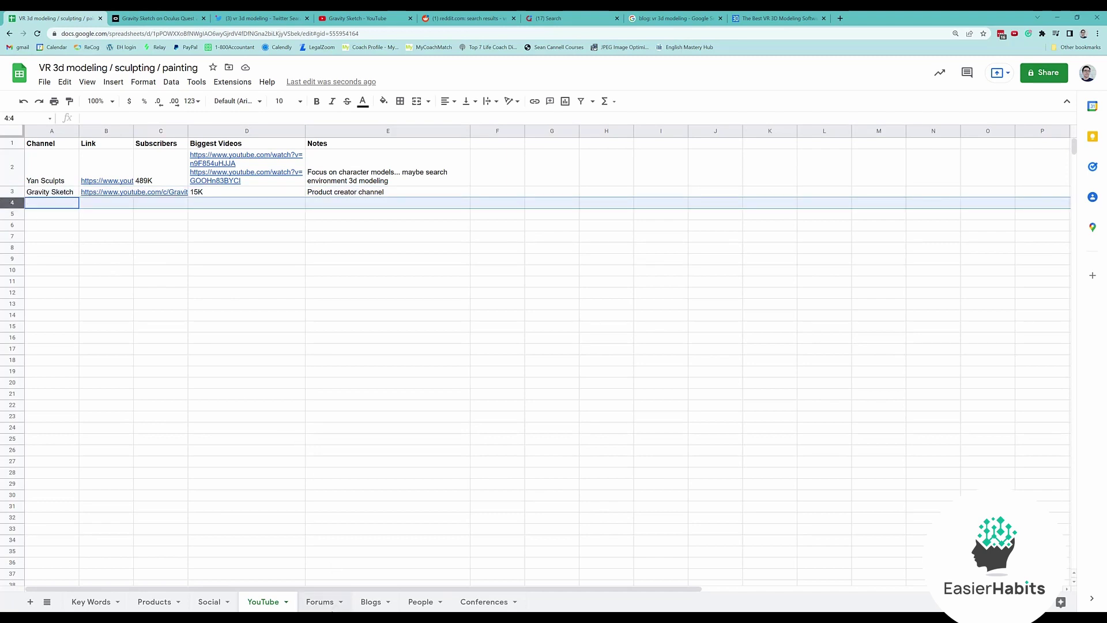
click(321, 602)
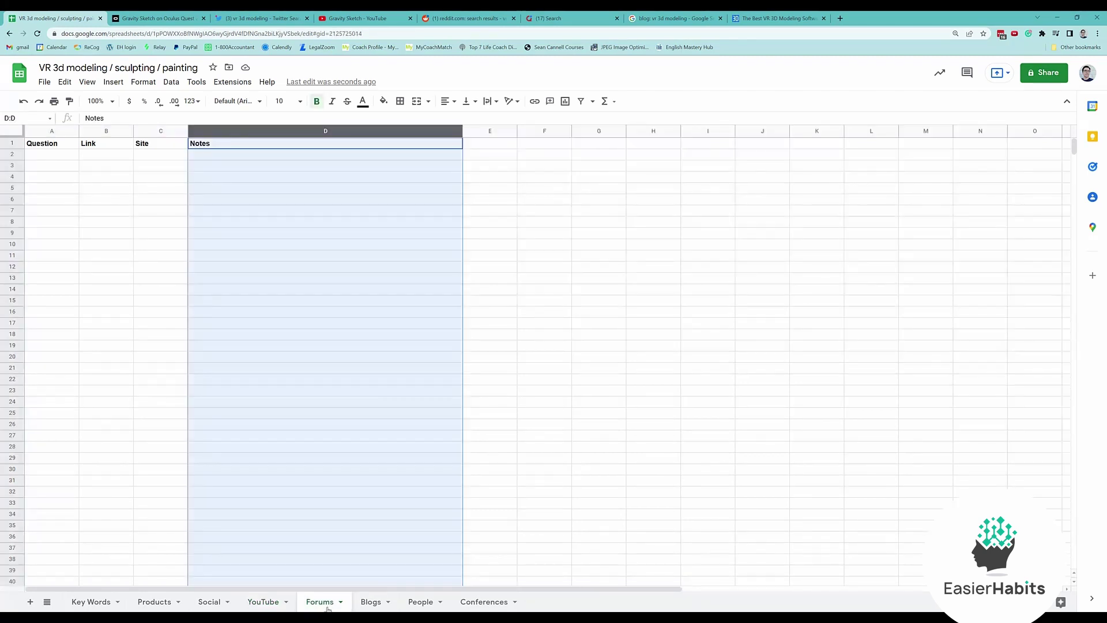
click(93, 333)
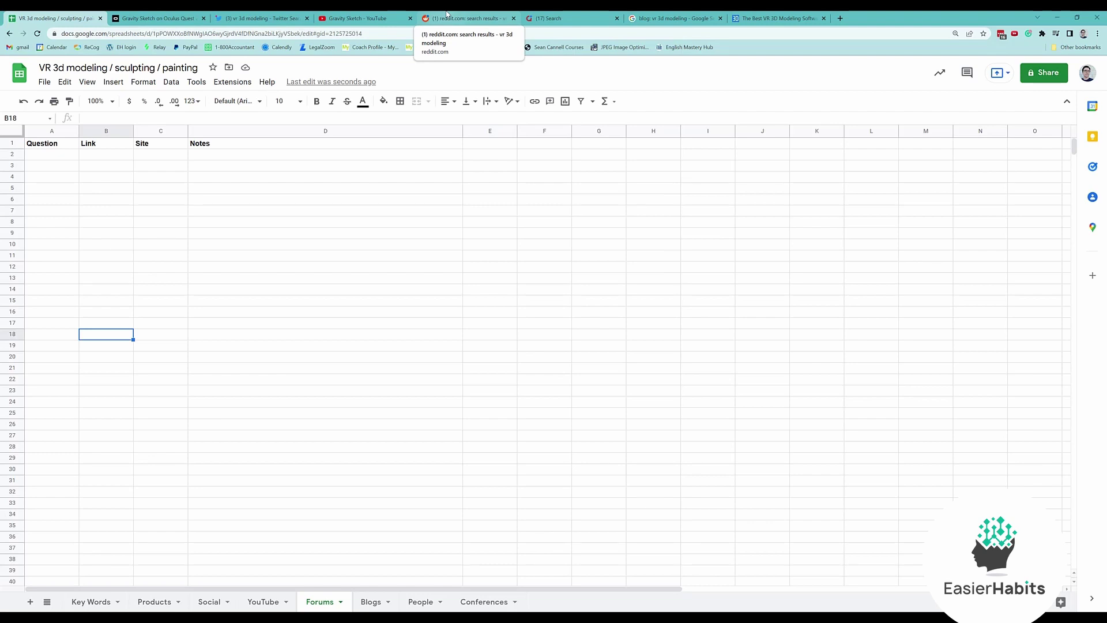
Step: Switch to the Reddit search results for "vr 3d modeling", check the People results and look through the posts
click(448, 14)
click(276, 66)
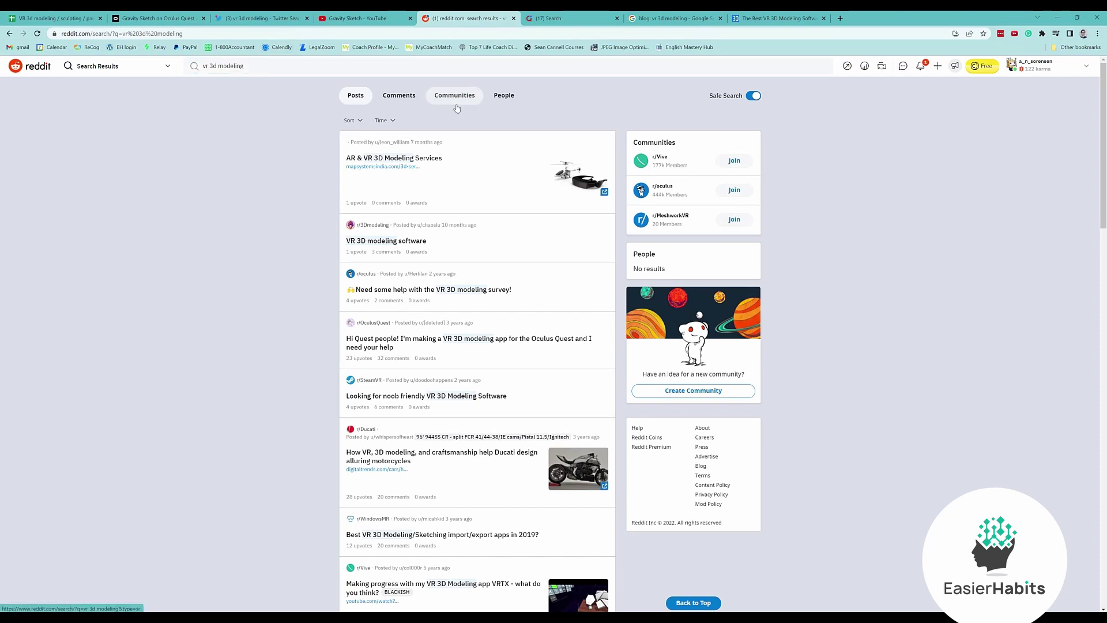
click(500, 102)
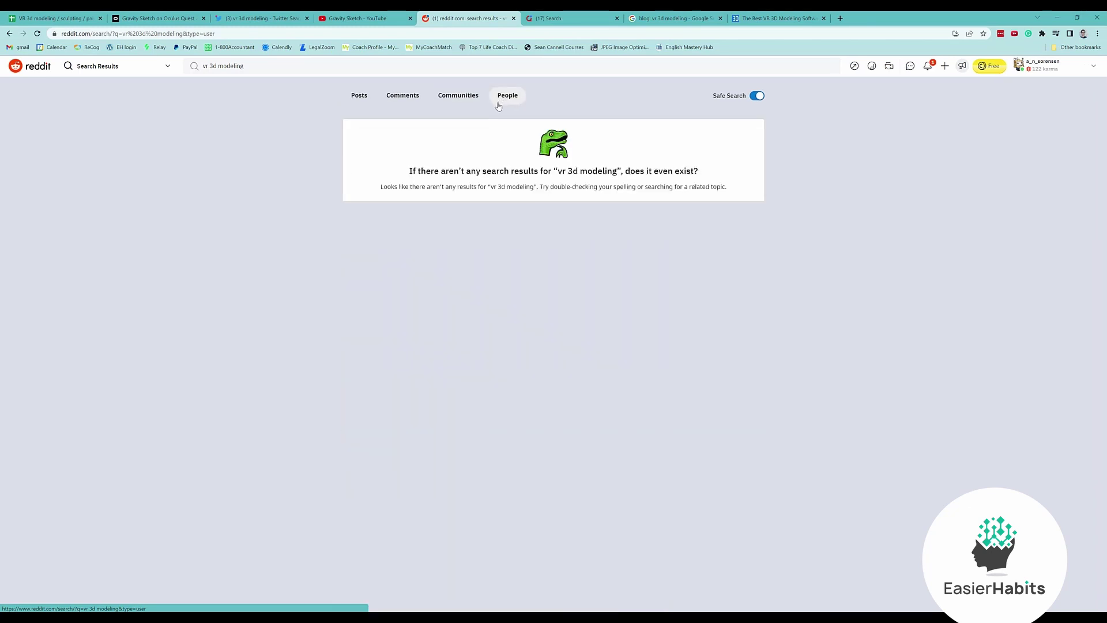
click(365, 97)
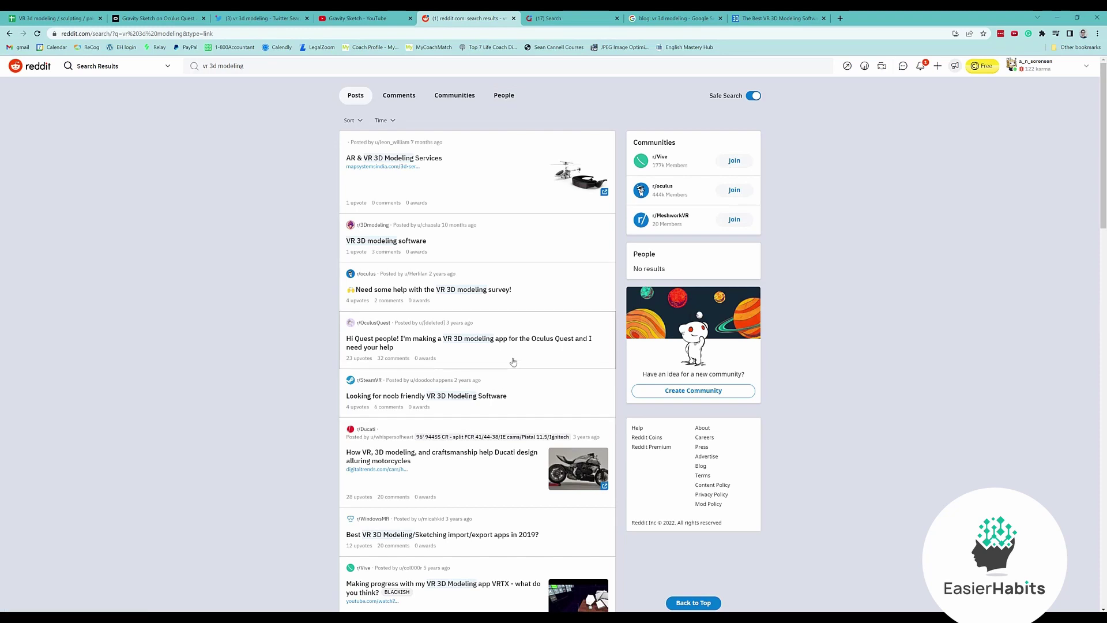
scroll(513, 361, down, 3)
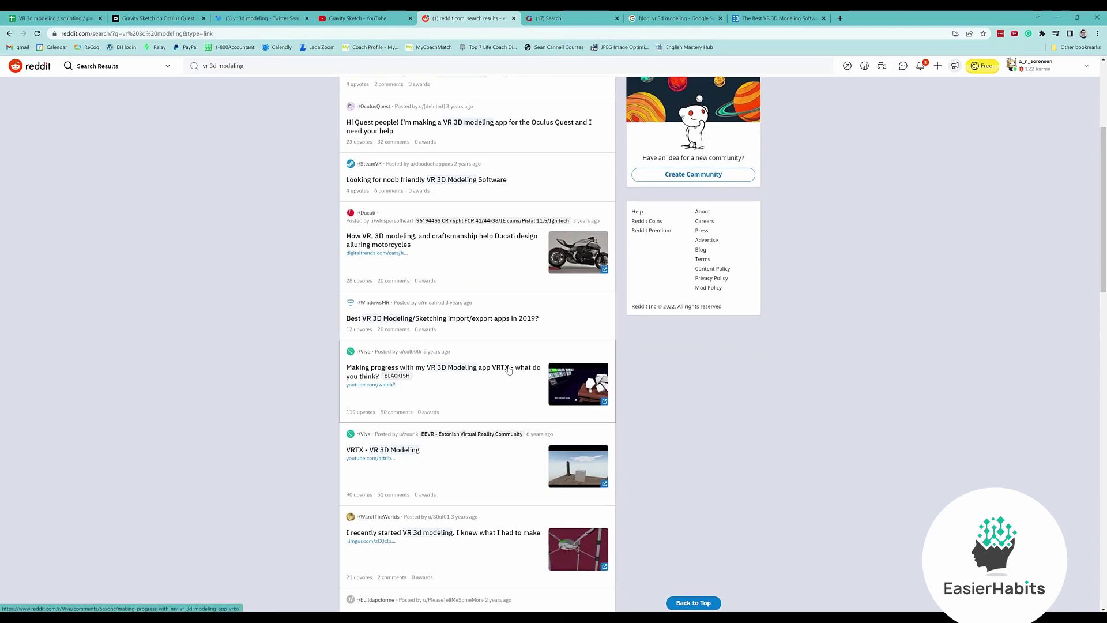
scroll(509, 369, up, 1)
scroll(508, 369, up, 1)
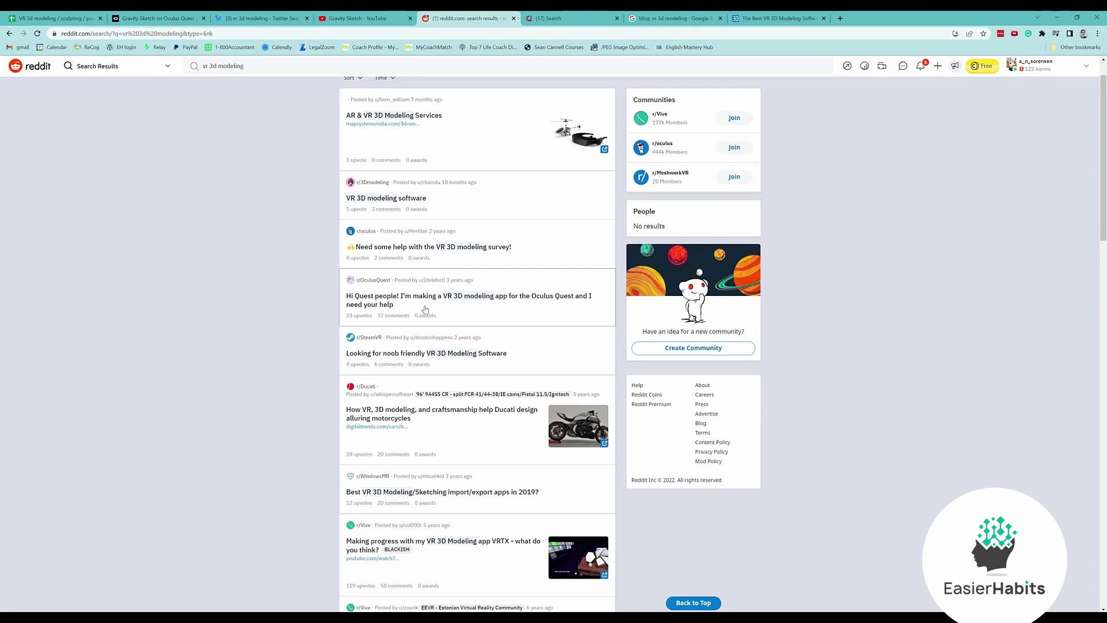
Step: Look through the Reddit posts on VR 3D modeling, view the SteamVR post about noob friendly software and return to the results
scroll(425, 309, up, 1)
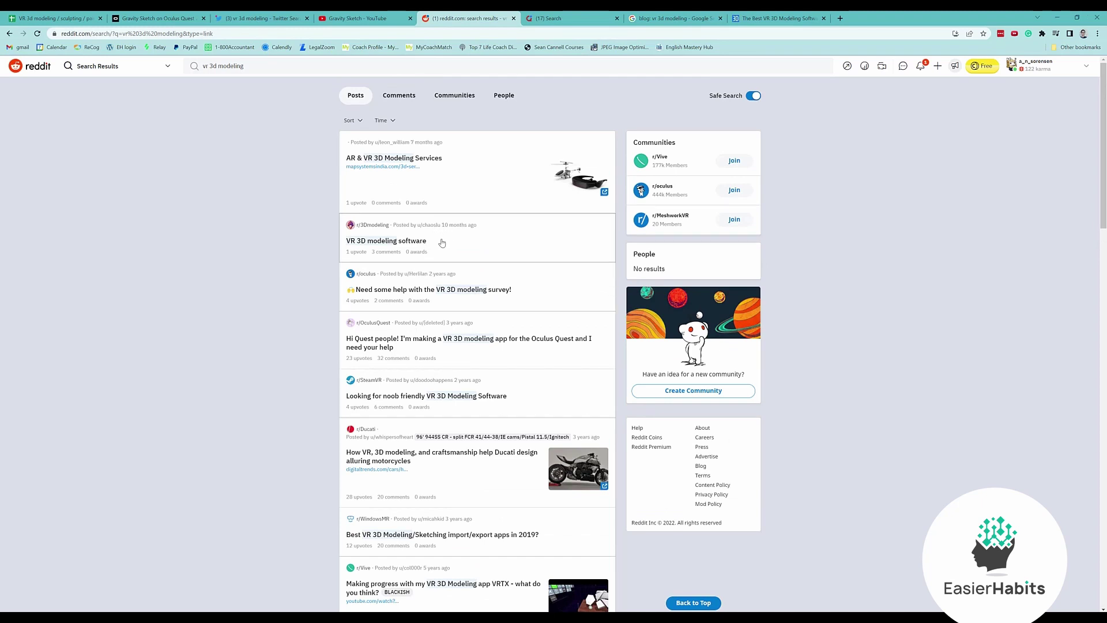
scroll(442, 243, down, 2)
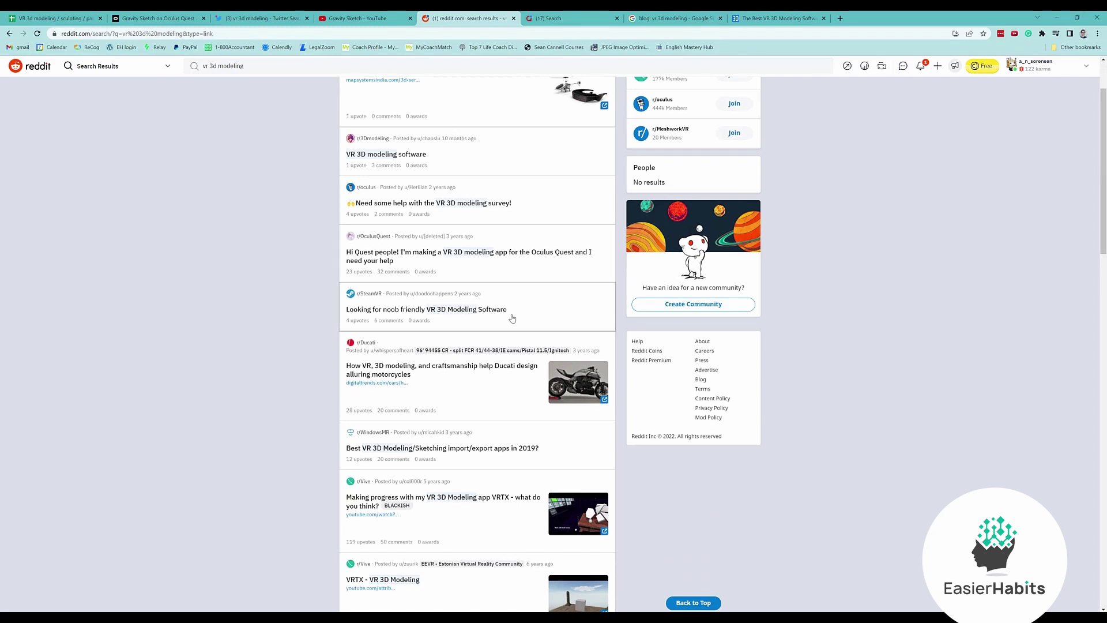
mouse_move(368, 297)
mouse_move(369, 296)
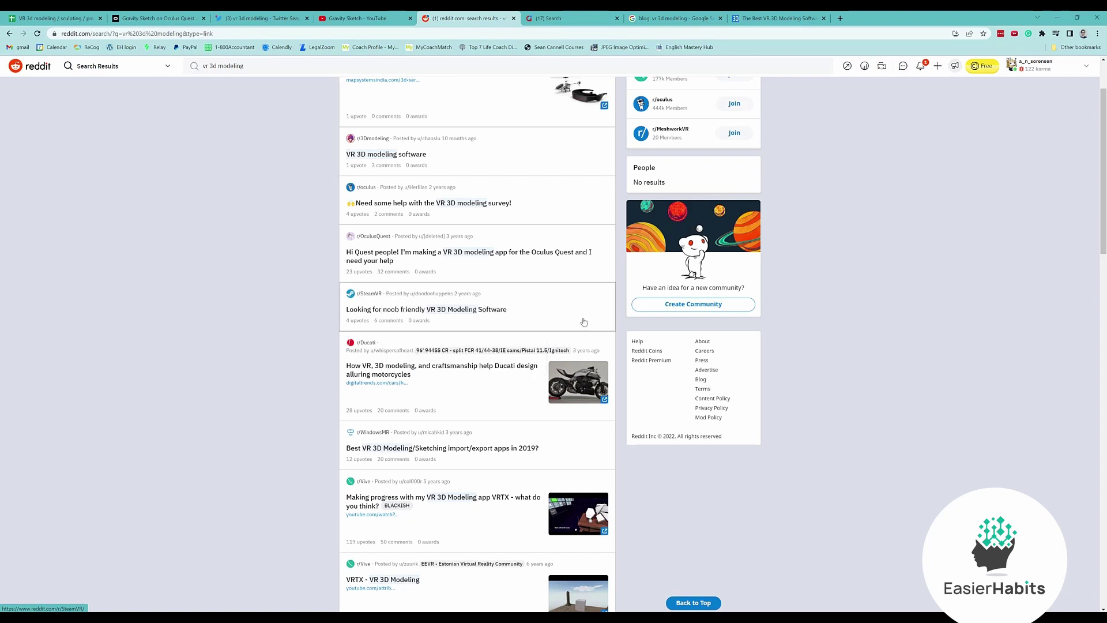
drag(528, 320, 340, 312)
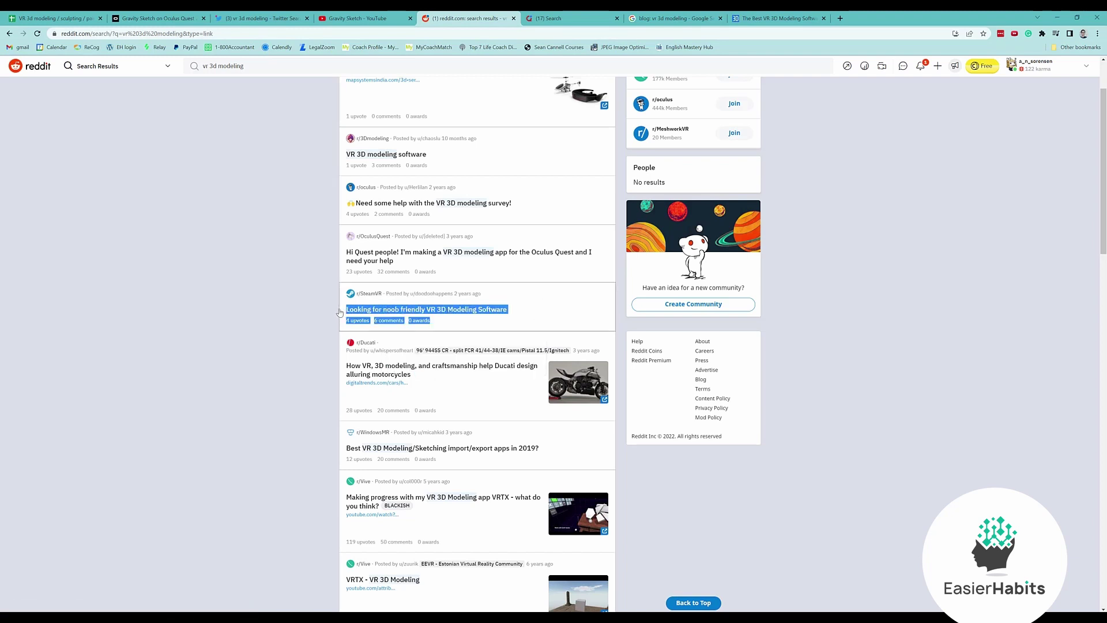
click(528, 311)
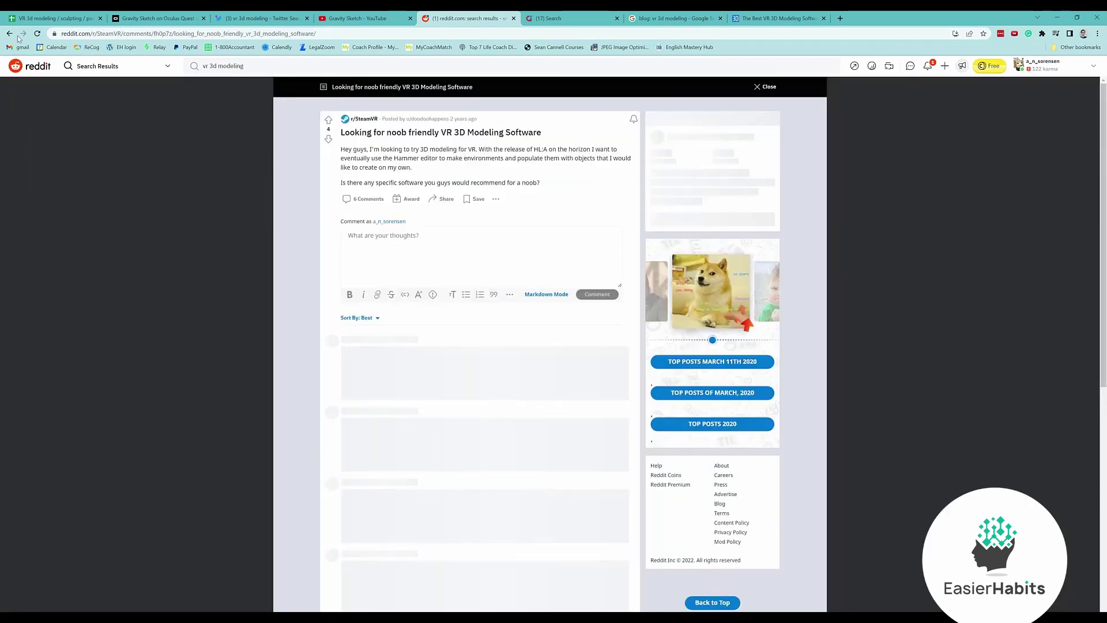
click(175, 131)
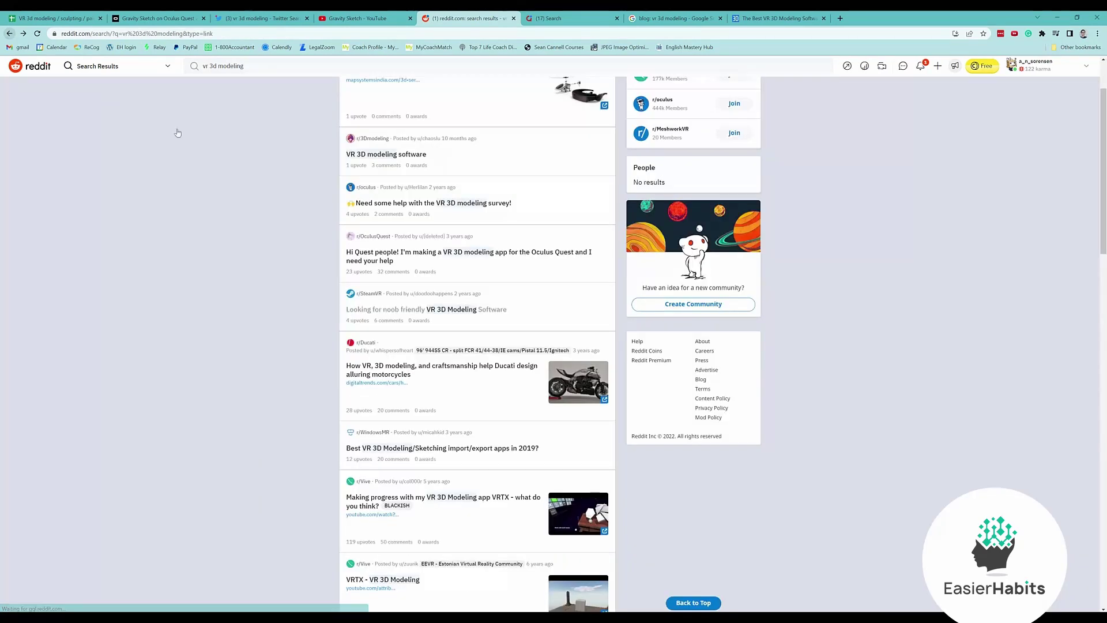
Step: Open the r/SteamVR community from the Reddit search results and copy its page address
click(370, 294)
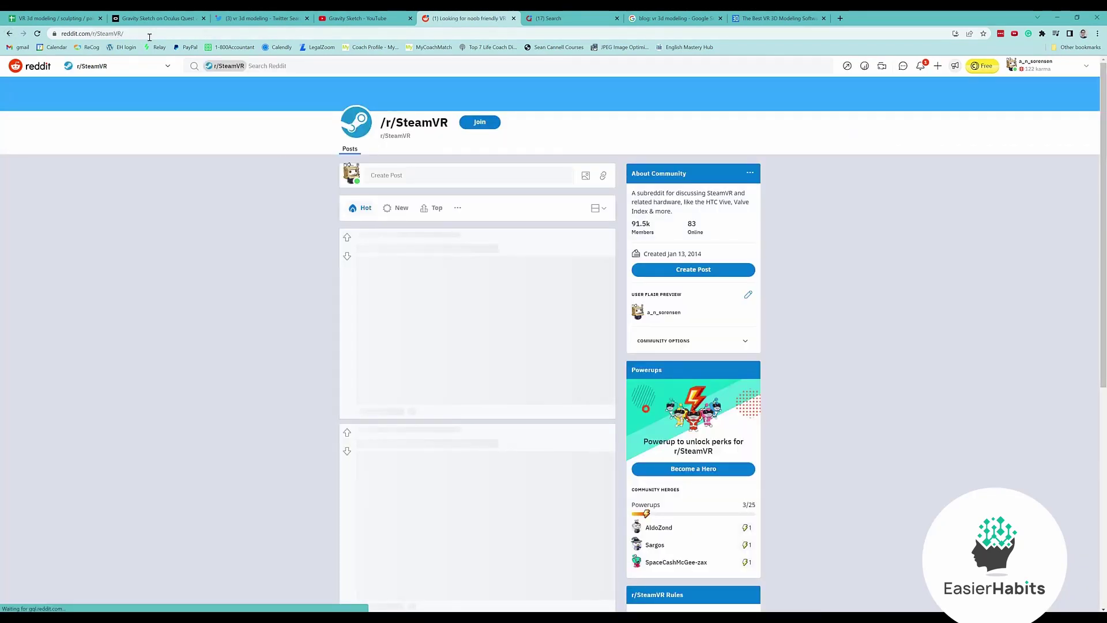
click(92, 33)
key(ctrl+c)
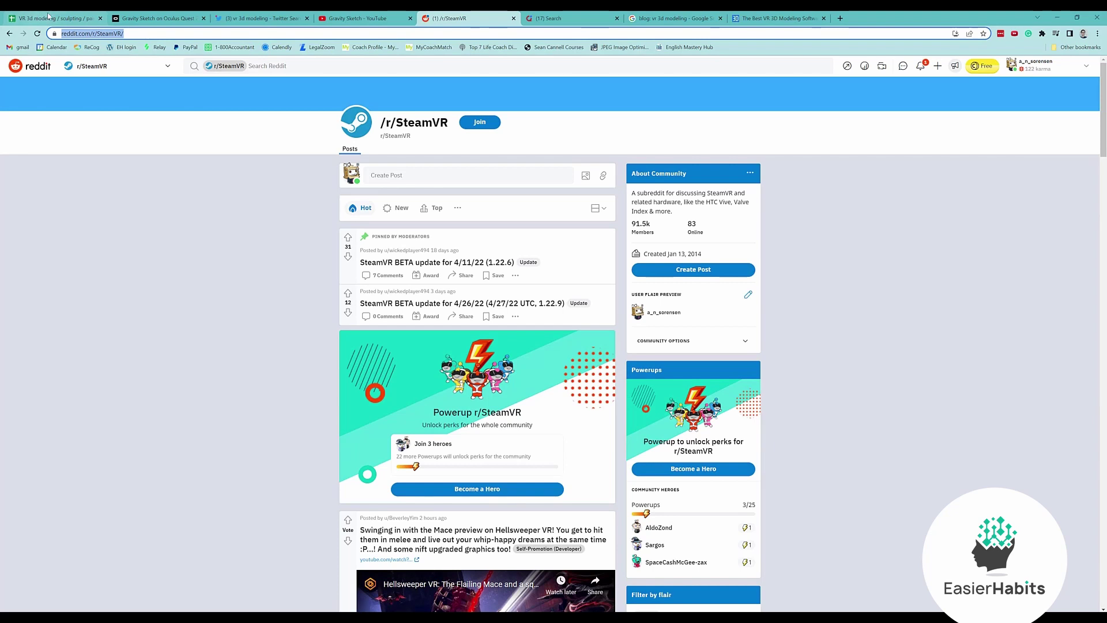
Step: Switch to the spreadsheet's Forums sheet and enter "Steam VR" under Question in cell A2
click(27, 16)
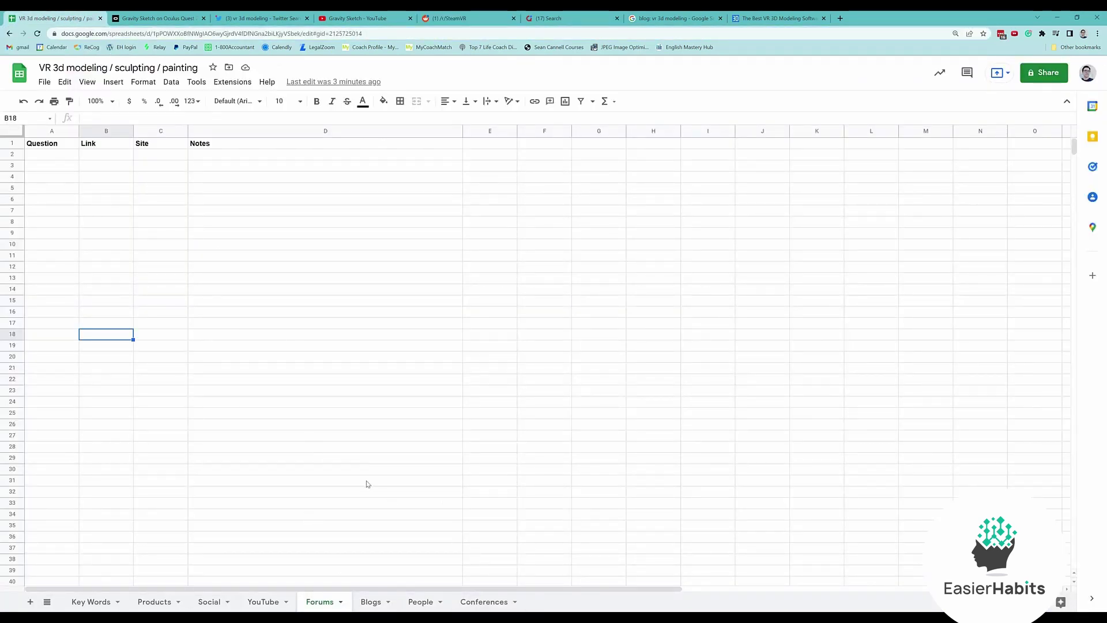
click(55, 156)
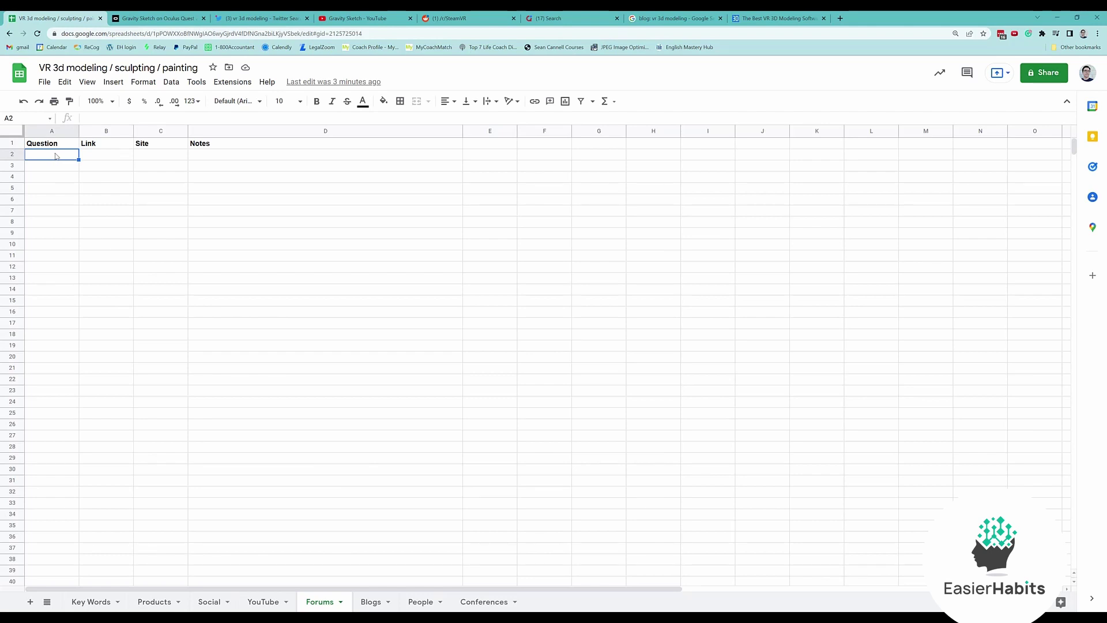
click(341, 603)
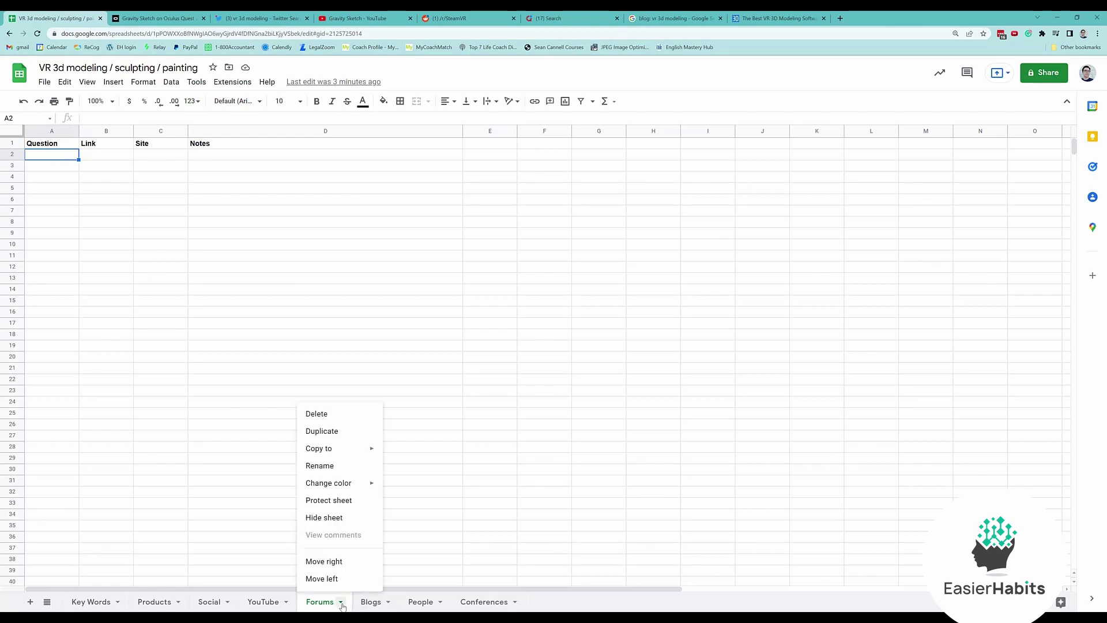
click(341, 604)
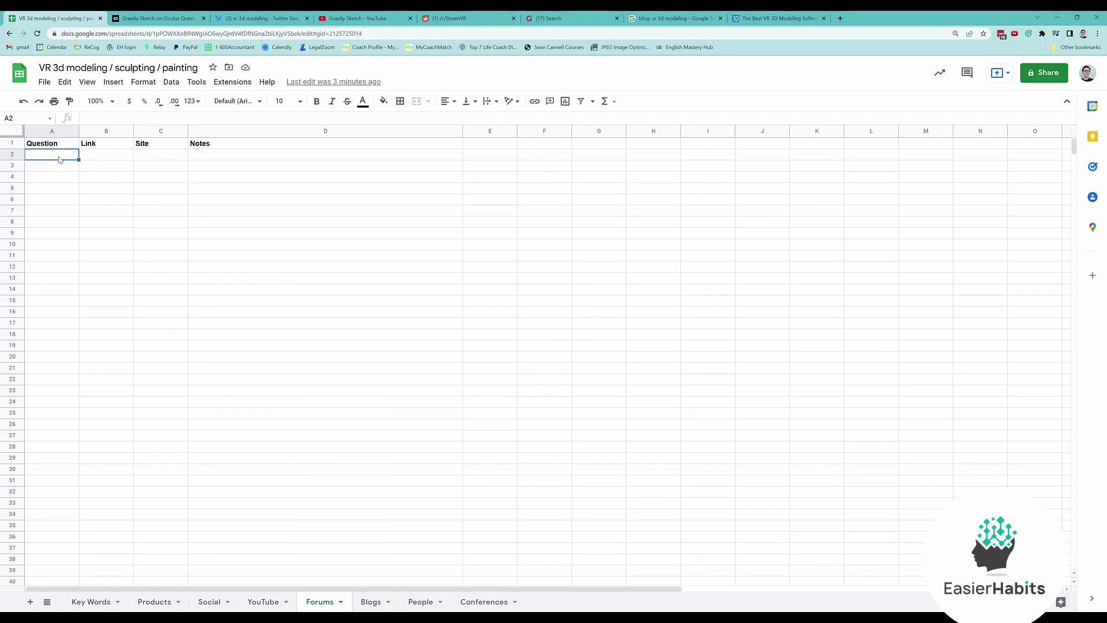
key(ctrl+v)
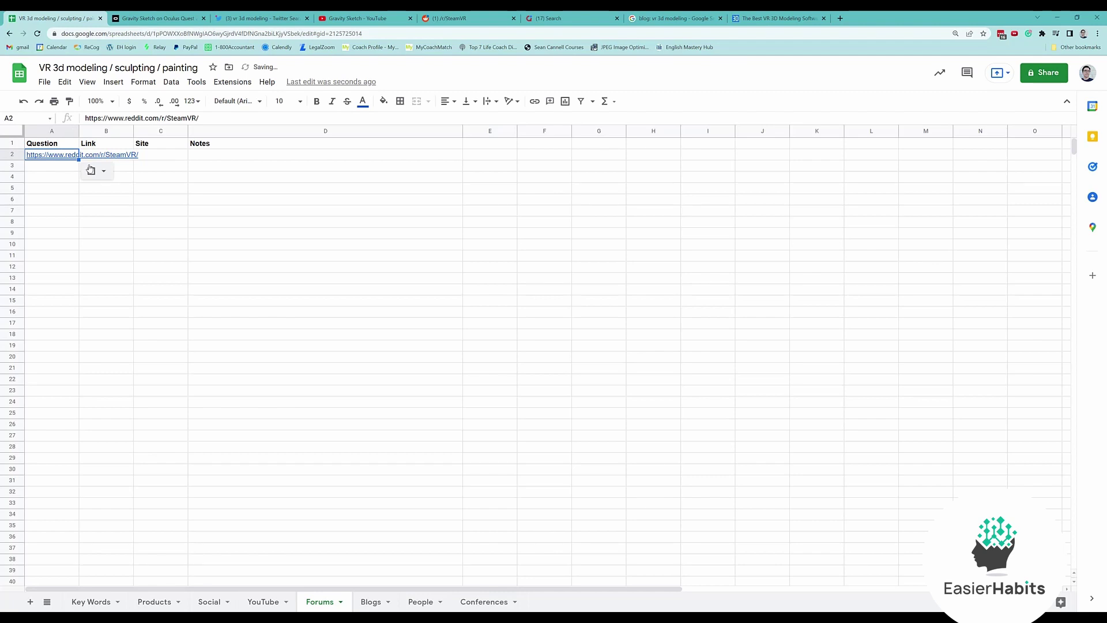
text(STEA)
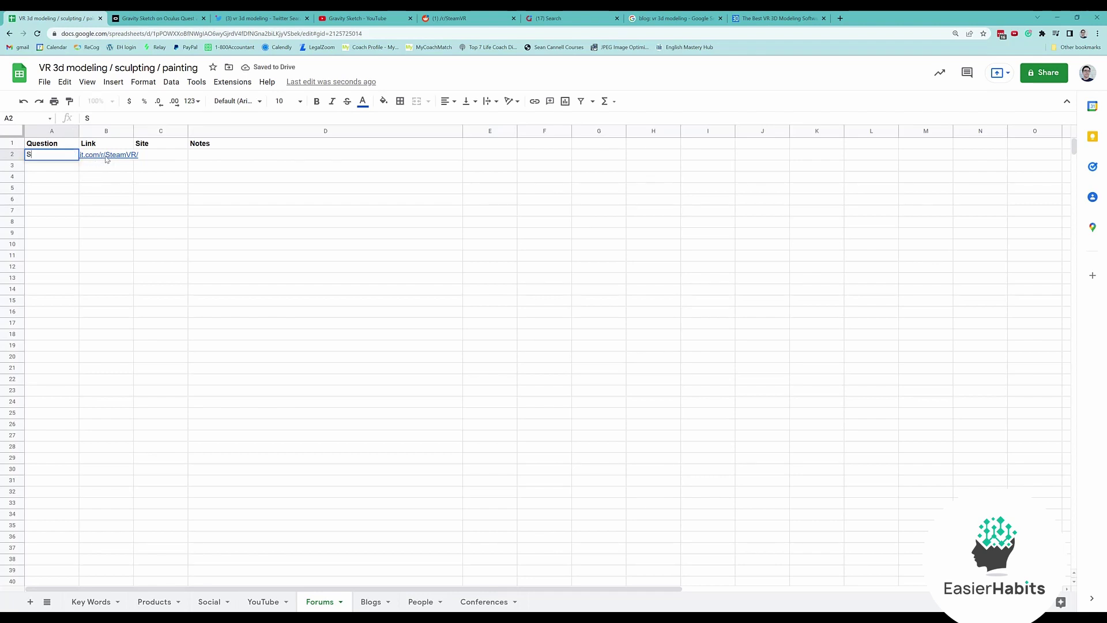
key(BackSpace)
key(BackSpace)
key(BackSpace)
text(team VR)
Step: Paste the r/SteamVR address under Link in row 2 and enter "Reddit" under Site
key(Tab)
key(ctrl+v)
key(Tab)
text(Reddit)
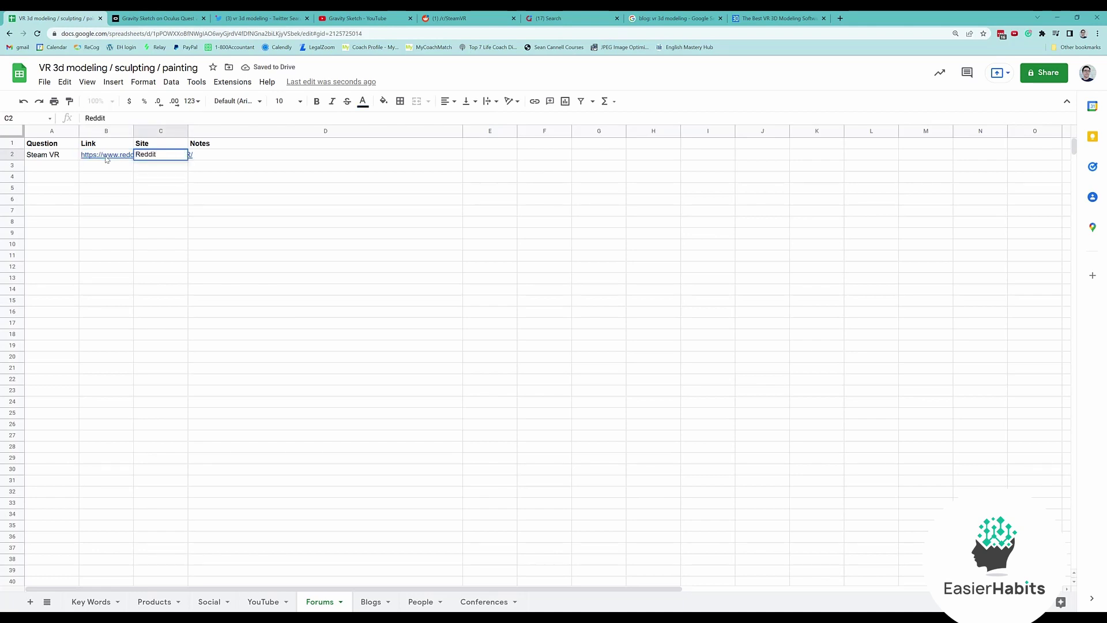
key(Tab)
Step: Review the r/SteamVR community page on Reddit, then return to the "vr 3d modeling" search results
click(270, 15)
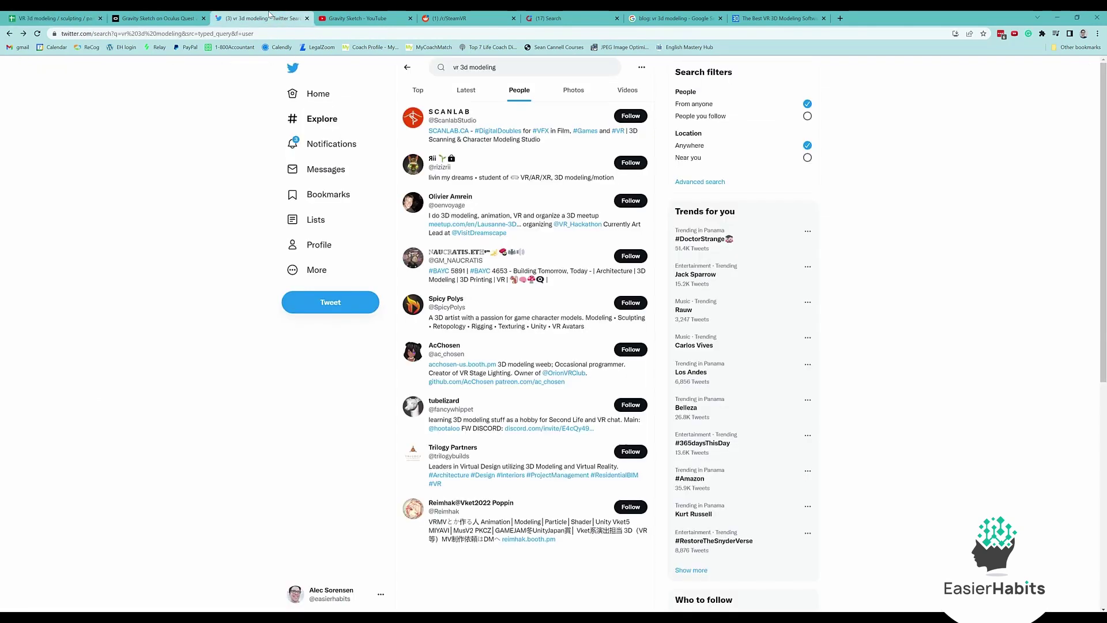
click(470, 15)
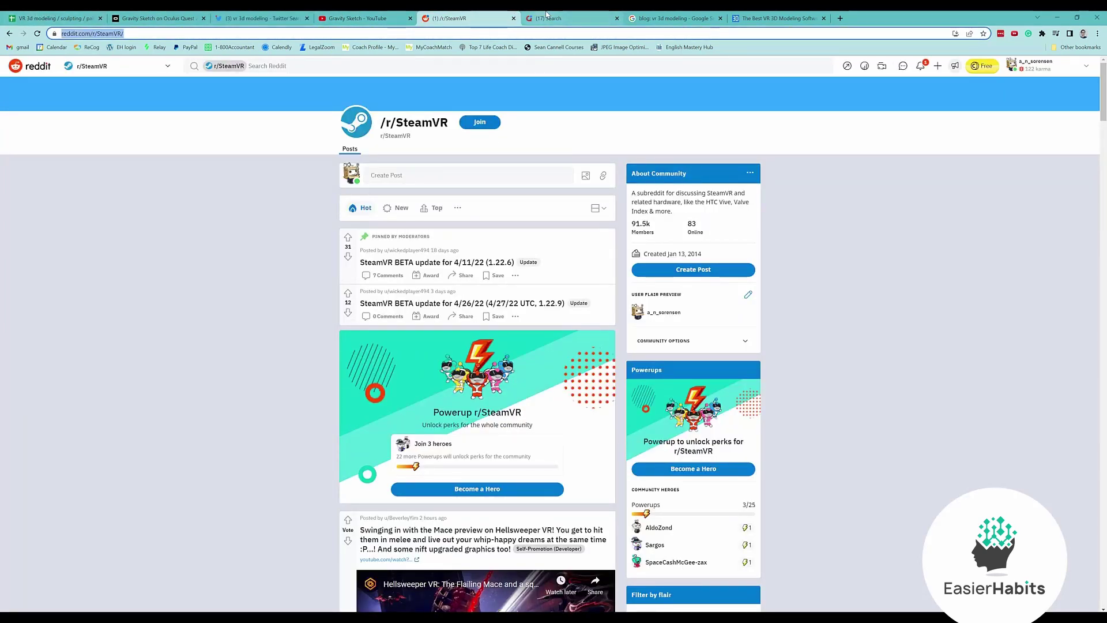
click(54, 15)
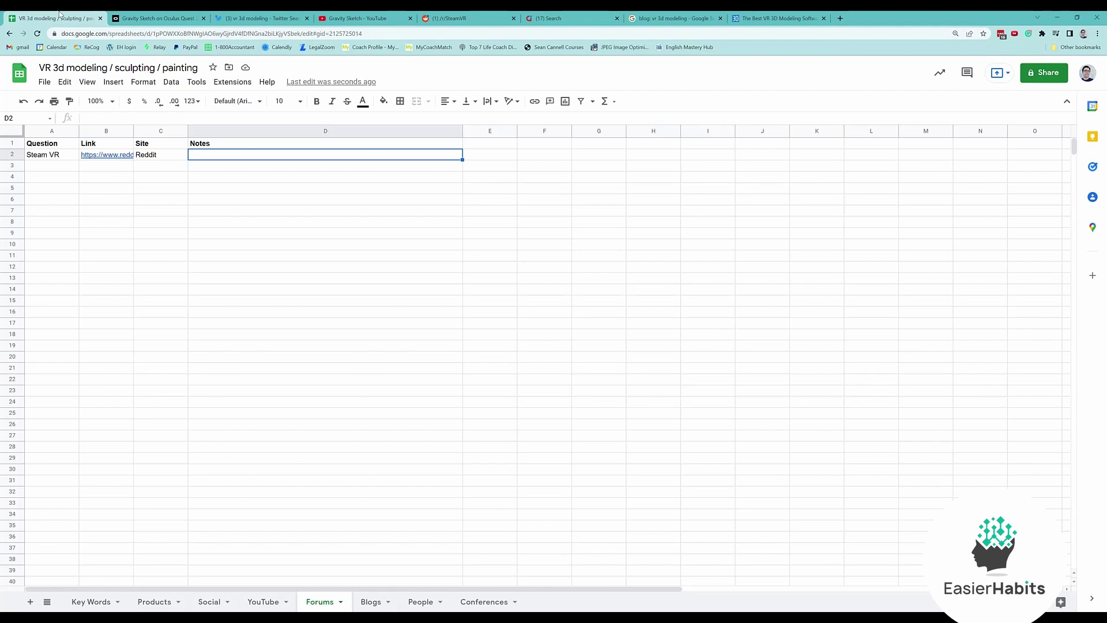
click(455, 17)
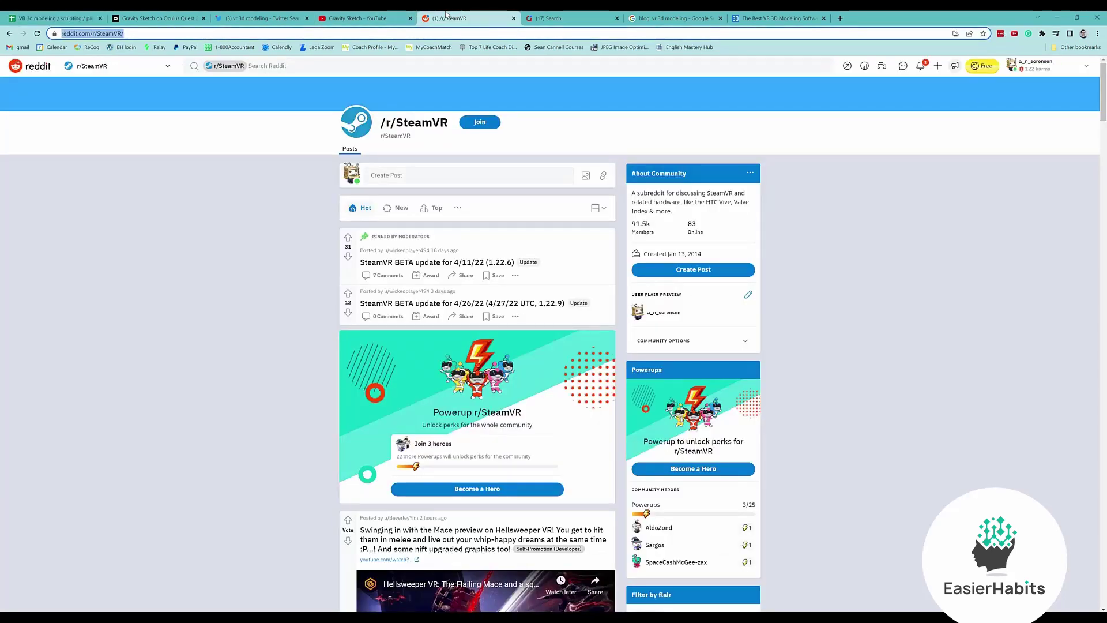
scroll(430, 381, down, 4)
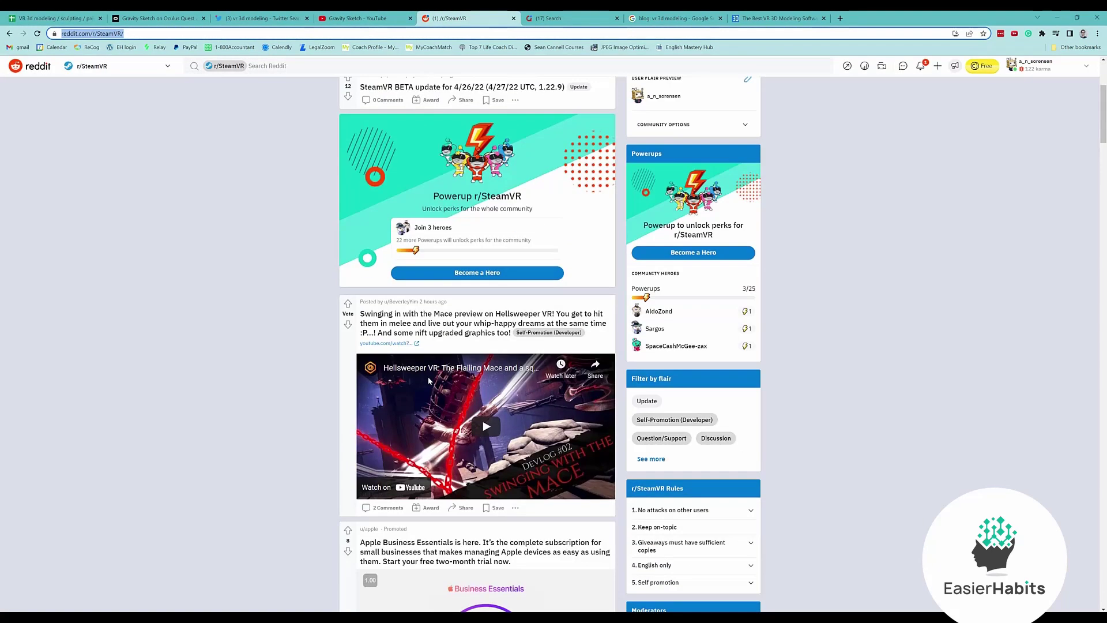
click(9, 34)
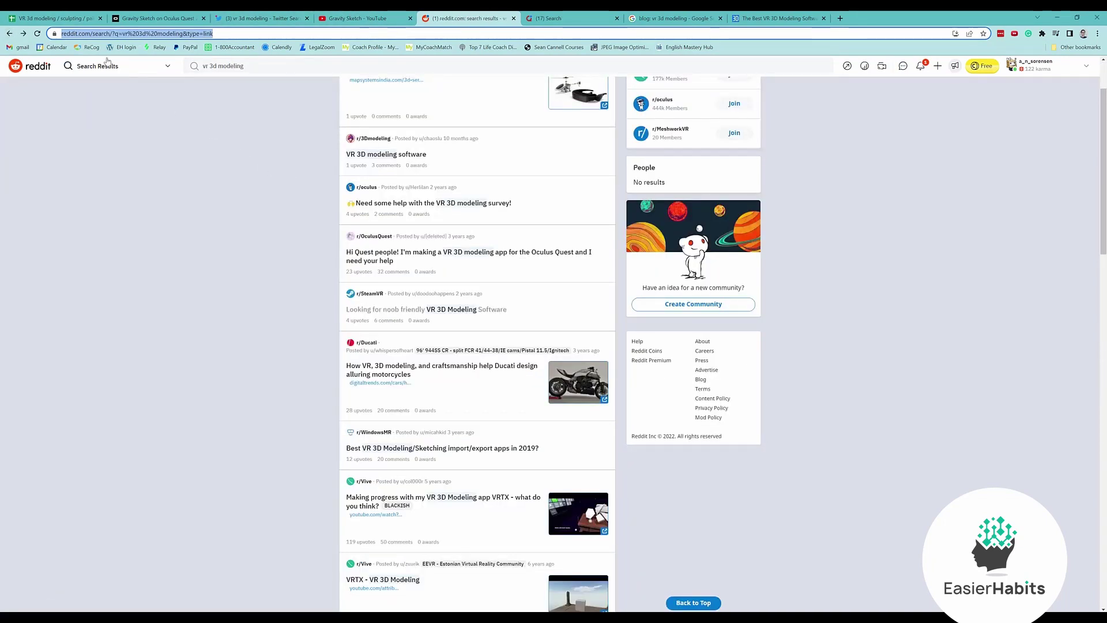
Step: Enter "looking for n00b friendly vr 3d modeling" under Notes in cell D2 of the spreadsheet's Forums sheet
click(24, 18)
click(249, 155)
text(n00b friend)
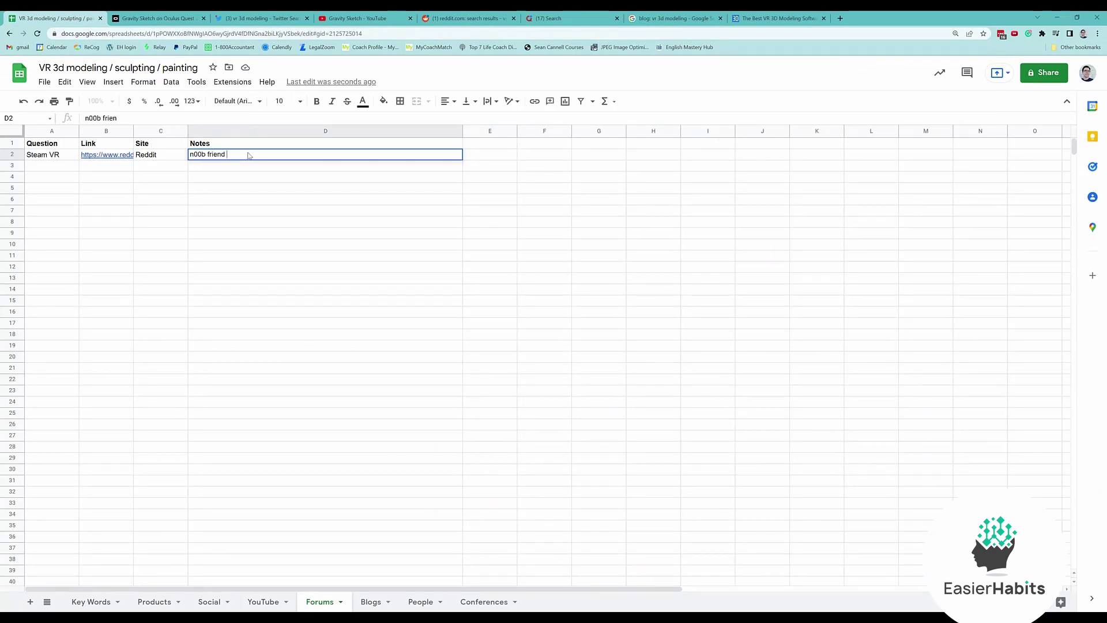
text(ly vr 3d modeling)
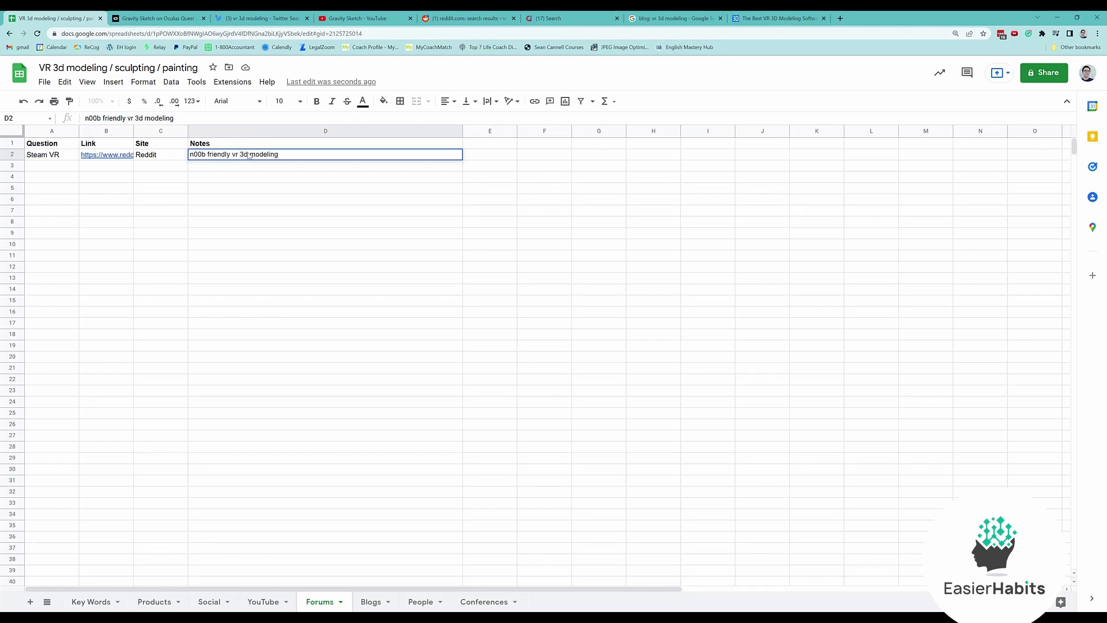
key(Home)
text(look)
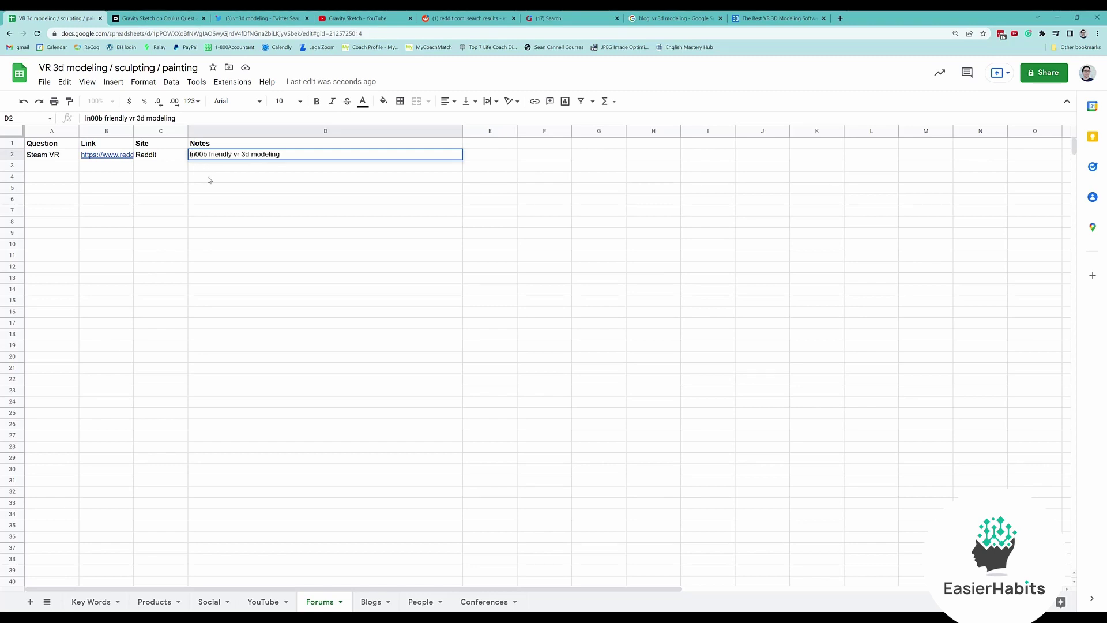
text(ing )
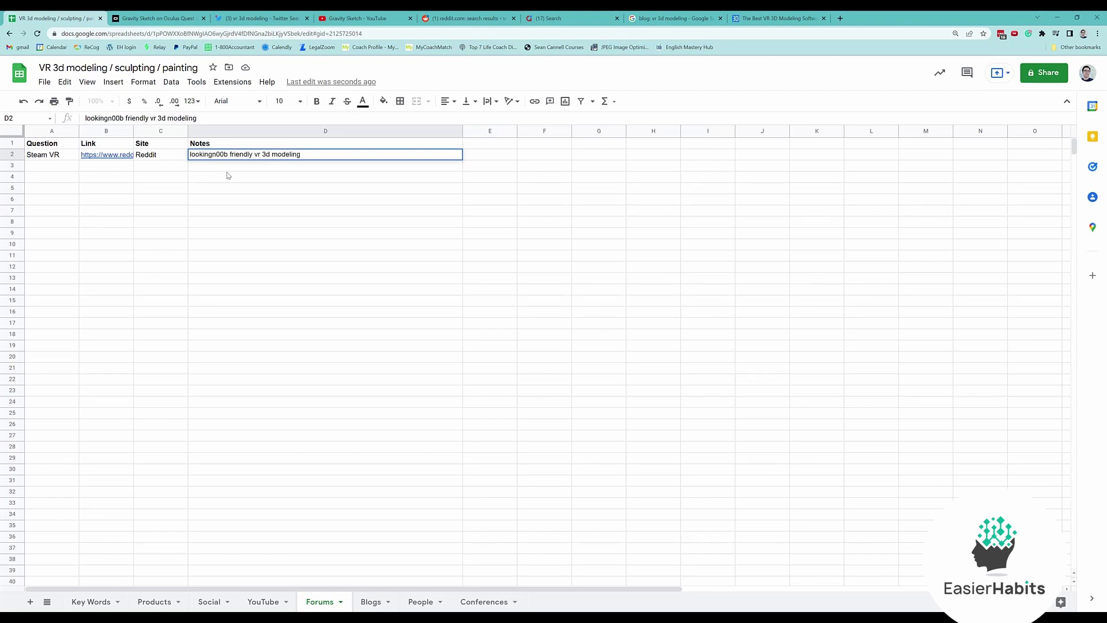
text(for)
Step: Move the n00b friendly note from cell D2 down to cell D3
drag(336, 156, 190, 144)
key(ctrl+x)
click(220, 166)
key(ctrl+v)
Step: Open the SteamVR post "Looking for noob friendly VR 3D Modeling Software" on Reddit and copy its address
click(465, 18)
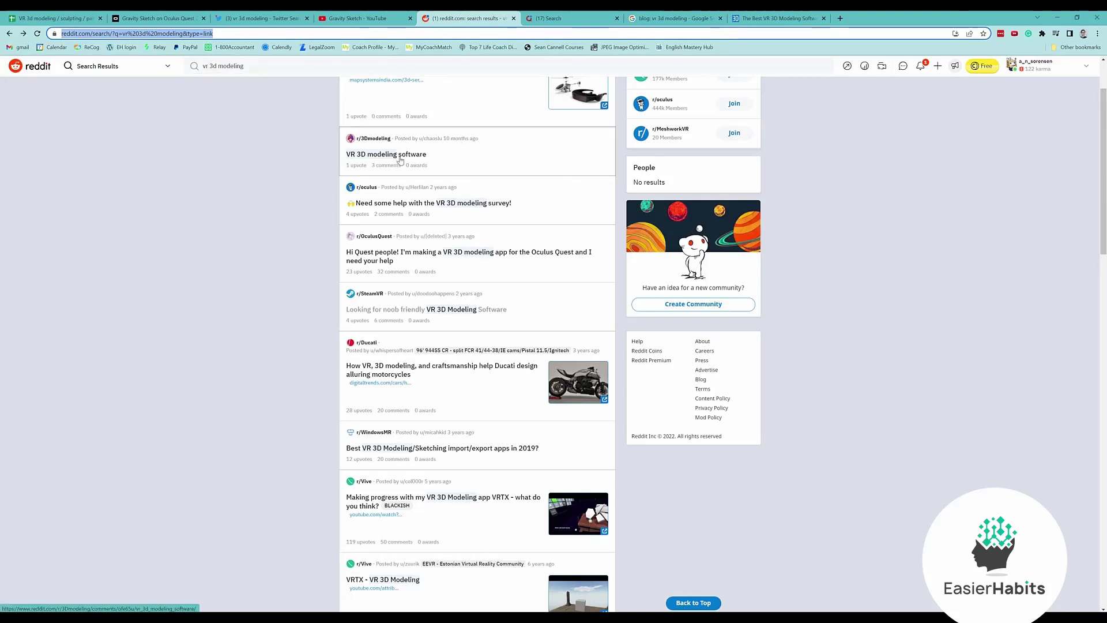
scroll(405, 162, up, 3)
mouse_move(375, 226)
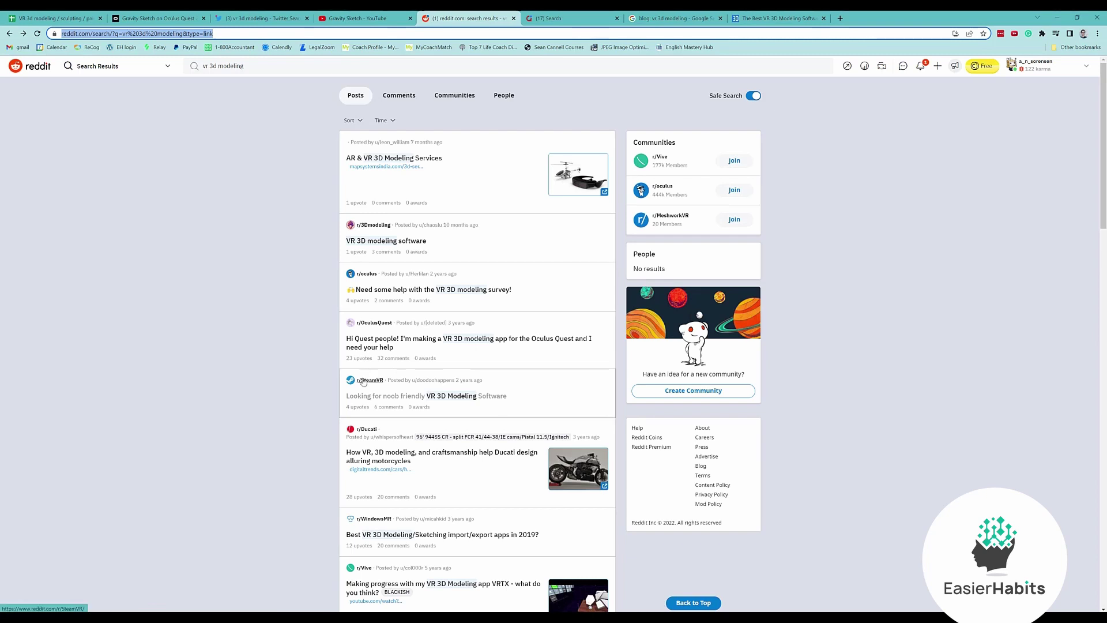
mouse_move(363, 381)
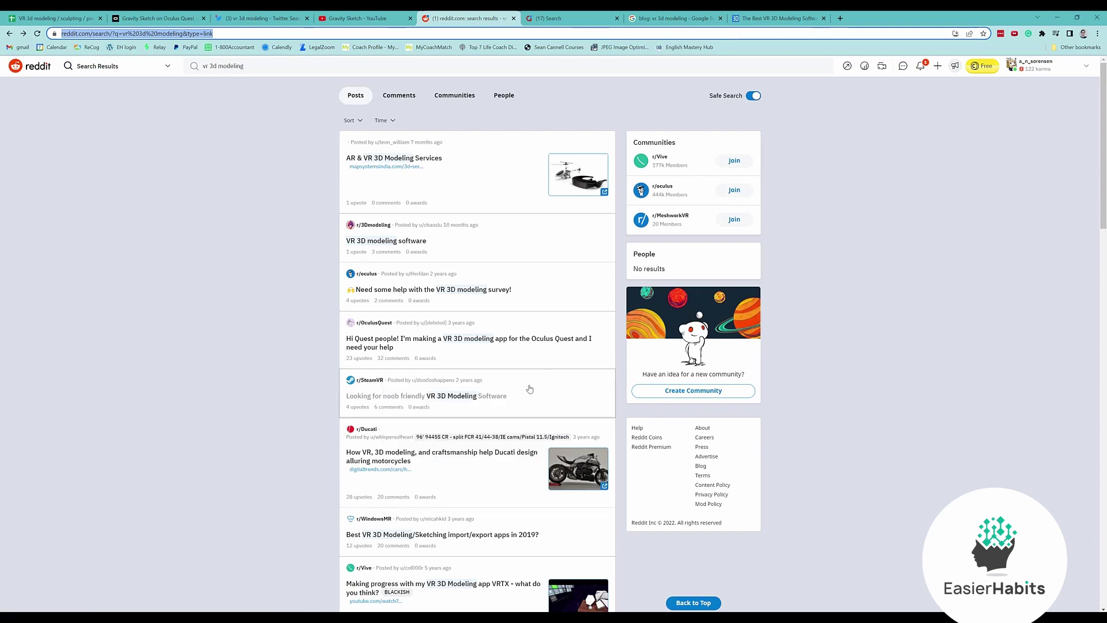
click(527, 387)
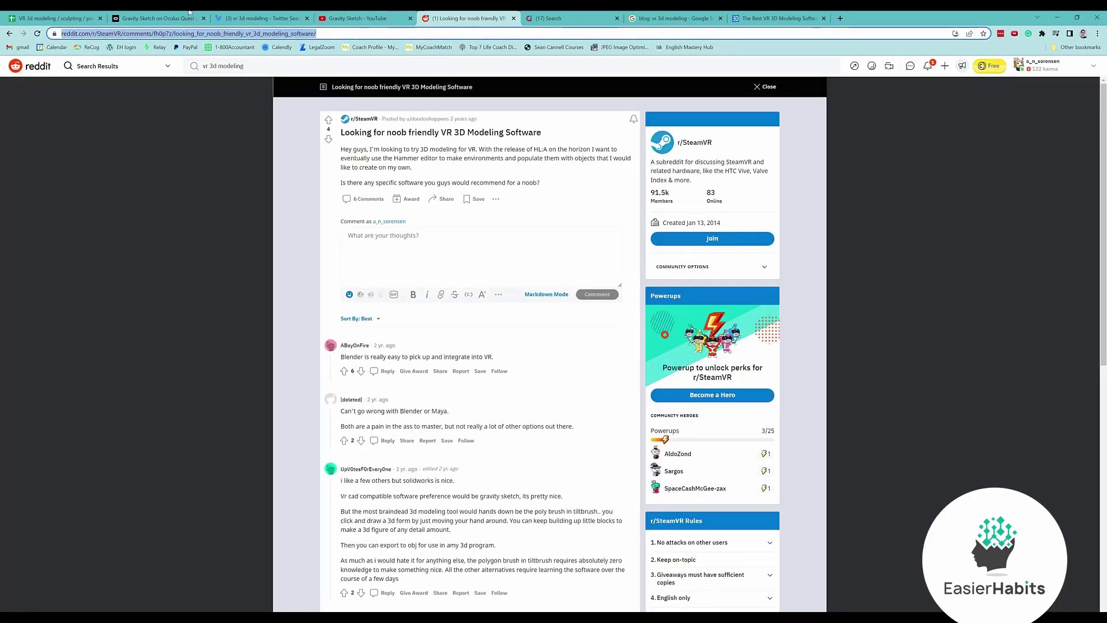
Step: Enter "N00b friendly vr 3d modeling" under Question in cell A3 of the spreadsheet's Forums sheet
click(40, 19)
click(94, 166)
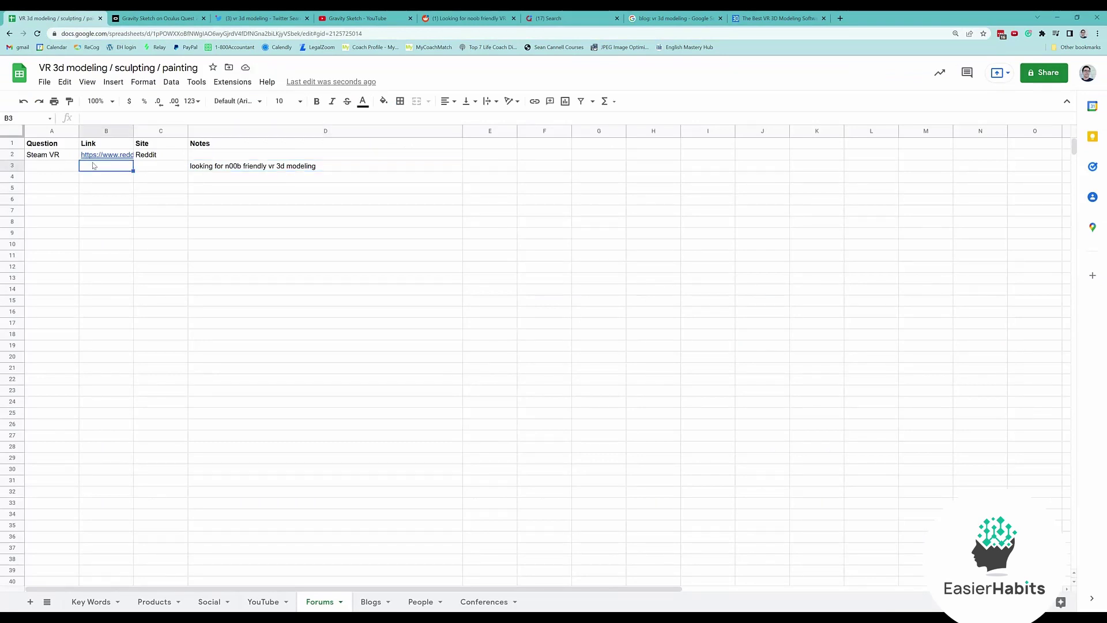
click(56, 170)
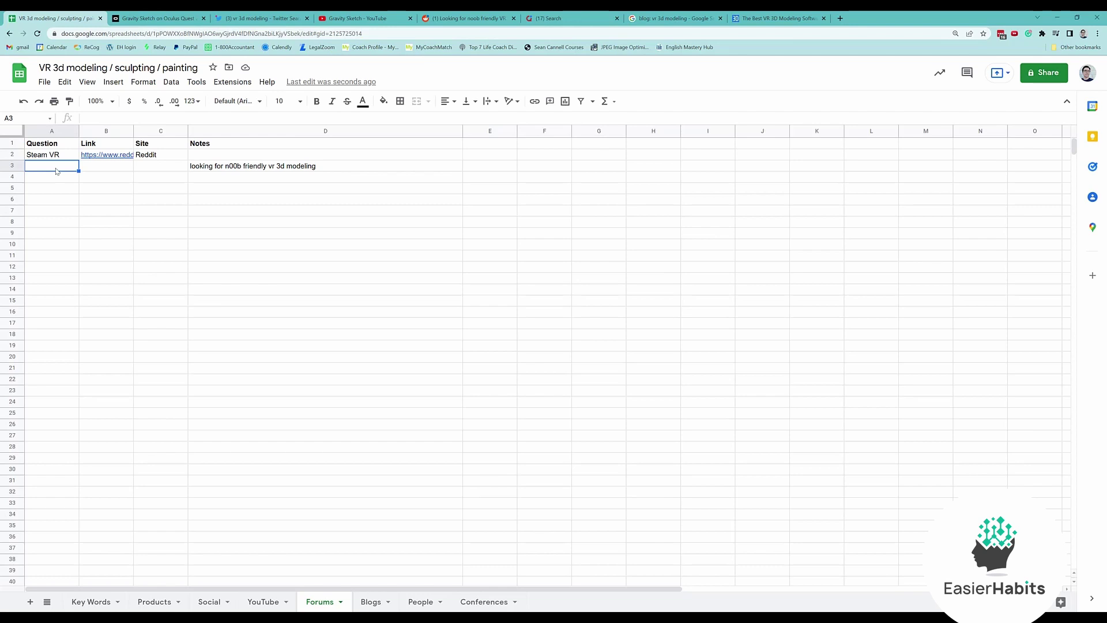
text(N00b frien)
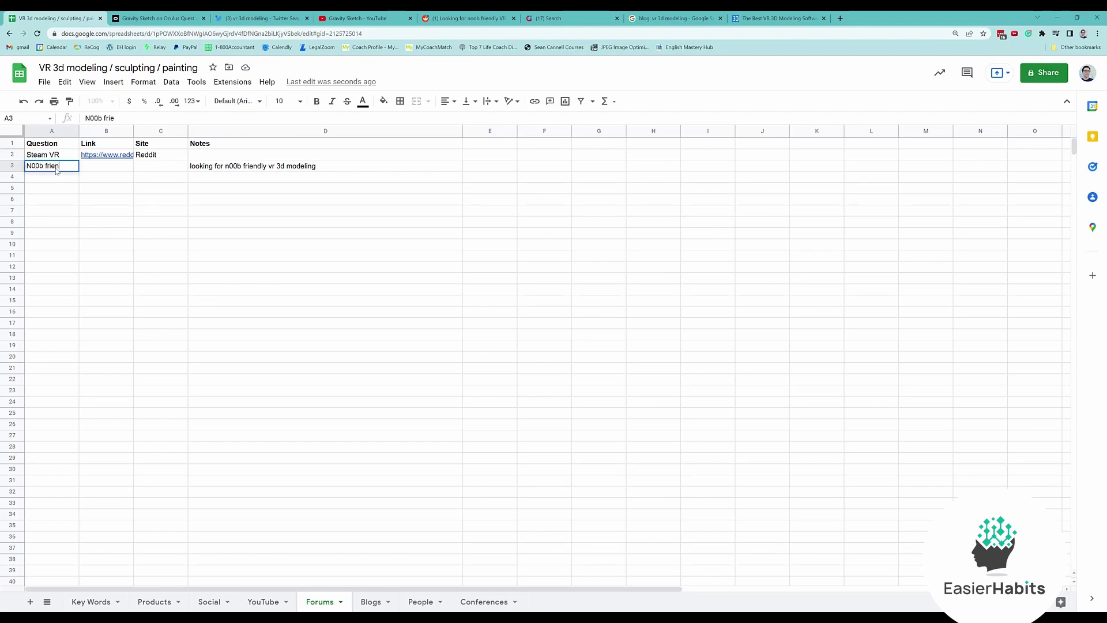
text(dly 3)
text(r 3d modeling)
key(Tab)
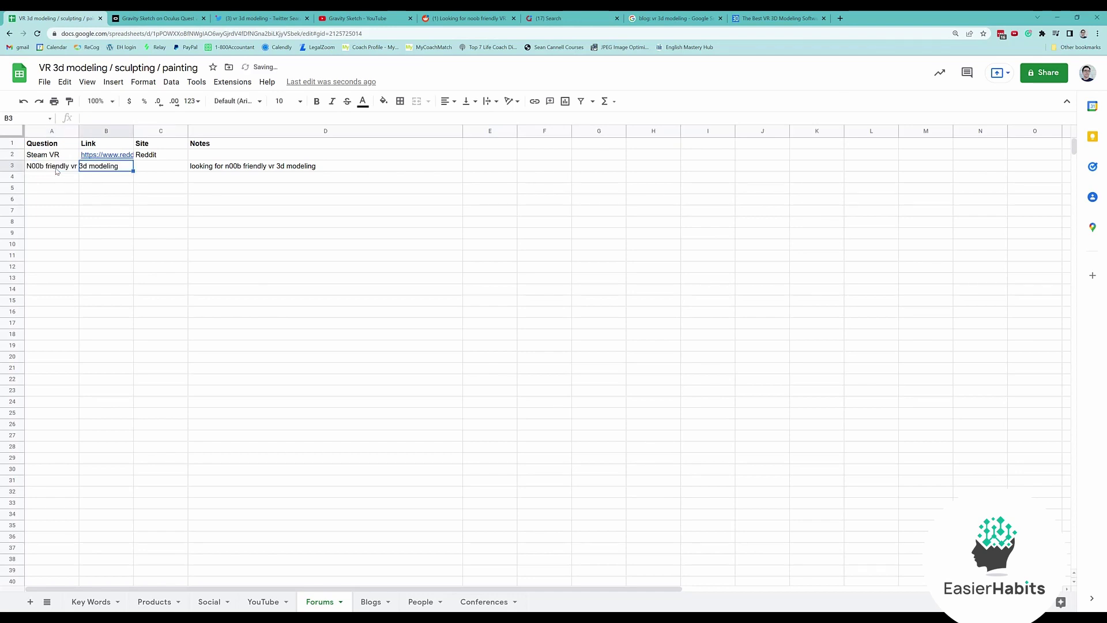
Step: Fill in row 3 with the copied post address under Link and "Reddit" under Site, and clear its note in D3
key(ctrl+v)
key(Tab)
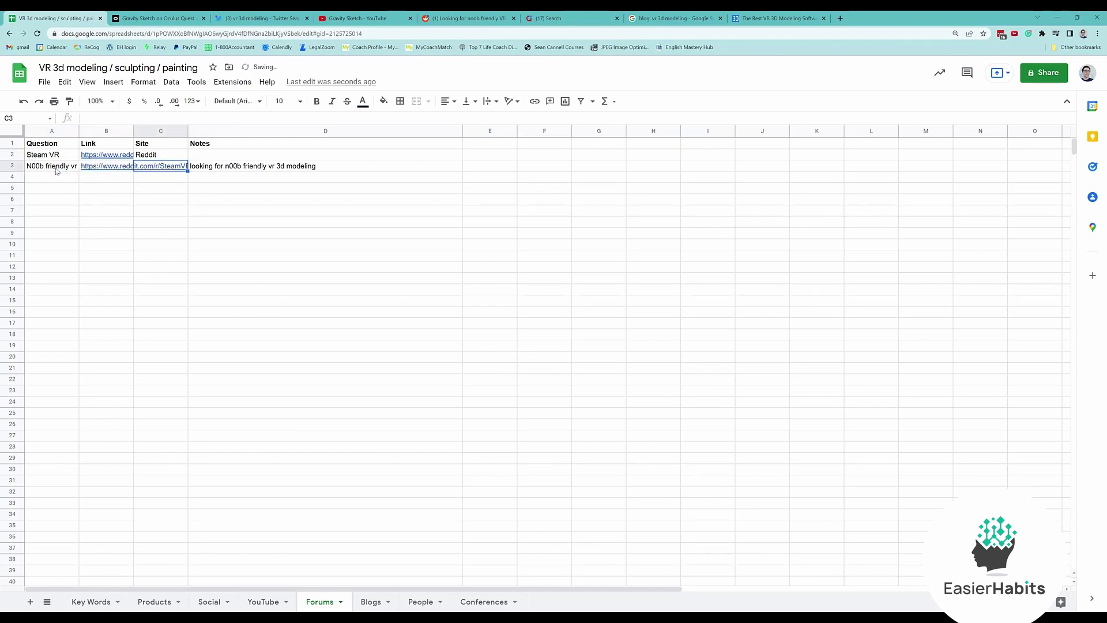
text(Reddi)
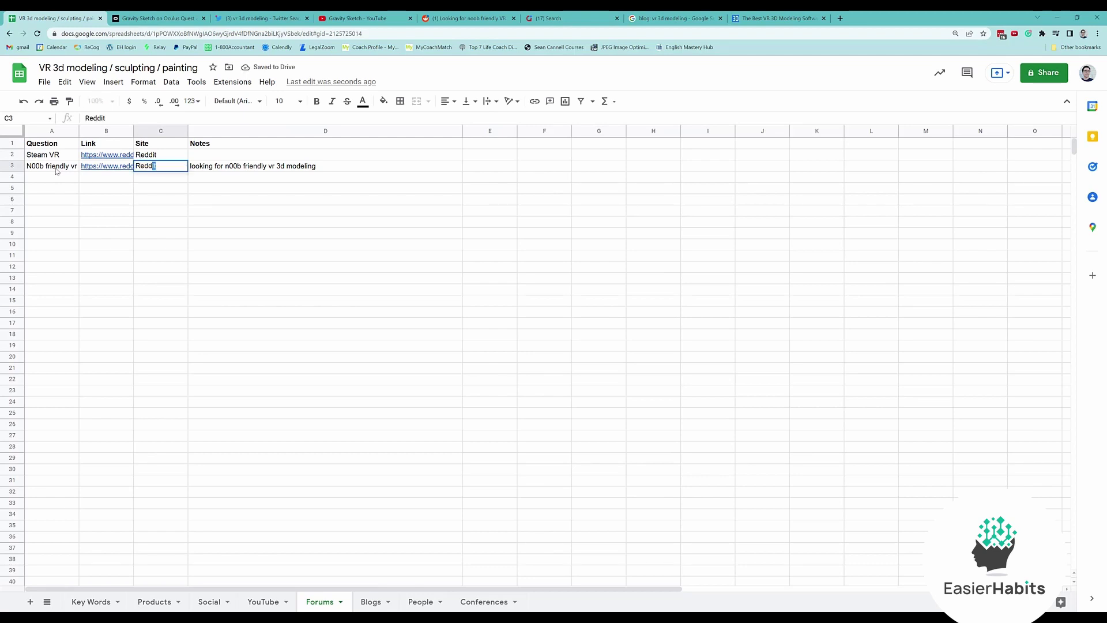
key(Tab)
key(Delete)
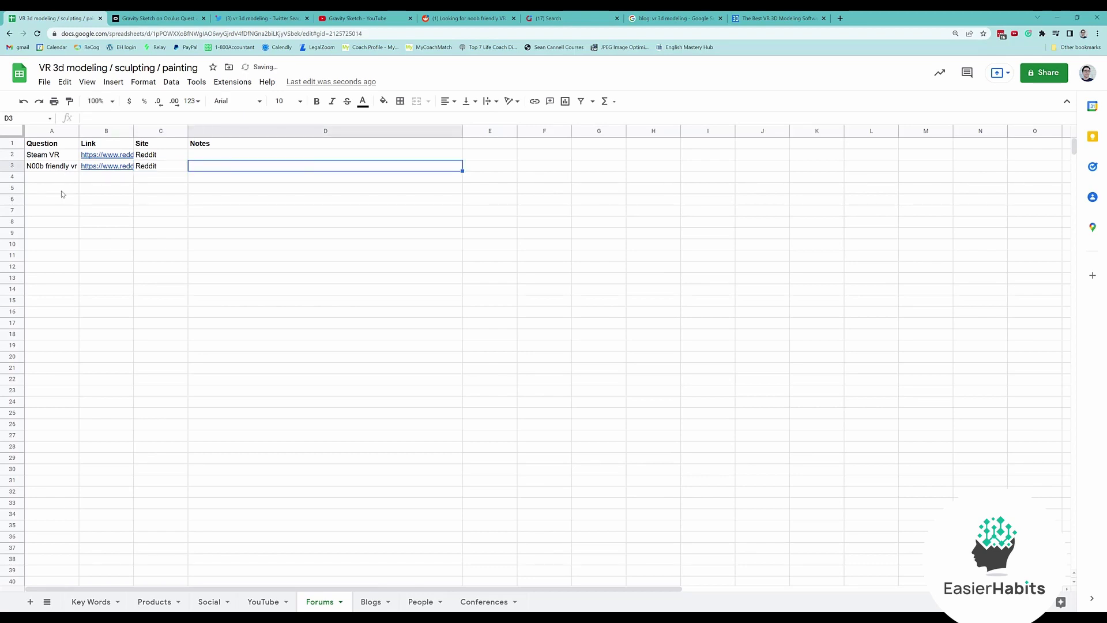
Step: Add a new sheet after Forums in the spreadsheet and name it "Questions"
click(469, 18)
click(52, 18)
click(29, 602)
double_click(366, 603)
text(Questions)
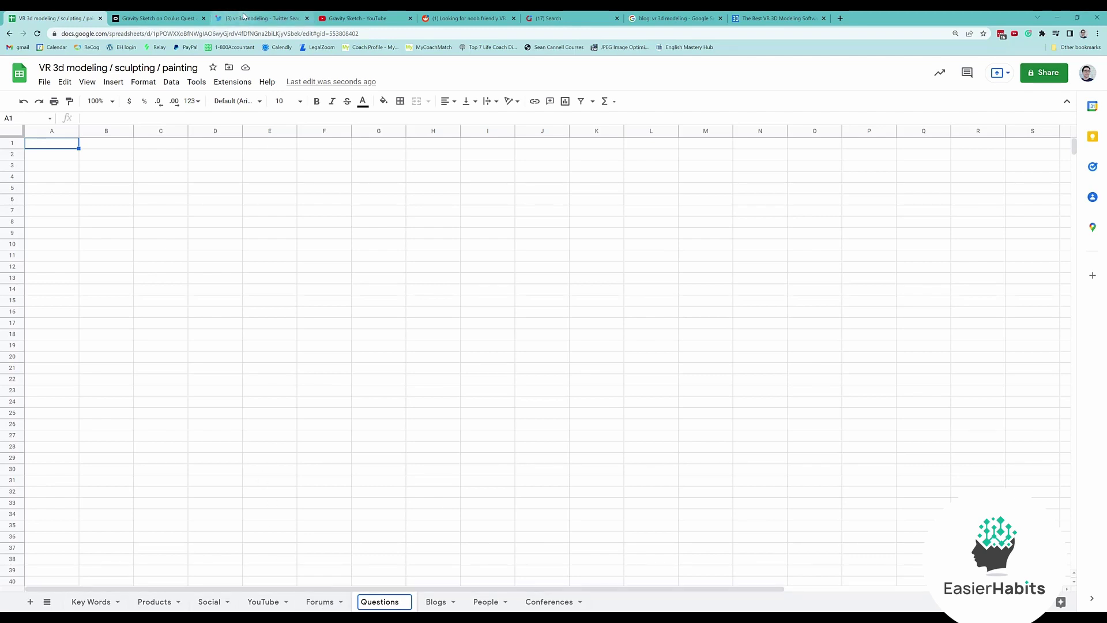
Step: Rename the Forums sheet to "Reddit"
double_click(316, 603)
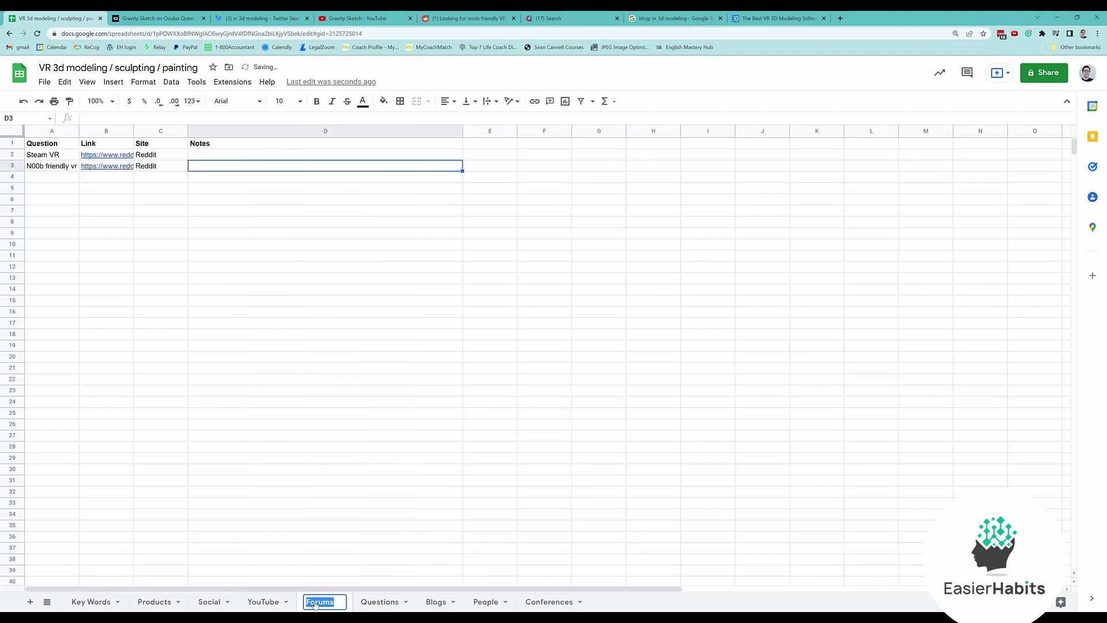
text(Reddit)
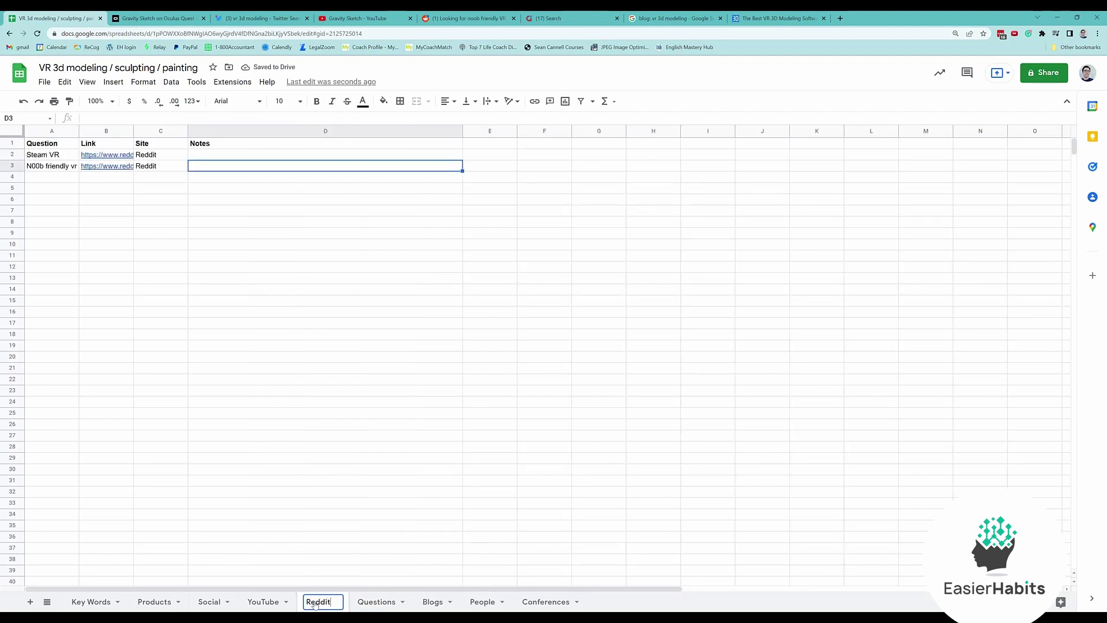
key(Return)
click(413, 503)
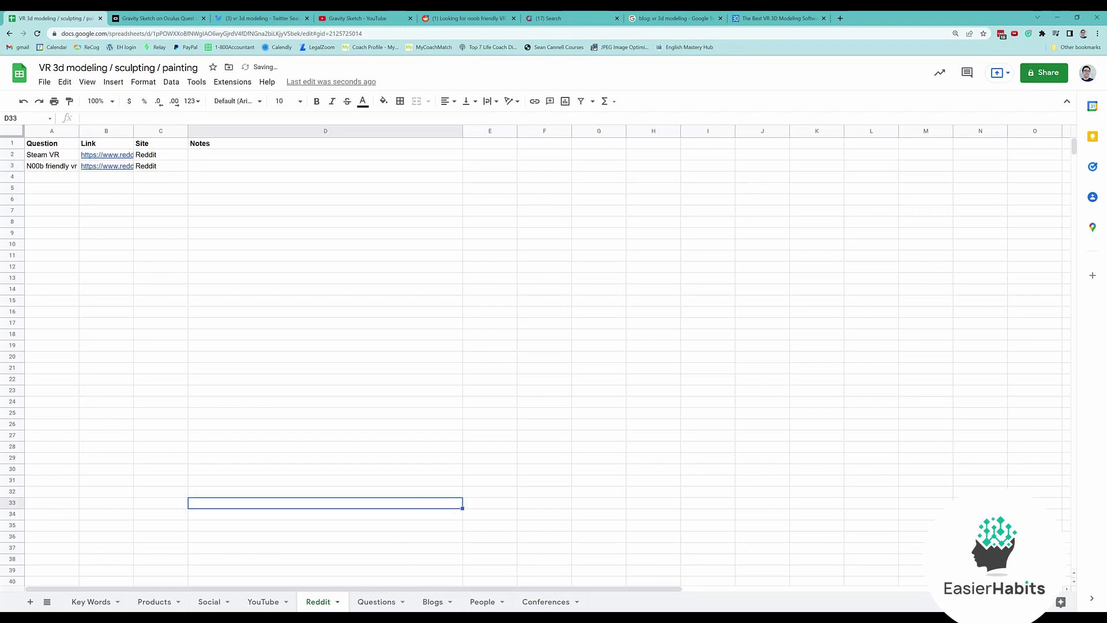
Step: Read the comments on the SteamVR noob friendly modeling post on Reddit for recommended tools and the reasons given for them
click(392, 602)
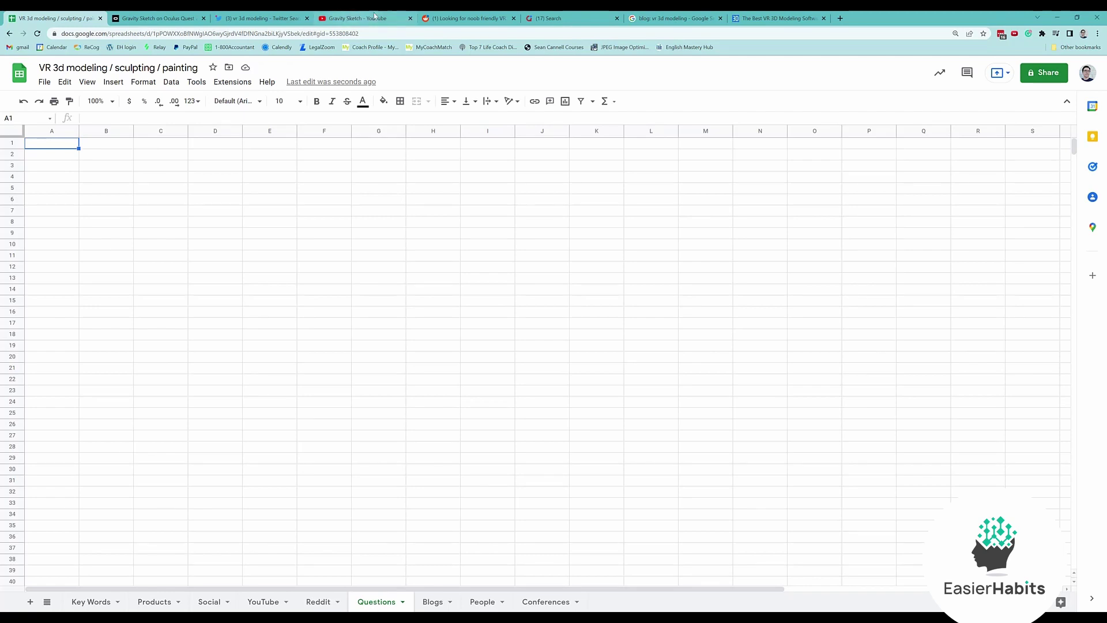
click(456, 18)
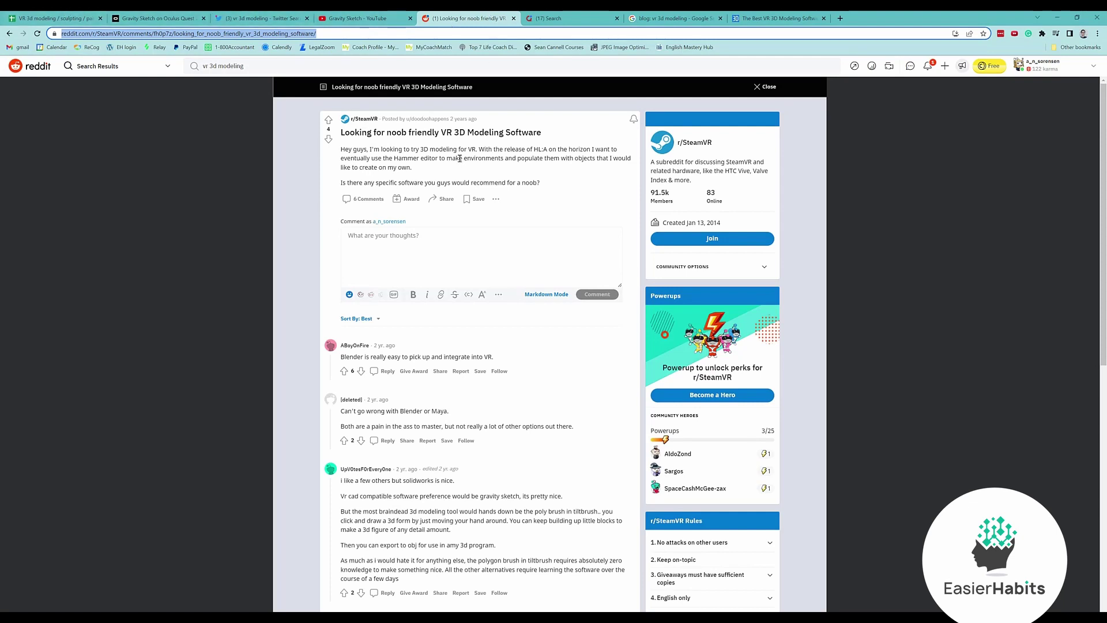
click(81, 19)
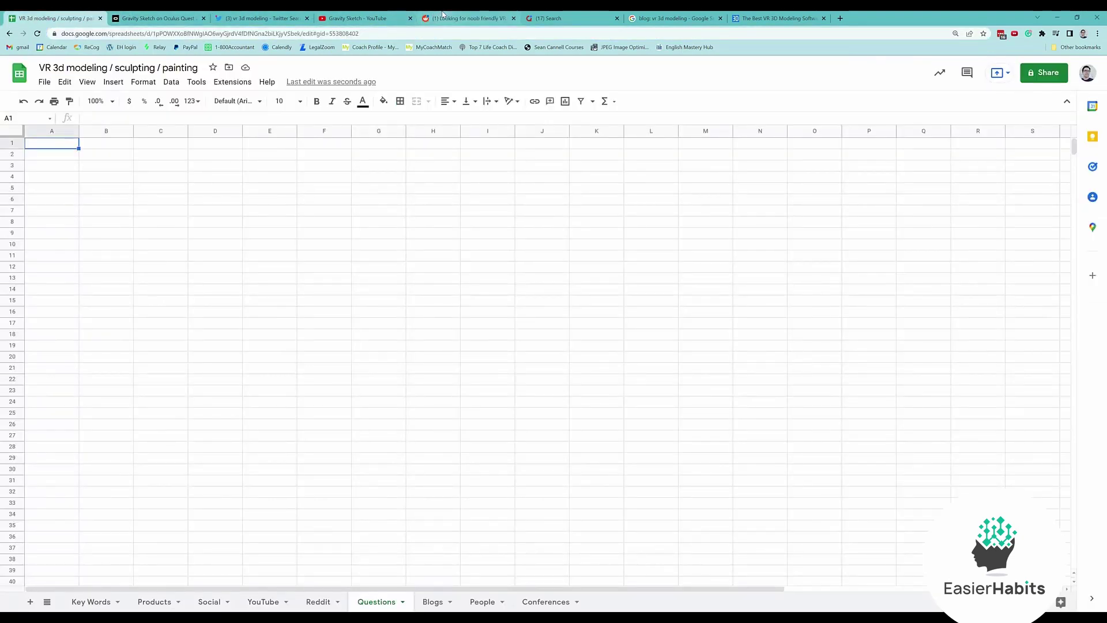
click(444, 14)
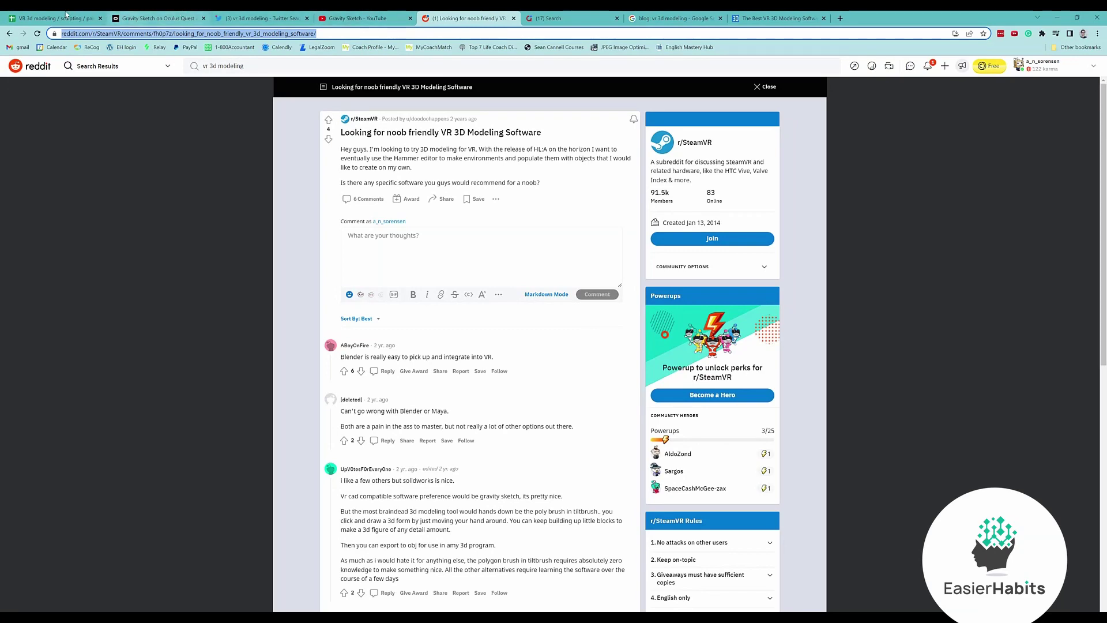
click(58, 19)
click(461, 18)
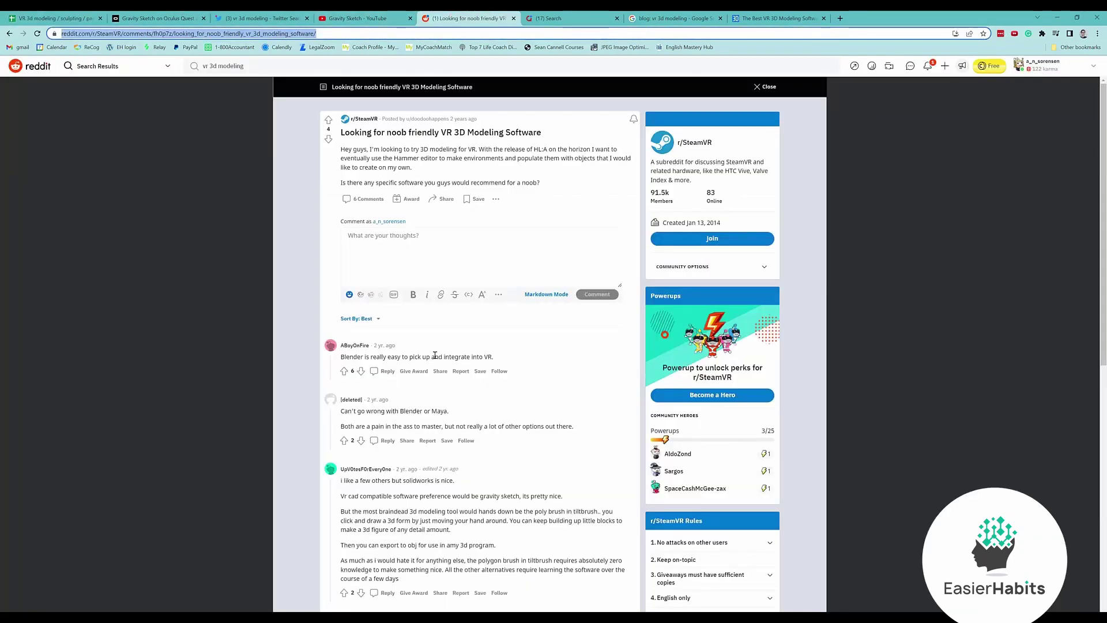
scroll(447, 353, down, 2)
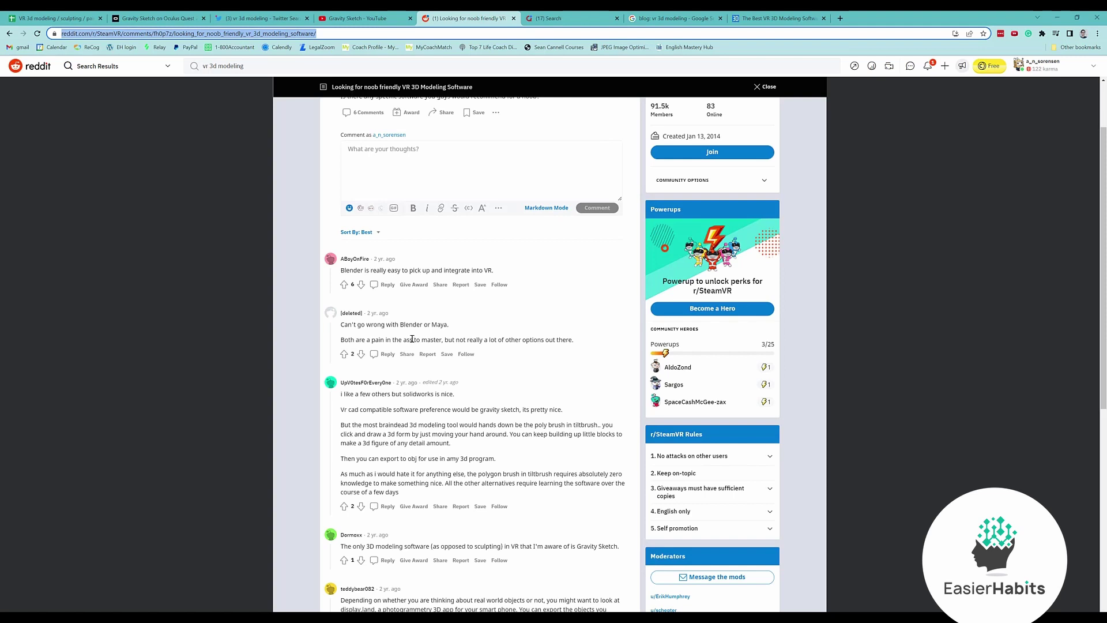
drag(582, 347, 339, 329)
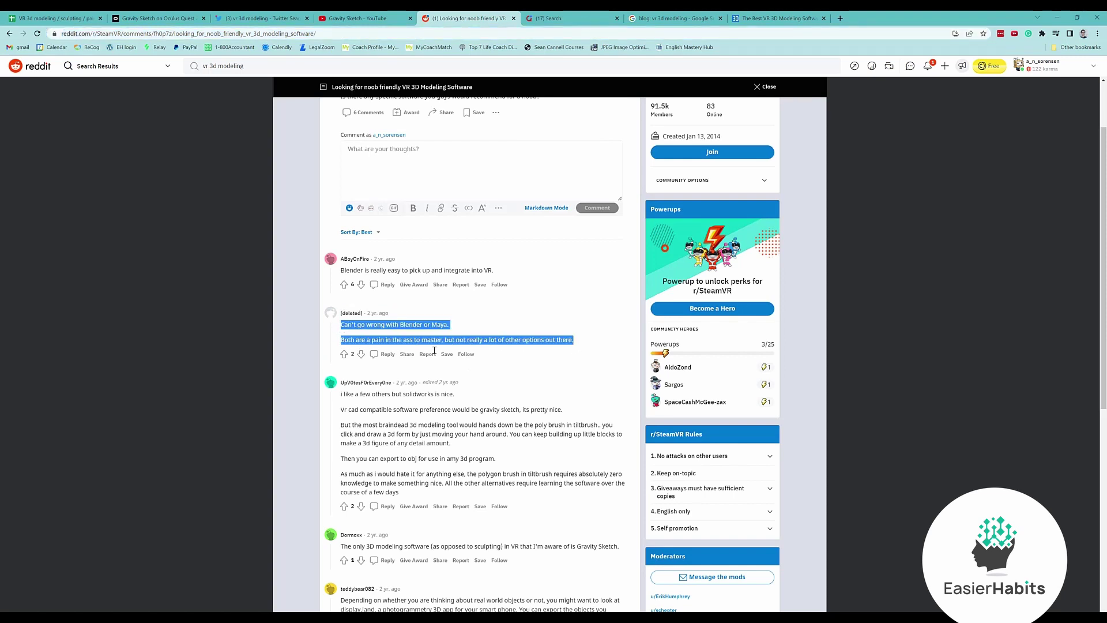
click(531, 377)
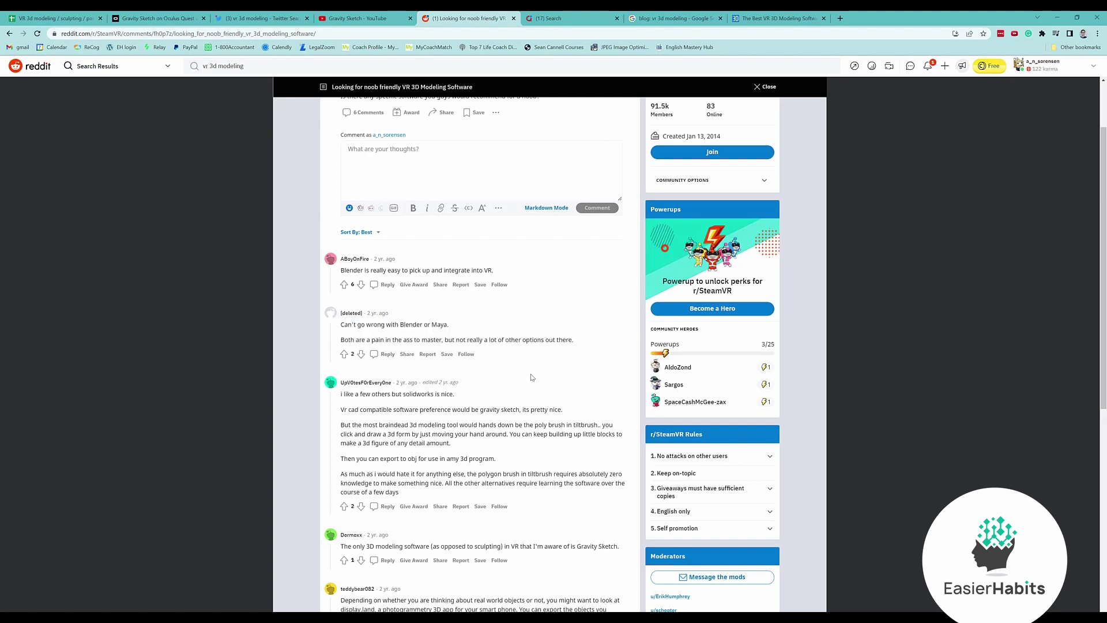
scroll(527, 379, down, 2)
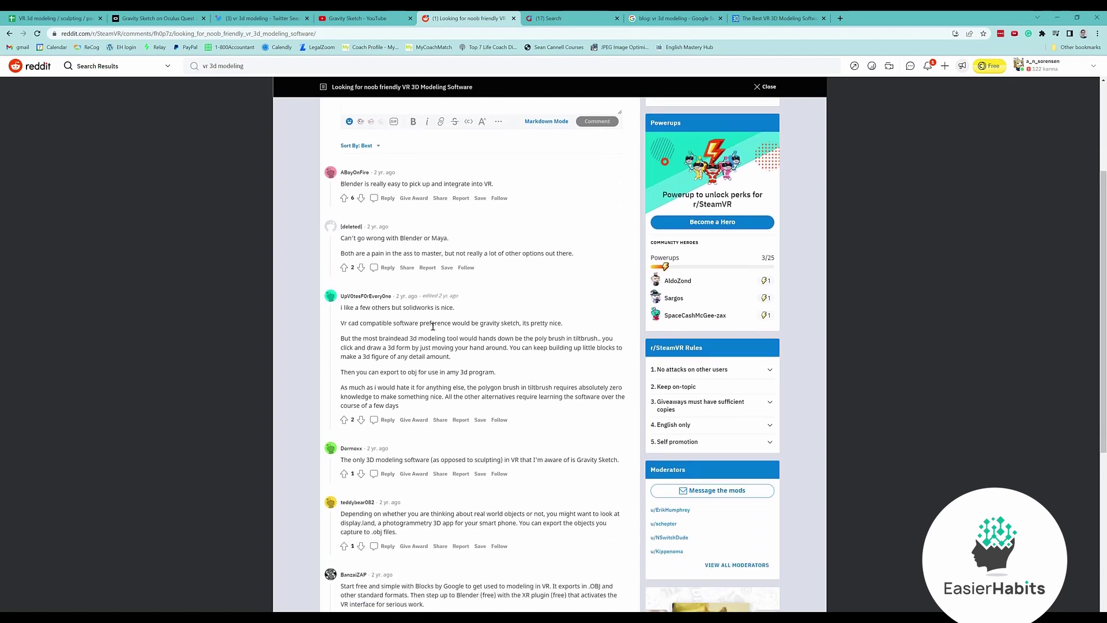
drag(575, 327, 531, 324)
double_click(491, 323)
drag(487, 358, 338, 339)
drag(525, 338, 597, 340)
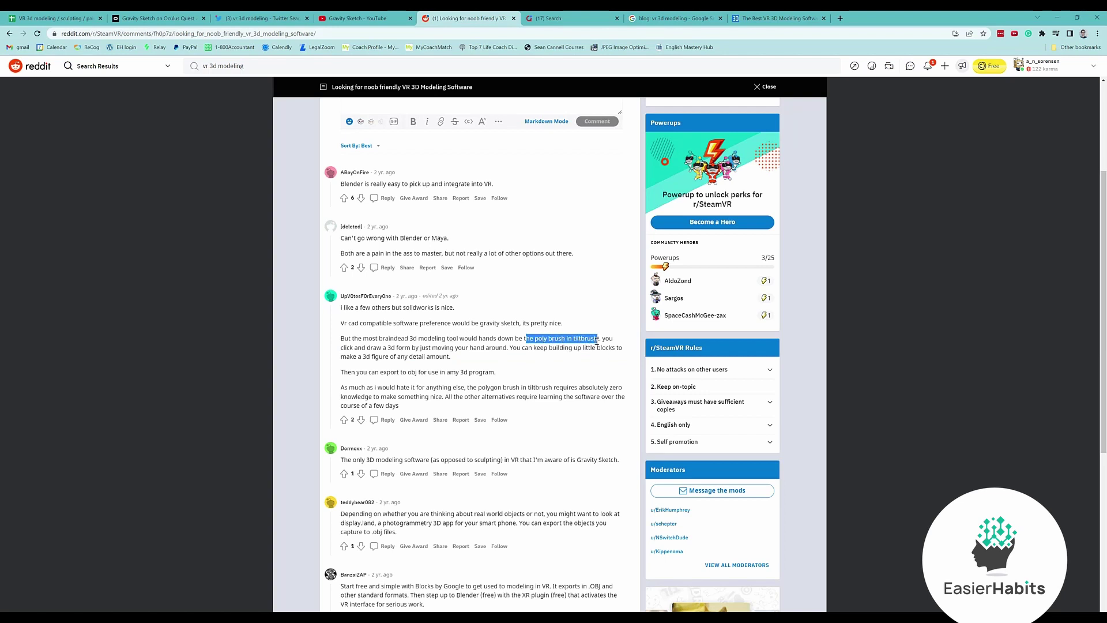
mouse_move(367, 349)
mouse_down()
mouse_move(617, 350)
mouse_move(620, 362)
mouse_up()
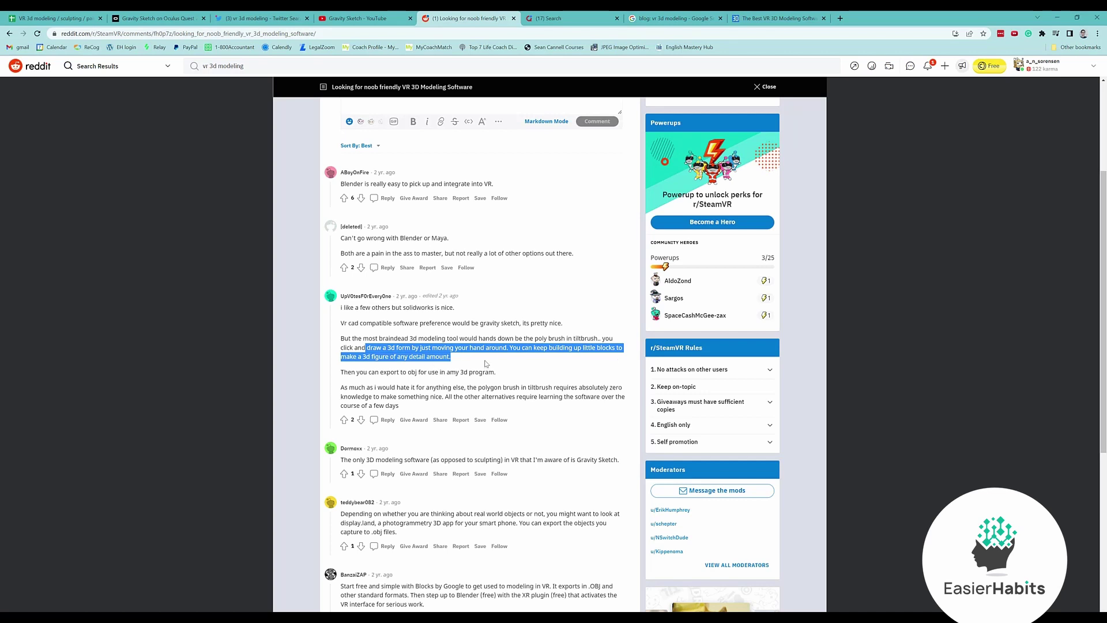
drag(499, 374, 626, 392)
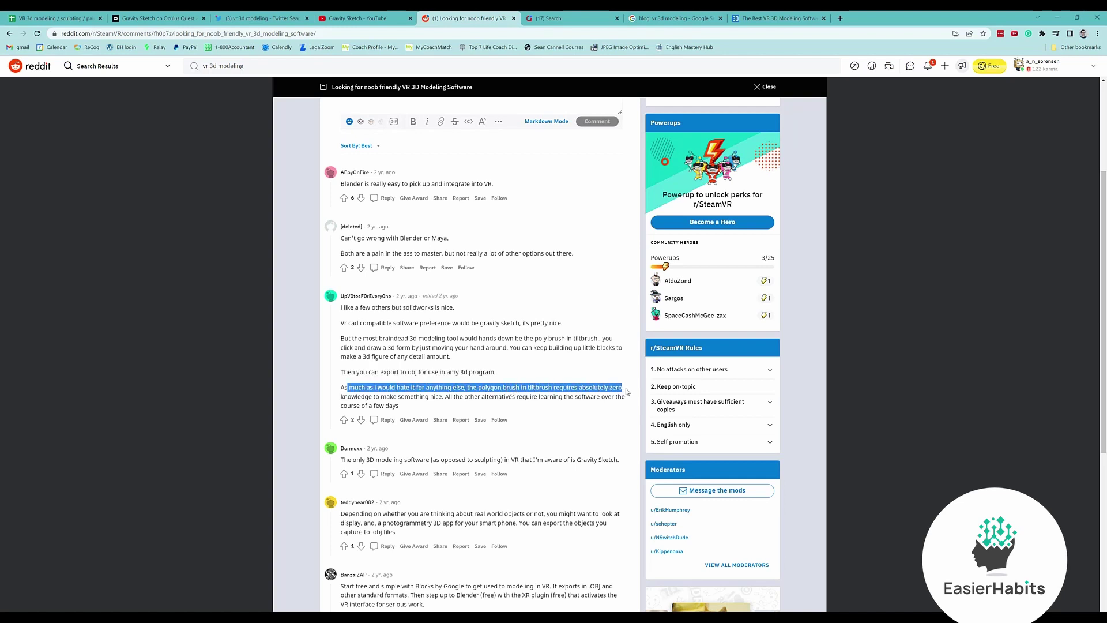
drag(628, 391, 628, 411)
scroll(450, 460, down, 2)
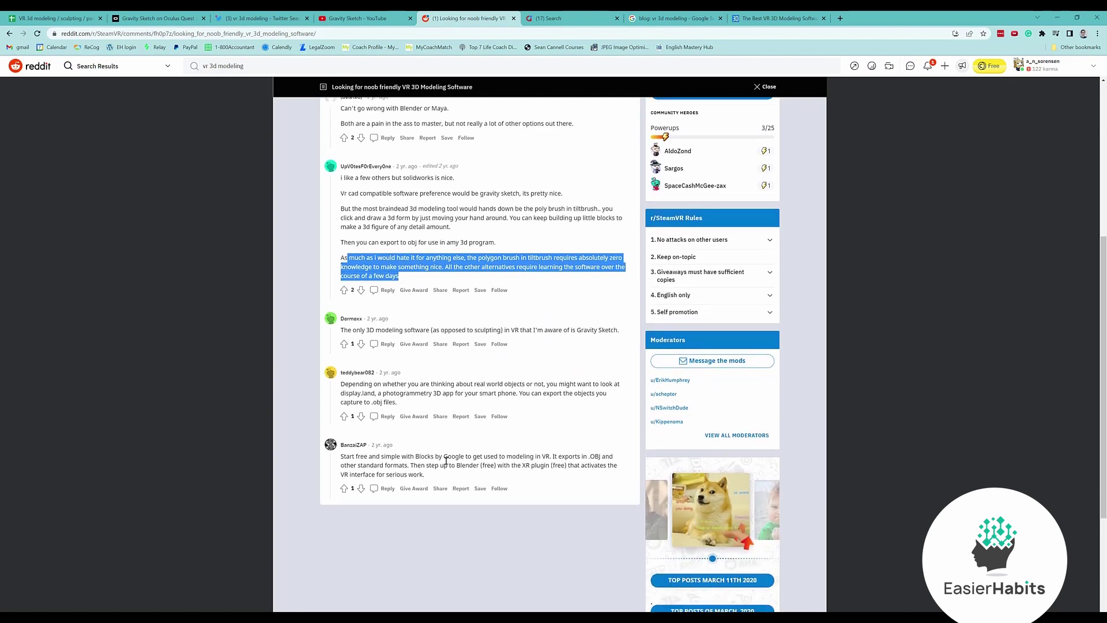
scroll(494, 381, up, 2)
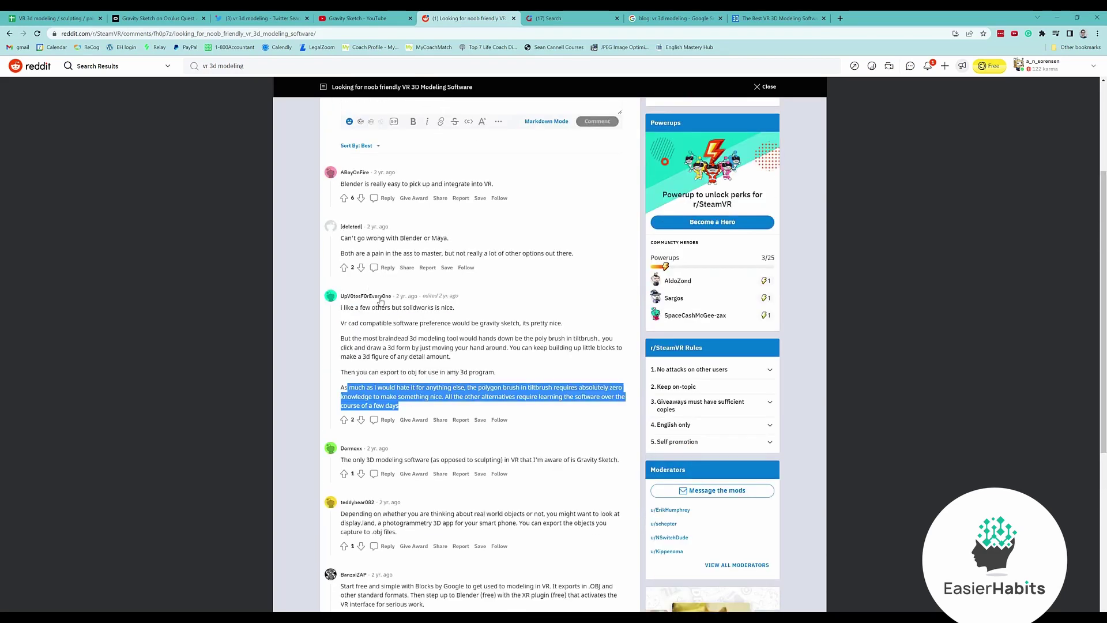
Step: Copy the N00b friendly row from the spreadsheet's Reddit sheet into row 2 of the Questions sheet
click(349, 14)
click(29, 16)
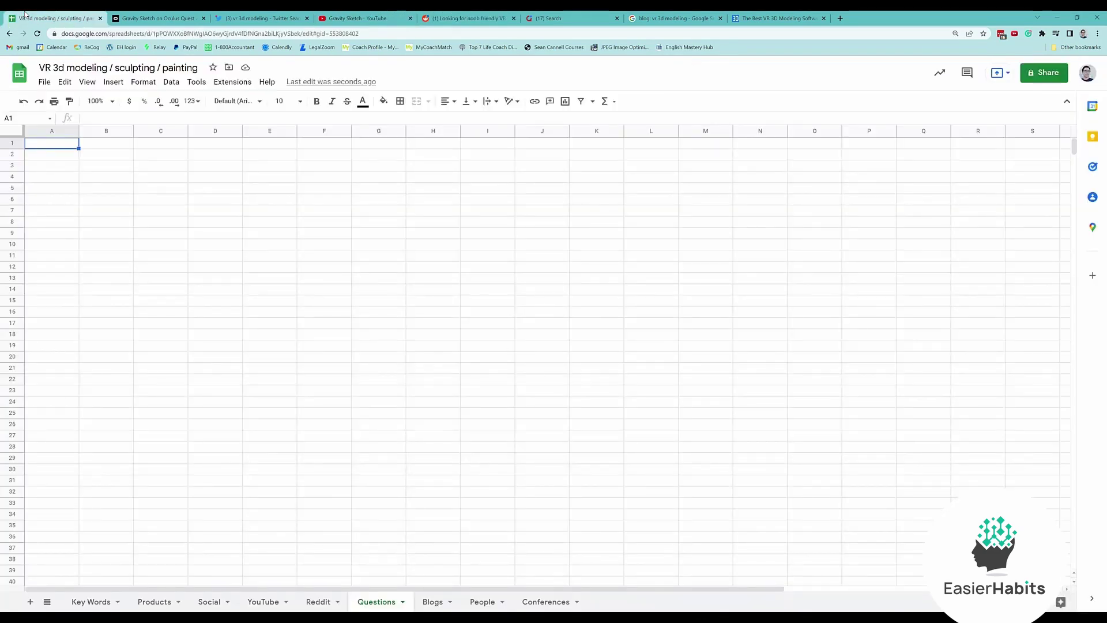
click(366, 18)
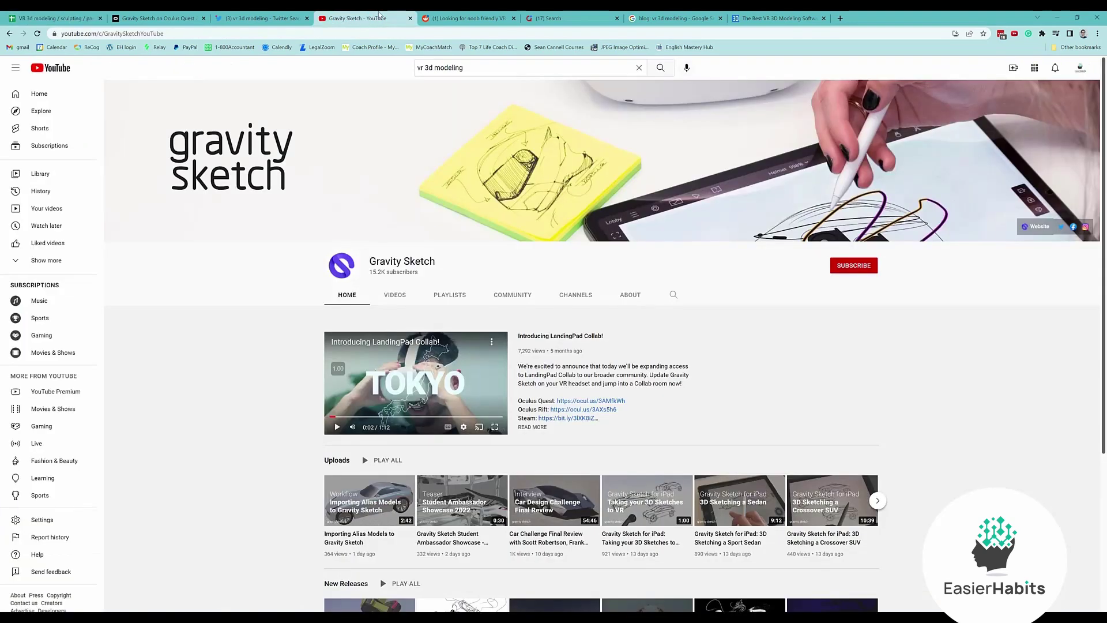
click(79, 16)
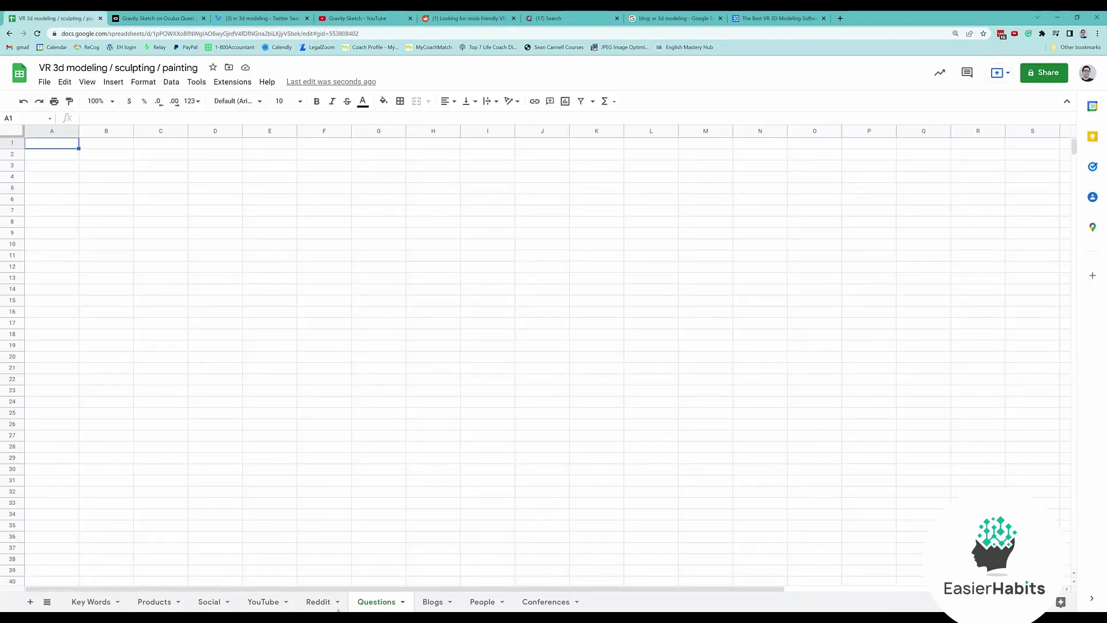
click(318, 603)
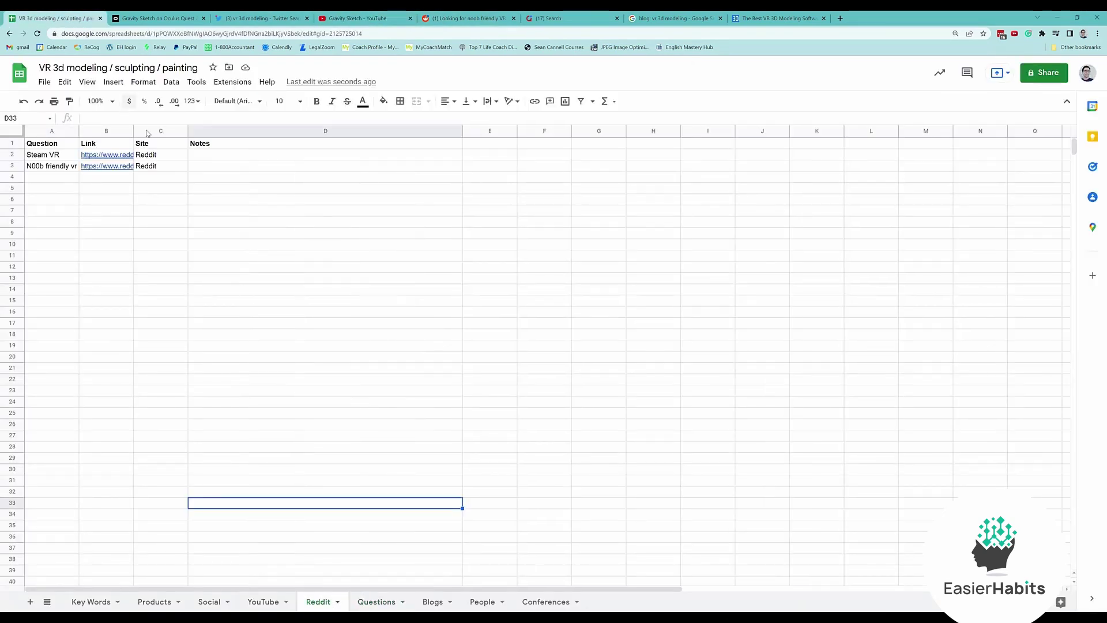
click(41, 168)
click(12, 165)
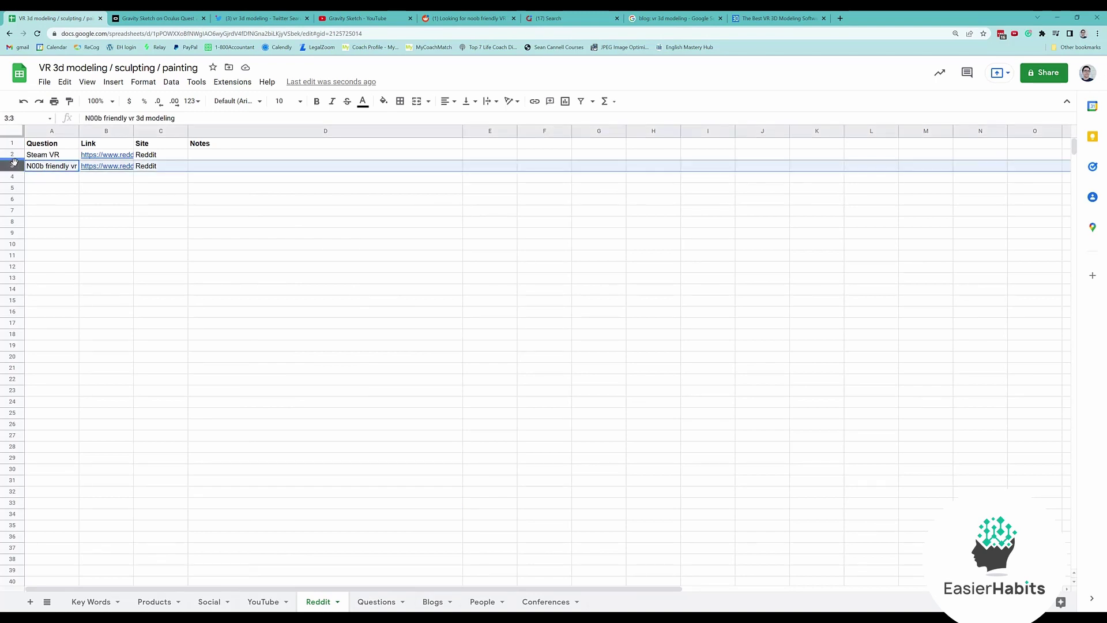
click(377, 602)
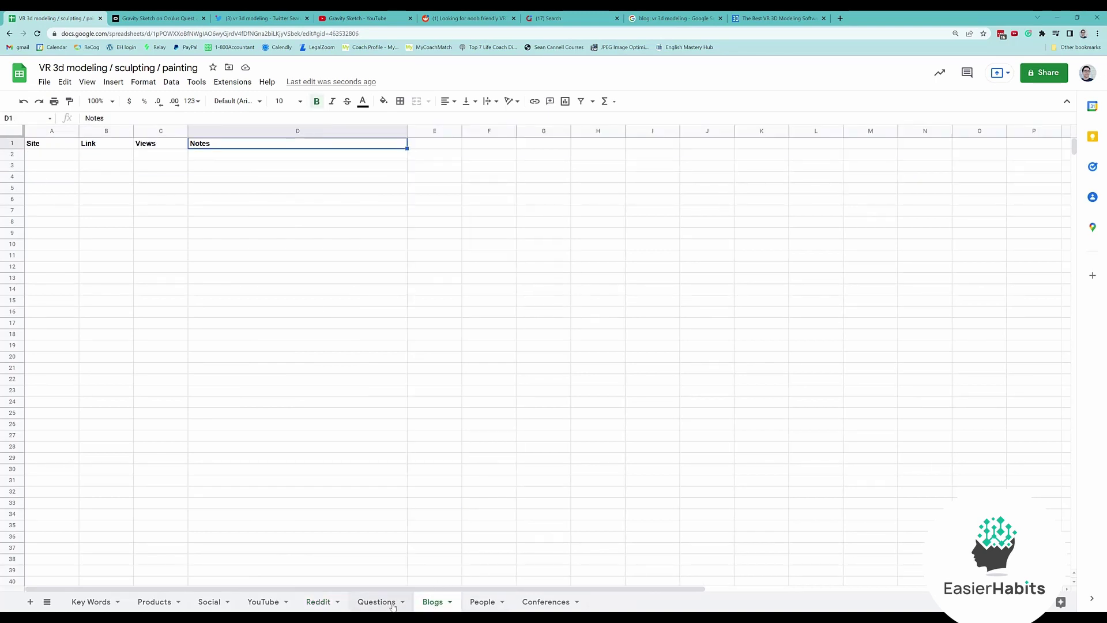
click(65, 157)
key(ctrl+v)
click(107, 199)
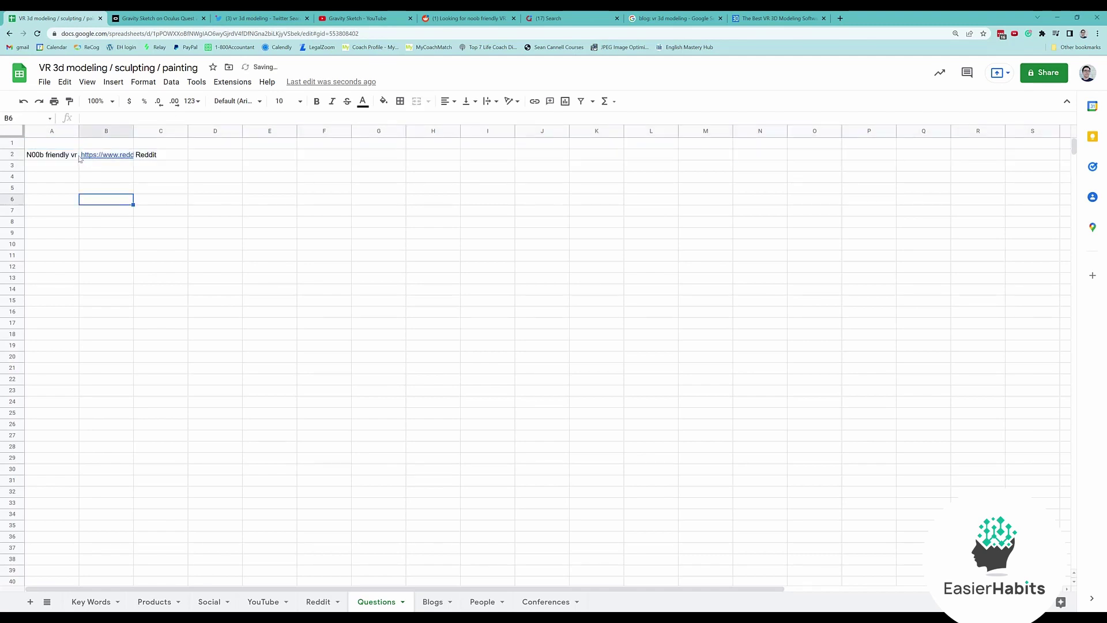
Step: Enter the headers Question, Link, Site and Notes in A1 to D1 of the Questions sheet, with Question and Notes in bold
click(69, 144)
key(ctrl+b)
text(Q)
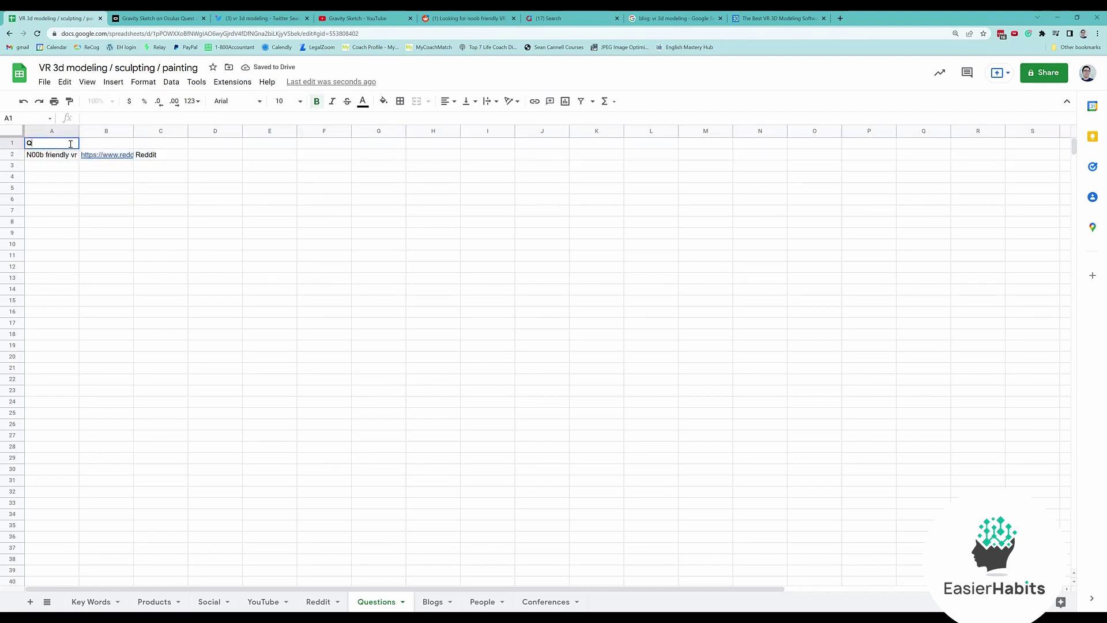
text(uestion)
key(Tab)
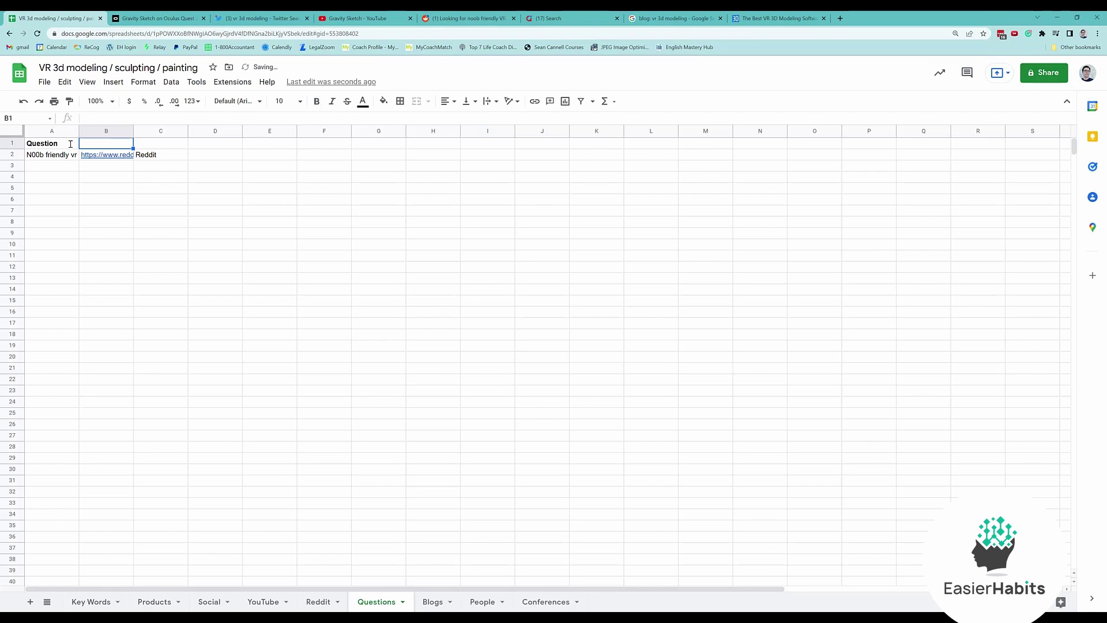
text(Link)
key(Tab)
text(Site)
key(Tab)
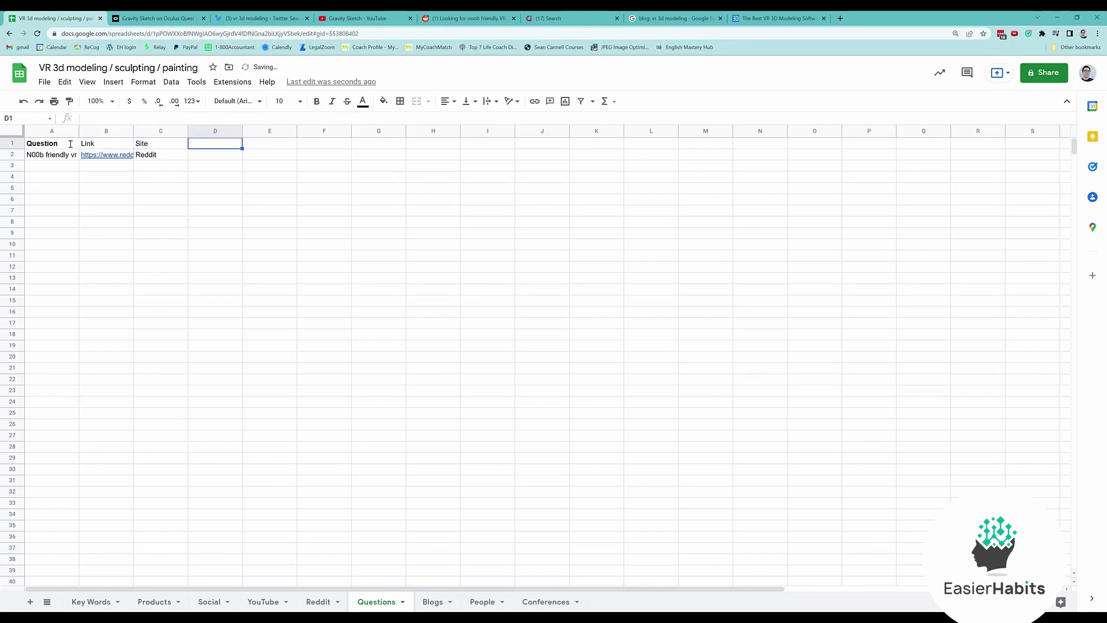
key(ctrl+b)
text(Notes)
Step: Enter the note "Titlebrush VR poly tool is simplest (all others like gravity sketch) take some time to learn" in D2
double_click(216, 157)
text(Titlebru)
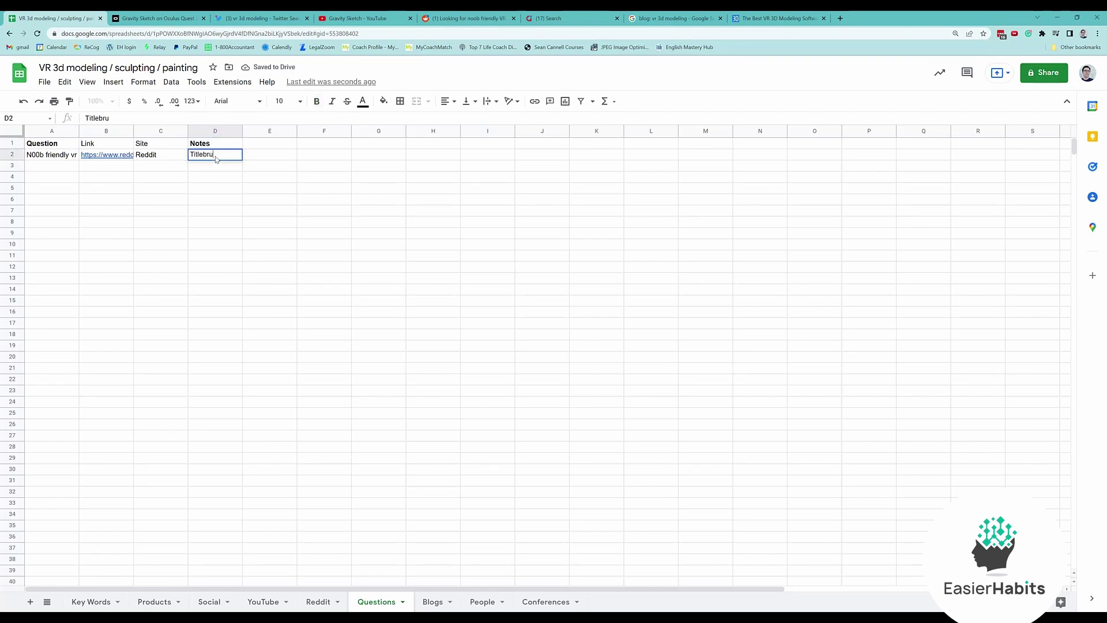
text(sh VR)
text( plugs)
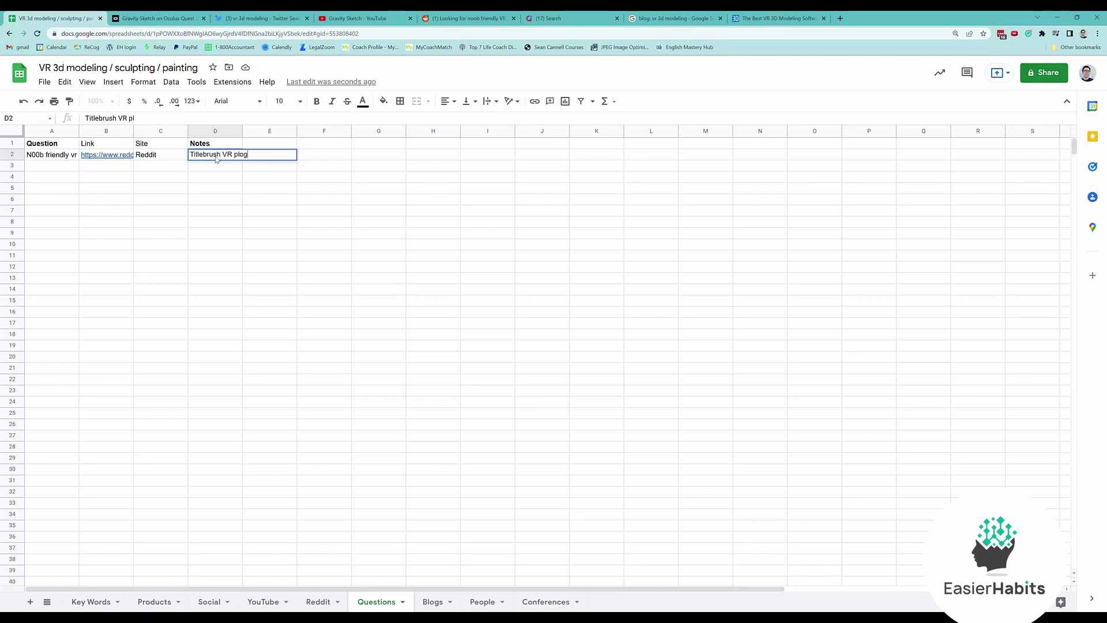
key(BackSpace)
key(BackSpace)
key(BackSpace)
key(BackSpace)
text(oly tool is simplest )
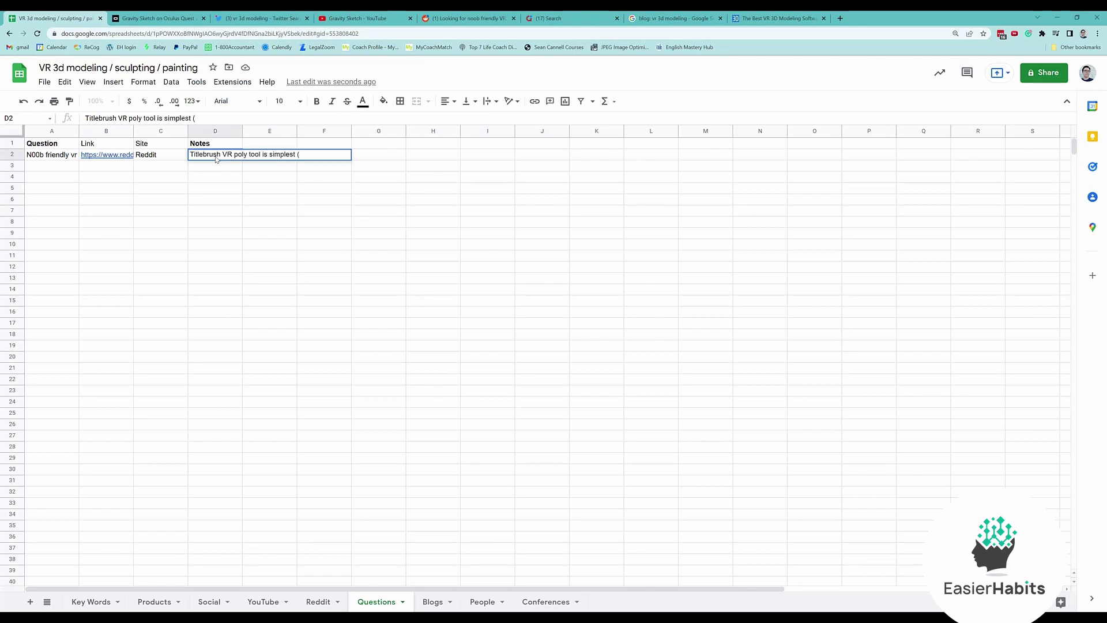
text((all others like gravity )
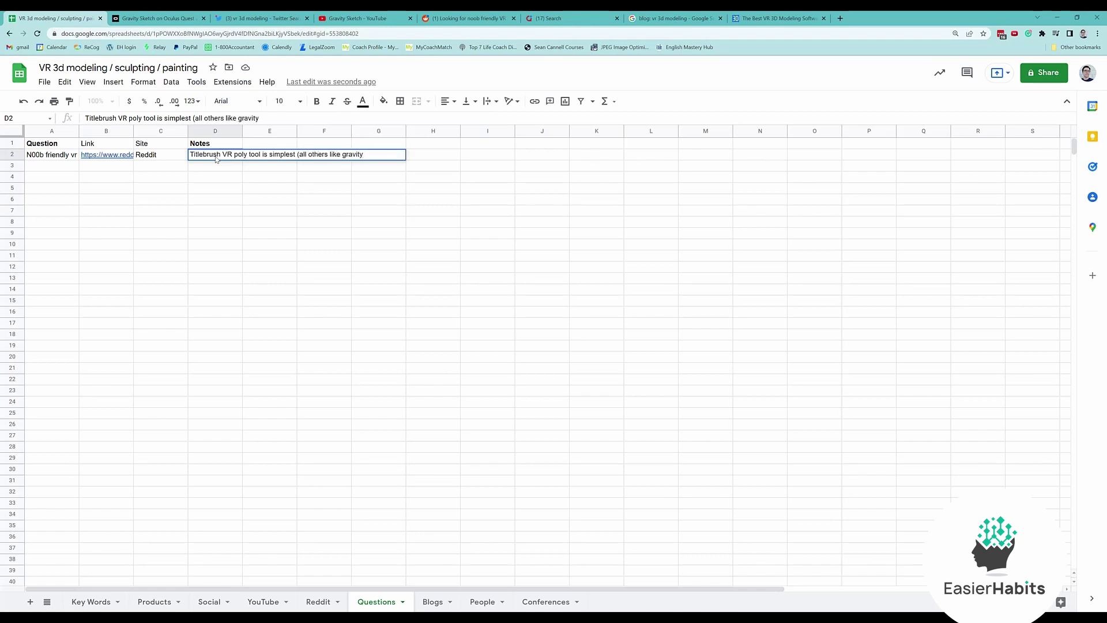
text(sketch)
text() ar)
text(ke some time to )
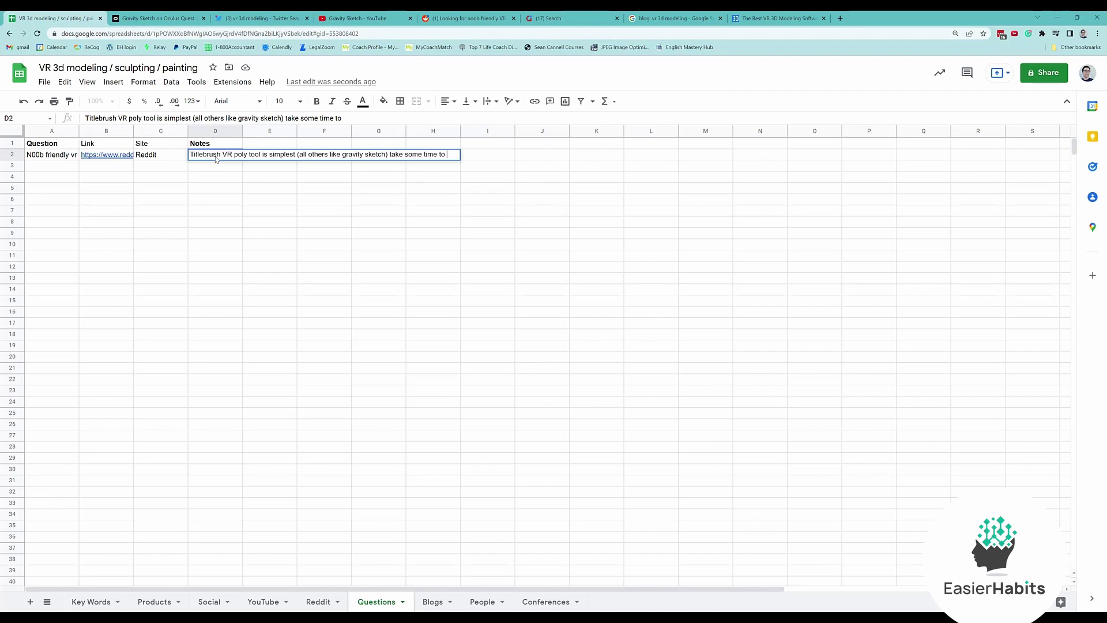
text(learn)
click(213, 194)
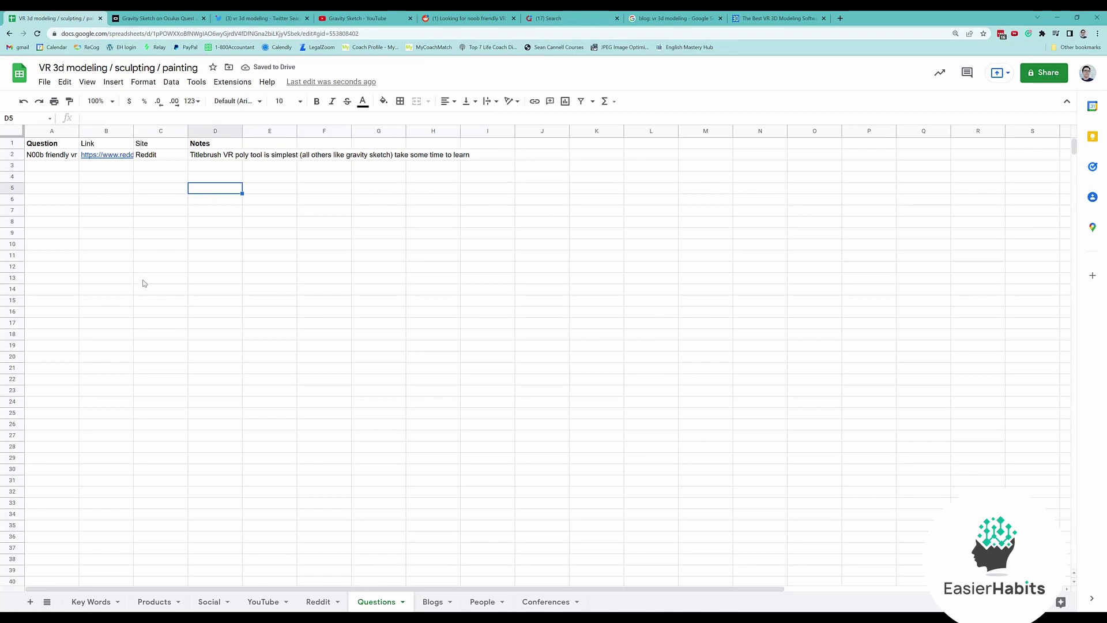
Step: Review the question text of the SteamVR noob friendly modeling post on Reddit
click(474, 13)
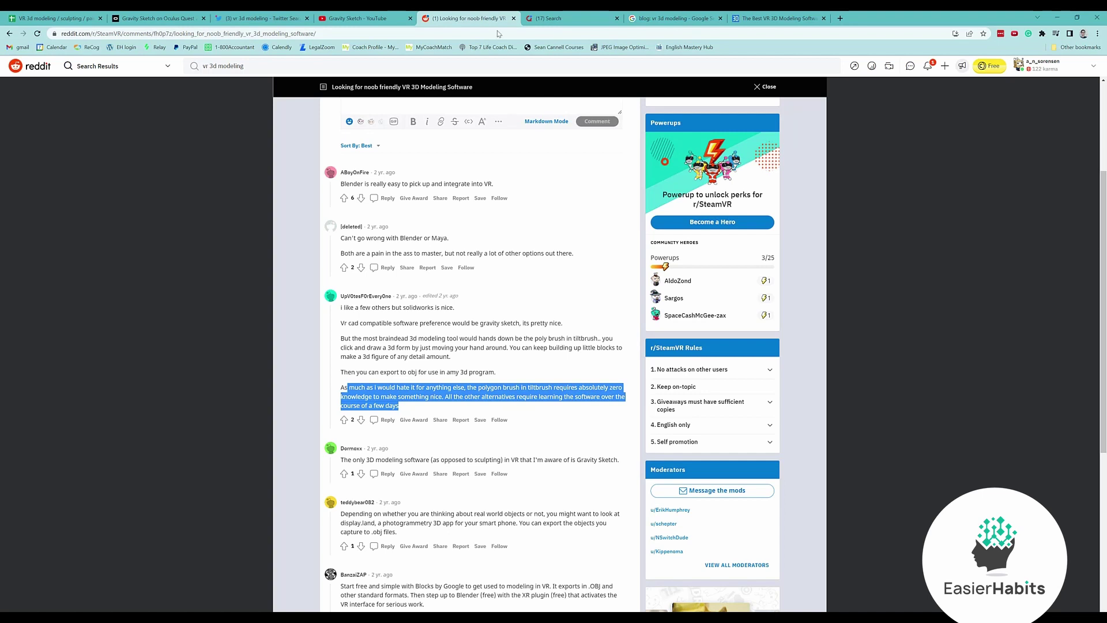
scroll(459, 229, up, 3)
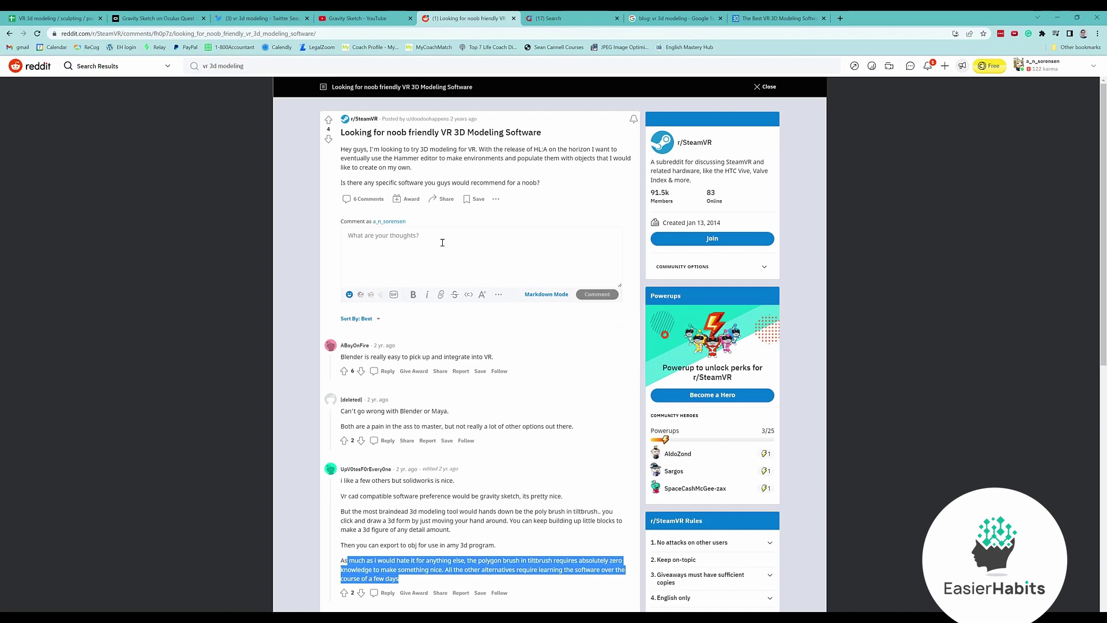
click(554, 18)
click(465, 18)
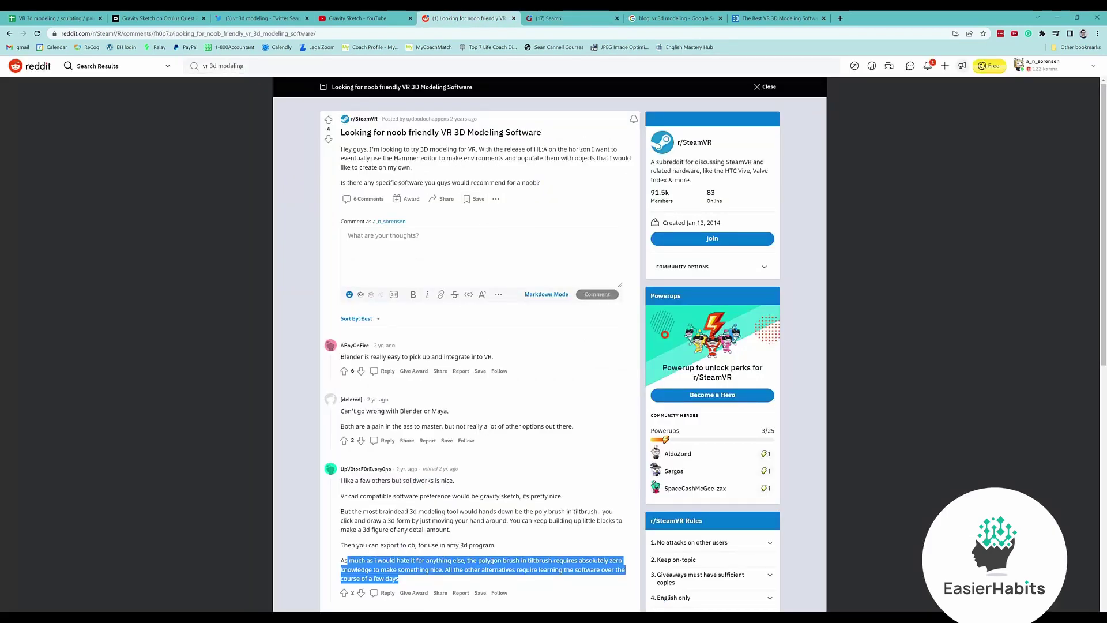
Step: Check the Quora search results for vr 3d modeling under Spaces and Profiles, returning to all types
click(577, 16)
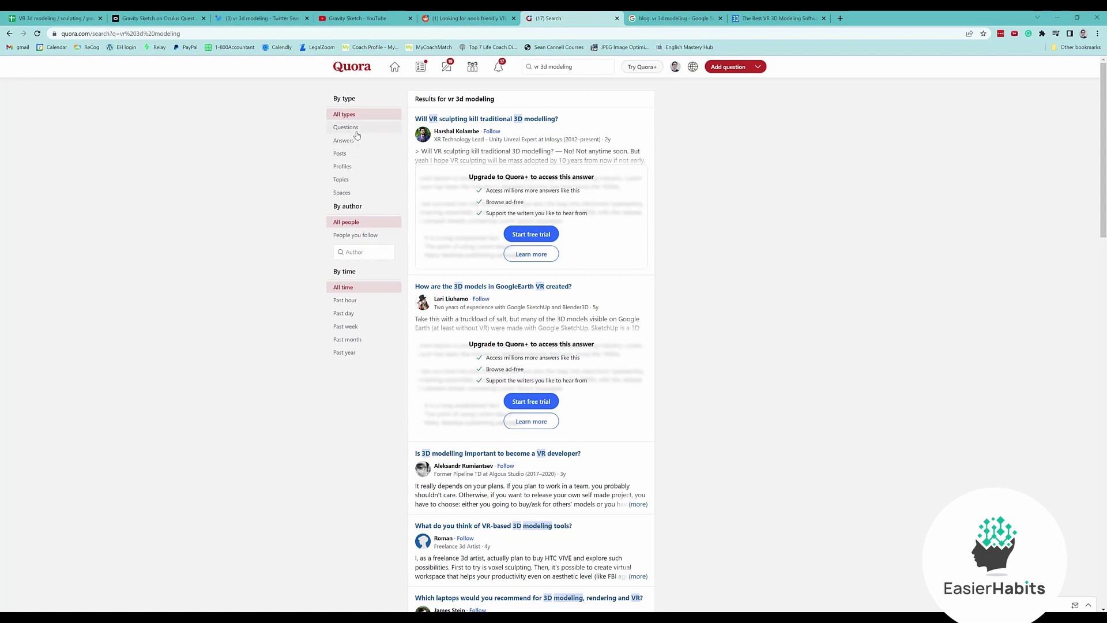
click(344, 192)
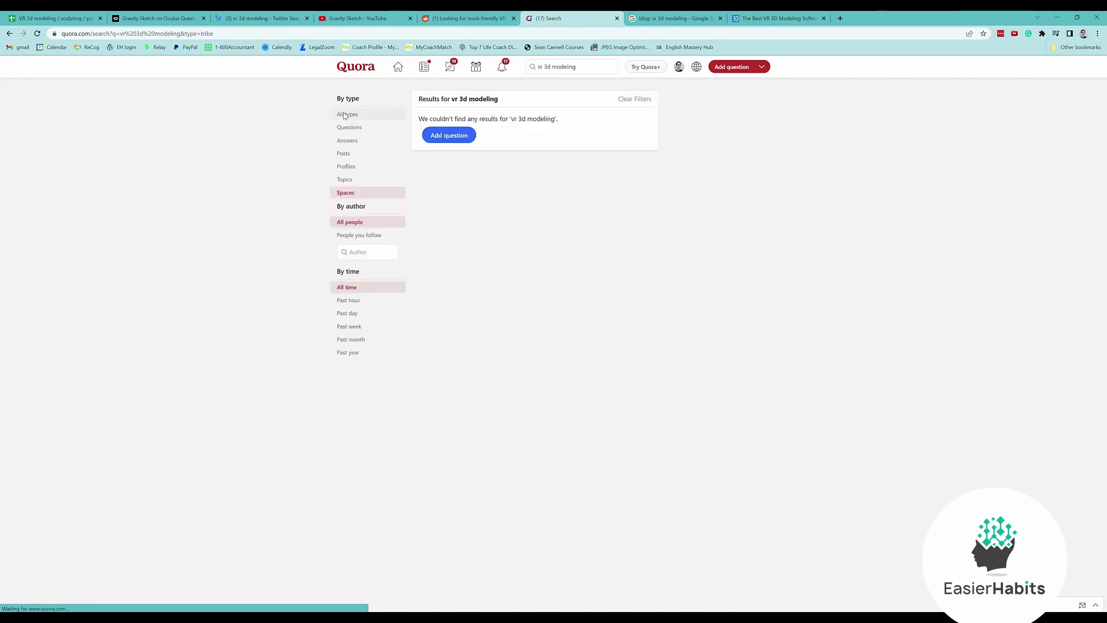
click(10, 34)
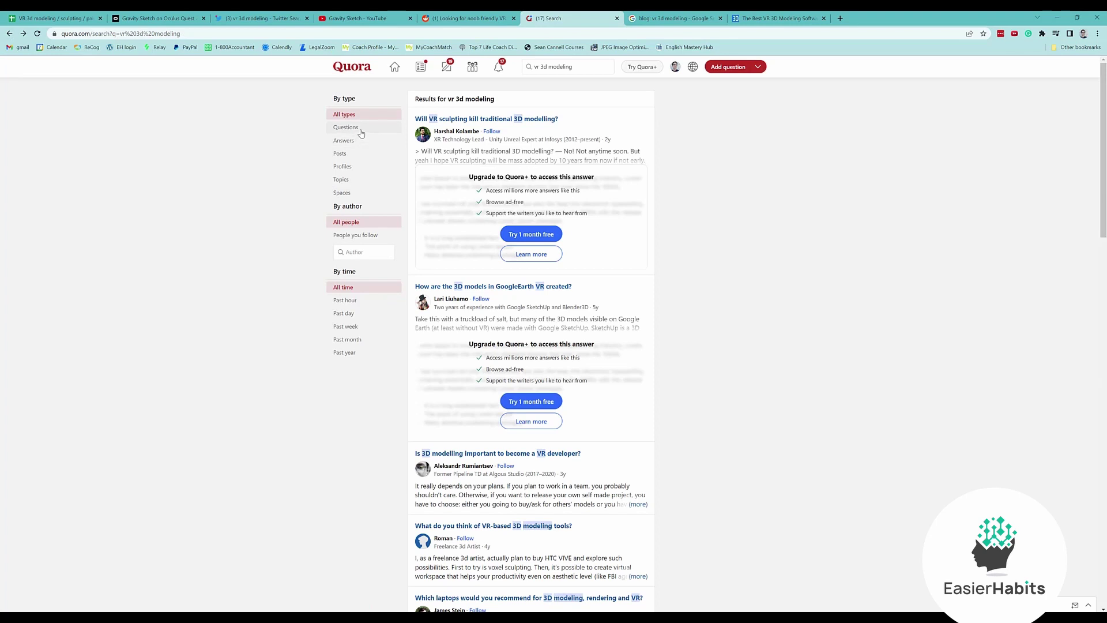
click(349, 171)
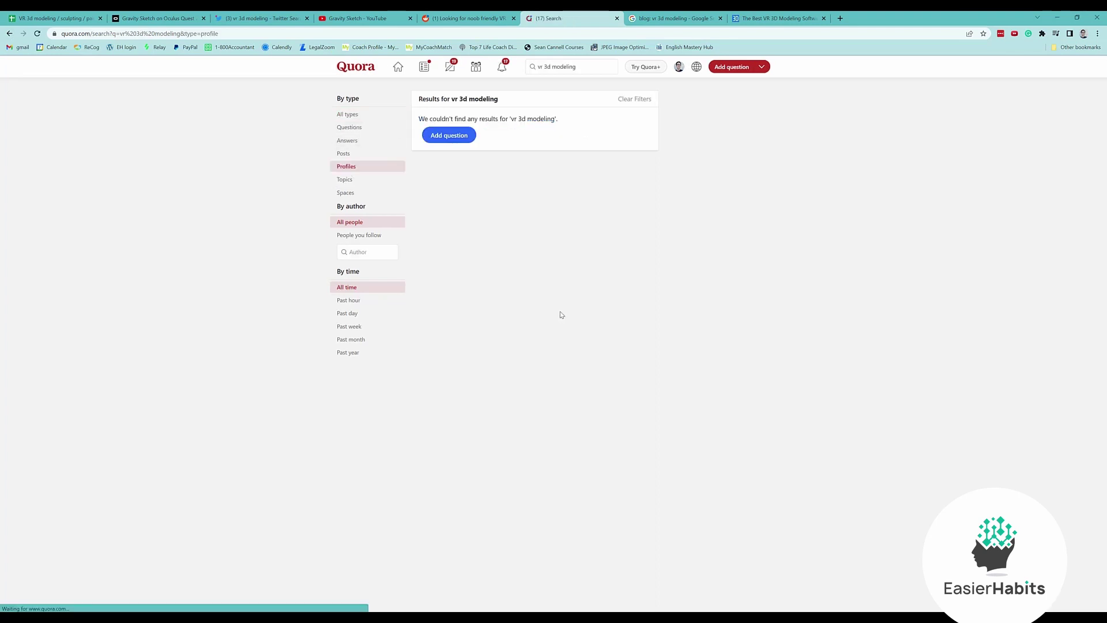
click(9, 34)
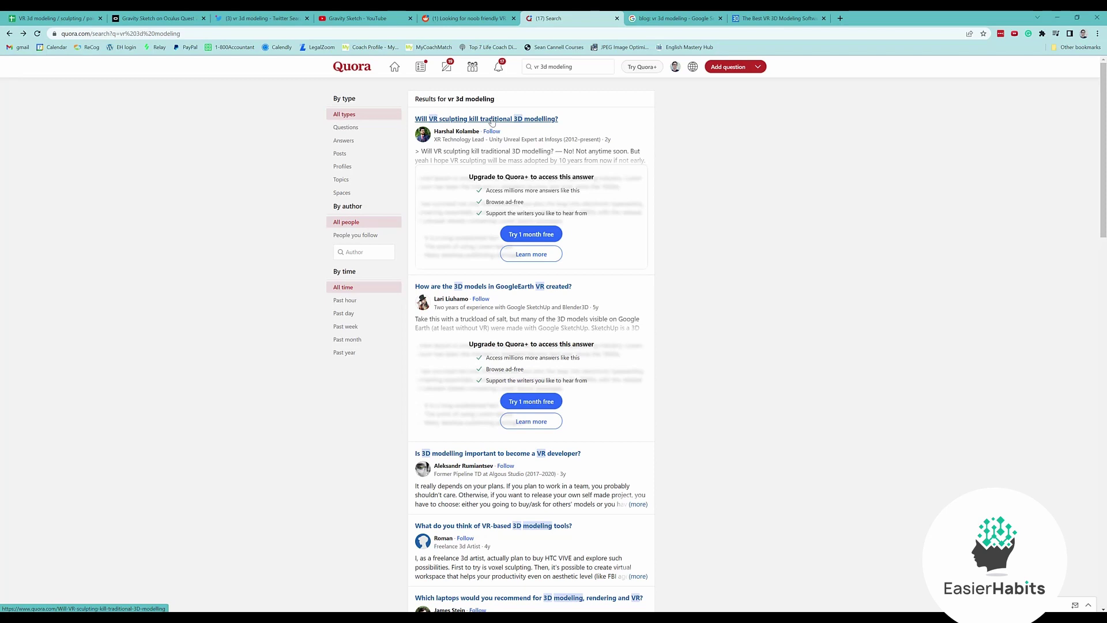
Step: Open the Quora question "Will VR sculpting kill traditional 3D modelling?" and read its answers and related answers
click(492, 121)
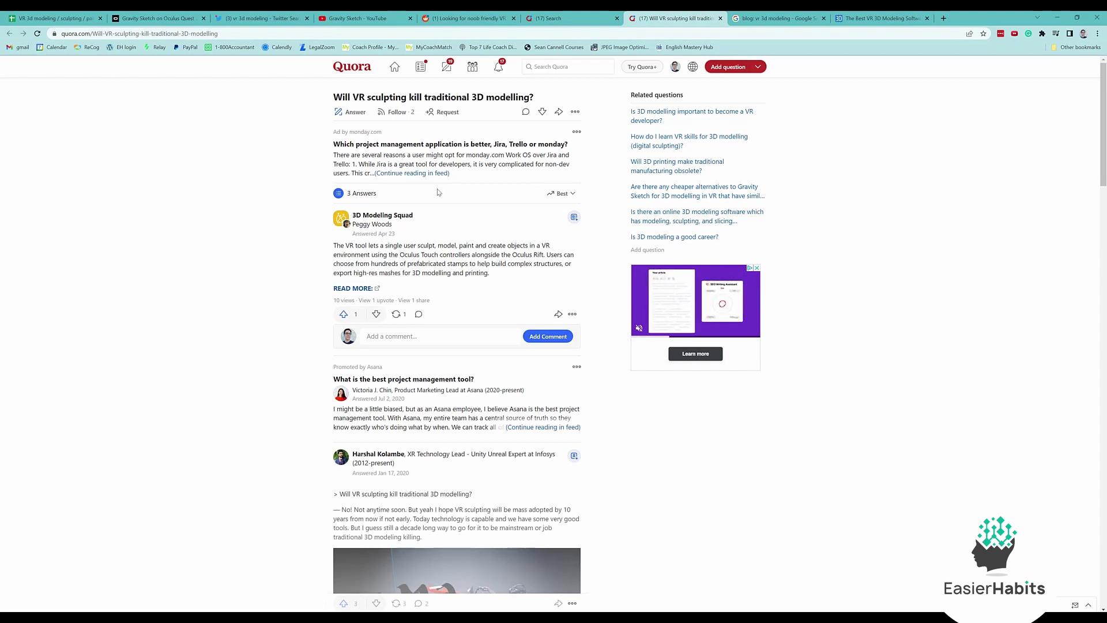
scroll(439, 193, down, 2)
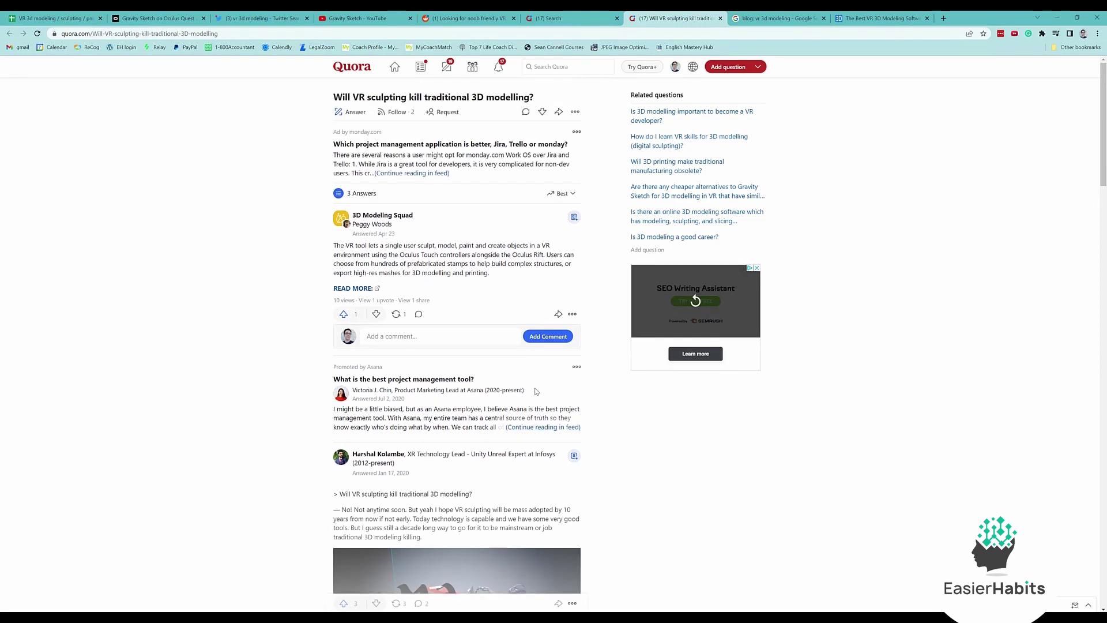
scroll(536, 391, down, 4)
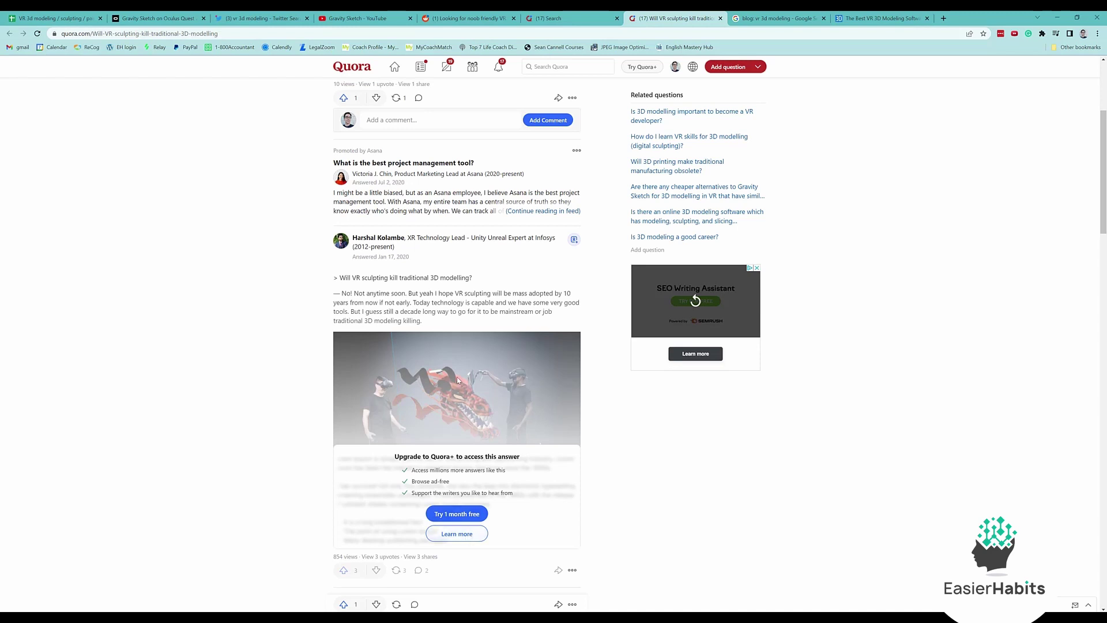
scroll(458, 379, down, 2)
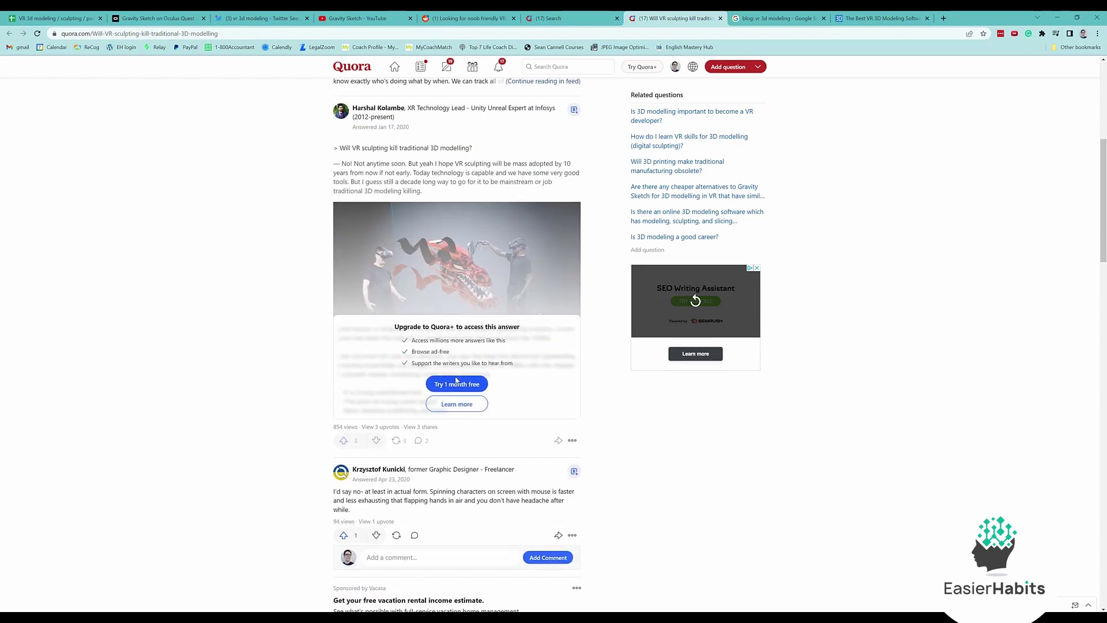
scroll(456, 380, up, 1)
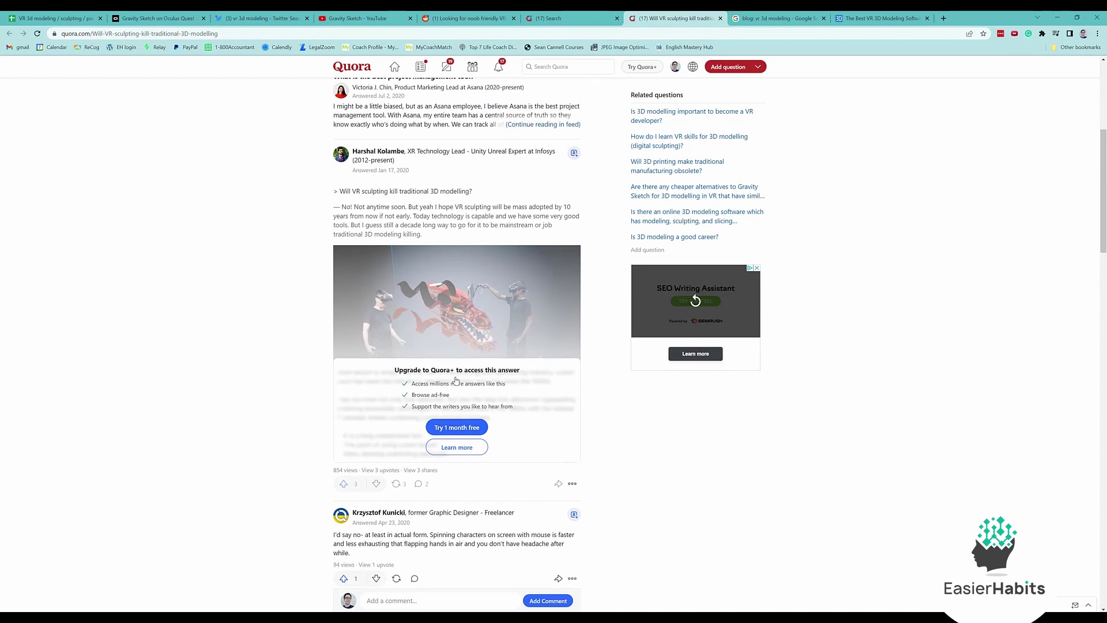
scroll(429, 360, up, 2)
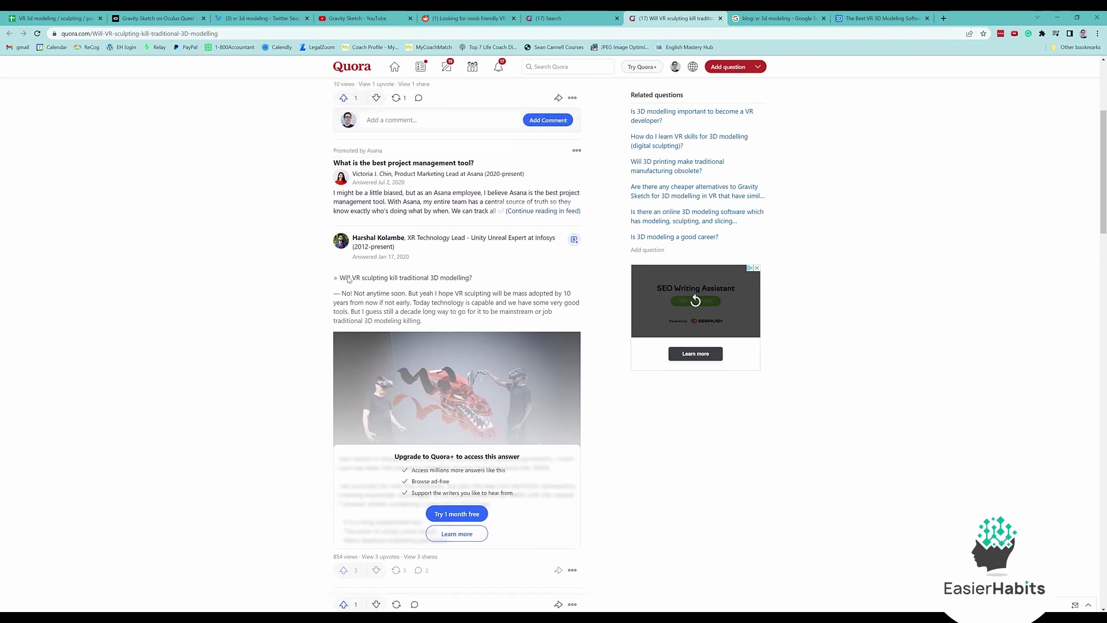
click(424, 282)
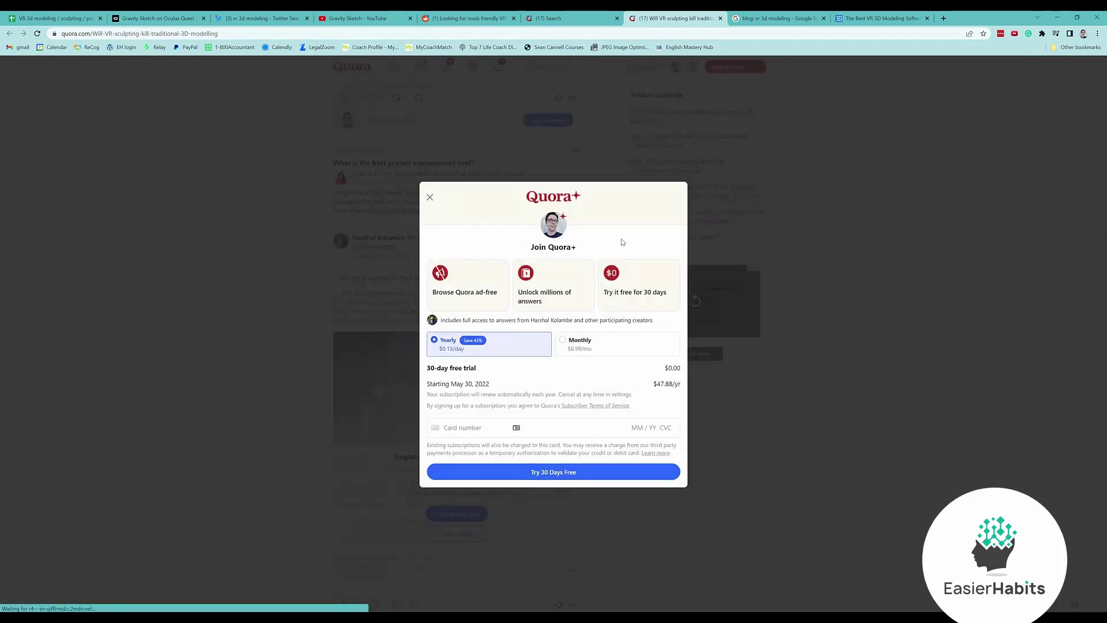
click(430, 197)
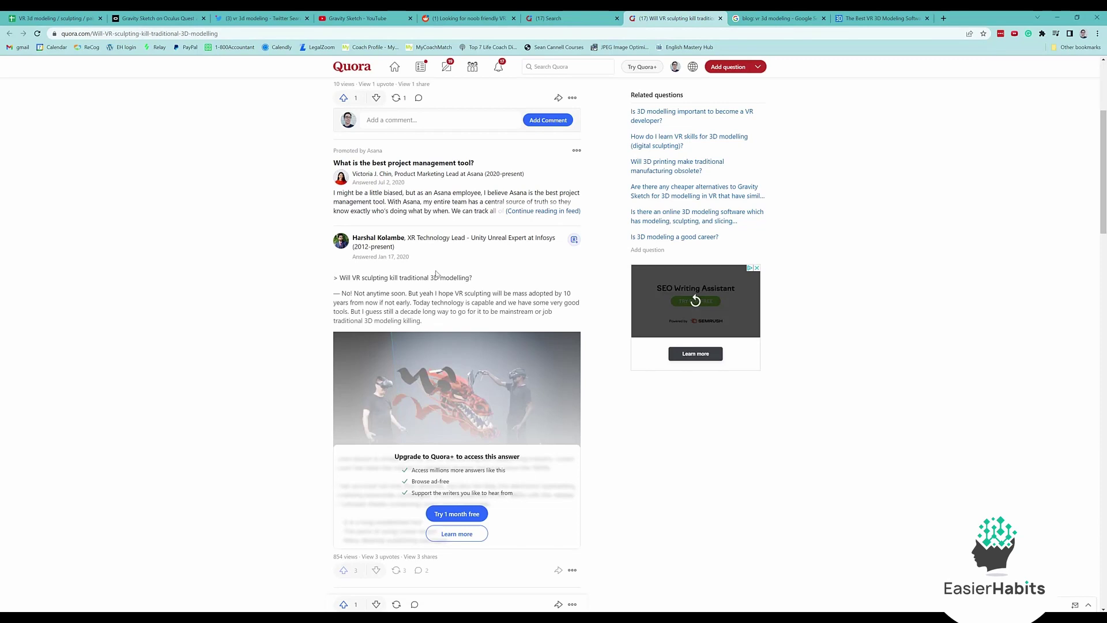
scroll(439, 276, up, 2)
scroll(441, 281, down, 3)
scroll(442, 282, down, 1)
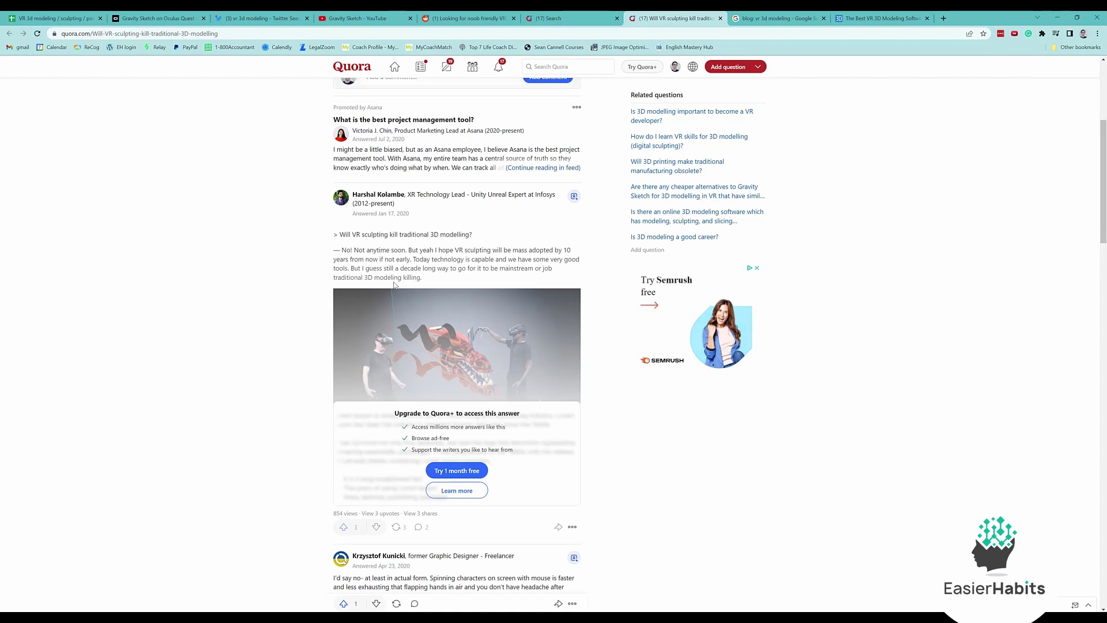
scroll(402, 283, down, 1)
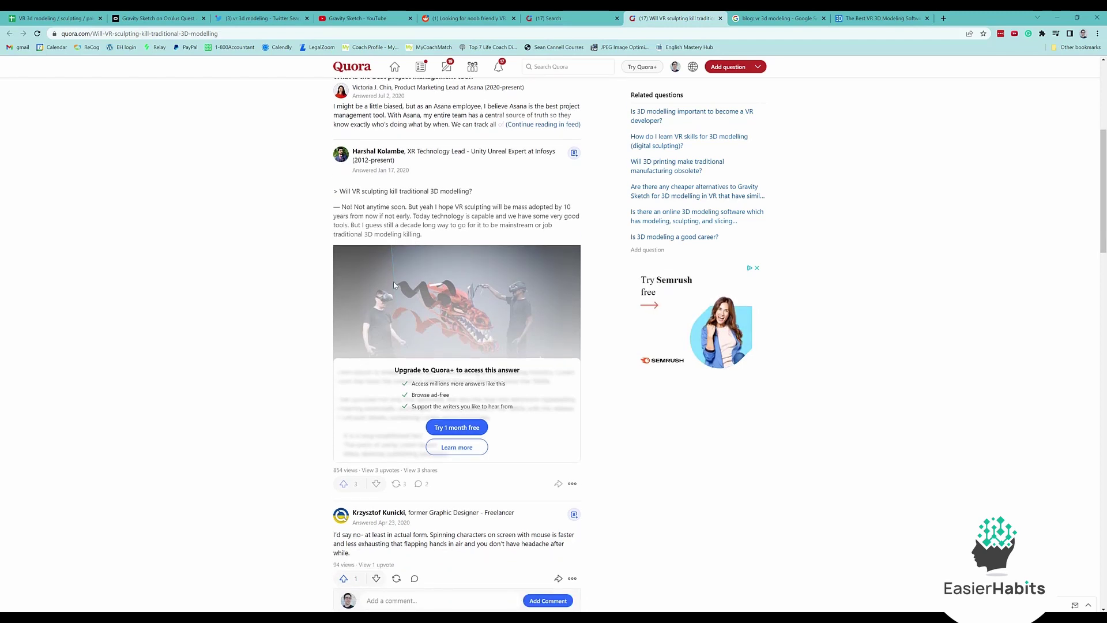
scroll(395, 285, down, 5)
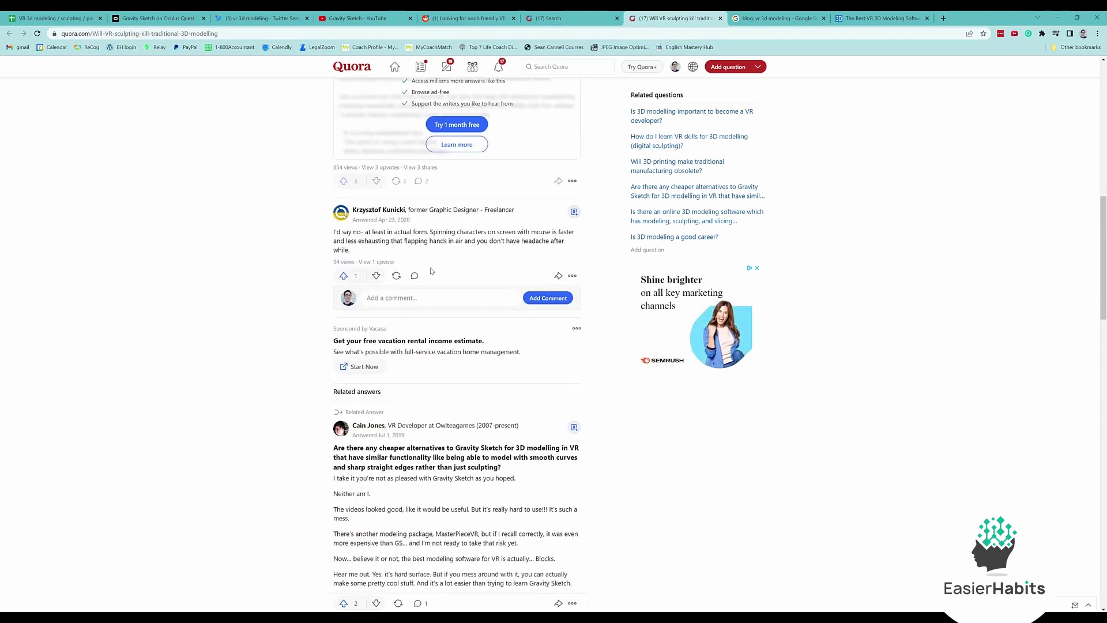
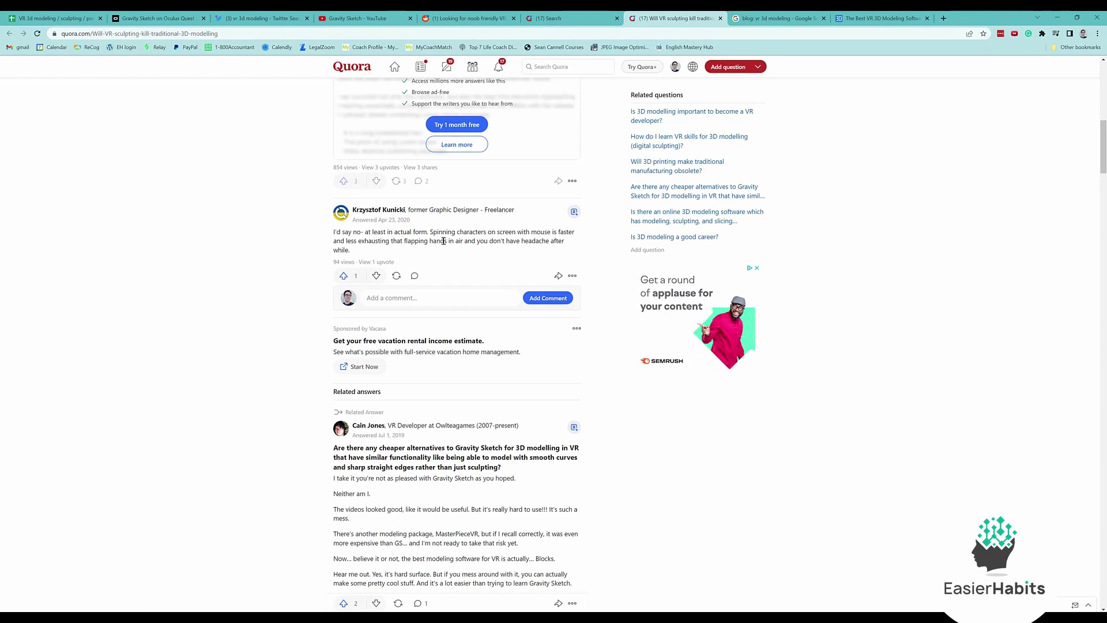
Step: Copy the Quora question's web address and enter "Will VR 3d modeling replace traditional" in A3 of the Questions sheet
click(300, 34)
key(ctrl+c)
click(441, 14)
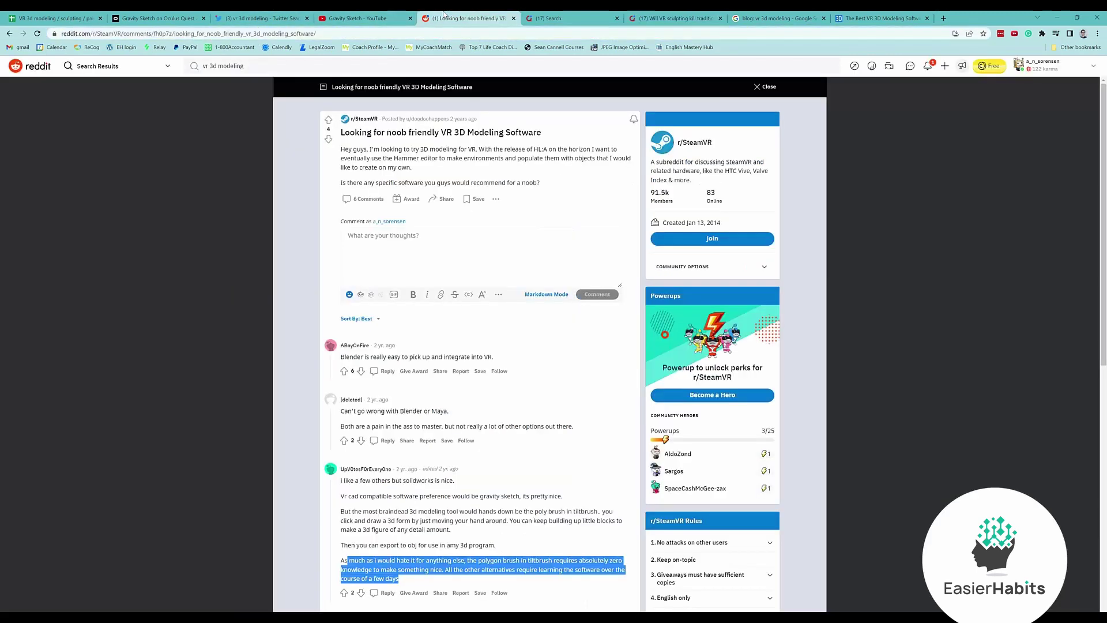
click(42, 17)
click(73, 166)
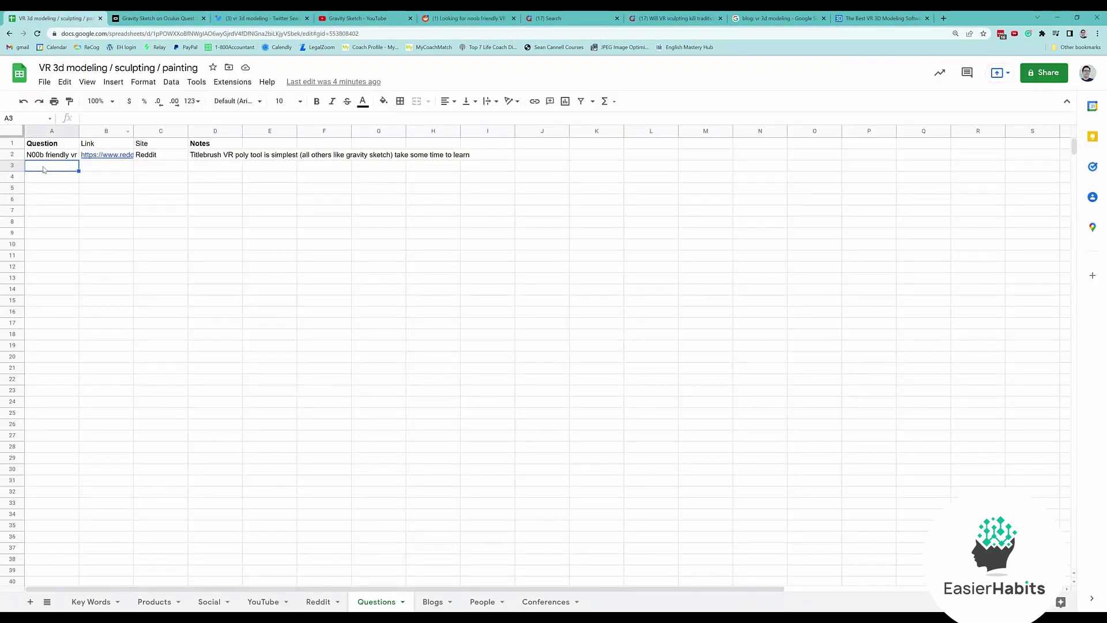
text(Will 3)
text(R sculptin)
text(g)
key(BackSpace)
key(BackSpace)
key(BackSpace)
key(BackSpace)
key(BackSpace)
key(BackSpace)
key(BackSpace)
key(BackSpace)
key(BackSpace)
text(3d modeling replace traditiona)
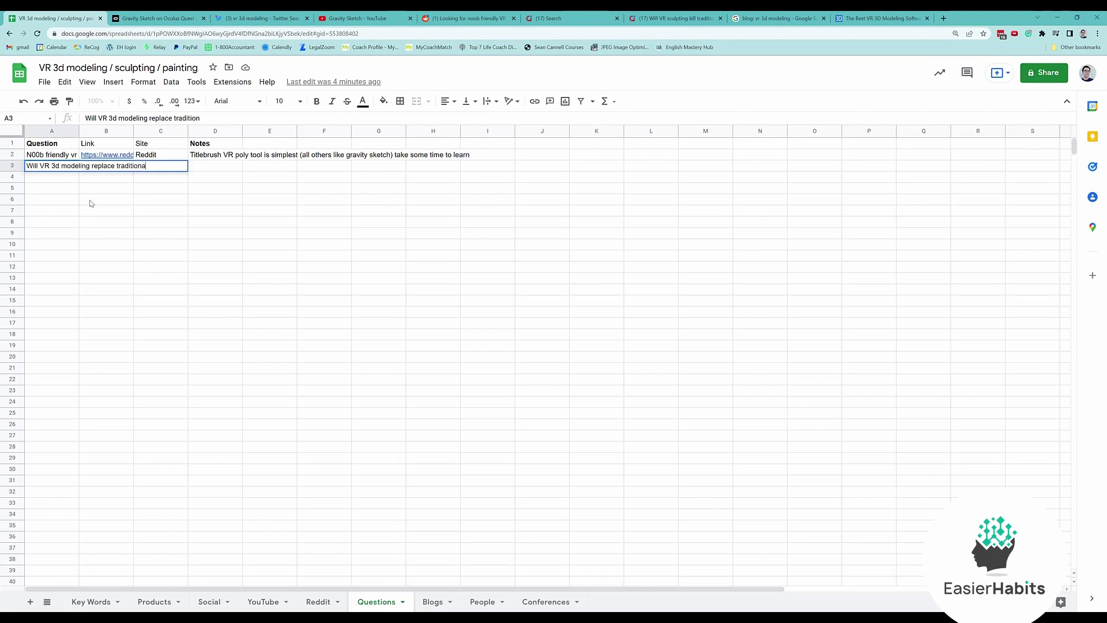
Step: Paste the copied Quora address into B3 and enter Quora as the site in C3
key(Tab)
key(ctrl+v)
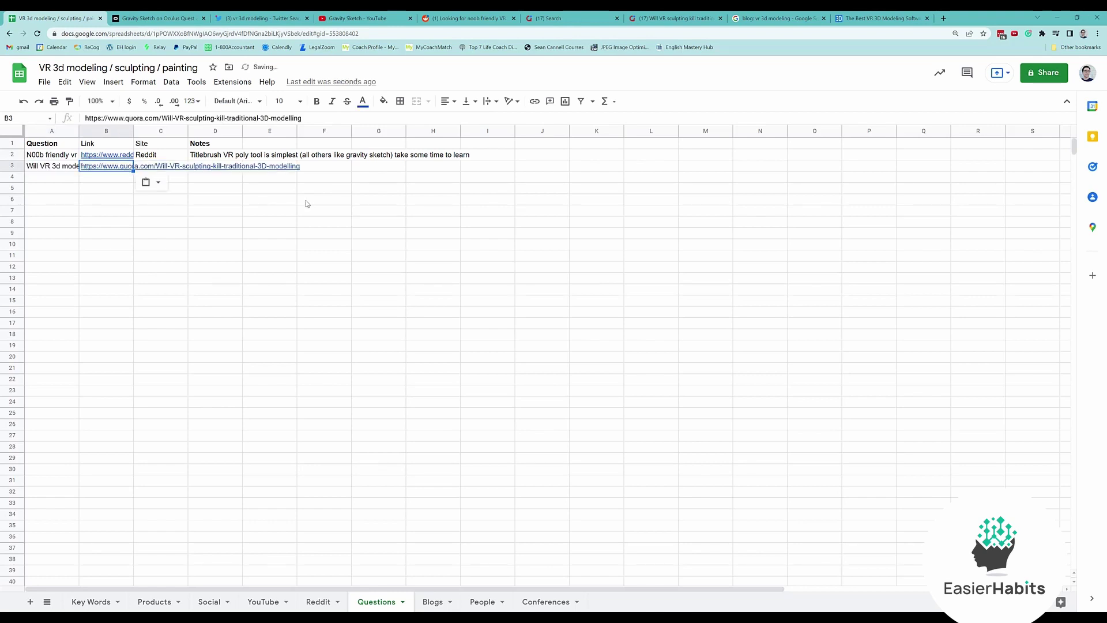
key(Tab)
text(Quora)
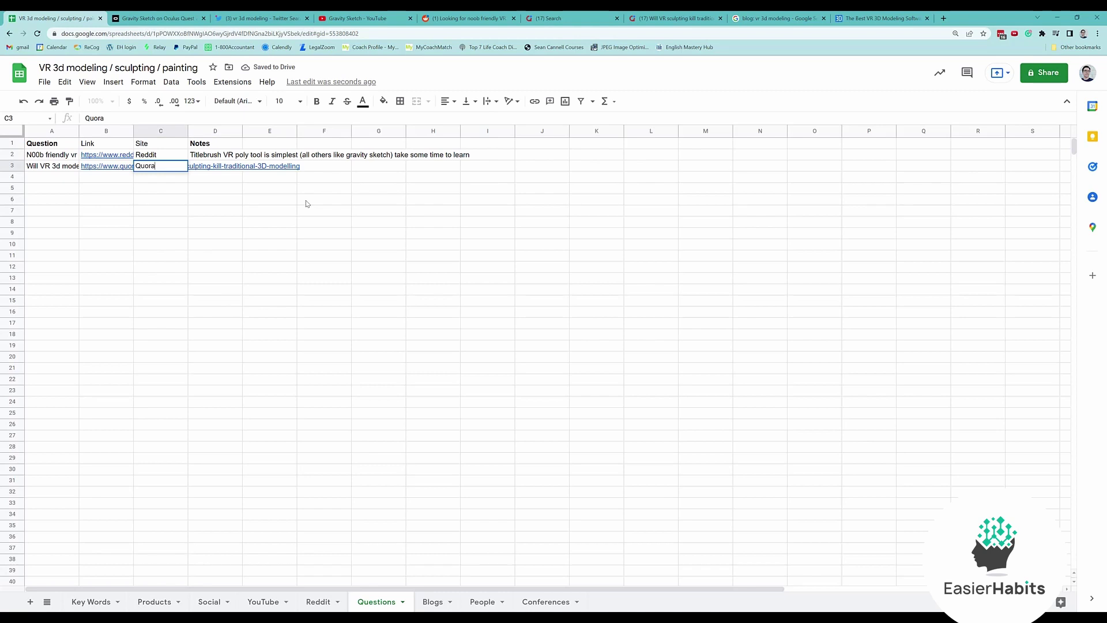
key(Tab)
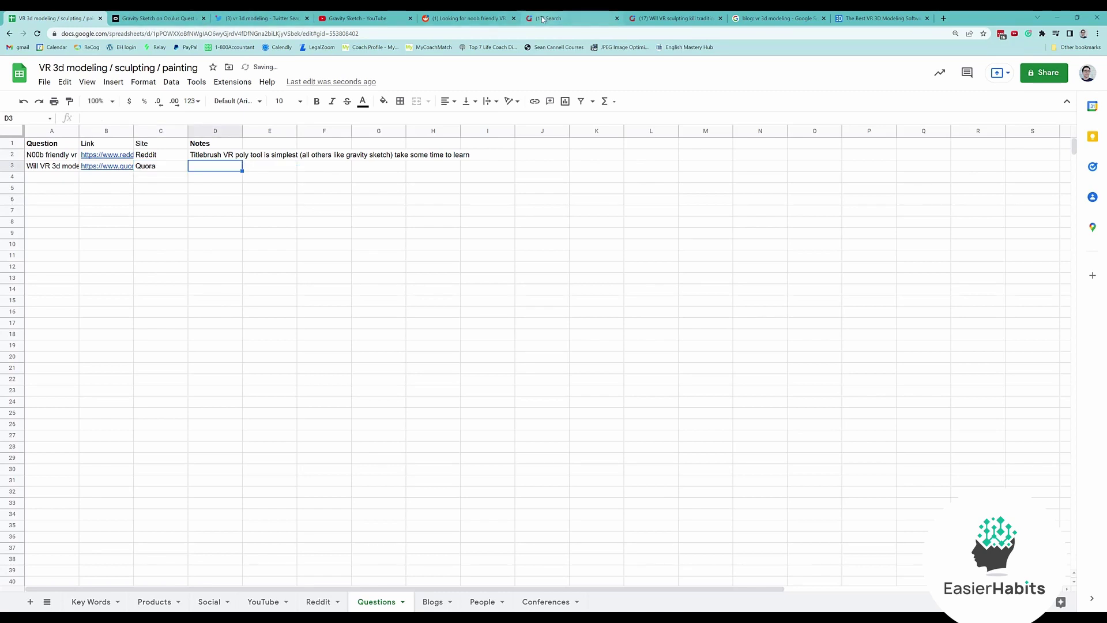
Step: Enter the note "clicking is faster that waving arms" in D3 for the Quora question
text(clicking is )
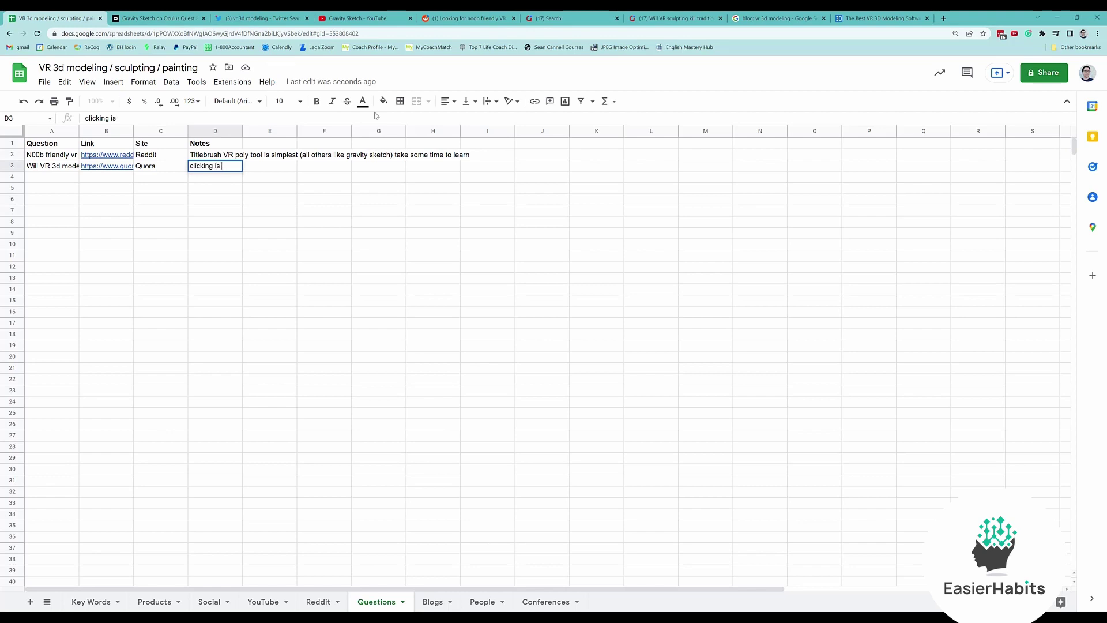
text(faster that waving arms)
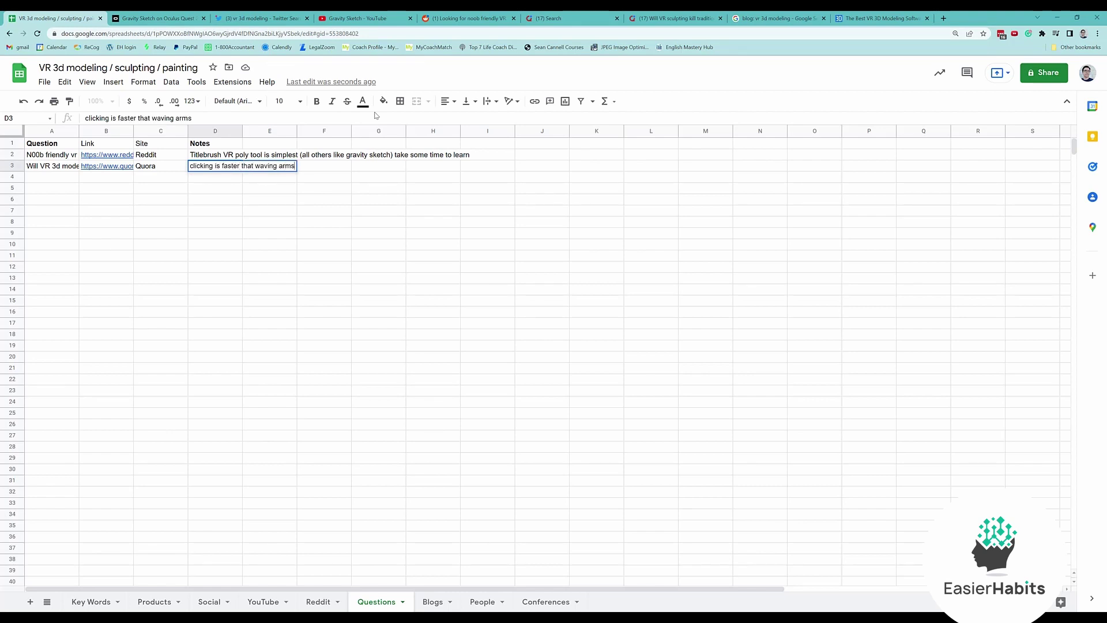
key(Return)
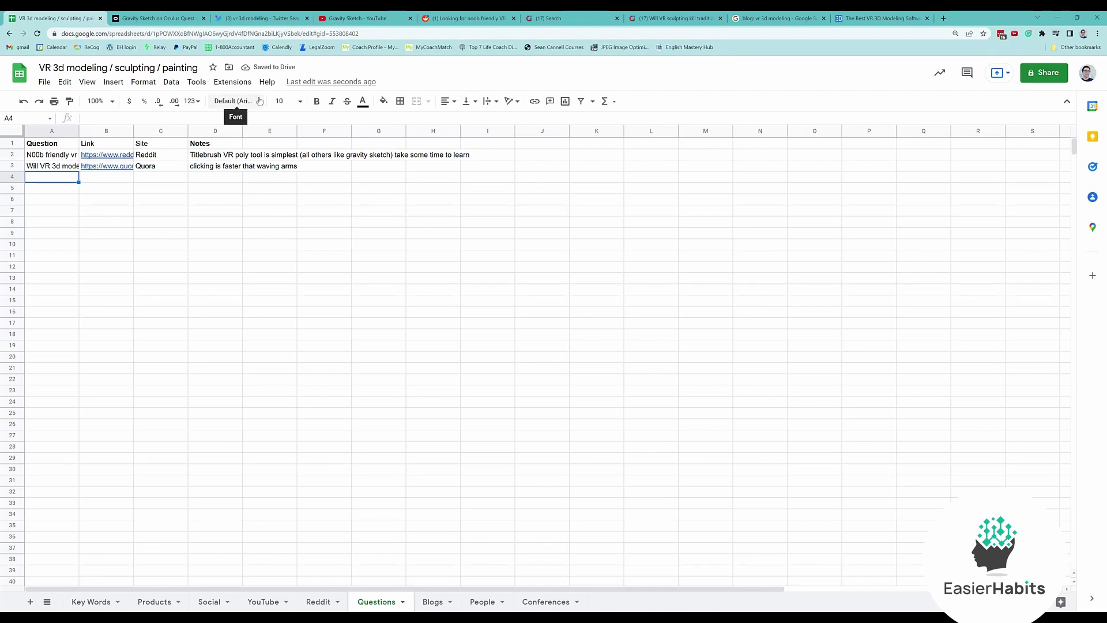
Step: Look through the Quora search results for "vr 3d modeling" to find other relevant questions
click(467, 18)
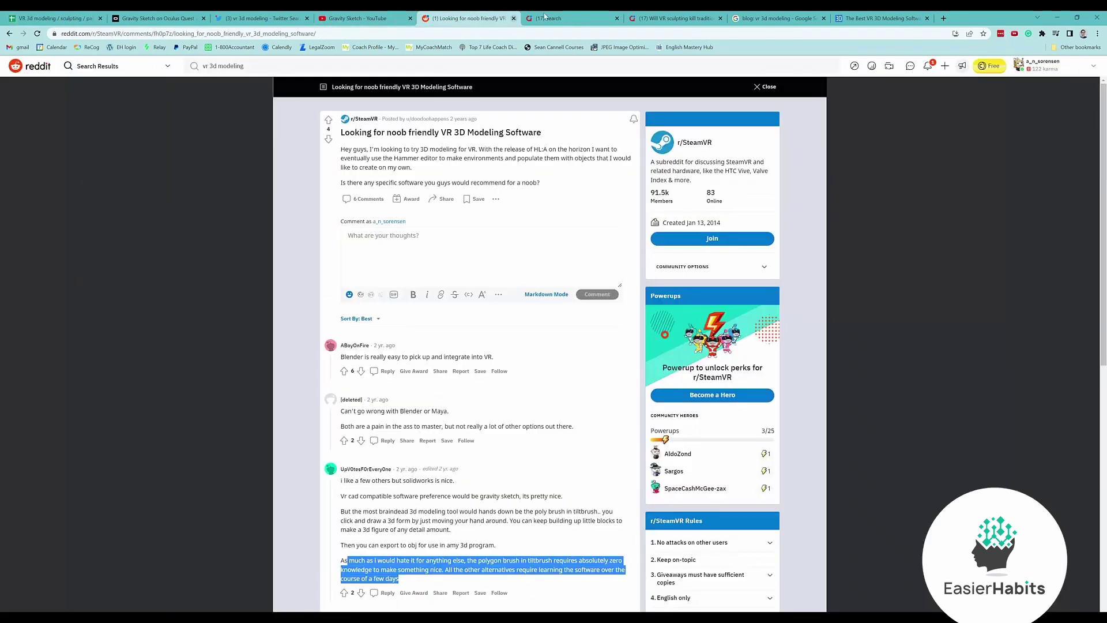
click(545, 17)
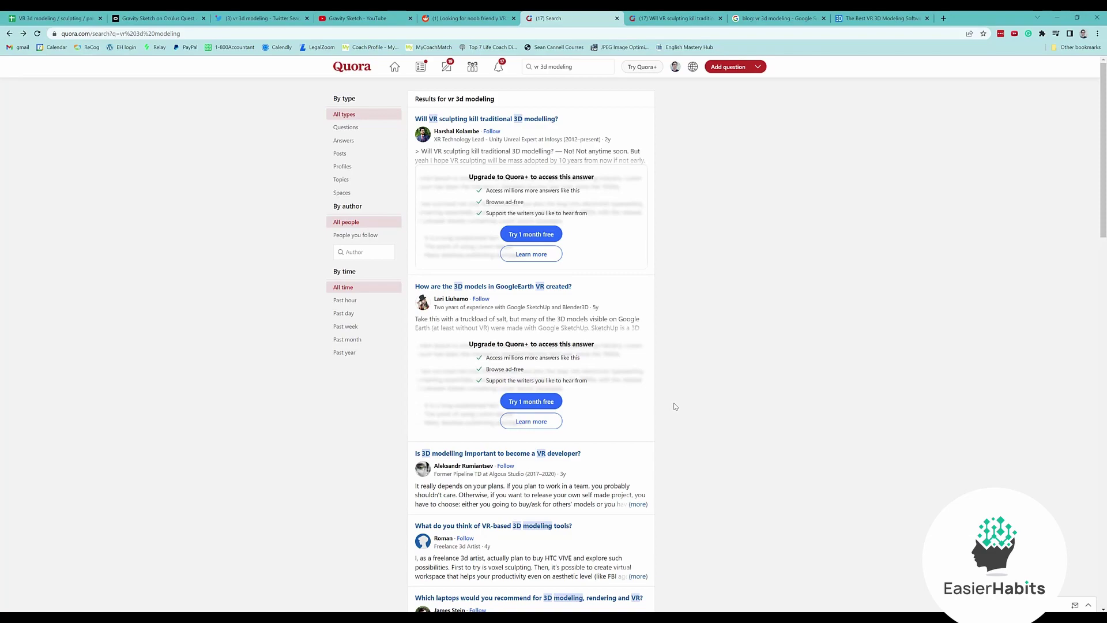
scroll(675, 407, down, 12)
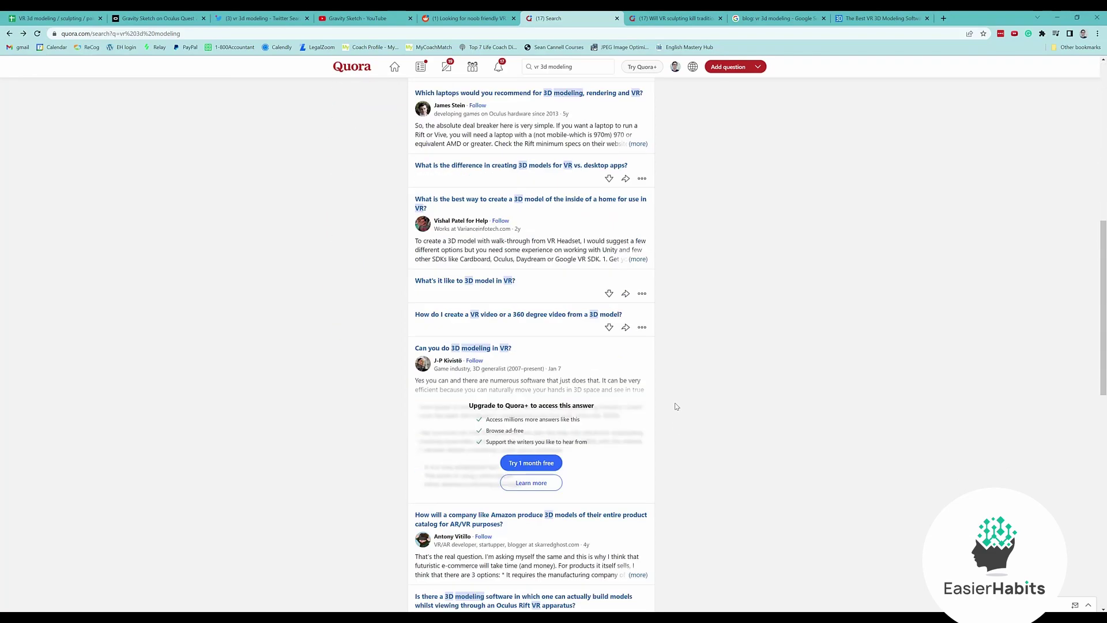
scroll(677, 406, down, 15)
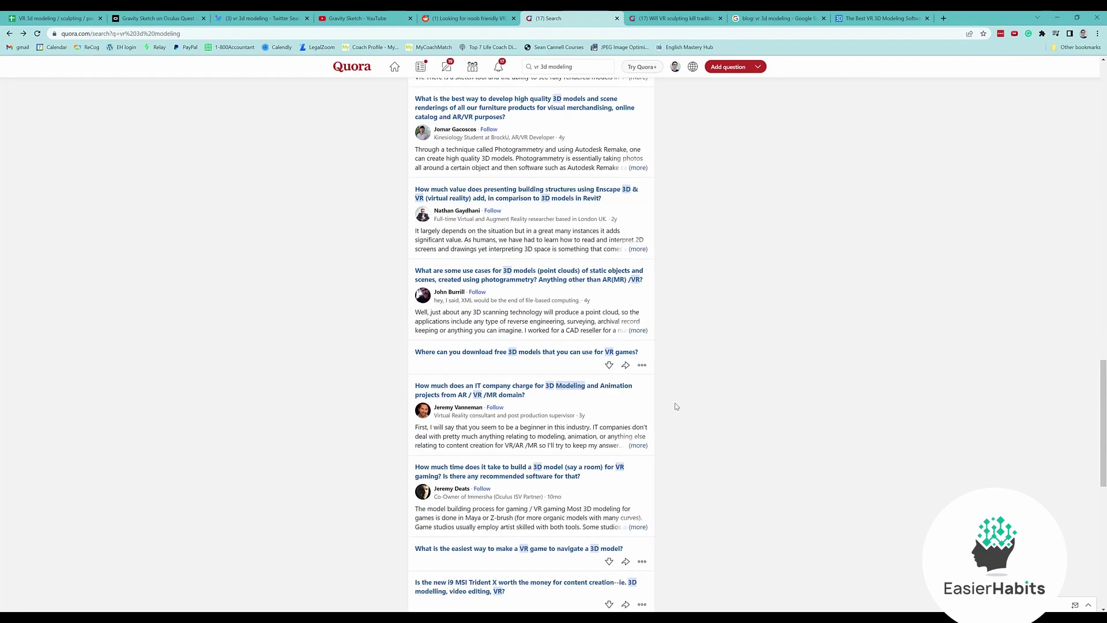
scroll(677, 406, down, 5)
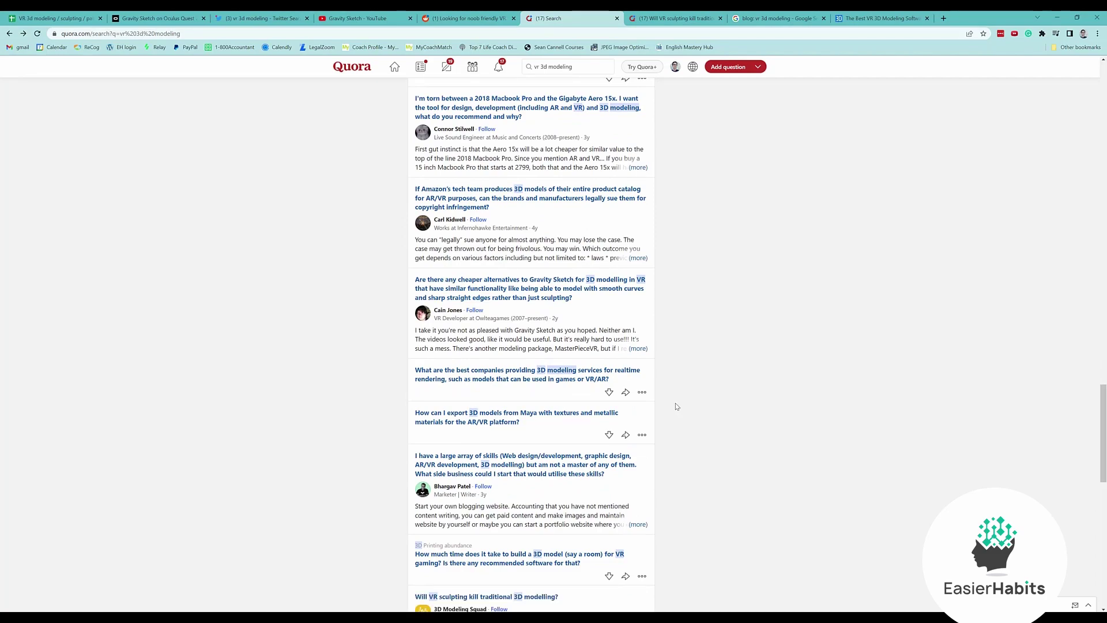
scroll(677, 406, up, 4)
scroll(676, 407, up, 14)
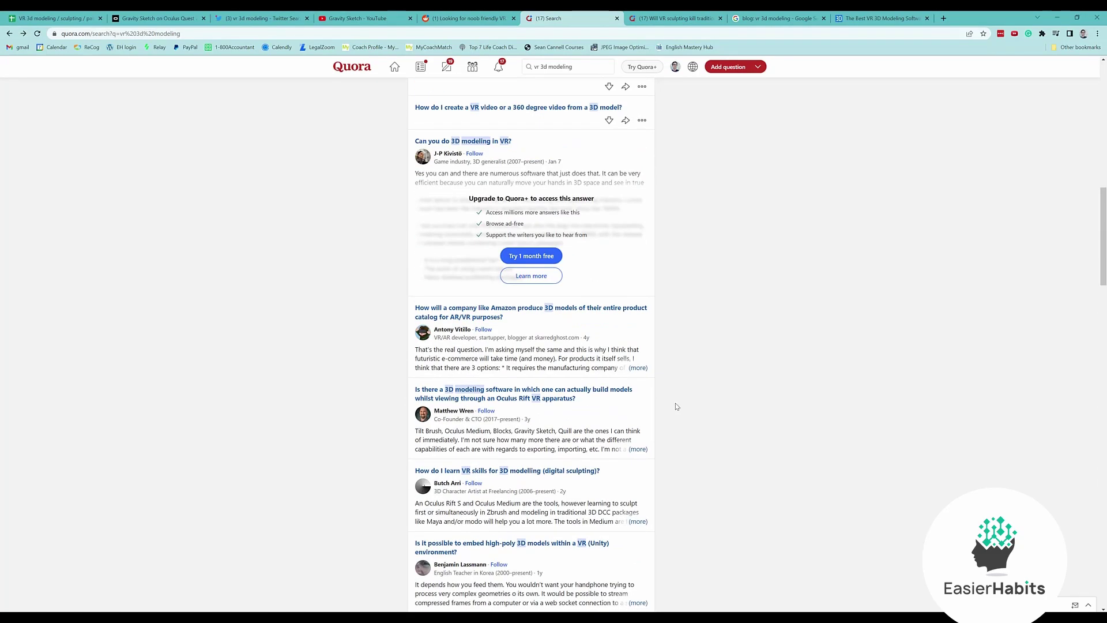
scroll(578, 391, up, 3)
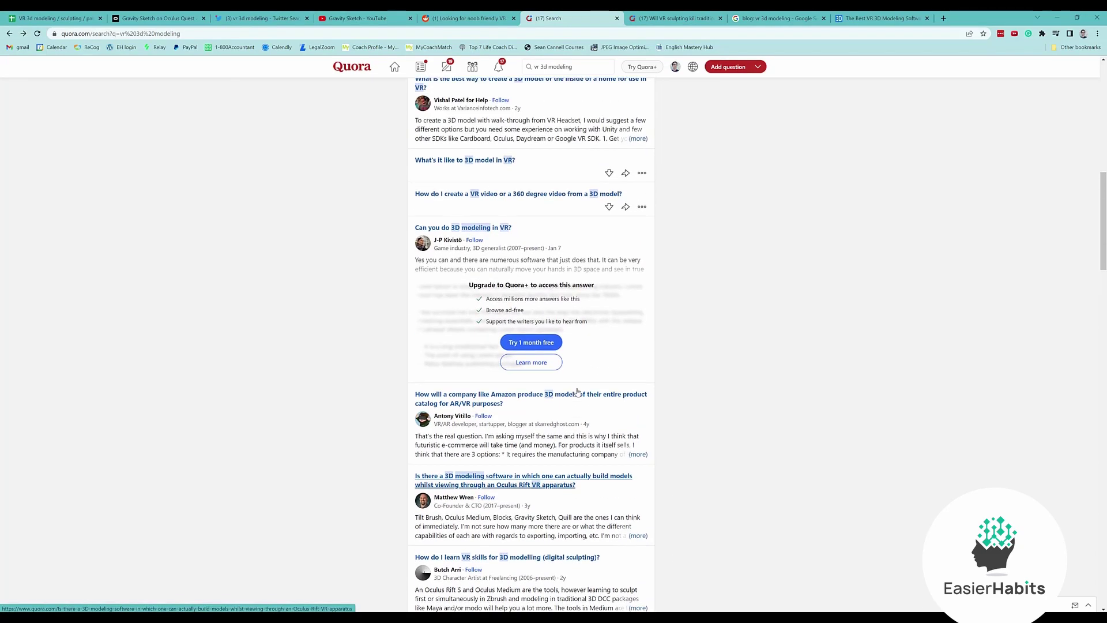
scroll(577, 391, up, 1)
scroll(454, 443, up, 2)
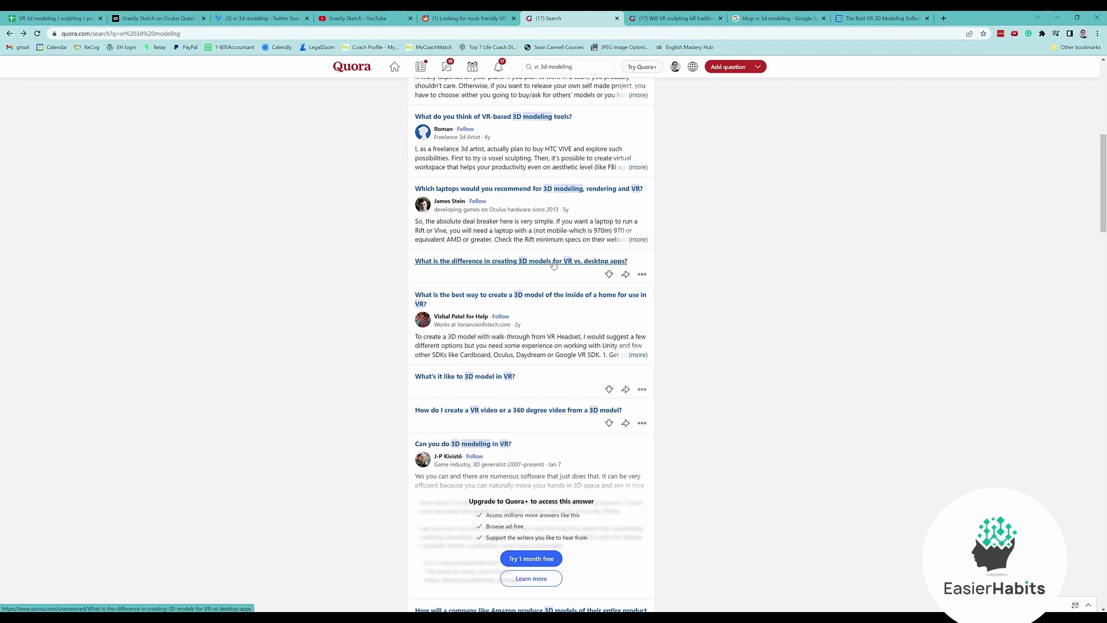
scroll(554, 264, up, 7)
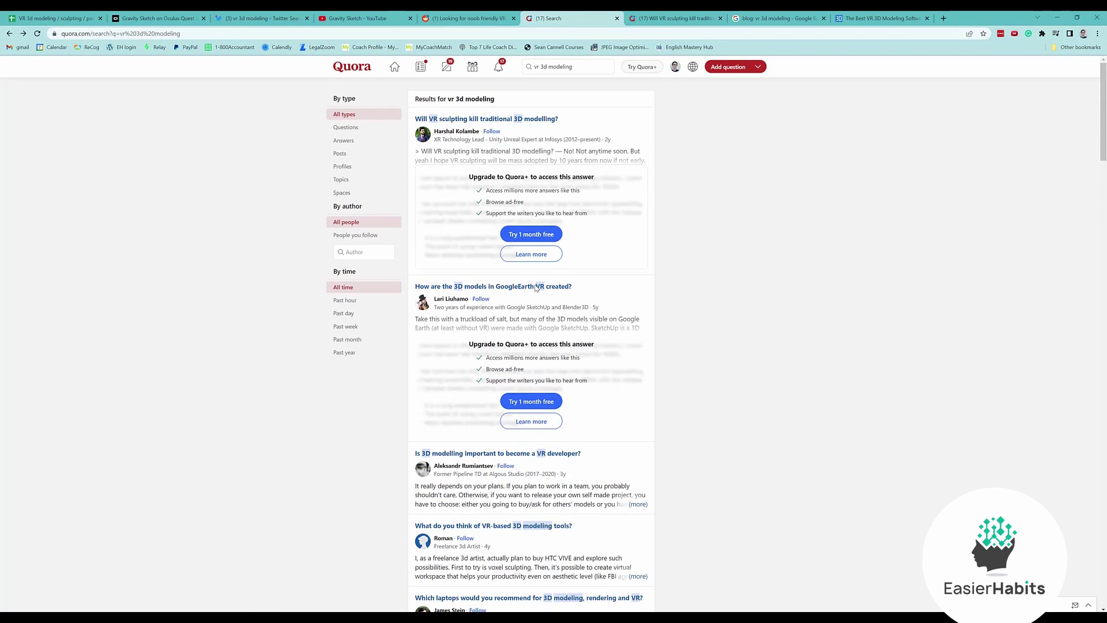
scroll(345, 419, down, 5)
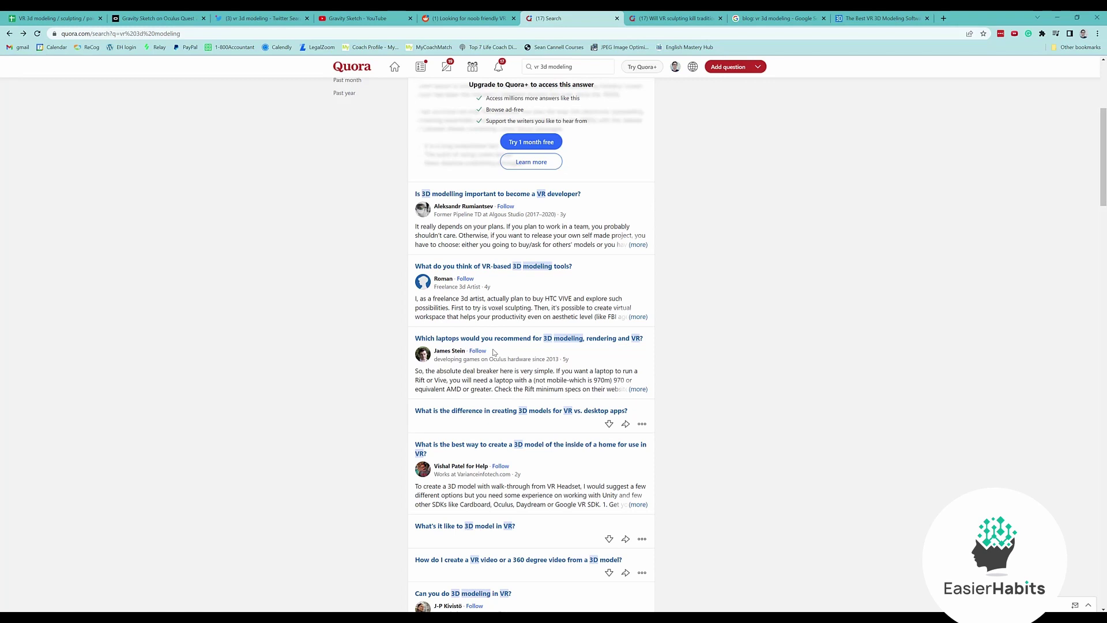
click(46, 12)
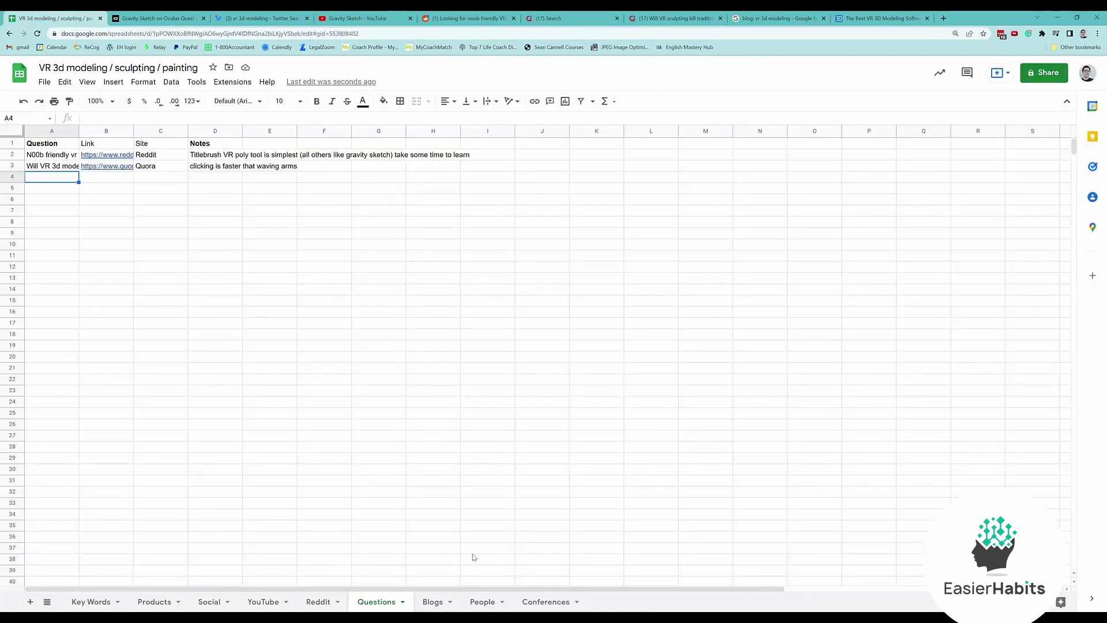
click(483, 601)
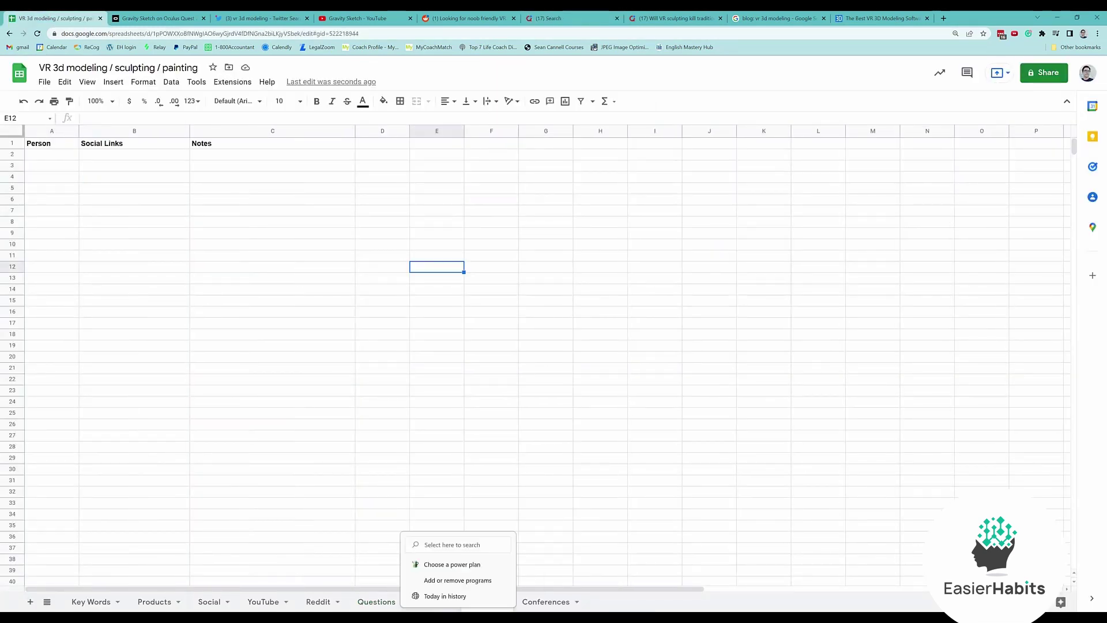
click(381, 605)
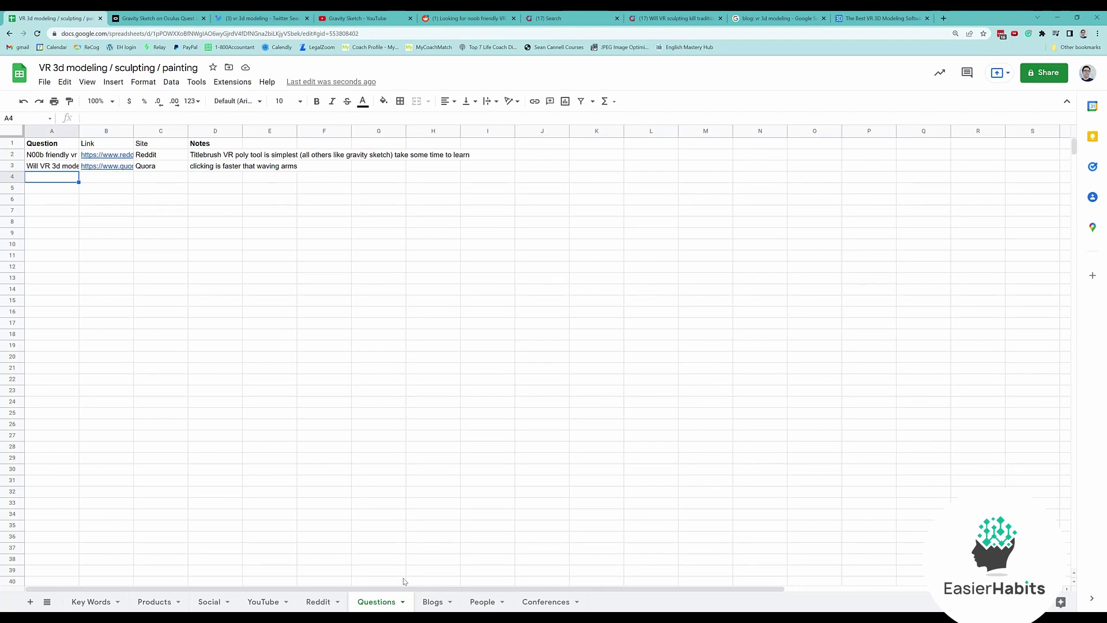
click(466, 16)
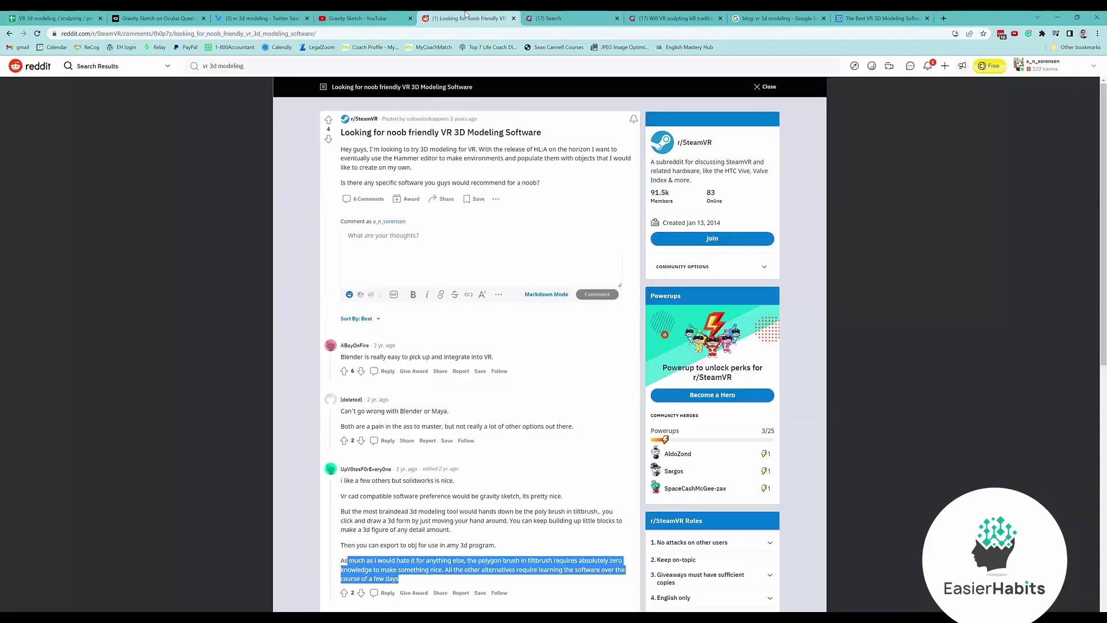
click(548, 21)
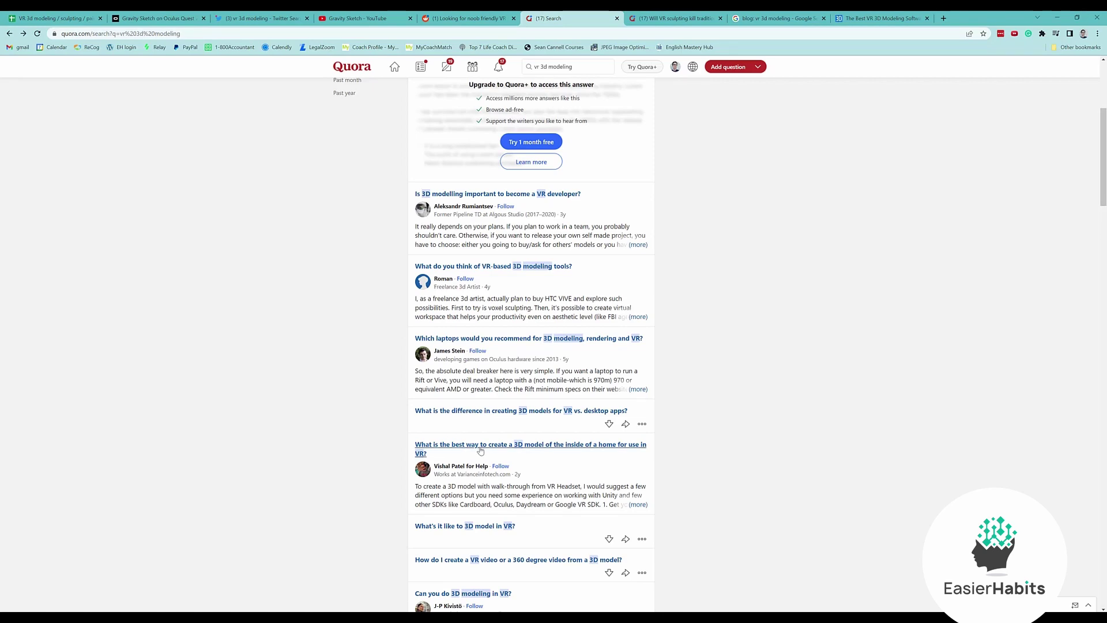
scroll(478, 447, down, 3)
scroll(481, 447, down, 4)
click(444, 17)
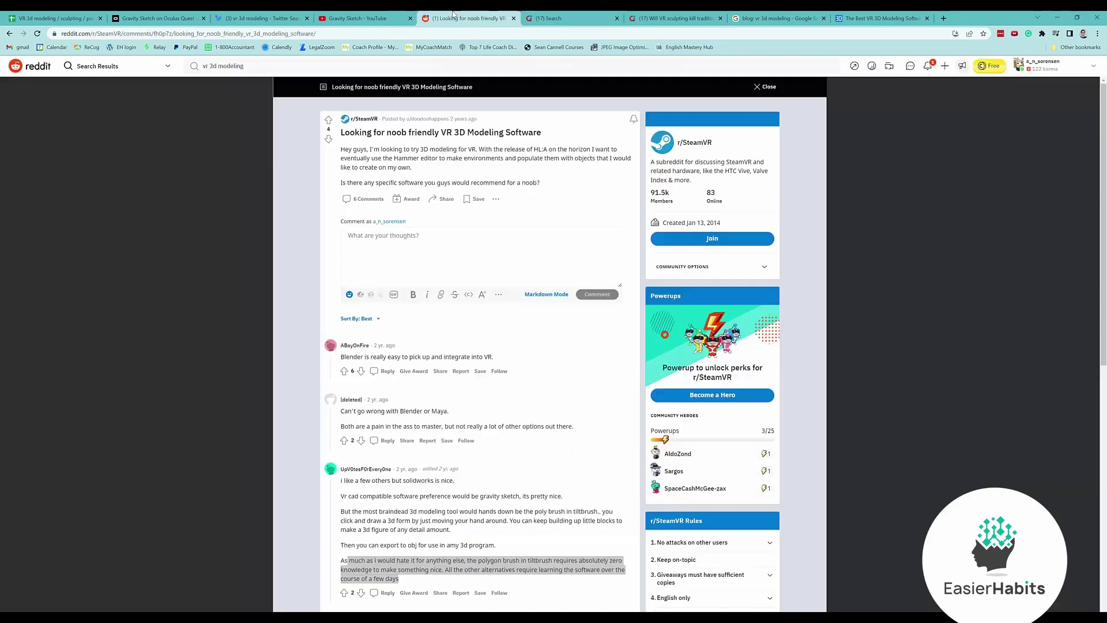
click(404, 16)
click(479, 18)
click(565, 18)
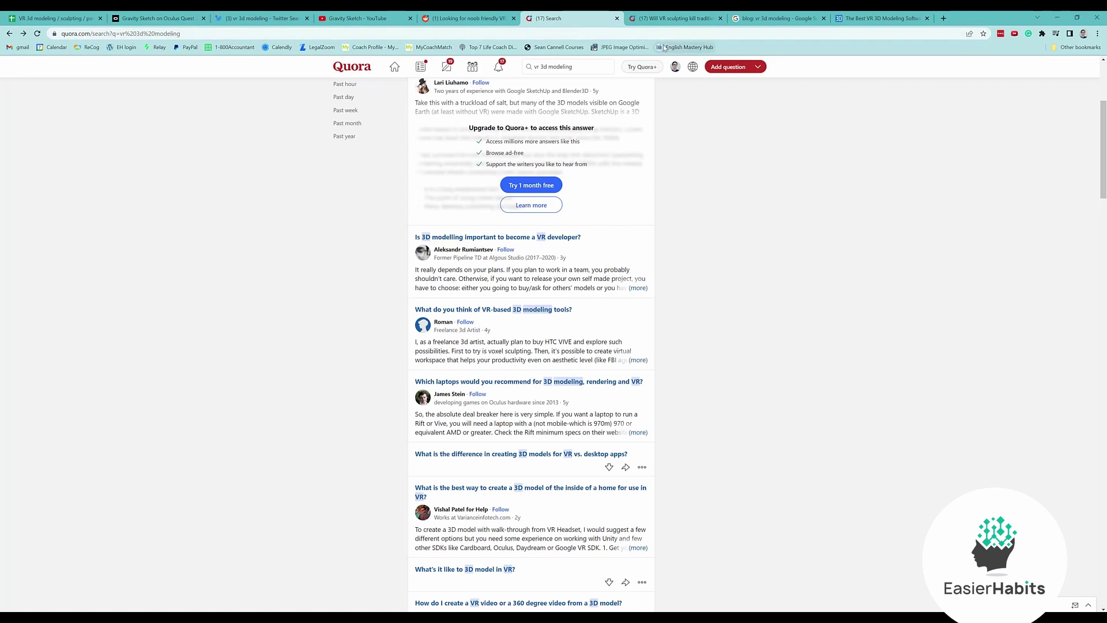
scroll(557, 244, up, 3)
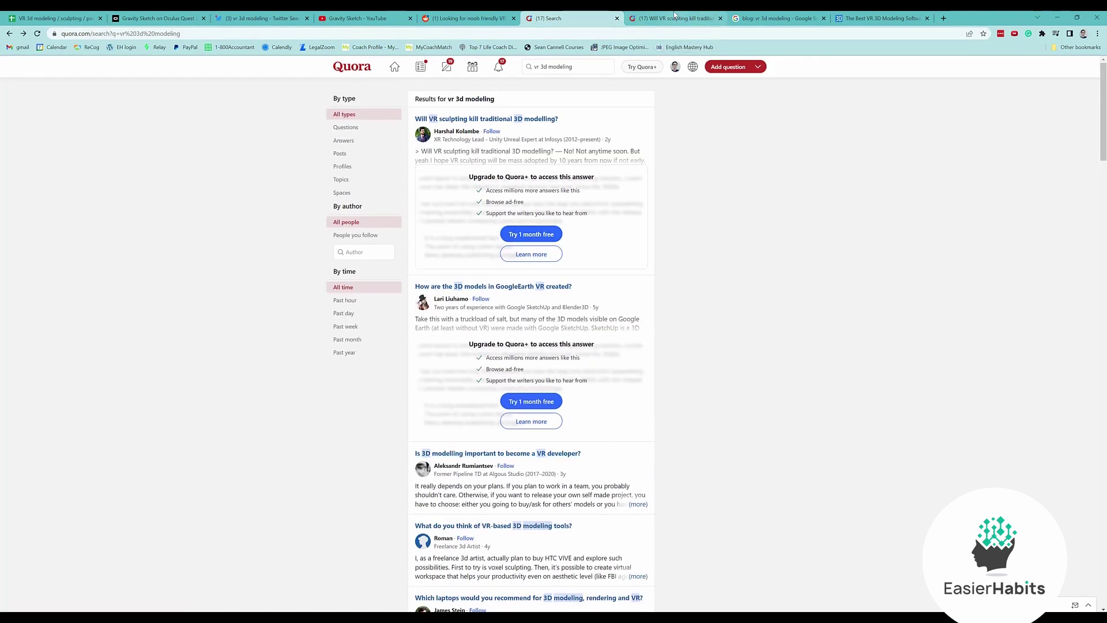
click(674, 14)
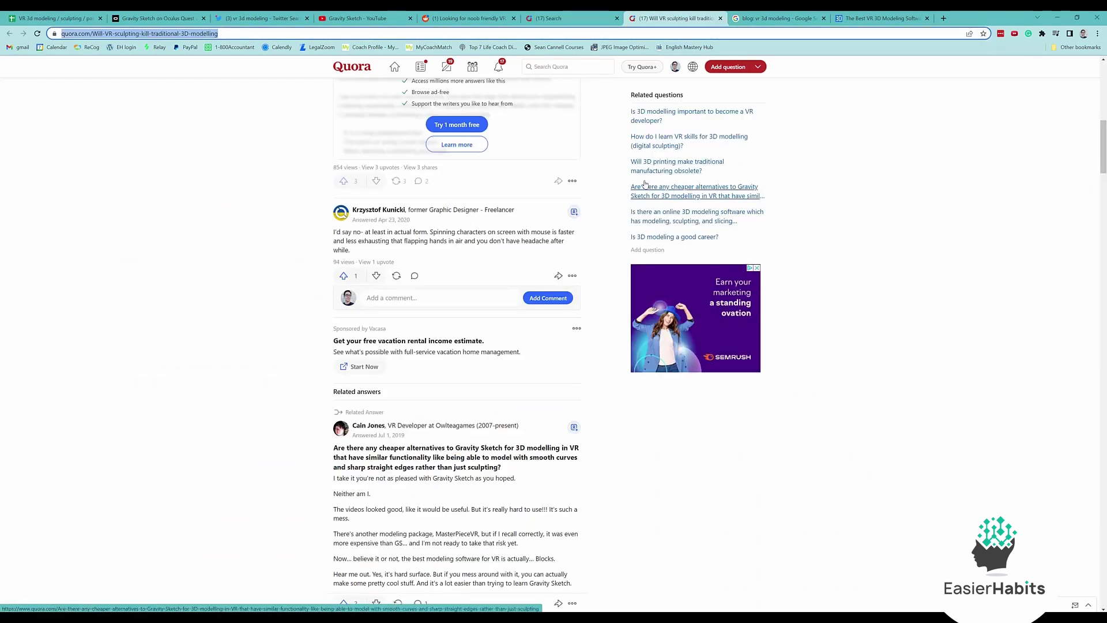
Step: Review the Google results for "blog: vr 3d modeling" and read the answer to "Is 3D modeling easier in VR?"
click(787, 15)
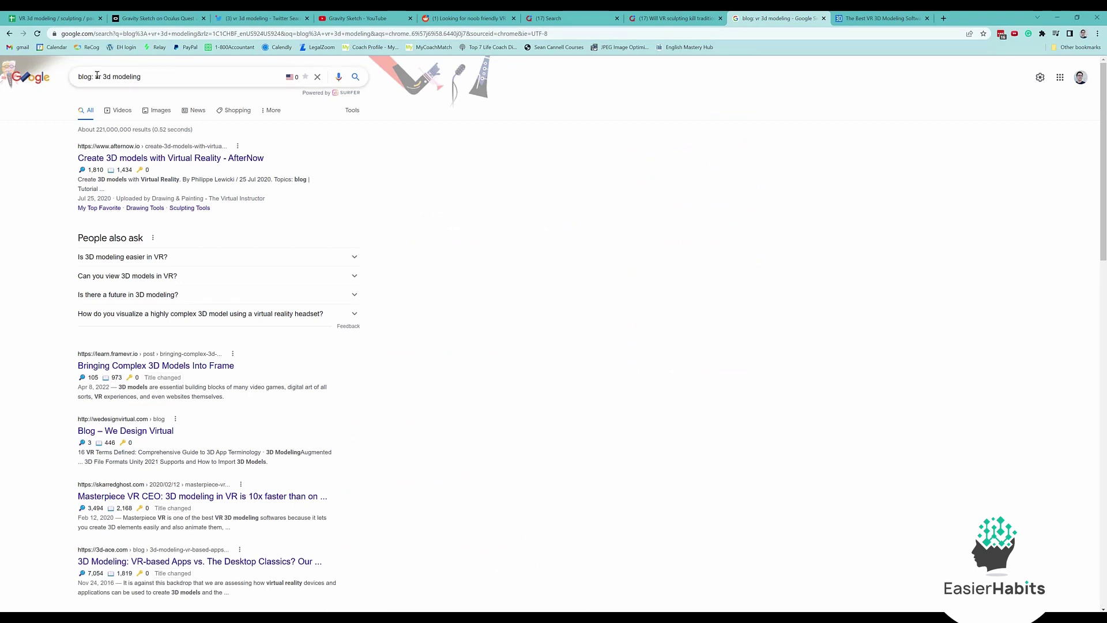
drag(94, 77, 79, 86)
click(176, 85)
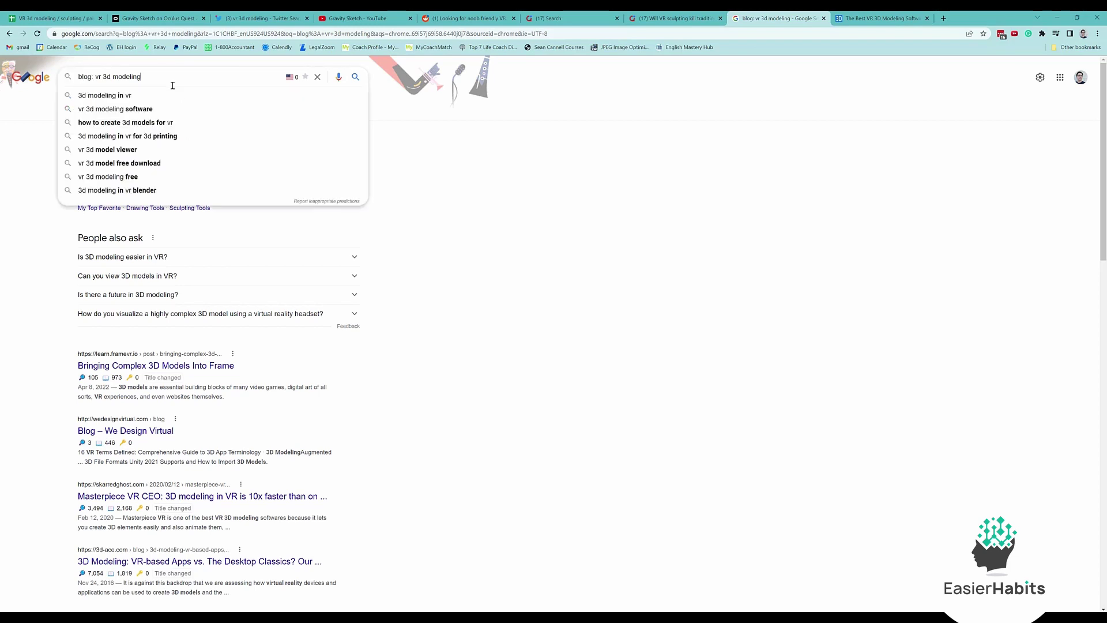
click(559, 445)
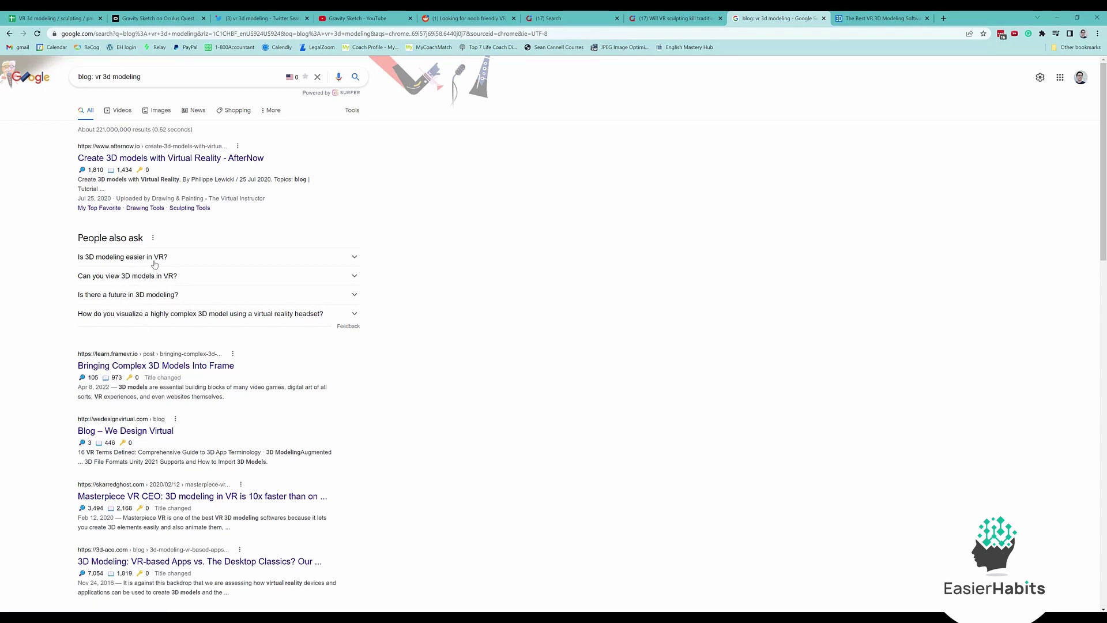
click(189, 259)
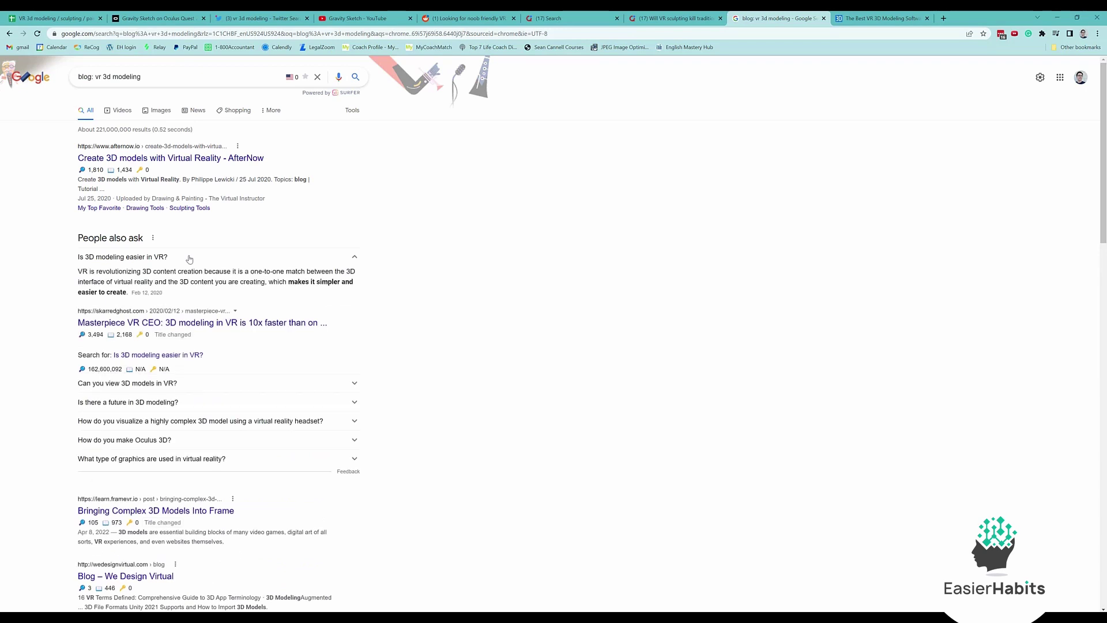
click(189, 258)
Step: Open the "Bringing Complex 3D Models Into Frame" article, go to its parent blog and look over the posts
click(160, 403)
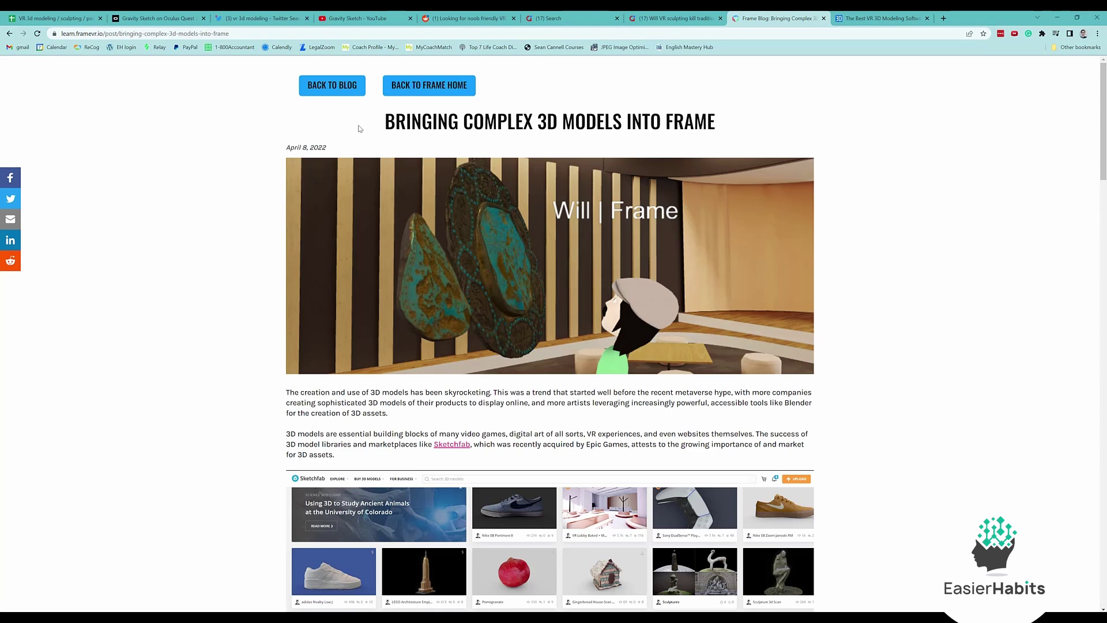
click(316, 85)
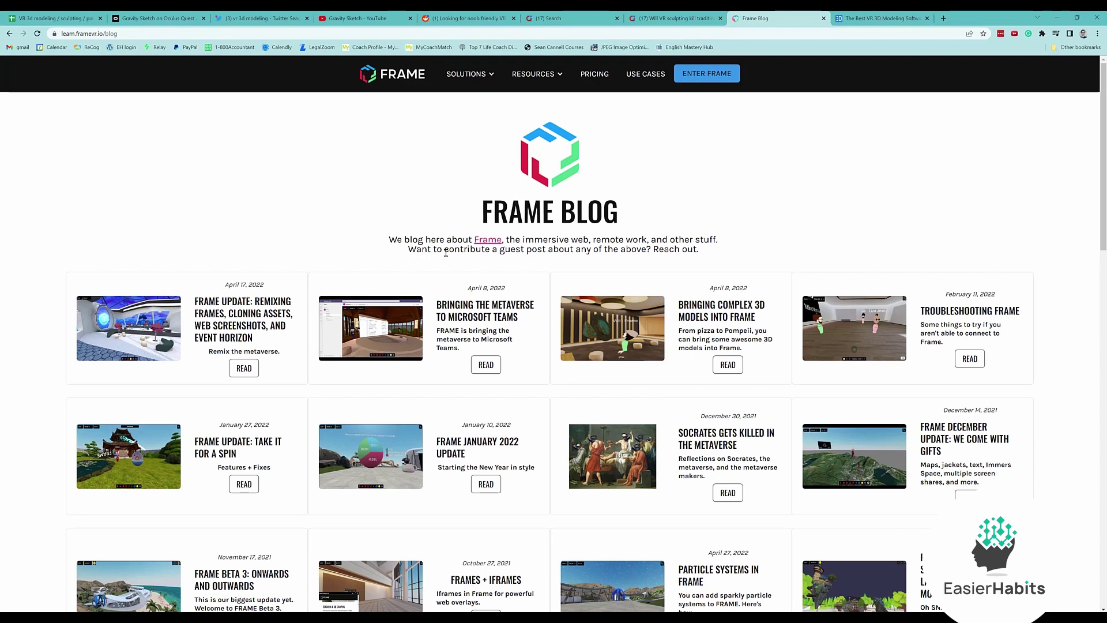
scroll(446, 252, down, 1)
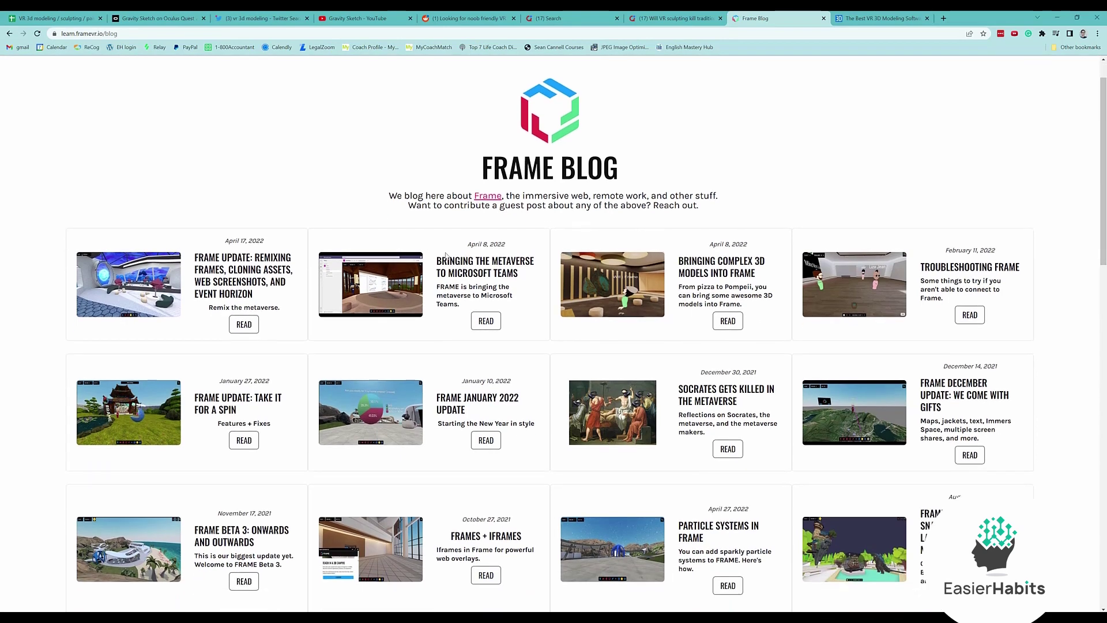
scroll(445, 252, down, 3)
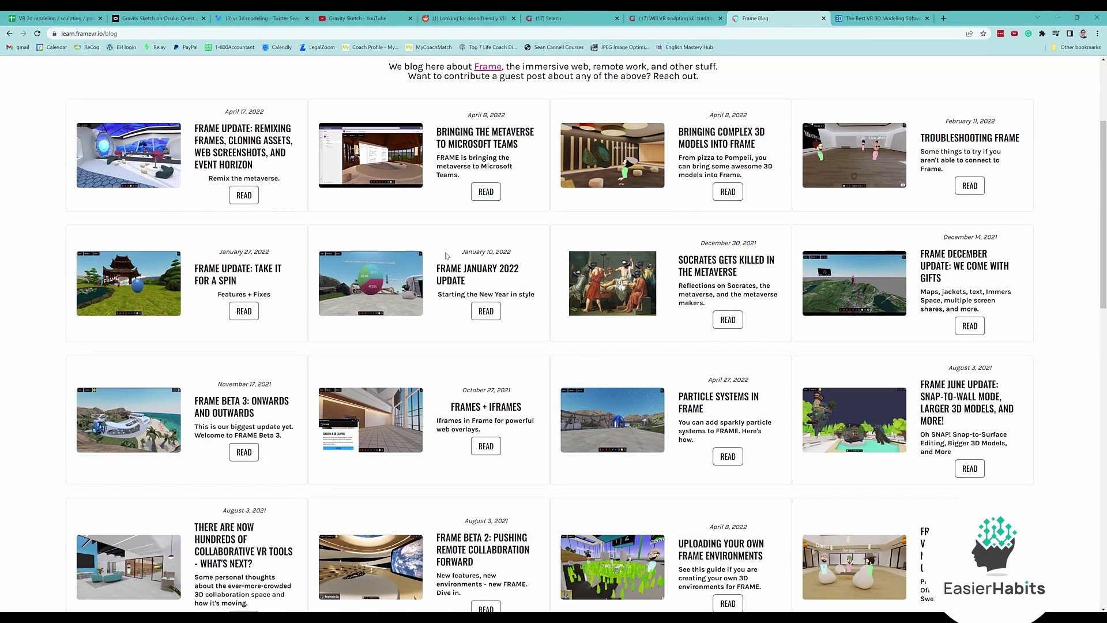
scroll(446, 254, up, 4)
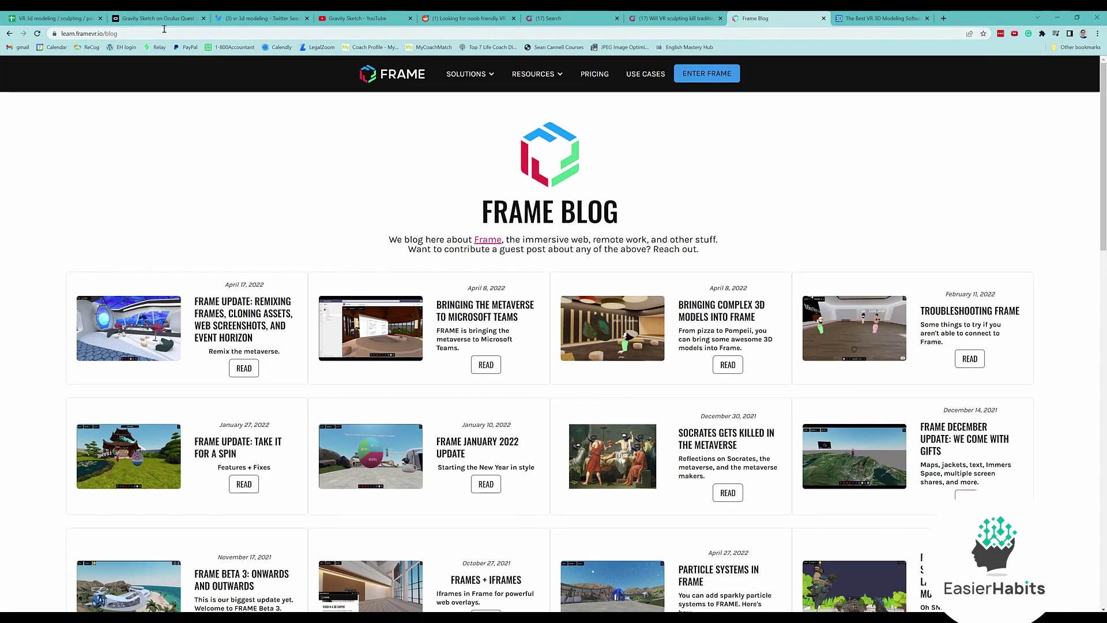
Step: Copy the Frame blog's web address and record it in the Blogs sheet, with "Frame Blog" in A2 and the link in B2
click(162, 32)
key(ctrl+c)
click(35, 18)
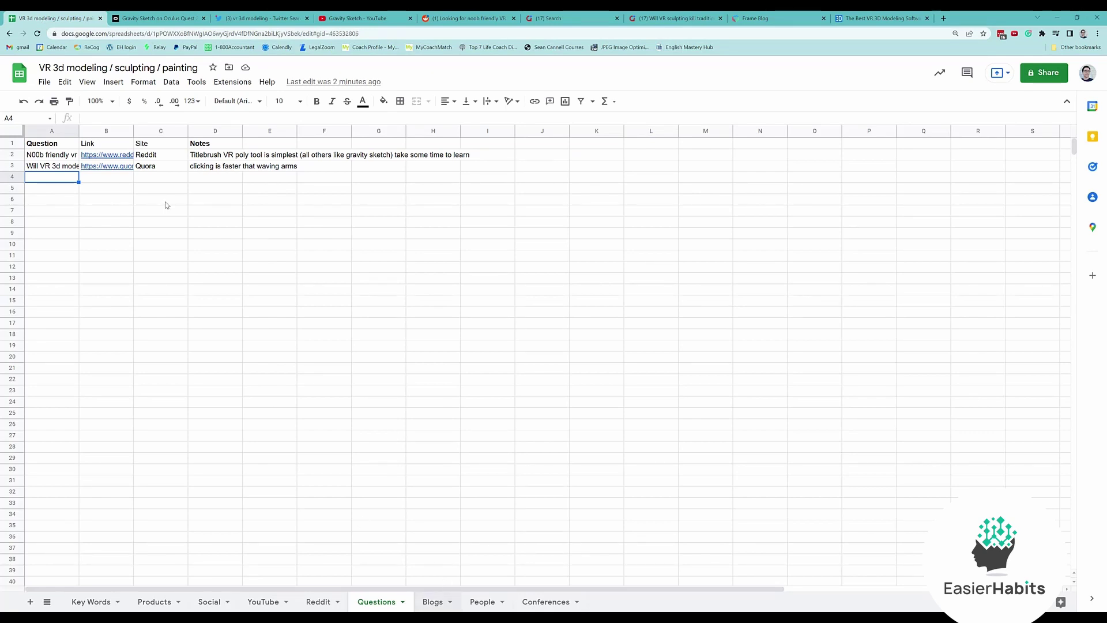
key(ctrl+Page_Down)
double_click(49, 156)
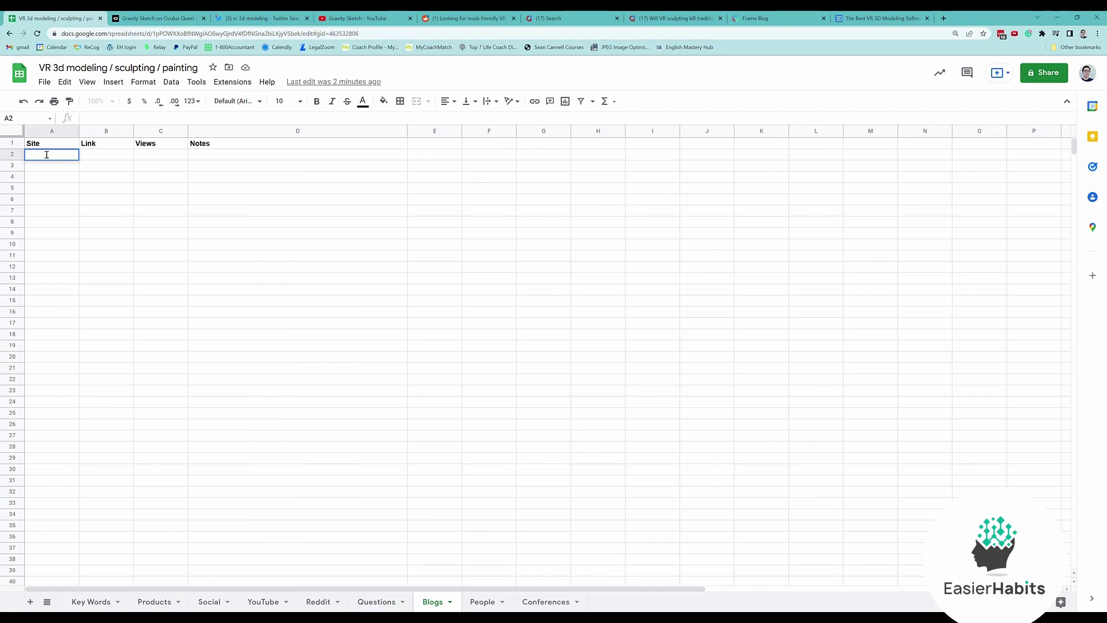
text(Frame Blog)
key(Tab)
key(ctrl+v)
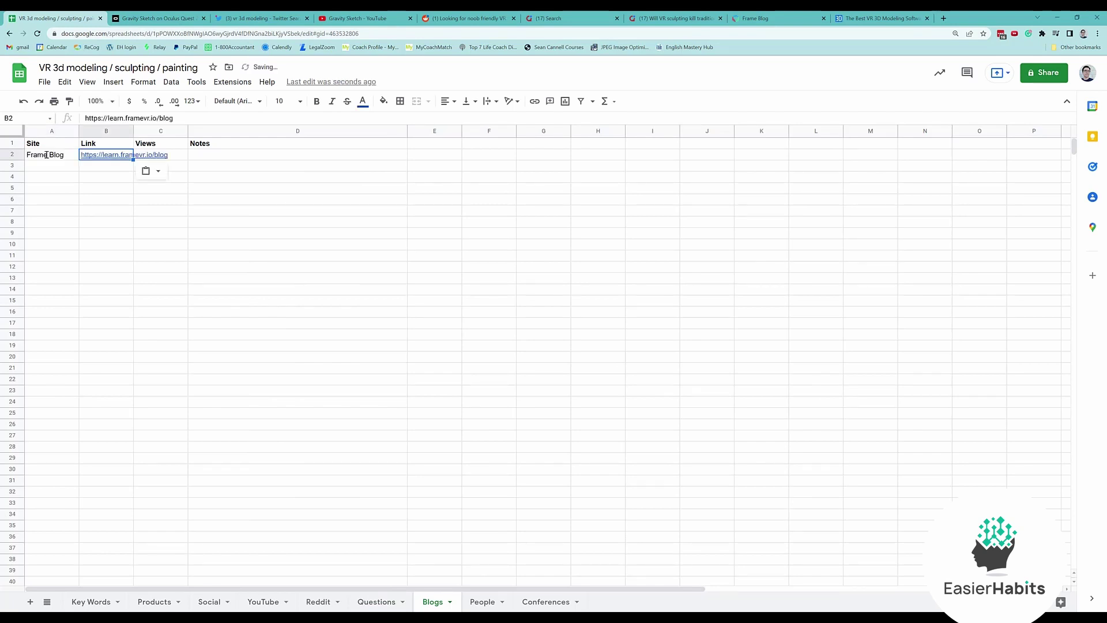
key(Tab)
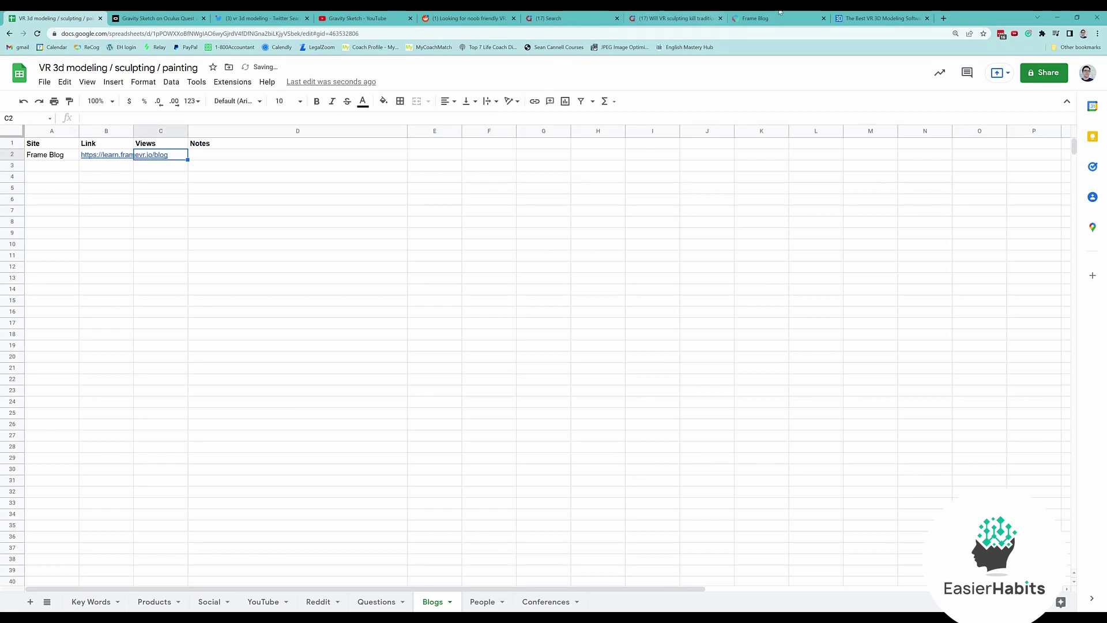
click(870, 18)
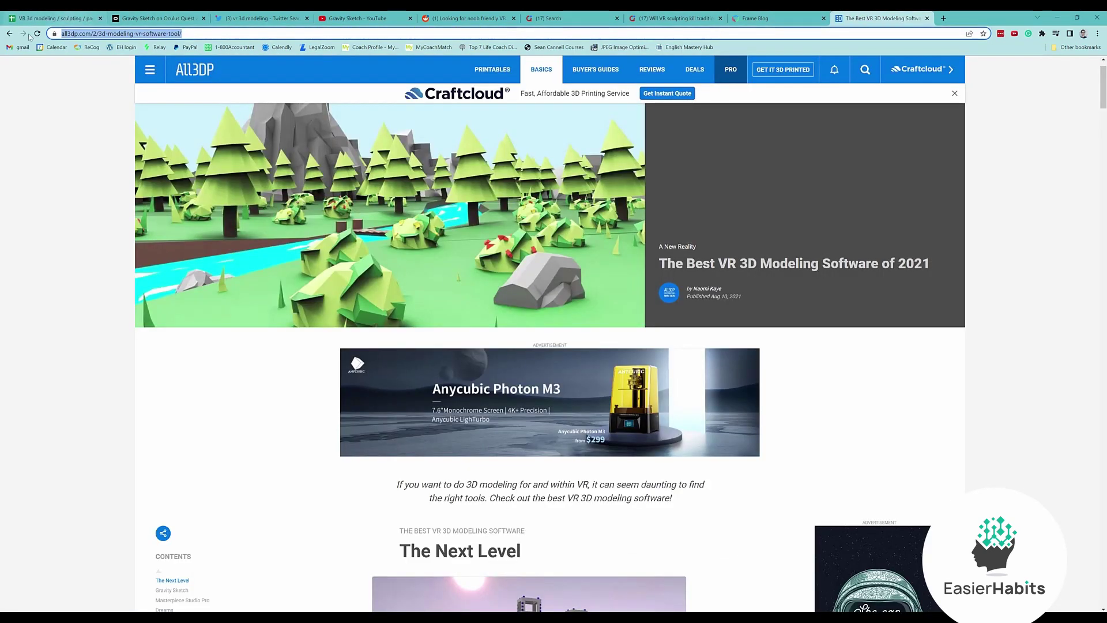
right_click(9, 33)
key(Escape)
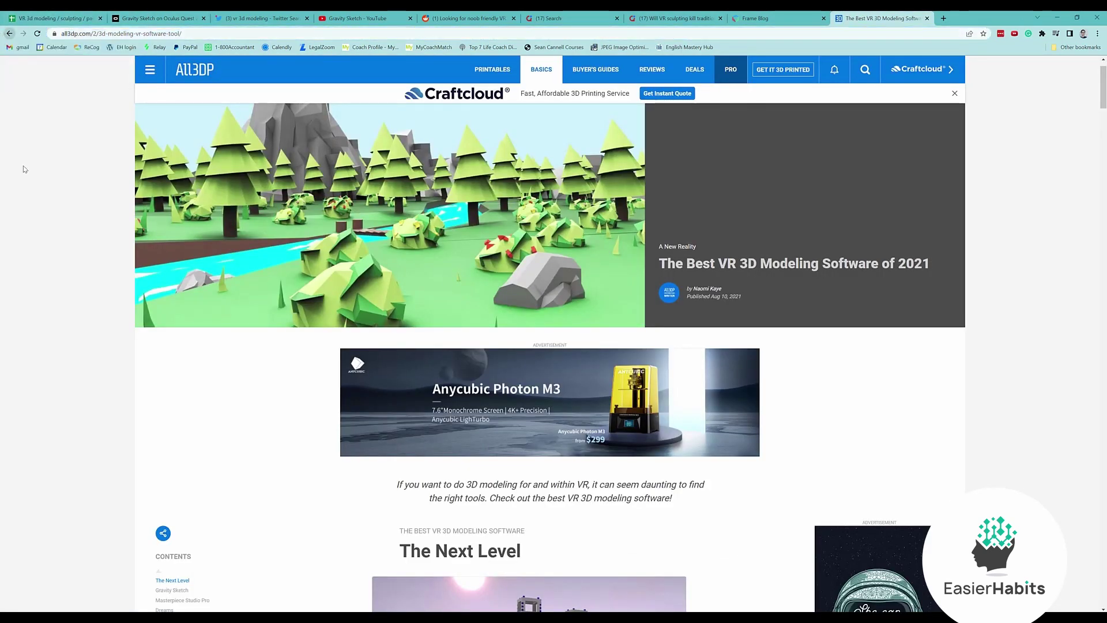
key(ctrl+shift+Tab)
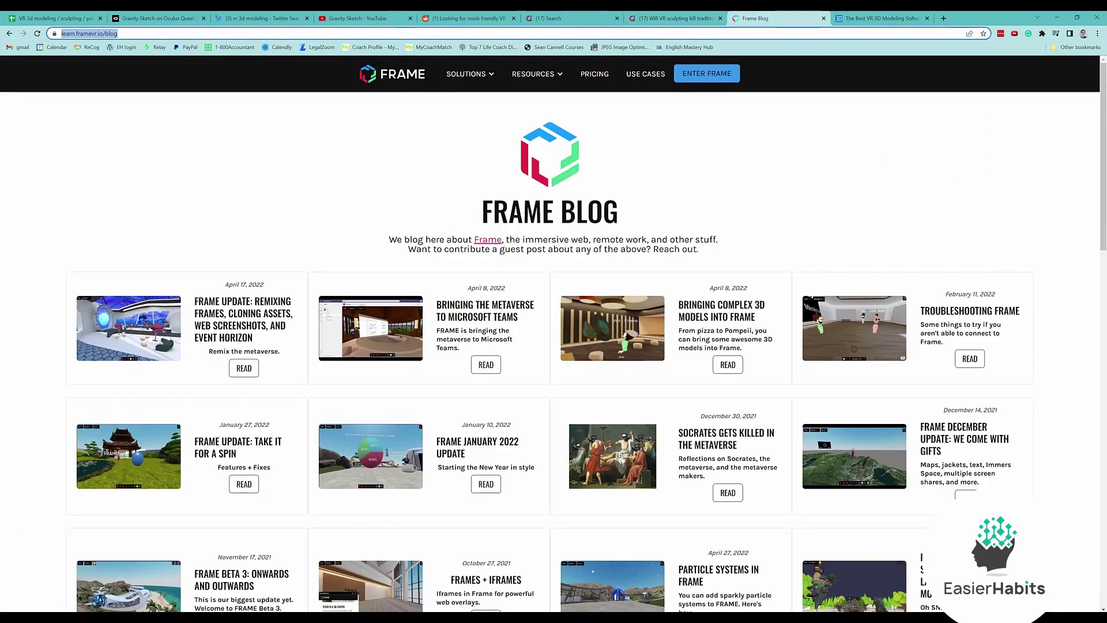
Step: Return to the Google results, open the "Masterpiece VR CEO: 3D modeling in VR is 10x faster" article and copy its web address
click(9, 33)
click(9, 33)
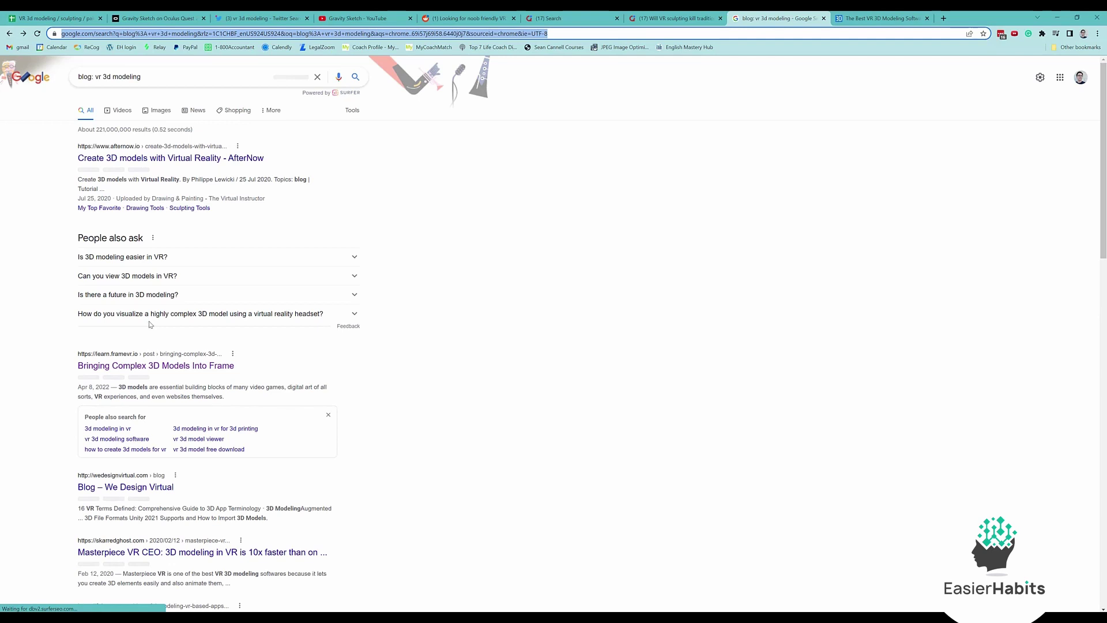
scroll(153, 362, down, 2)
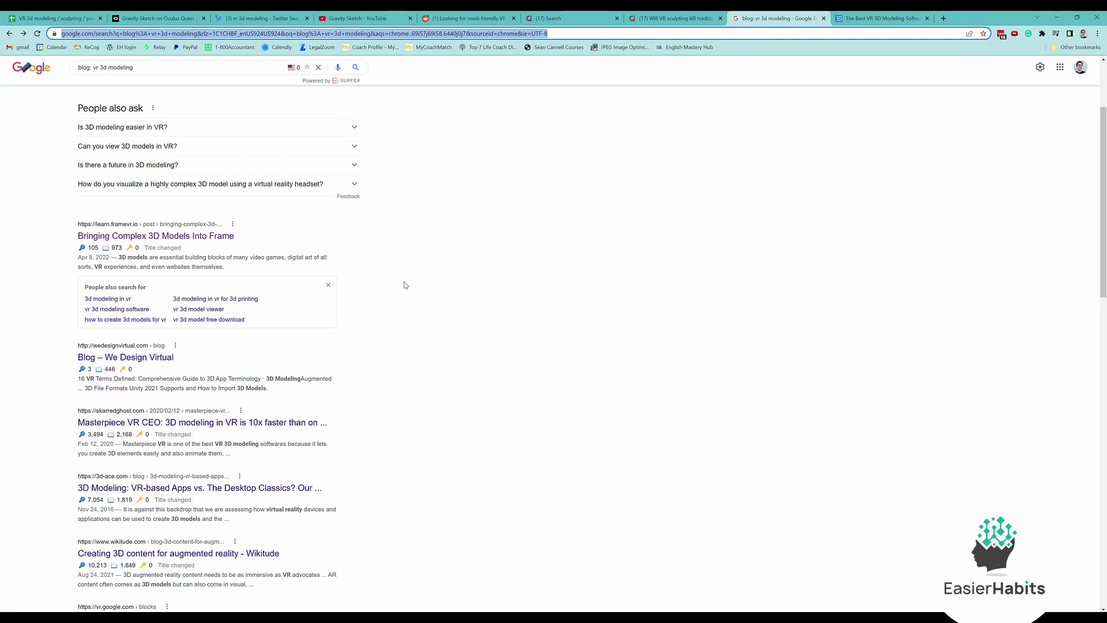
scroll(406, 288, down, 1)
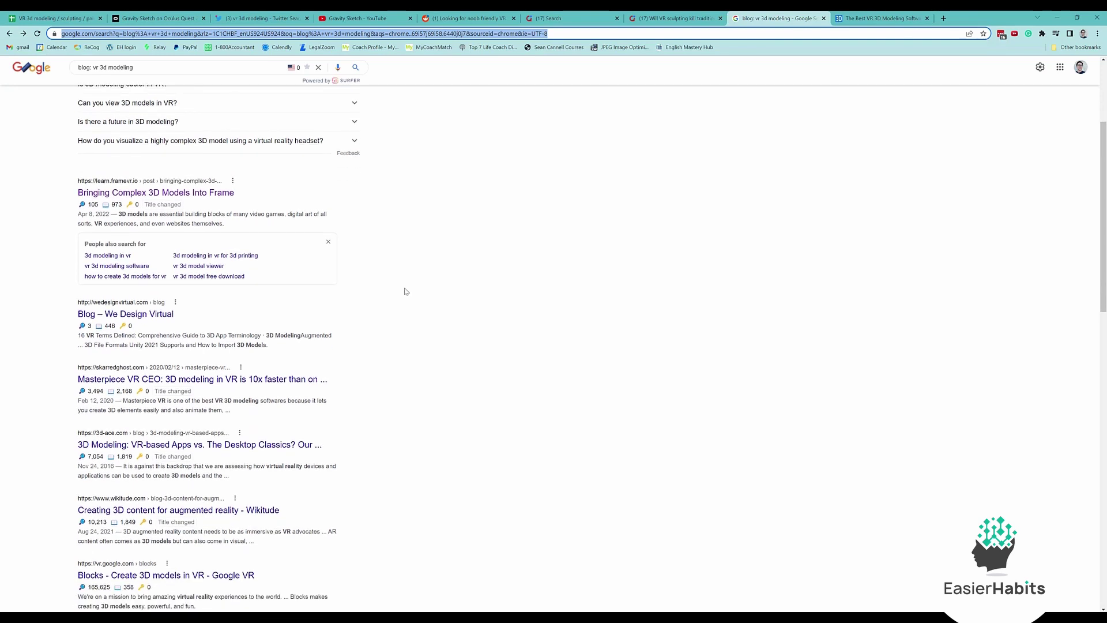
click(259, 383)
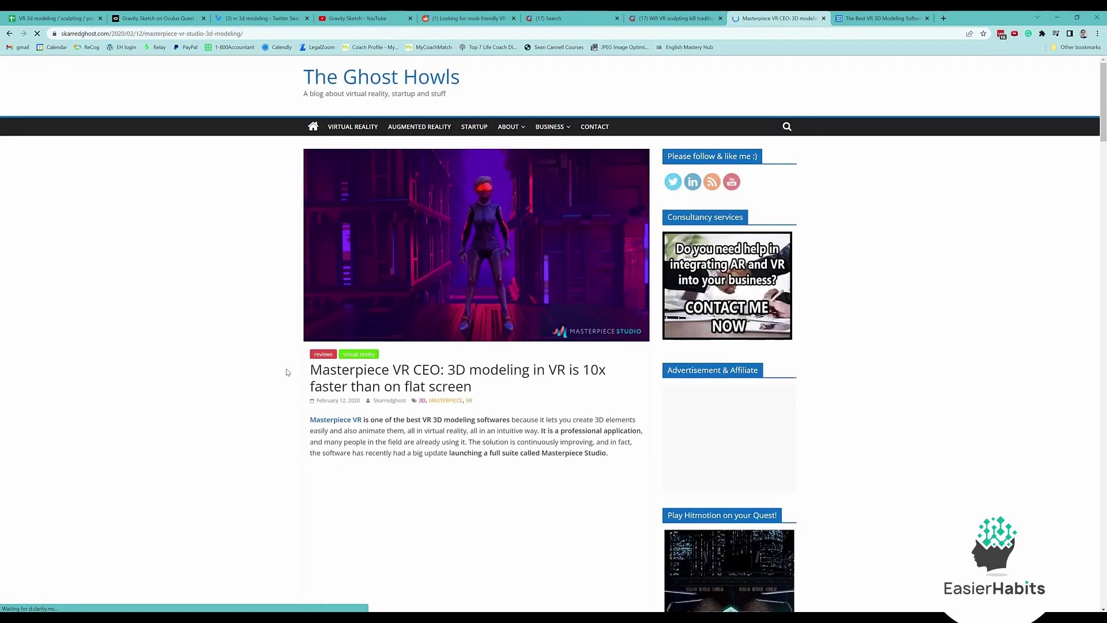
click(258, 36)
key(ctrl+c)
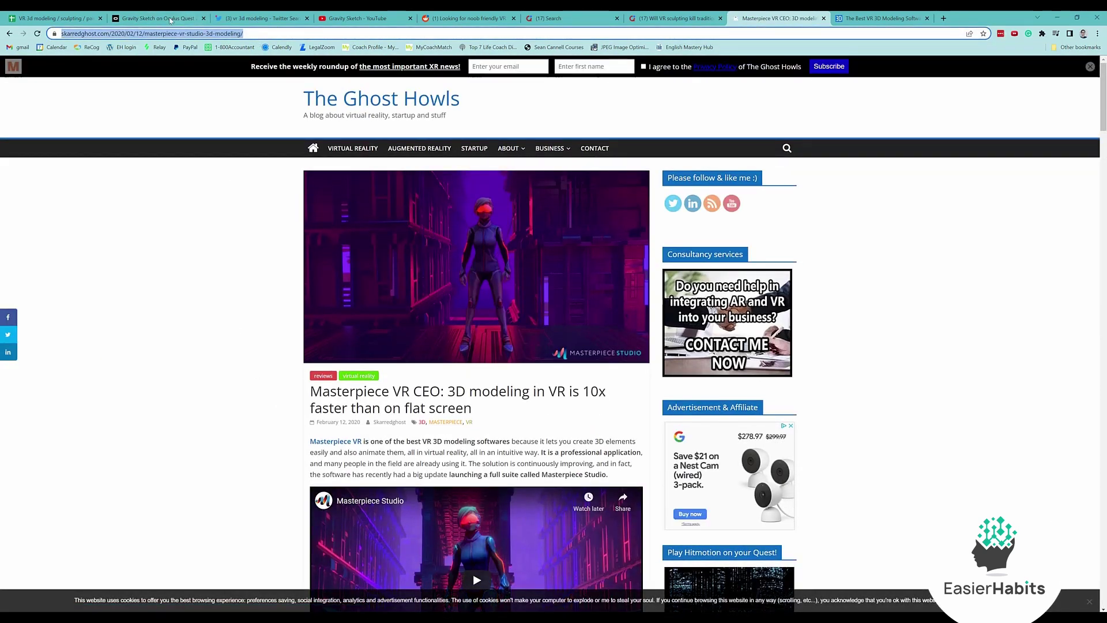
Step: Record the article in the Blogs sheet, with "Skarred Ghost" in A3 and the copied link in B3
click(30, 15)
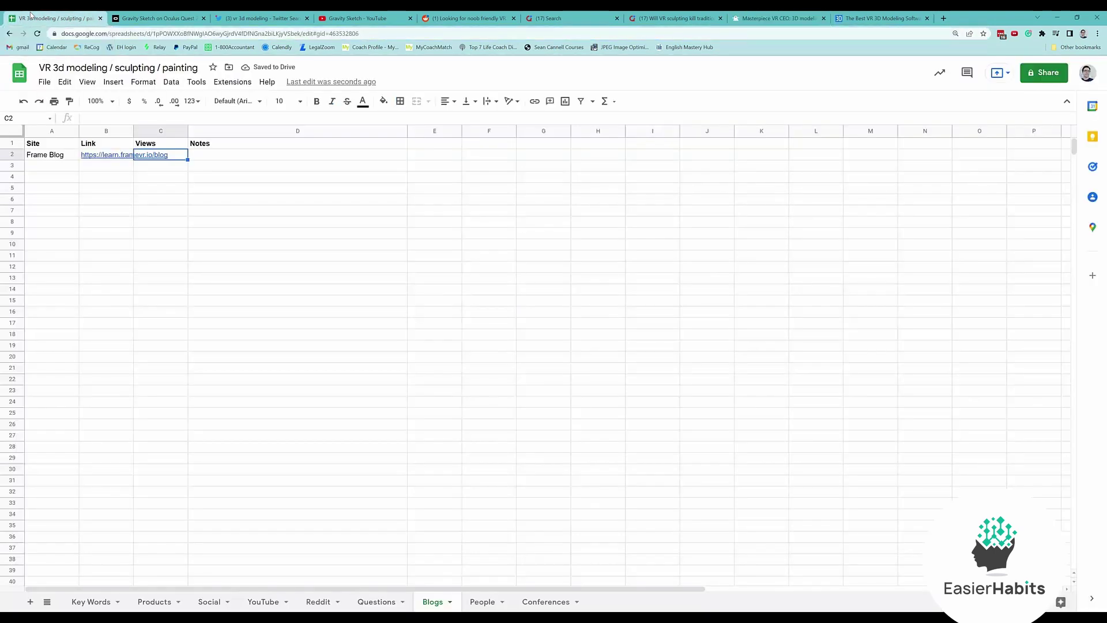
click(35, 169)
text(Ska)
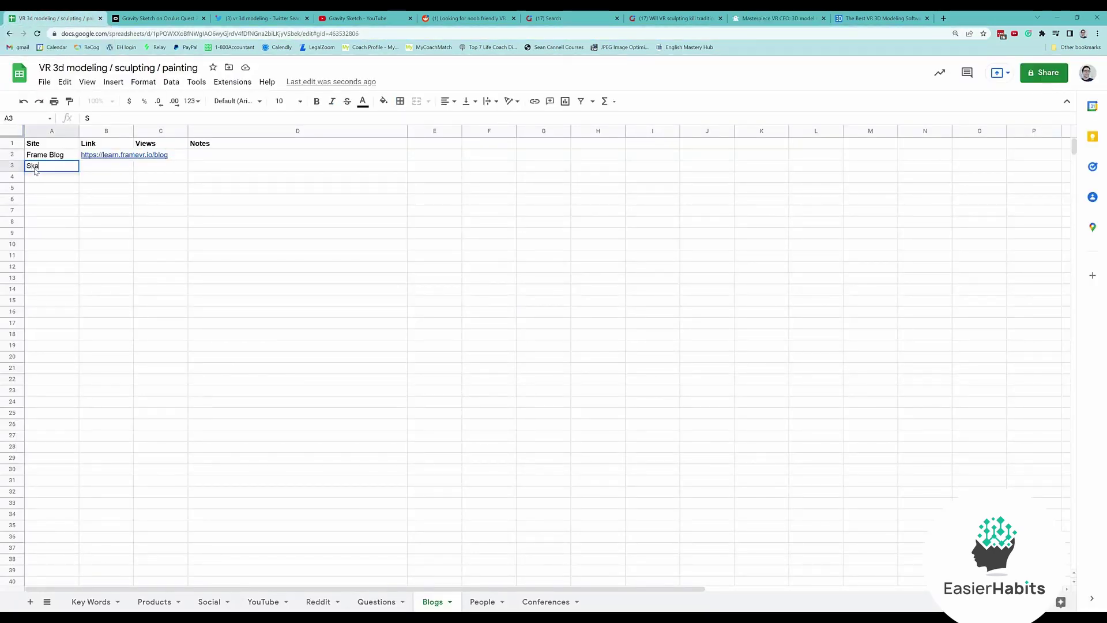
text(rred Ghost)
key(Tab)
key(ctrl+v)
key(Tab)
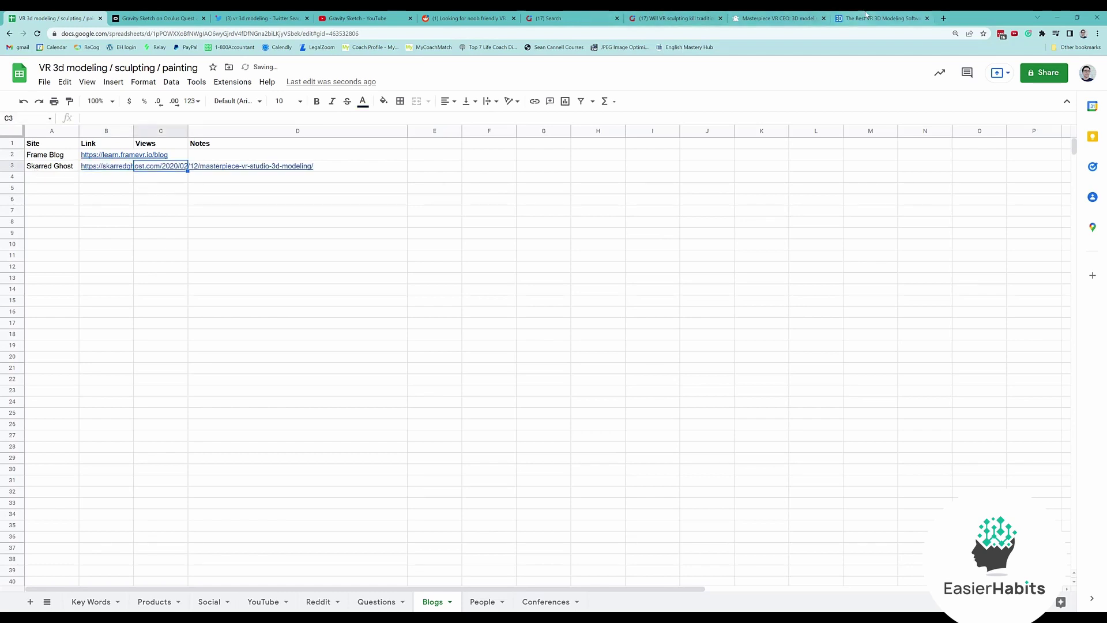
Step: Check the Skarred Ghost traffic figure in the Google results and enter 3494 under Views in C3 of the Blogs sheet
click(767, 17)
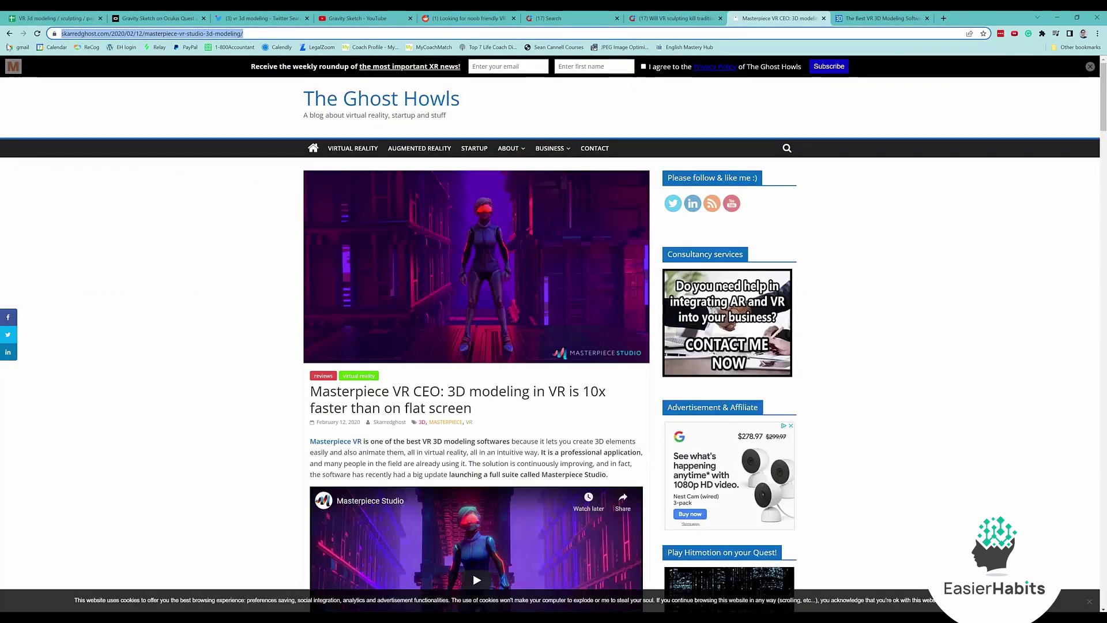
click(10, 33)
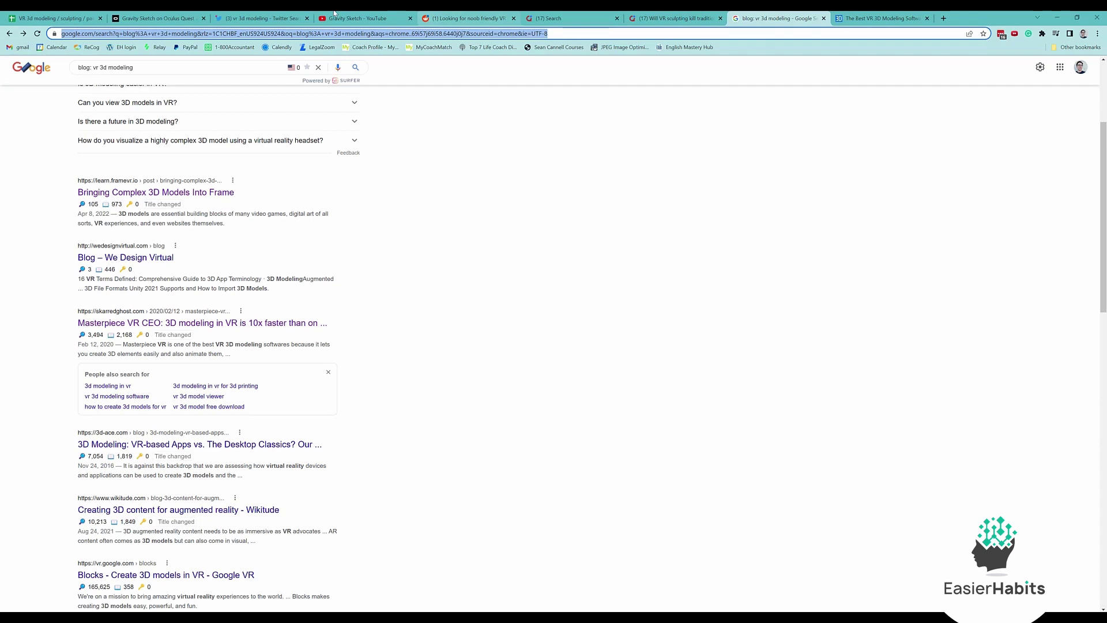
click(386, 22)
click(464, 18)
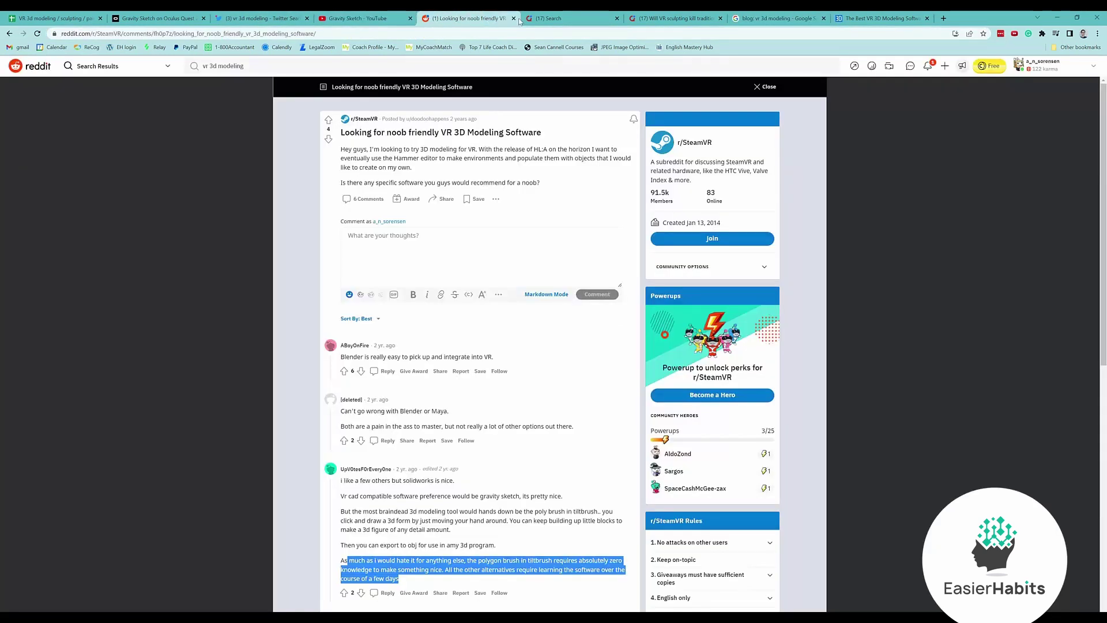
click(67, 16)
text(3494)
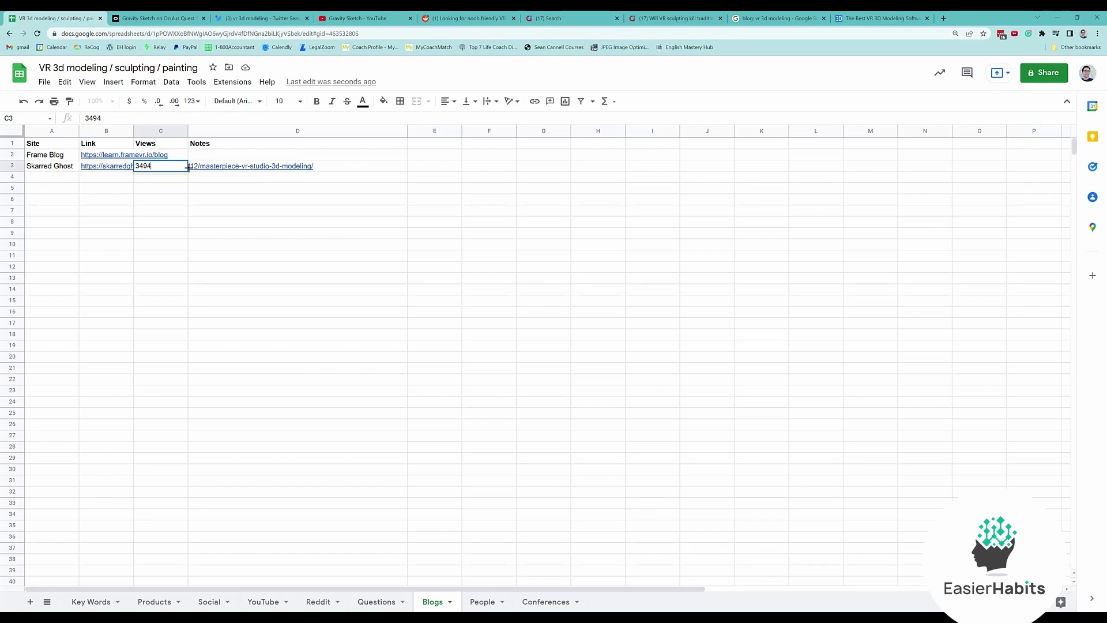
Step: Add the note "CEO VR arguing 3d modeling is faster VR" for the Skarred Ghost entry in D3
click(190, 167)
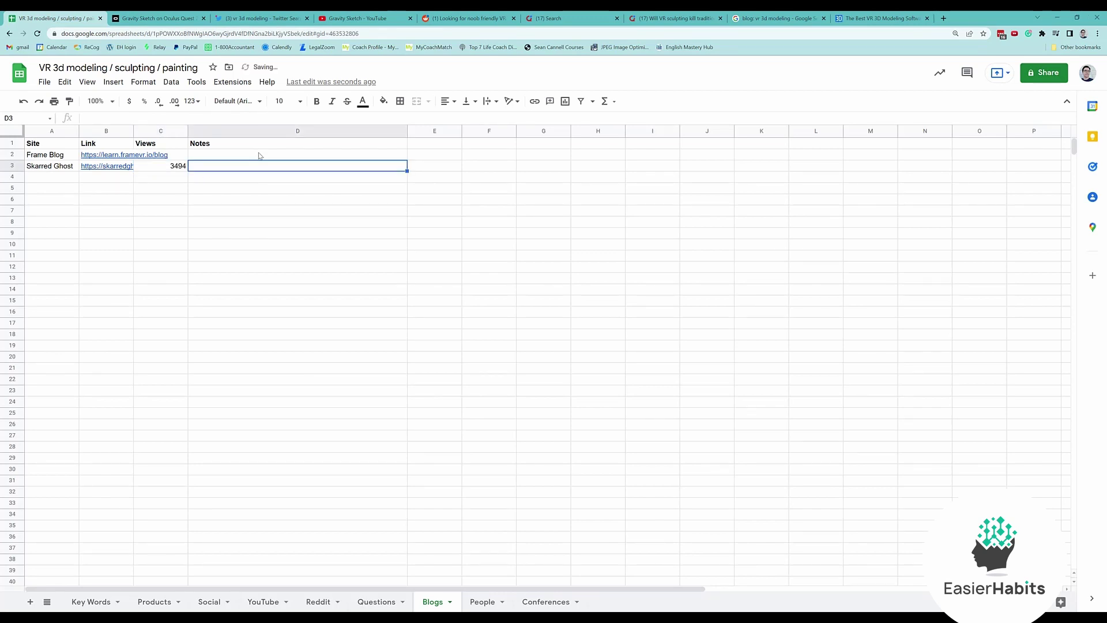
text(CEO BV)
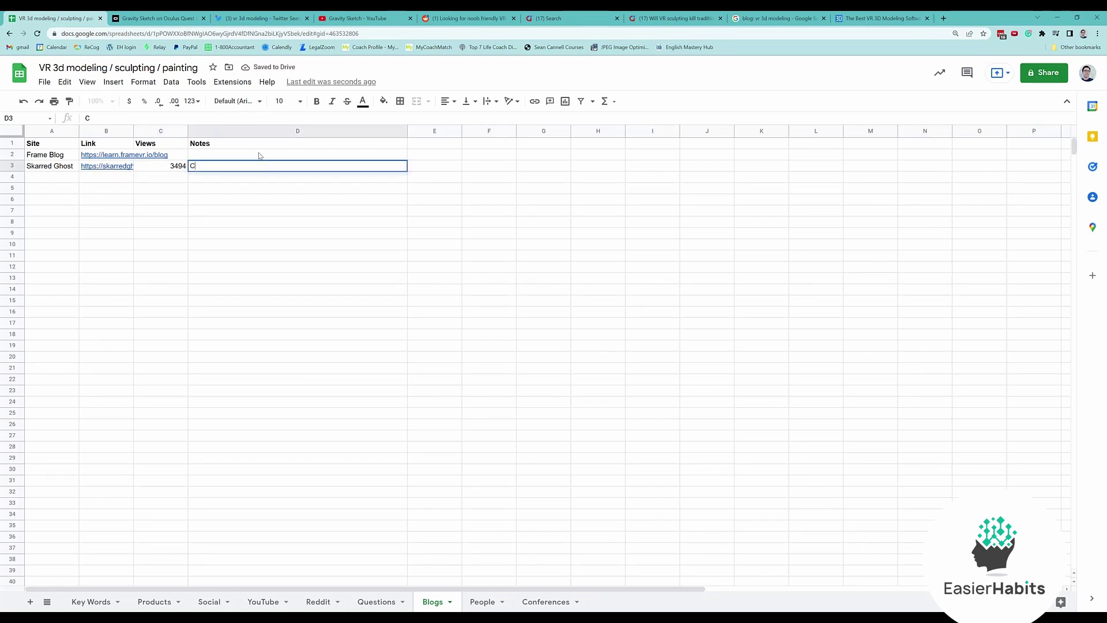
key(BackSpace)
key(BackSpace)
text(VR arguing 3d modeling is)
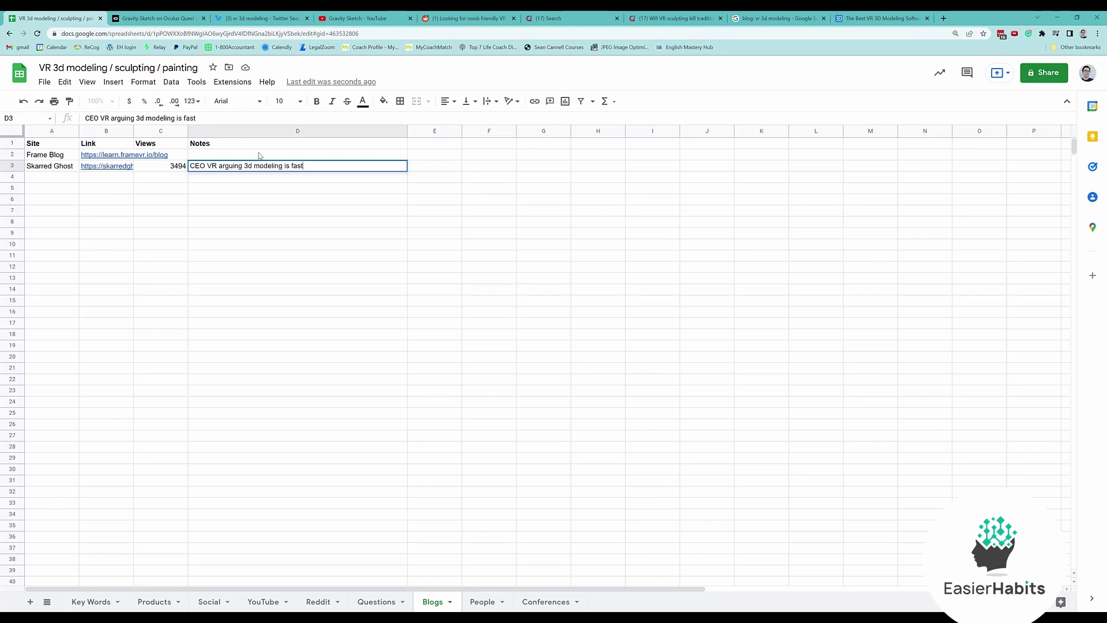
text( faster VR)
click(256, 189)
Step: Fit the Link column to its contents and narrow it so the long article link is partly cut off
double_click(133, 131)
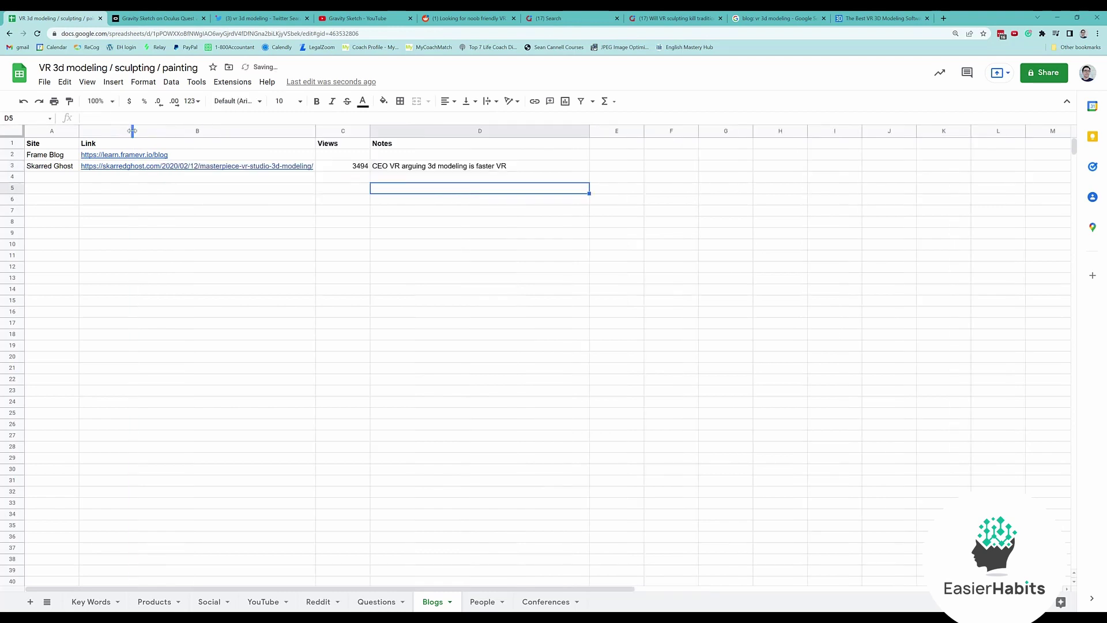
click(310, 131)
drag(315, 130, 221, 131)
click(346, 275)
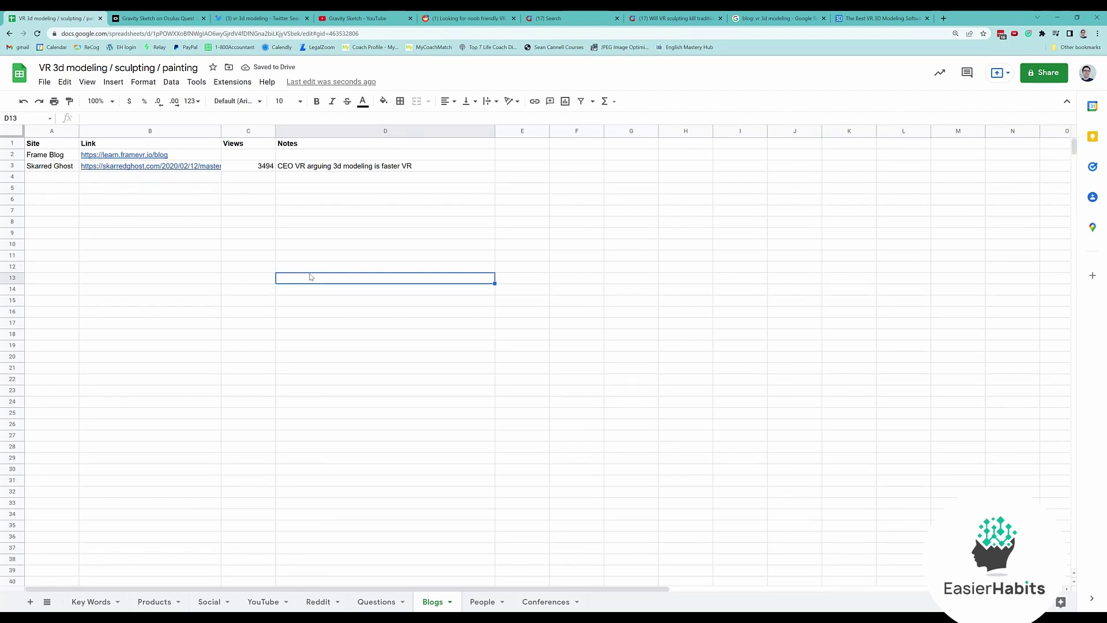
click(883, 18)
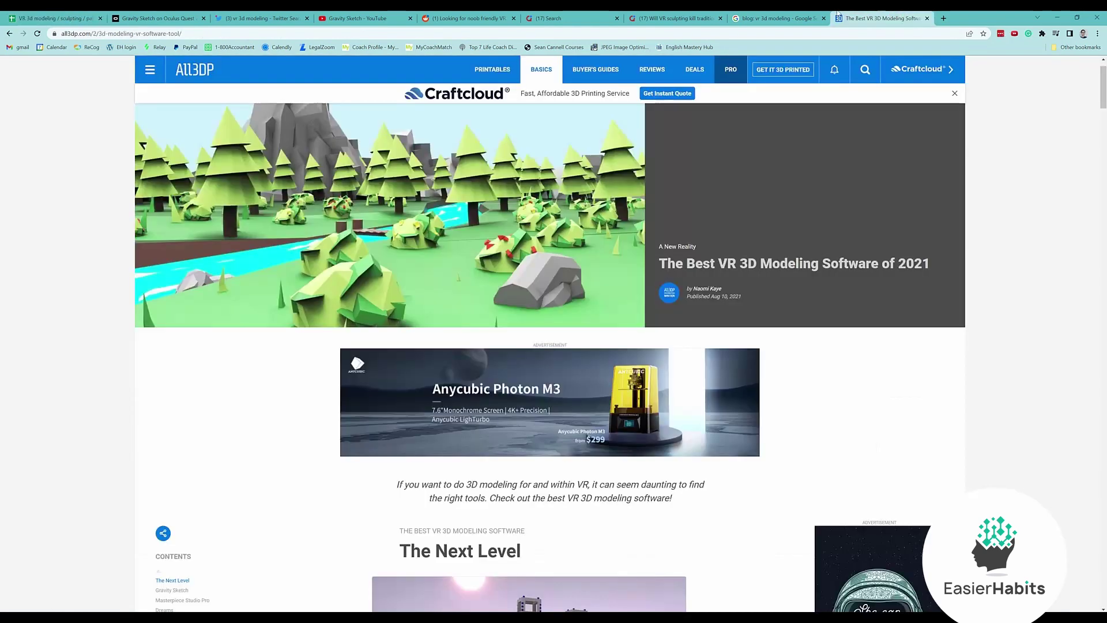
click(782, 15)
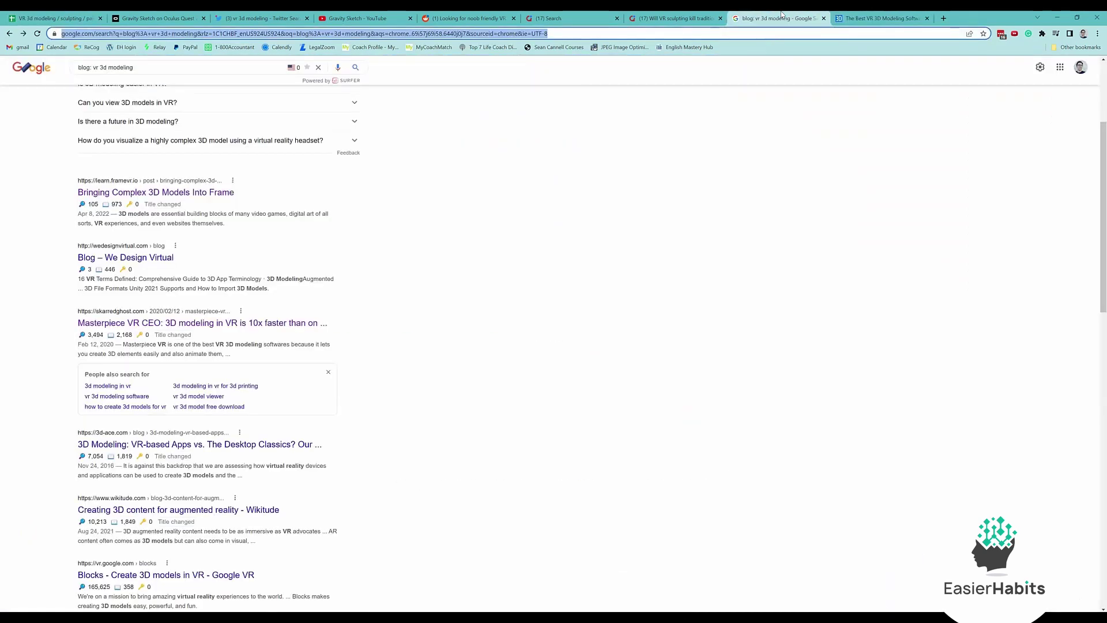
click(664, 18)
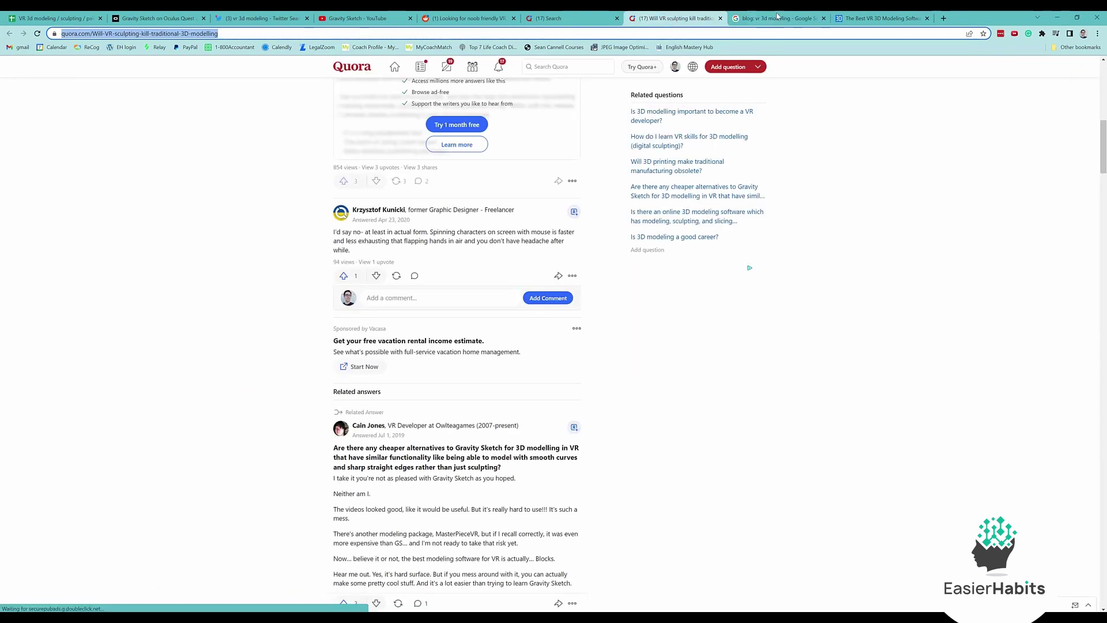
click(778, 15)
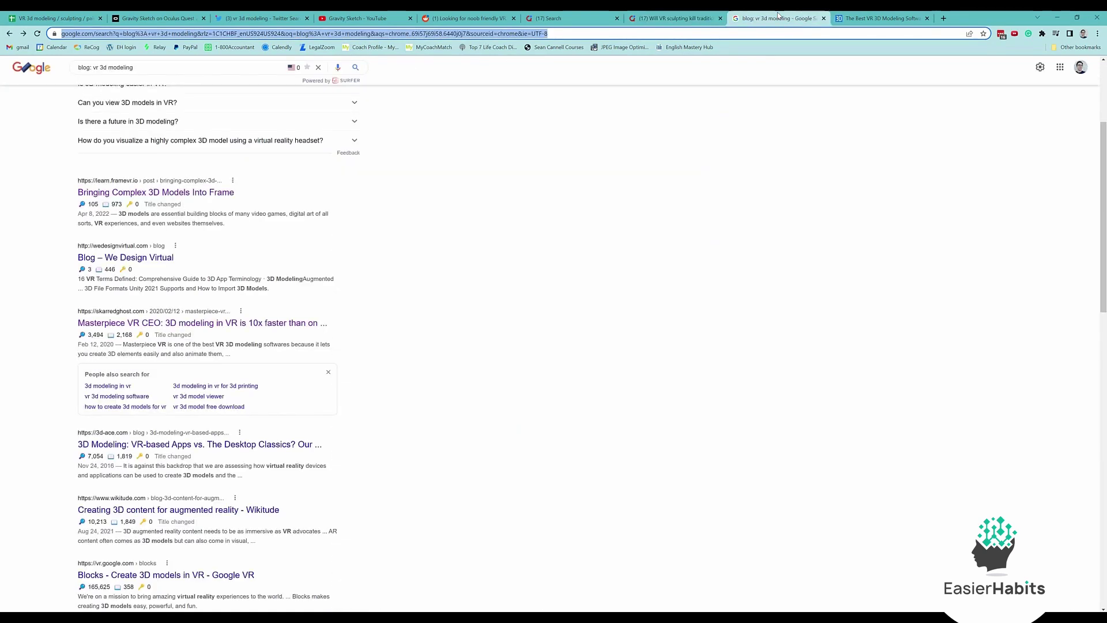
click(151, 323)
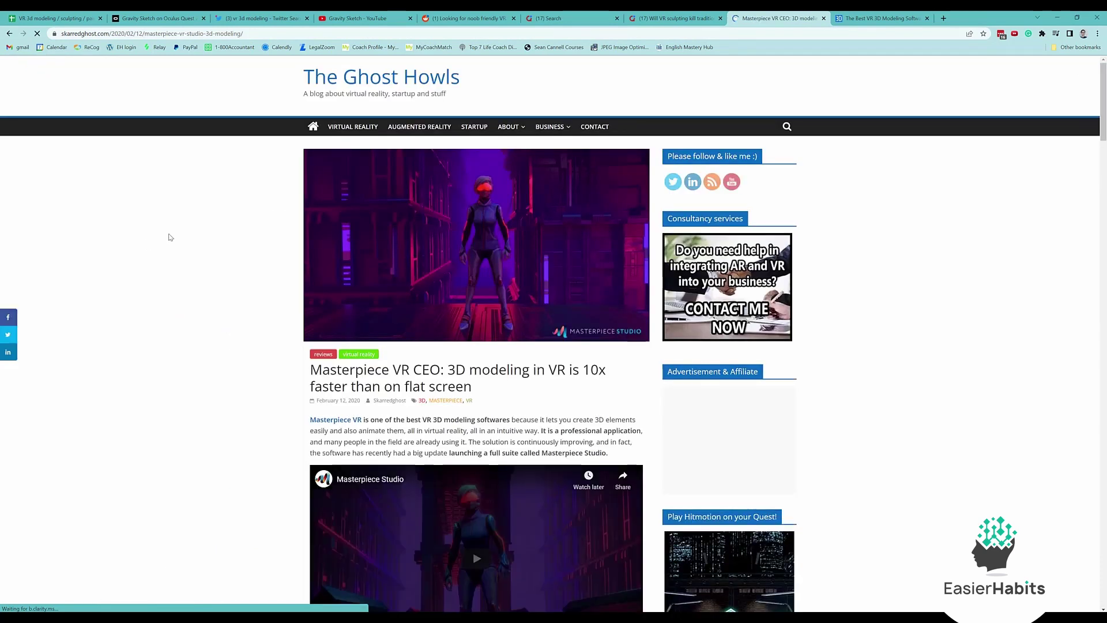
click(36, 14)
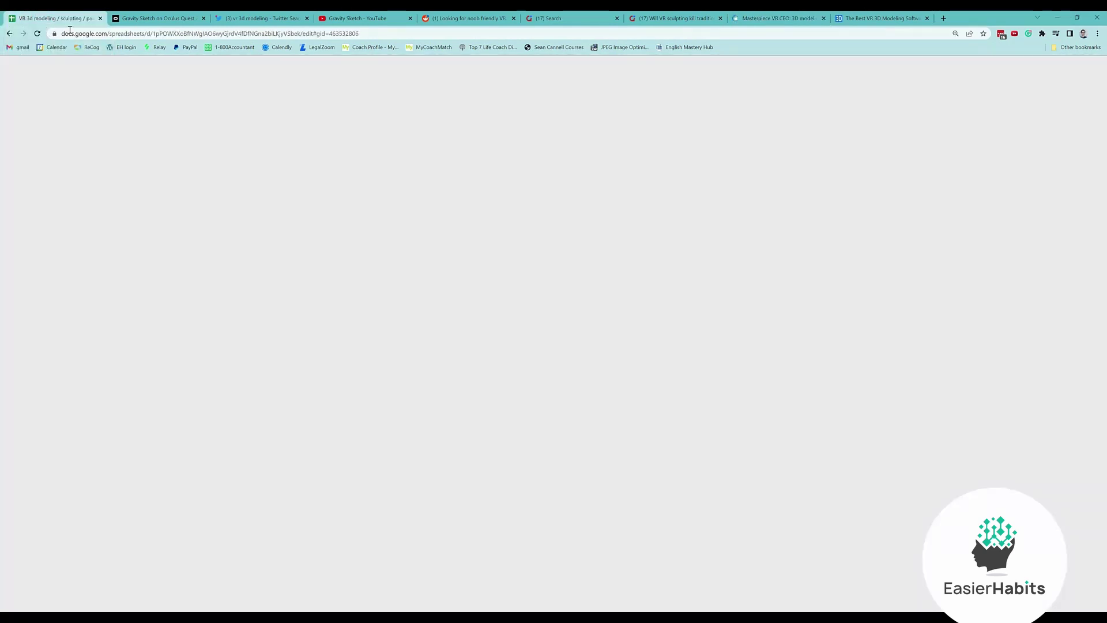
Step: Go back to the "blog: vr 3d modeling" Google results and insert "best" before "vr" in the search query
click(778, 18)
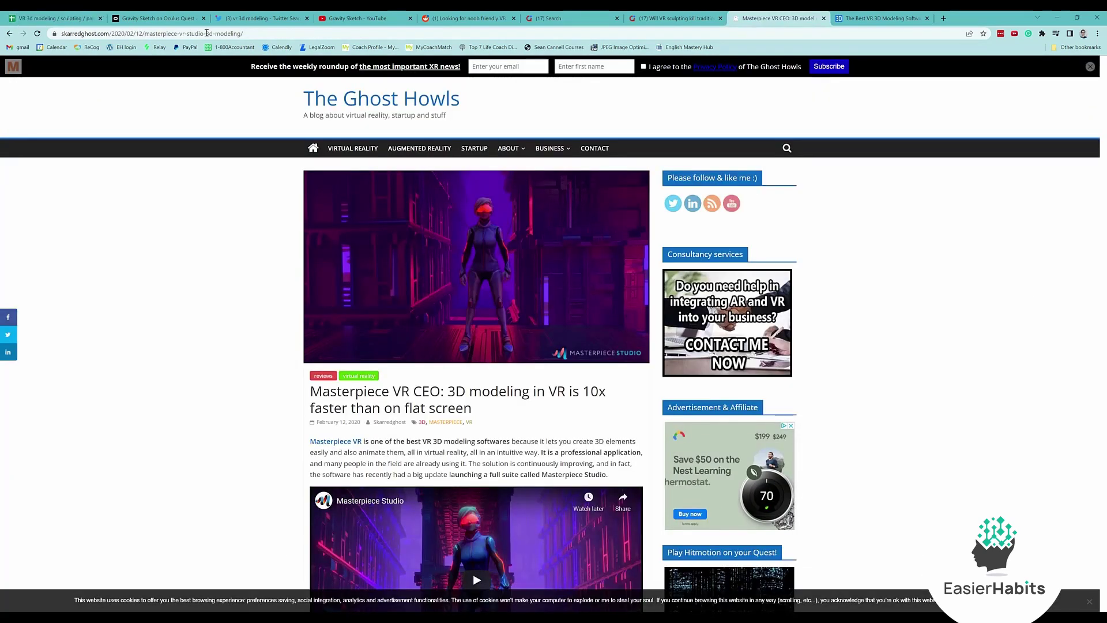
key(alt+Left)
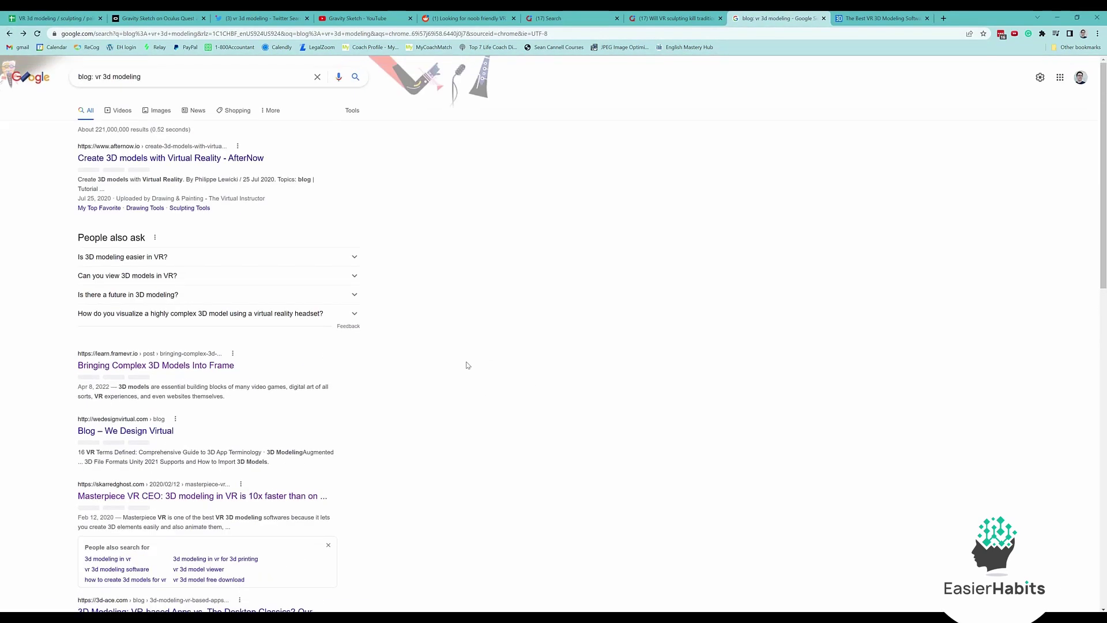
drag(168, 77, 90, 91)
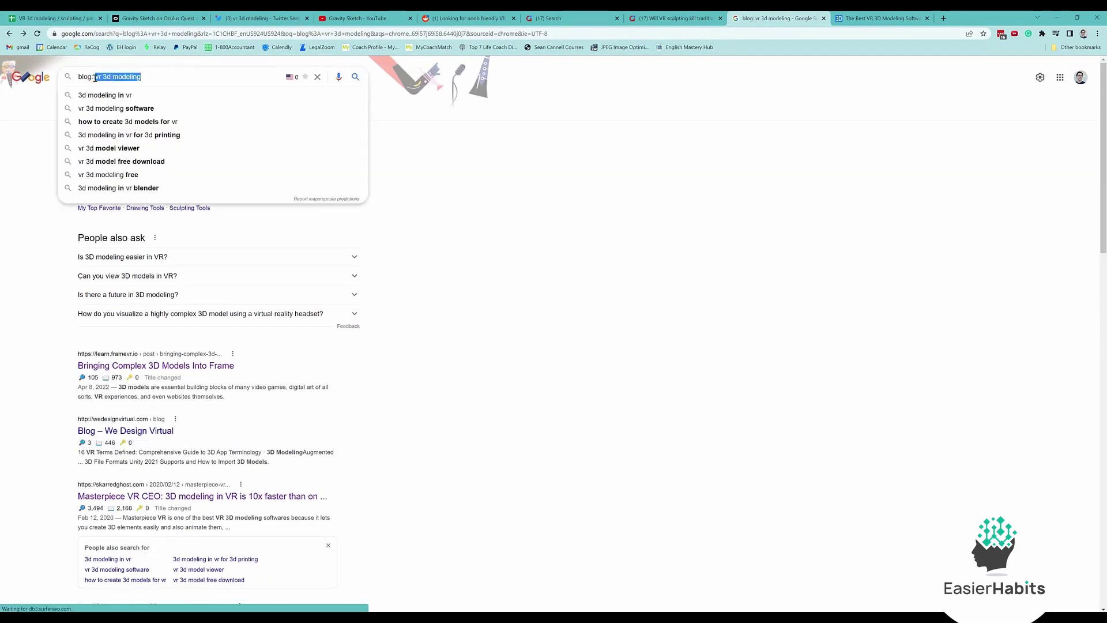
click(98, 77)
text(b)
key(BackSpace)
key(Left)
text(best)
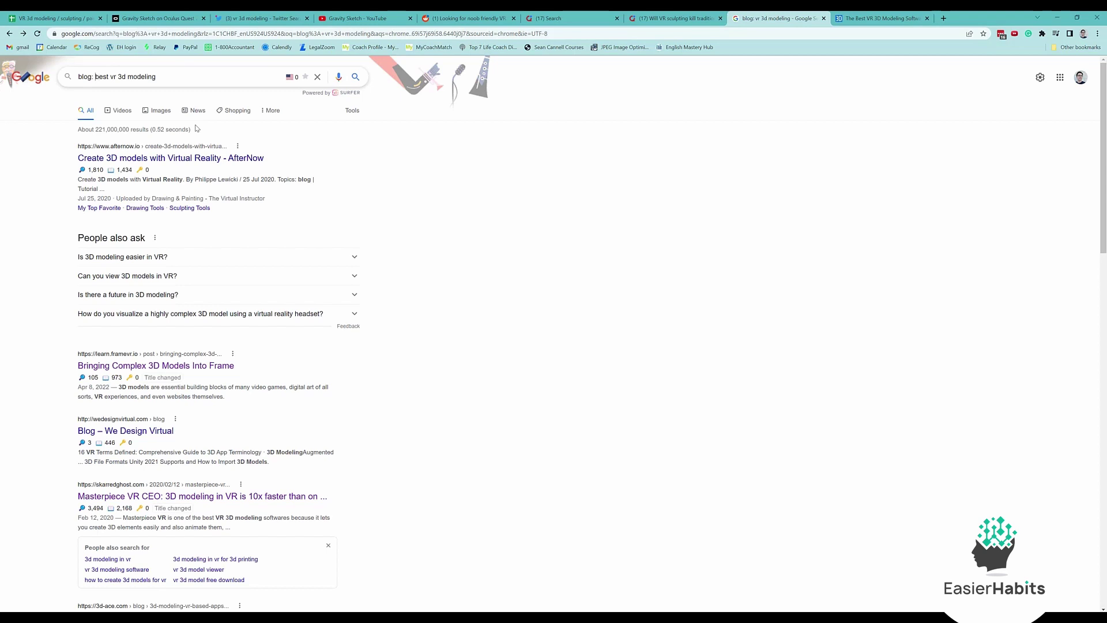
Step: Remove the "blog:" prefix, add "blog" at the end and search Google for "best vr 3d modeling blog"
key(BackSpace)
key(BackSpace)
key(BackSpace)
key(BackSpace)
key(BackSpace)
key(BackSpace)
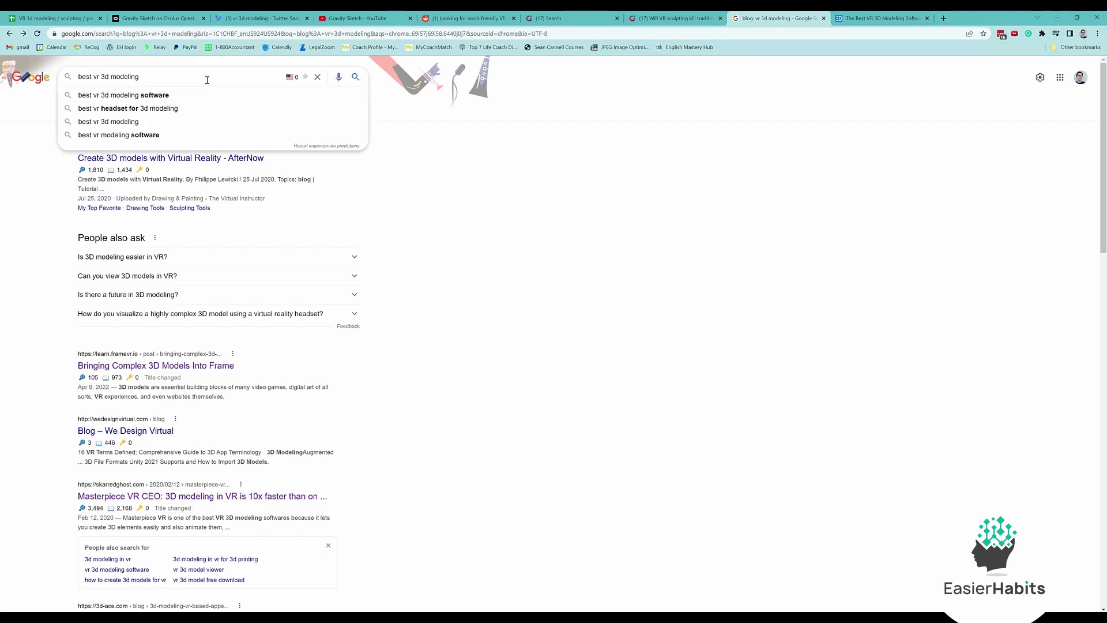
text(blog)
key(Return)
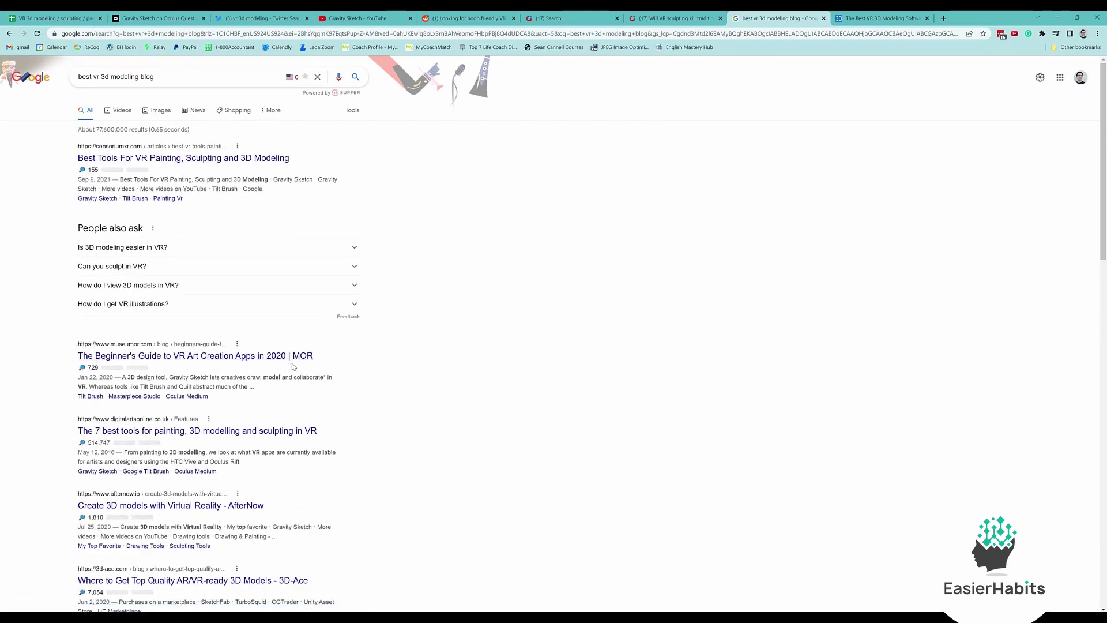
Step: Look through the Google results for "best vr 3d modeling blog" for more relevant blogs and return to the Blogs sheet
scroll(229, 349, down, 2)
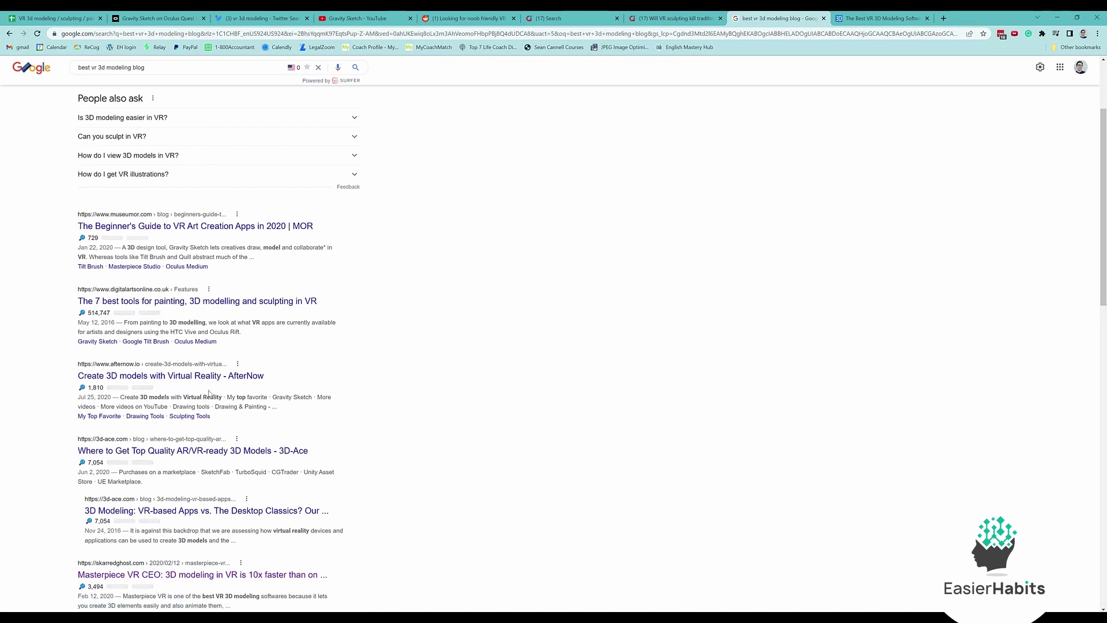
scroll(243, 420, down, 2)
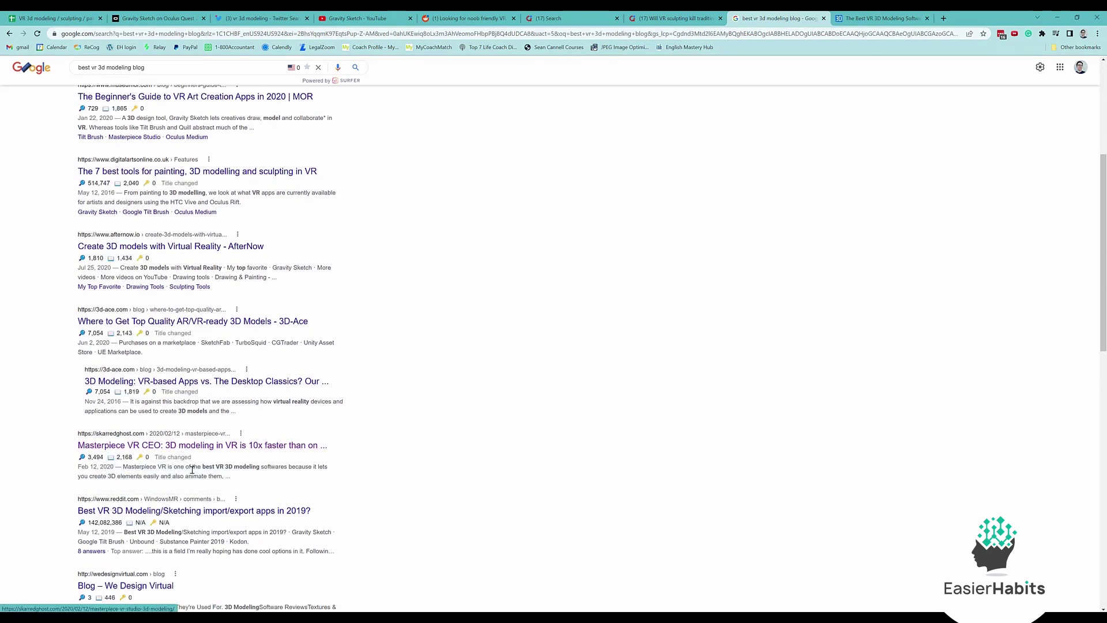
scroll(199, 451, down, 1)
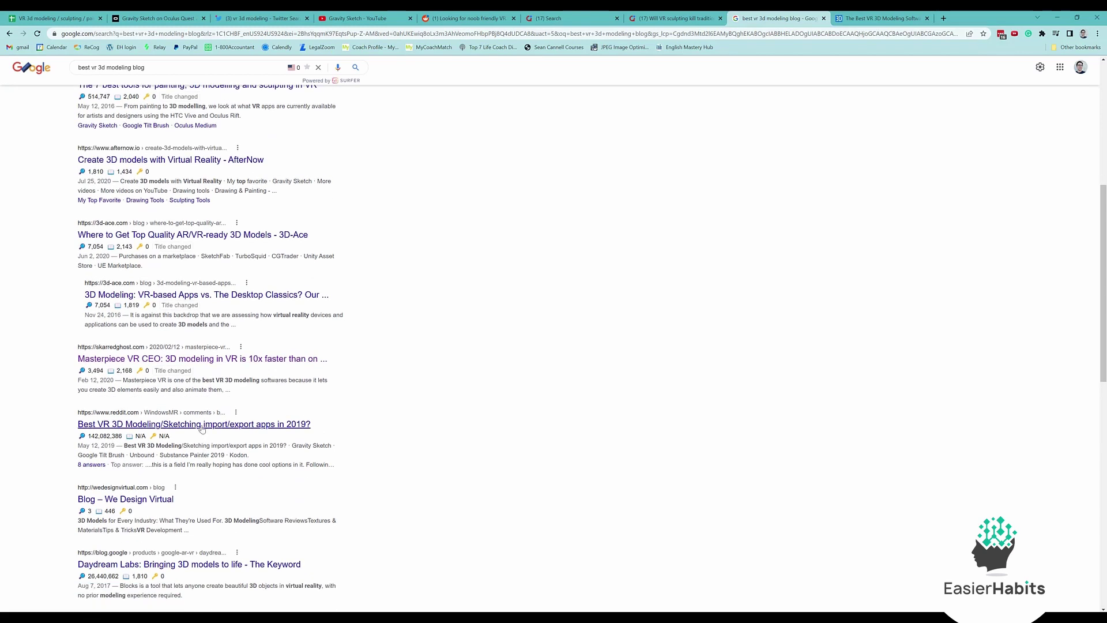
scroll(194, 445, down, 1)
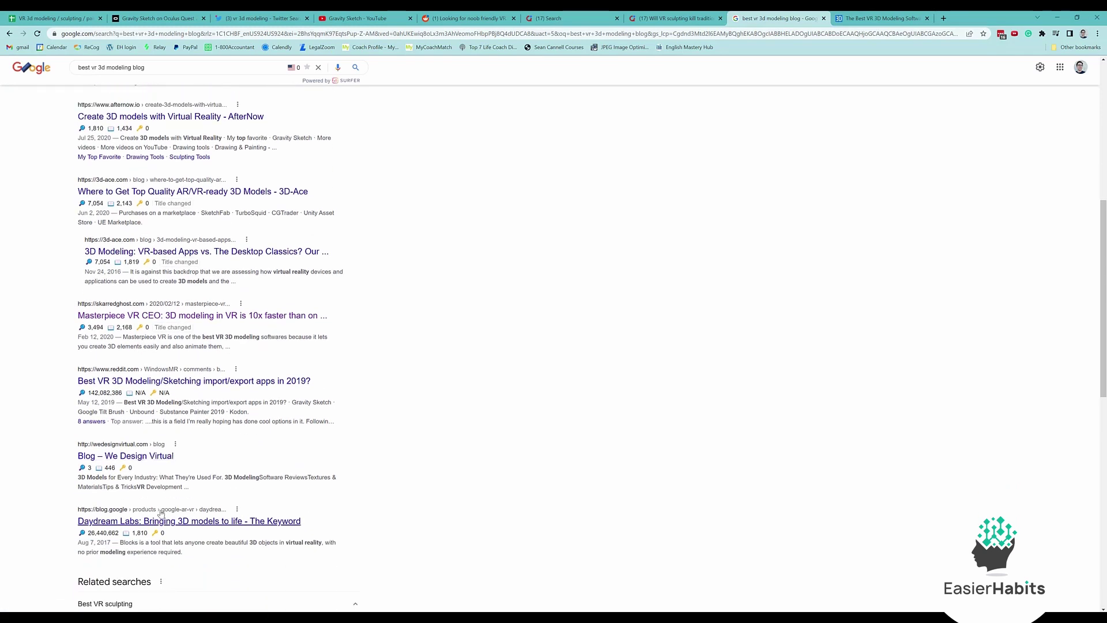
scroll(378, 415, down, 3)
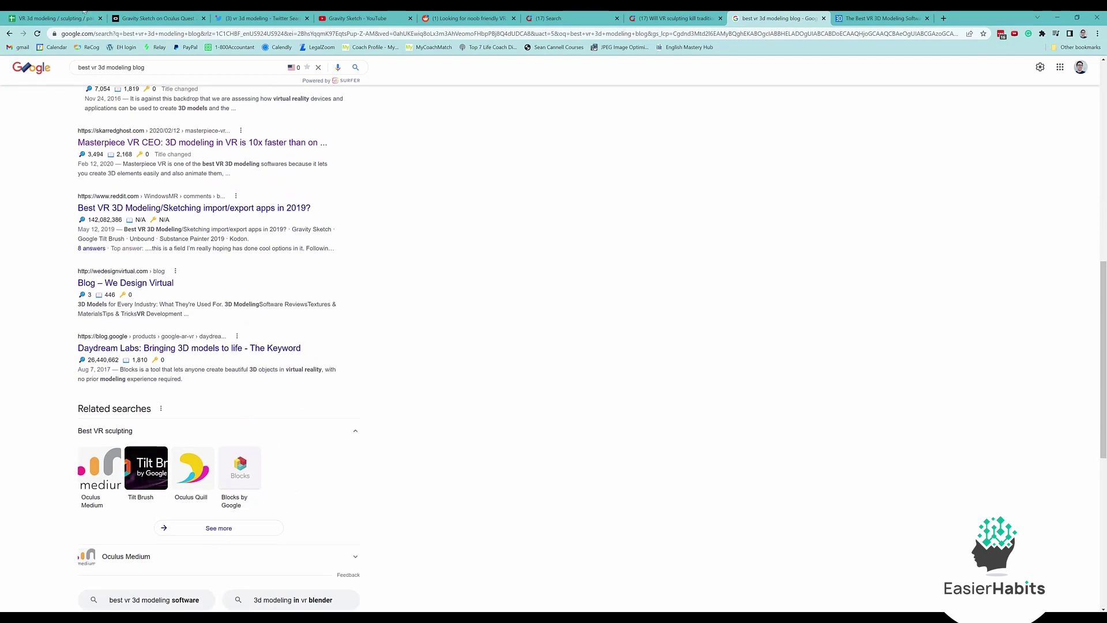
click(125, 18)
click(59, 17)
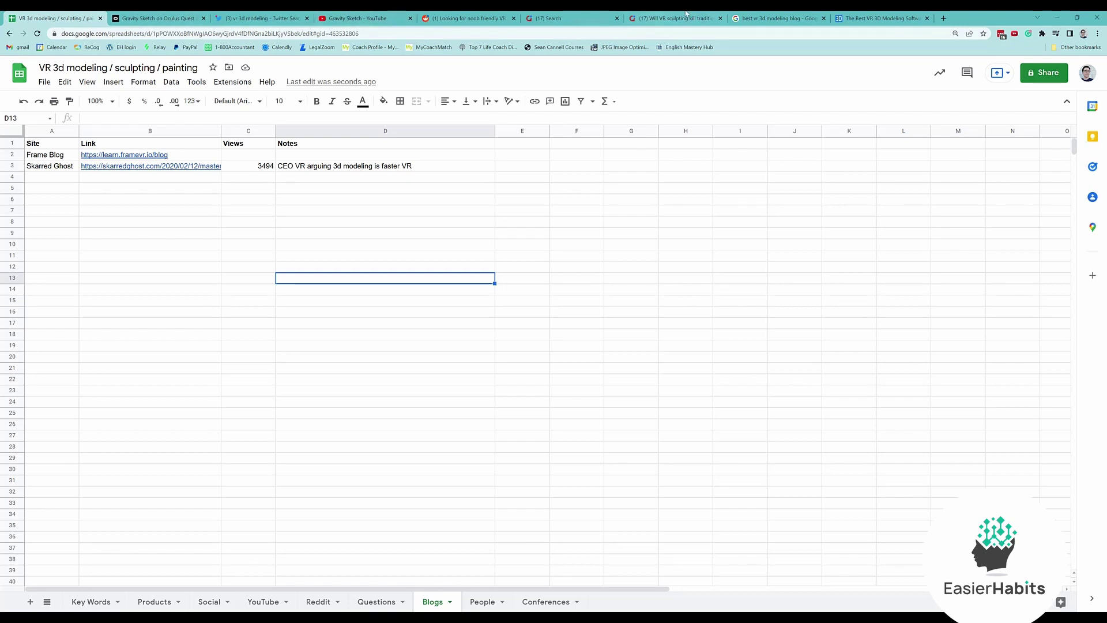
Step: Recheck the Google results for "best vr 3d modeling blog" up to the first result and return to the Blogs sheet
click(772, 17)
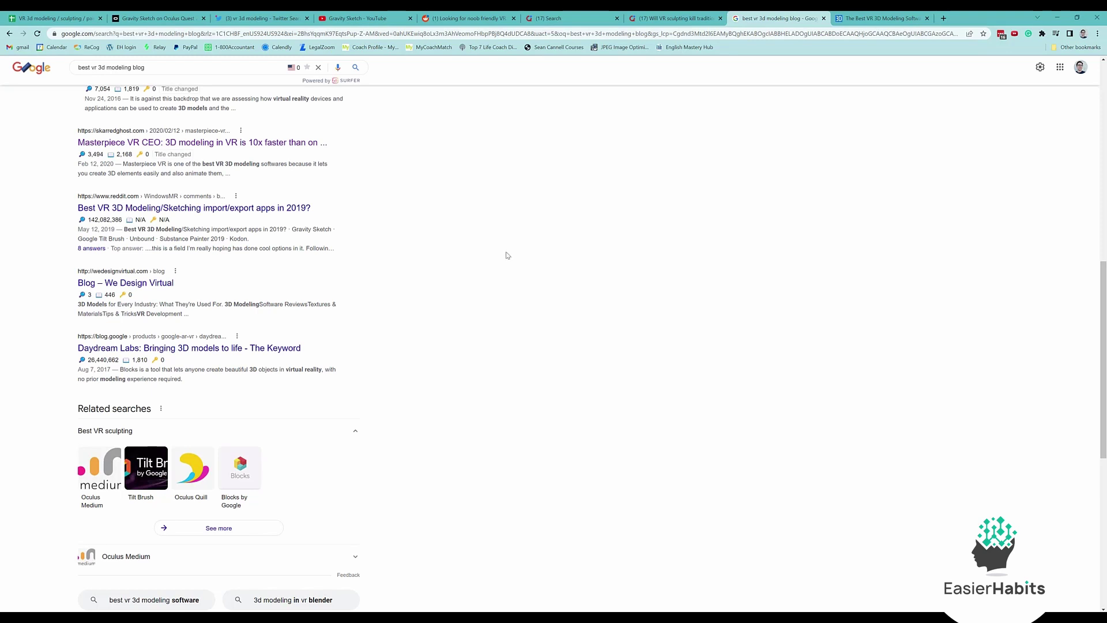
scroll(546, 259, up, 12)
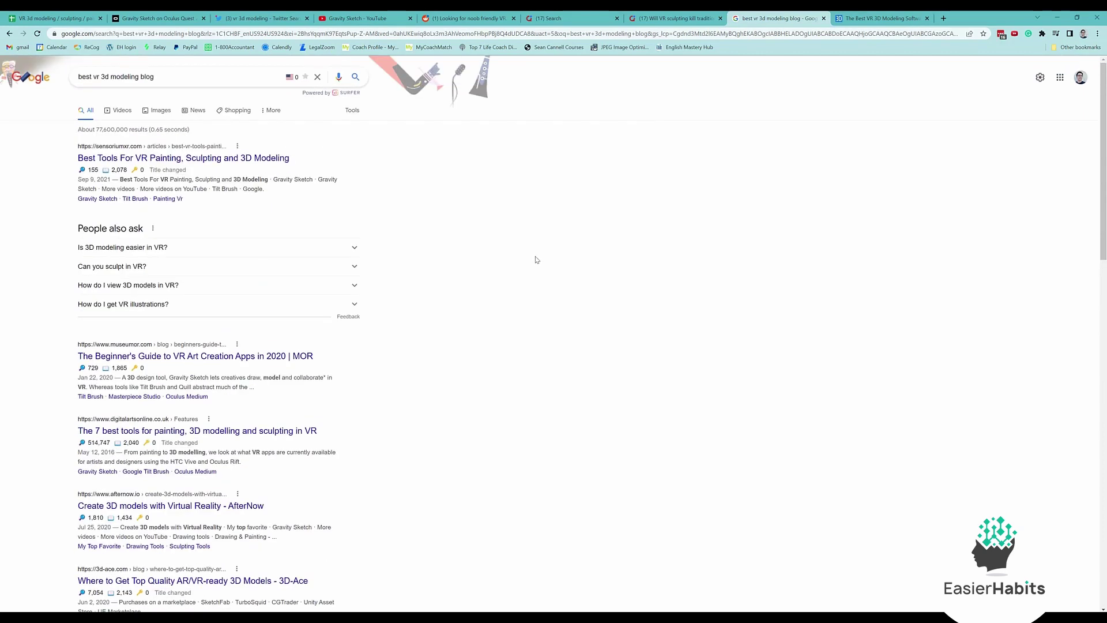
click(55, 18)
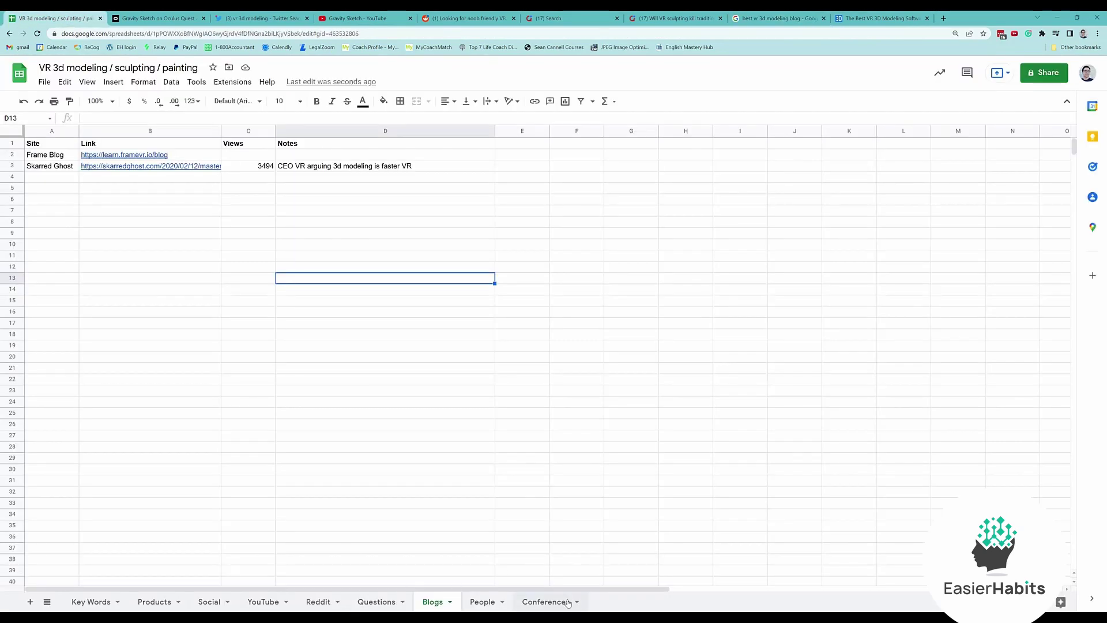
Step: Add a new sheet after Blogs and name it "Podcasts"
click(30, 603)
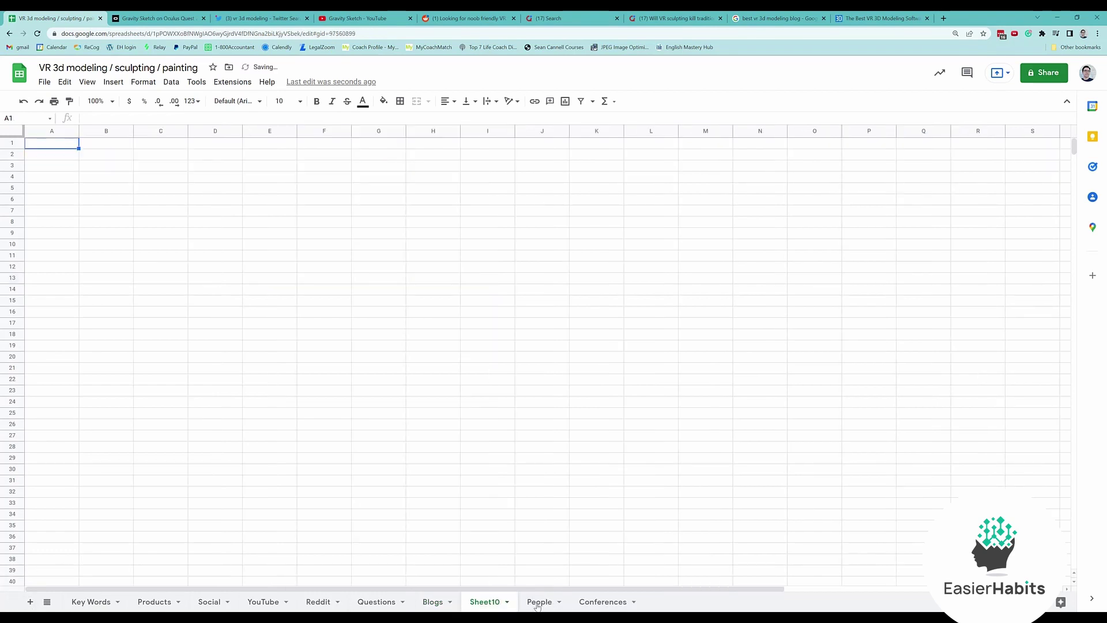
double_click(498, 603)
text(Podcasts)
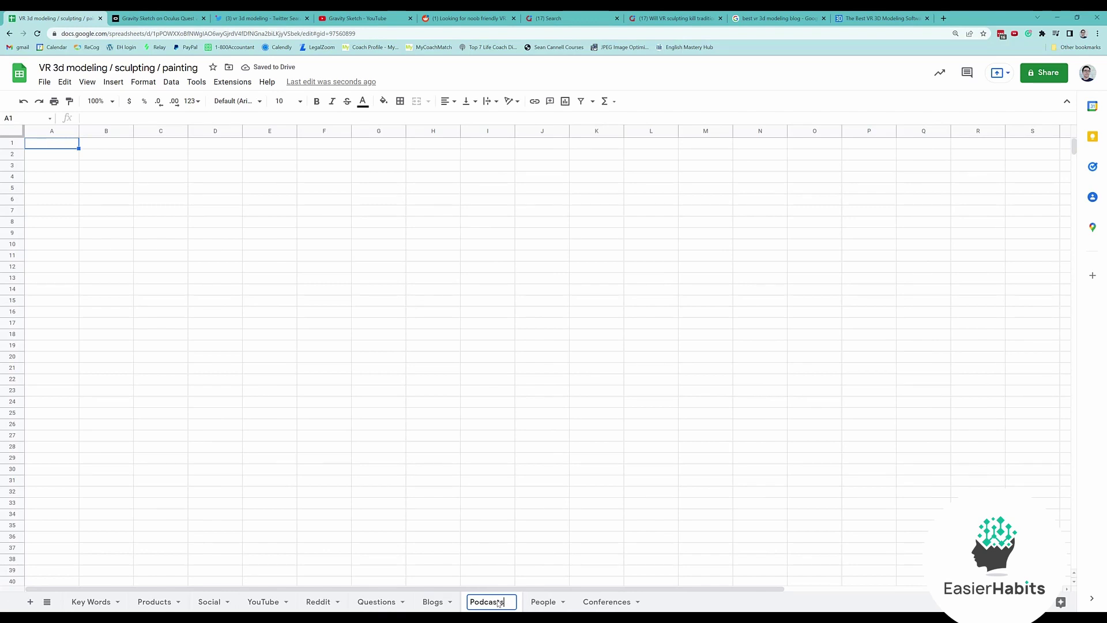
key(Return)
click(525, 605)
click(495, 603)
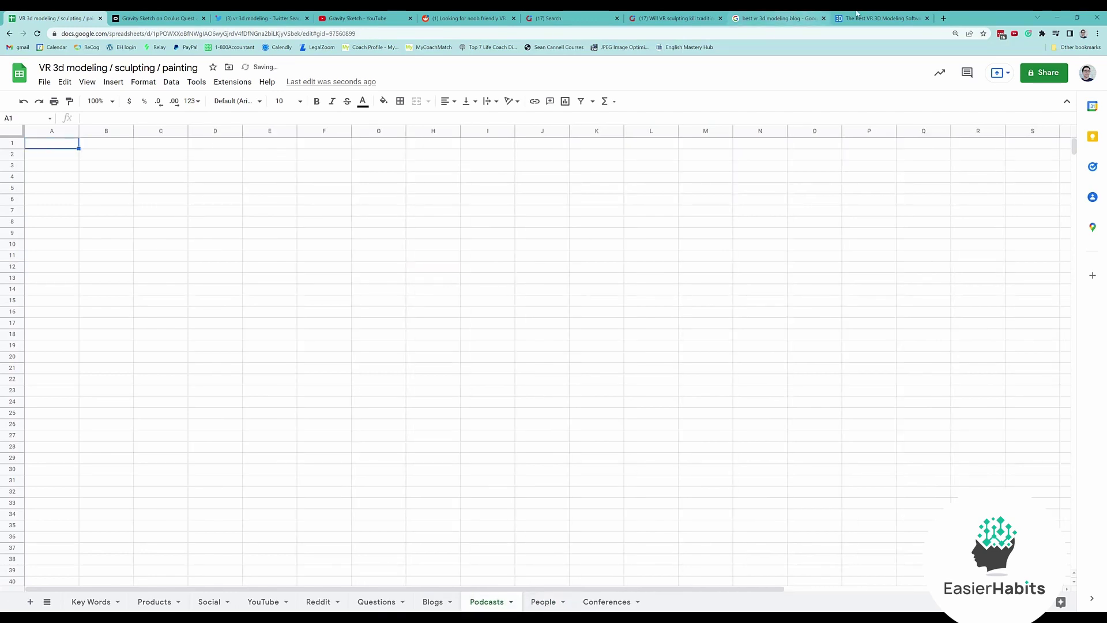
Step: Search Google for "google podcasts" on a new browser page and open the Google Podcasts site
click(944, 17)
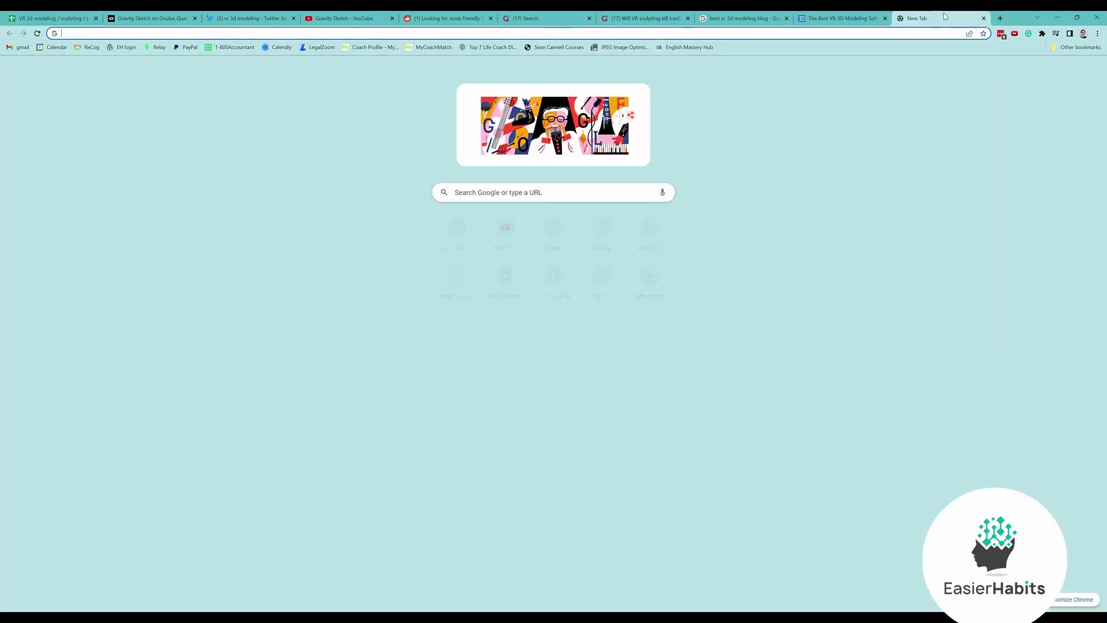
text(google podcasts)
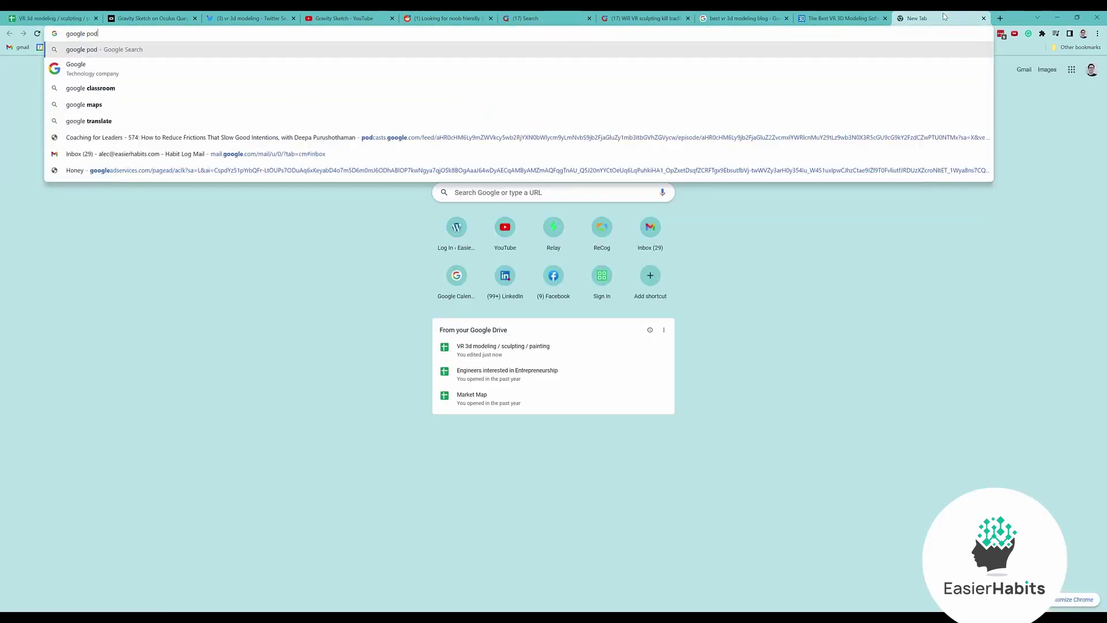
key(Return)
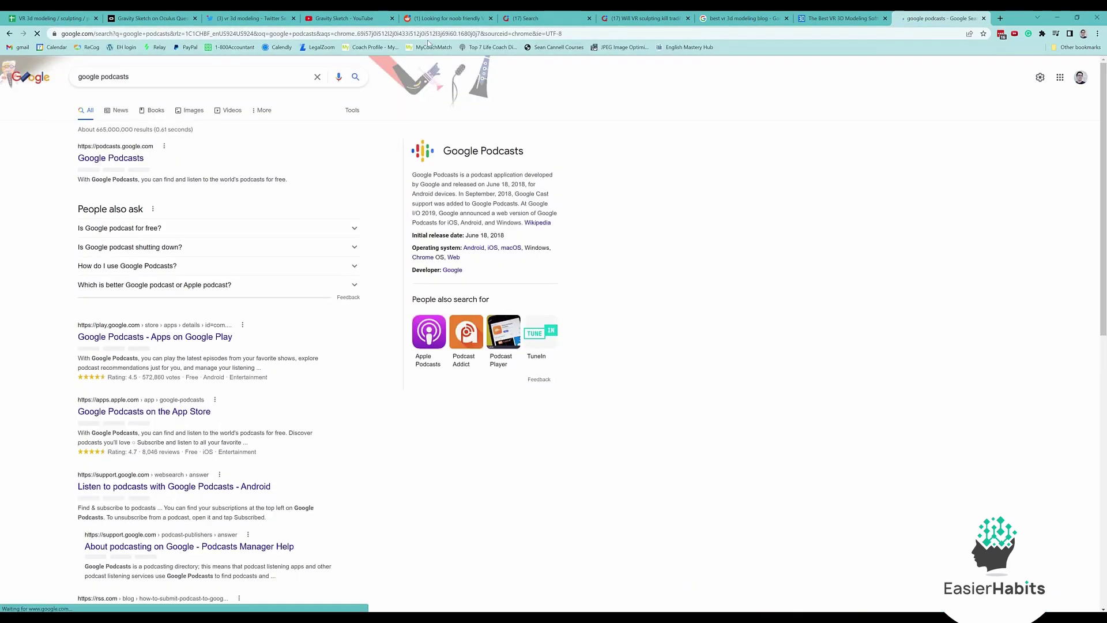
click(279, 144)
Step: Search Google Podcasts for "vr 3d modeling" and expand the list of episode results
click(450, 71)
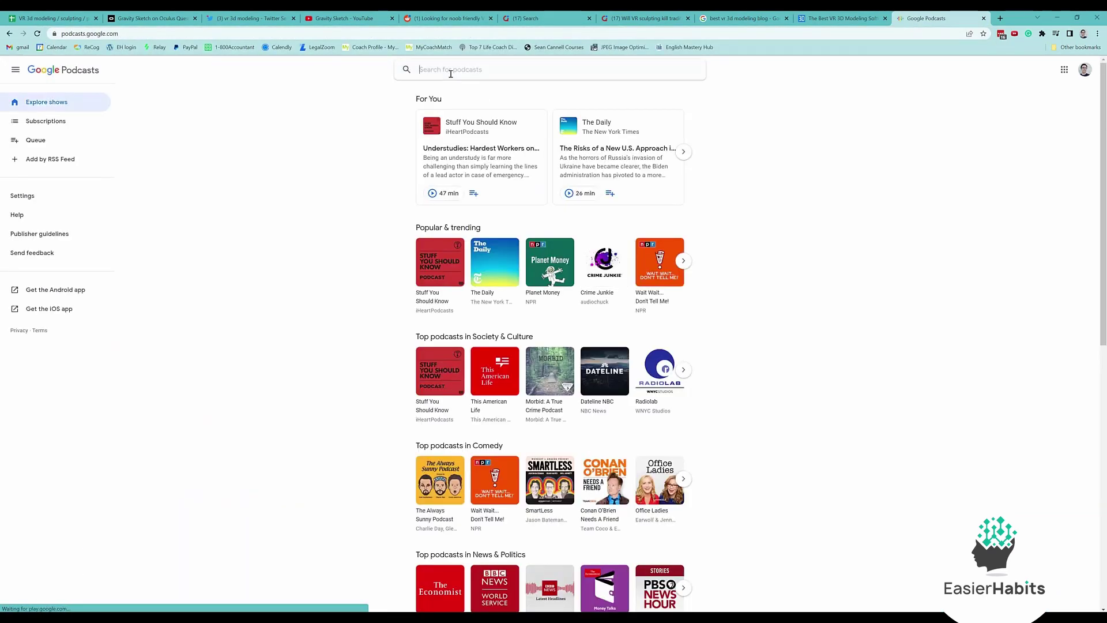
text(vr 3d modeling)
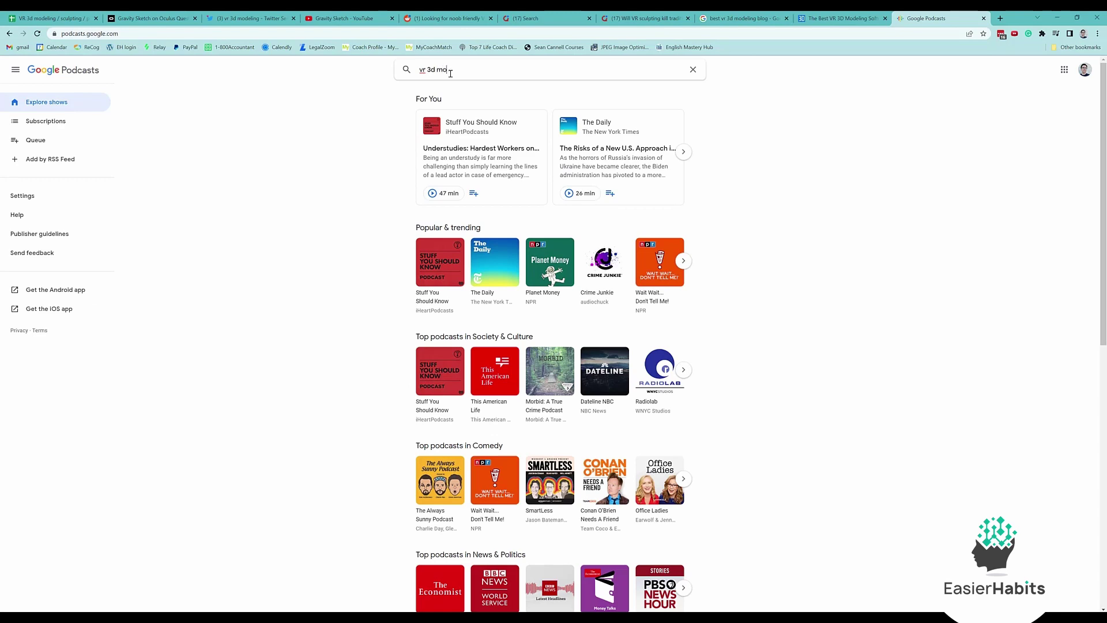
key(Return)
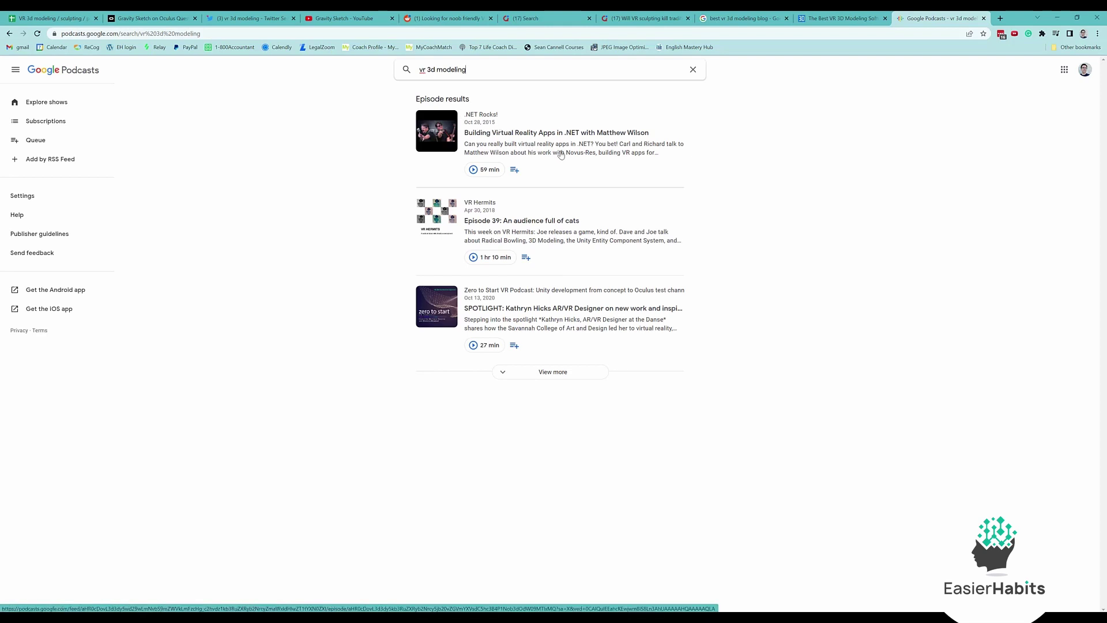
click(552, 372)
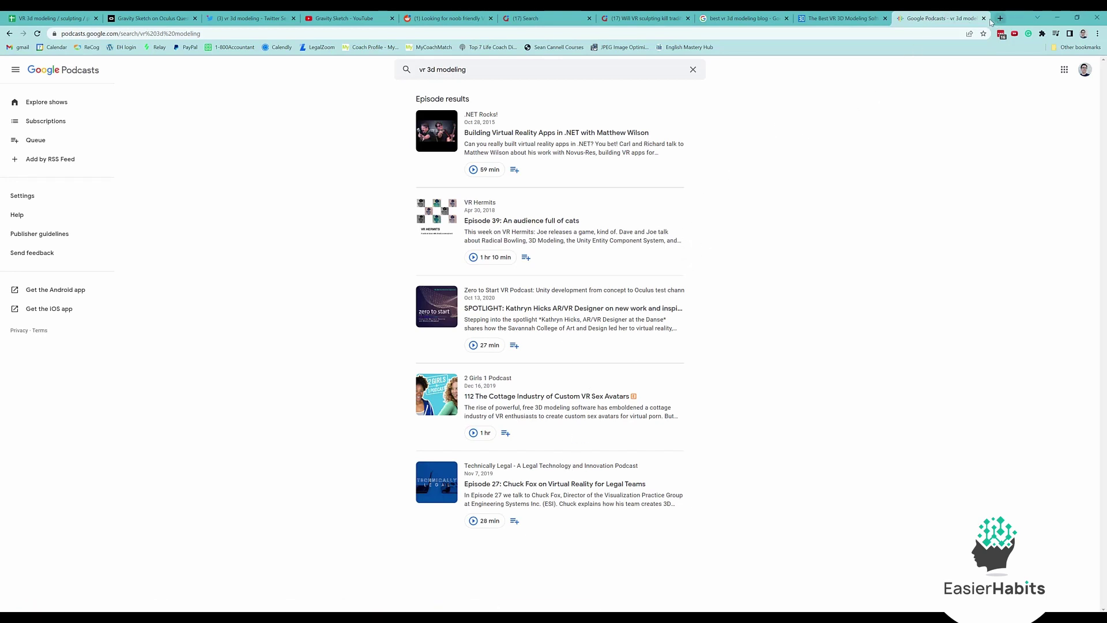
Step: Open the VR Hermits episode "An audience full of cats" and examine the show's page with its available episodes
click(480, 203)
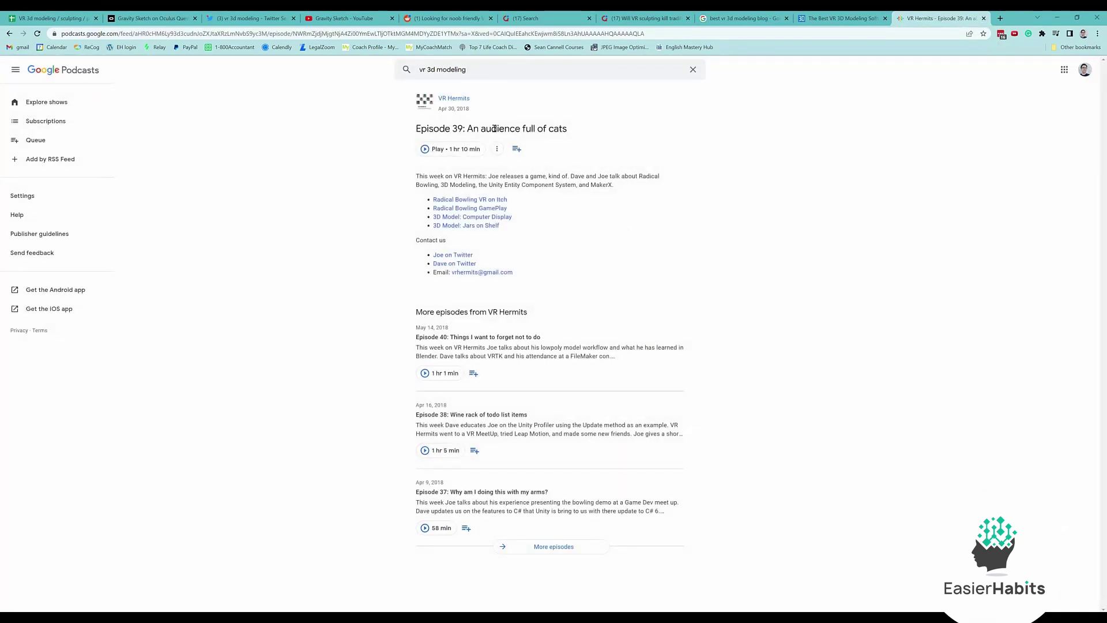
click(450, 100)
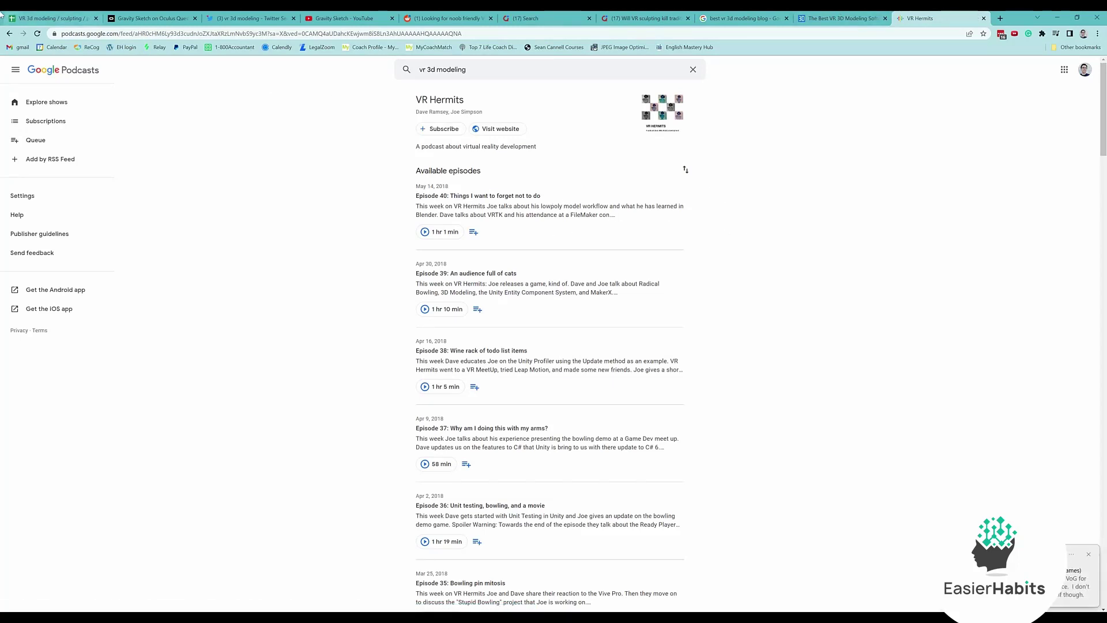
click(24, 17)
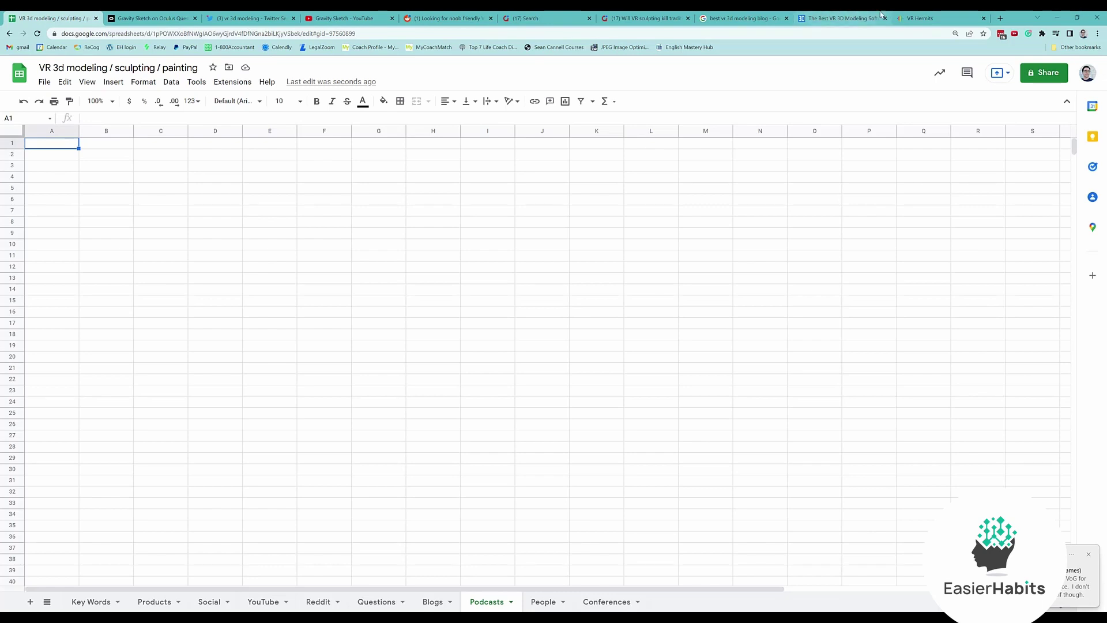
click(917, 17)
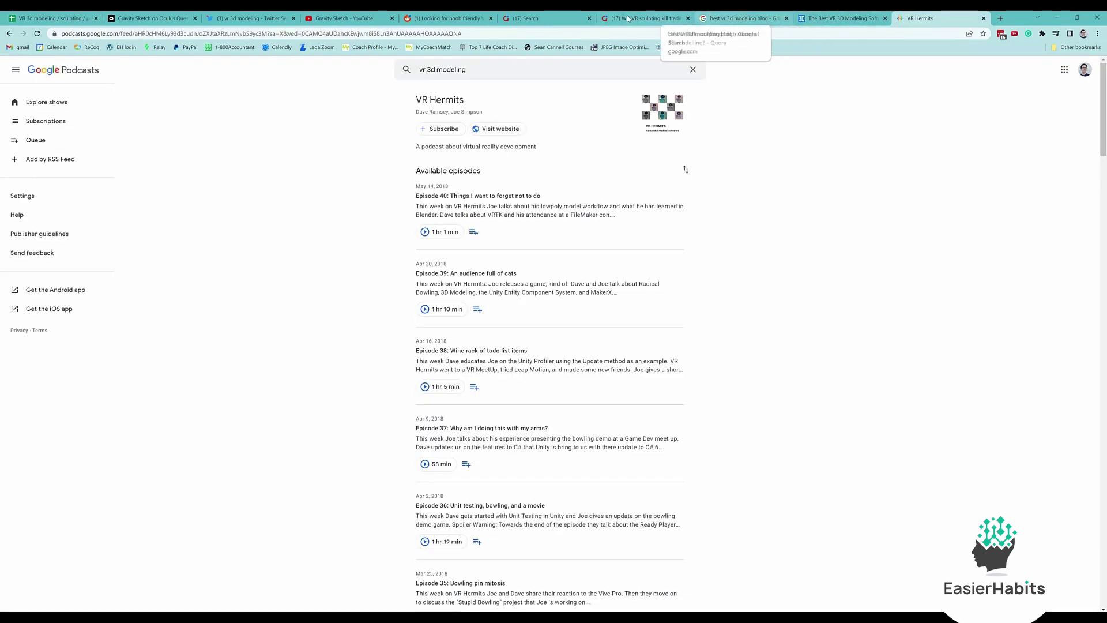
Step: Return to the research spreadsheet and review the People sheet and the Conferences sheet
click(77, 14)
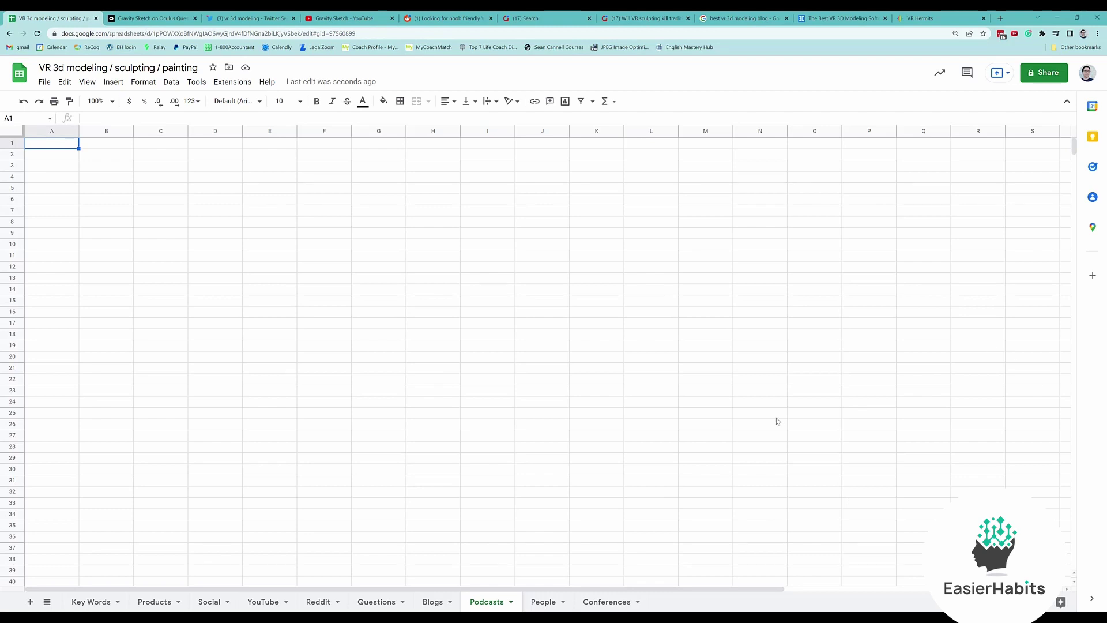
click(545, 601)
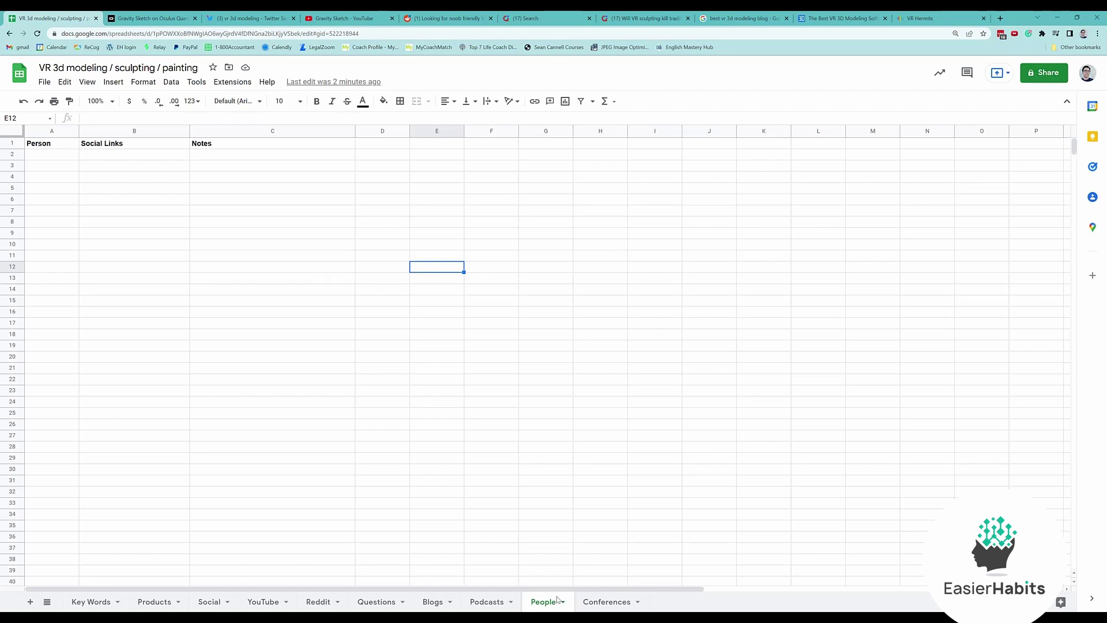
click(591, 606)
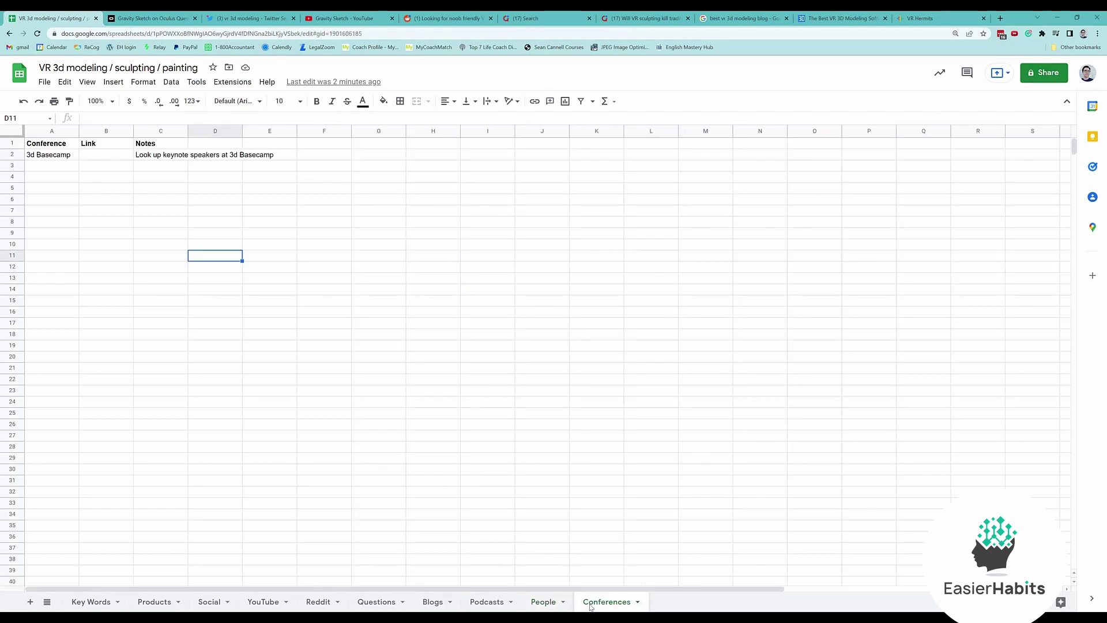